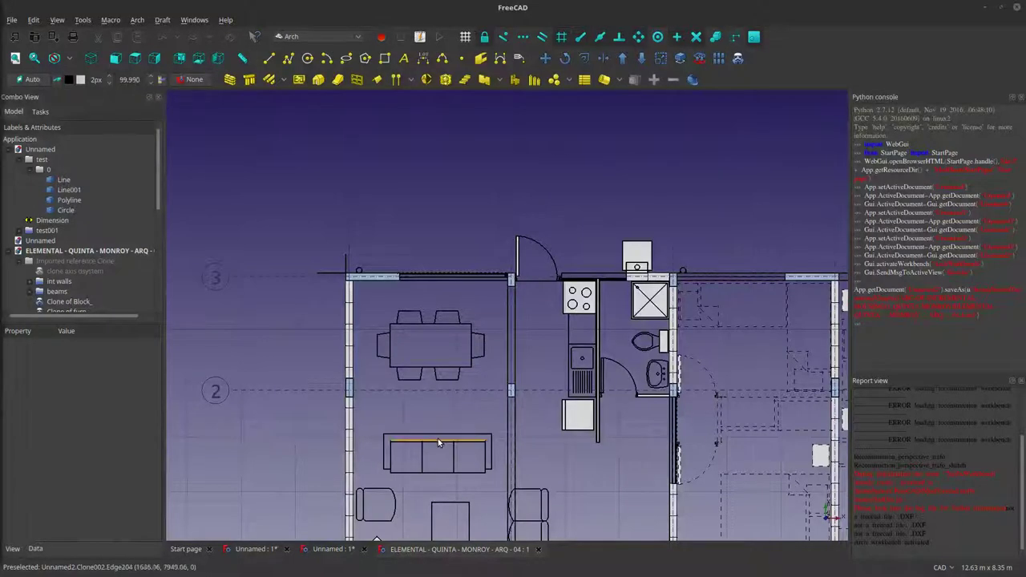
Zoom out and pan the FreeCAD 3D view until all three building floor plans sit side by side.
scroll(501, 522, "down", 10)
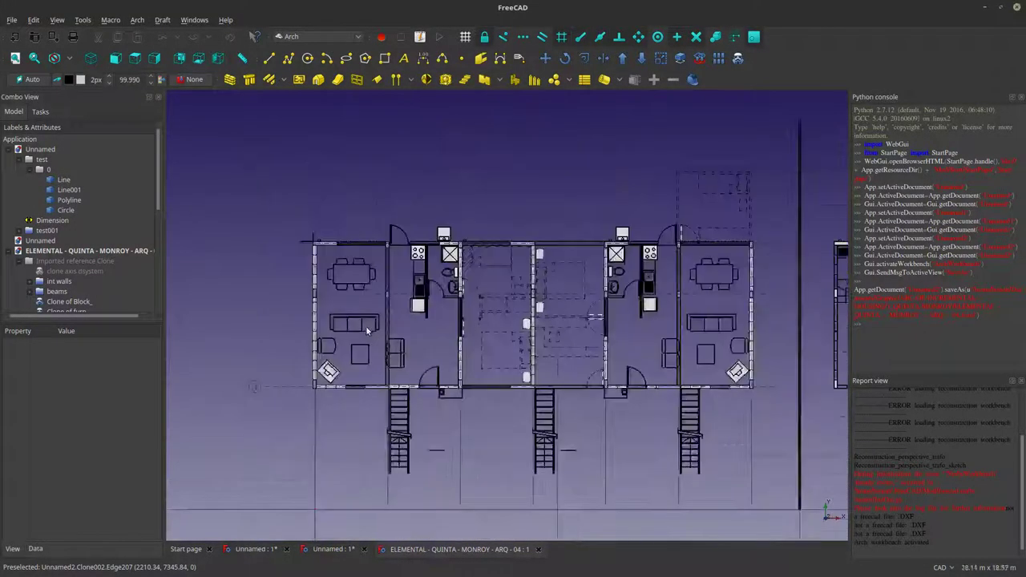
middle_click_drag(371, 351, 317, 374)
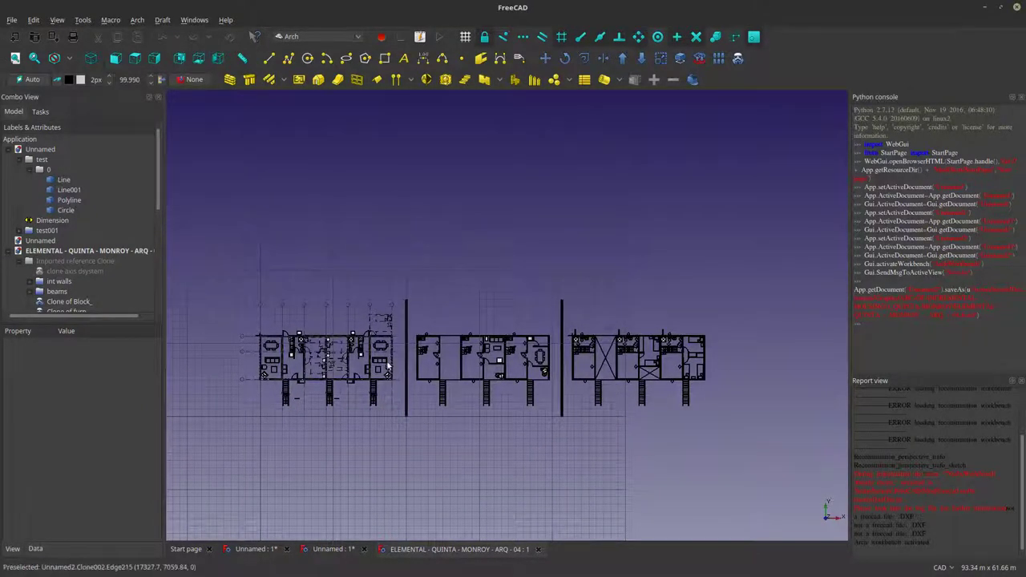
scroll(596, 381, "up", 2)
middle_click_drag(536, 373, 579, 413)
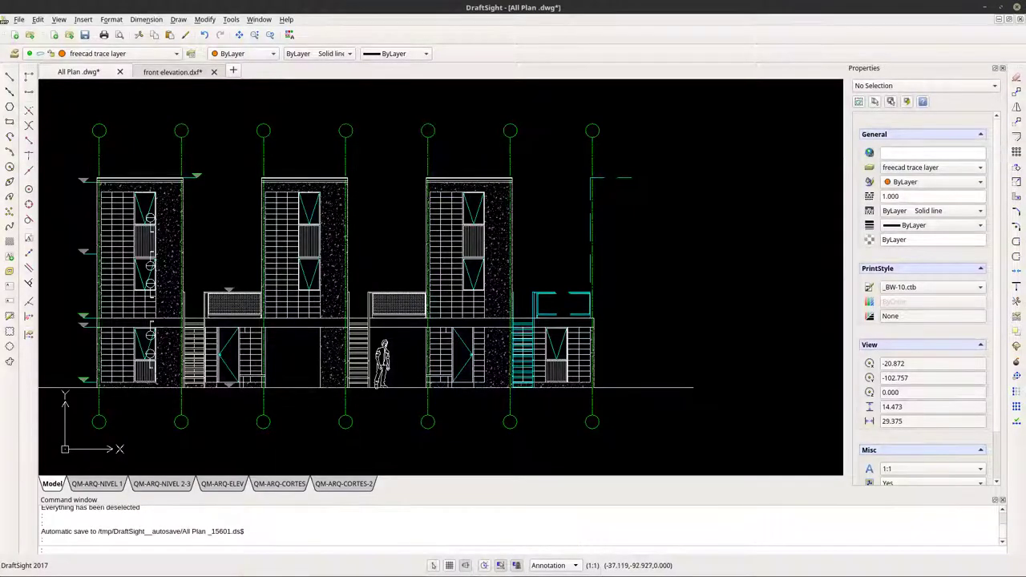
Look over the front elevation.dxf drawing for comparison, cancelling the accidental box selection.
left_click(189, 86)
left_click(189, 72)
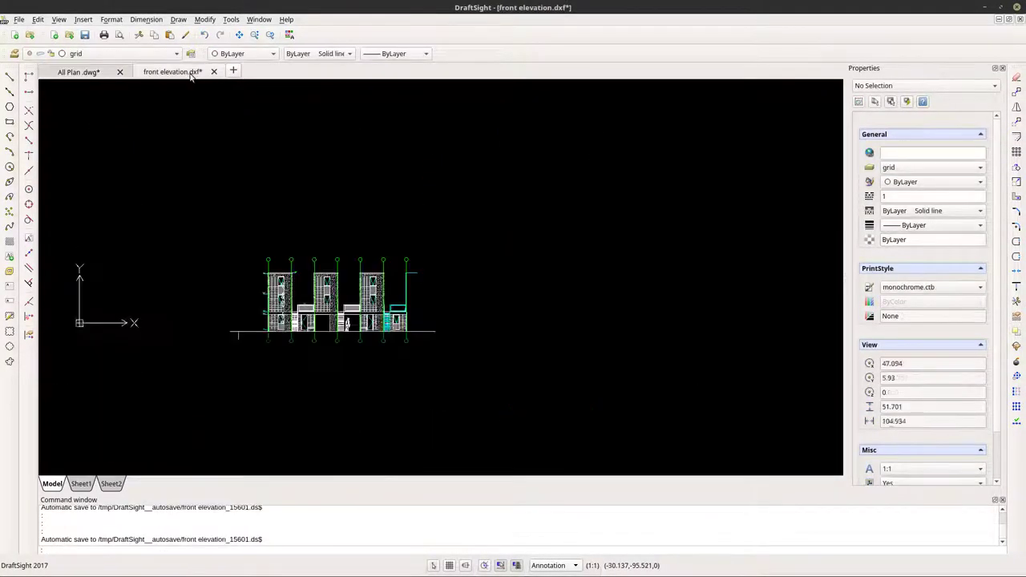
scroll(264, 312, "up", 8)
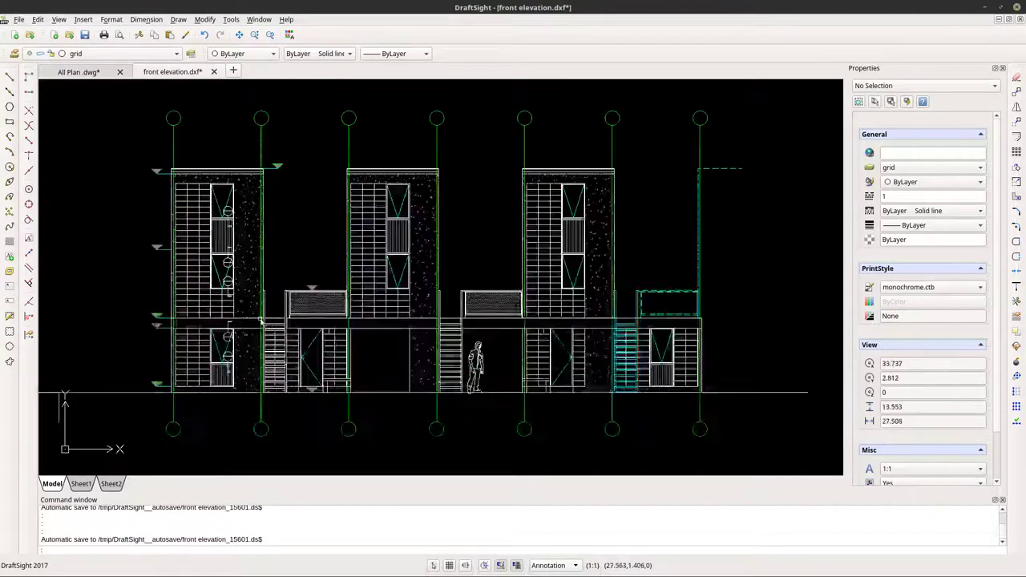
left_click(252, 309)
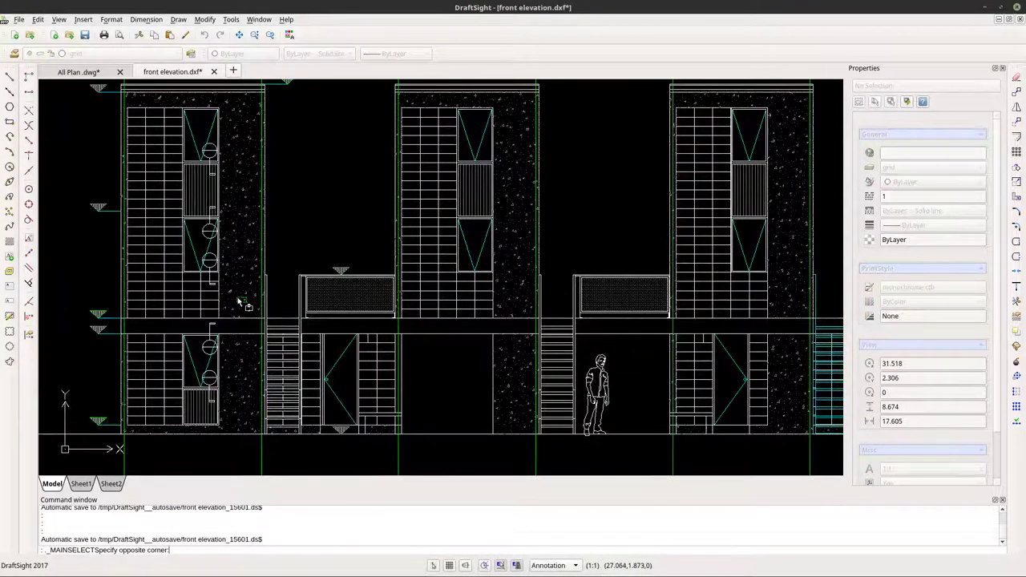
key("Escape")
key("Escape")
key("Escape")
scroll(325, 362, "down", 5)
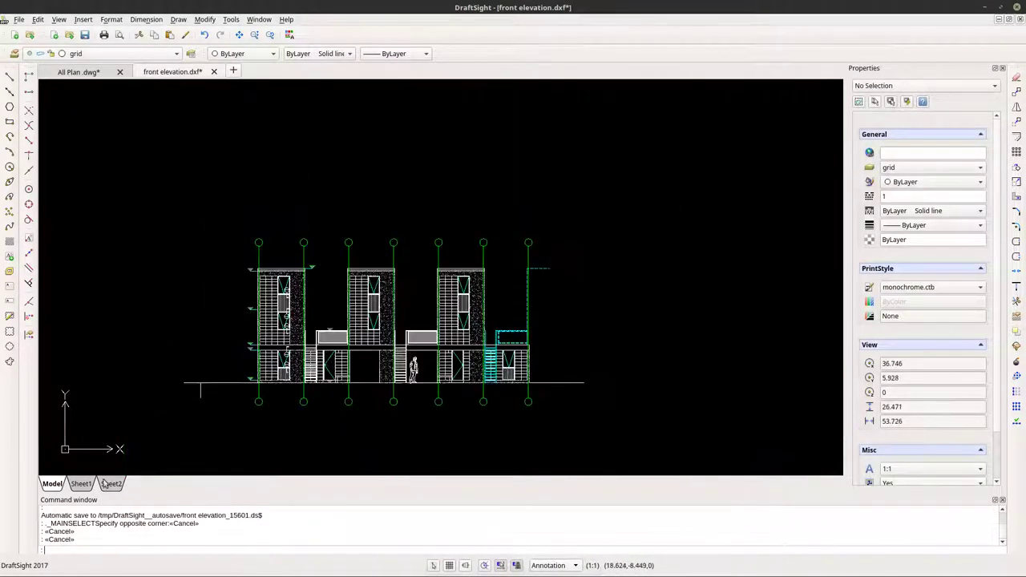
Back in the All Plan drawing, zoom in onto the top of the left tower's façade panel.
left_click(69, 72)
scroll(355, 371, "up", 5)
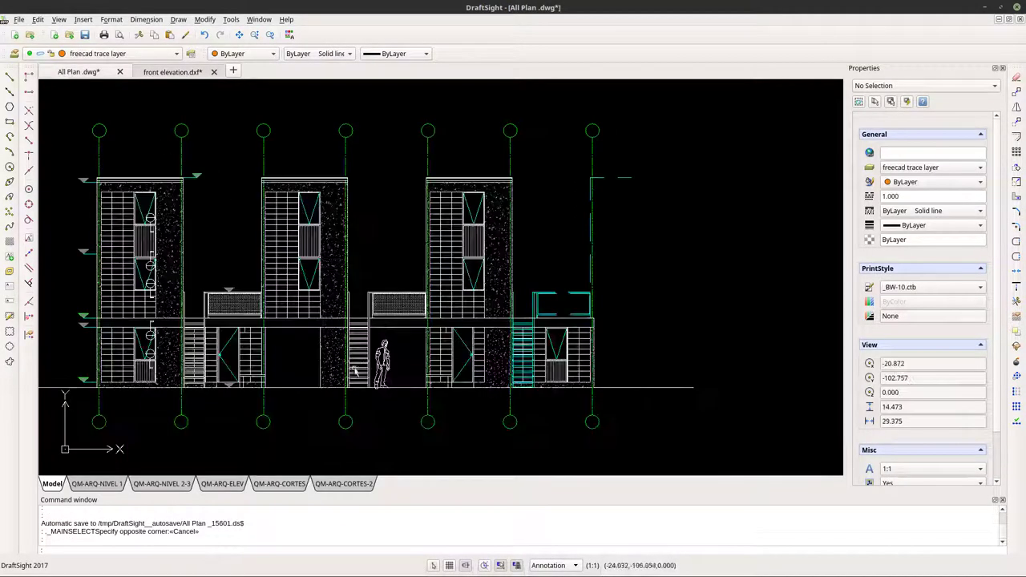
scroll(352, 284, "down", 4)
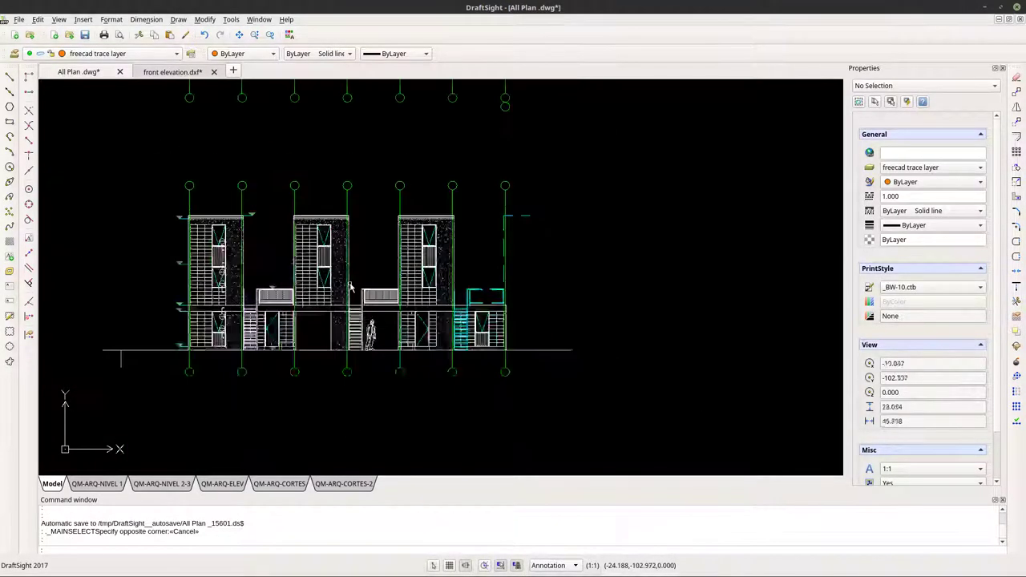
scroll(353, 282, "up", 5)
scroll(482, 406, "up", 1)
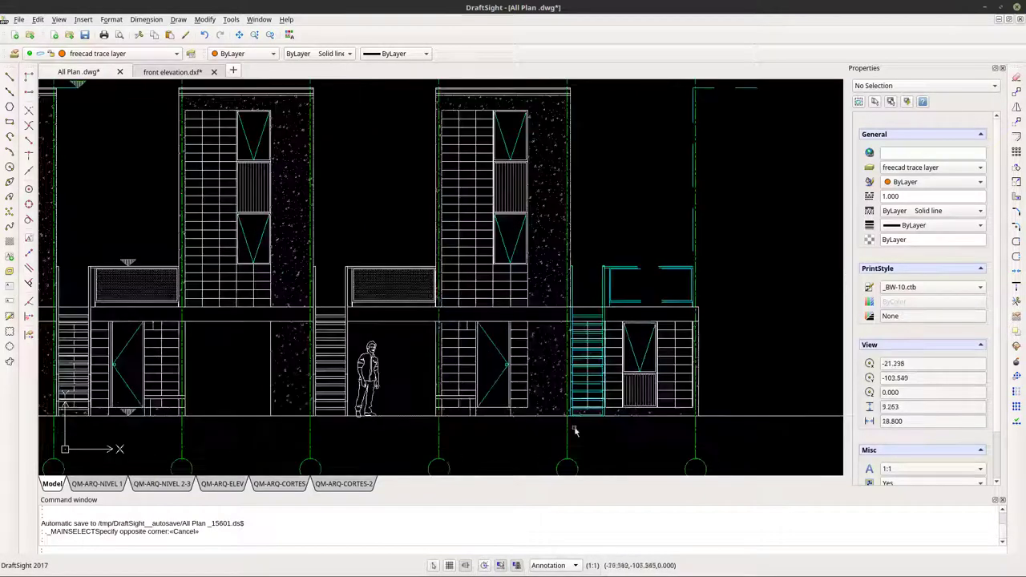
scroll(361, 333, "down", 3)
scroll(240, 293, "up", 2)
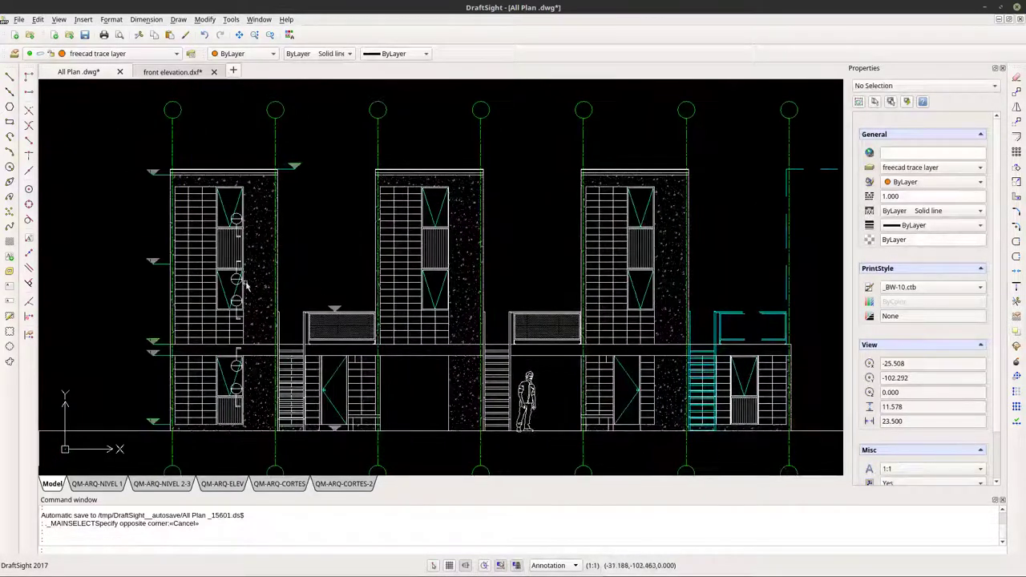
scroll(257, 280, "up", 2)
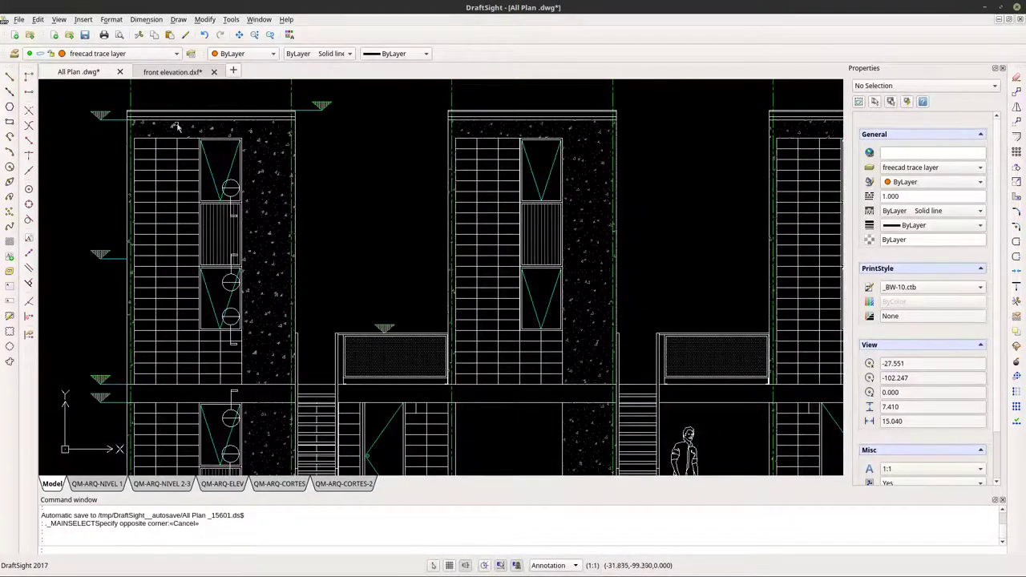
scroll(136, 120, "up", 4)
scroll(152, 158, "up", 1)
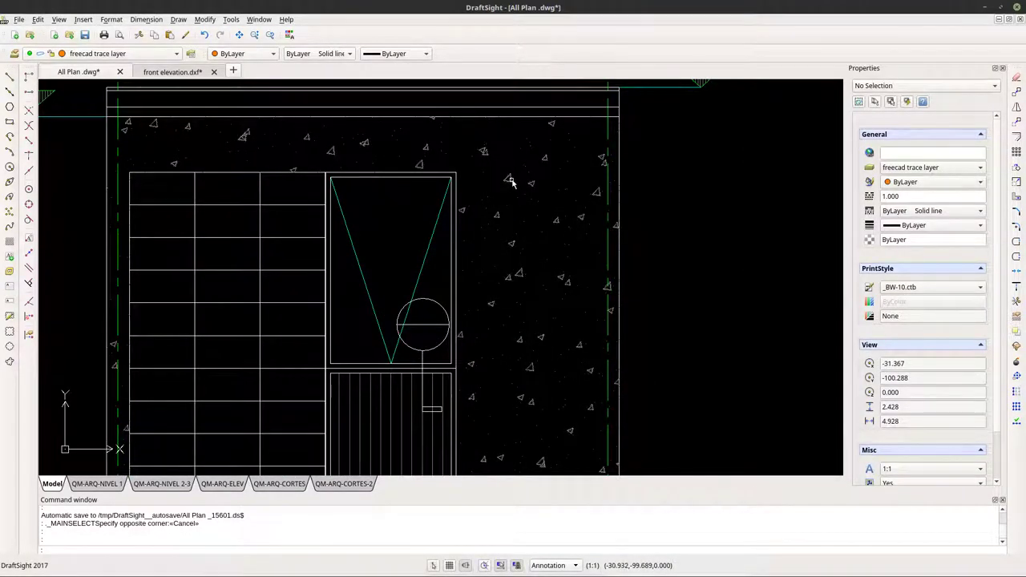
scroll(510, 183, "down", 7)
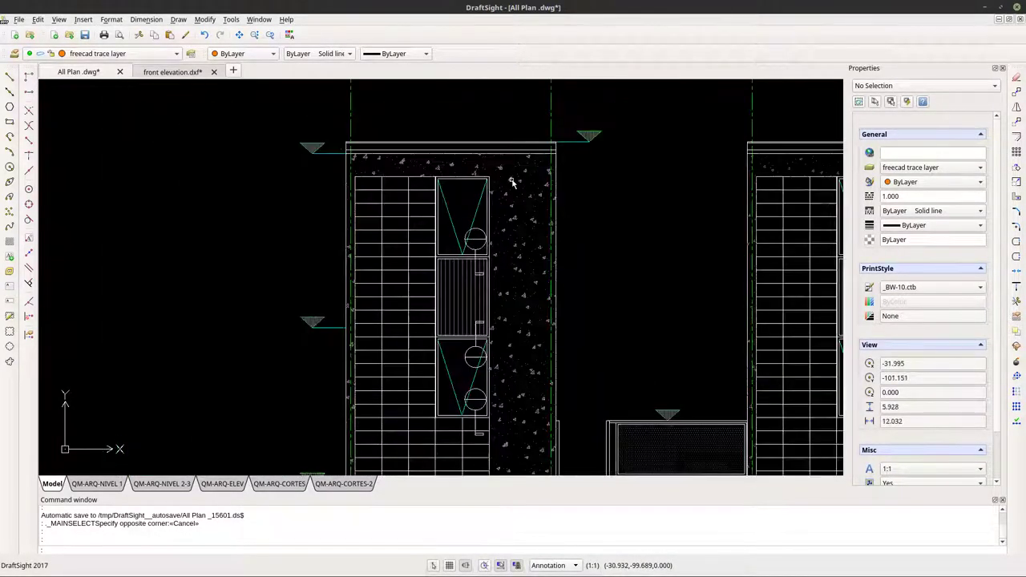
scroll(475, 339, "up", 3)
scroll(474, 338, "up", 5)
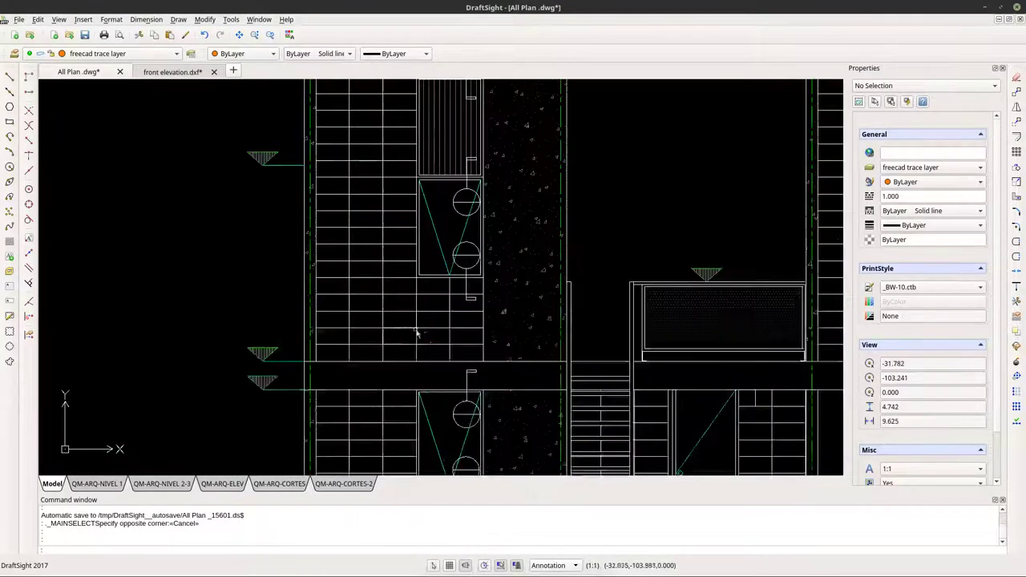
scroll(294, 365, "down", 5)
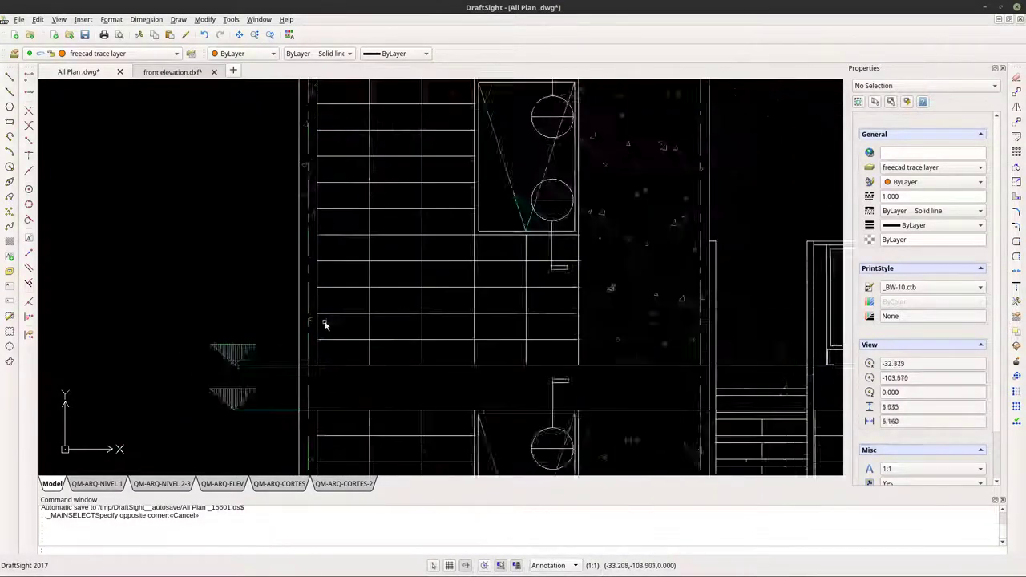
scroll(357, 229, "up", 3)
scroll(341, 196, "up", 3)
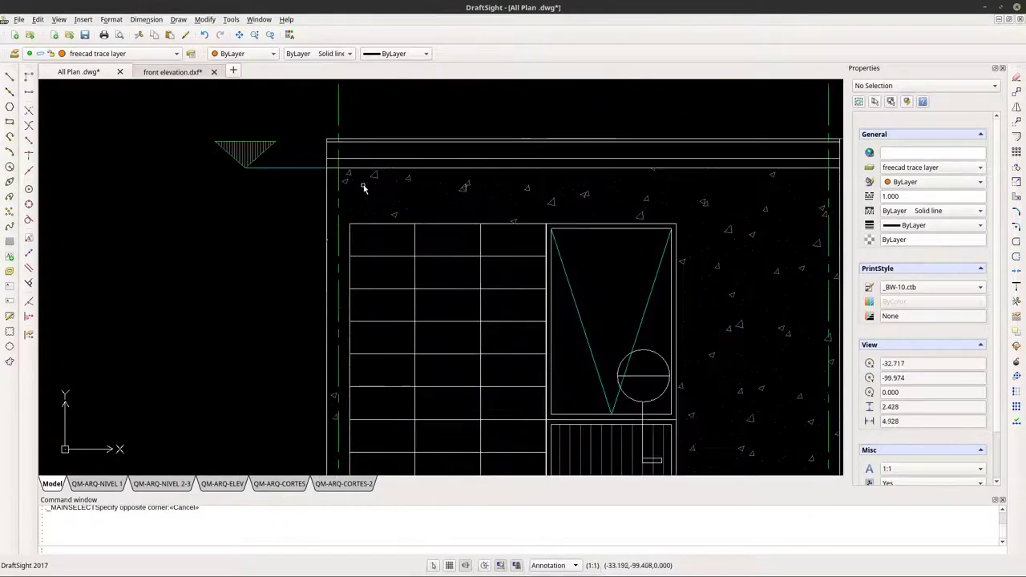
Select the concrete hatch on the tower panel to inspect it, then clear the selection.
left_click(350, 175)
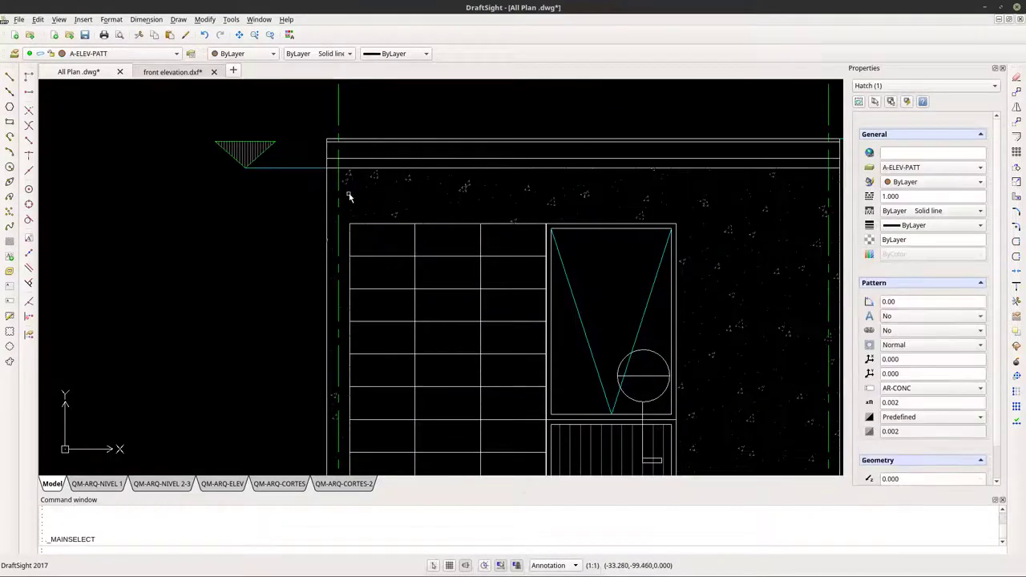
key("Escape")
key("Escape")
scroll(351, 195, "down", 2)
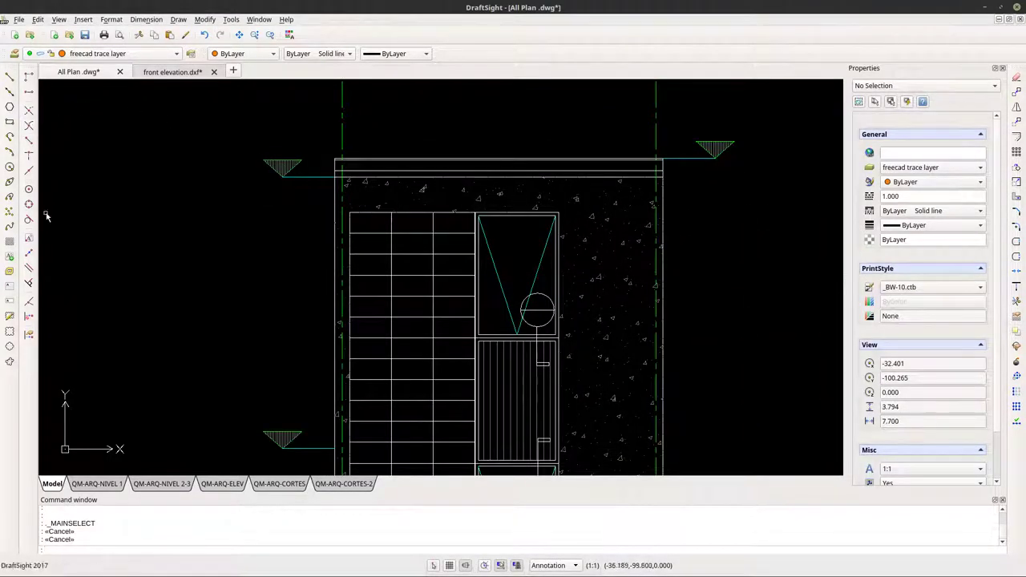
Begin a polyline trace of the panel, placing its top-left, top-right, bottom-right and lower-left corners.
left_click(10, 138)
scroll(366, 142, "up", 6)
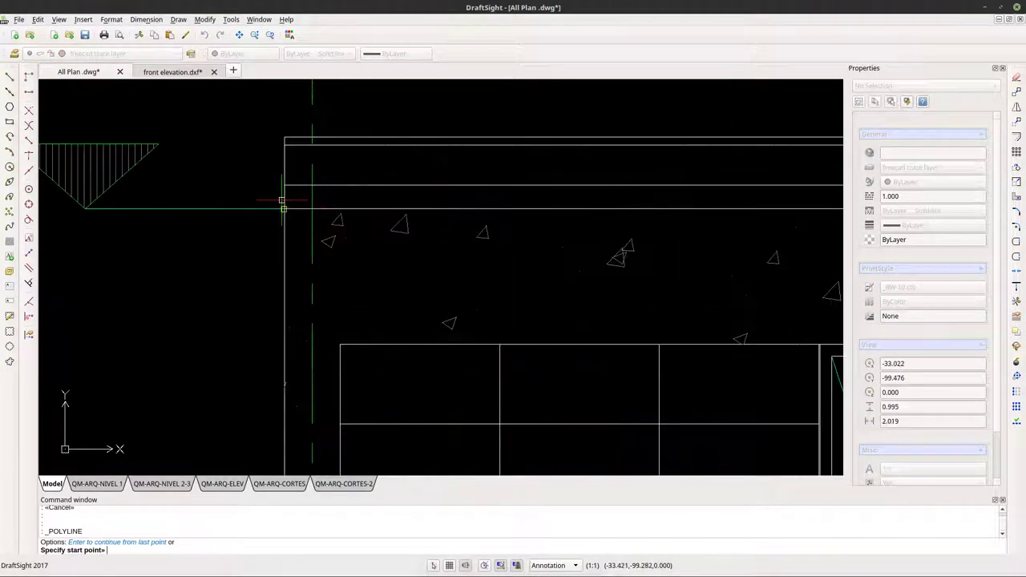
left_click(282, 200)
scroll(284, 209, "down", 4)
scroll(462, 200, "up", 3)
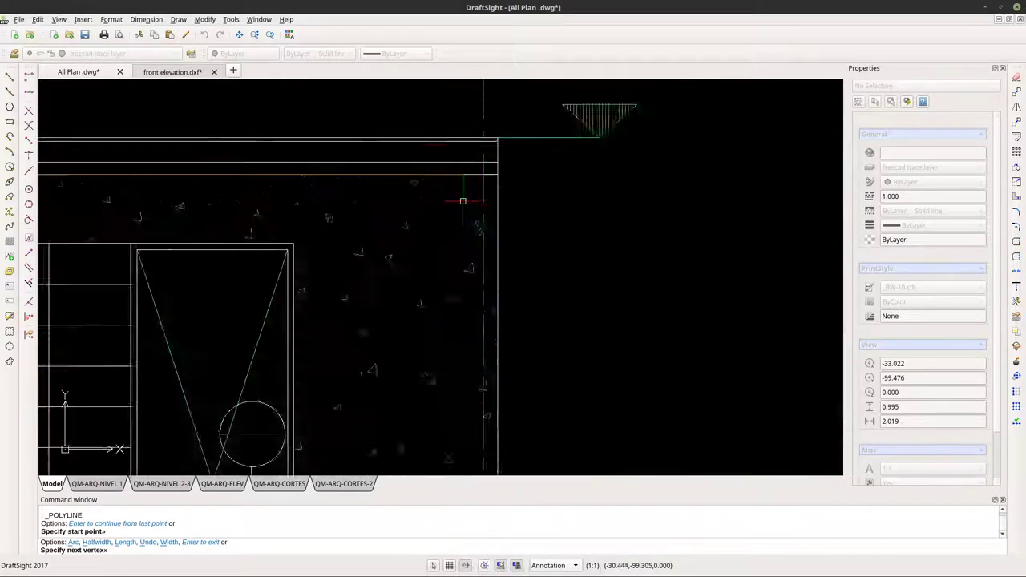
scroll(462, 200, "up", 1)
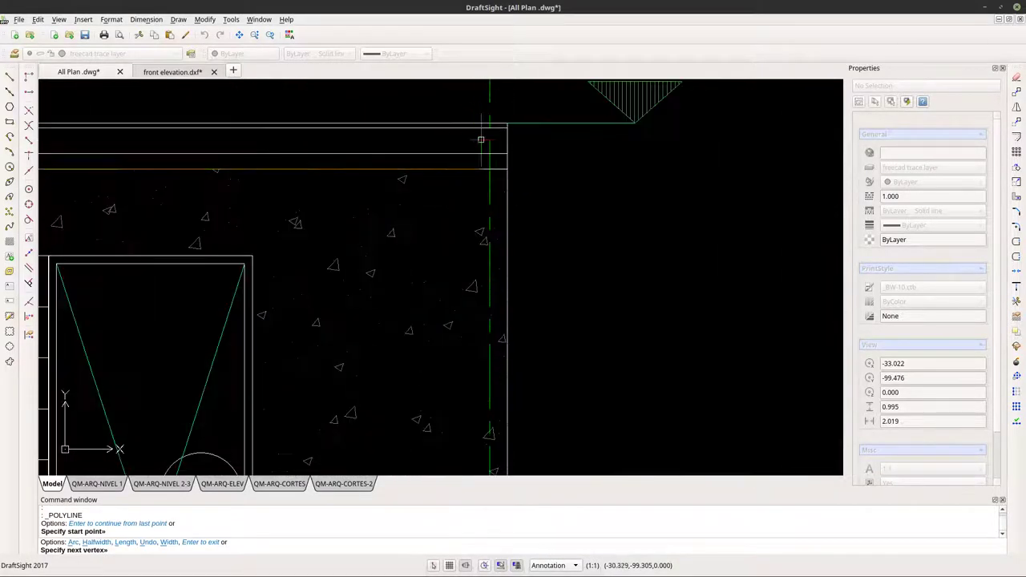
left_click(505, 183)
scroll(512, 192, "down", 4)
scroll(561, 401, "up", 4)
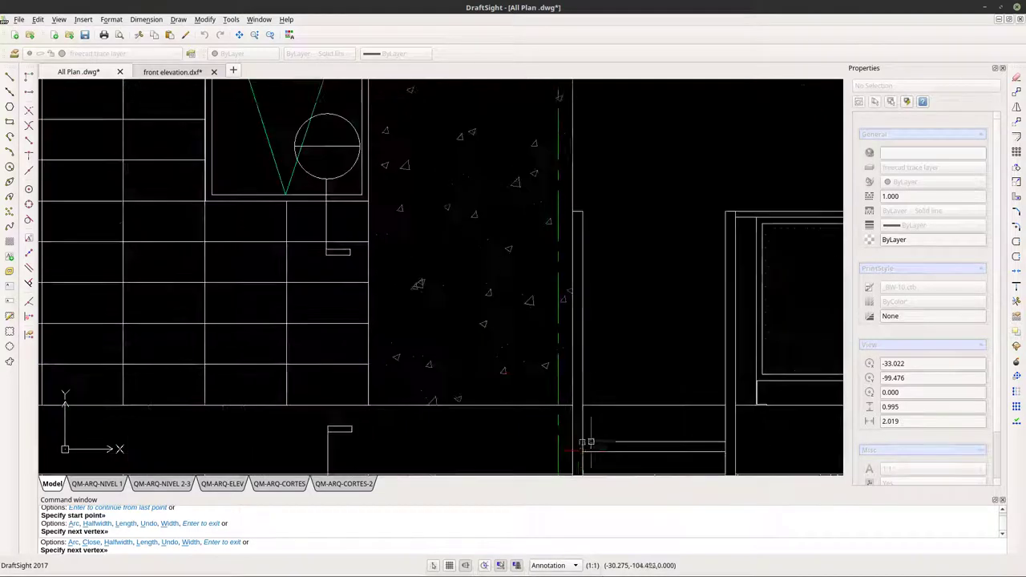
scroll(553, 401, "up", 3)
left_click(580, 407)
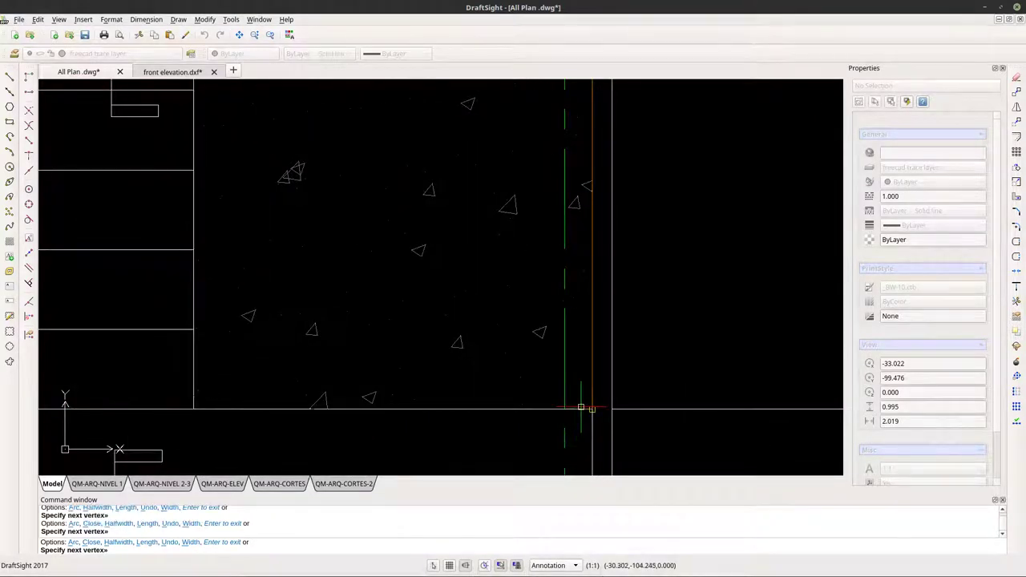
left_click(193, 369)
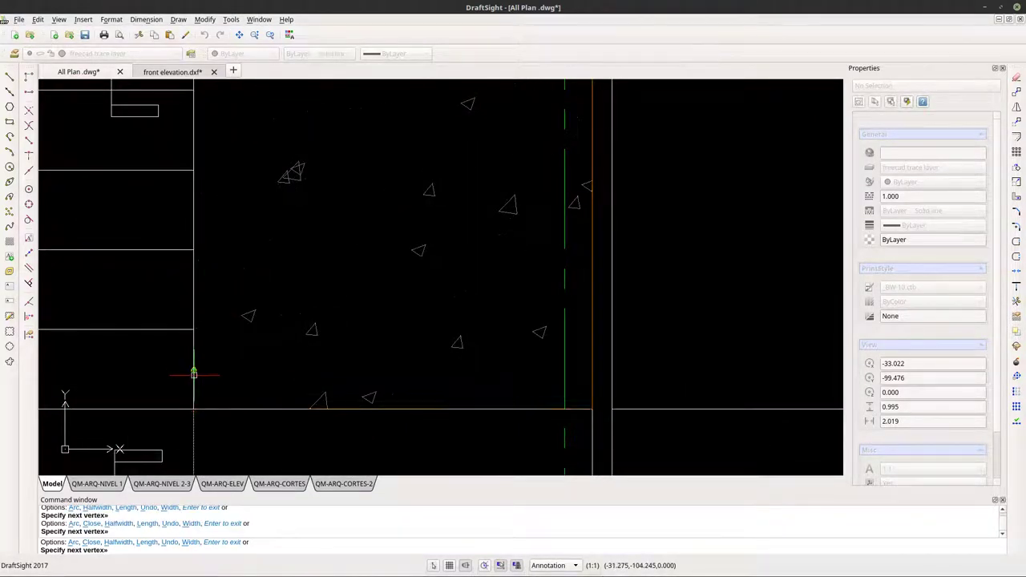
scroll(197, 421, "up", 3)
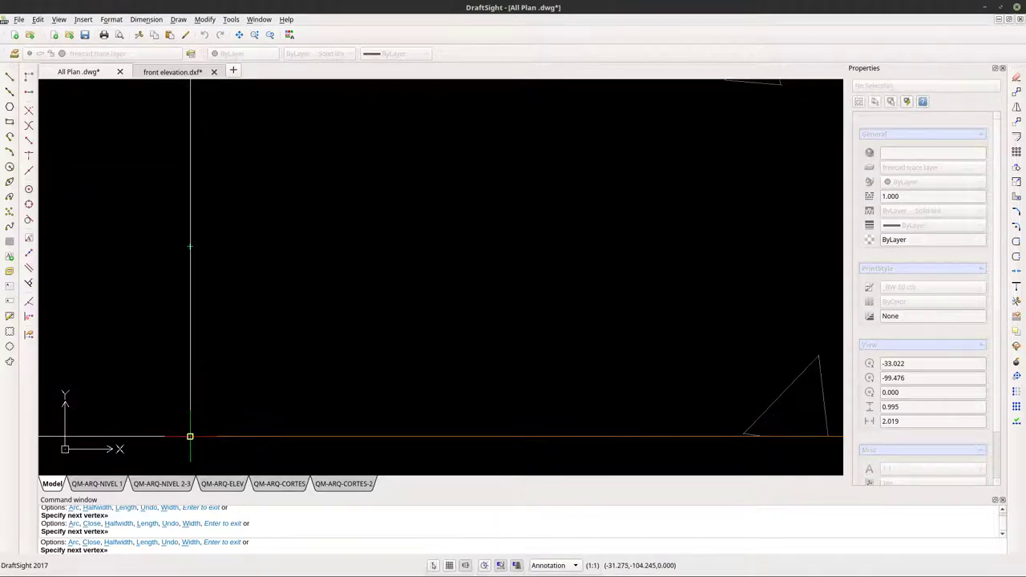
scroll(192, 425, "down", 4)
scroll(193, 409, "down", 2)
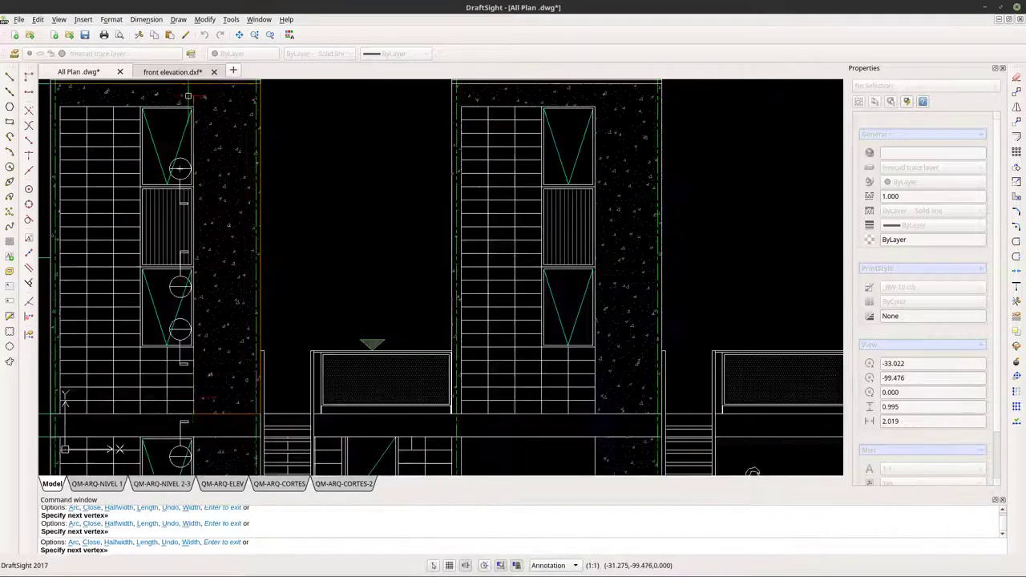
scroll(224, 211, "up", 6)
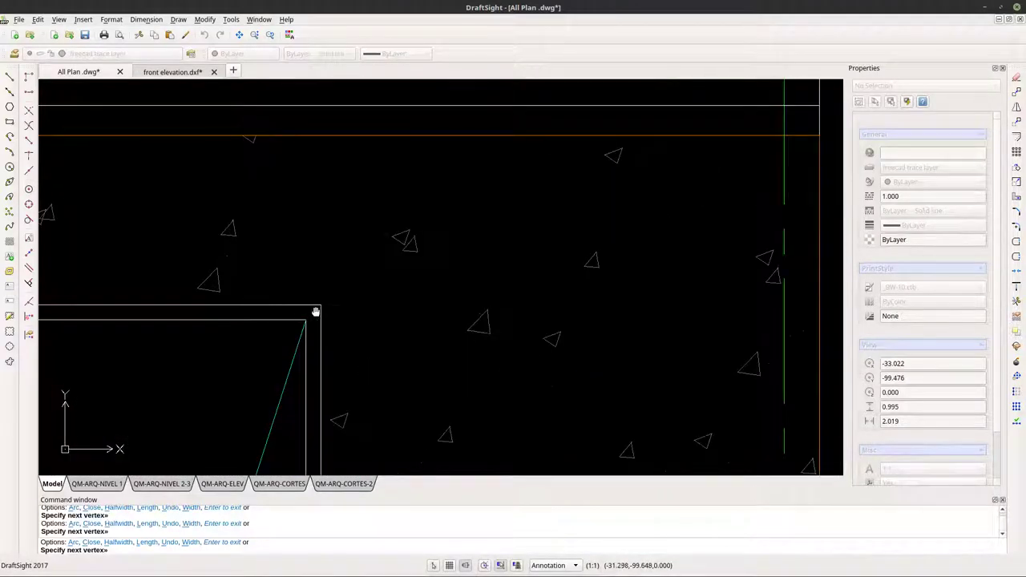
scroll(344, 288, "down", 6)
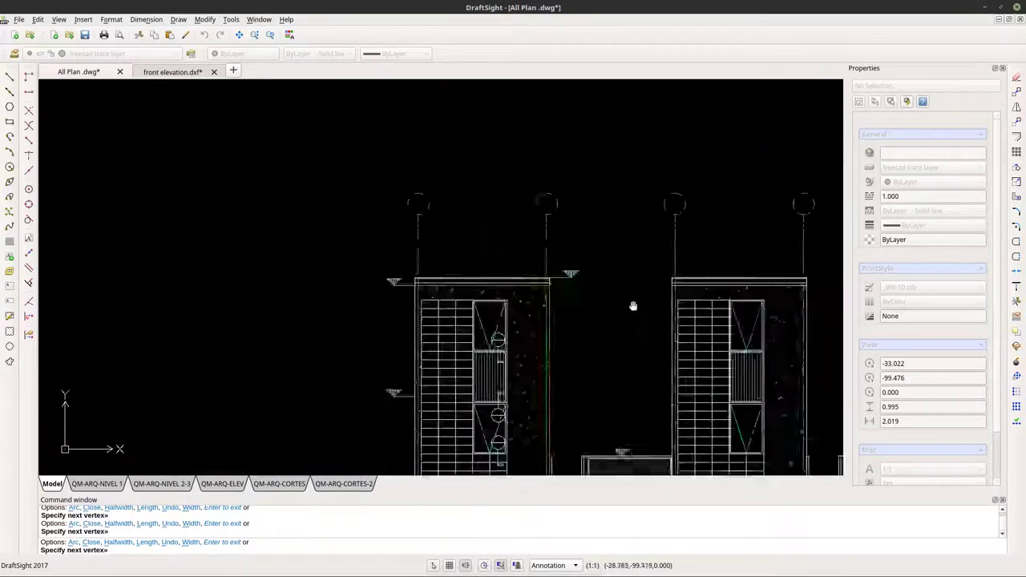
scroll(564, 437, "up", 4)
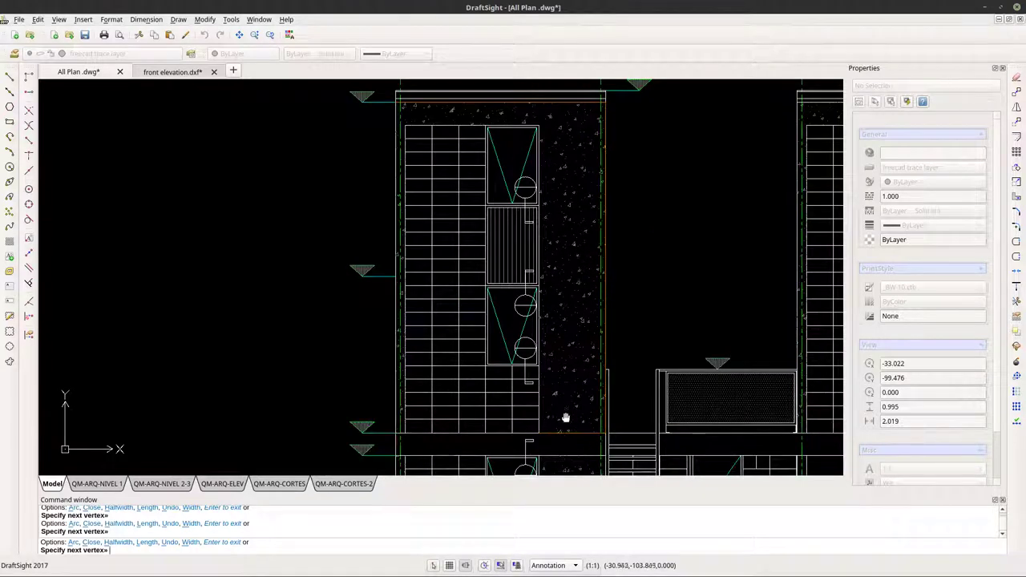
scroll(565, 417, "up", 1)
Cancel the unfinished trace and delete the stray polyline along the panel's right edge.
key("Escape")
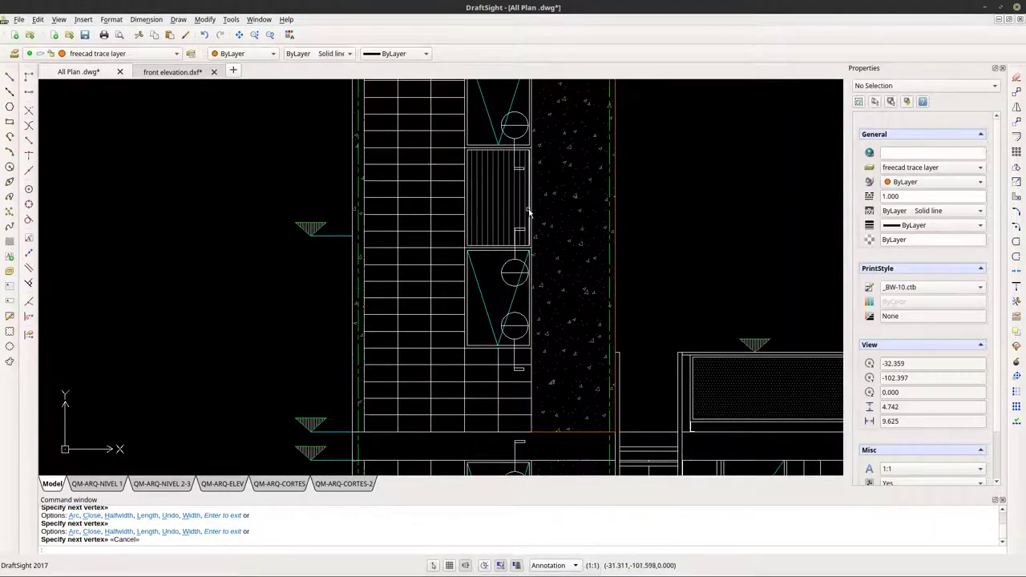
key("Escape")
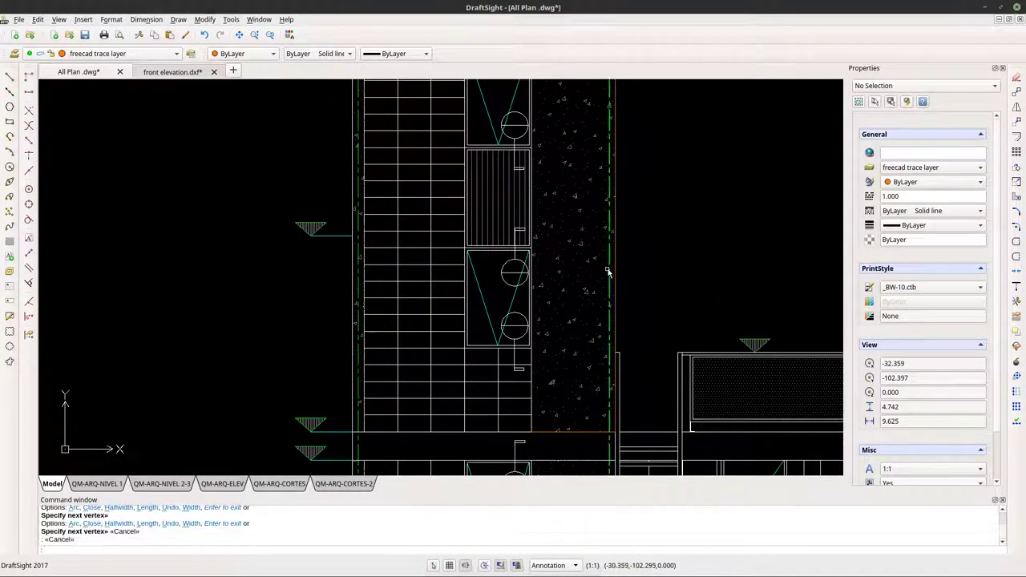
left_click(613, 284)
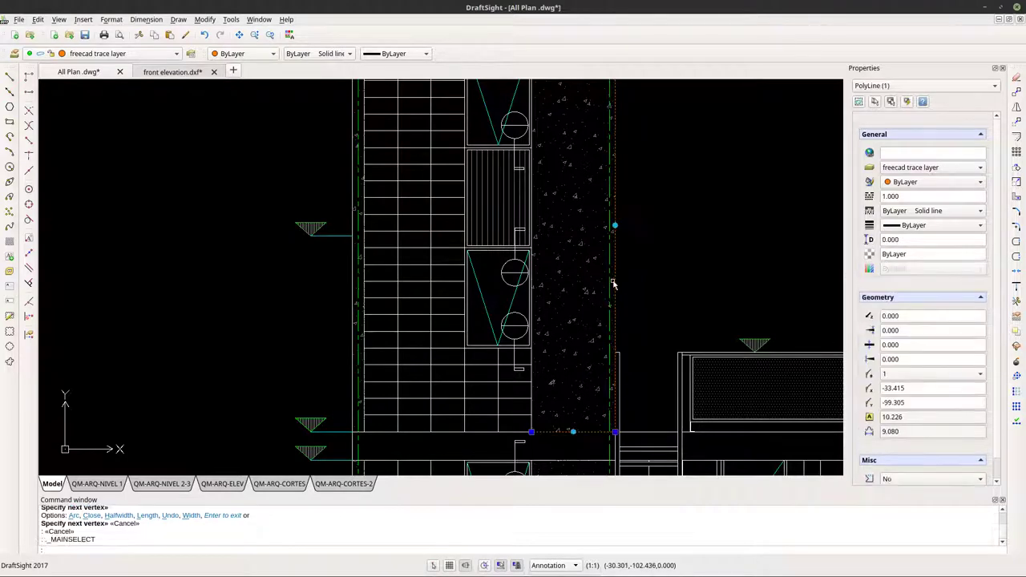
key("Delete")
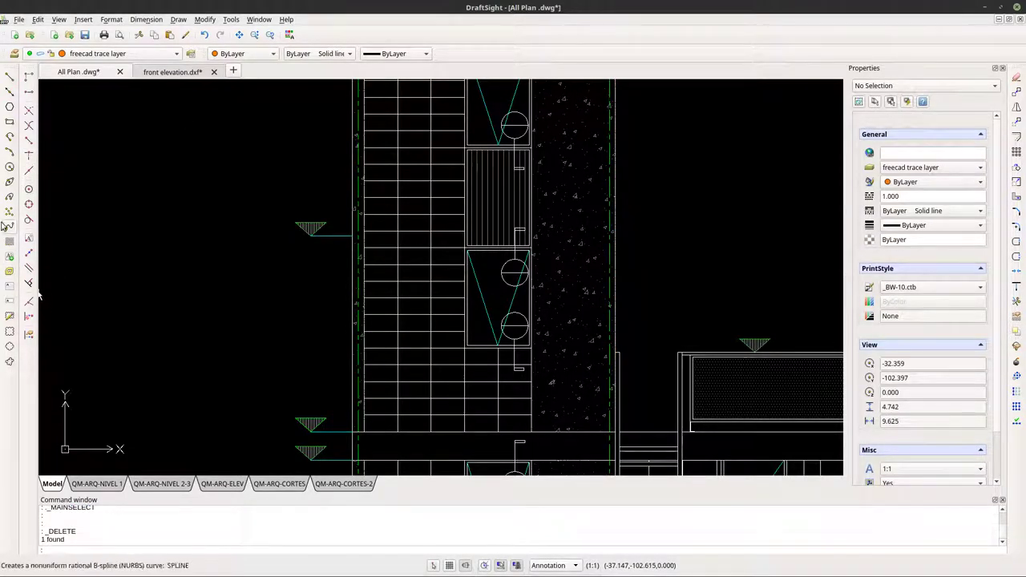
Start a polyline at the wall base and add a vertex at the top of the façade.
left_click(10, 138)
scroll(552, 427, "up", 4)
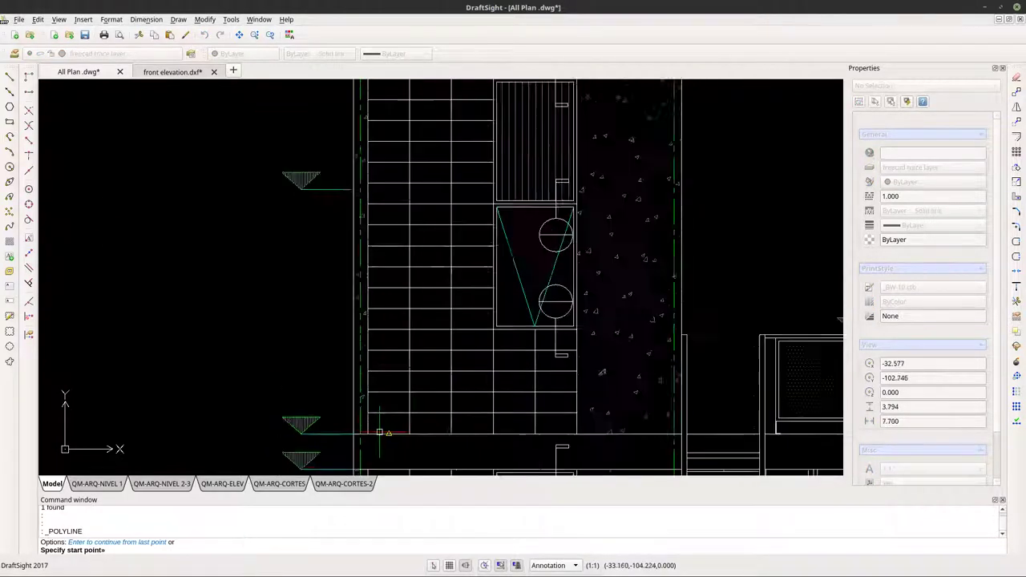
scroll(551, 426, "up", 2)
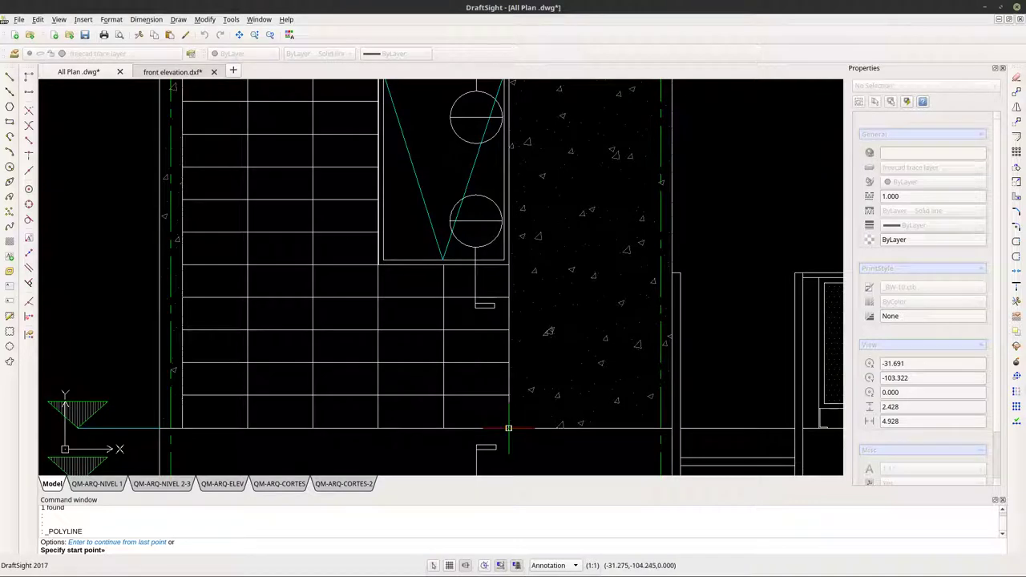
left_click(508, 428)
scroll(508, 428, "down", 10)
scroll(491, 295, "up", 14)
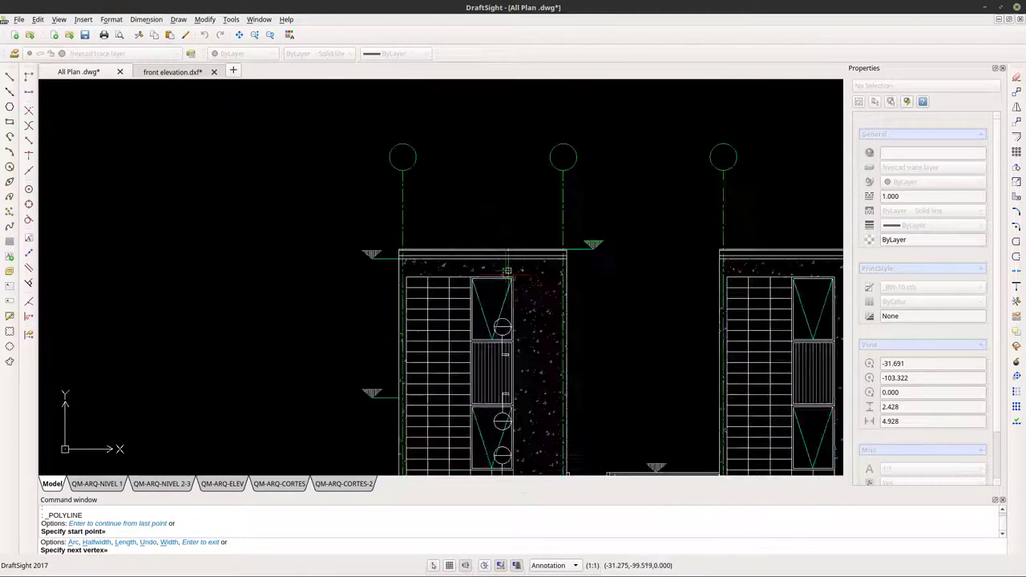
left_click(517, 288)
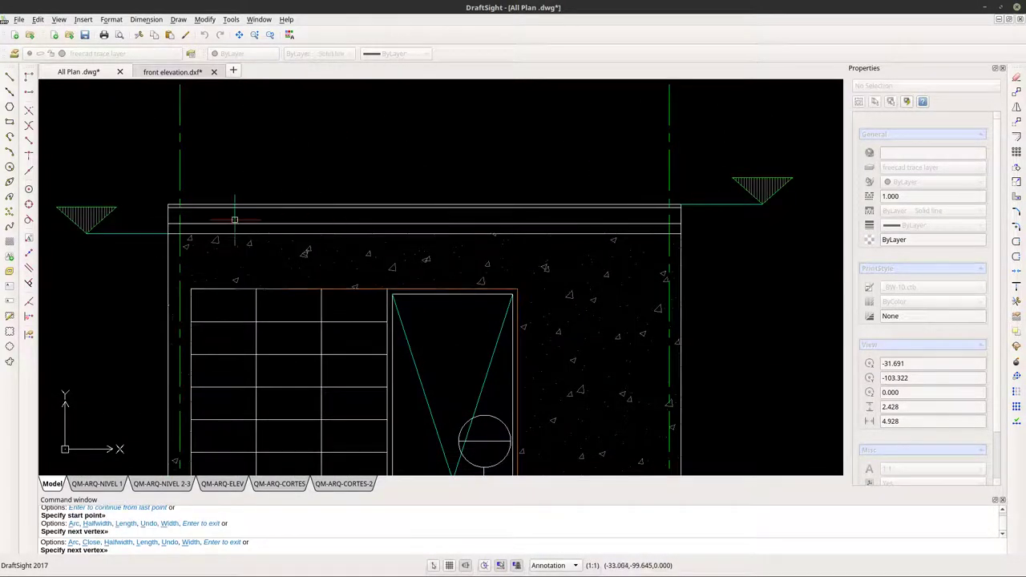
scroll(175, 293, "up", 4)
scroll(170, 294, "down", 5)
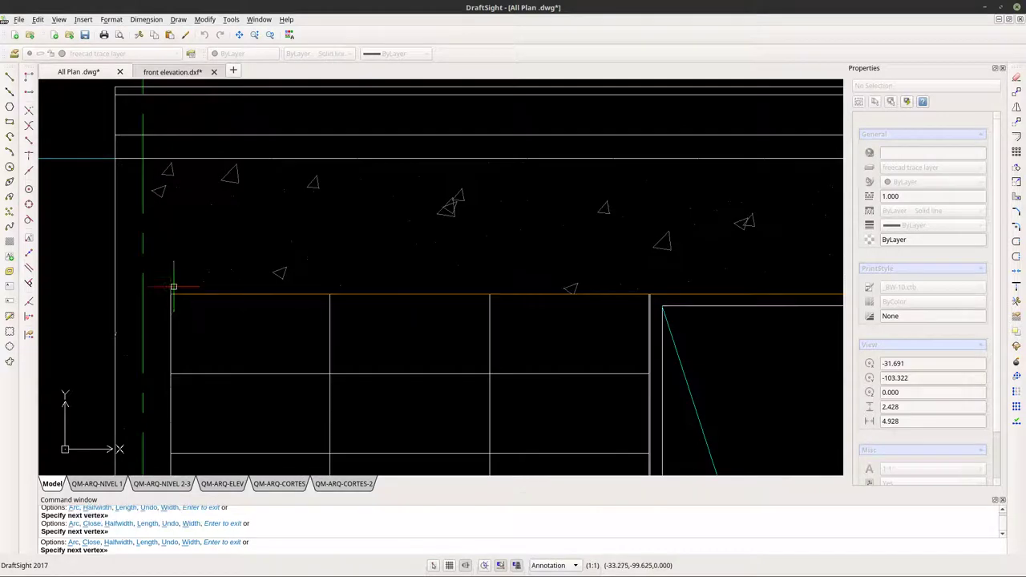
Add the final vertex at the wall corner above the slab and finish the outline.
mouse_move(172, 411)
middle_mouse_down()
mouse_move(215, 220)
mouse_move(211, 173)
middle_mouse_up()
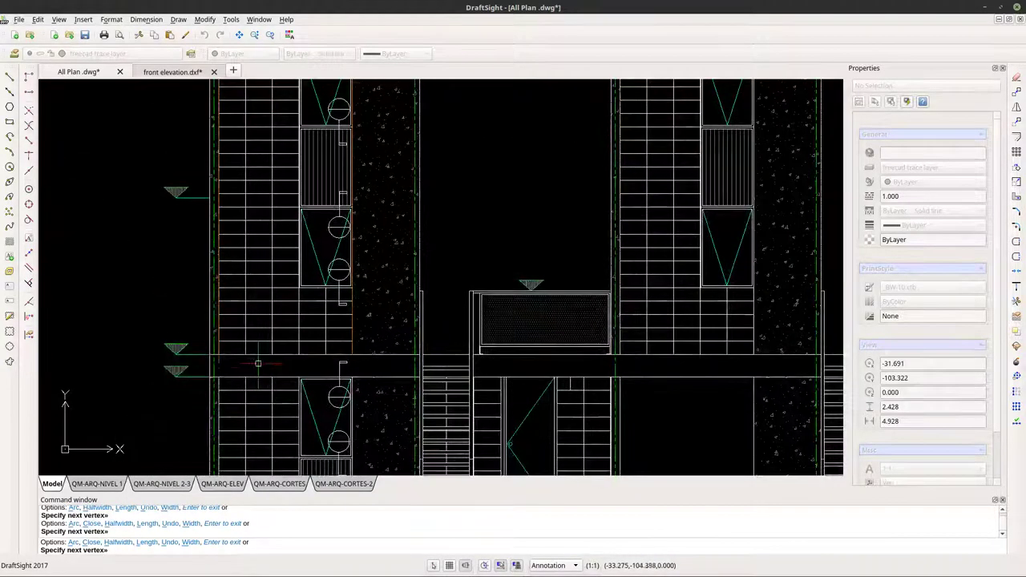
scroll(178, 357, "up", 6)
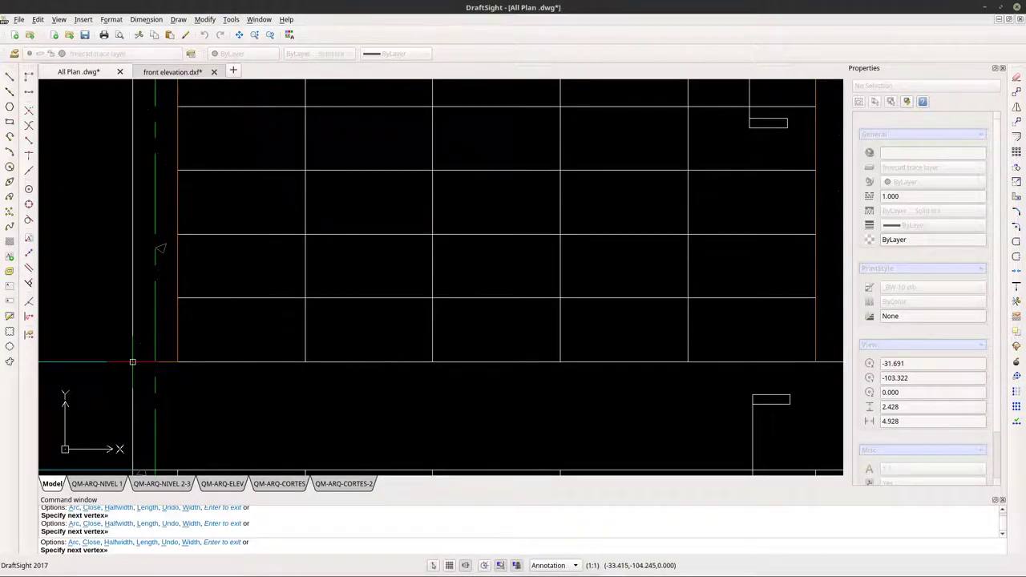
scroll(132, 361, "down", 6)
scroll(138, 255, "up", 6)
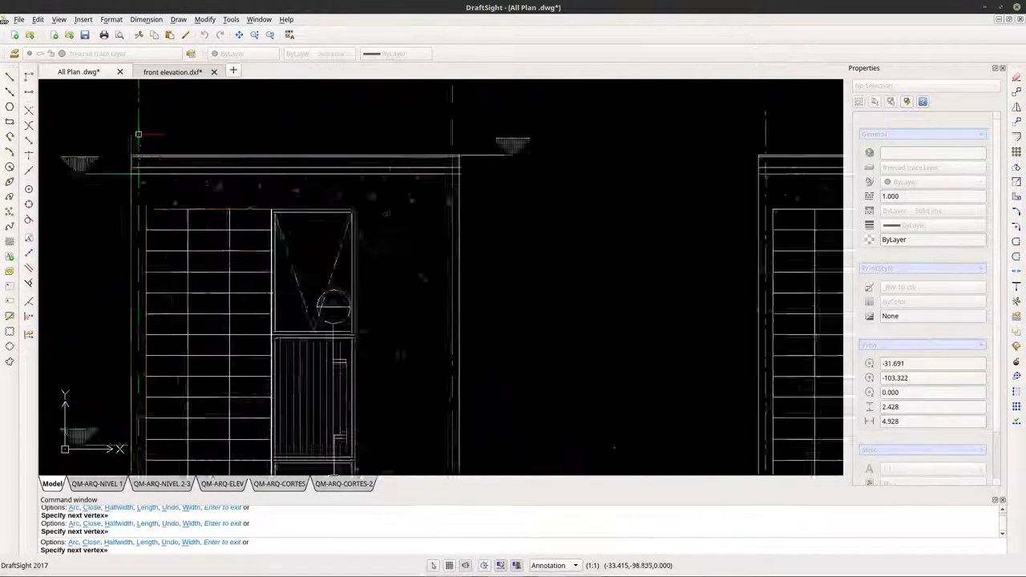
scroll(133, 191, "up", 3)
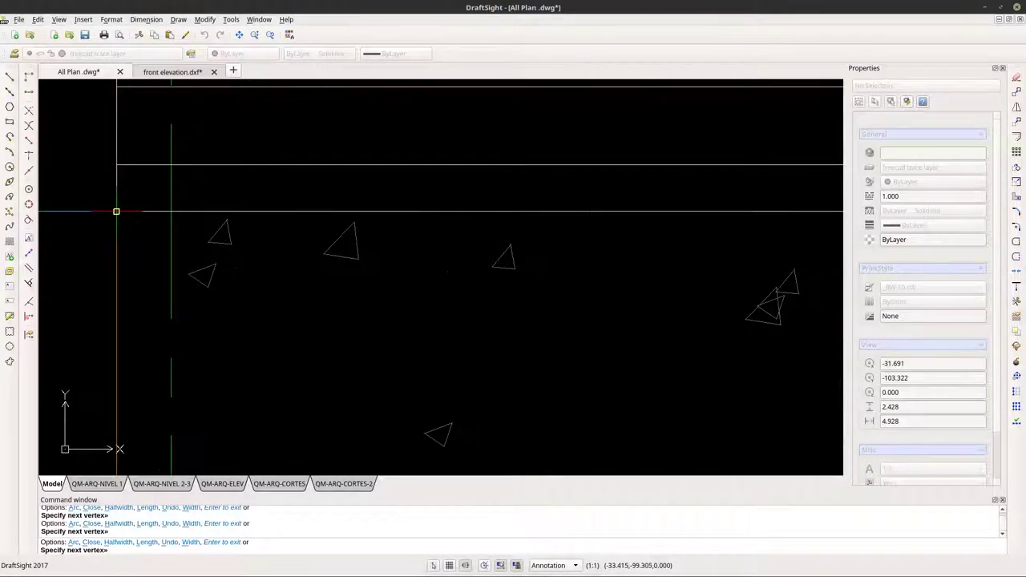
scroll(116, 211, "down", 3)
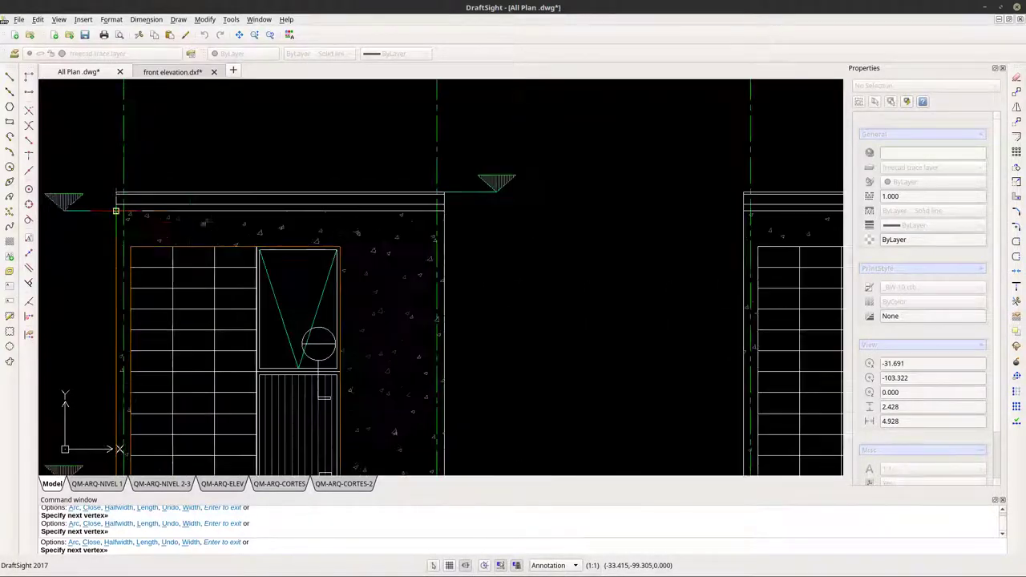
scroll(451, 235, "up", 5)
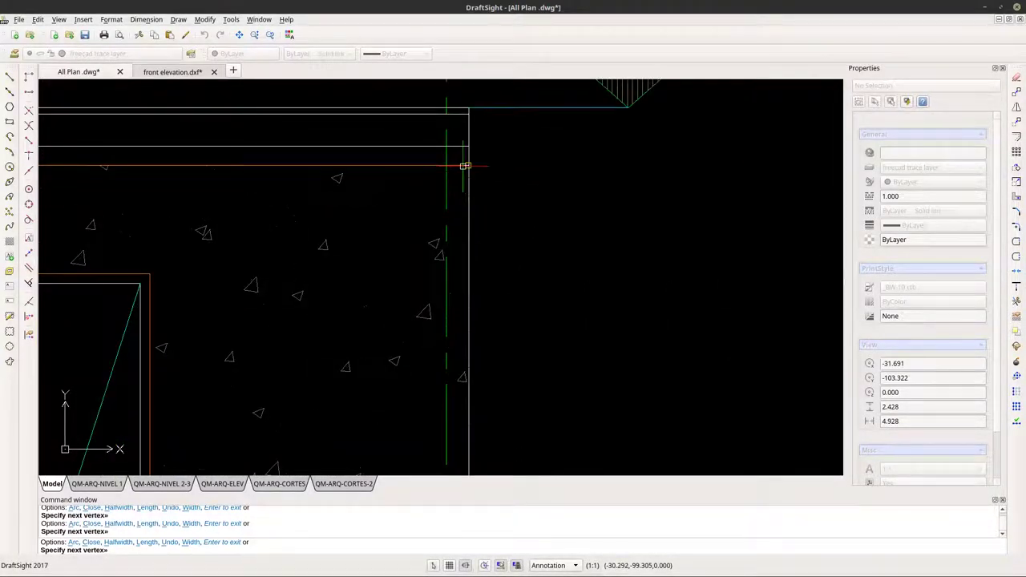
scroll(468, 165, "down", 4)
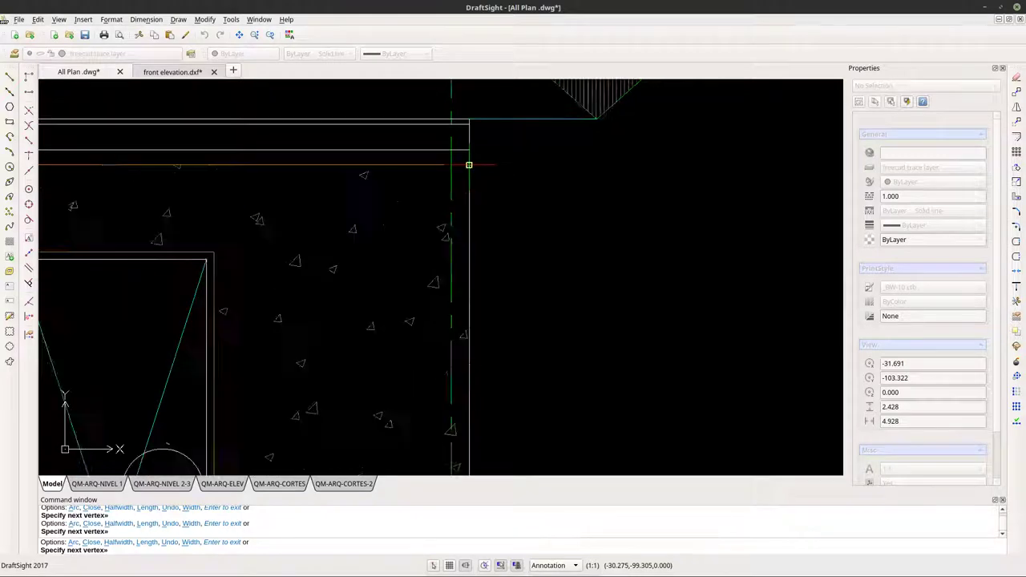
scroll(435, 354, "up", 4)
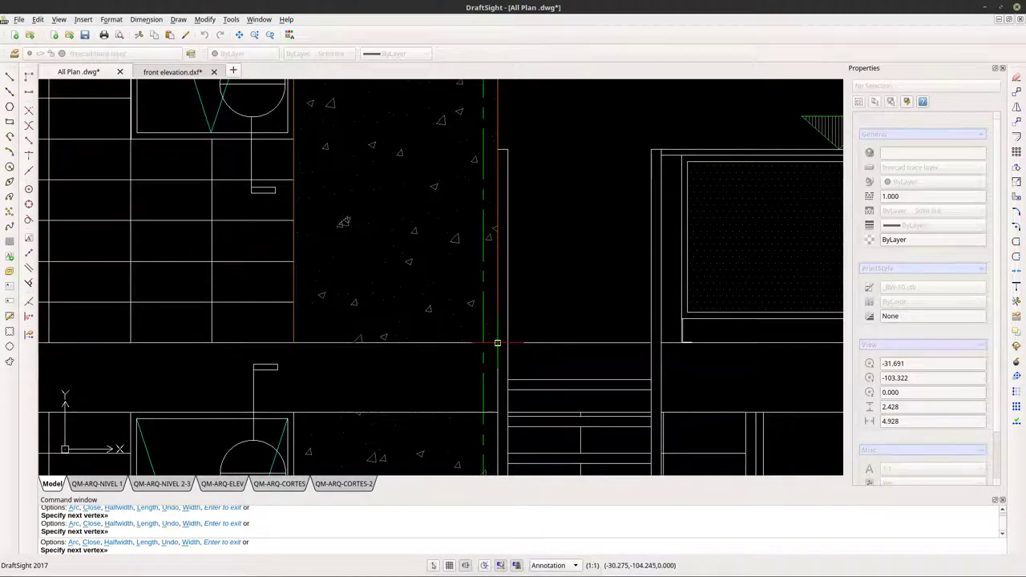
left_click(497, 343)
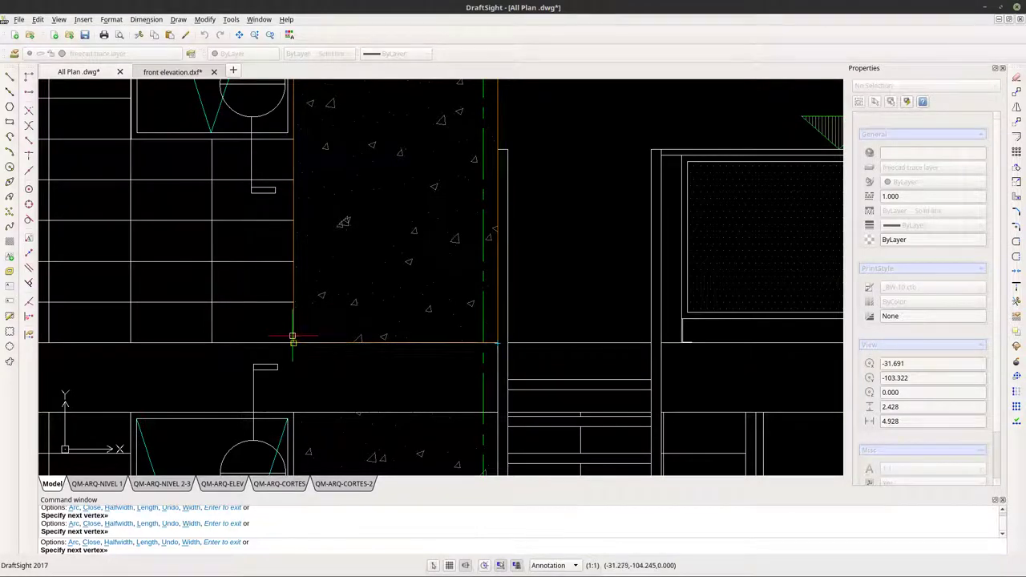
scroll(326, 395, "down", 2)
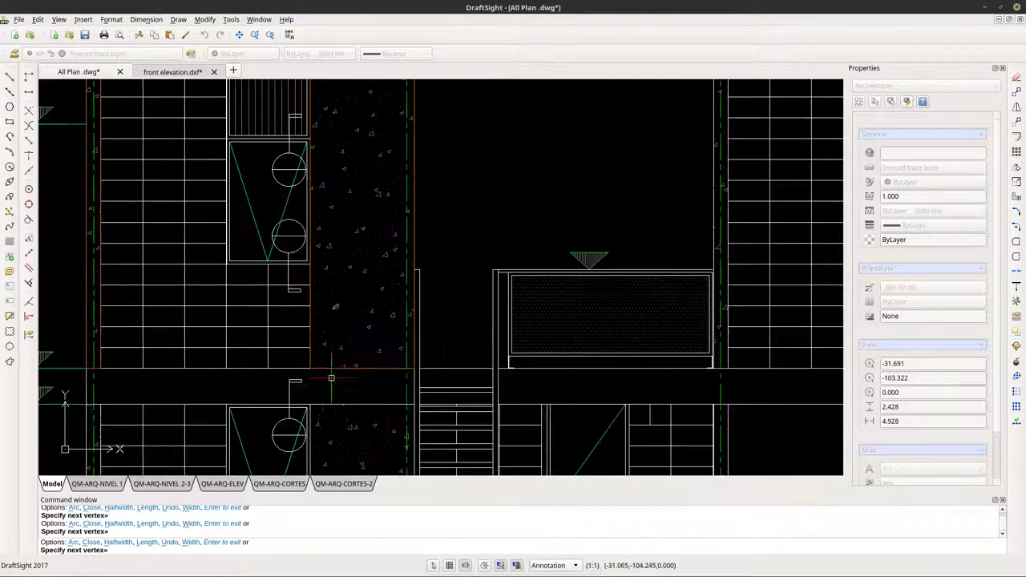
key("Return")
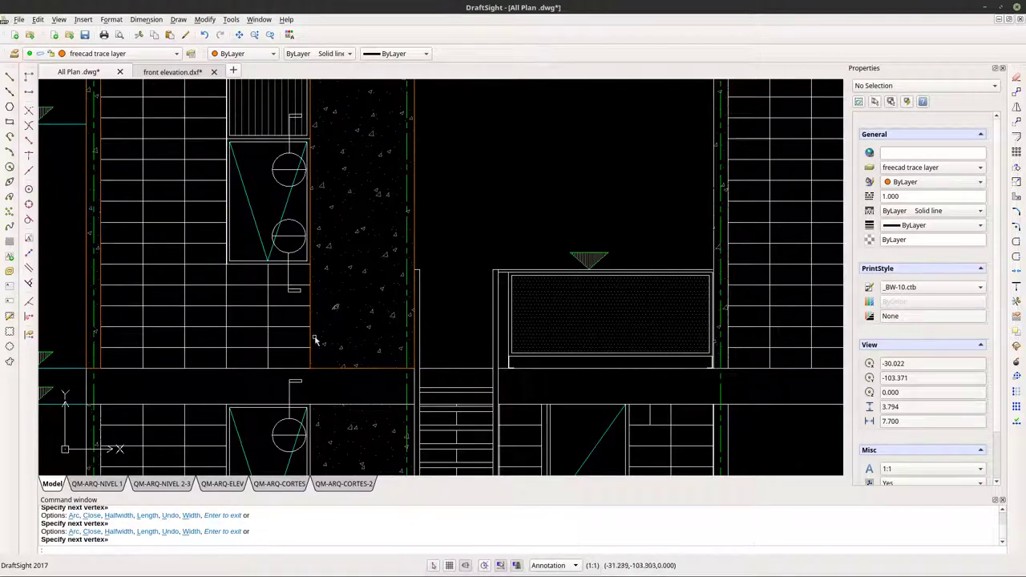
scroll(314, 340, "up", 8)
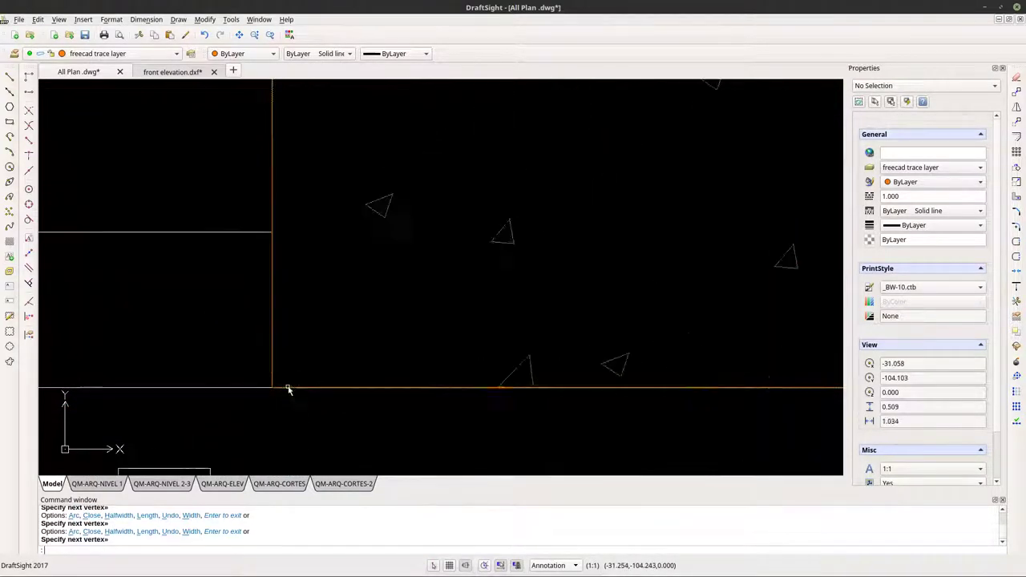
scroll(288, 389, "down", 10)
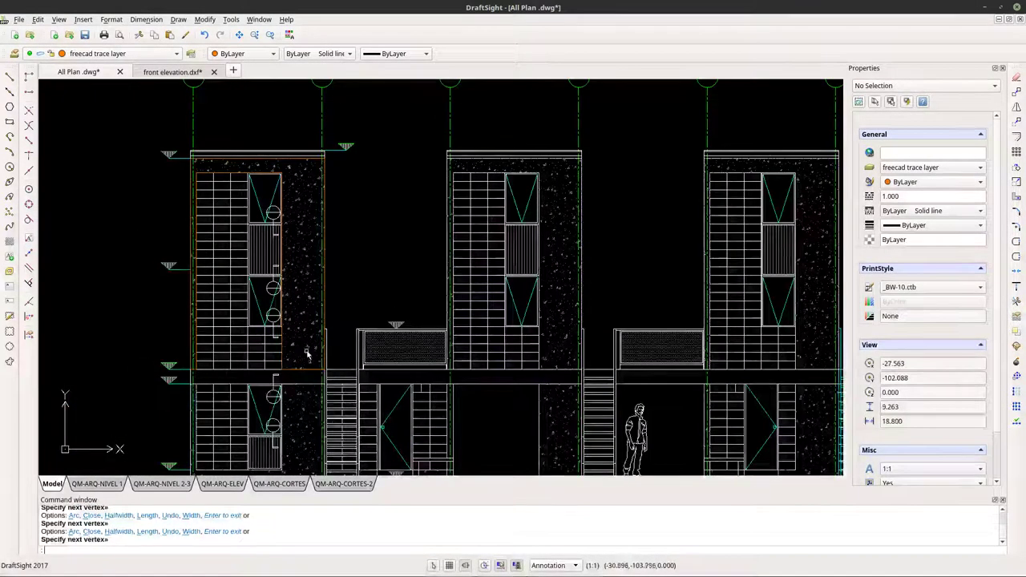
scroll(290, 156, "up", 1)
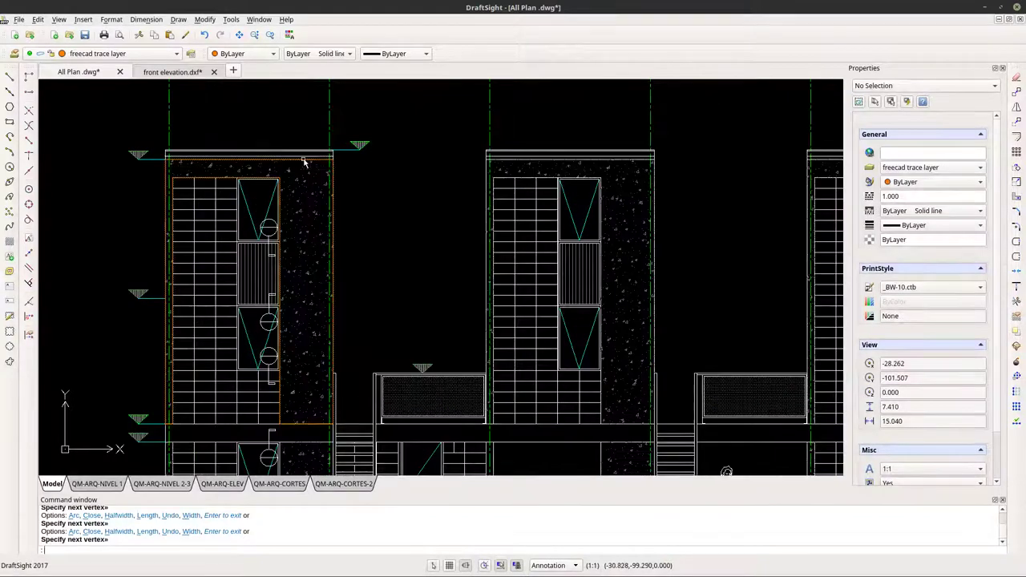
Select the traced orange façade outline and copy it using its corner as the base point.
left_click(301, 160)
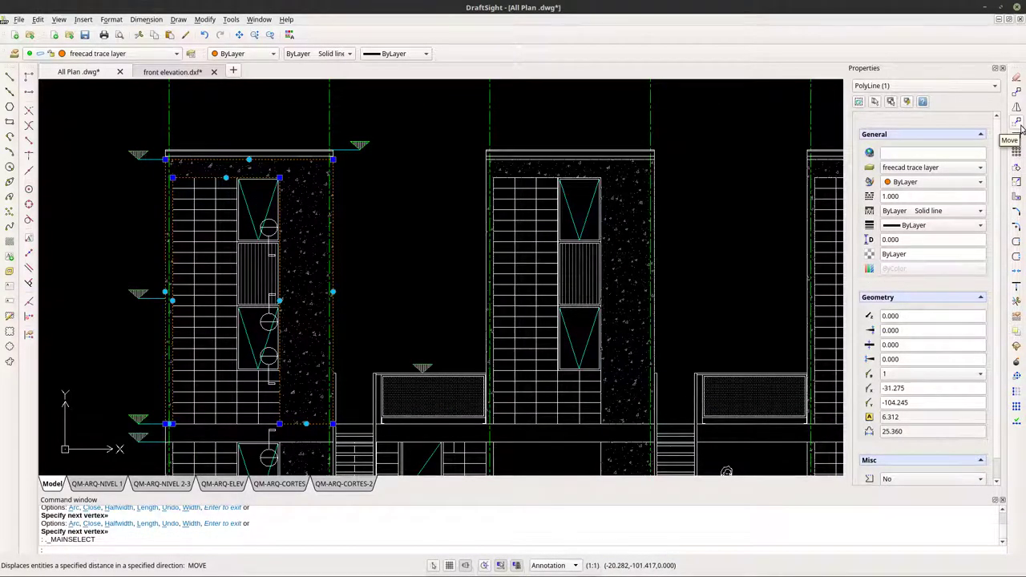
left_click(1017, 93)
scroll(385, 114, "up", 5)
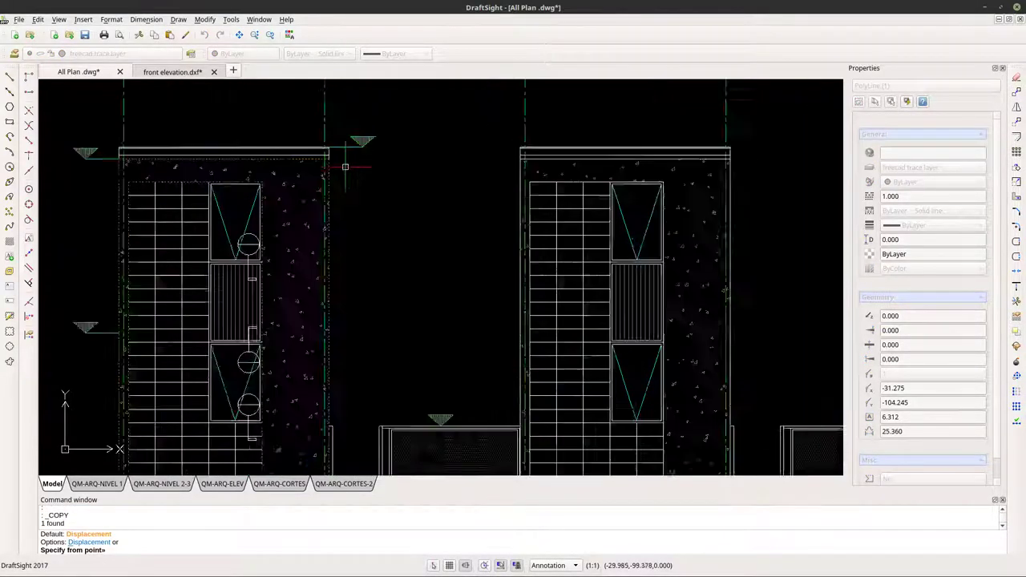
left_click(313, 138)
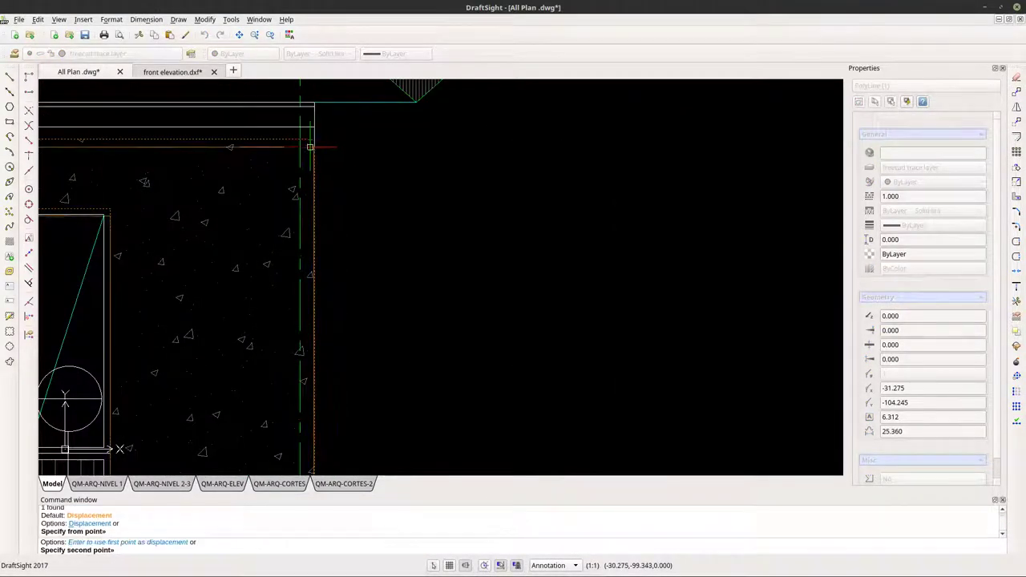
scroll(313, 139, "down", 5)
scroll(552, 165, "up", 5)
scroll(471, 134, "up", 3)
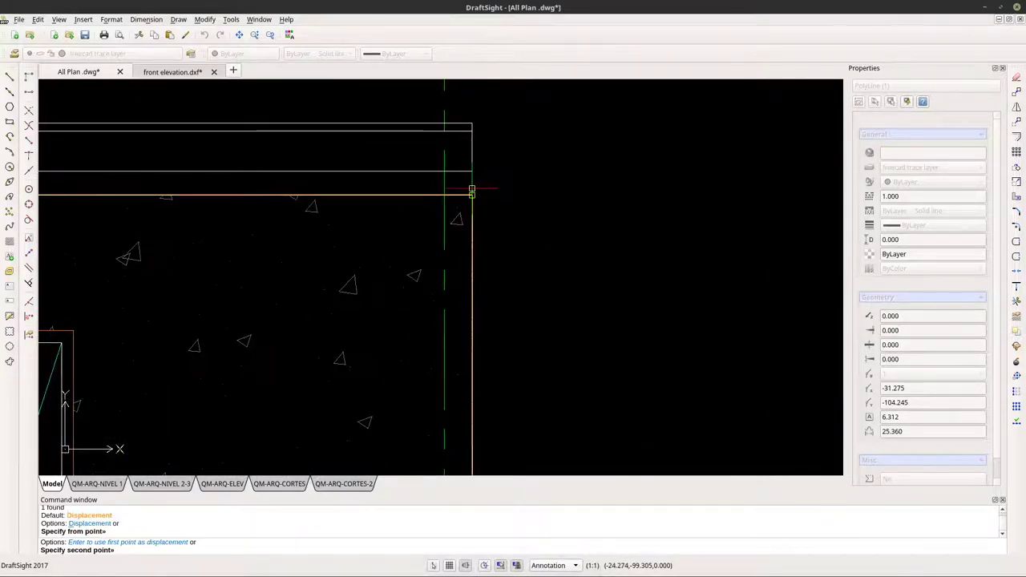
scroll(471, 195, "up", 3)
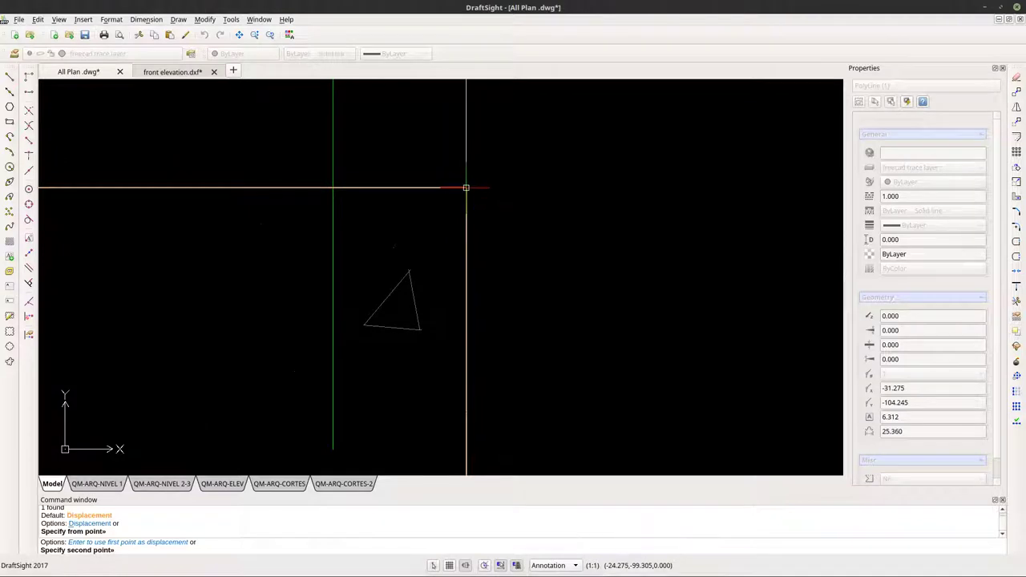
Place copies at the matching corners of the next two towers, then end the copy.
left_click(466, 187)
scroll(437, 238, "down", 5)
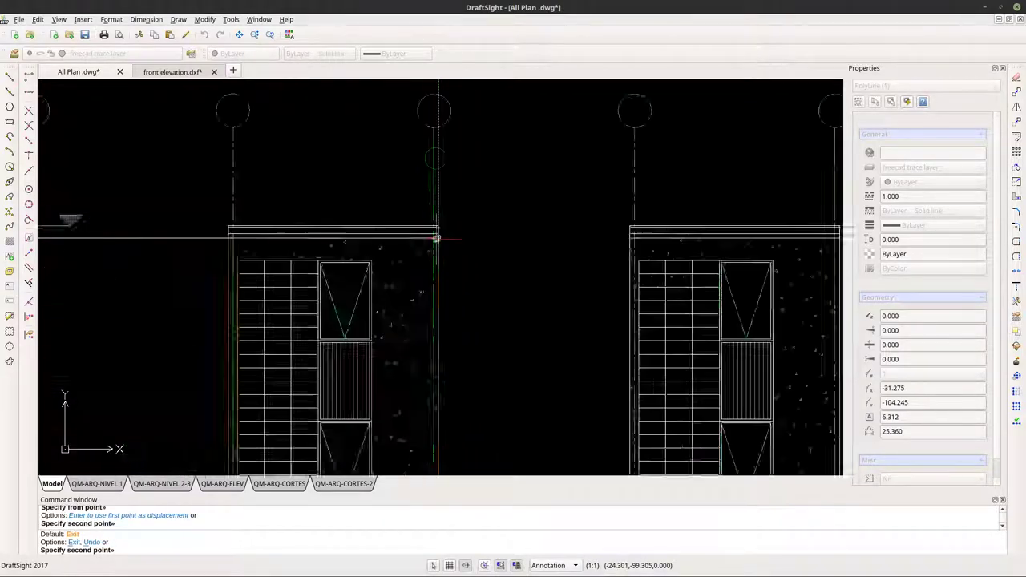
scroll(602, 246, "up", 5)
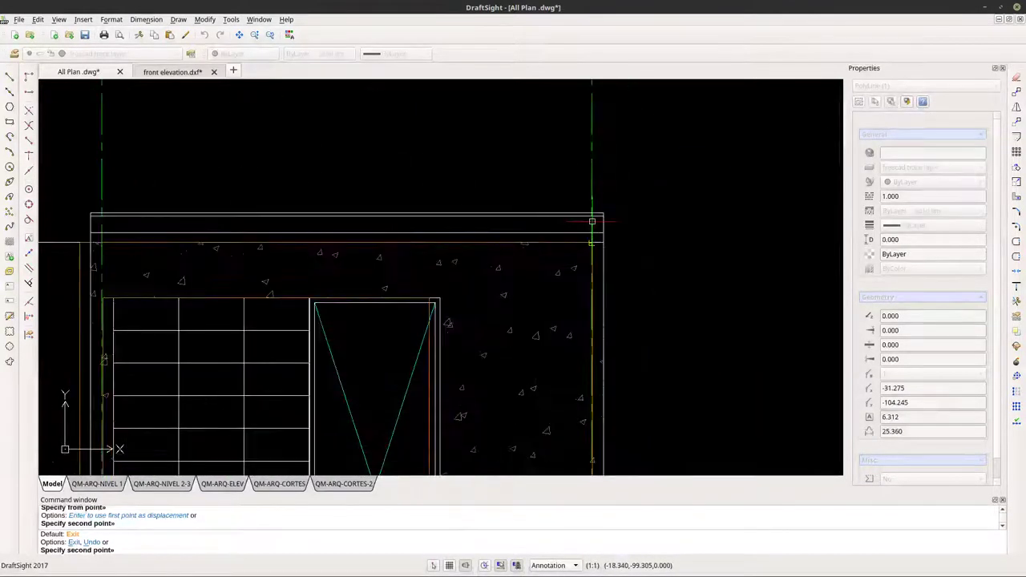
left_click(609, 273)
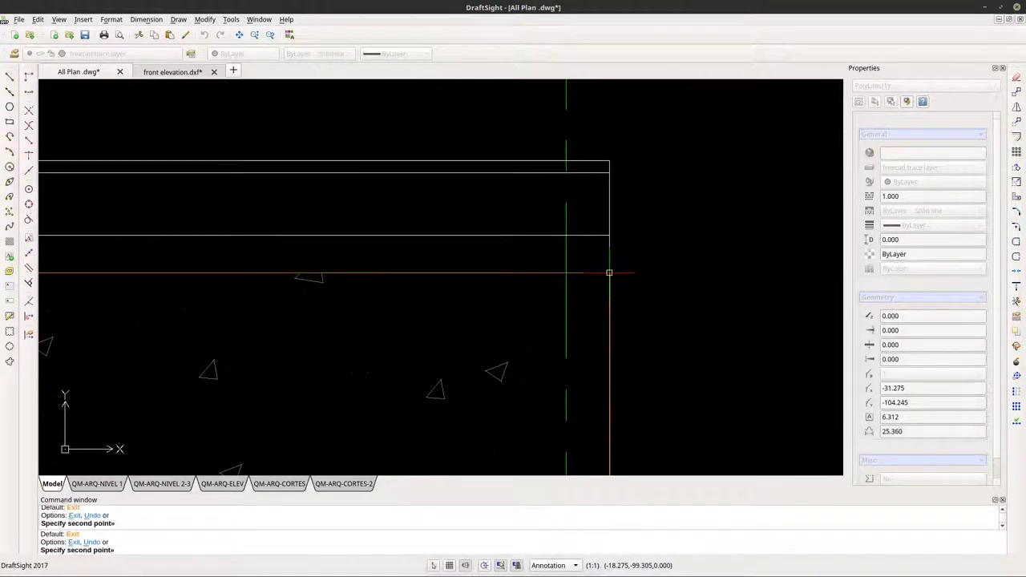
scroll(510, 217, "down", 5)
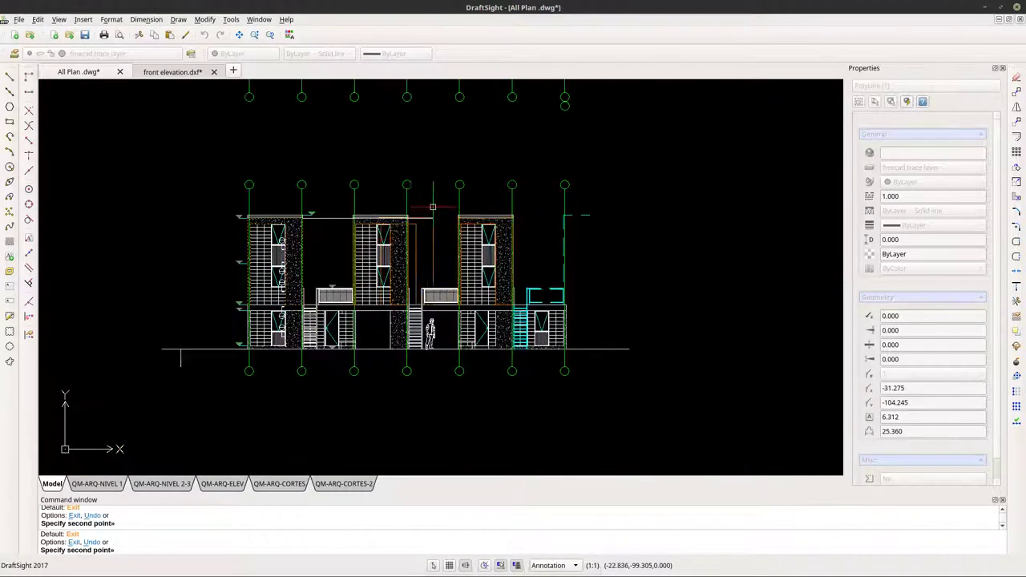
scroll(289, 320, "up", 5)
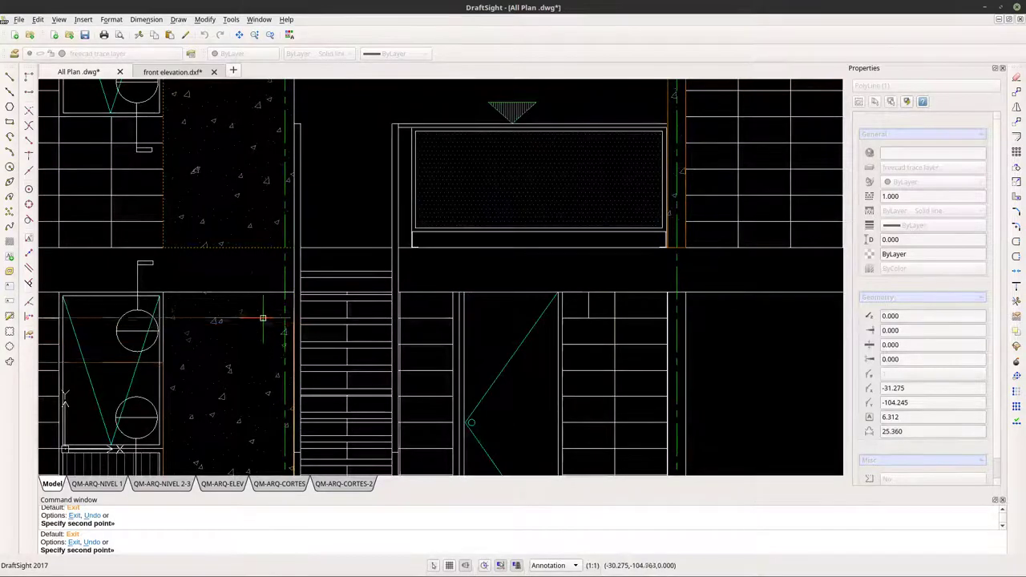
key("Escape")
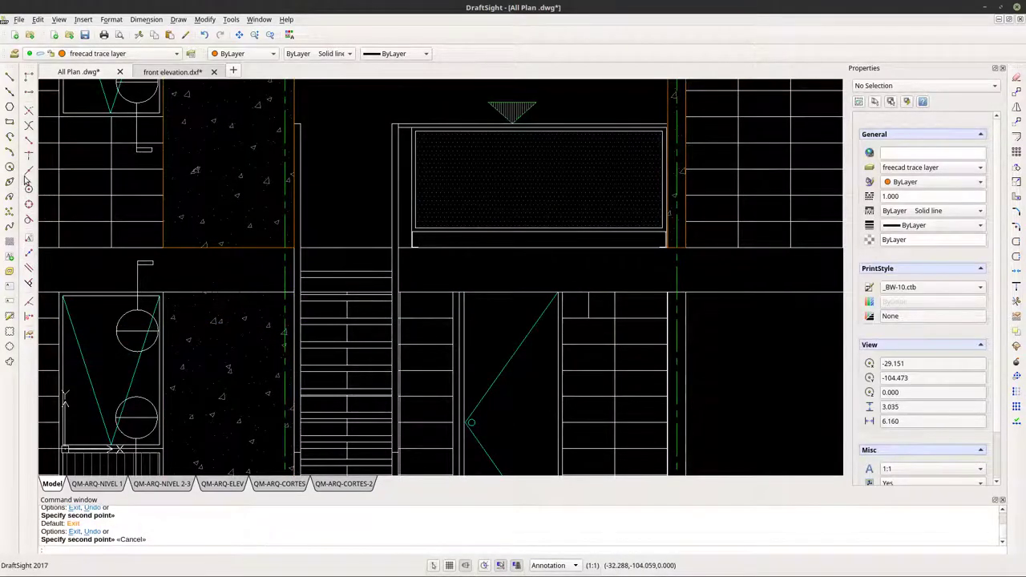
Bring the first tower's ground floor into view and start a polyline from the slab-wall intersection down to the panel bottom.
scroll(302, 265, "down", 1)
middle_click_drag(302, 265, 465, 205)
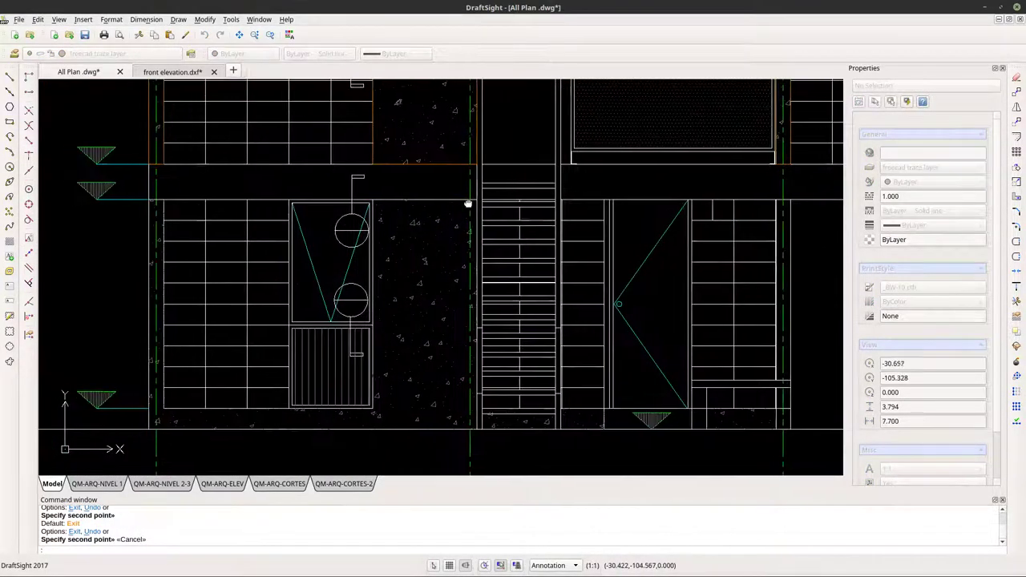
scroll(466, 205, "down", 1)
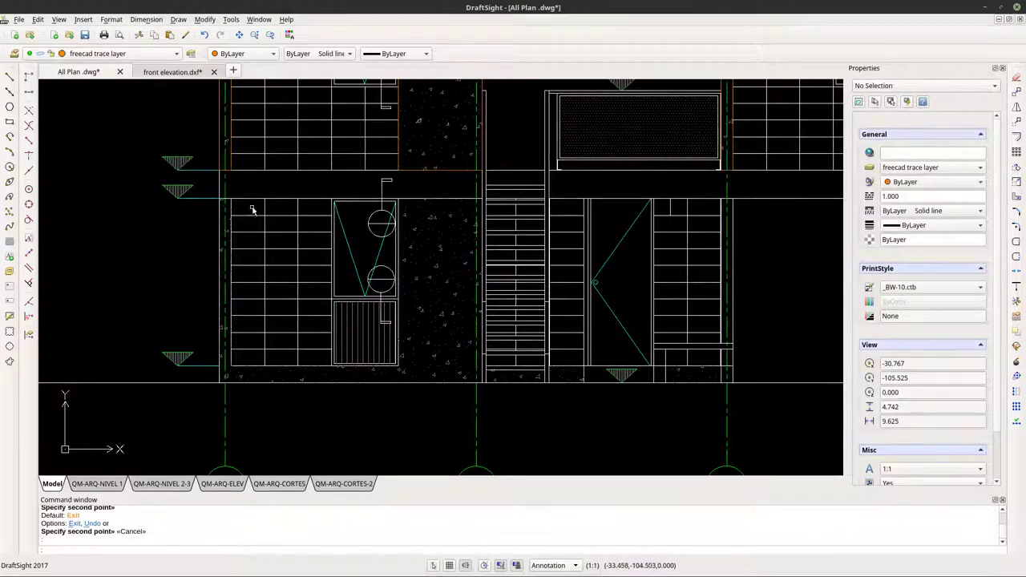
scroll(305, 209, "up", 1)
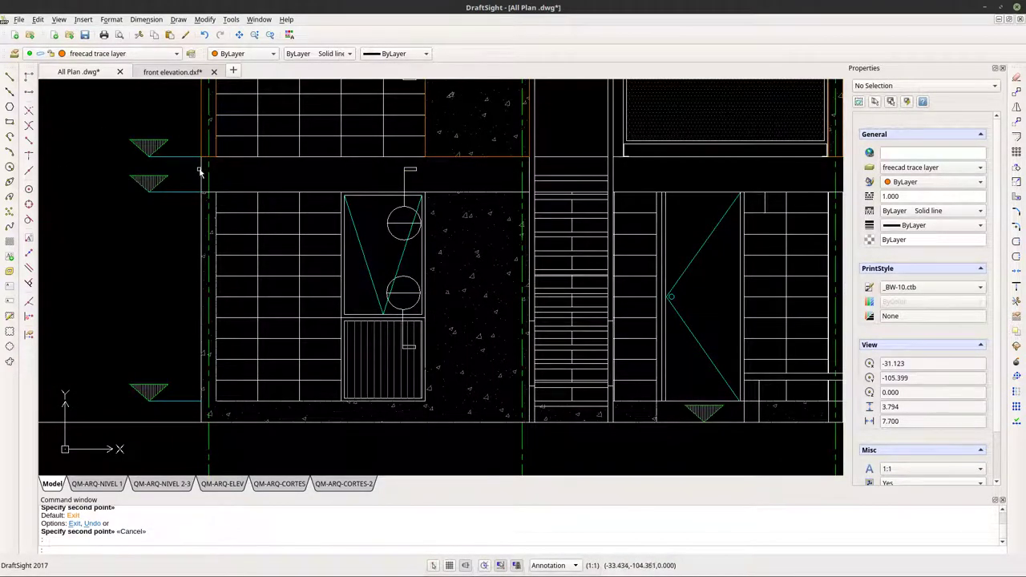
left_click(8, 138)
scroll(192, 160, "up", 4)
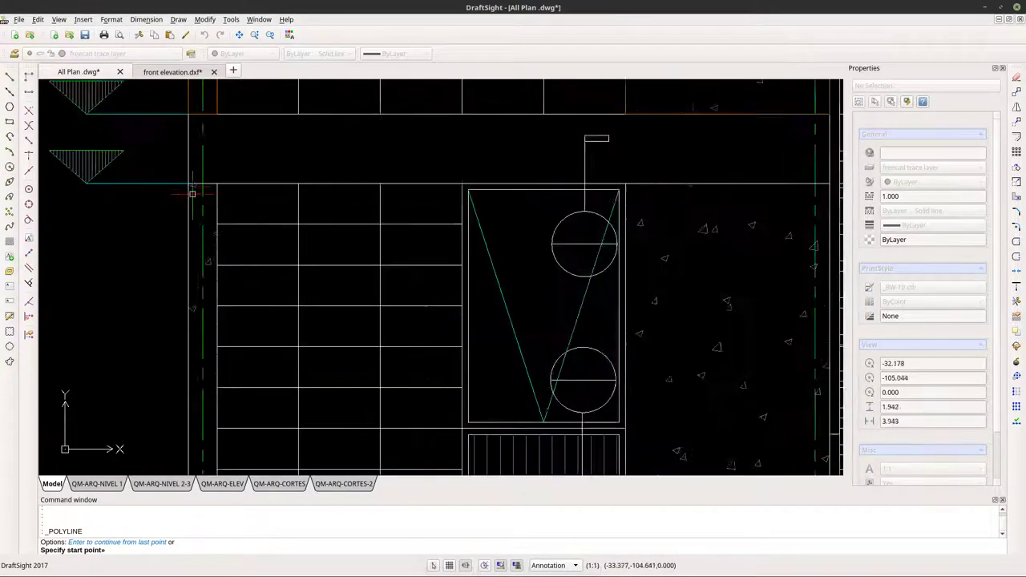
scroll(187, 184, "up", 6)
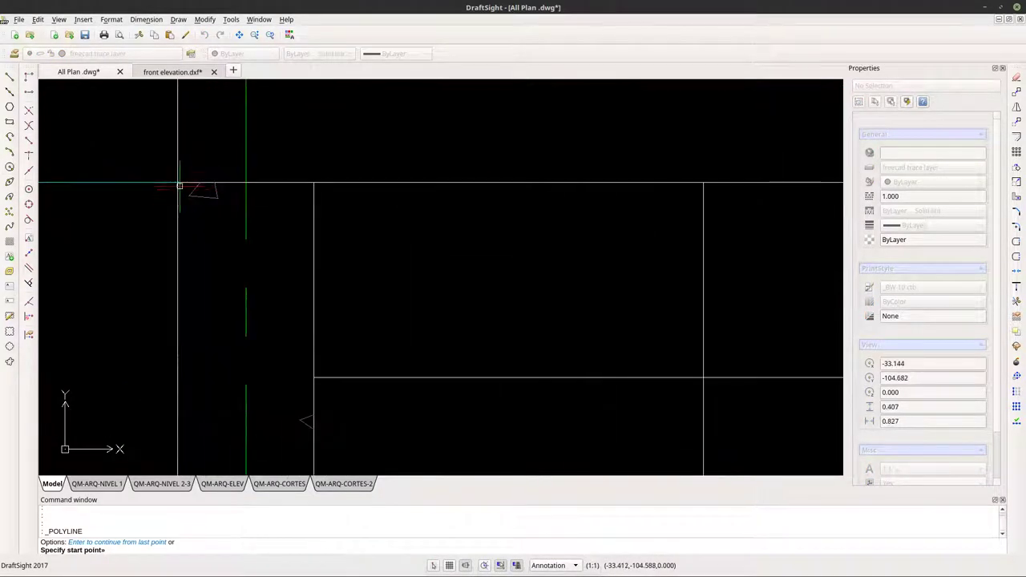
left_click(179, 184)
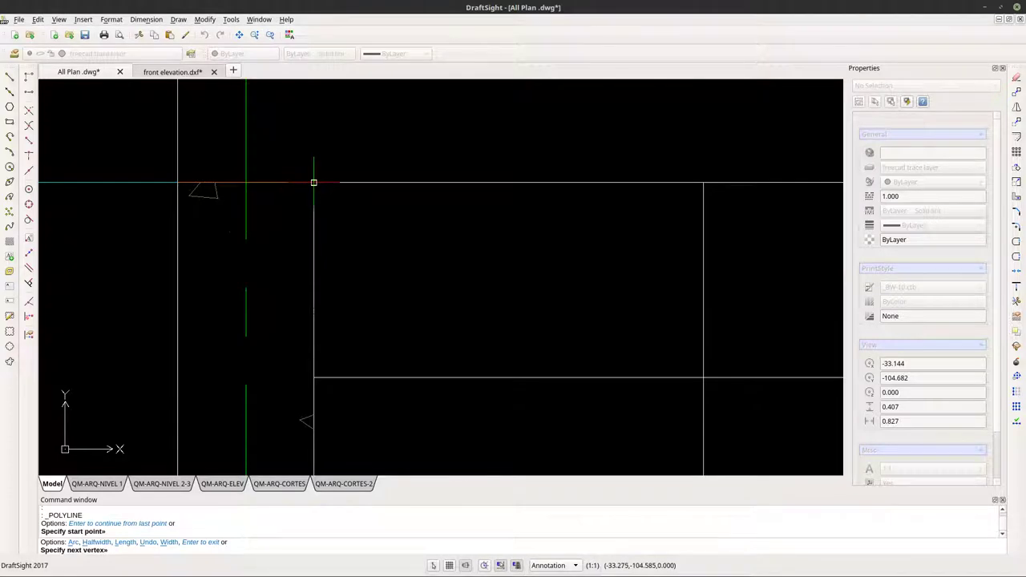
left_click(313, 183)
scroll(313, 183, "down", 3)
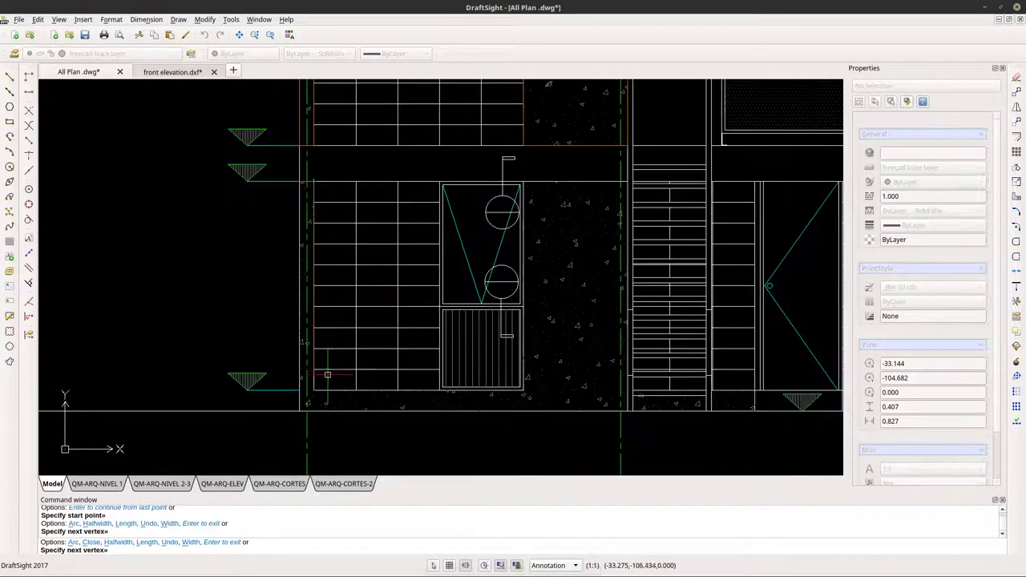
left_click(313, 390)
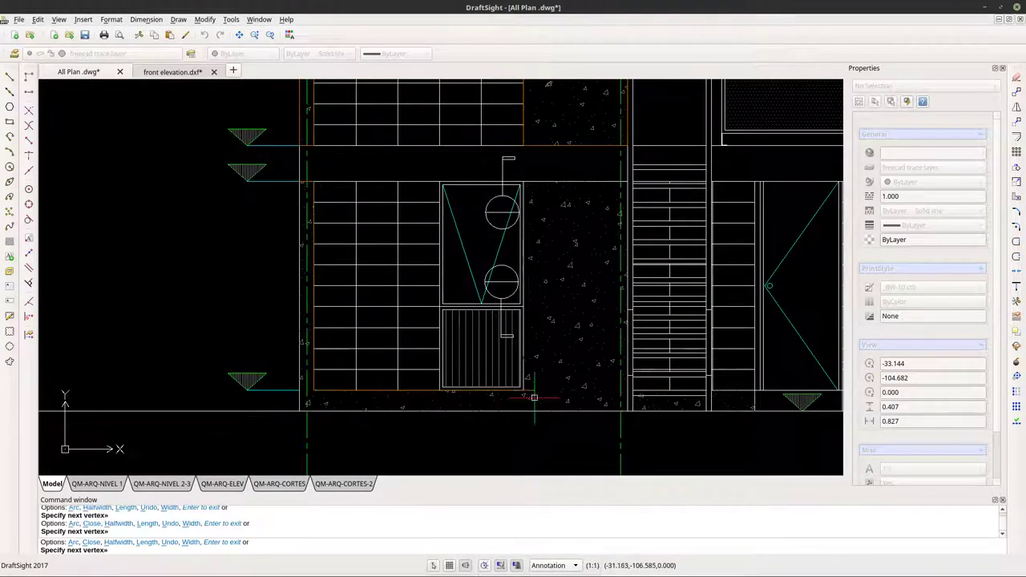
Add the panel's lower-right corner and finish the ground-floor outline.
scroll(525, 392, "up", 5)
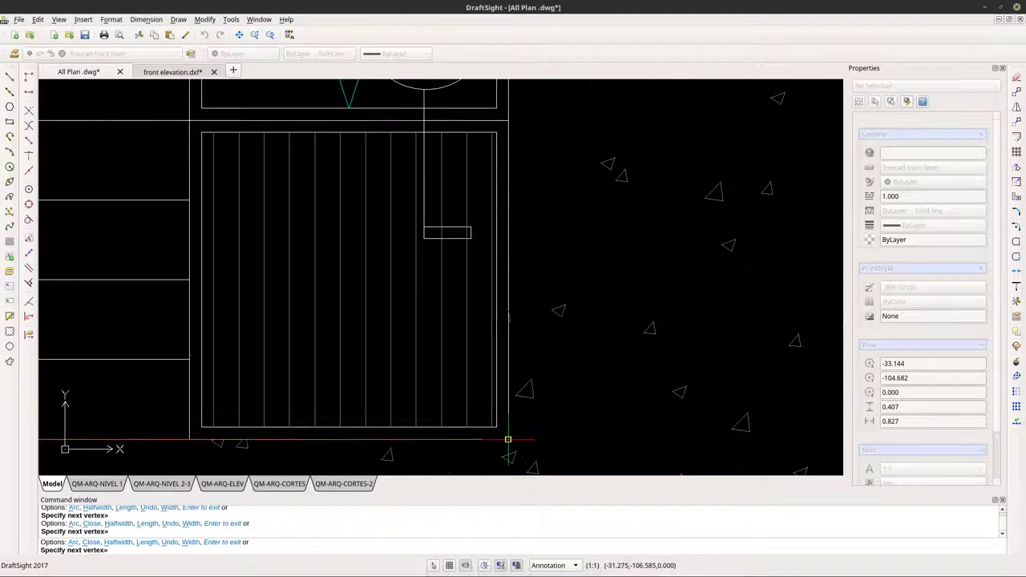
left_click(508, 440)
scroll(508, 440, "down", 4)
scroll(533, 245, "up", 5)
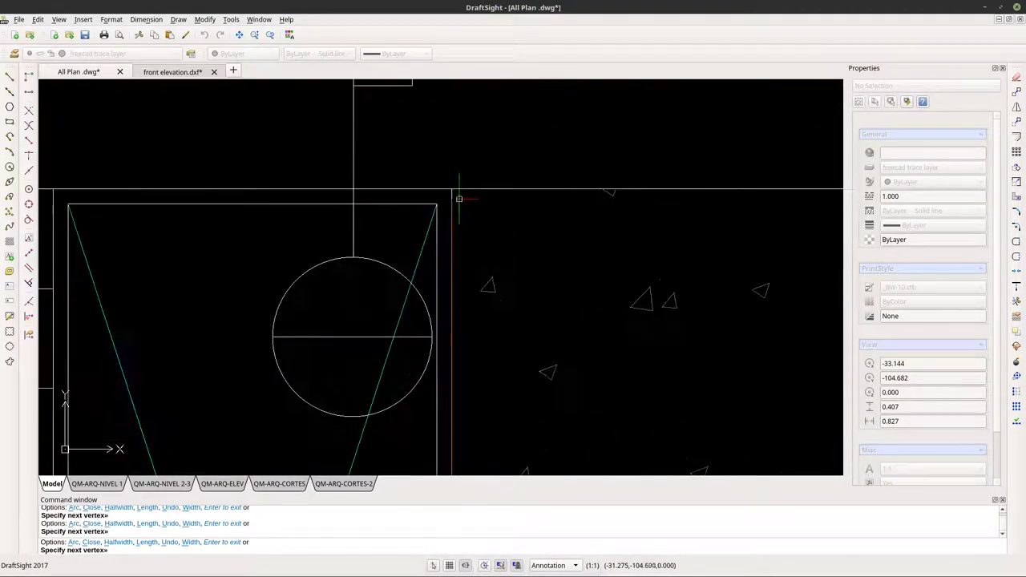
scroll(441, 190, "down", 4)
scroll(602, 178, "up", 5)
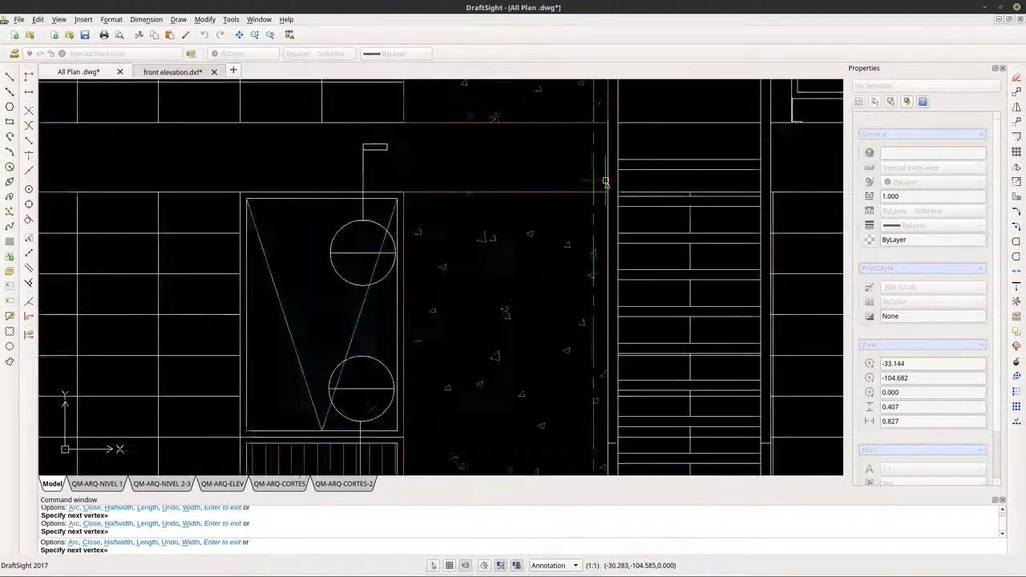
scroll(602, 199, "down", 4)
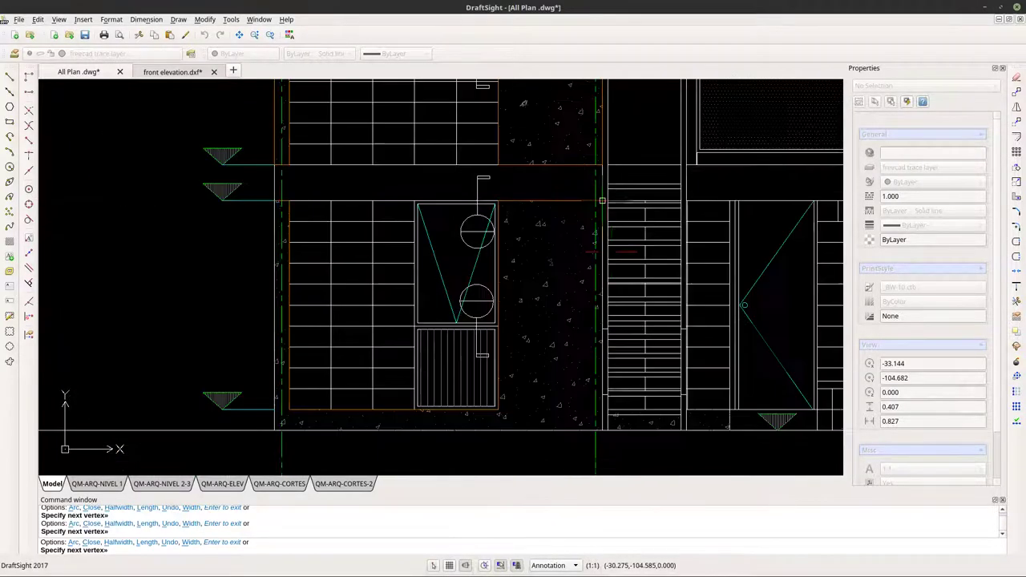
scroll(586, 441, "up", 5)
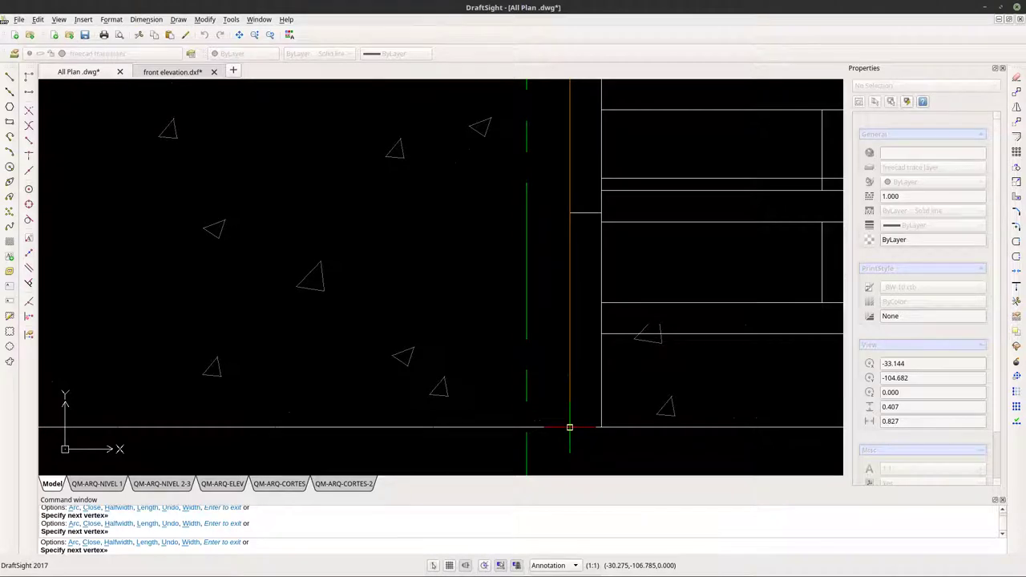
scroll(569, 427, "down", 4)
scroll(160, 423, "up", 4)
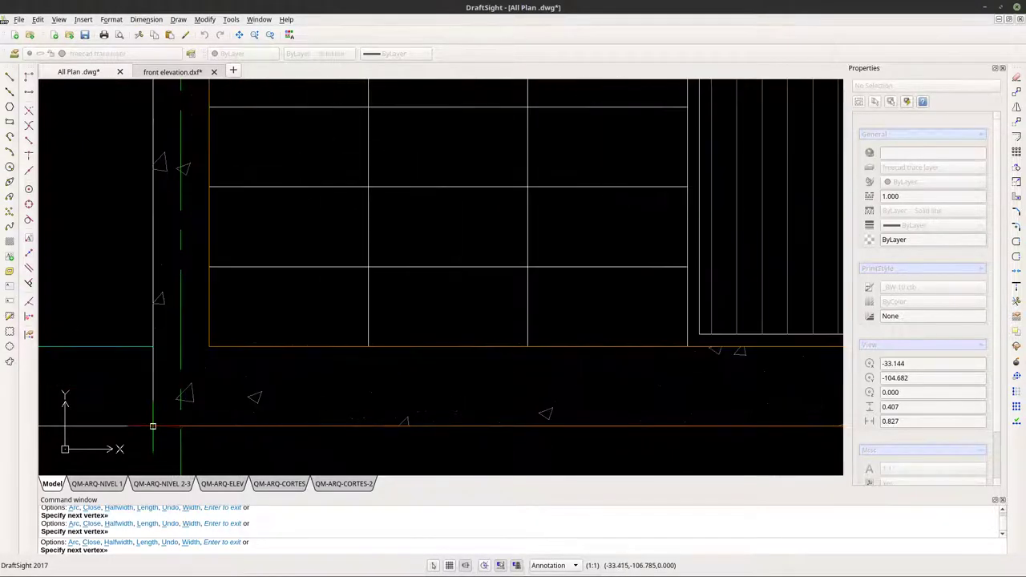
scroll(150, 320, "down", 3)
scroll(153, 280, "up", 5)
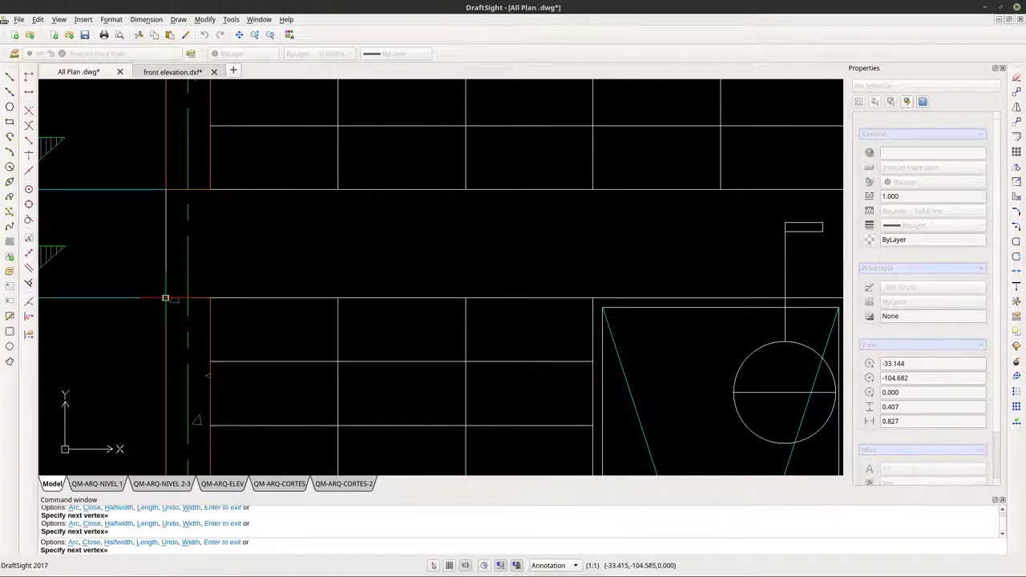
key("Escape")
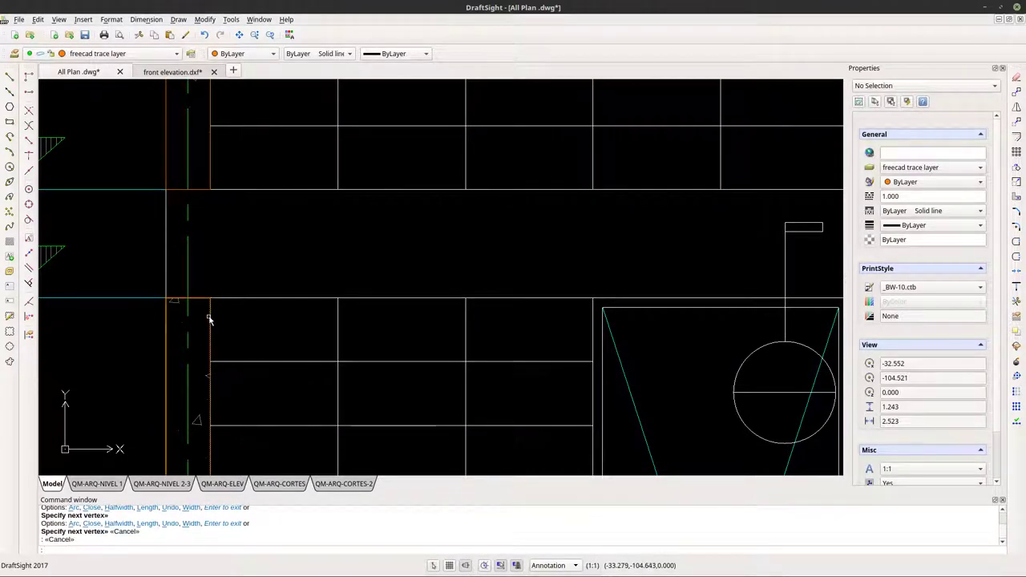
Select the new ground-floor outline and check its lower-left corner, then deselect it.
left_click(202, 293)
scroll(299, 298, "down", 5)
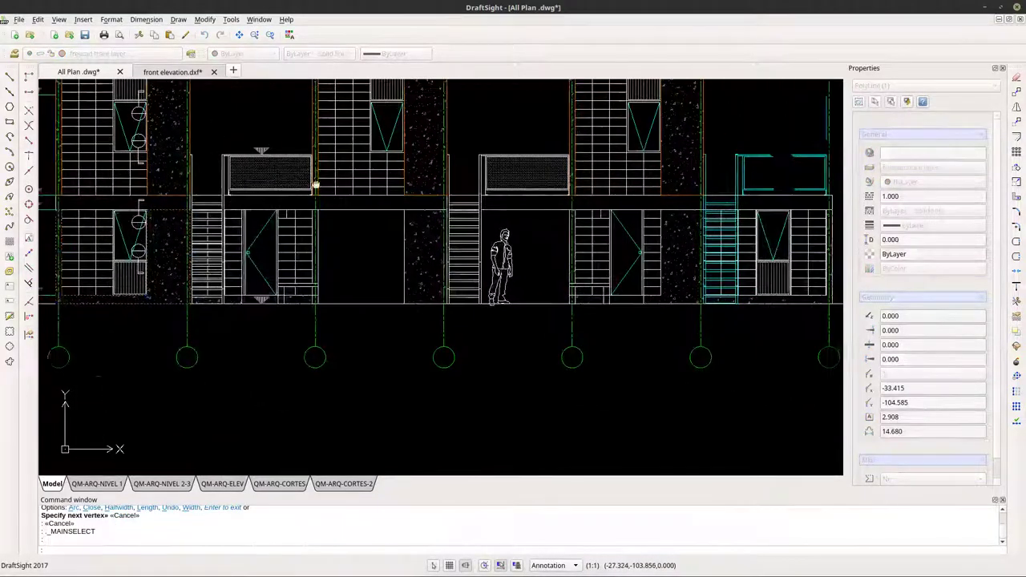
scroll(215, 303, "up", 1)
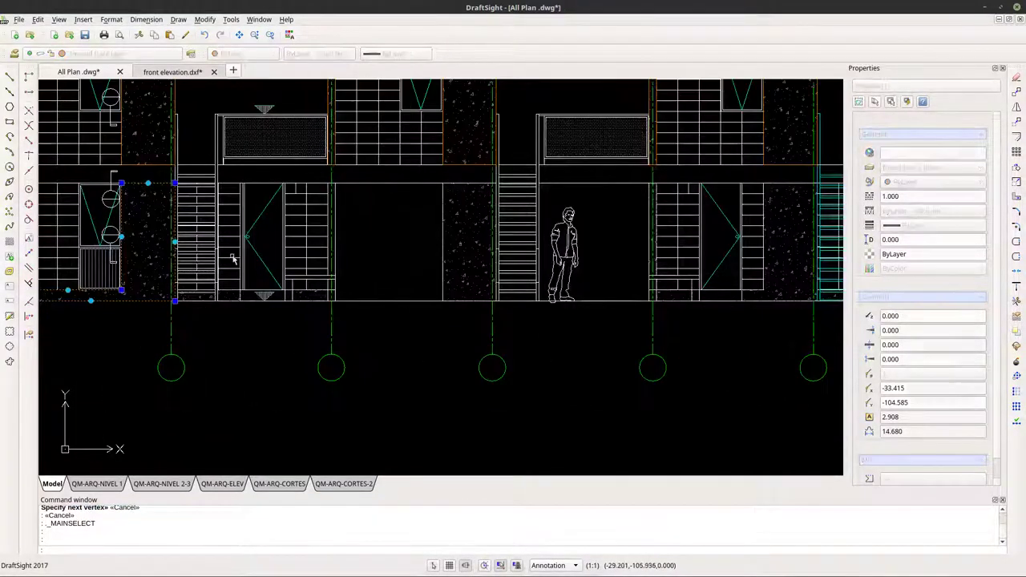
middle_click_drag(214, 303, 249, 380)
scroll(232, 393, "up", 2)
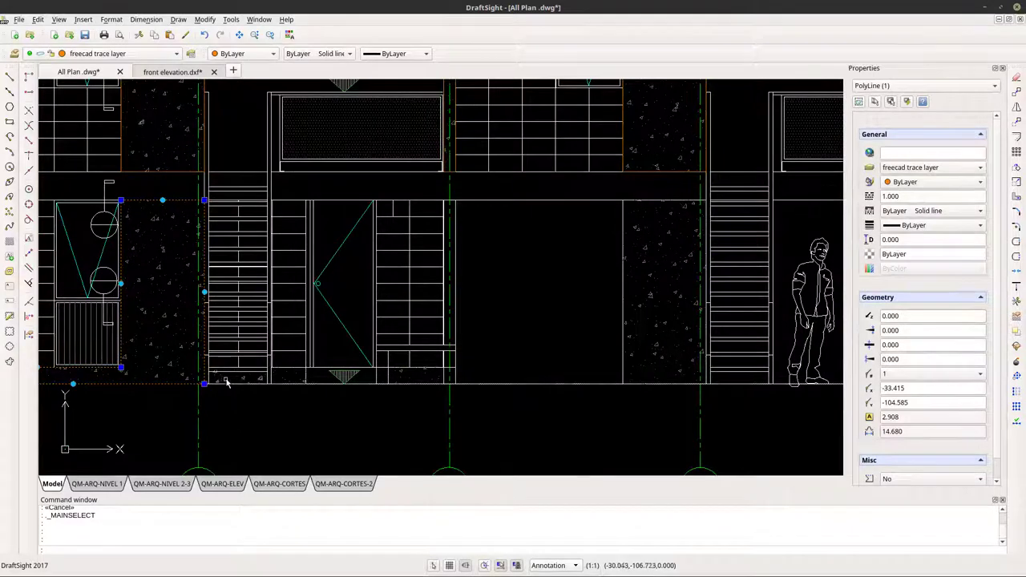
scroll(227, 383, "up", 3)
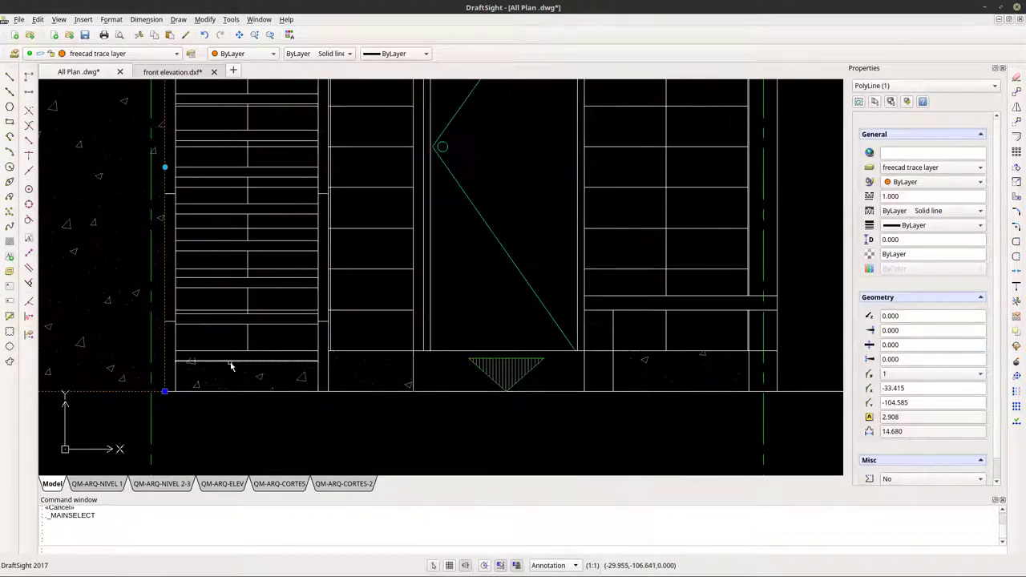
key("Escape")
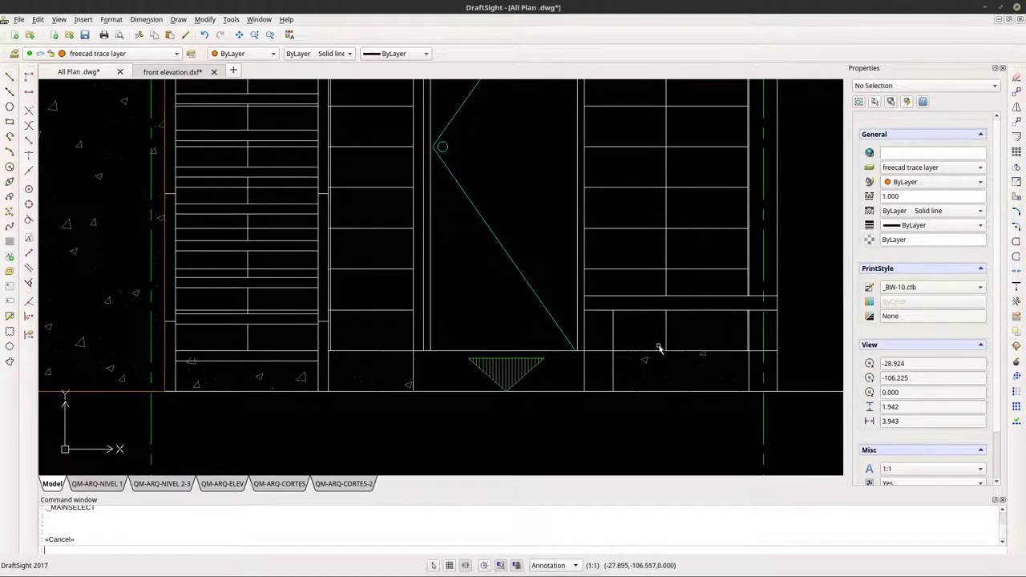
Inspect the concrete hatch and shift the view toward the stairs and figure.
left_click(410, 387)
scroll(385, 391, "down", 3)
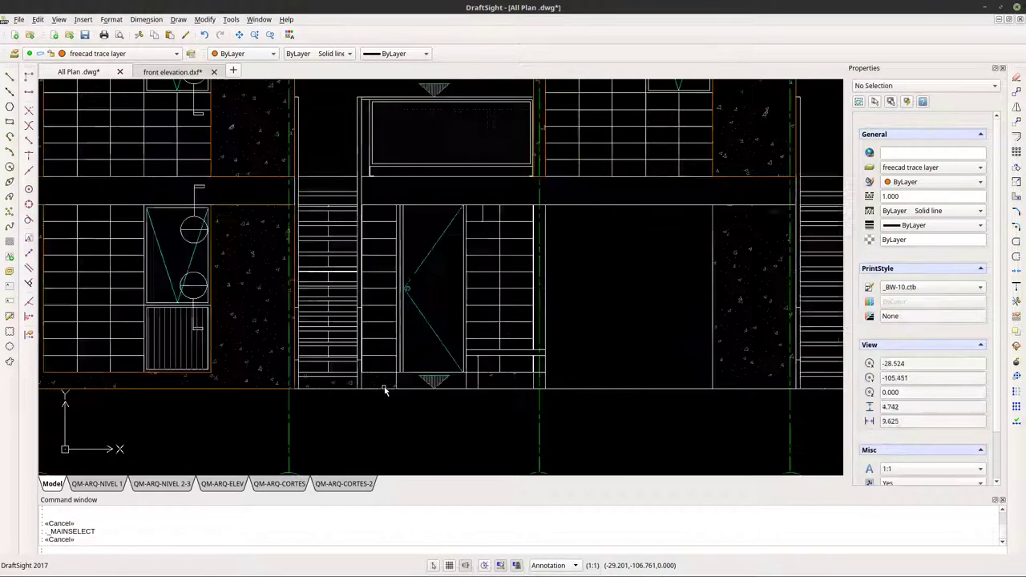
mouse_move(385, 385)
middle_mouse_down()
mouse_move(426, 355)
mouse_move(222, 408)
mouse_move(273, 392)
mouse_move(239, 385)
middle_mouse_up()
key("Escape")
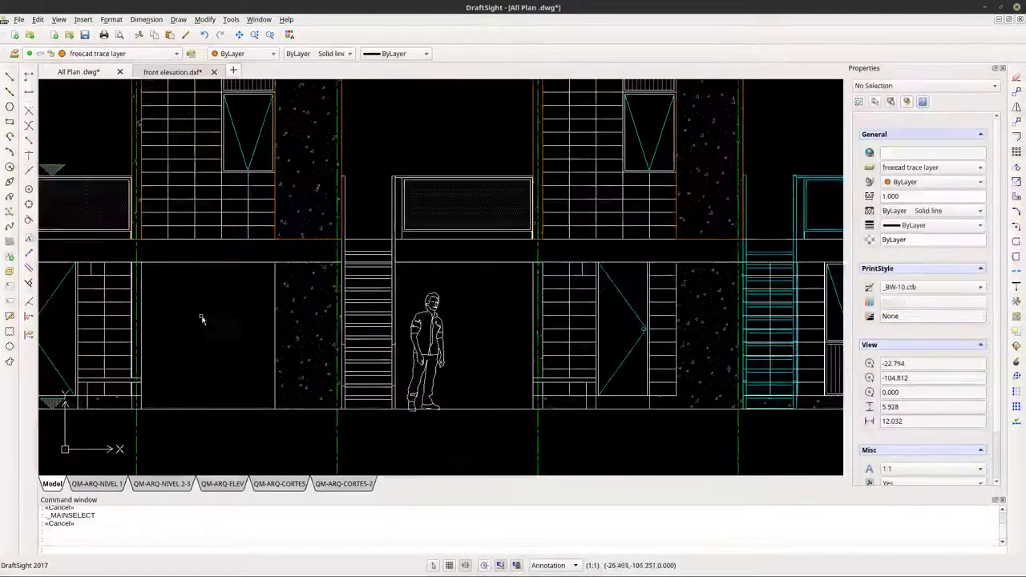
Draw the facade panel rectangle from the concrete panel edge to the stair base.
left_click(10, 123)
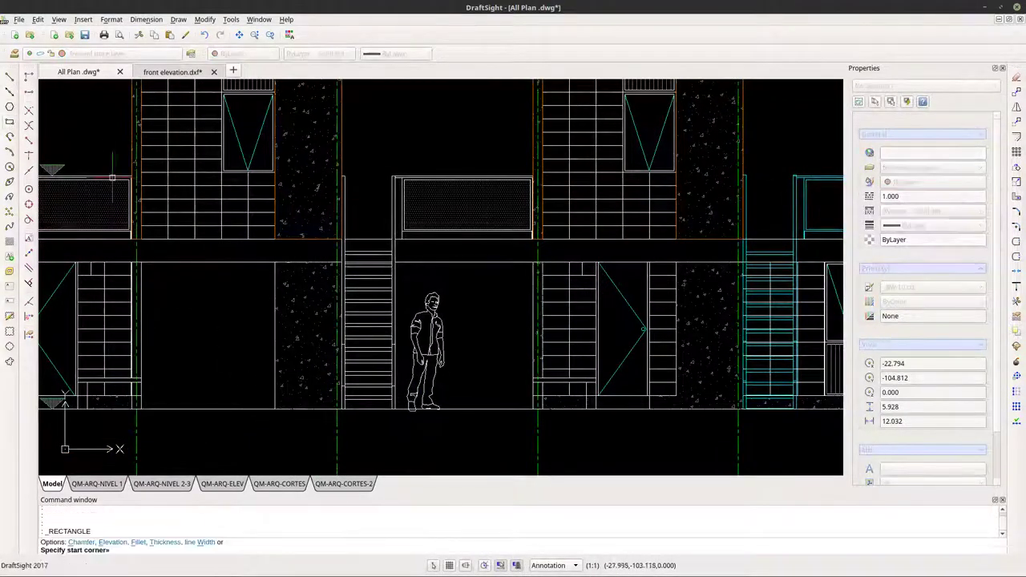
scroll(280, 267, "up", 2)
left_click(275, 260)
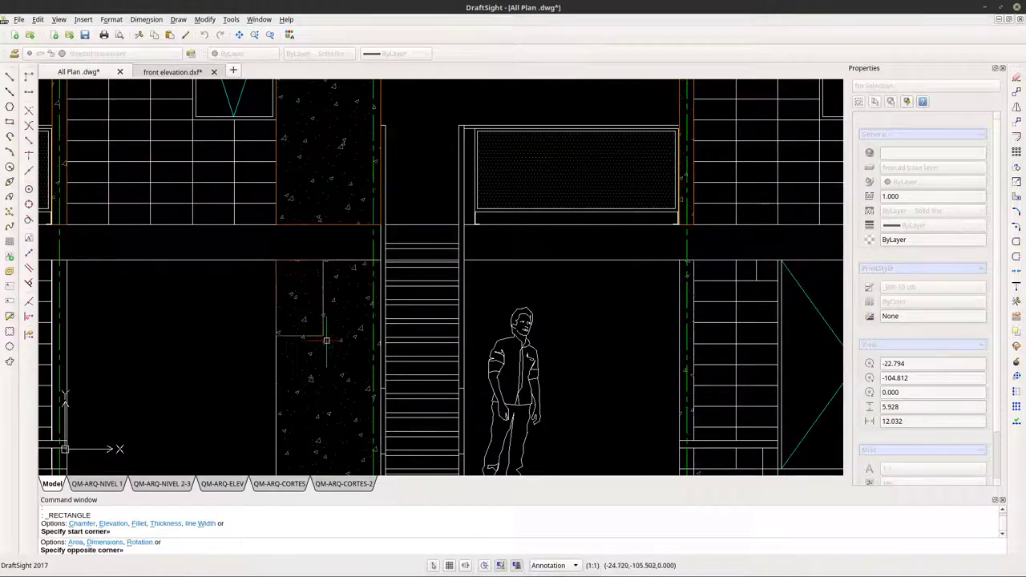
scroll(344, 363, "up", 5)
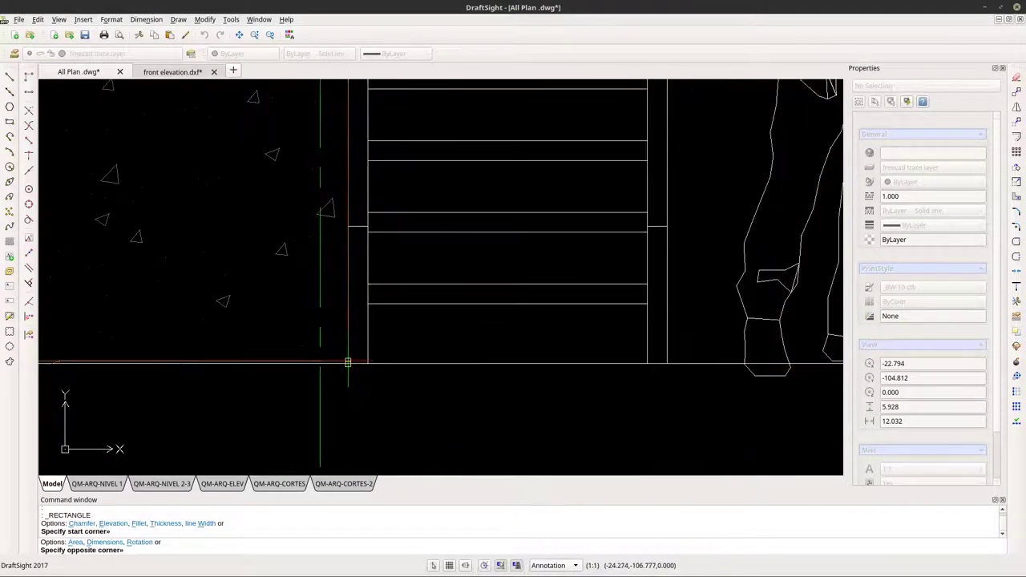
left_click(340, 365)
Zoom and pan to review the whole elevation.
scroll(339, 365, "down", 6)
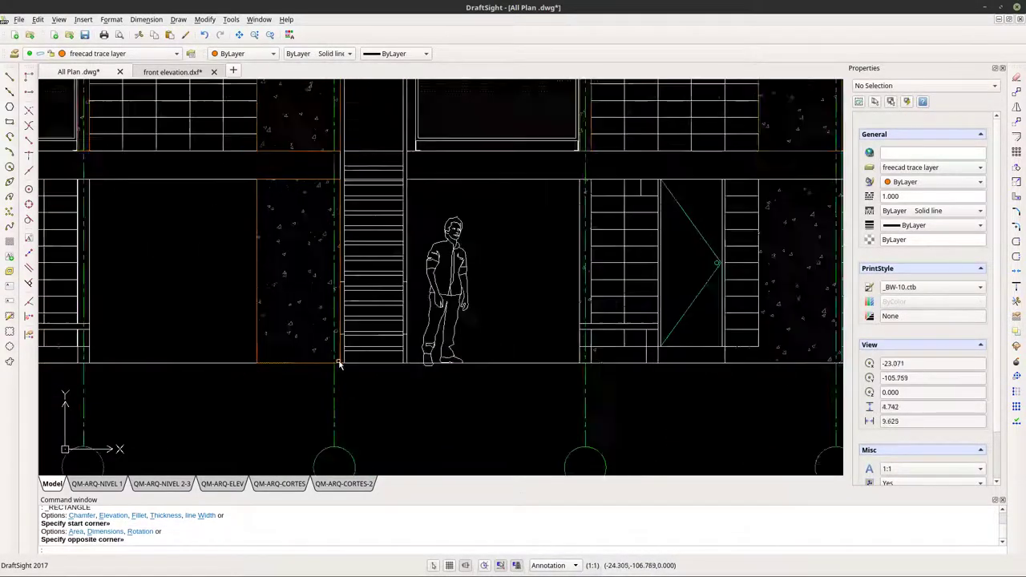
scroll(338, 335, "up", 5)
scroll(338, 335, "down", 4)
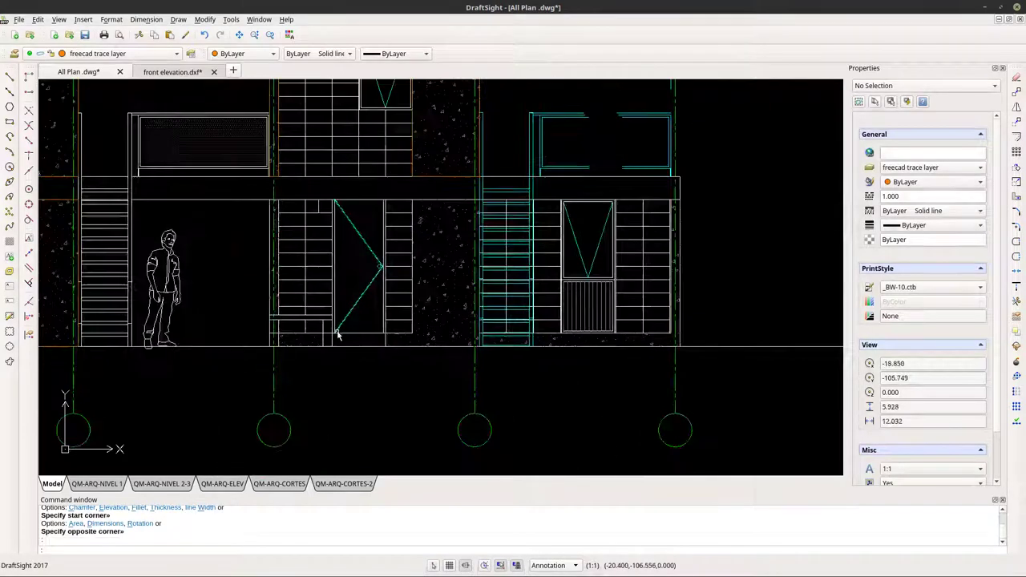
mouse_move(355, 309)
middle_mouse_down()
mouse_move(384, 414)
mouse_move(595, 433)
mouse_move(545, 393)
middle_mouse_up()
scroll(384, 414, "down", 2)
scroll(561, 433, "down", 2)
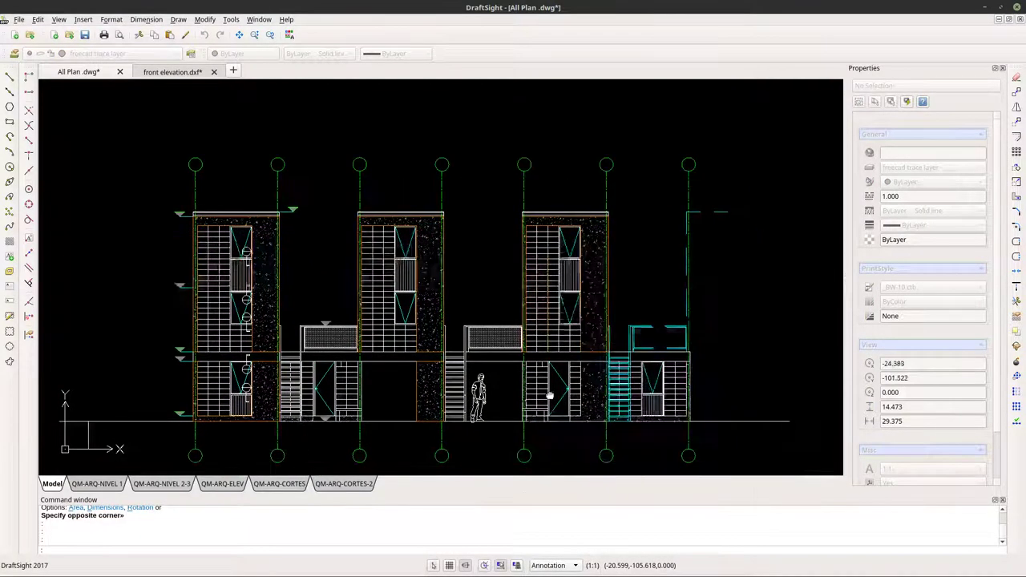
scroll(385, 371, "up", 4)
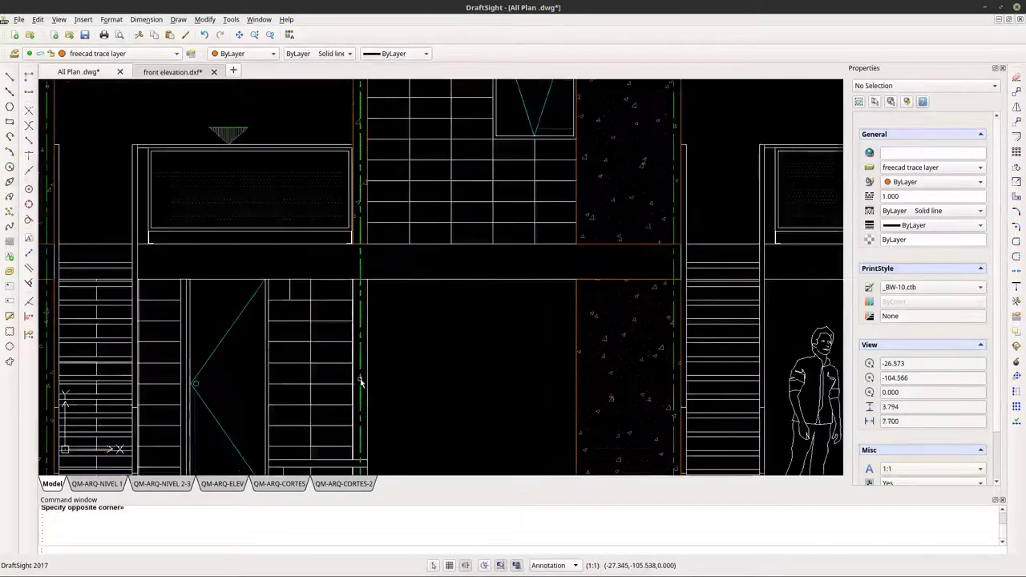
scroll(361, 383, "down", 2)
scroll(360, 383, "down", 1)
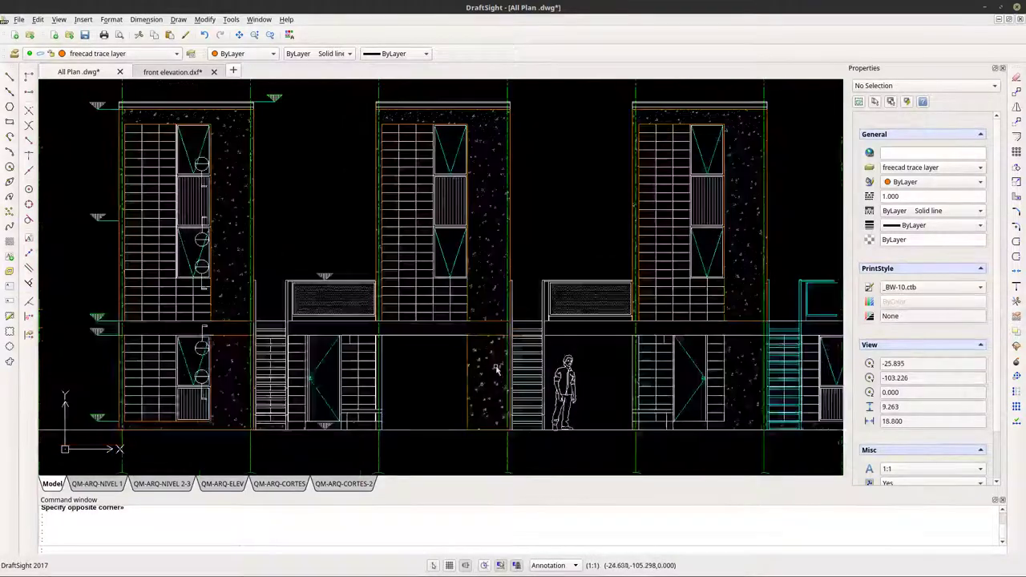
scroll(671, 343, "up", 3)
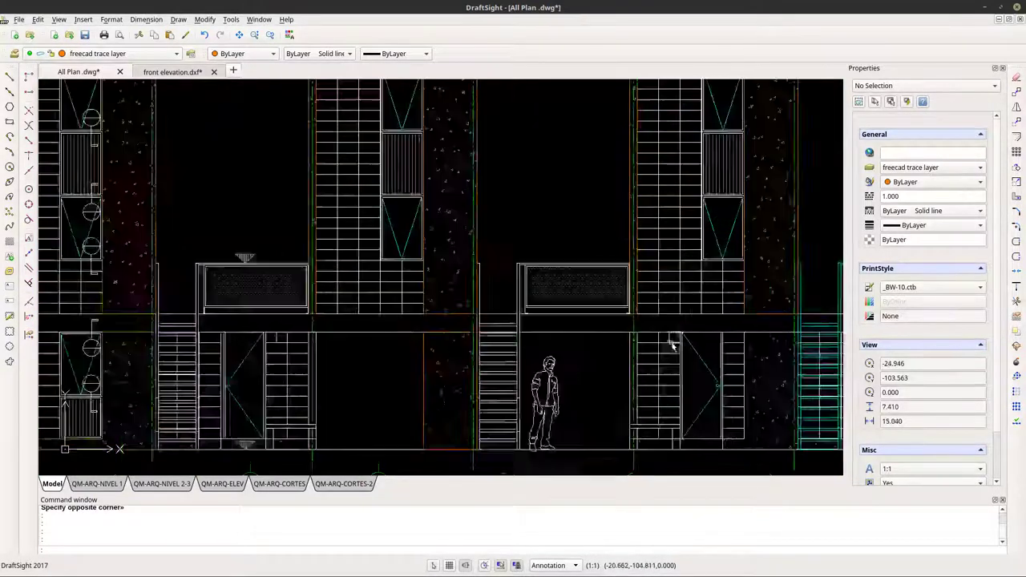
scroll(606, 344, "down", 4)
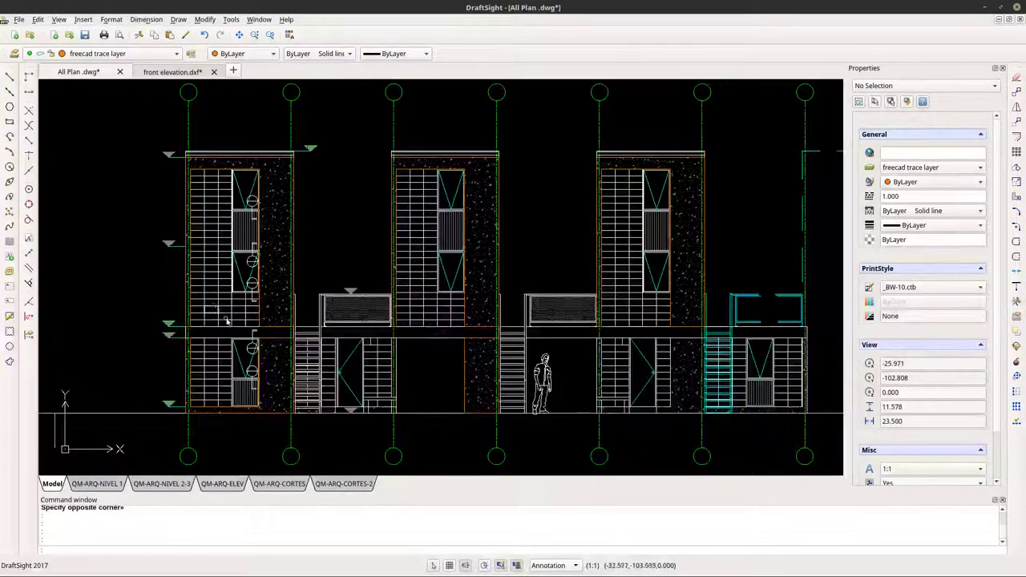
scroll(269, 341, "up", 5)
left_click(305, 333)
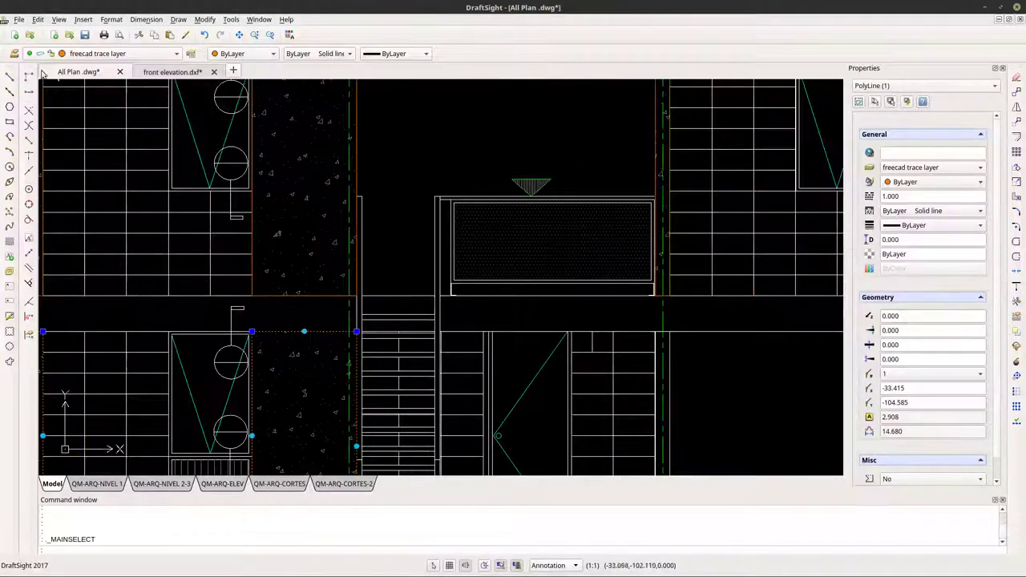
left_click(1016, 92)
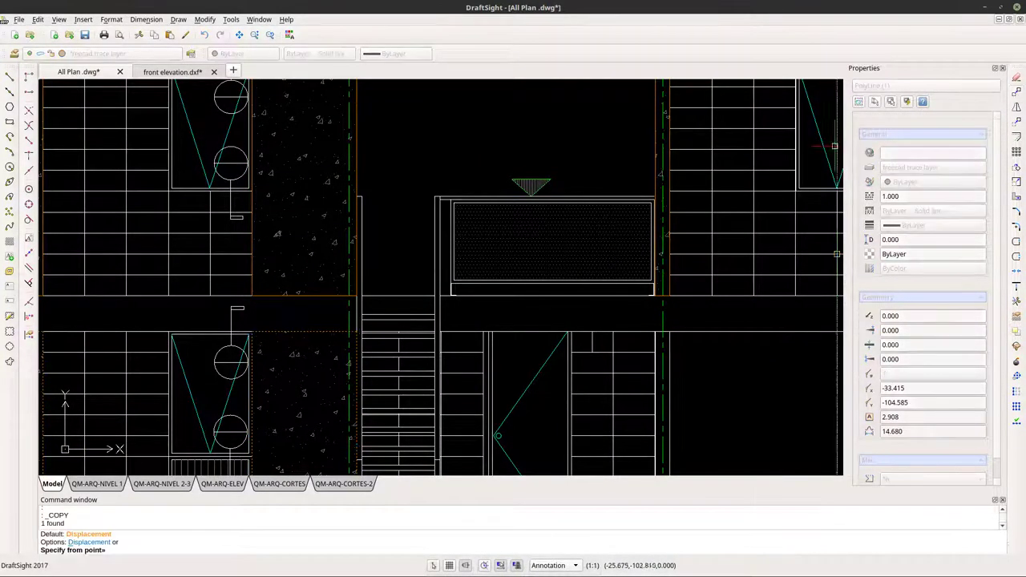
scroll(351, 324, "up", 5)
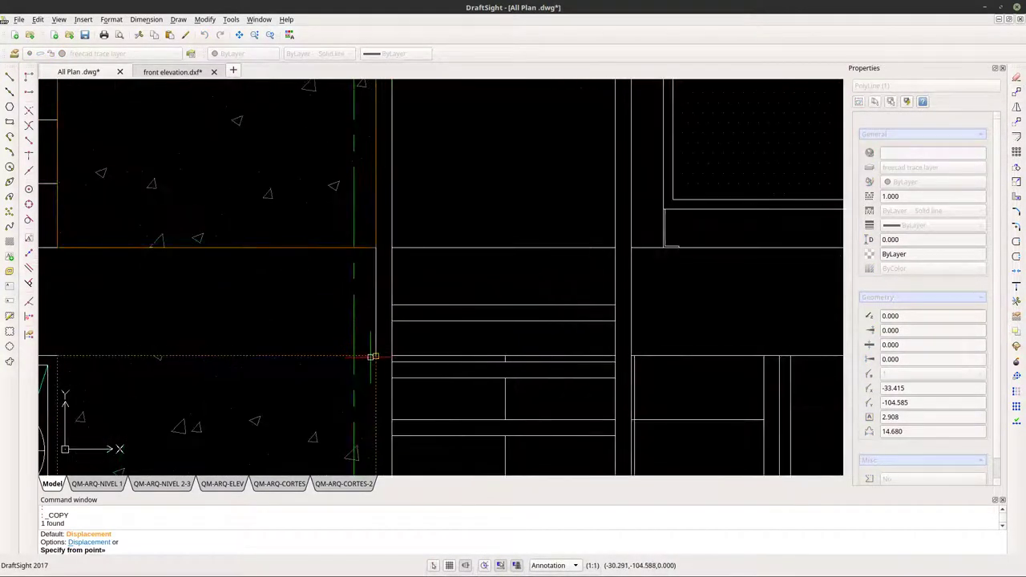
left_click(375, 355)
scroll(374, 355, "down", 8)
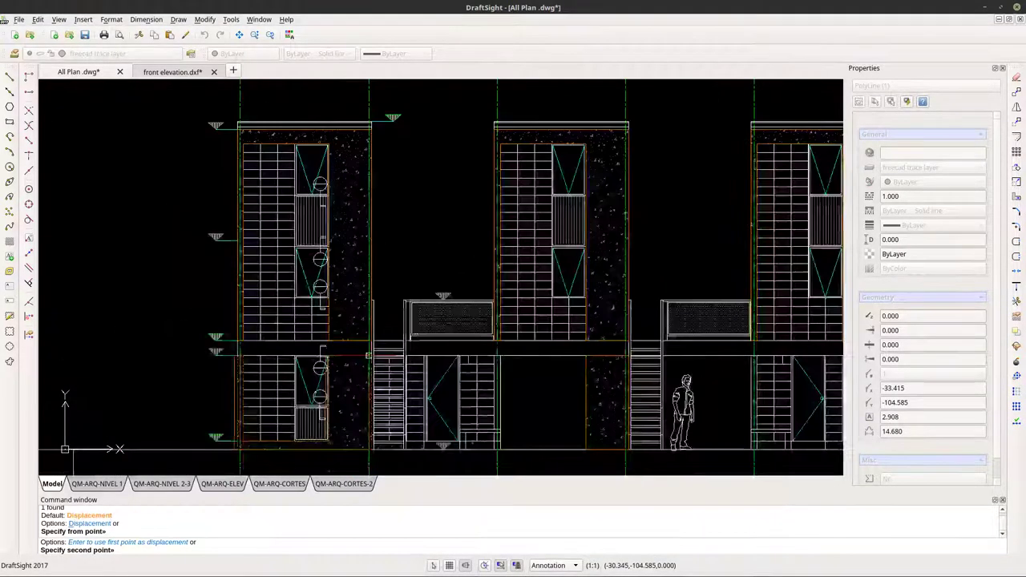
scroll(507, 319, "up", 2)
scroll(507, 319, "up", 8)
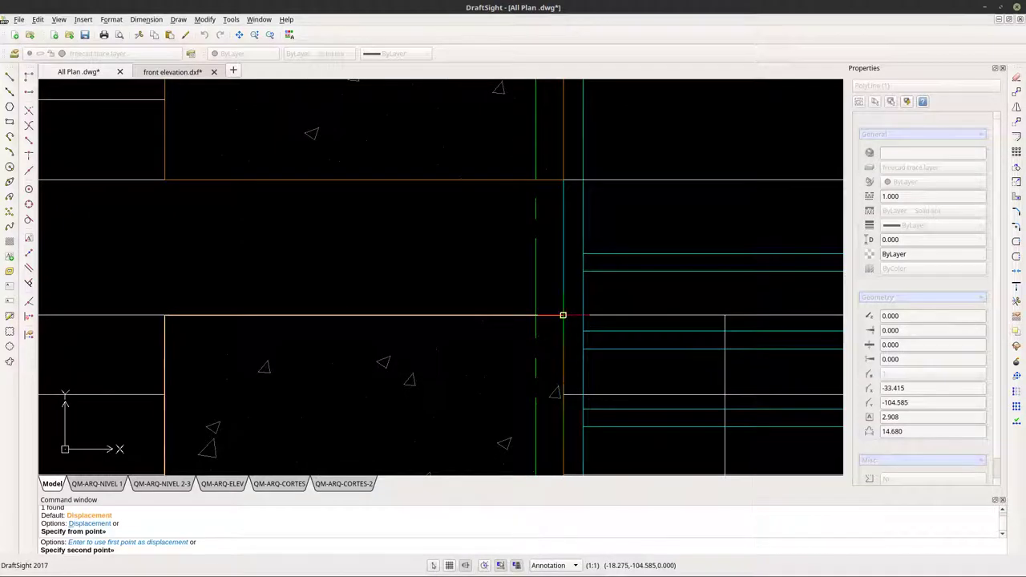
scroll(562, 315, "up", 6)
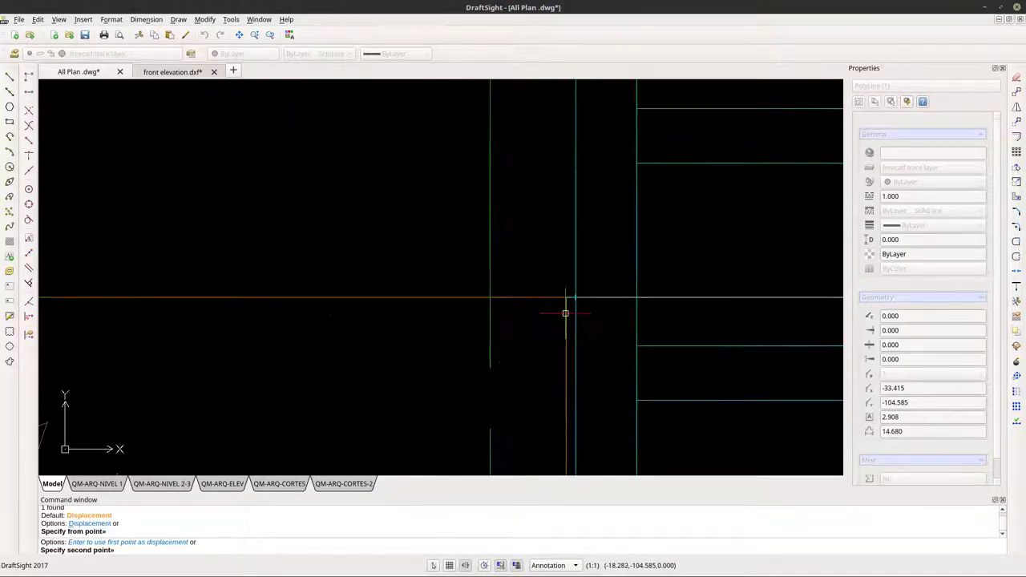
scroll(574, 298, "up", 4)
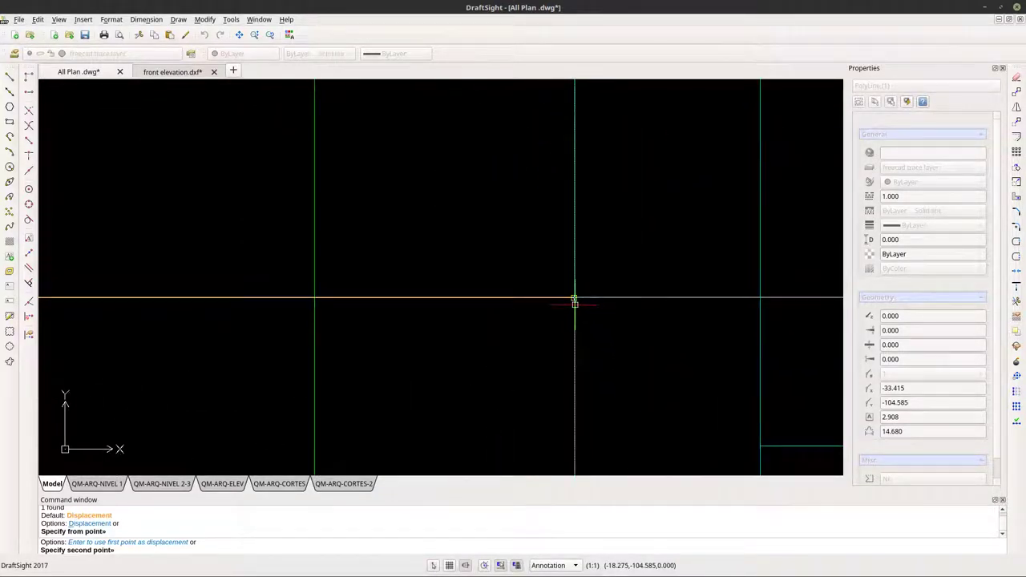
key("Escape")
scroll(569, 362, "down", 5)
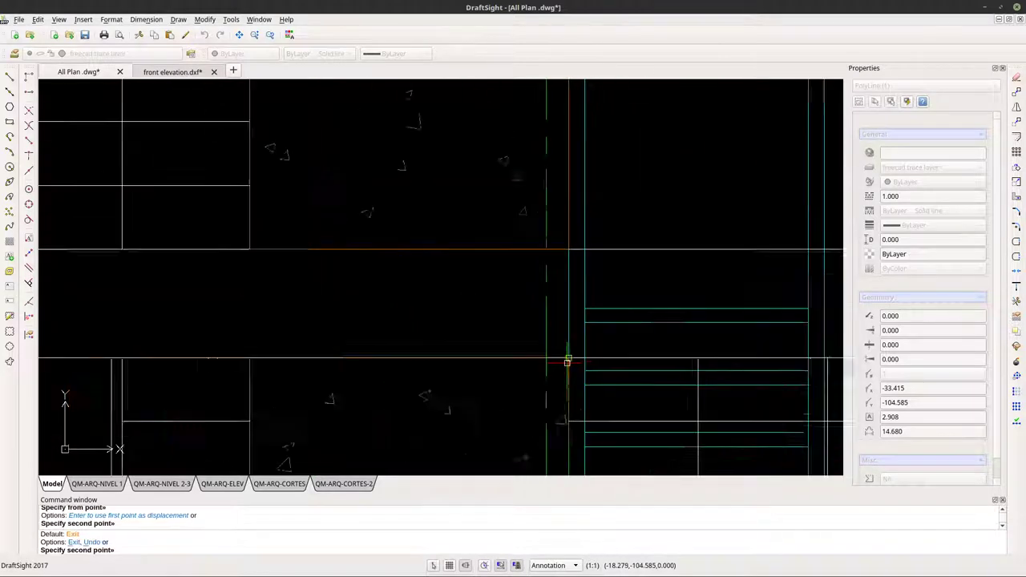
key("Escape")
scroll(409, 259, "down", 8)
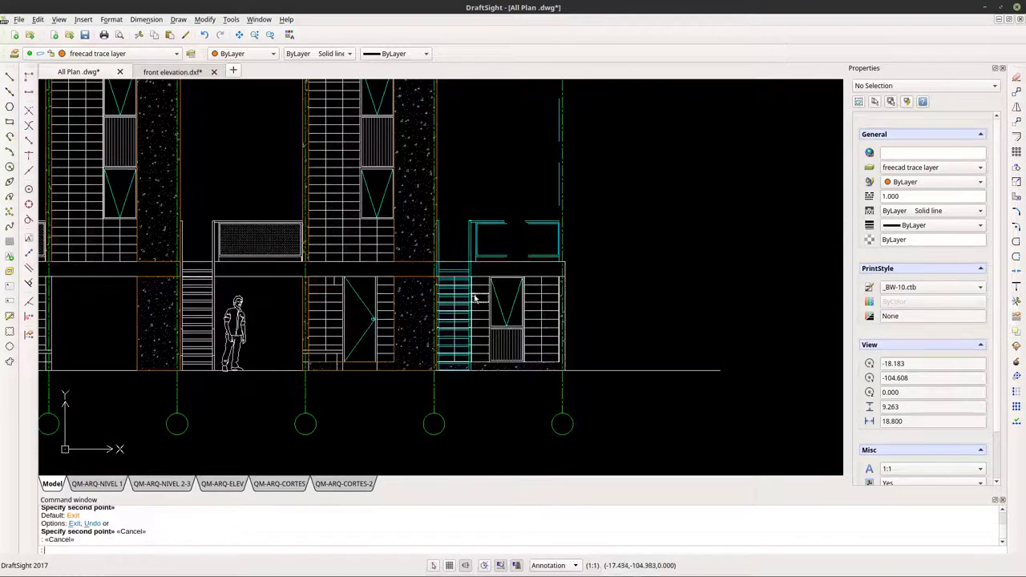
scroll(487, 327, "up", 2)
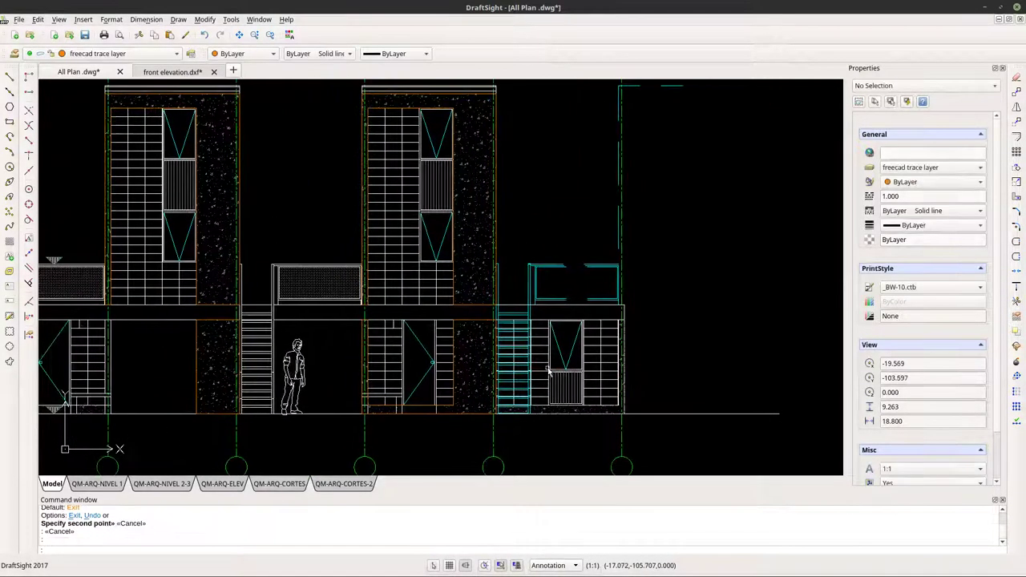
scroll(609, 337, "up", 1)
scroll(613, 295, "down", 2)
scroll(522, 415, "up", 4)
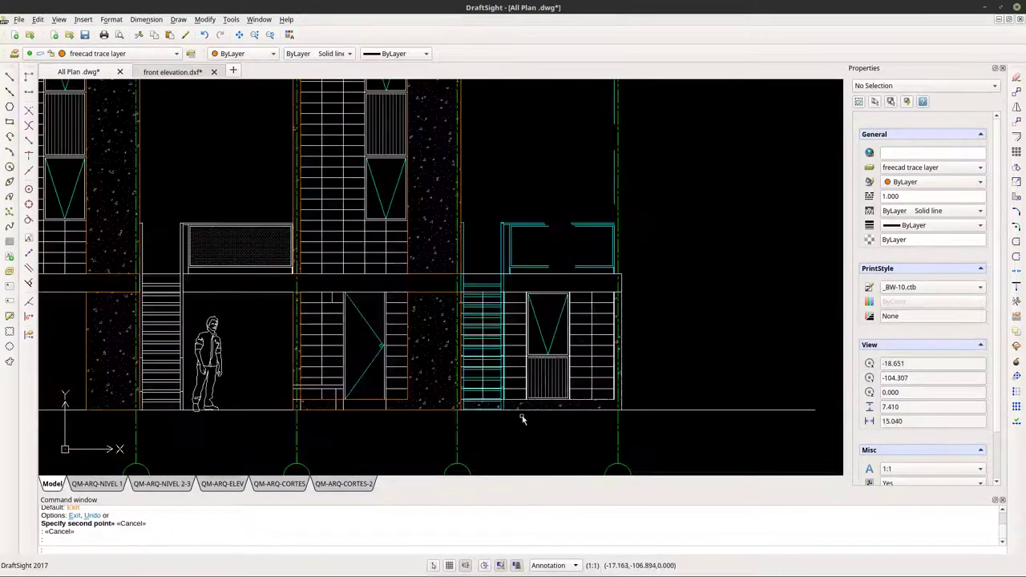
scroll(360, 395, "up", 1)
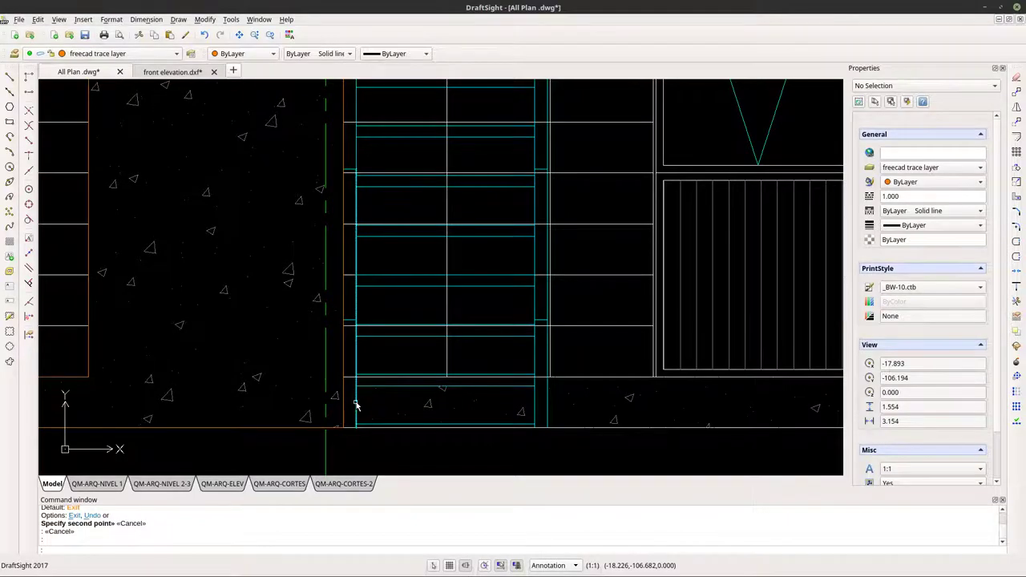
scroll(356, 405, "down", 6)
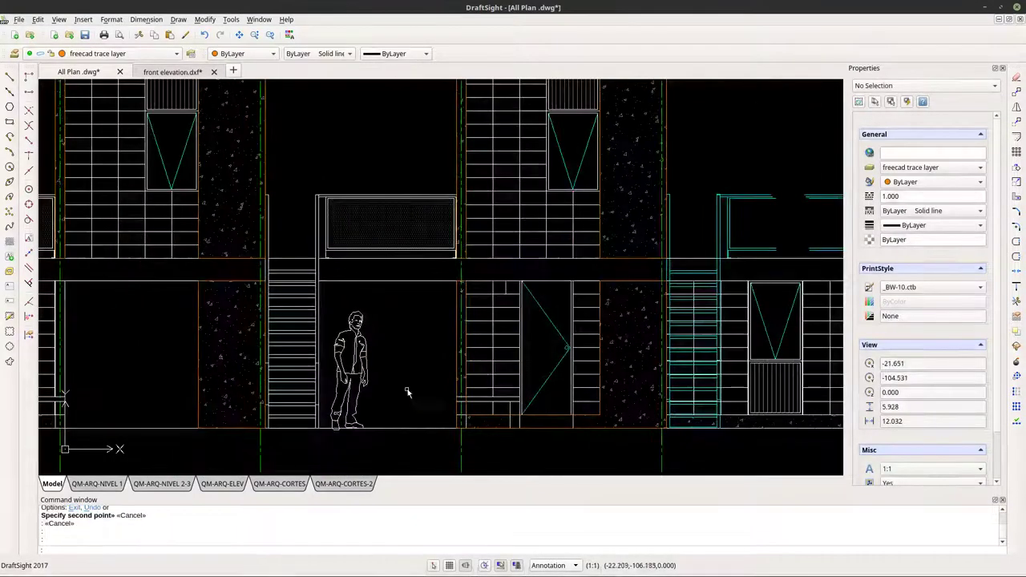
middle_click_drag(407, 392, 734, 403)
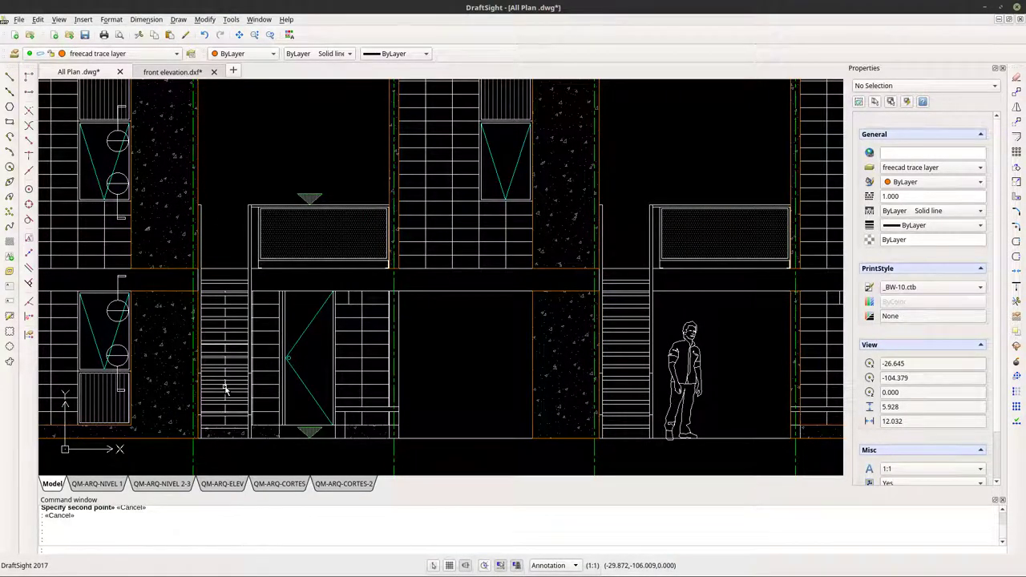
scroll(229, 386, "down", 1)
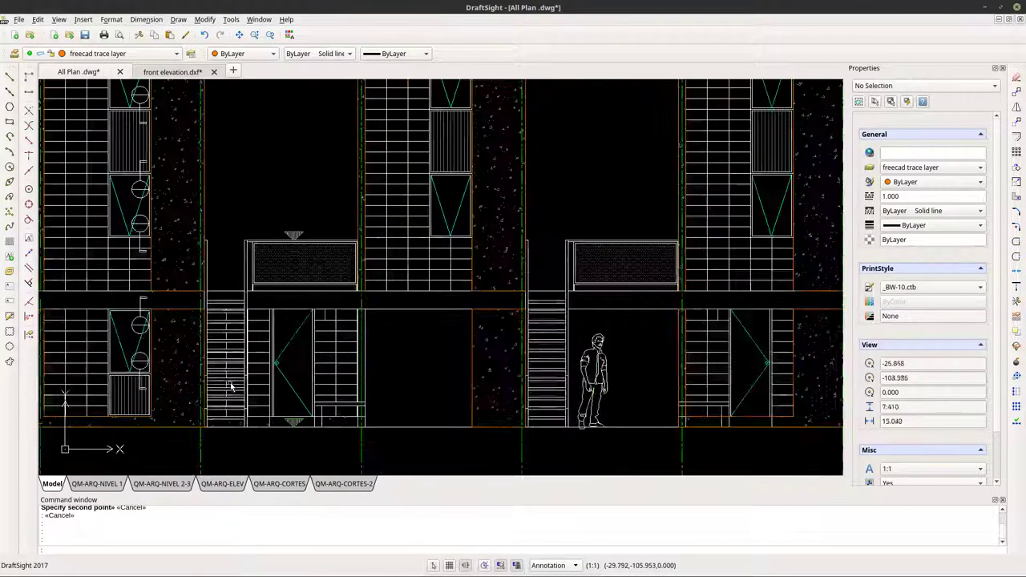
middle_click_drag(228, 386, 328, 365)
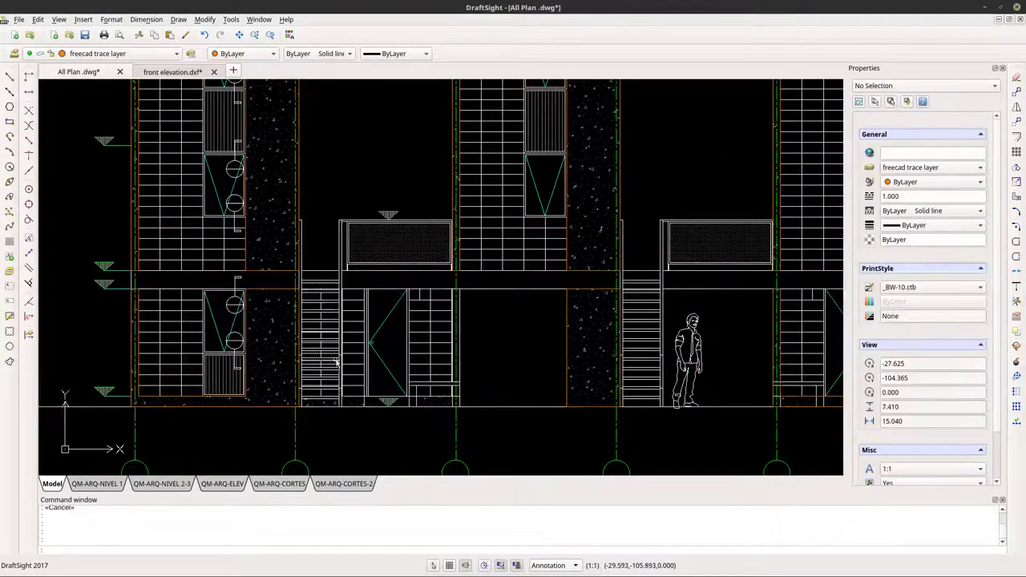
scroll(412, 391, "up", 1)
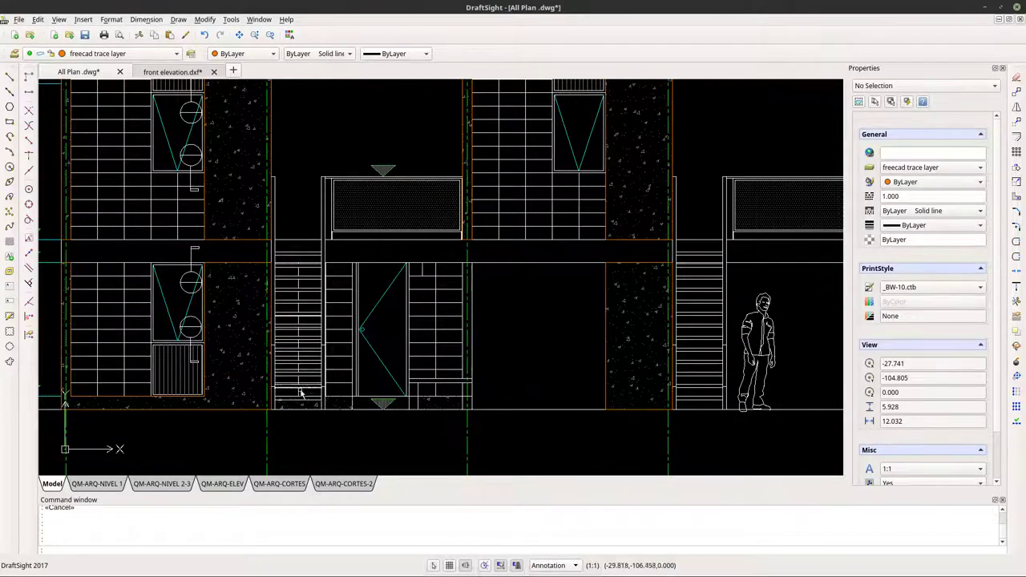
scroll(301, 392, "up", 3)
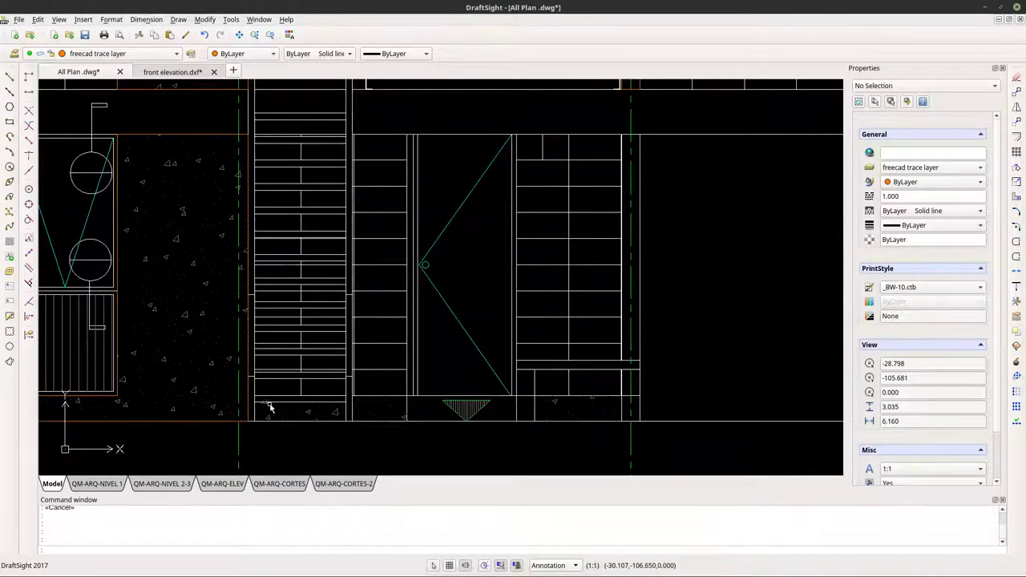
scroll(248, 358, "down", 7)
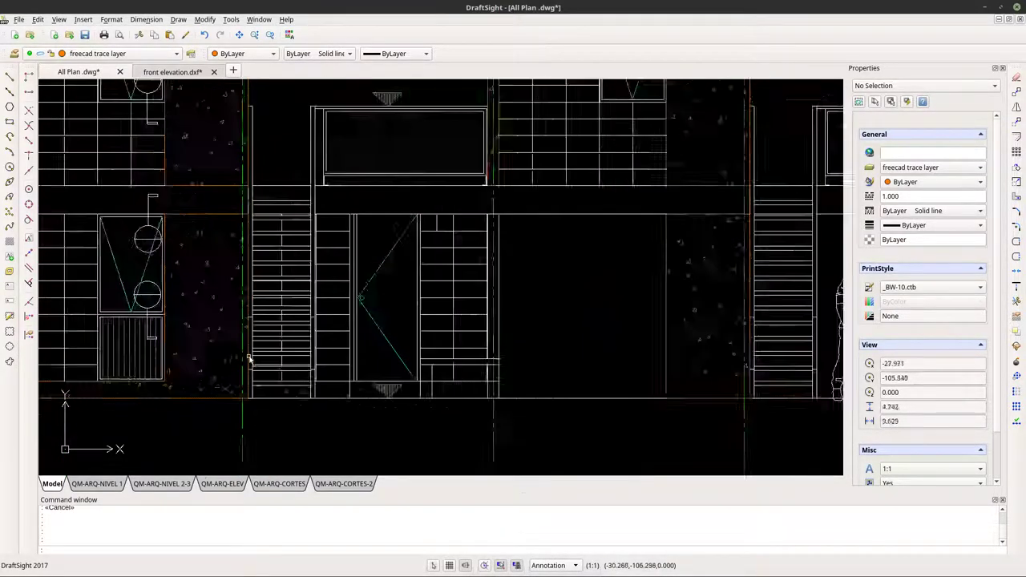
scroll(653, 377, "up", 4)
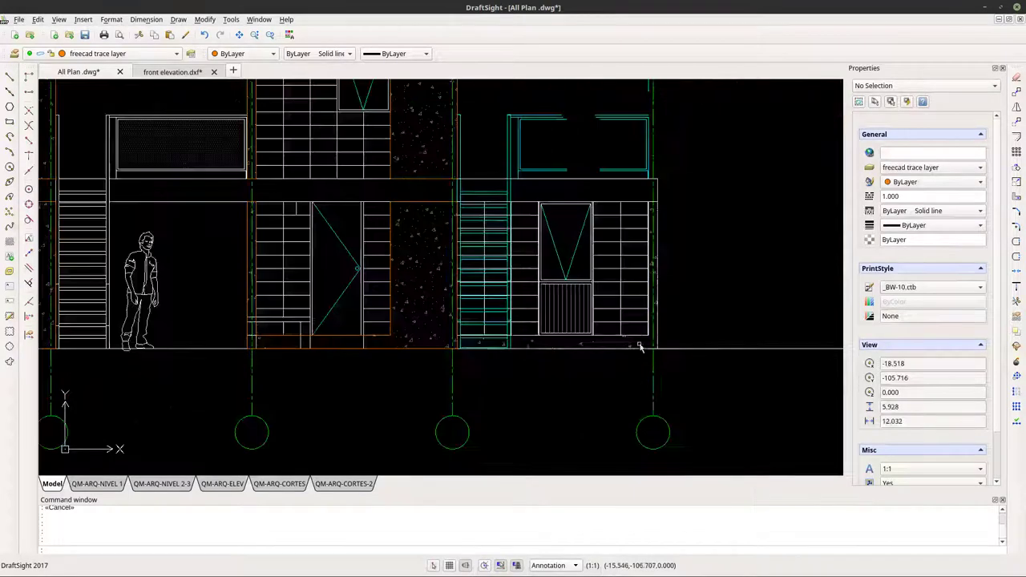
scroll(641, 347, "up", 2)
middle_click_drag(646, 348, 473, 417)
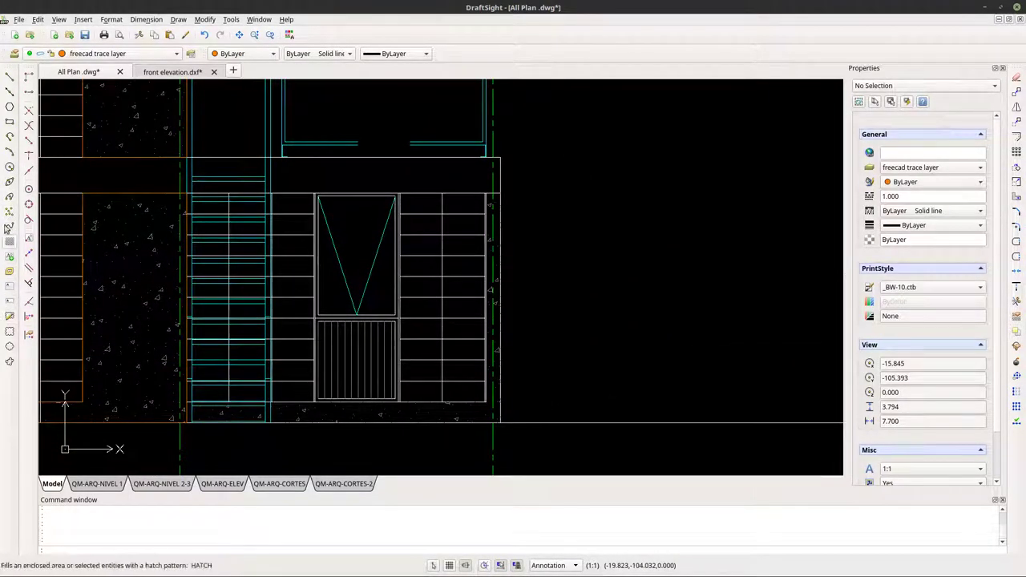
Trace the base slab outline as a polyline along its top corners, then end it.
left_click(10, 138)
scroll(497, 202, "up", 8)
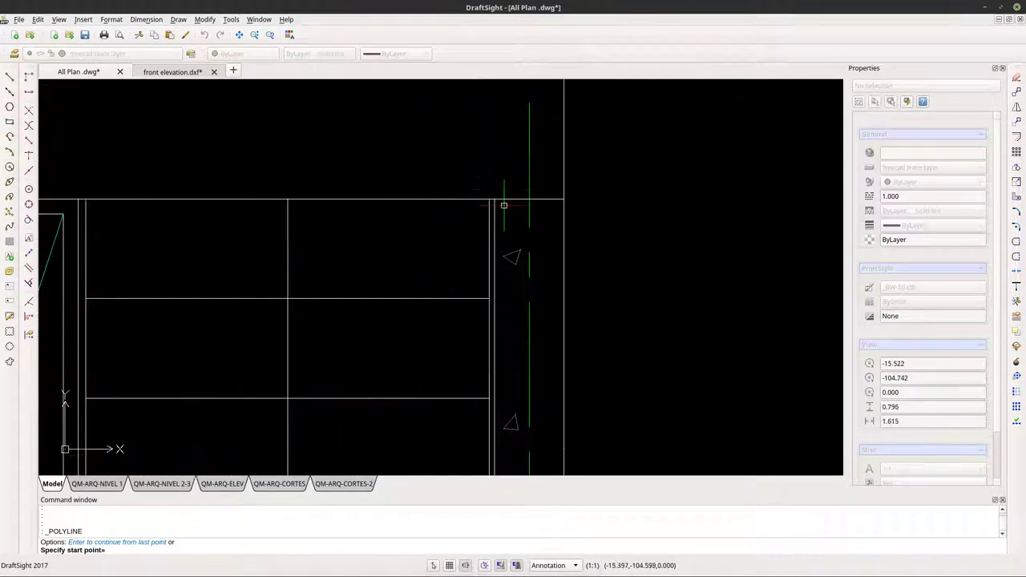
left_click(491, 197)
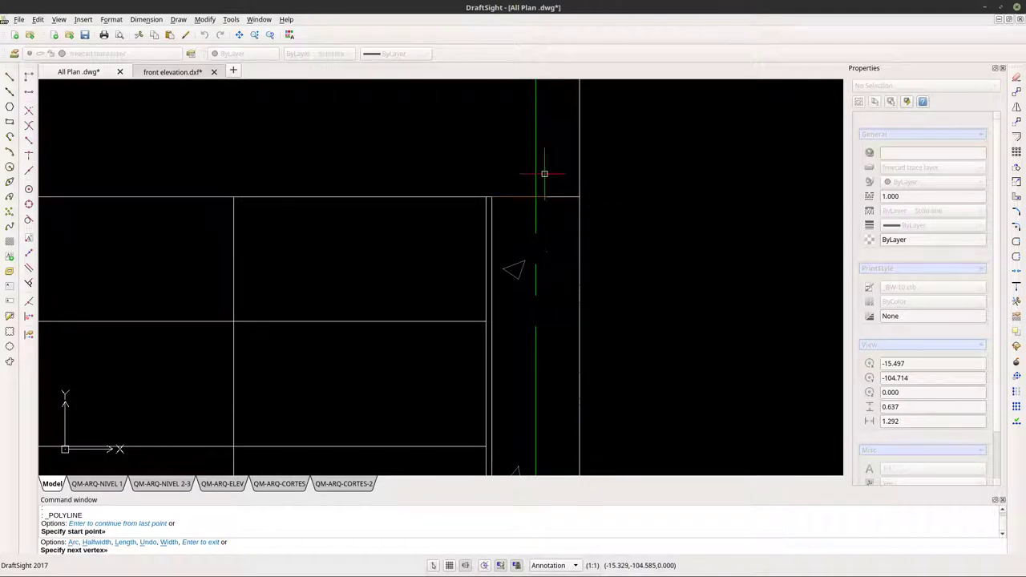
left_click(578, 196)
scroll(601, 444, "down", 8)
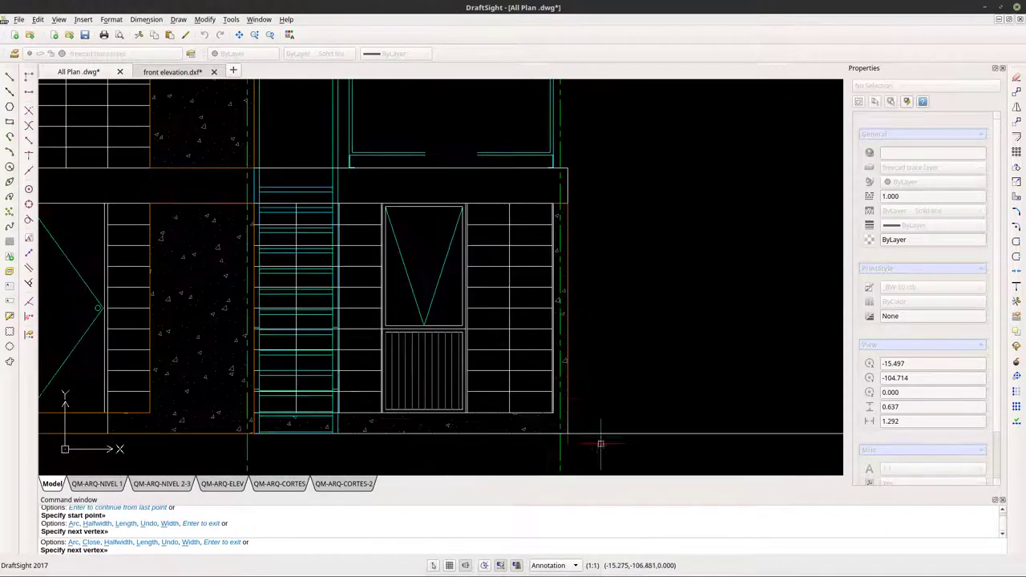
scroll(583, 454, "up", 5)
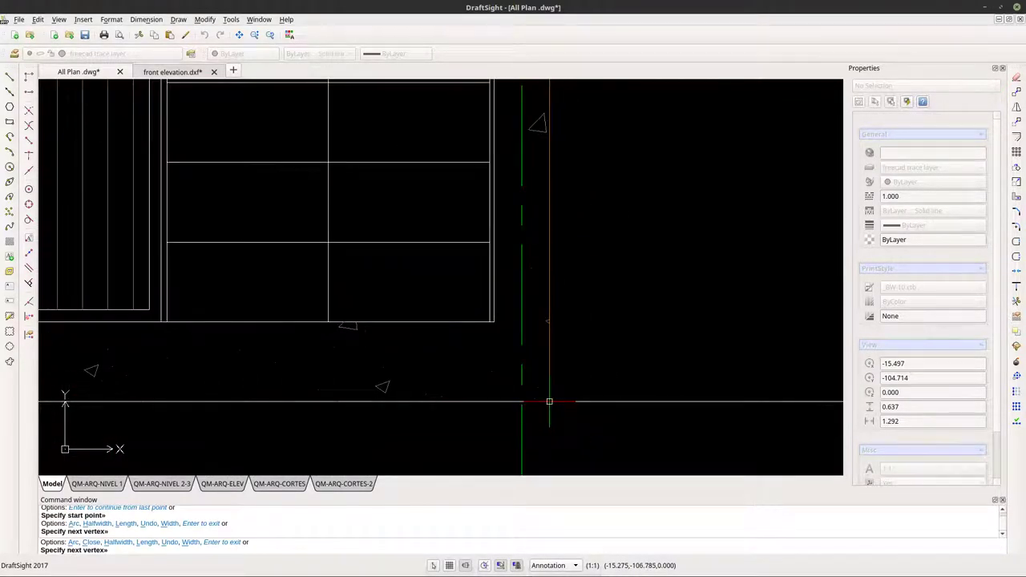
scroll(548, 401, "down", 2)
mouse_move(545, 403)
middle_mouse_down()
mouse_move(314, 426)
mouse_move(267, 393)
mouse_move(162, 367)
mouse_move(390, 385)
middle_mouse_up()
scroll(287, 422, "up", 4)
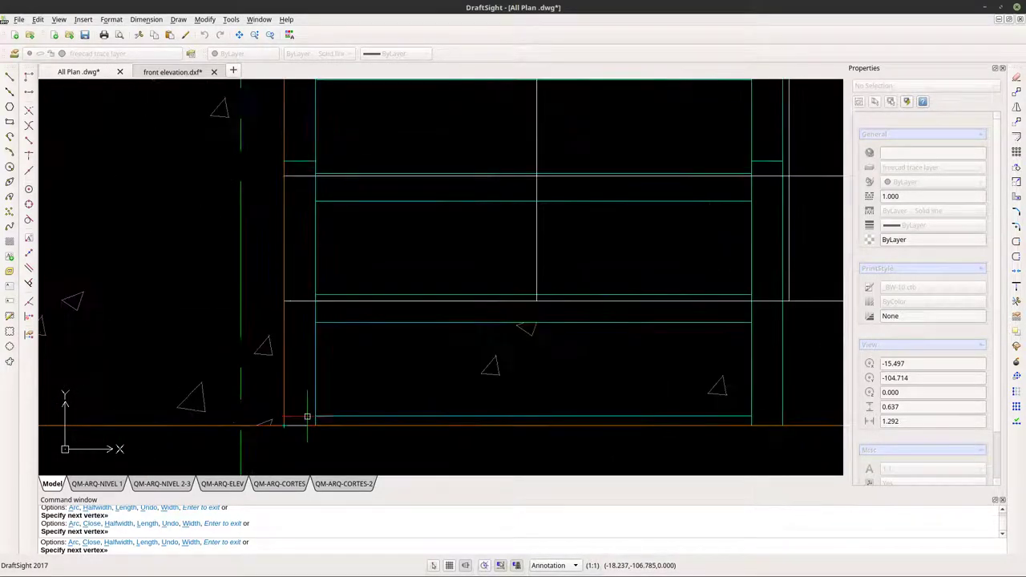
scroll(307, 416, "down", 3)
scroll(311, 405, "up", 1)
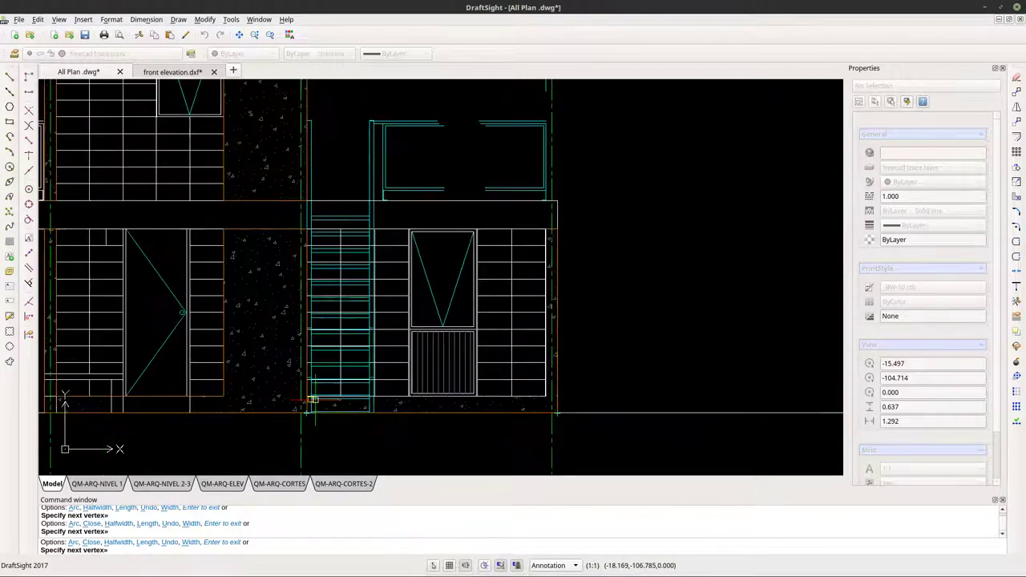
scroll(308, 407, "up", 2)
scroll(308, 411, "up", 4)
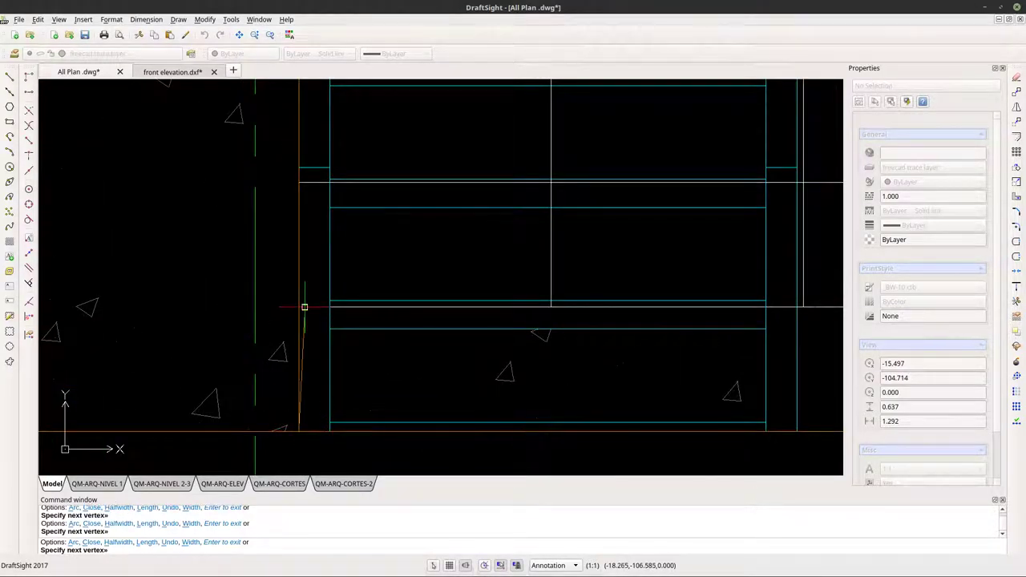
scroll(297, 306, "down", 2)
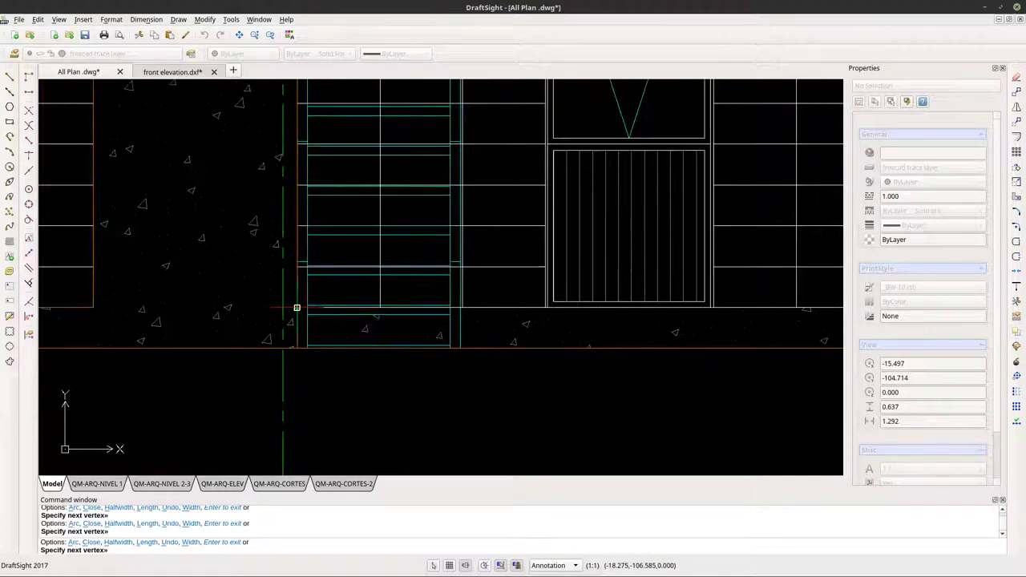
scroll(293, 311, "up", 3)
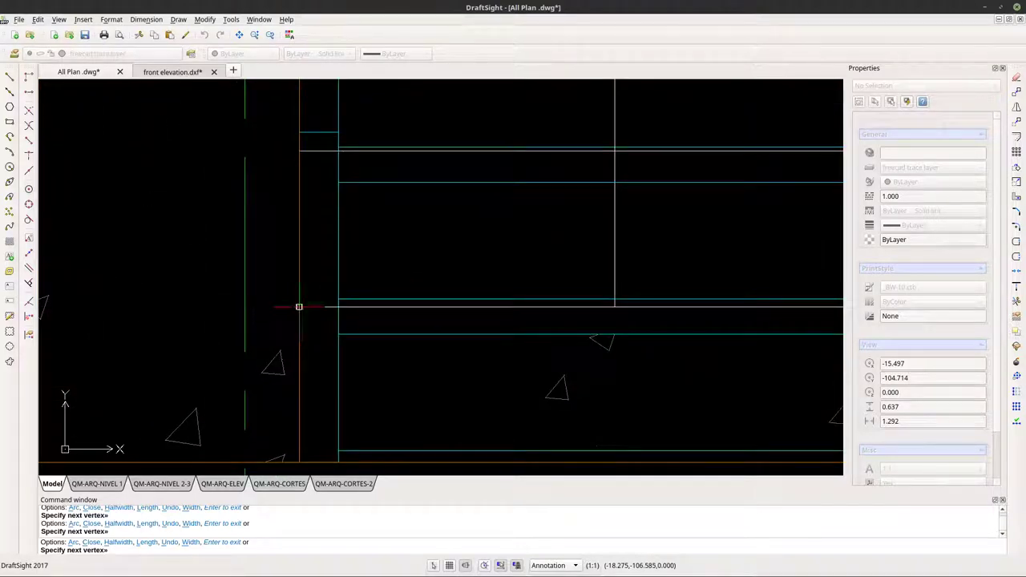
scroll(298, 306, "down", 3)
scroll(685, 308, "up", 4)
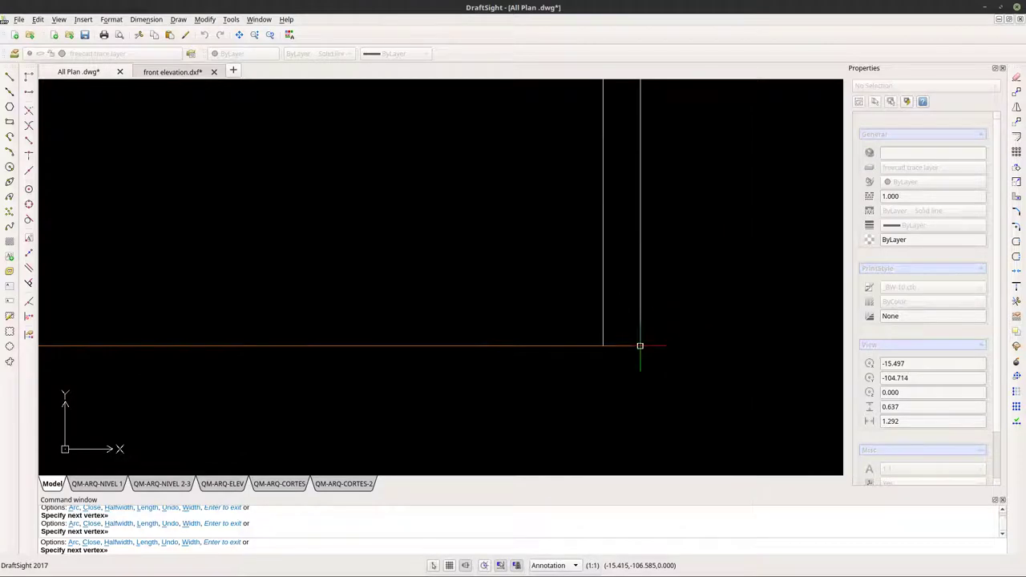
scroll(639, 345, "down", 3)
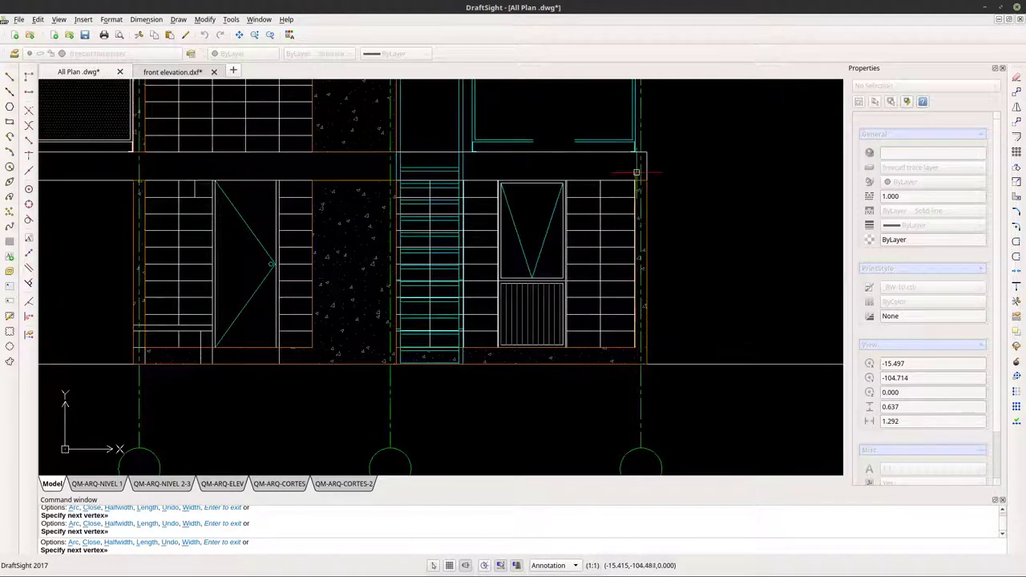
scroll(635, 172, "up", 4)
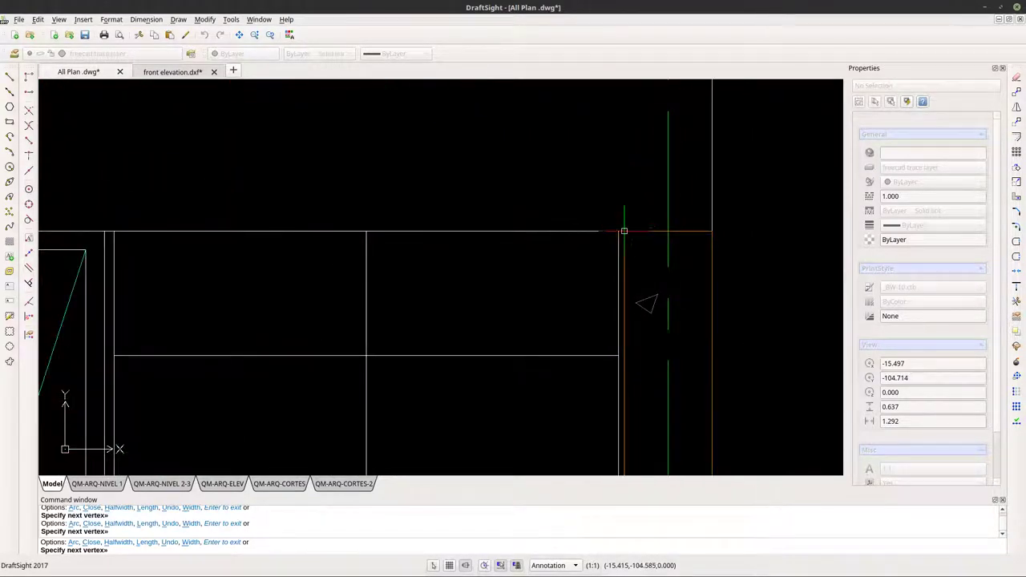
key("Escape")
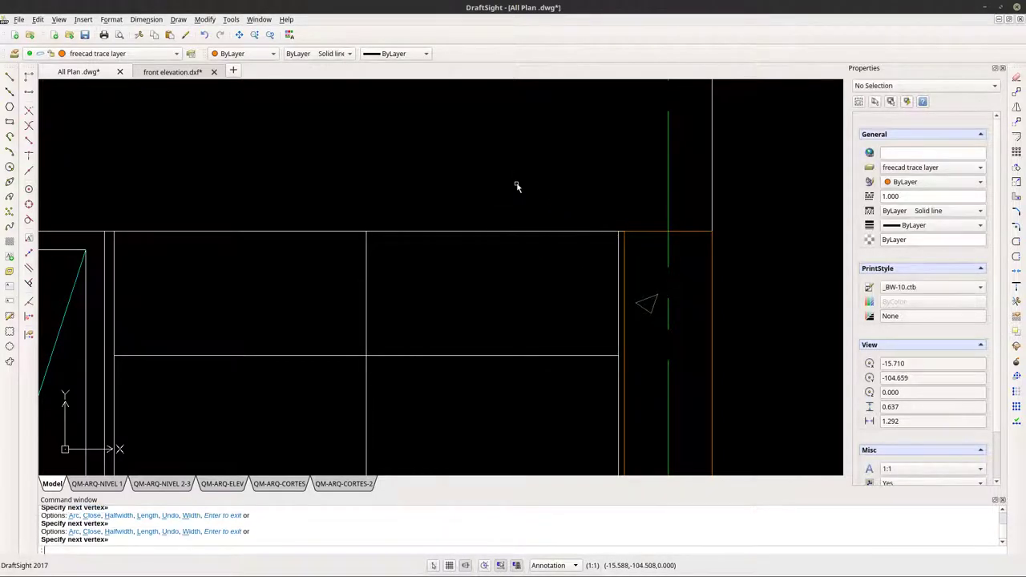
Pan across the facade toward the left bays and back to the right-hand bays.
scroll(561, 224, "down", 5)
middle_click_drag(279, 249, 497, 267)
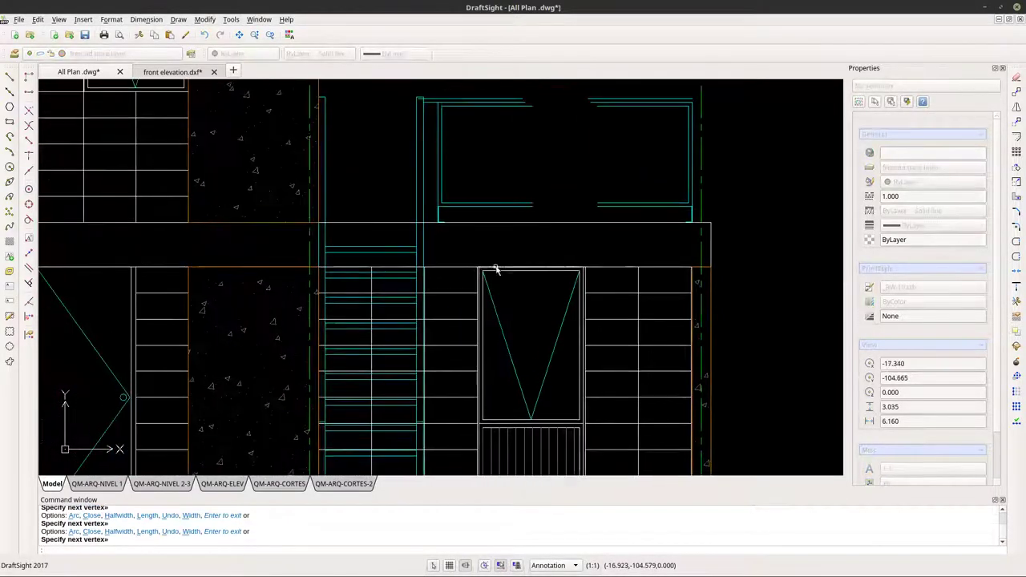
scroll(360, 252, "down", 1)
middle_click_drag(366, 248, 561, 280)
scroll(561, 280, "down", 2)
middle_click_drag(276, 345, 480, 346)
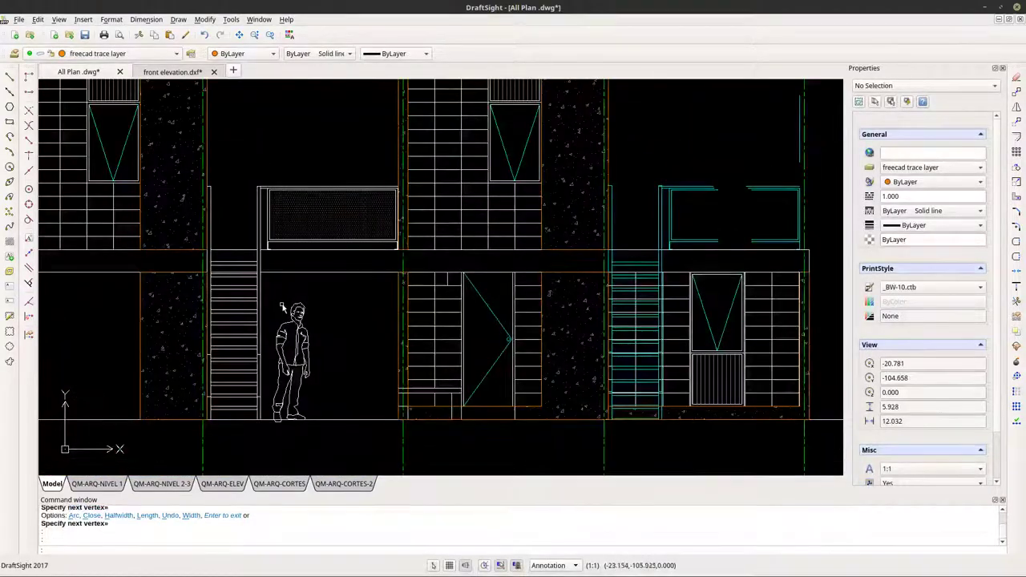
middle_click_drag(298, 330, 526, 348)
middle_click_drag(220, 393, 396, 406)
scroll(419, 408, "up", 3)
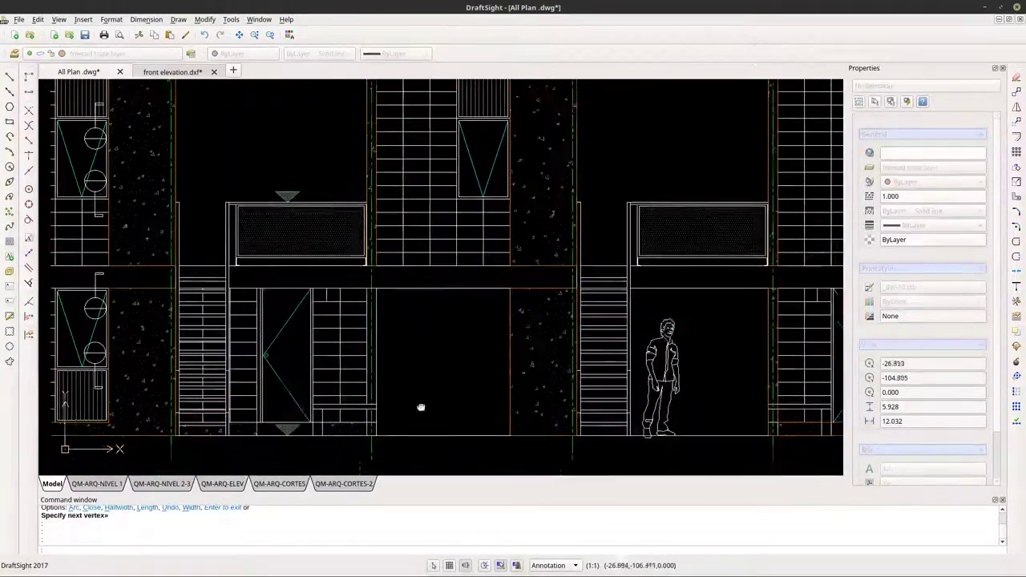
mouse_move(421, 358)
middle_mouse_down()
mouse_move(436, 355)
mouse_move(416, 383)
middle_mouse_up()
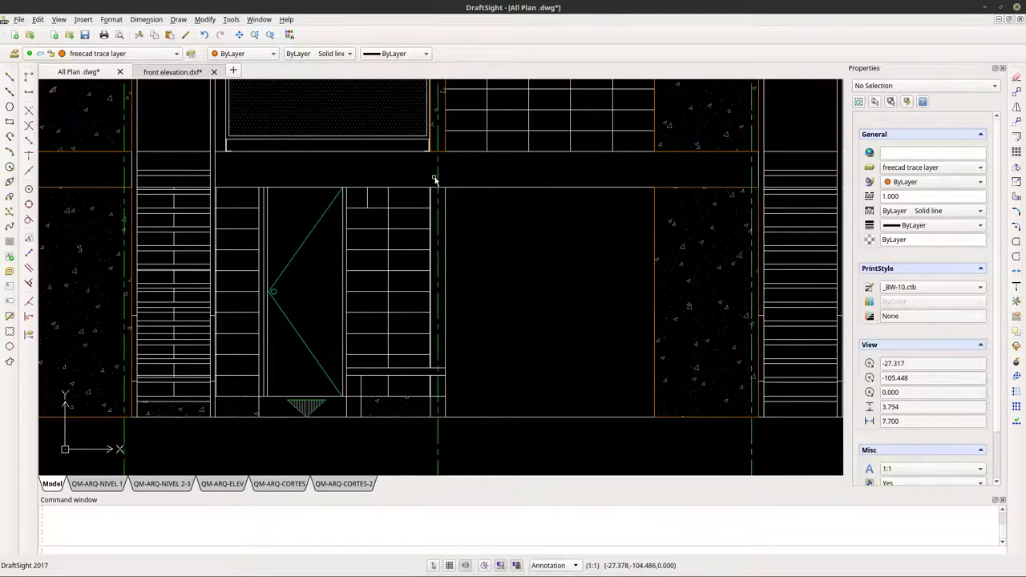
scroll(435, 179, "down", 3)
middle_click_drag(462, 220, 192, 201)
scroll(653, 272, "up", 1)
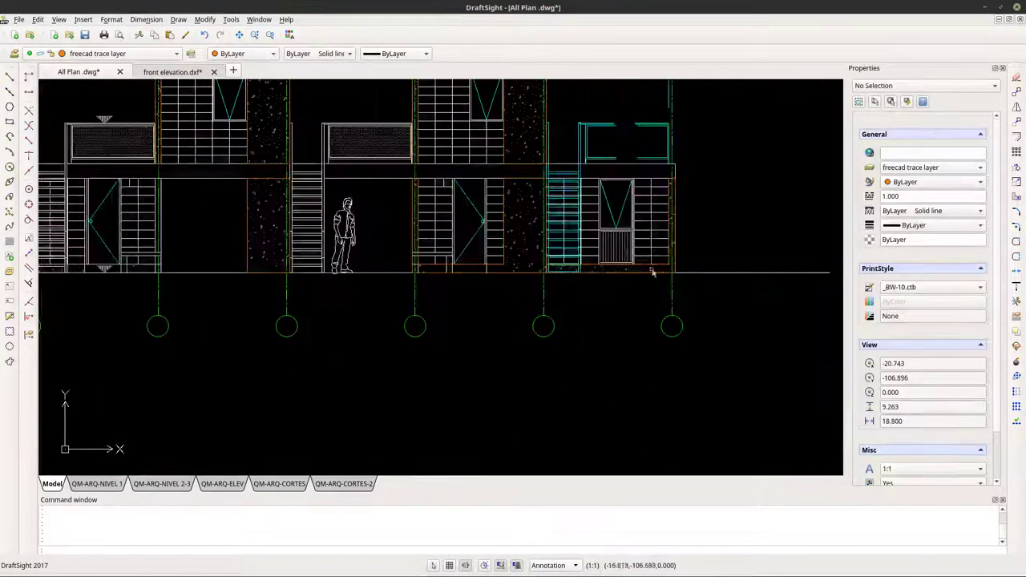
scroll(653, 272, "up", 10)
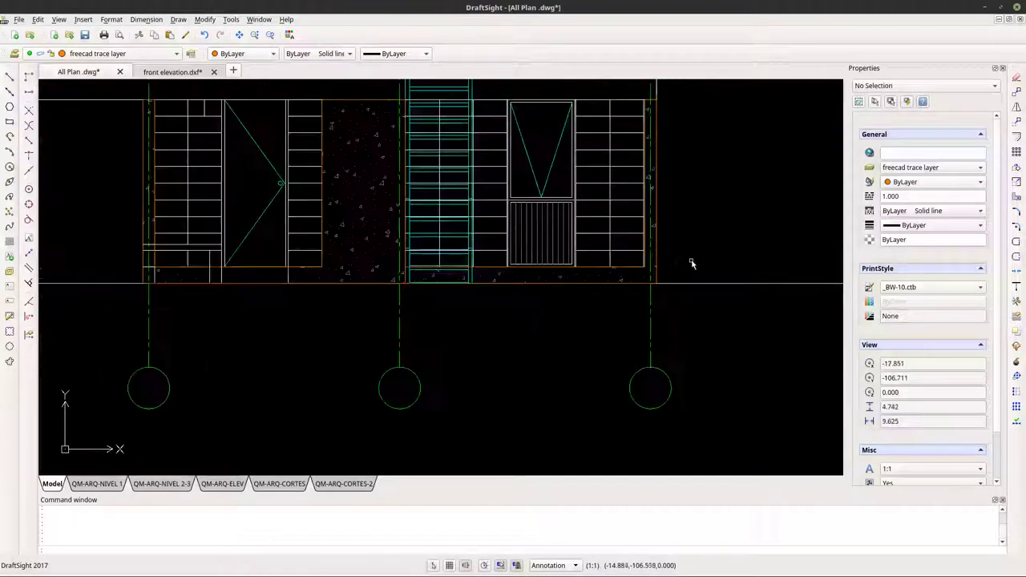
Select the traced orange base polyline and bring the column circles into view.
left_click(602, 266)
scroll(511, 331, "down", 4)
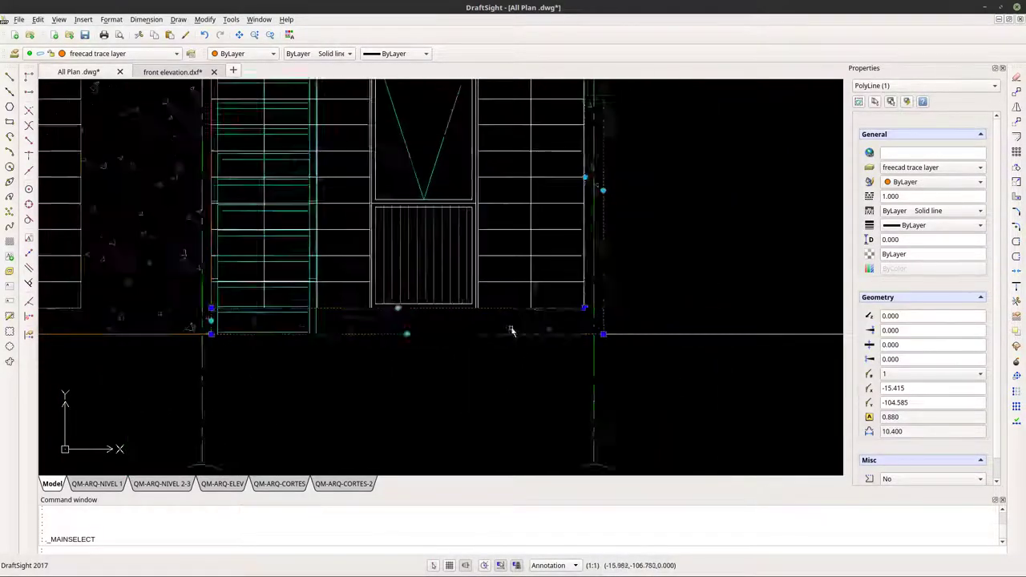
scroll(510, 331, "down", 2)
scroll(395, 245, "down", 2)
middle_click_drag(395, 245, 655, 278)
scroll(681, 305, "down", 1)
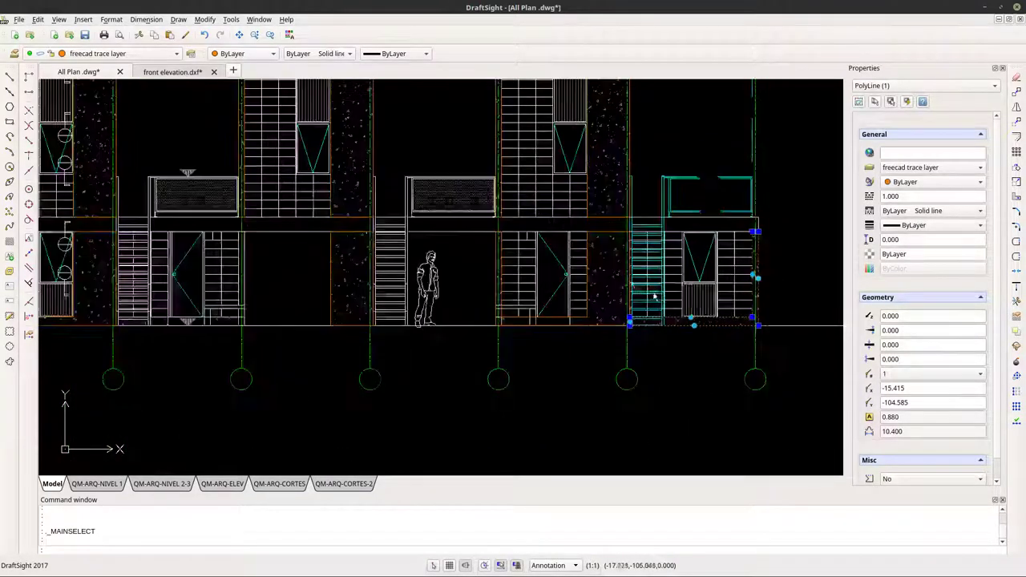
Begin copying the selected polyline, then cancel the attempt.
left_click(1016, 92)
scroll(649, 358, "up", 5)
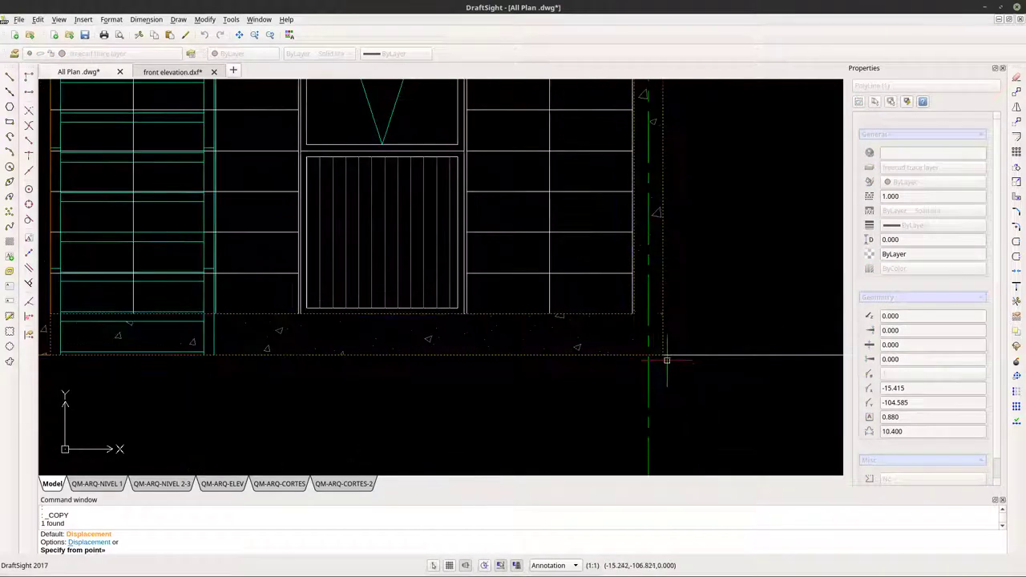
left_click(665, 357)
scroll(677, 359, "up", 4)
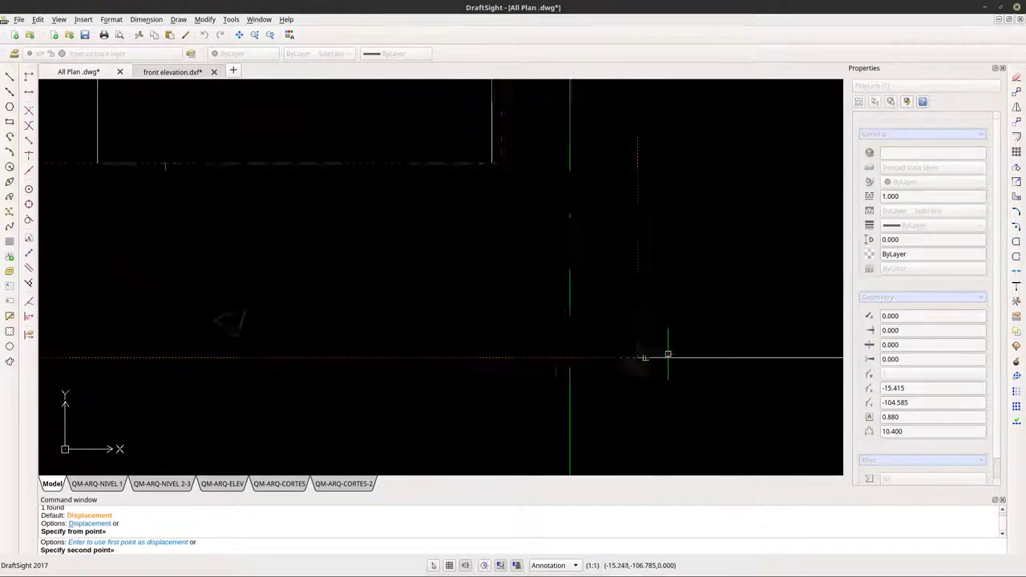
scroll(644, 357, "up", 3)
key("Escape")
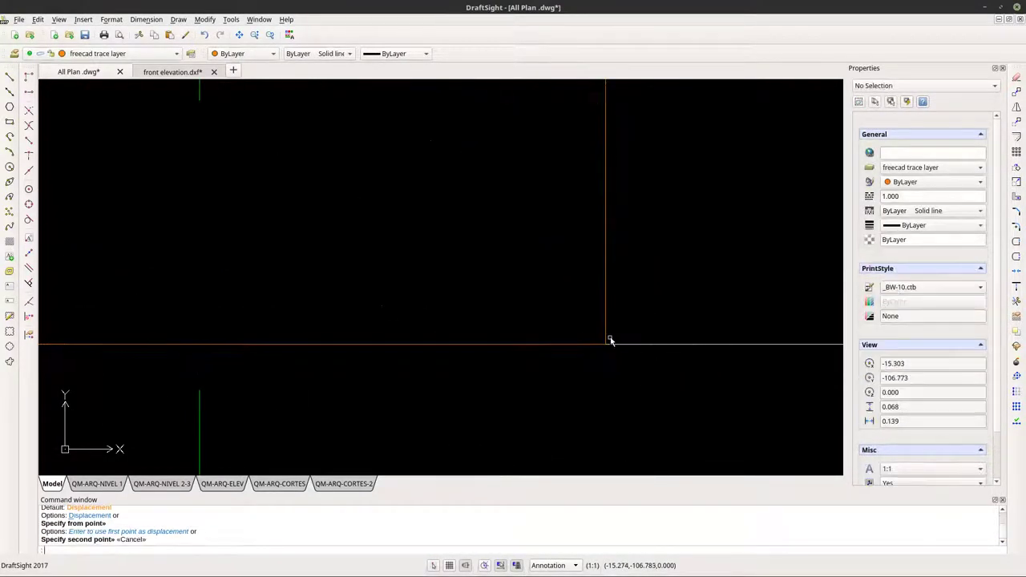
Copy the orange base polyline from its corner to the pier's corner further left.
left_click(605, 341)
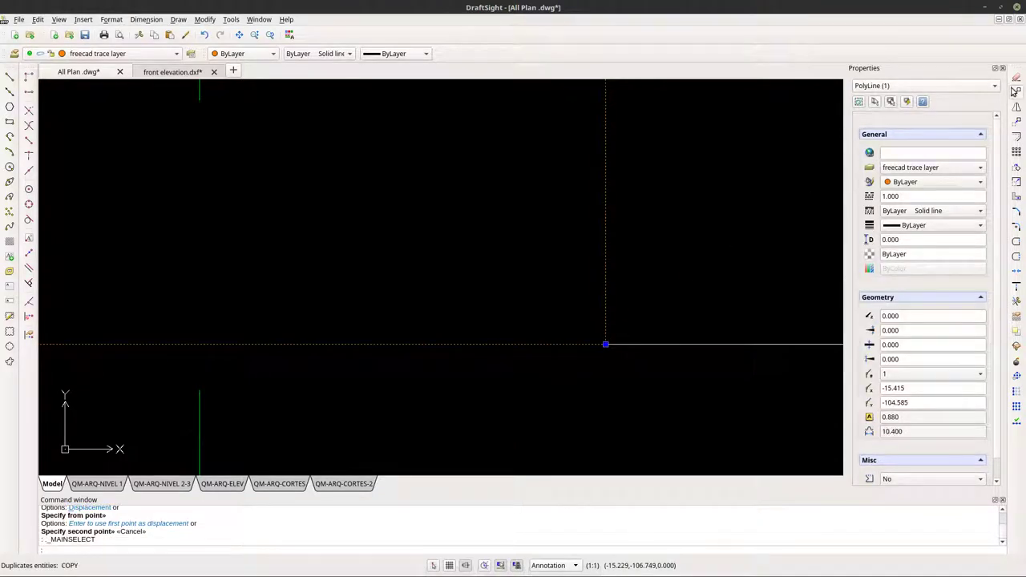
left_click(1016, 94)
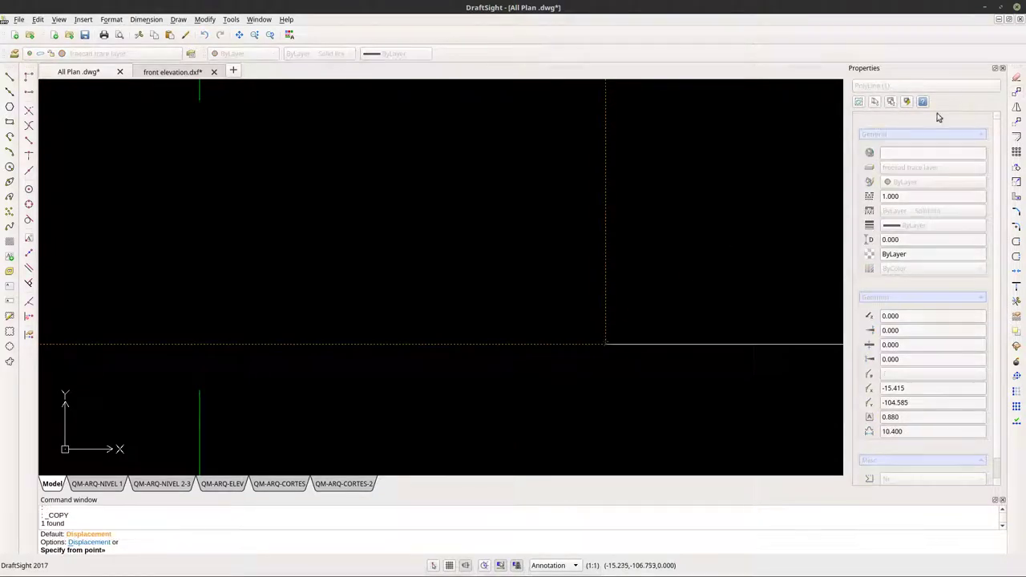
left_click(605, 344)
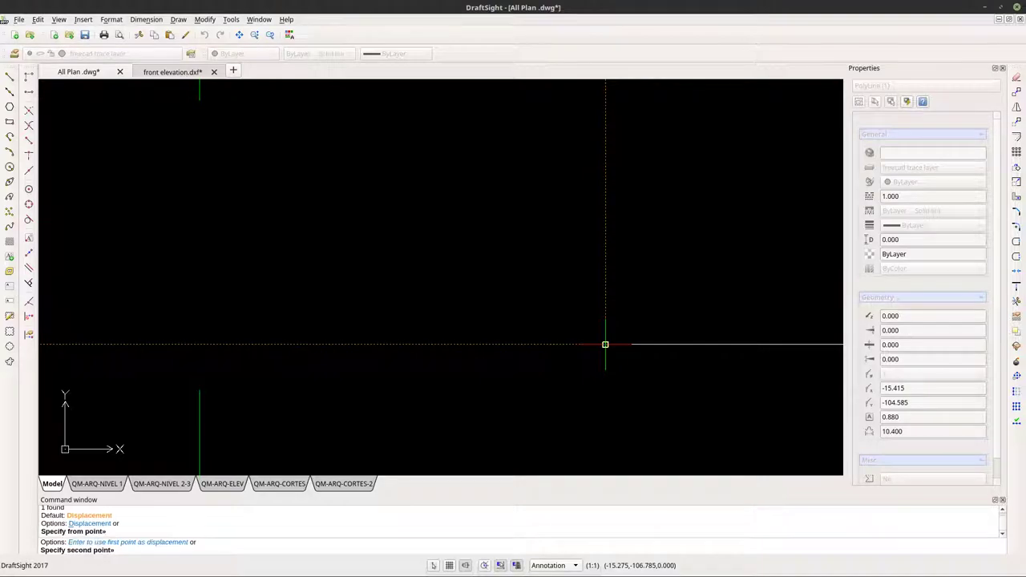
scroll(678, 357, "down", 10)
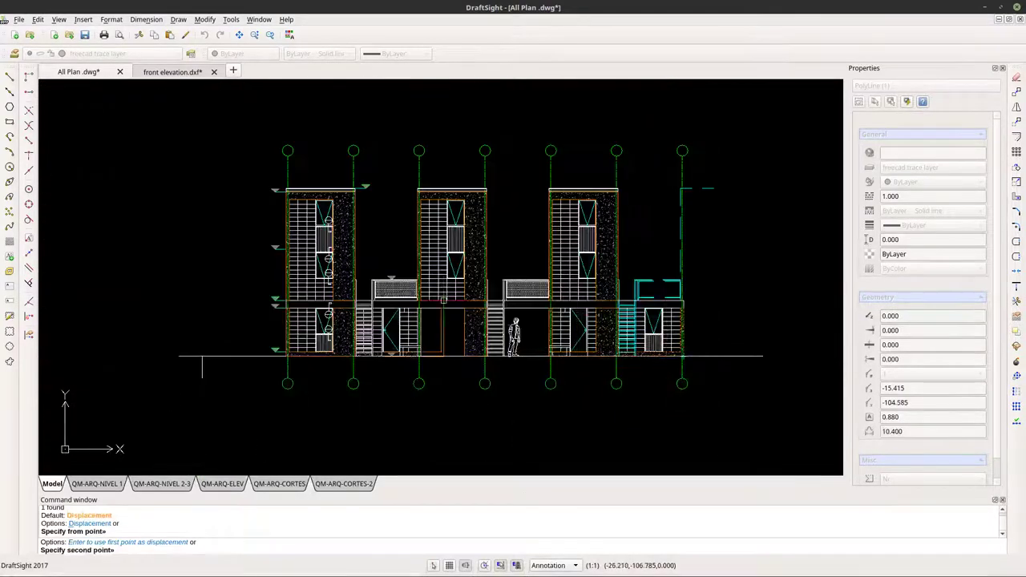
scroll(443, 300, "up", 10)
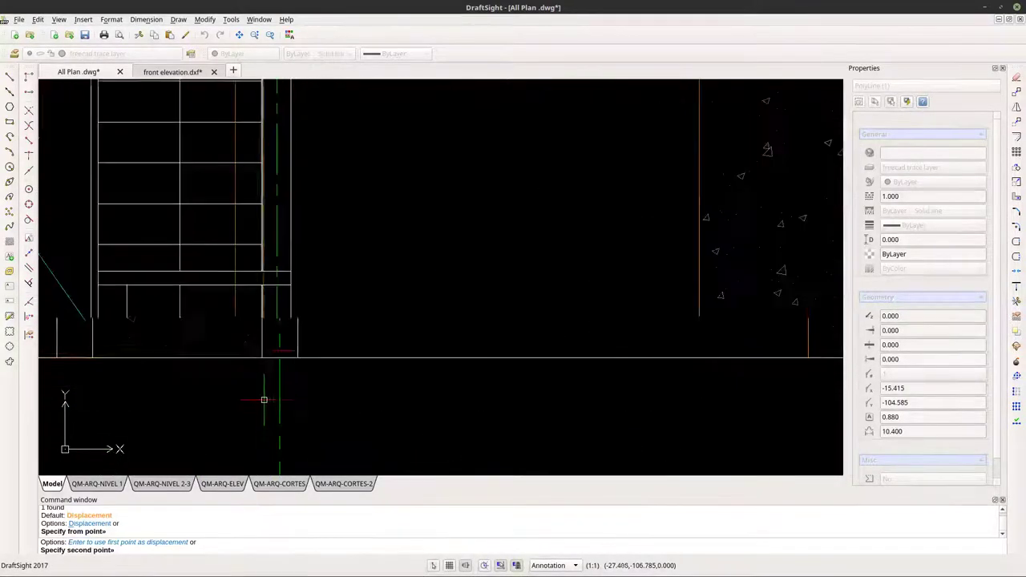
scroll(264, 400, "up", 4)
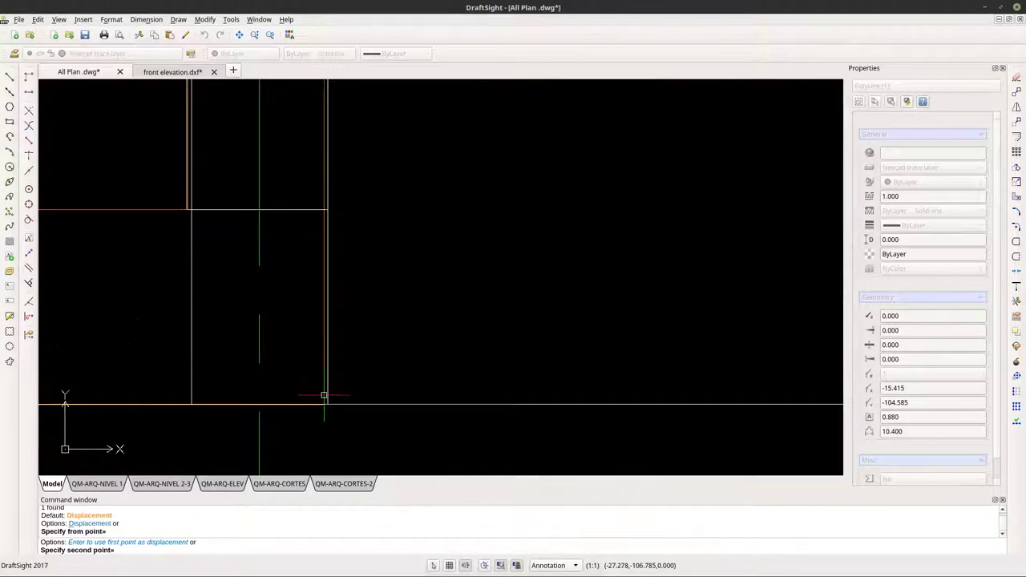
left_click(327, 405)
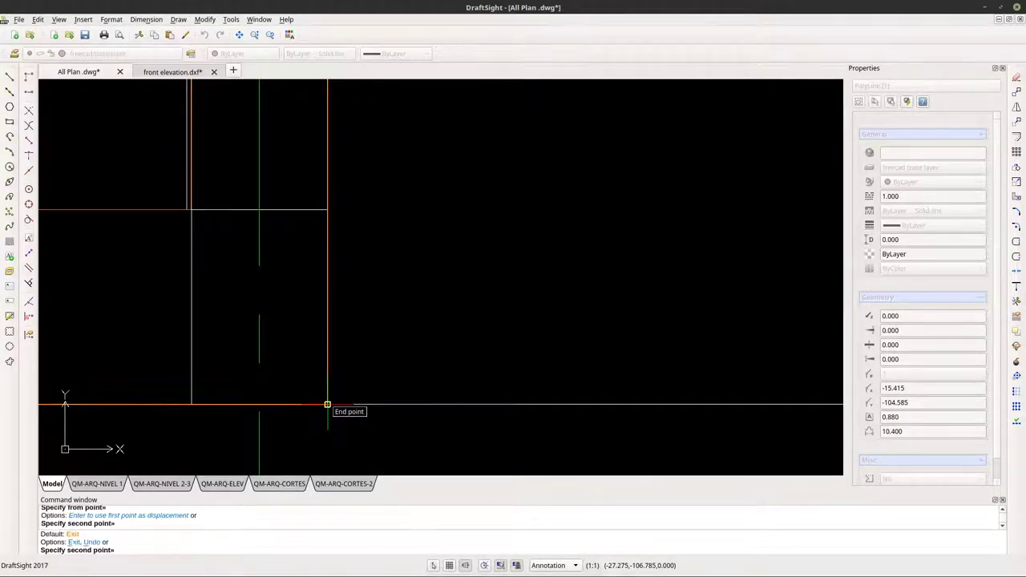
key("Escape")
scroll(227, 251, "down", 2)
scroll(240, 240, "down", 3)
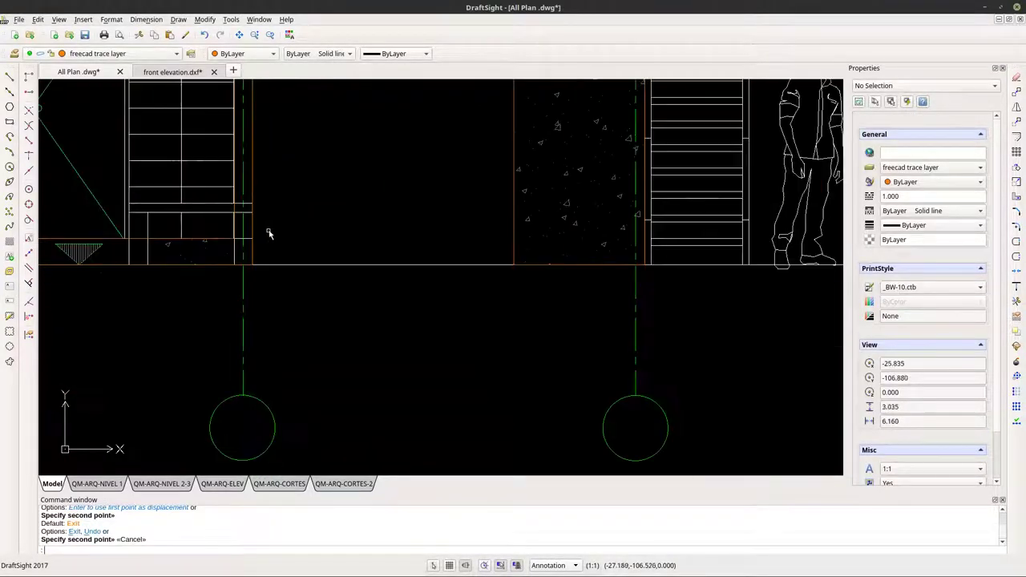
scroll(385, 470, "up", 3)
scroll(363, 207, "up", 3)
scroll(353, 213, "down", 6)
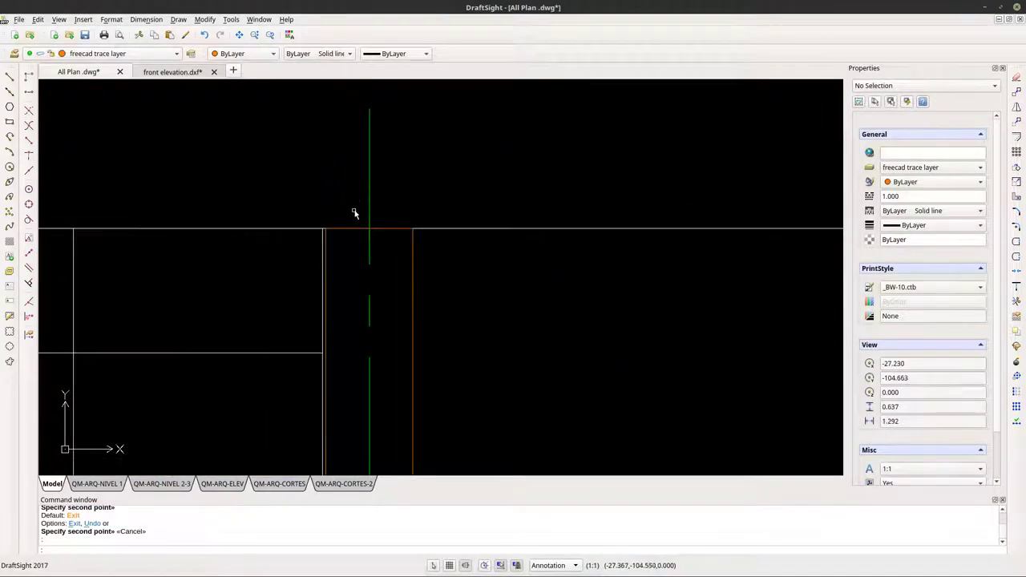
scroll(342, 290, "down", 4)
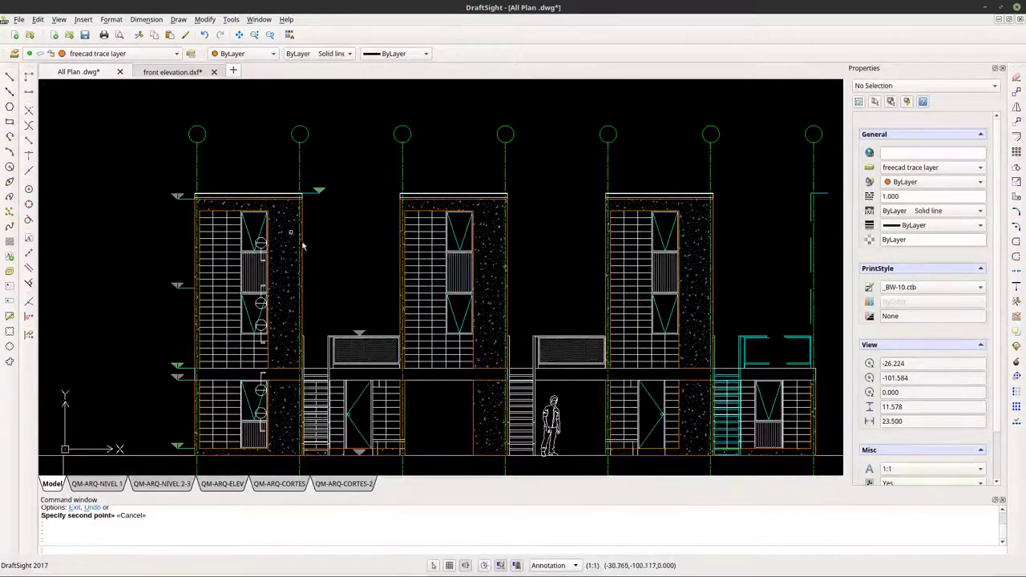
scroll(216, 205, "up", 3)
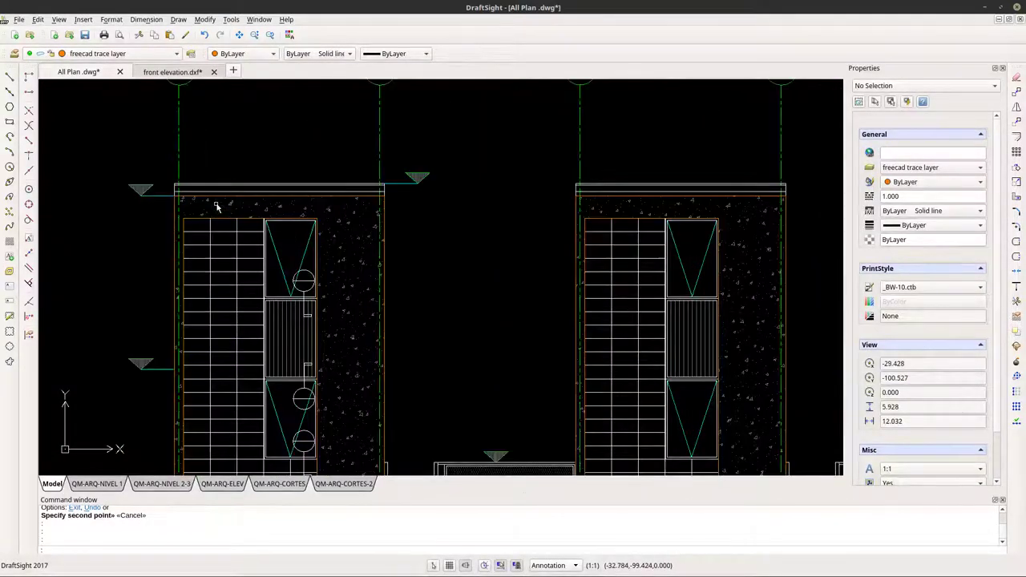
scroll(190, 258, "up", 2)
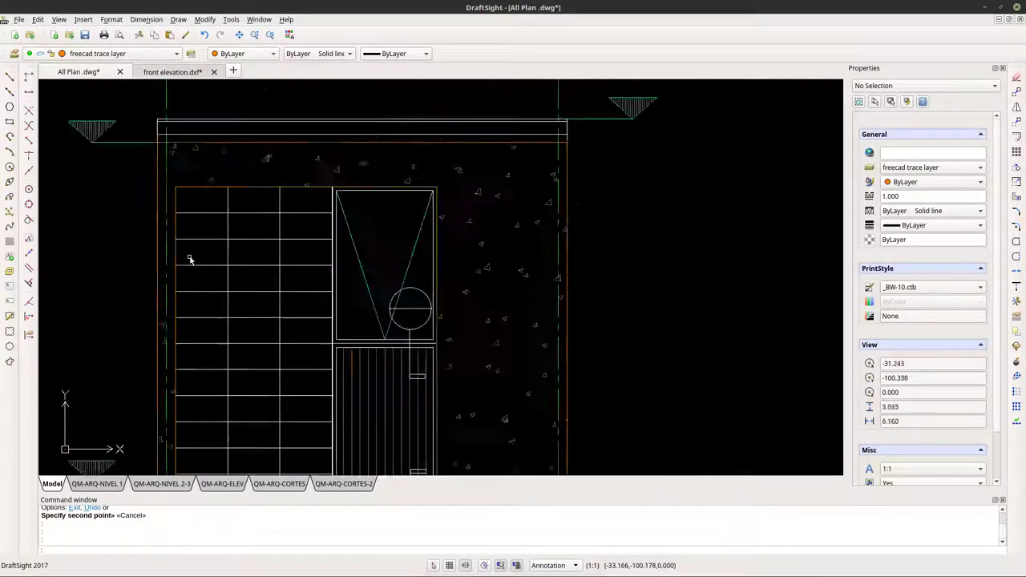
scroll(190, 261, "down", 4)
middle_click_drag(172, 321, 169, 227)
scroll(190, 351, "up", 4)
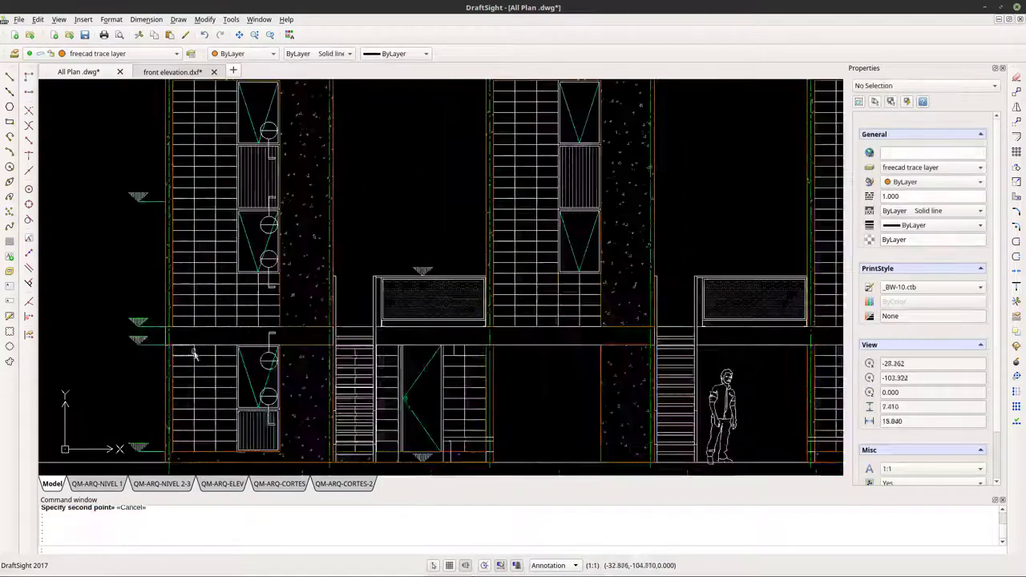
scroll(186, 346, "down", 5)
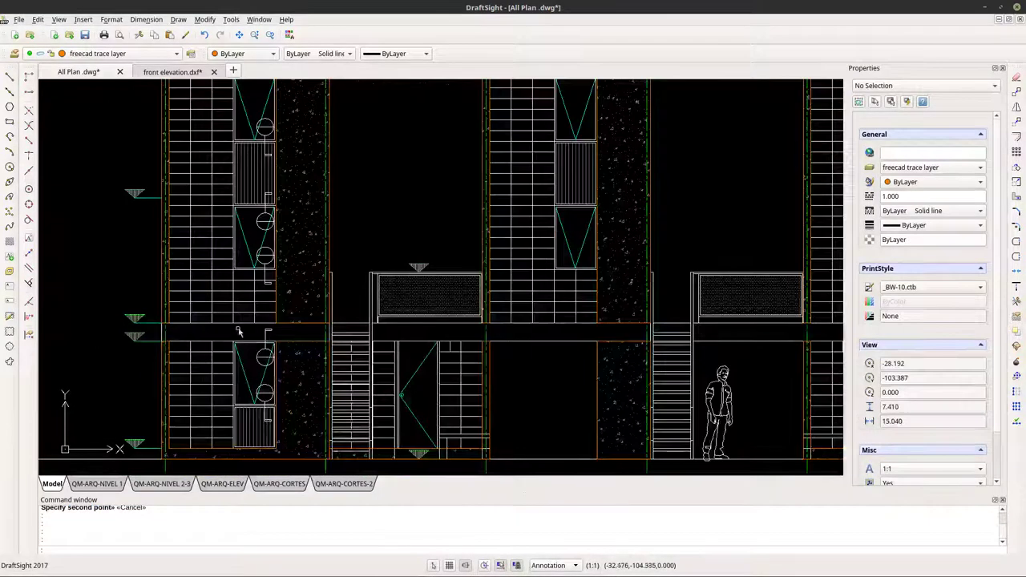
scroll(316, 344, "up", 6)
middle_click_drag(326, 343, 430, 348)
scroll(201, 320, "down", 2)
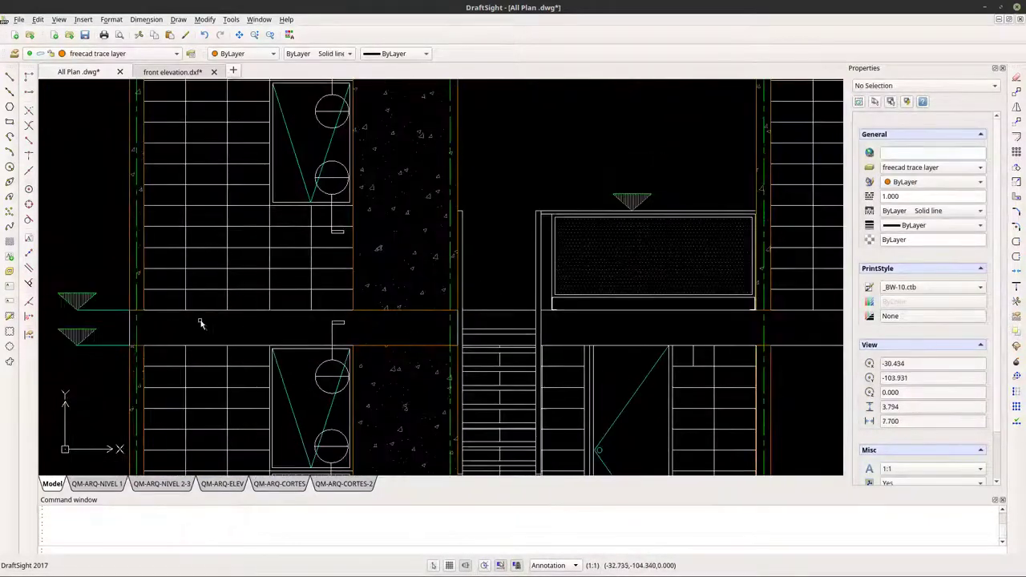
scroll(134, 314, "up", 2)
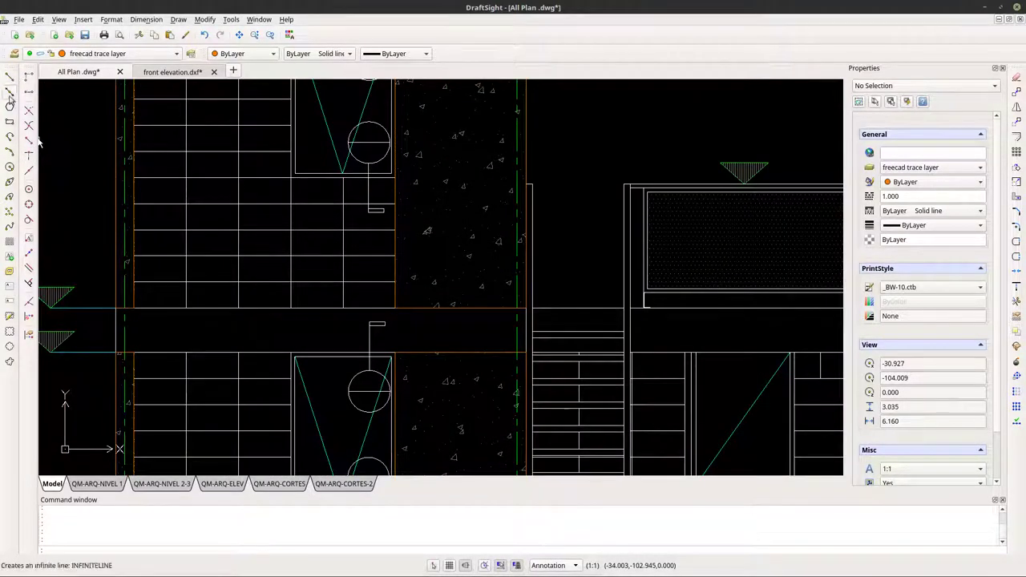
Draw a rectangle from the slab's left end to its far corner.
left_click(9, 122)
scroll(100, 304, "up", 3)
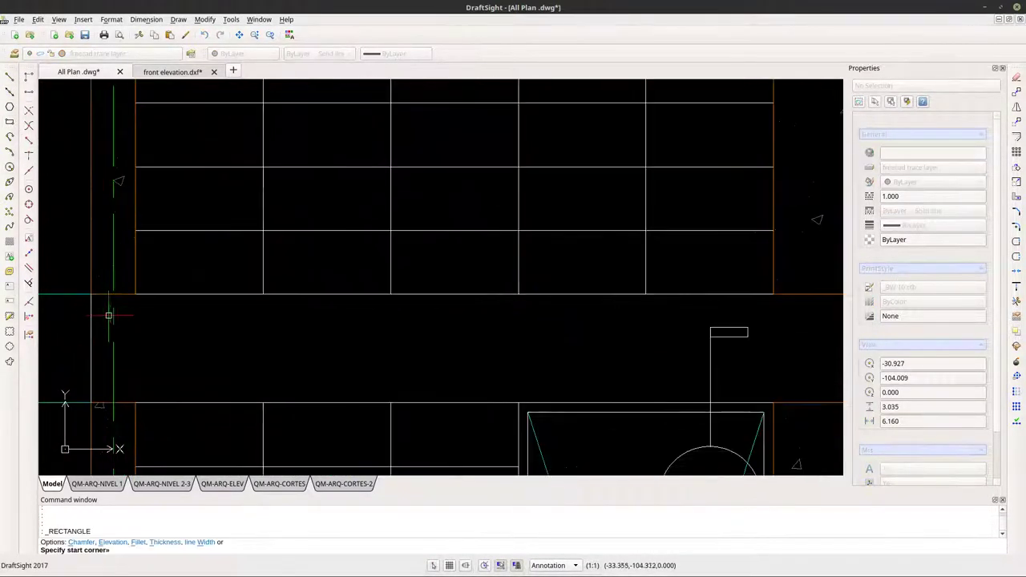
left_click(91, 294)
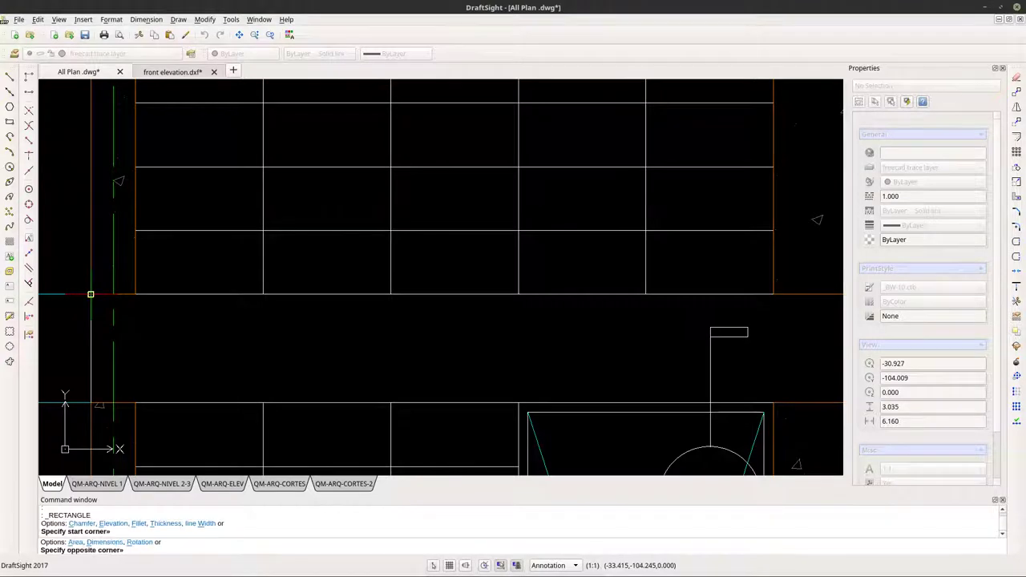
scroll(90, 294, "down", 3)
scroll(417, 329, "up", 3)
scroll(417, 329, "down", 2)
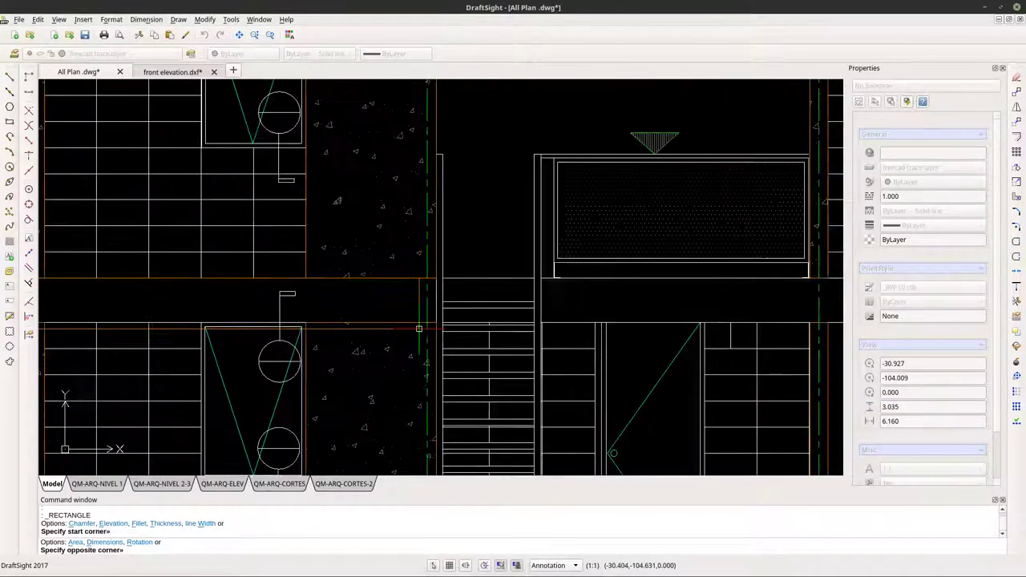
scroll(421, 321, "up", 1)
scroll(423, 318, "up", 2)
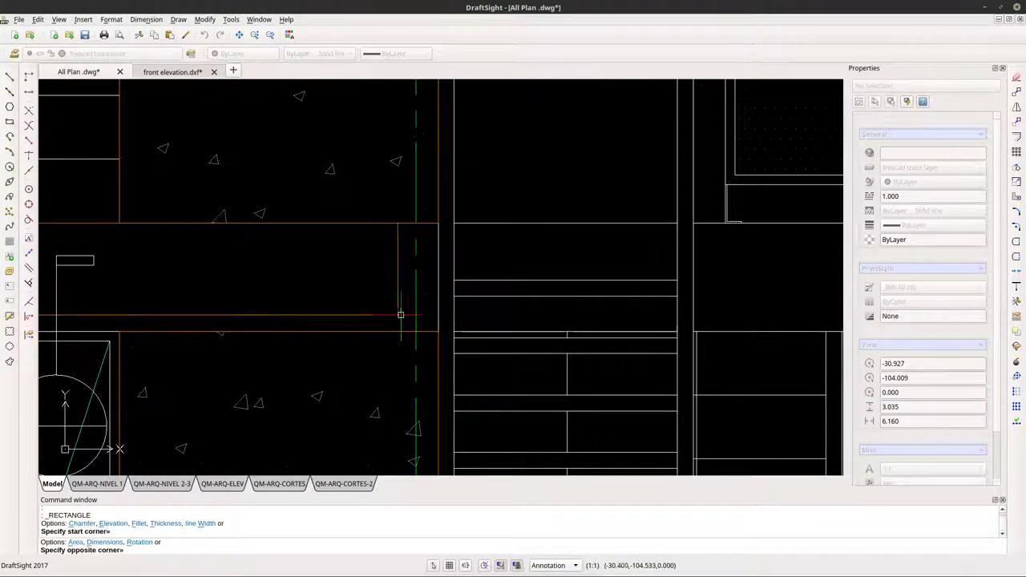
scroll(403, 324, "down", 3)
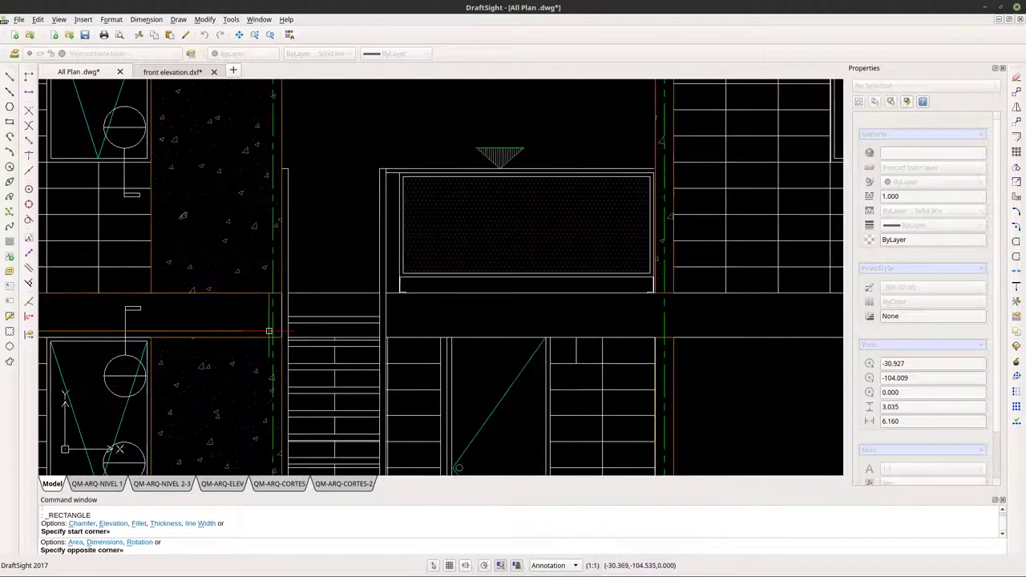
scroll(268, 330, "up", 4)
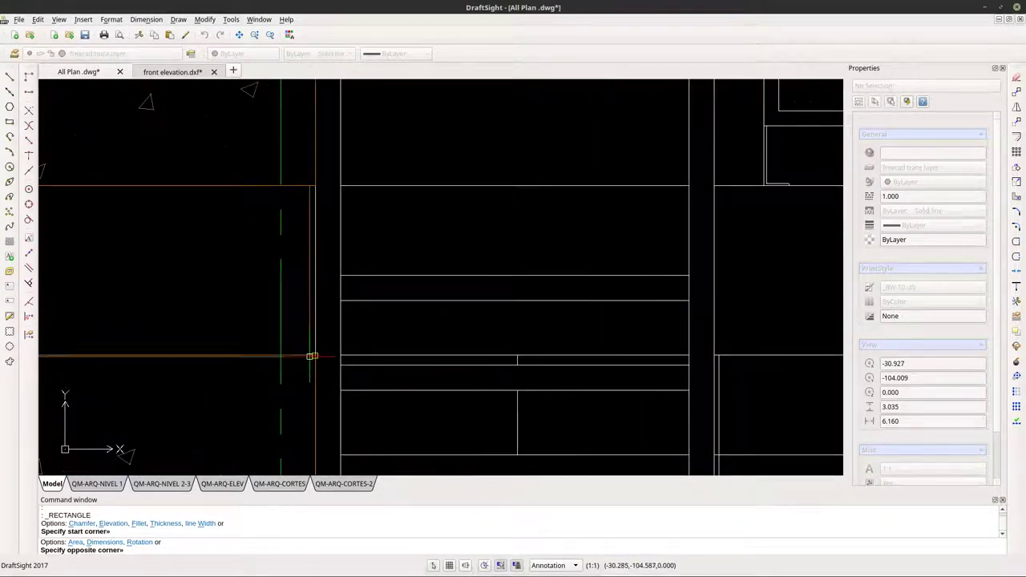
left_click(311, 356)
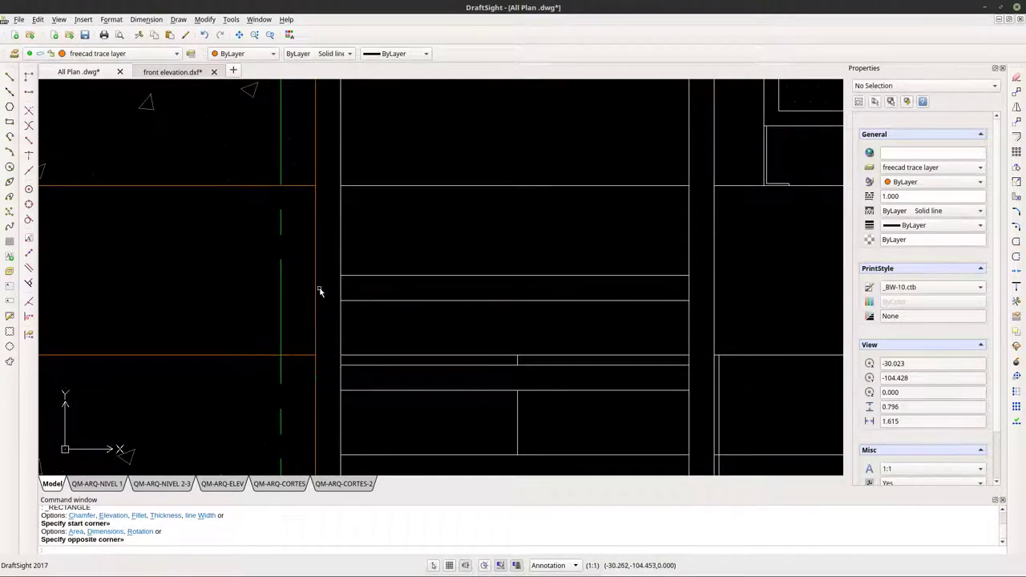
Draw a second rectangle over the adjoining slab section.
left_click(10, 121)
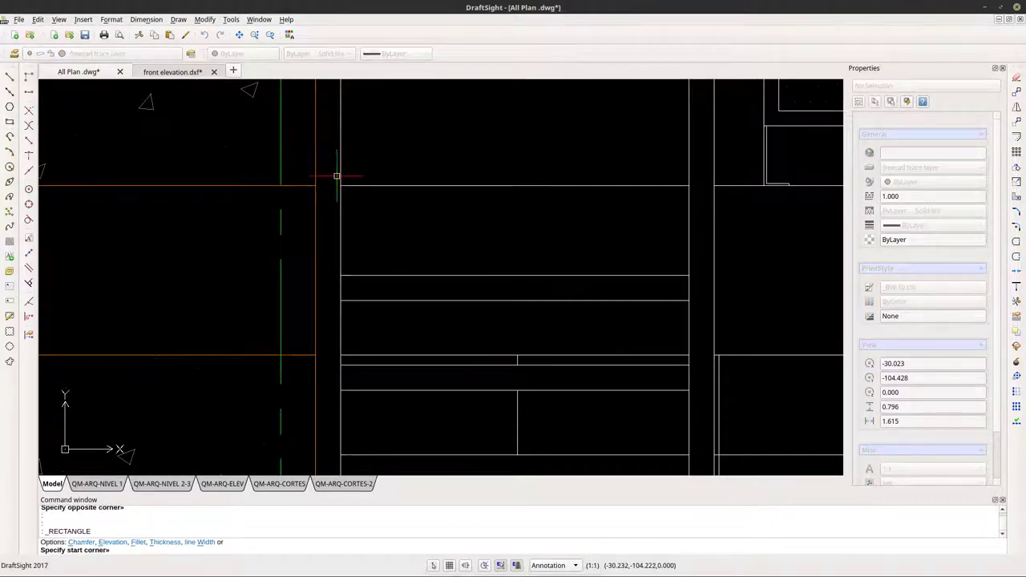
scroll(356, 194, "down", 2)
middle_click_drag(360, 214, 136, 219)
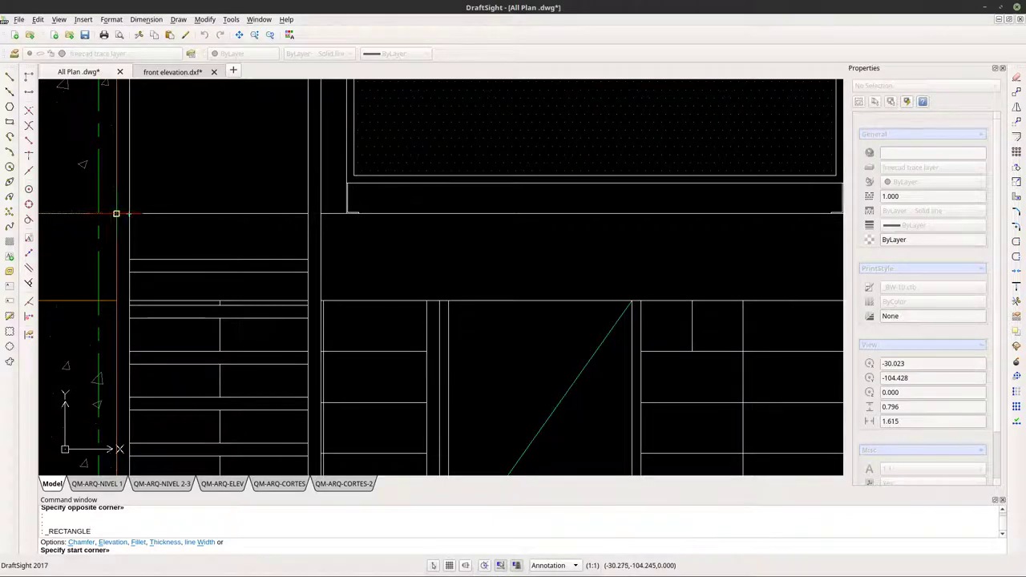
left_click(128, 214)
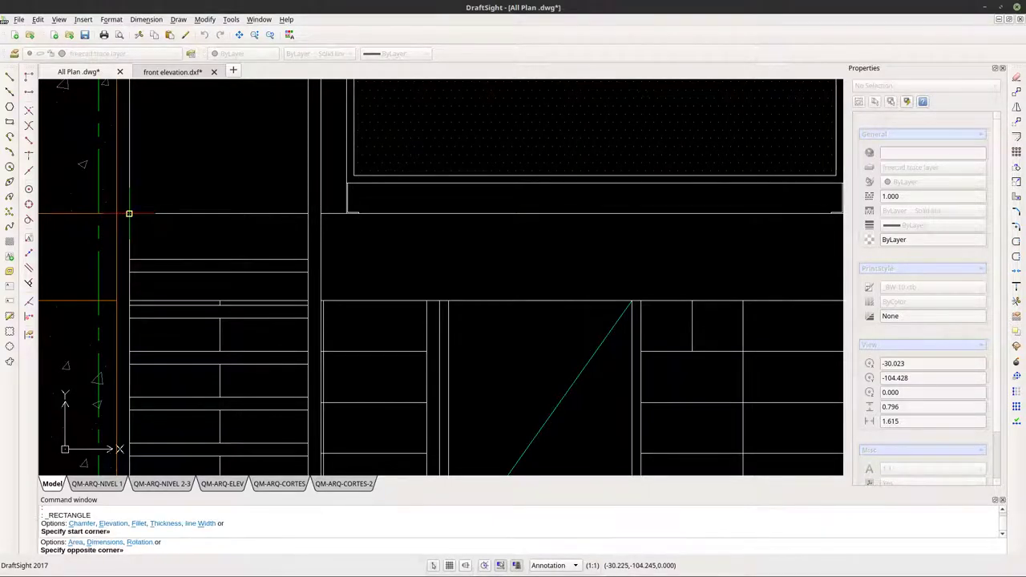
scroll(128, 214, "down", 2)
scroll(616, 252, "up", 3)
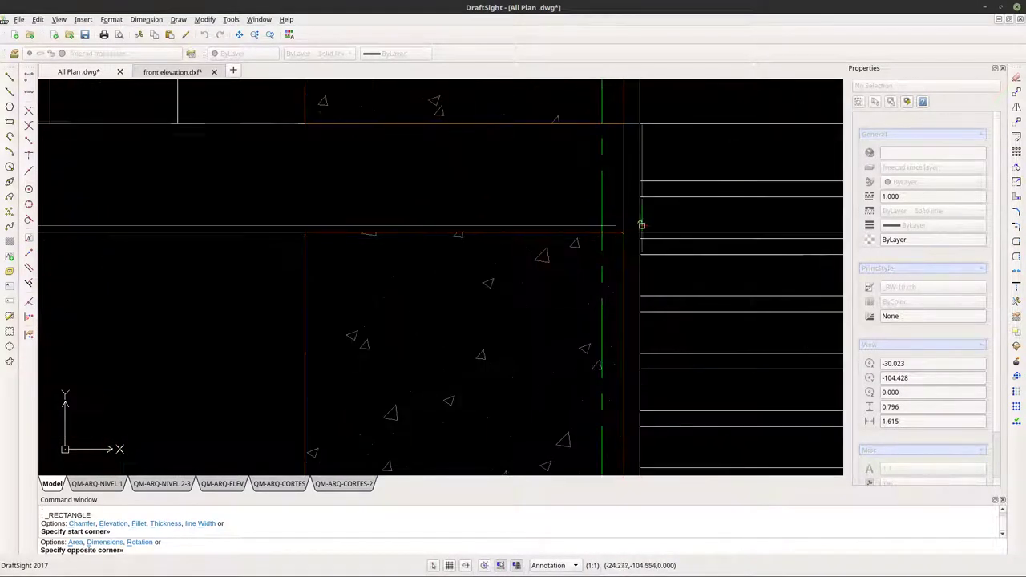
left_click(624, 234)
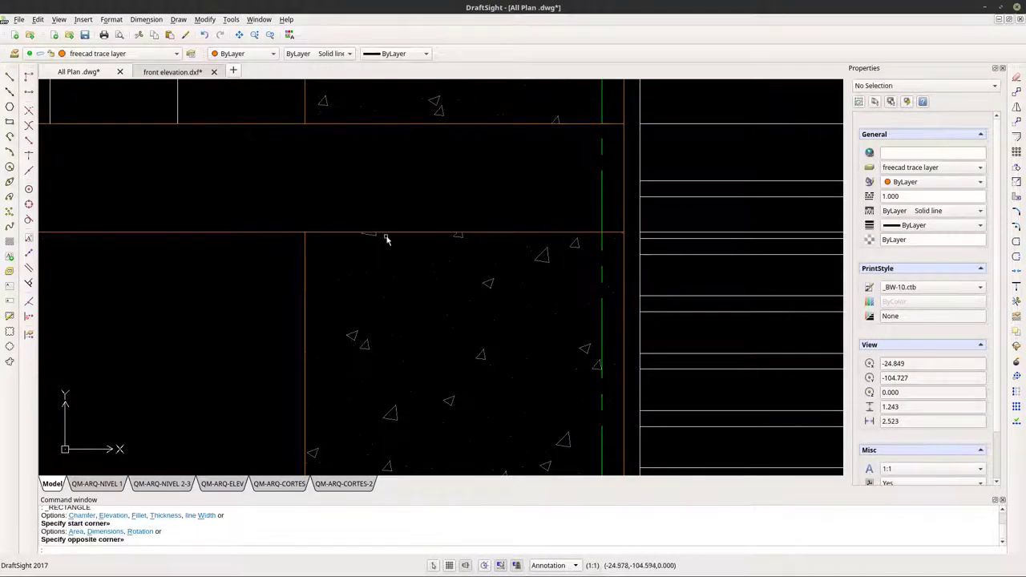
scroll(126, 266, "down", 3)
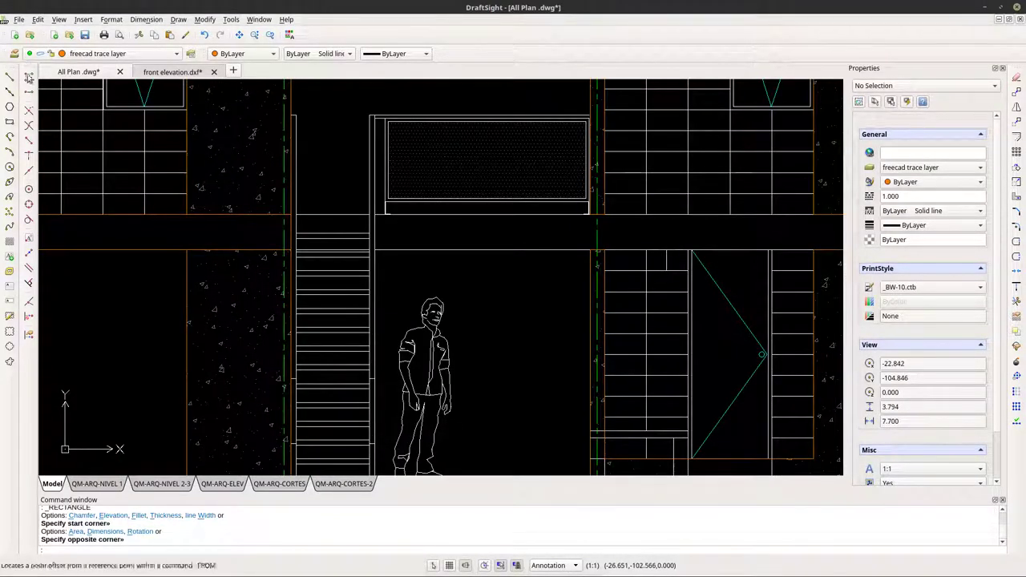
Draw a slab rectangle from its top edge to the stair edge.
left_click(11, 121)
scroll(332, 225, "up", 3)
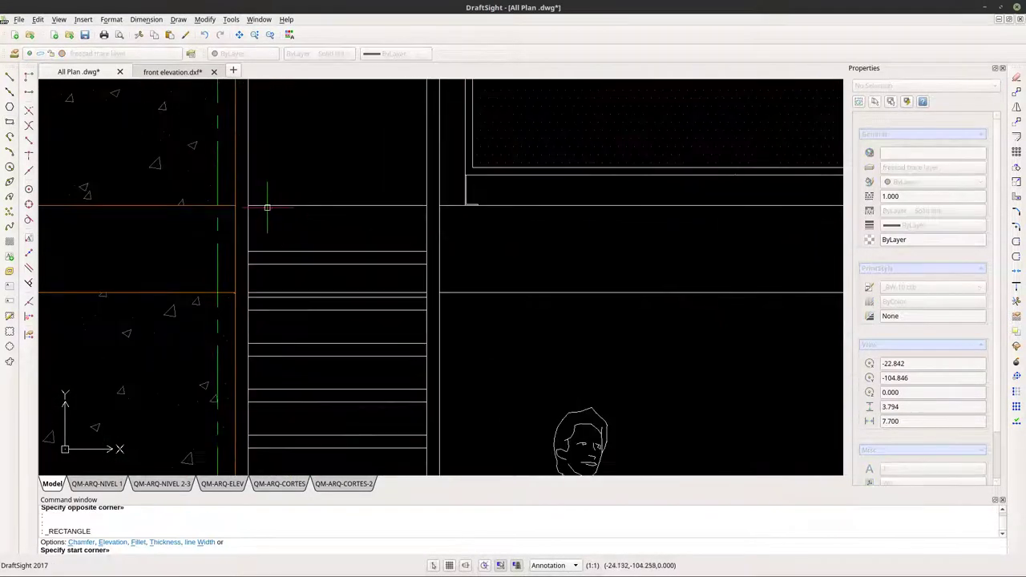
left_click(248, 205)
scroll(248, 205, "down", 3)
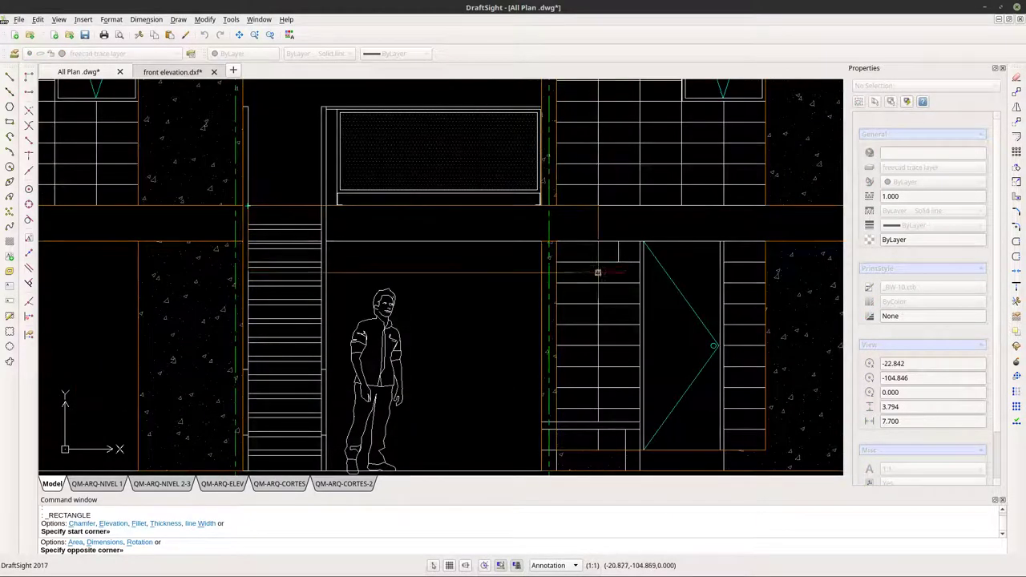
middle_click_drag(600, 270, 198, 263)
scroll(497, 228, "up", 5)
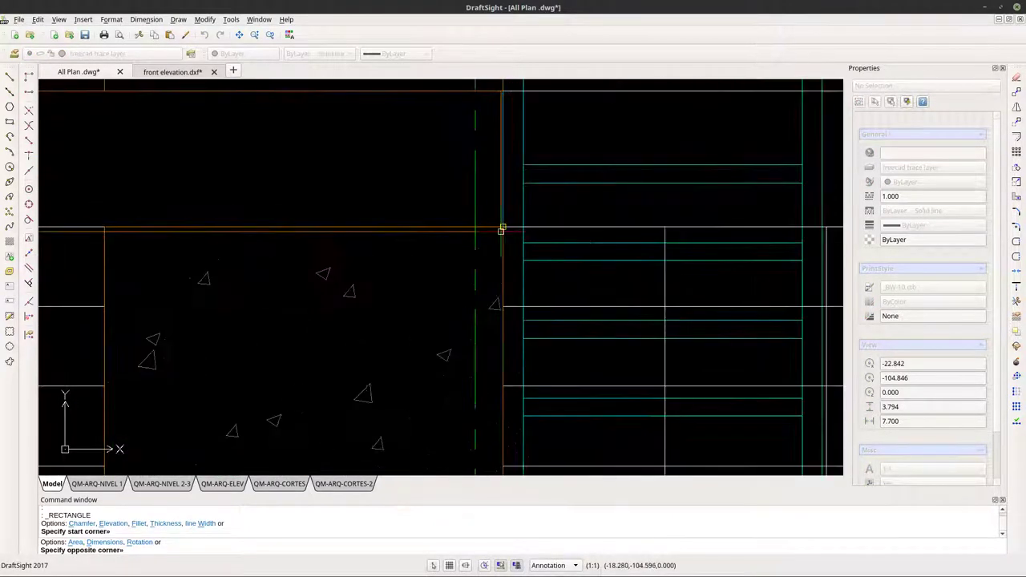
left_click(502, 227)
scroll(345, 226, "down", 5)
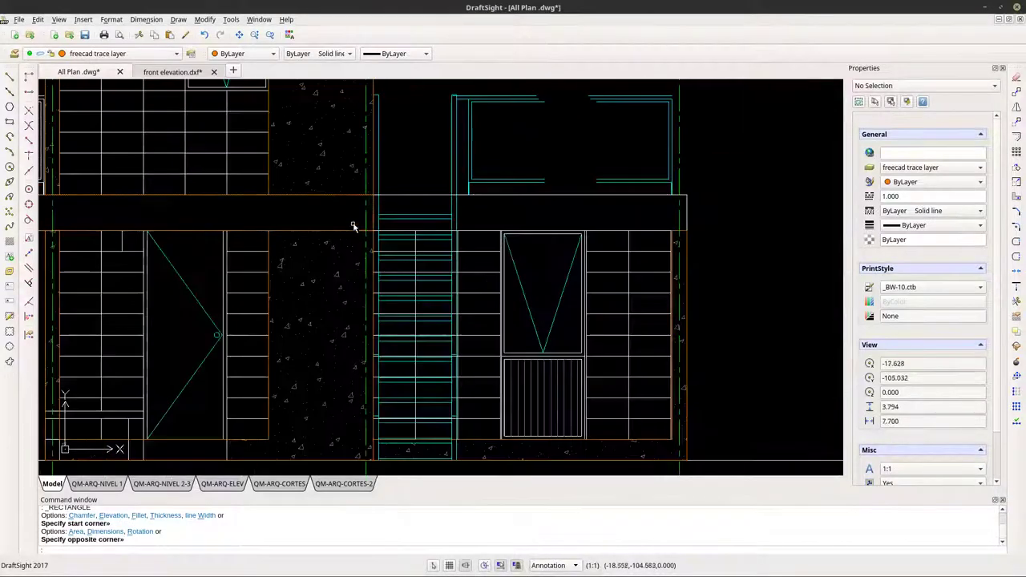
Draw another rectangle across the middle block's slab to its right end.
left_click(10, 121)
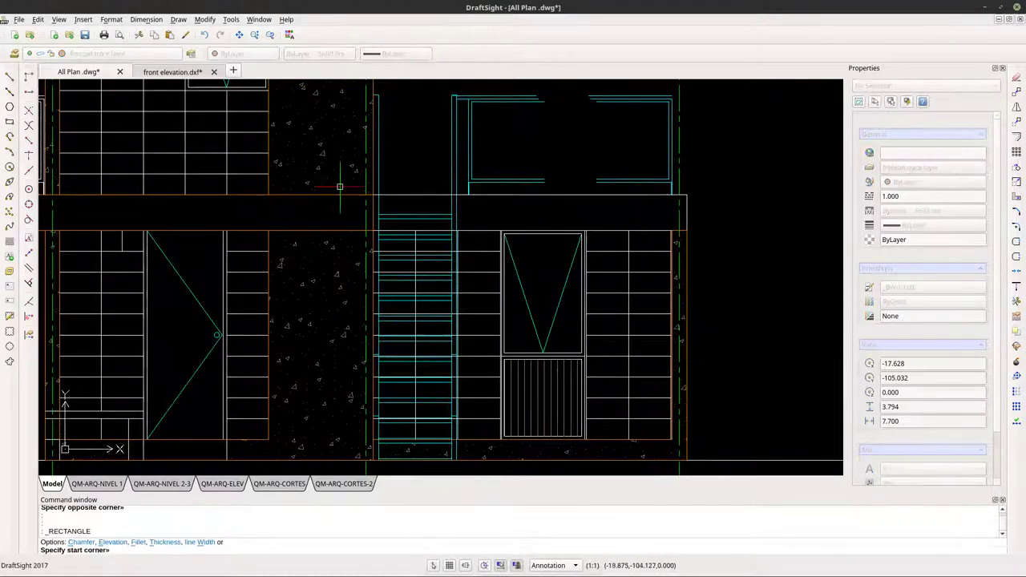
scroll(355, 208, "up", 5)
left_click(355, 195)
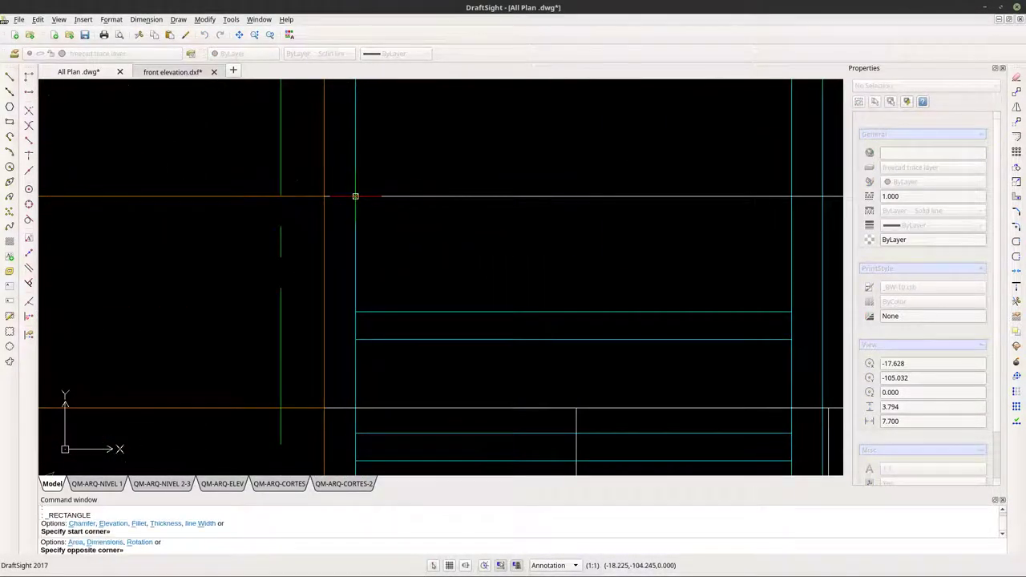
scroll(345, 302, "down", 5)
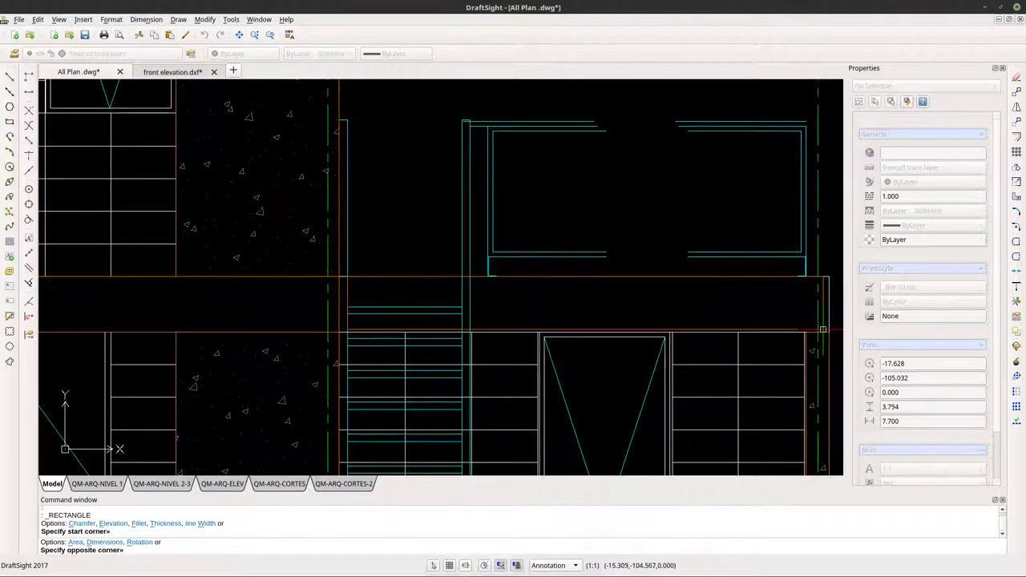
left_click(828, 332)
scroll(607, 251, "down", 5)
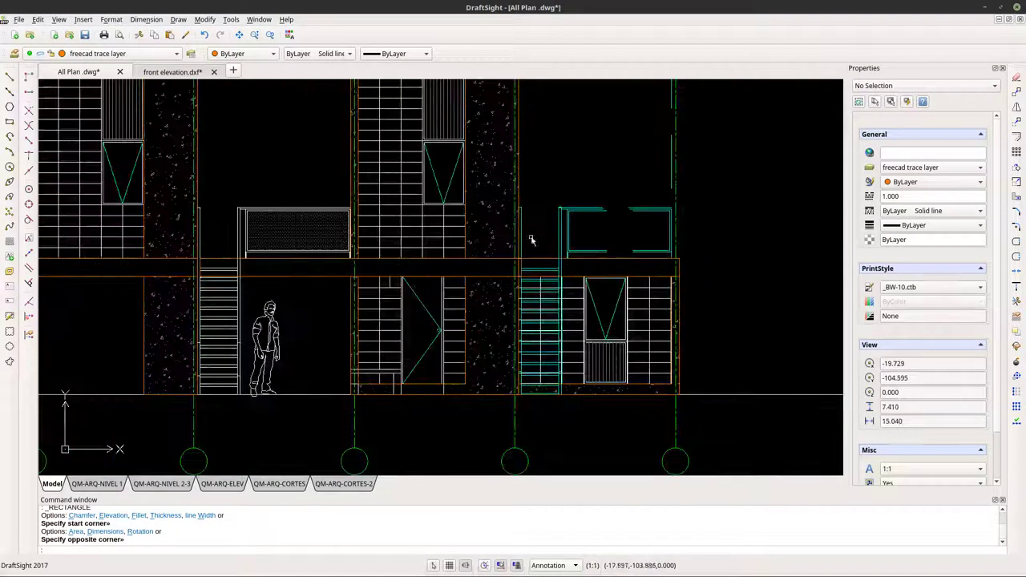
mouse_move(208, 198)
middle_mouse_down()
mouse_move(417, 211)
mouse_move(393, 187)
middle_mouse_up()
scroll(178, 275, "up", 2)
Draw a line from the left panel's top corner down to the floor slab, then end the command.
middle_click_drag(178, 274, 174, 221)
left_click(9, 77)
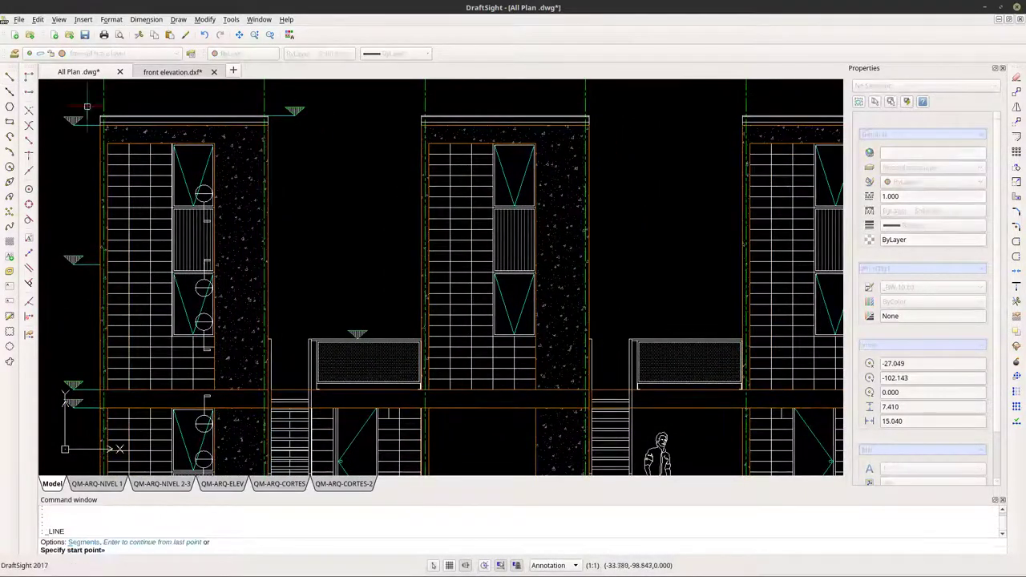
scroll(141, 156, "up", 6)
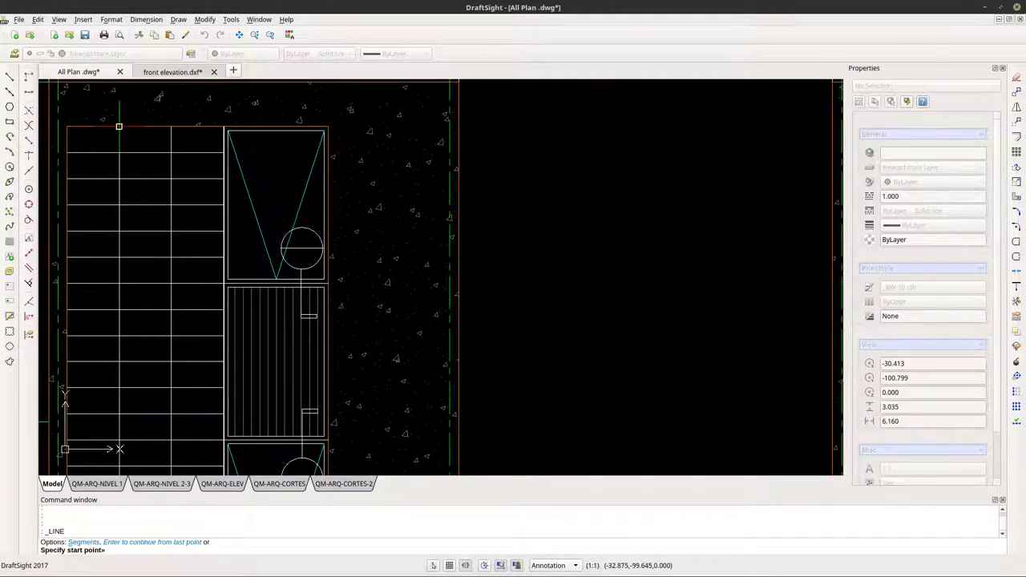
left_click(120, 129)
middle_click_drag(142, 328, 162, 108)
scroll(163, 107, "down", 3)
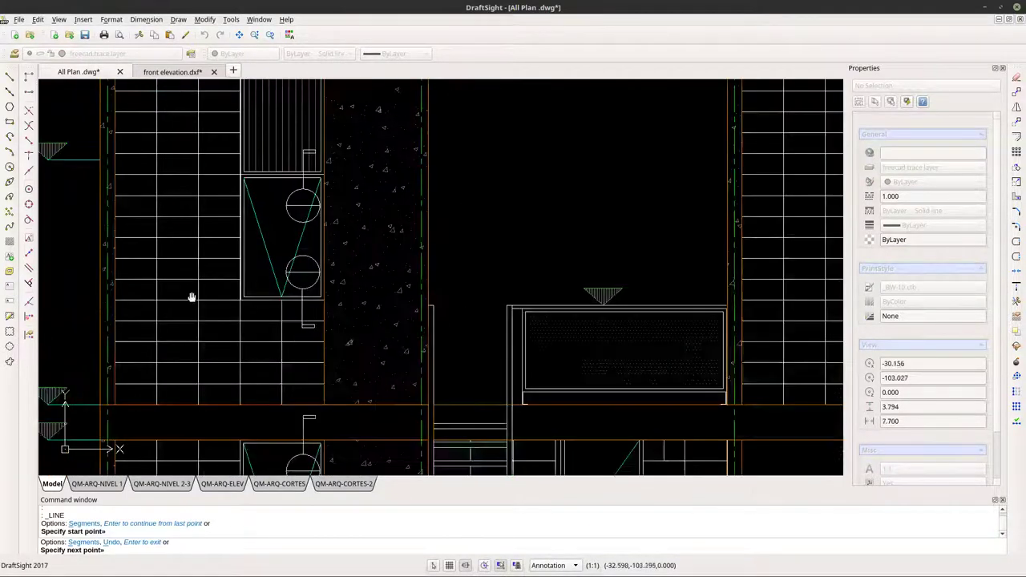
middle_click_drag(193, 295, 171, 390)
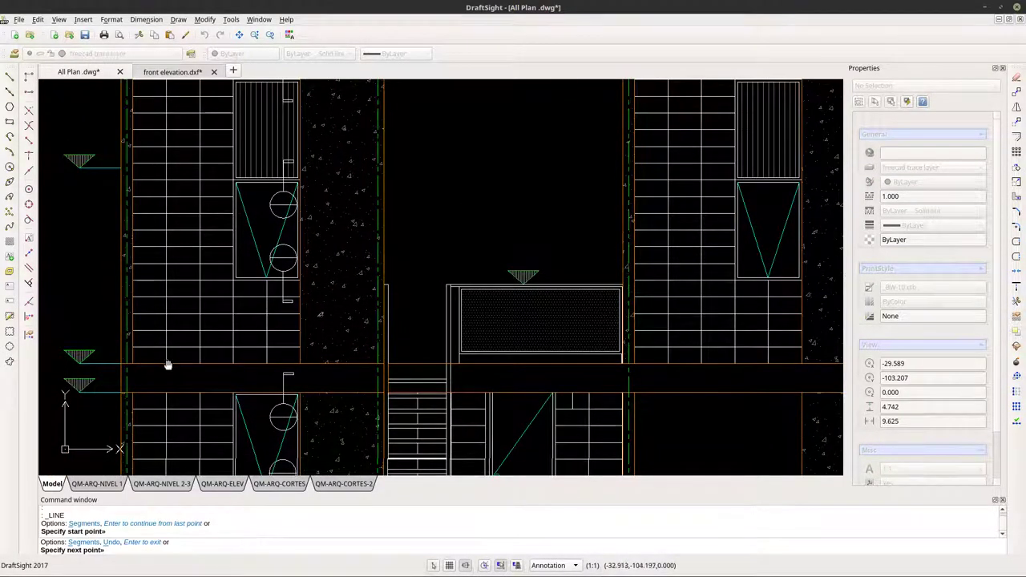
scroll(169, 357, "down", 1)
scroll(318, 414, "down", 3)
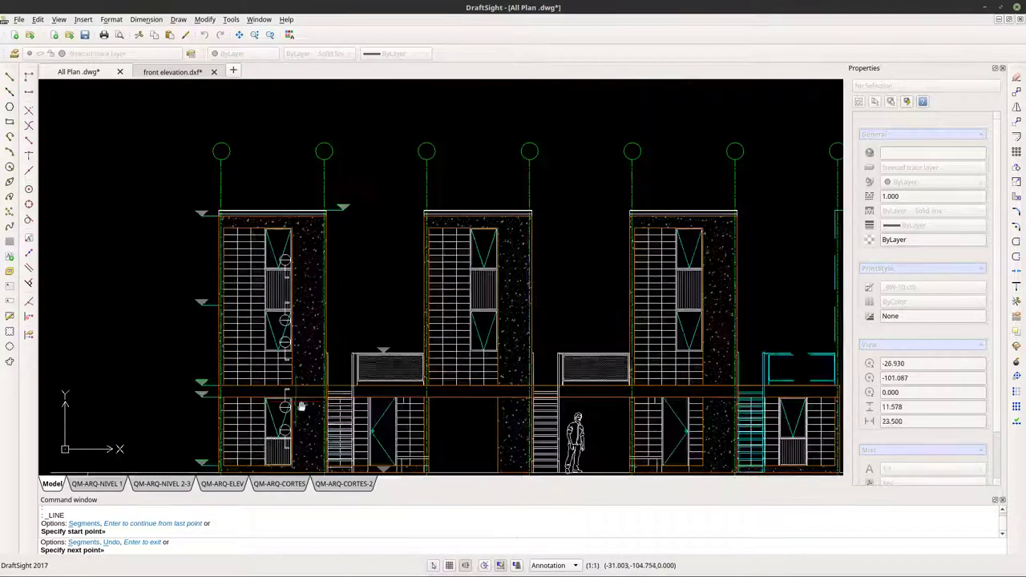
scroll(273, 396, "up", 5)
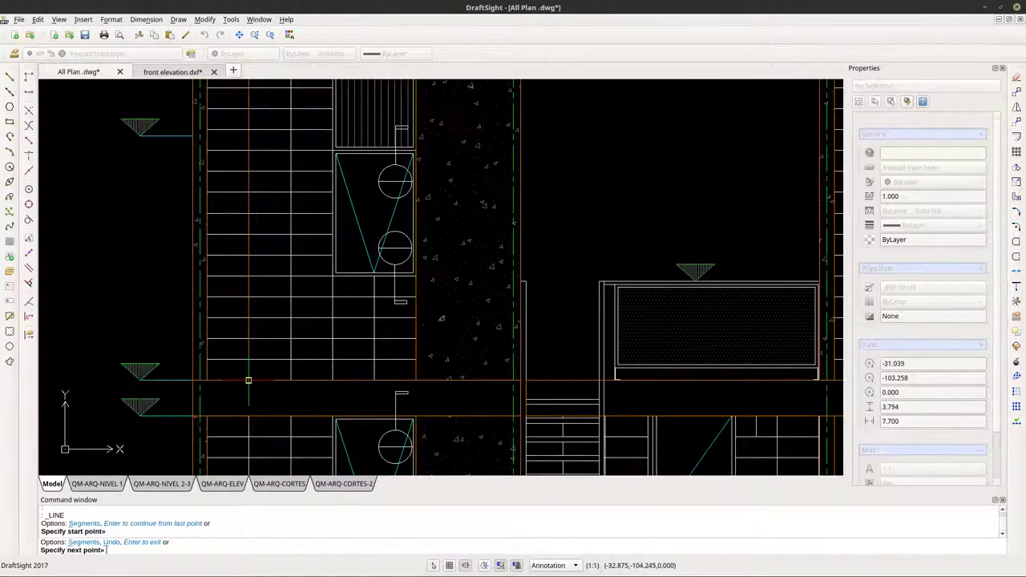
left_click(248, 381)
key("Escape")
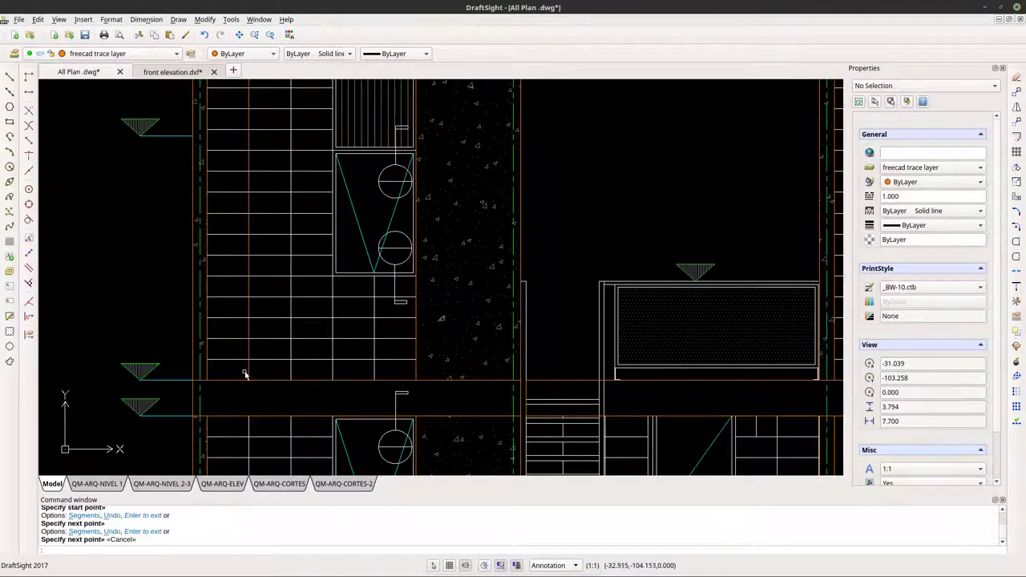
Copy the new vertical joint line from its bottom endpoint to the next tile joint.
left_click(249, 374)
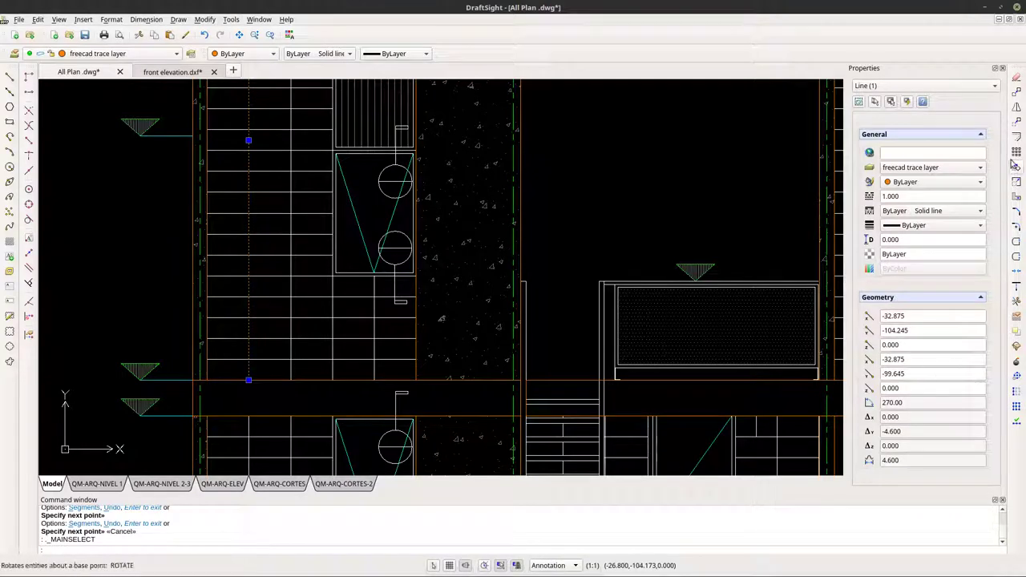
left_click(1015, 93)
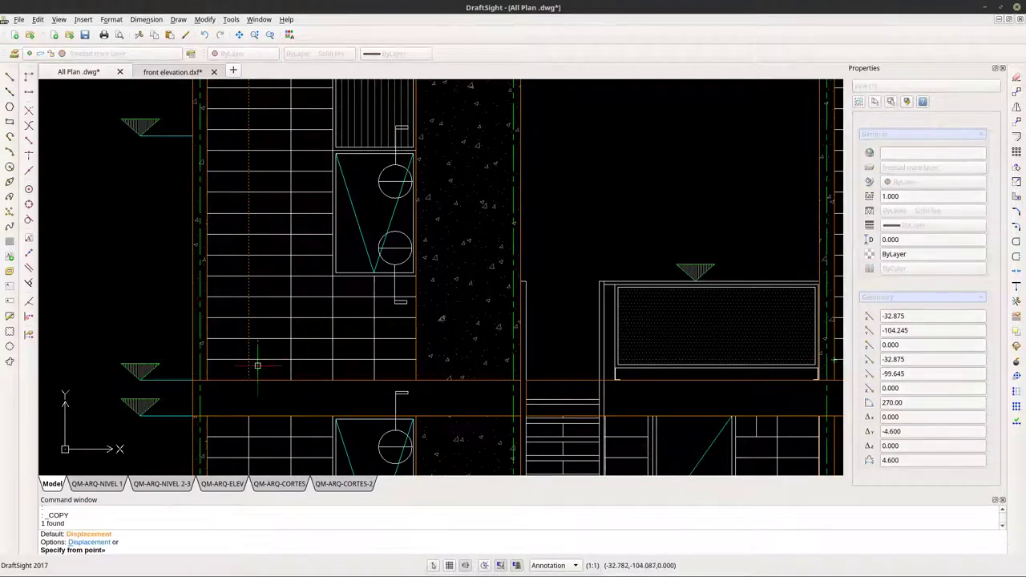
scroll(247, 377, "up", 5)
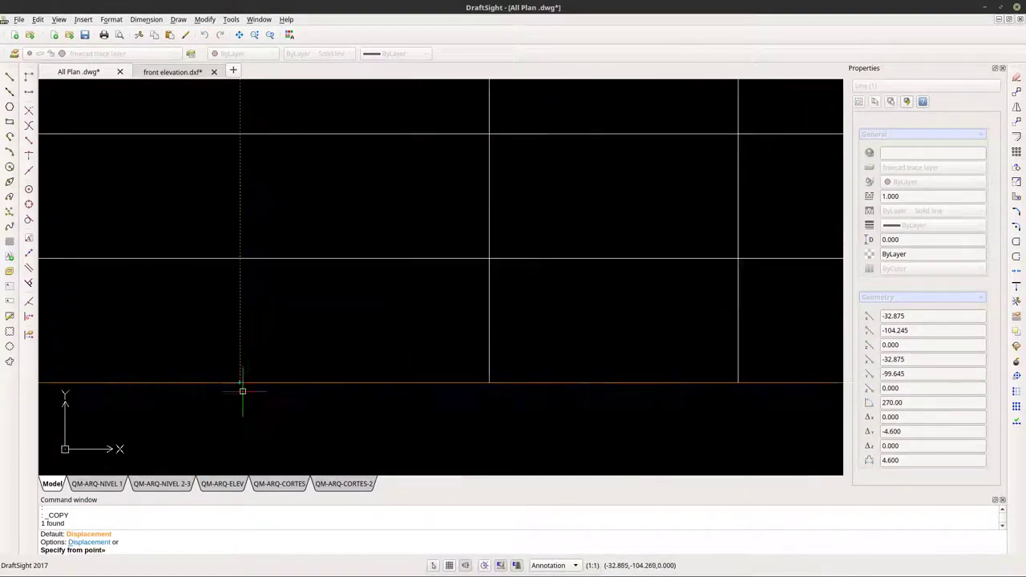
left_click(239, 383)
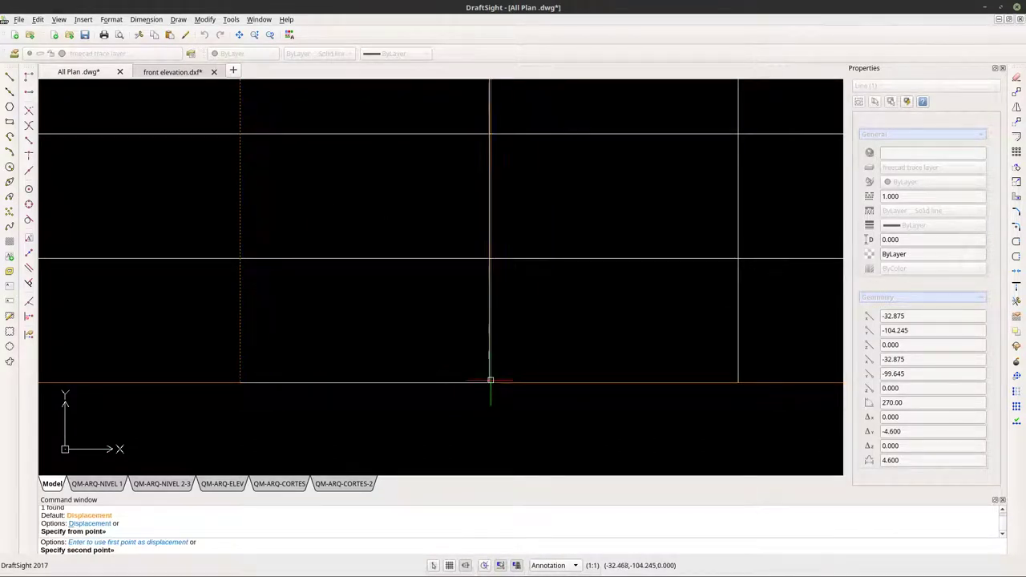
scroll(487, 383, "up", 3)
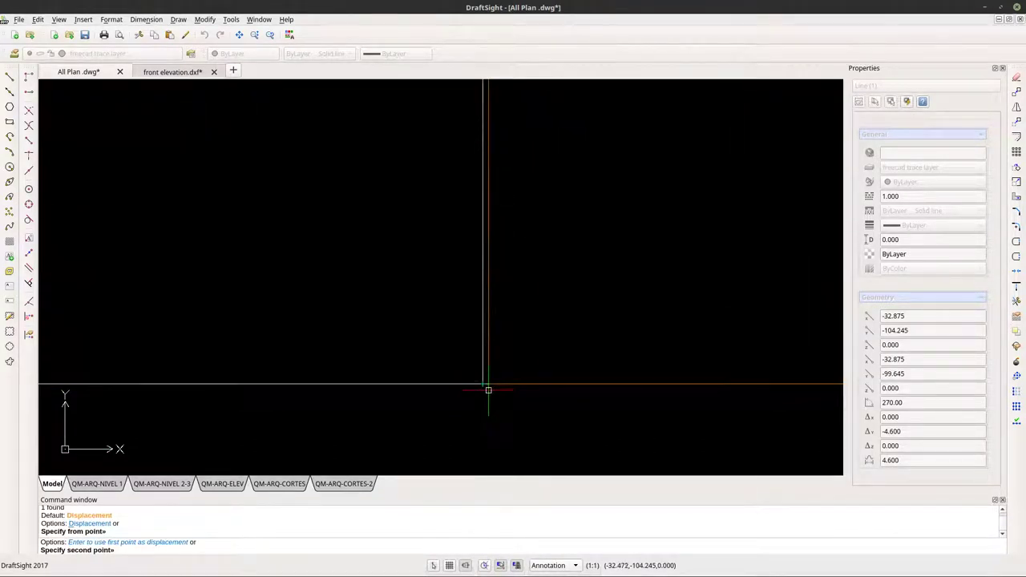
left_click(483, 383)
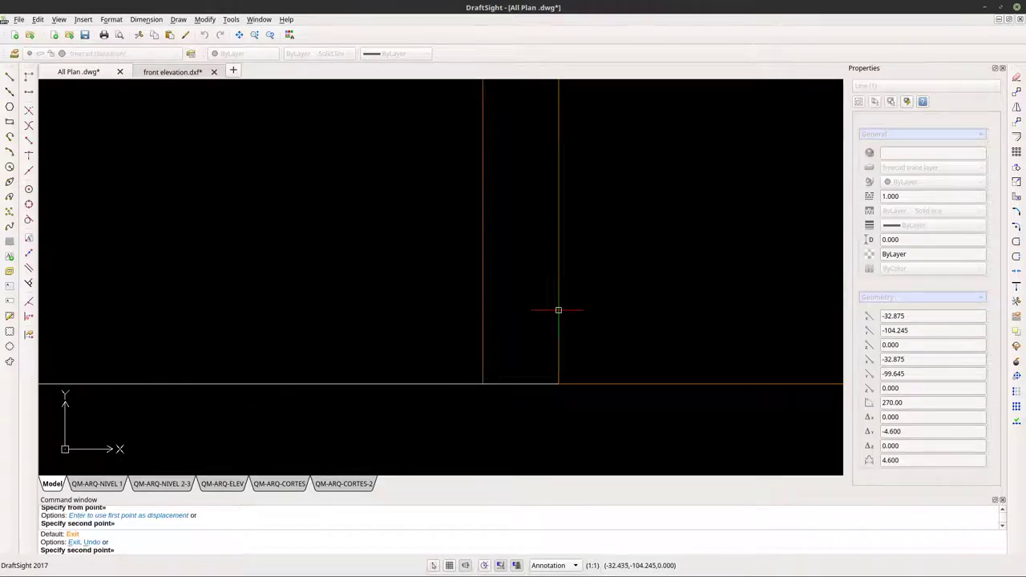
Place one more copy of the vertical joint line at a further line endpoint, then end Copy.
scroll(494, 365, "down", 3)
scroll(493, 365, "down", 5)
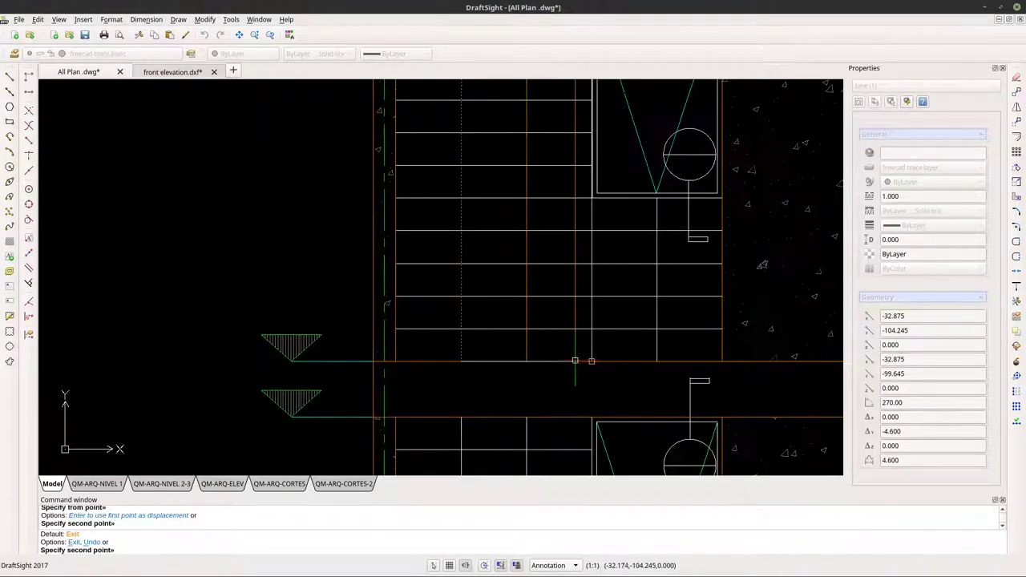
scroll(445, 378, "up", 3)
scroll(454, 382, "down", 2)
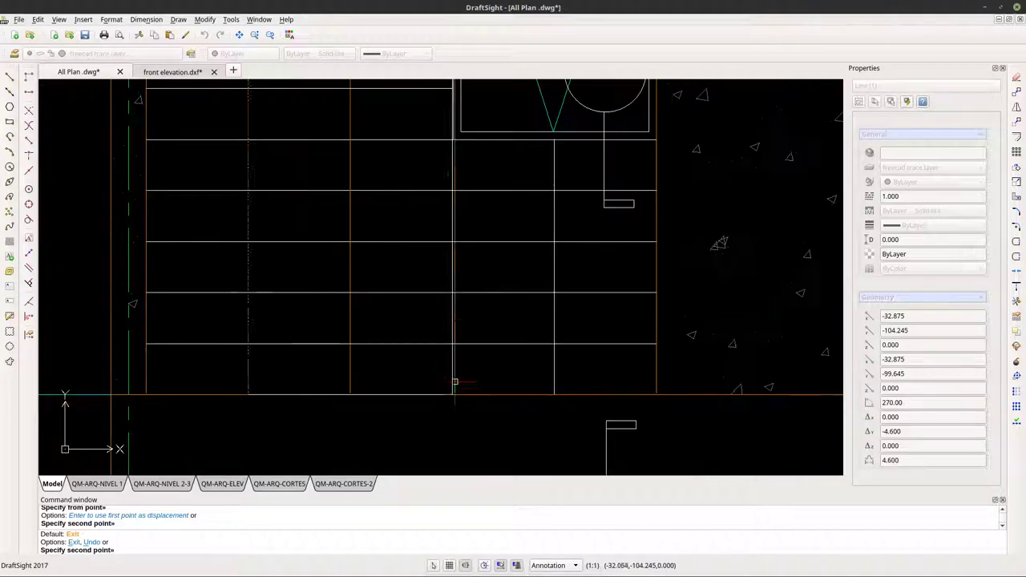
middle_click_drag(453, 157, 392, 337)
scroll(392, 336, "up", 1)
scroll(392, 336, "up", 2)
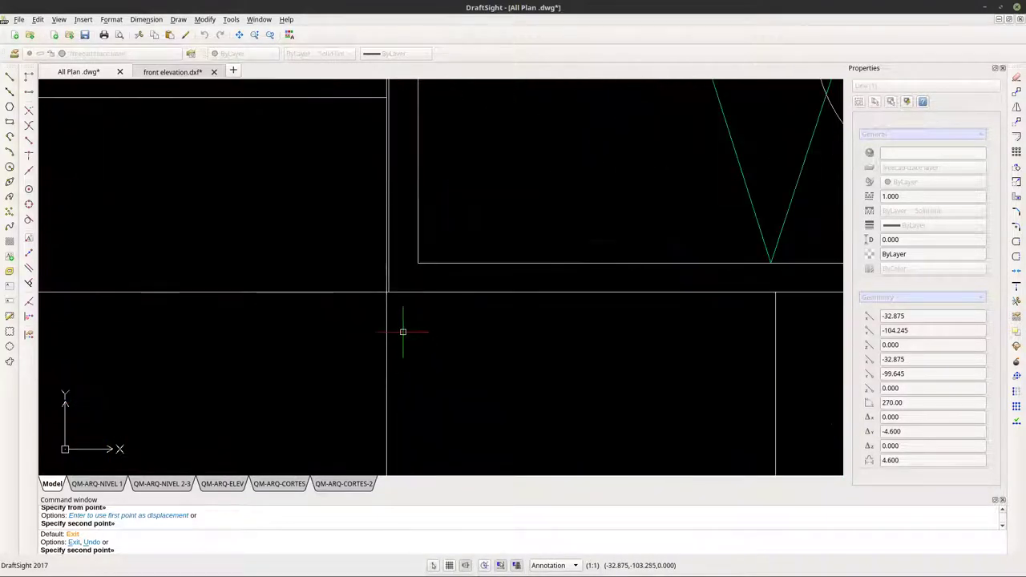
scroll(382, 286, "up", 1)
scroll(401, 319, "up", 1)
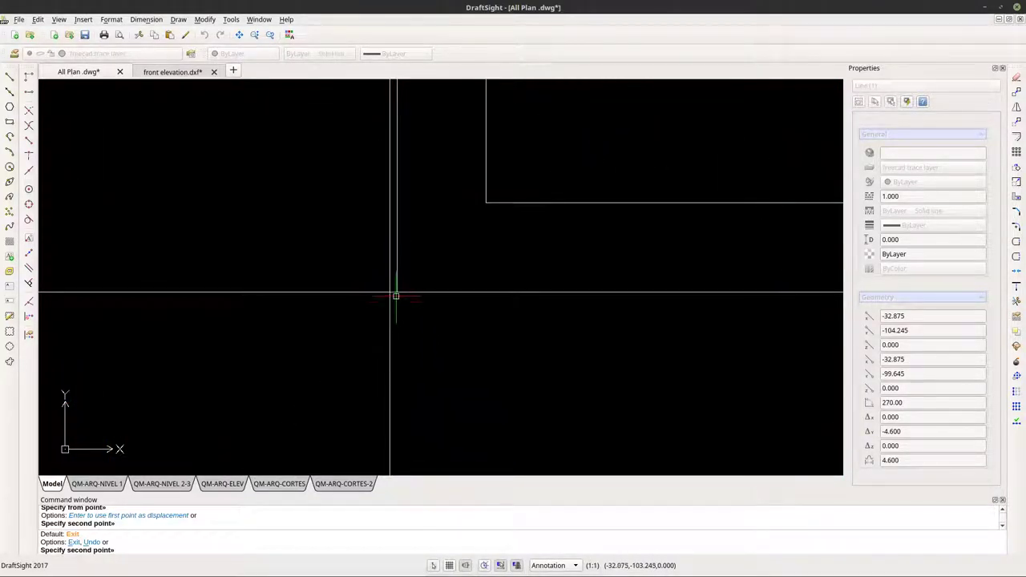
scroll(396, 287, "down", 2)
scroll(396, 287, "up", 3)
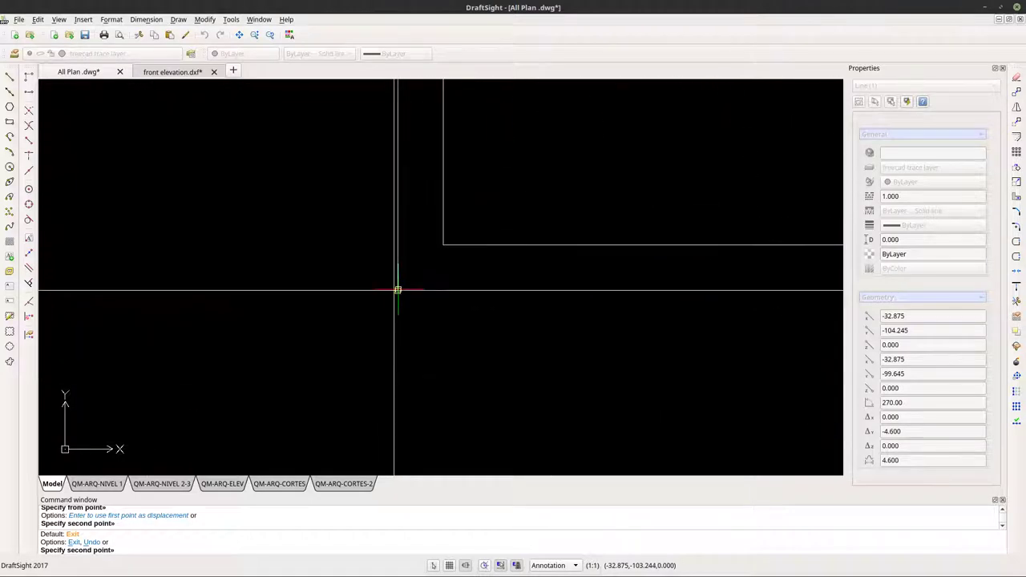
scroll(393, 290, "down", 3)
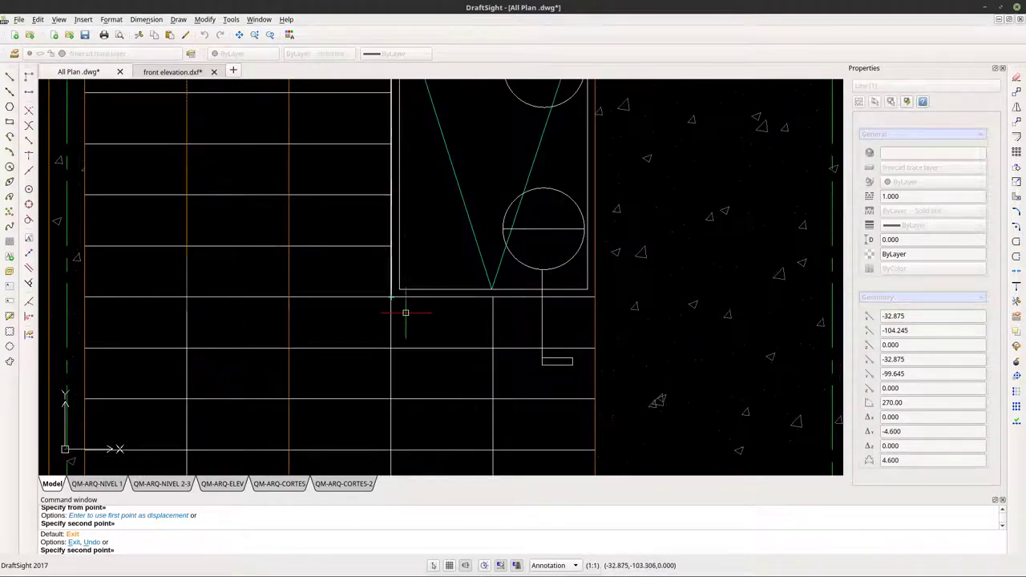
scroll(399, 336, "down", 2)
scroll(397, 373, "up", 1)
middle_click_drag(403, 380, 396, 307)
scroll(392, 347, "up", 3)
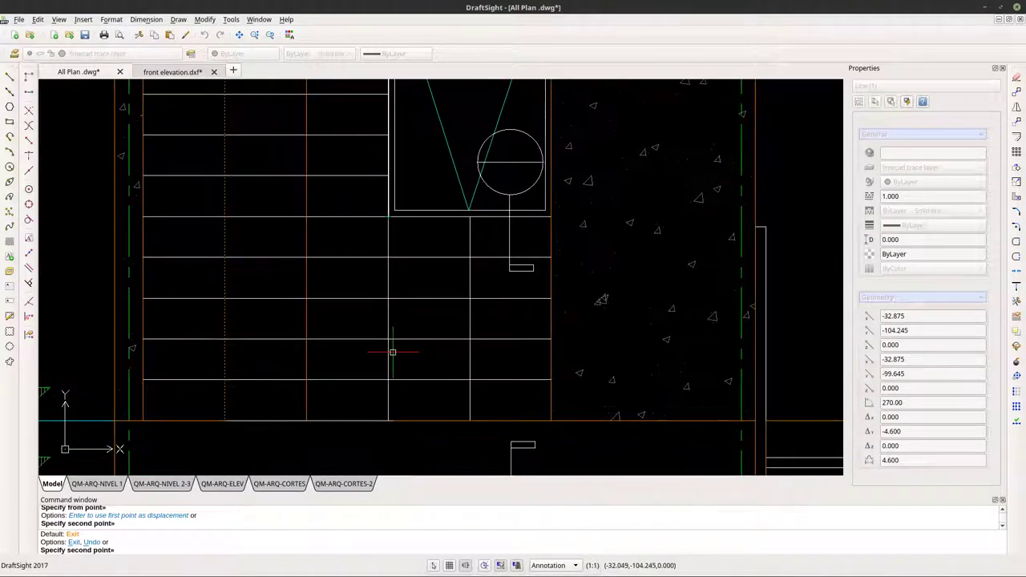
scroll(388, 449, "up", 4)
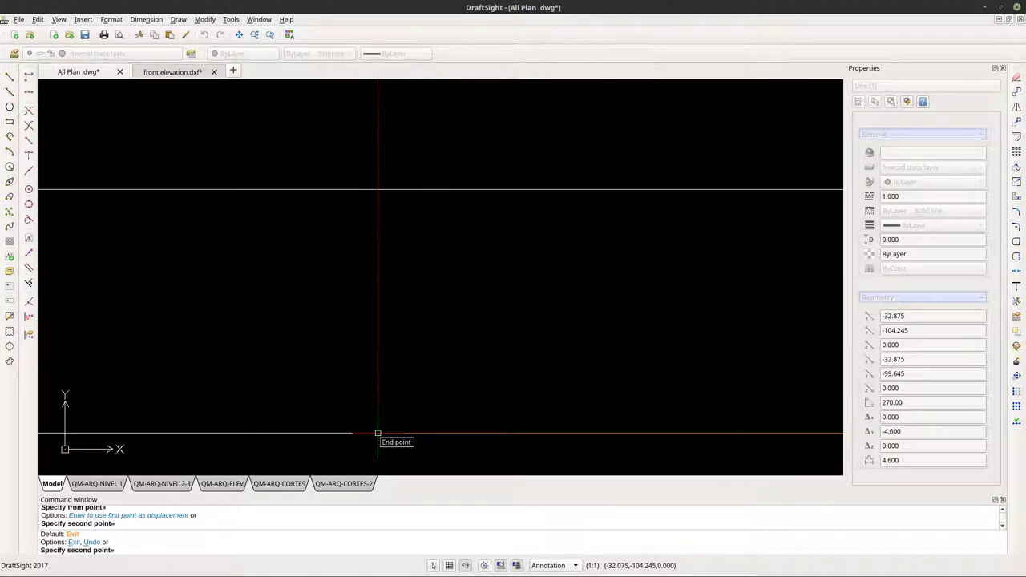
left_click(378, 433)
scroll(369, 431, "down", 3)
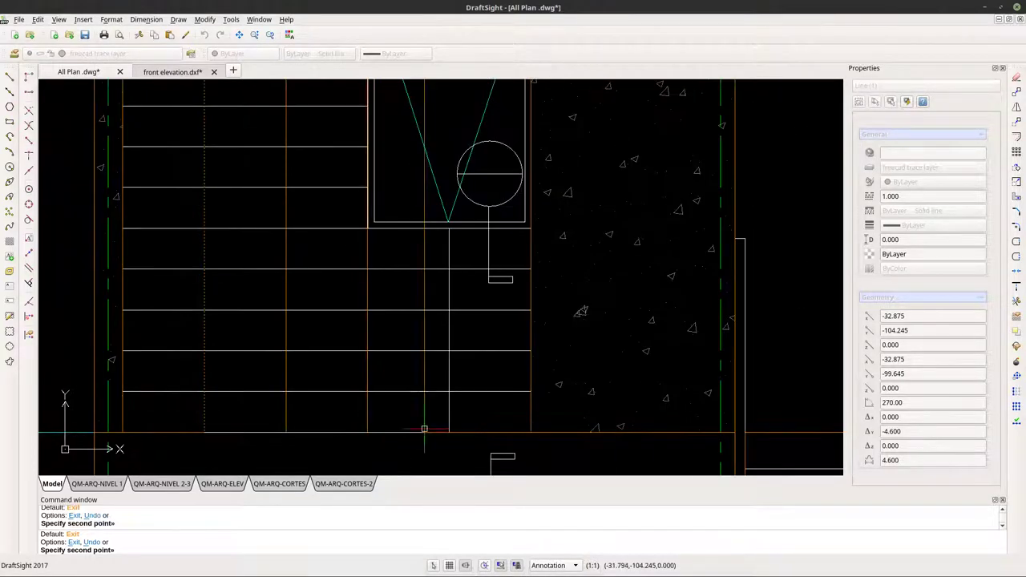
key("Escape")
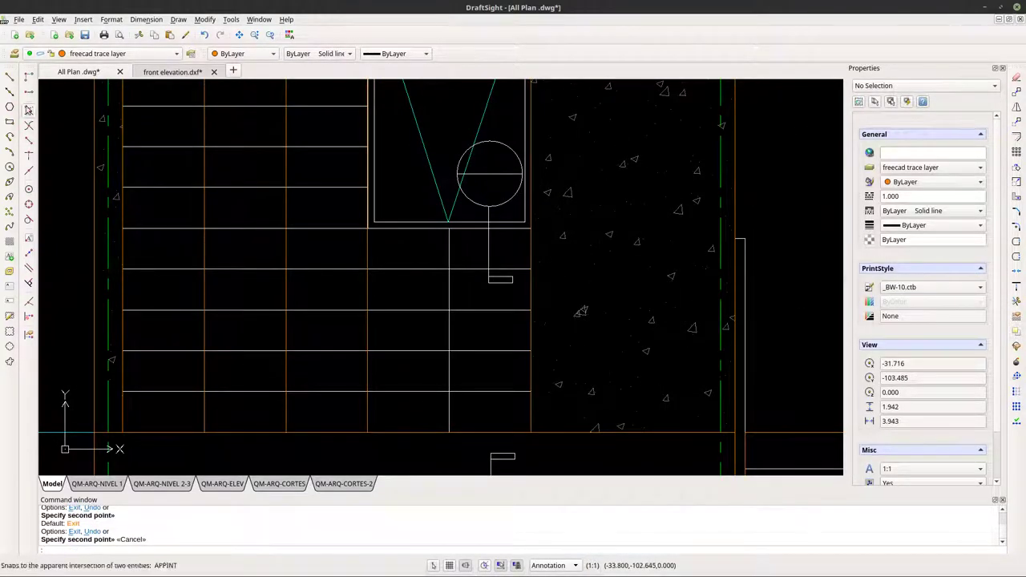
Trace a horizontal tile-joint line from the right grid intersection to the grid's left edge.
left_click(10, 75)
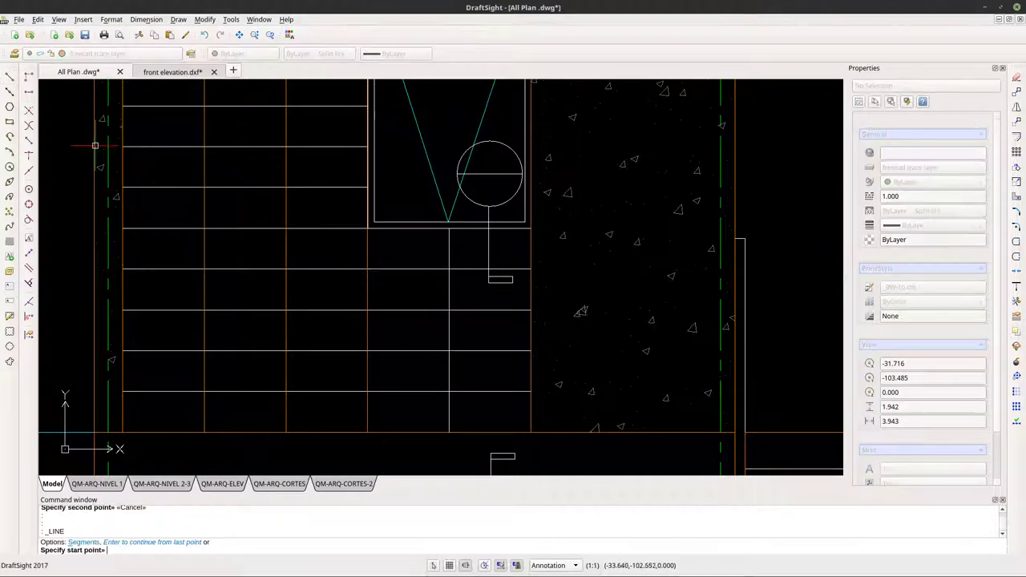
left_click(448, 432)
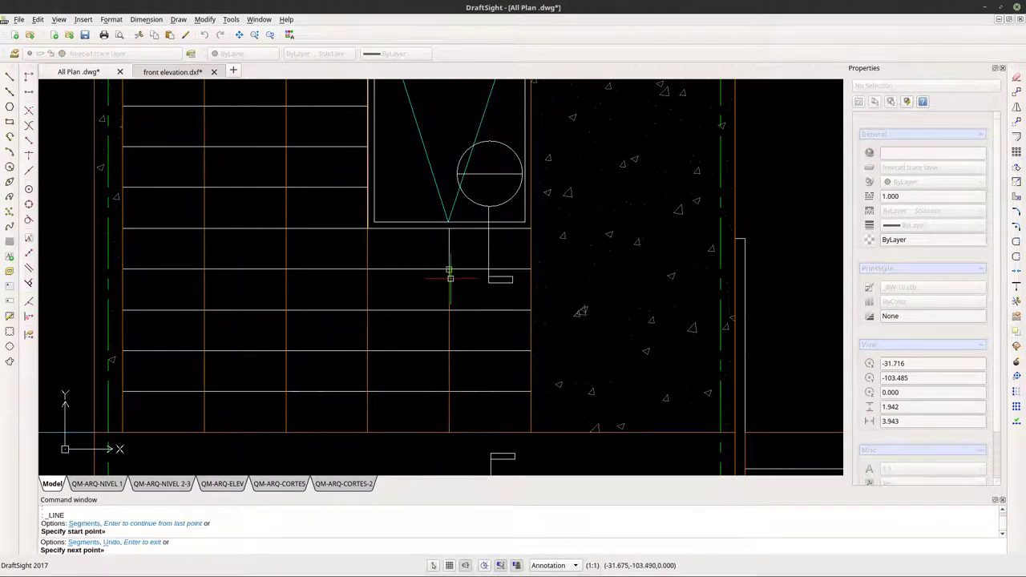
scroll(448, 238, "up", 3)
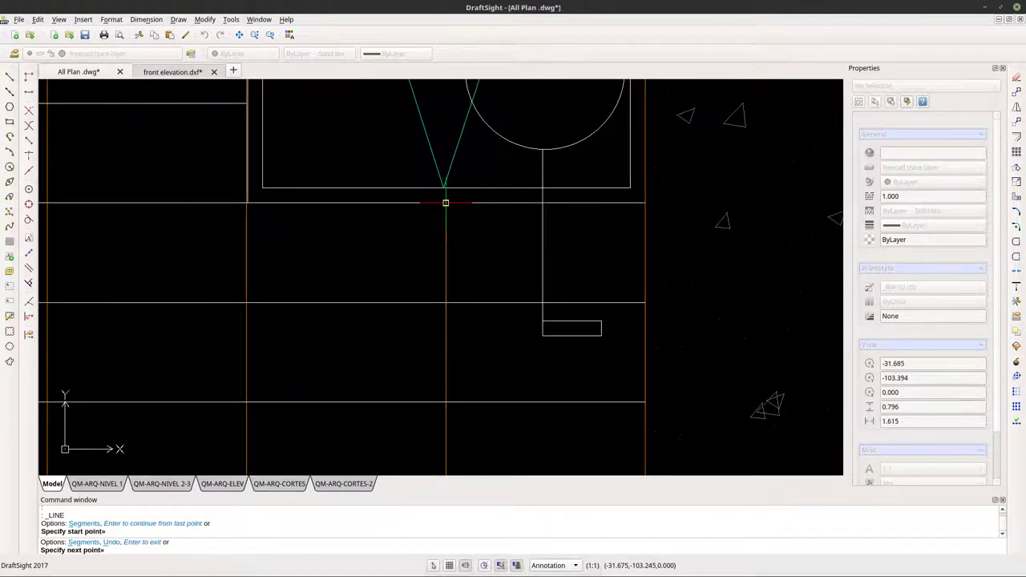
key("Escape")
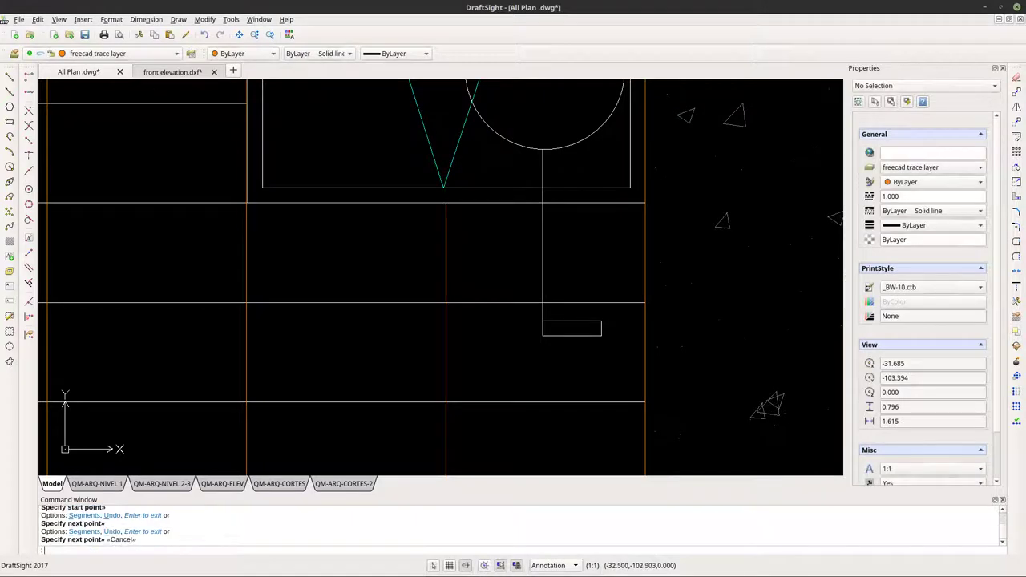
left_click(9, 76)
scroll(506, 337, "down", 3)
scroll(506, 337, "down", 1)
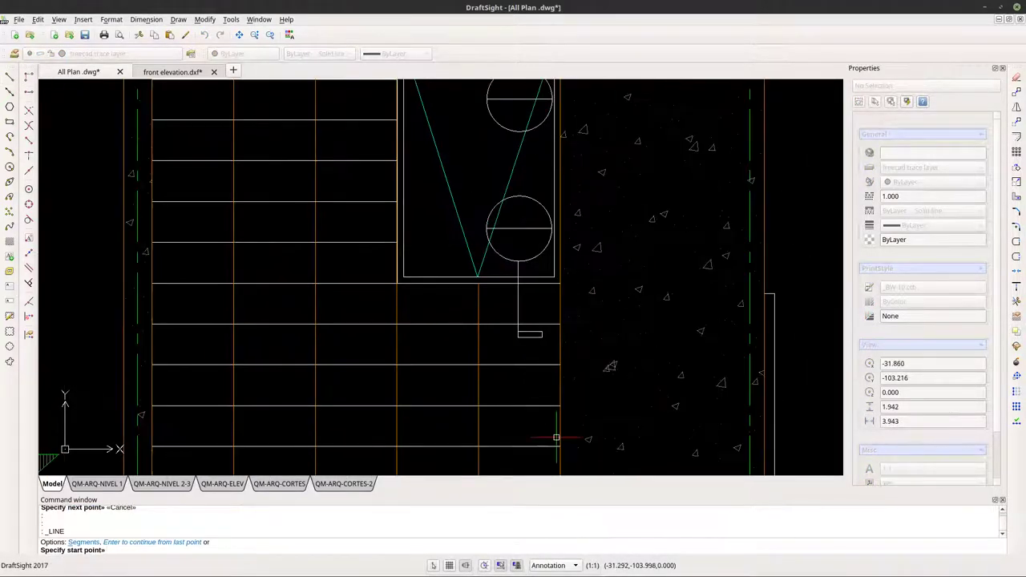
mouse_move(552, 437)
middle_mouse_down()
mouse_move(566, 451)
mouse_move(574, 346)
middle_mouse_up()
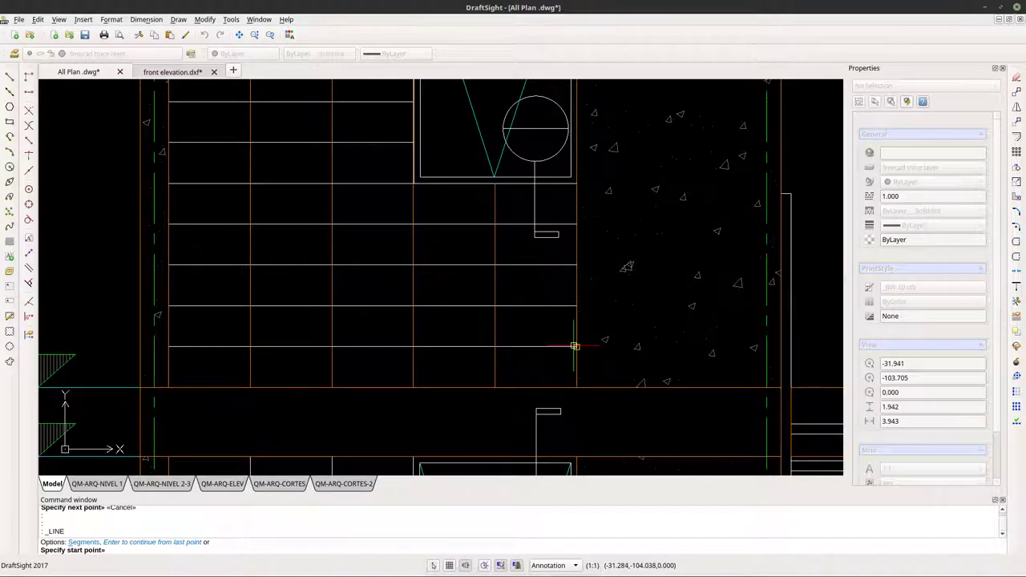
left_click(576, 346)
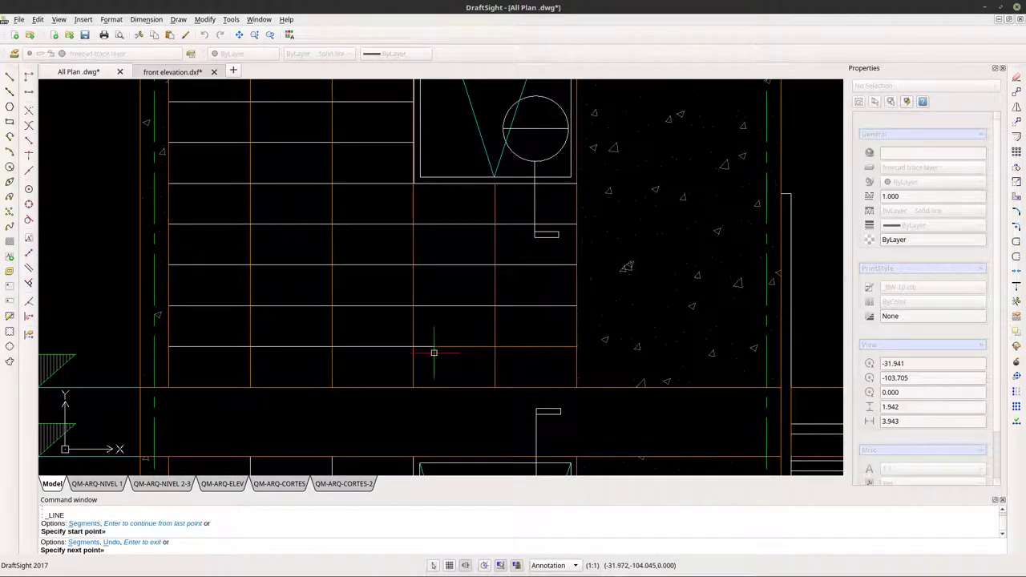
left_click(168, 346)
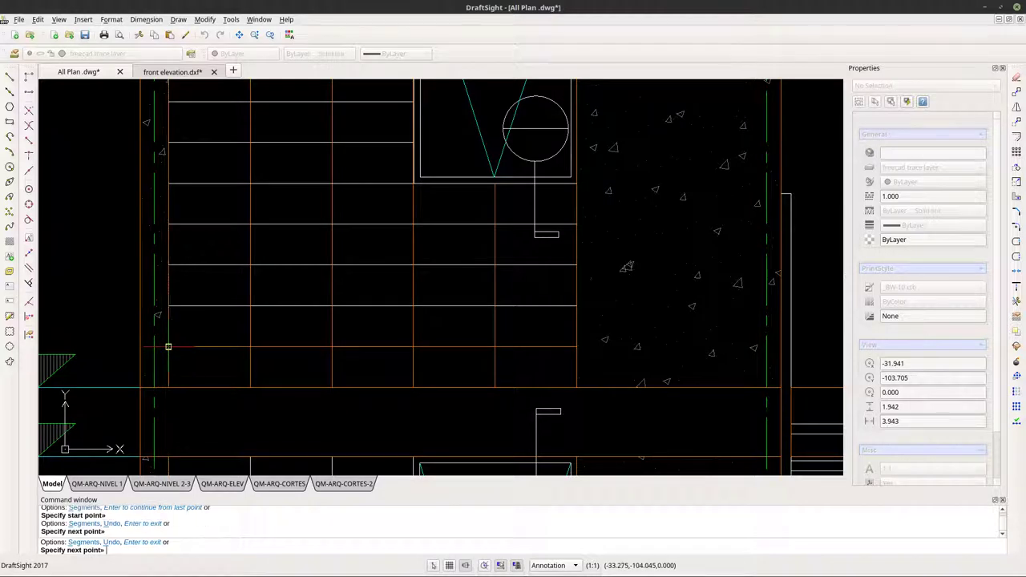
key("Escape")
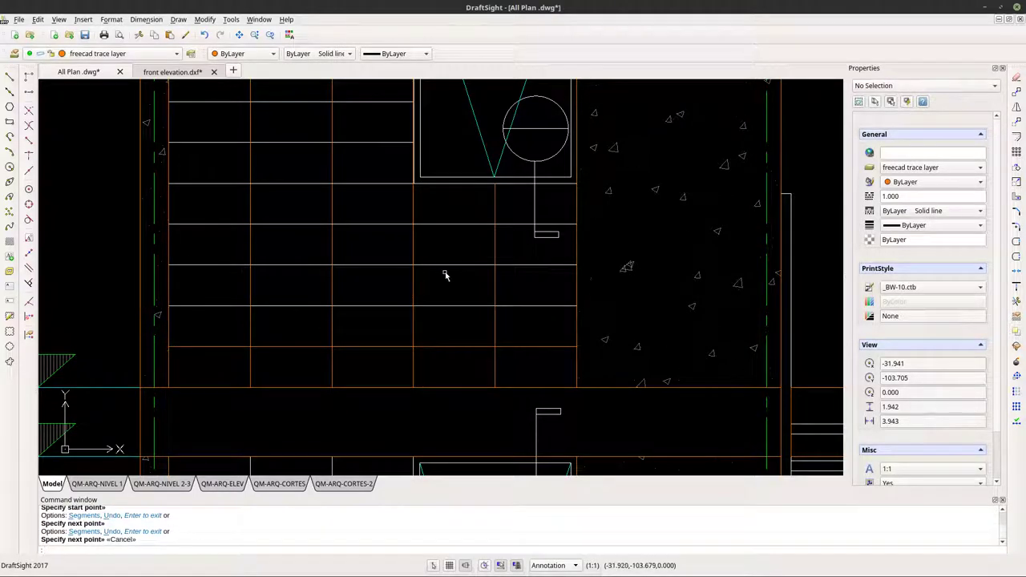
Trace a second horizontal grid line one row higher, from the grid's left edge to its right edge.
left_click(10, 75)
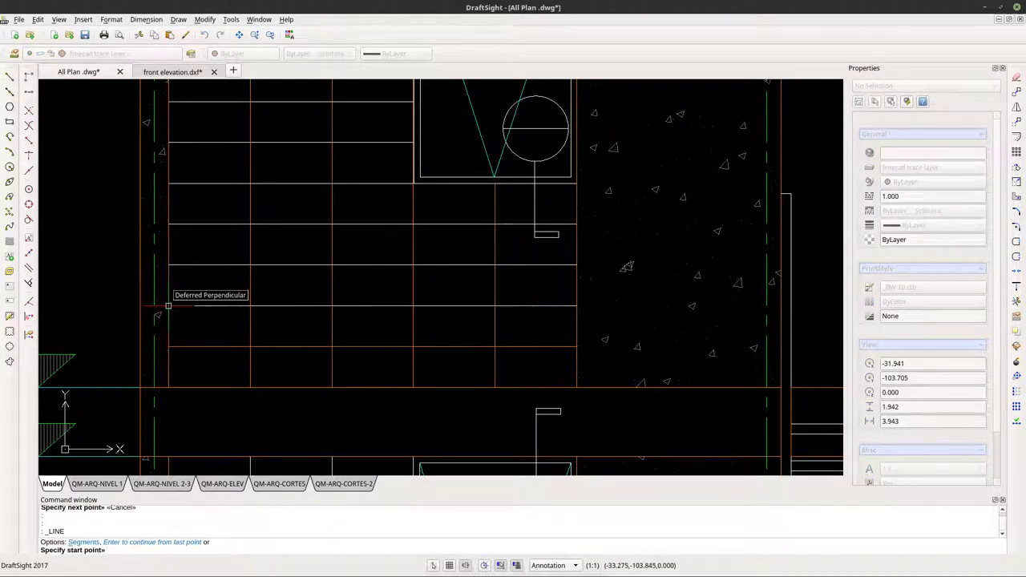
left_click(167, 303)
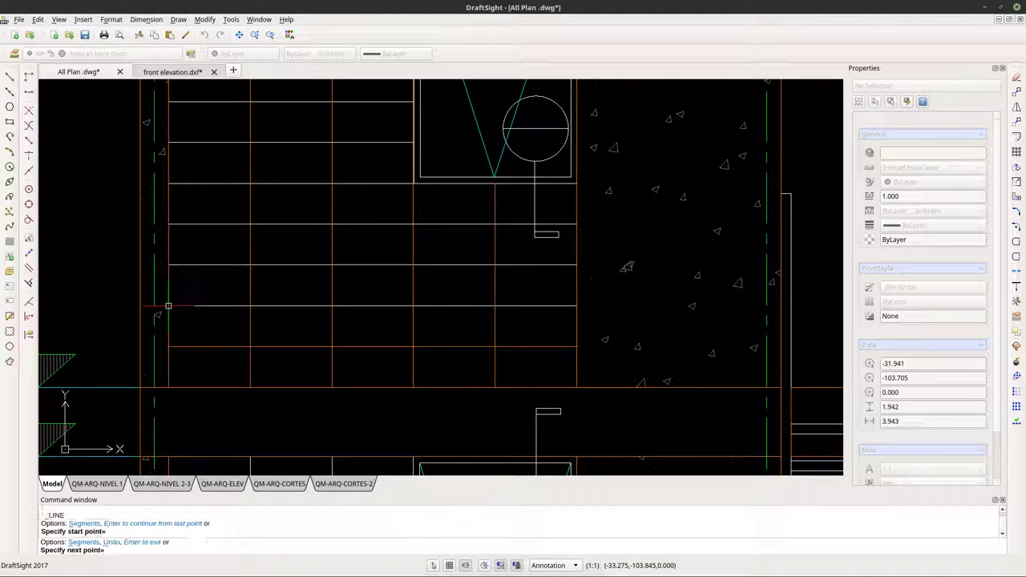
left_click(577, 305)
key("Escape")
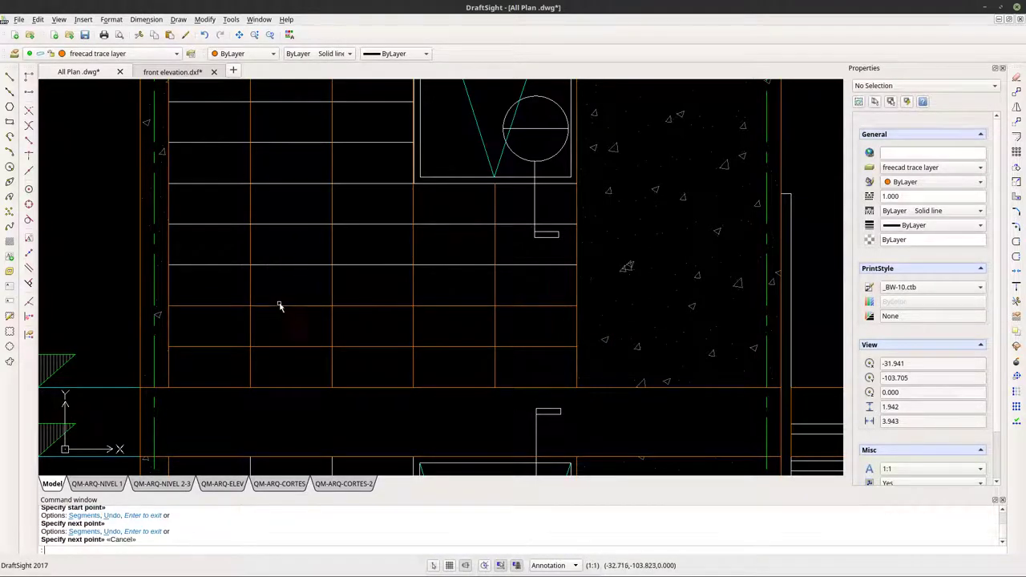
Copy both traced horizontal grid lines from their left endpoint to the next grid row up.
left_click(233, 305)
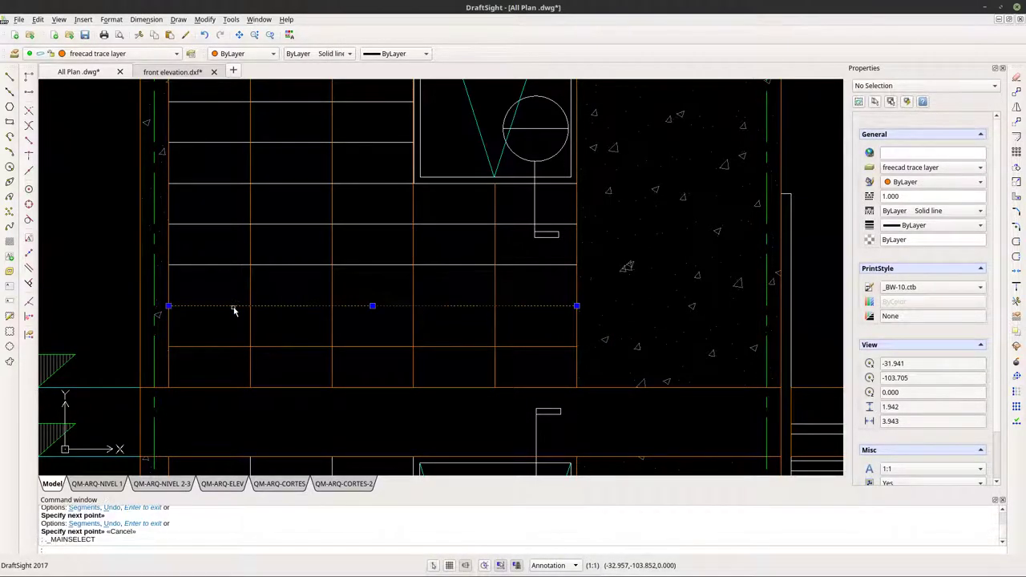
left_click(218, 346)
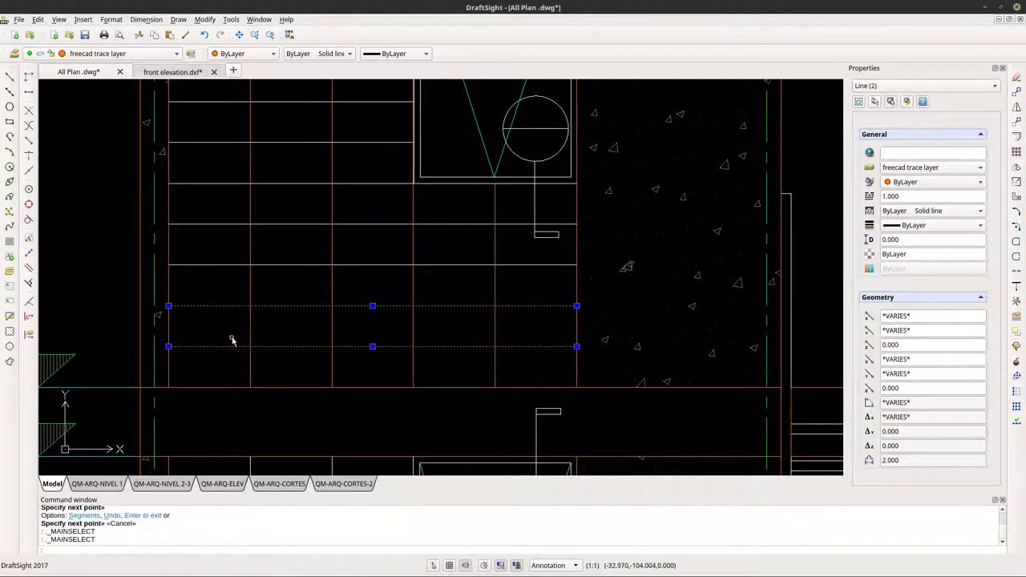
mouse_move(240, 342)
middle_mouse_down()
mouse_move(270, 389)
mouse_move(266, 422)
middle_mouse_up()
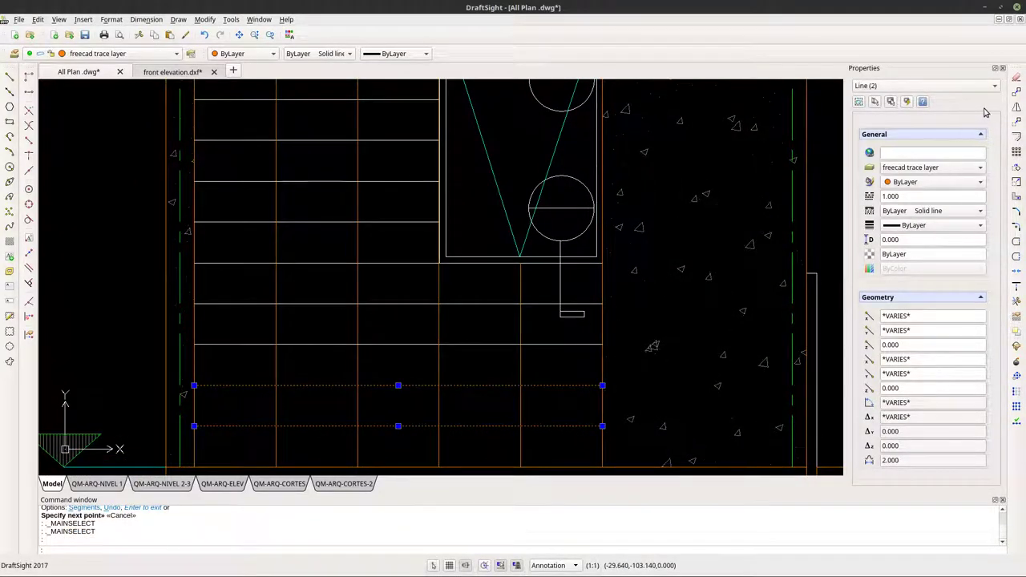
left_click(1016, 92)
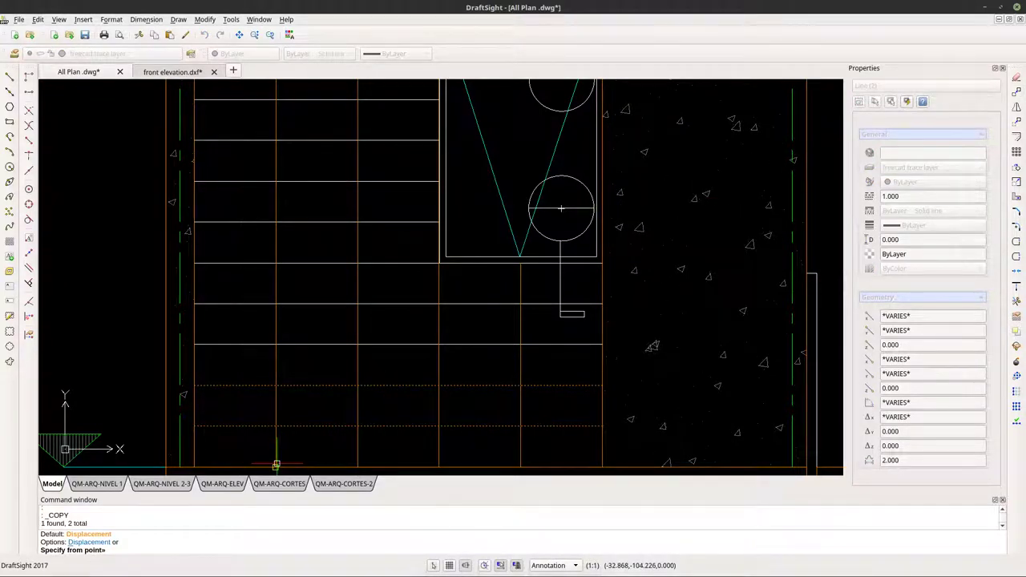
left_click(194, 426)
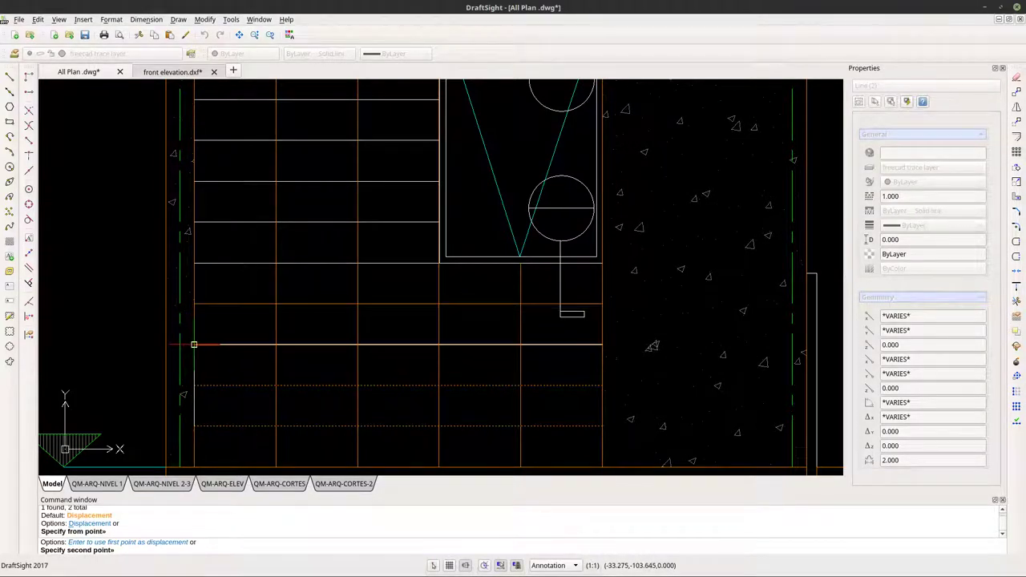
scroll(194, 345, "up", 5)
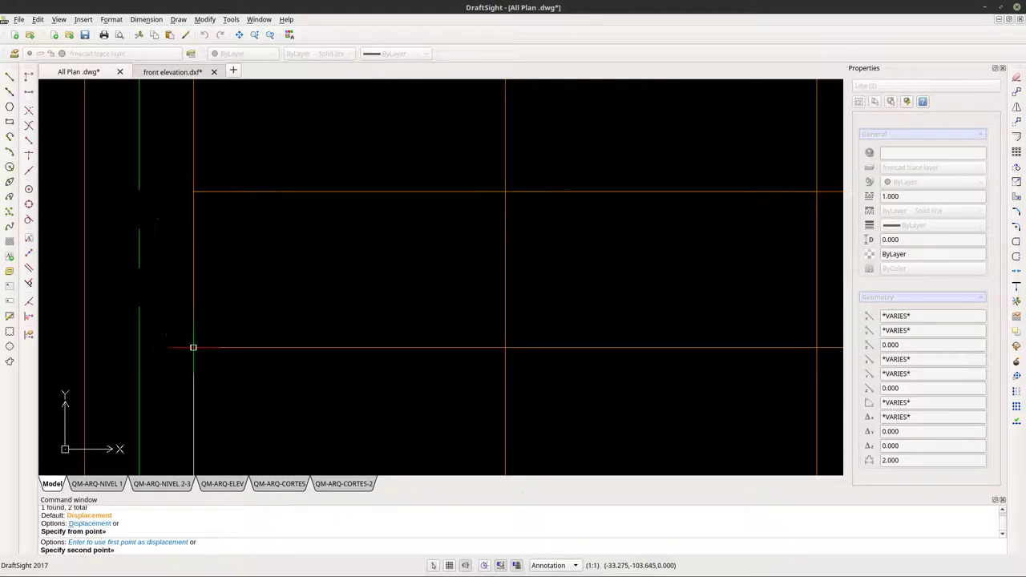
left_click(192, 346)
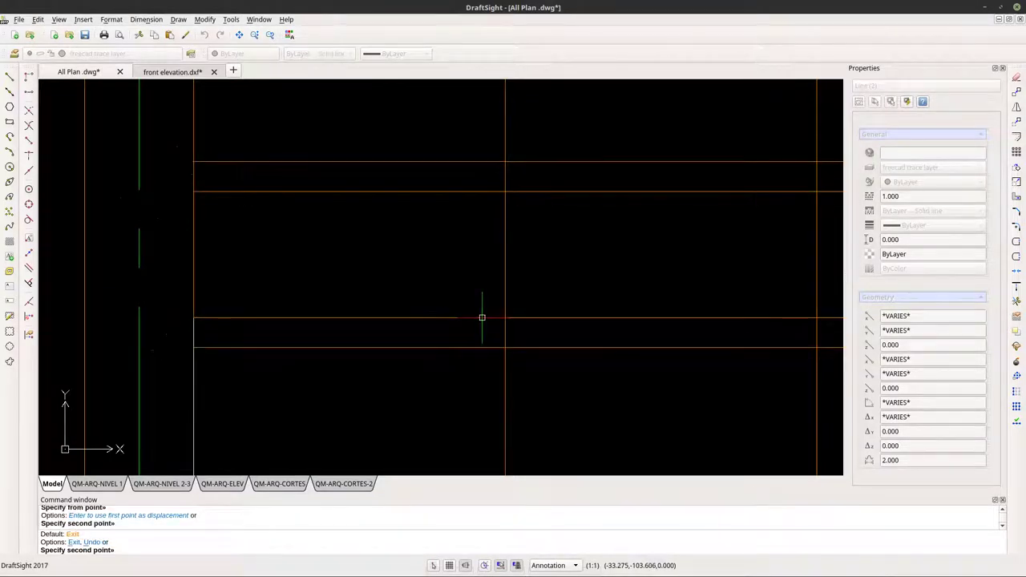
scroll(534, 328, "down", 4)
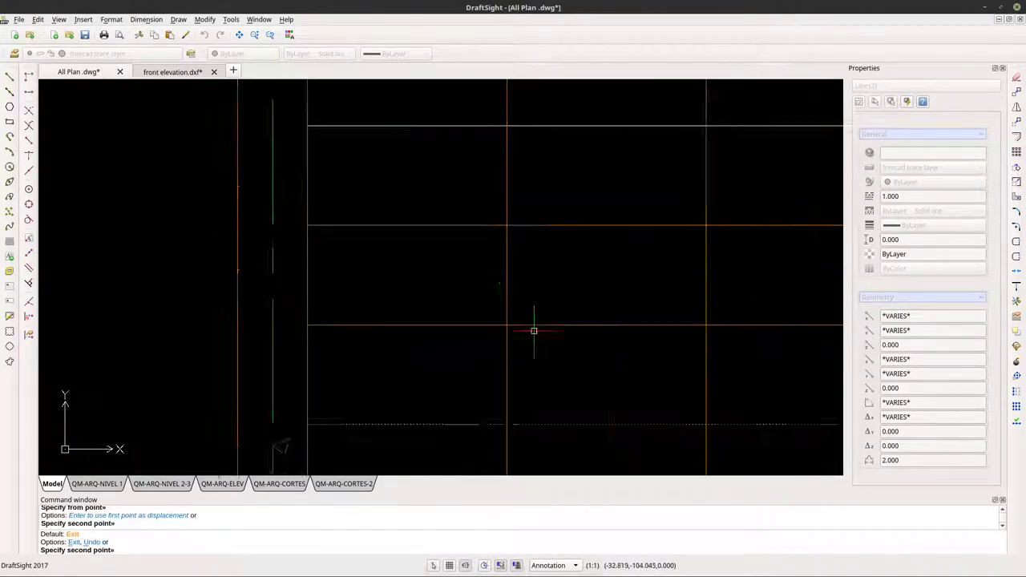
mouse_move(525, 328)
middle_mouse_down()
mouse_move(461, 308)
mouse_move(350, 305)
middle_mouse_up()
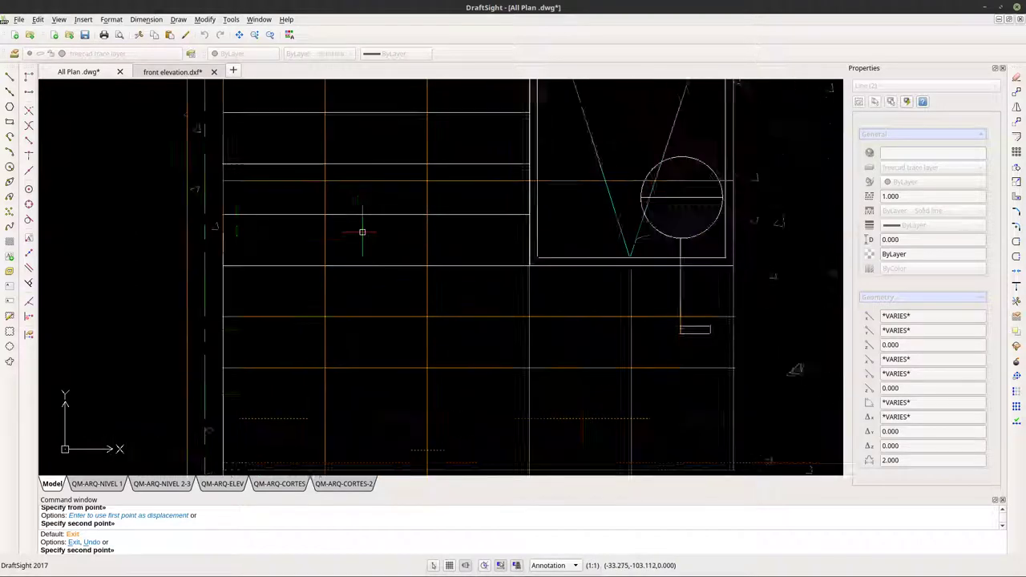
scroll(351, 270, "up", 4)
key("Escape")
key("Escape")
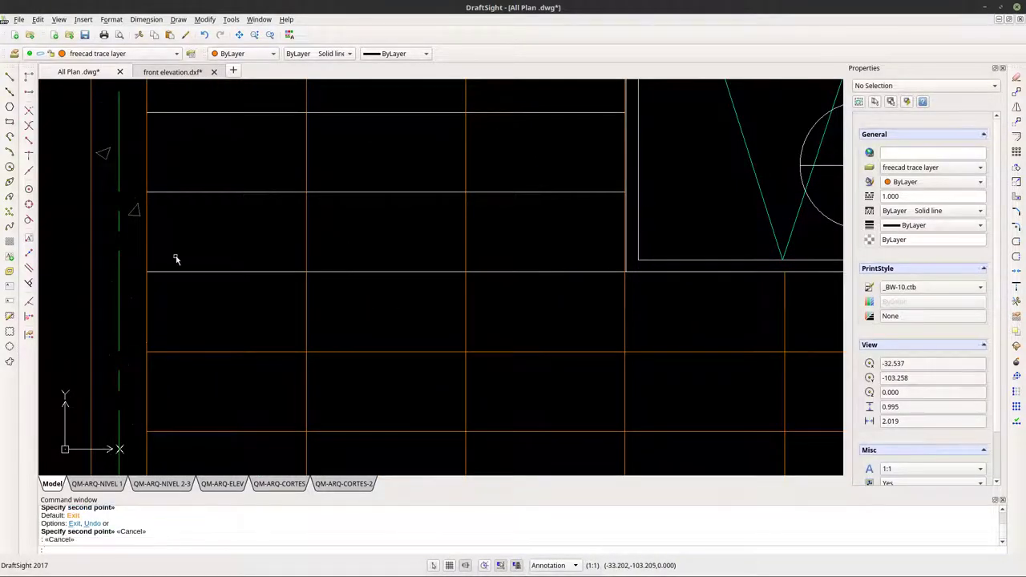
scroll(660, 281, "up", 8)
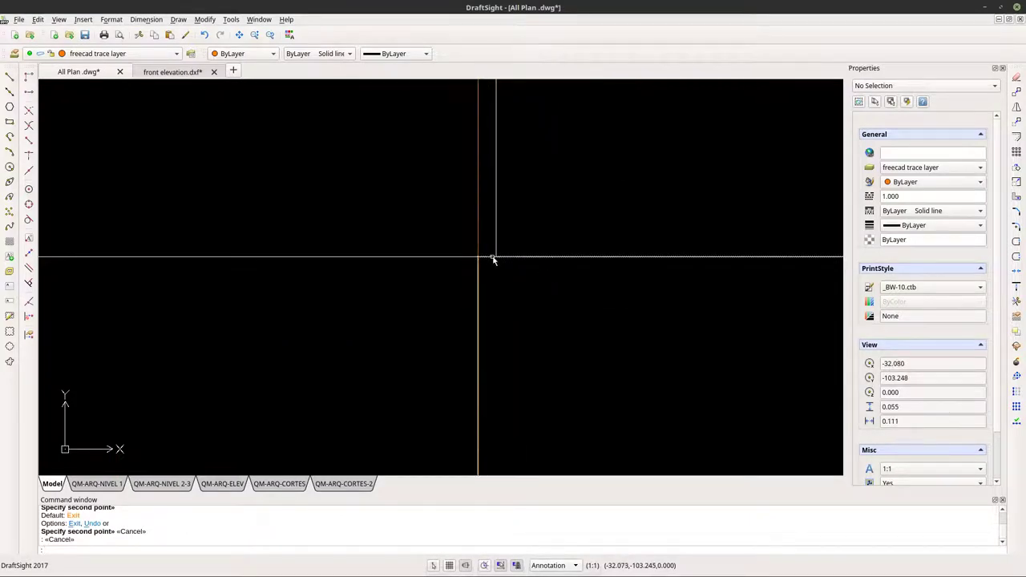
scroll(488, 257, "down", 10)
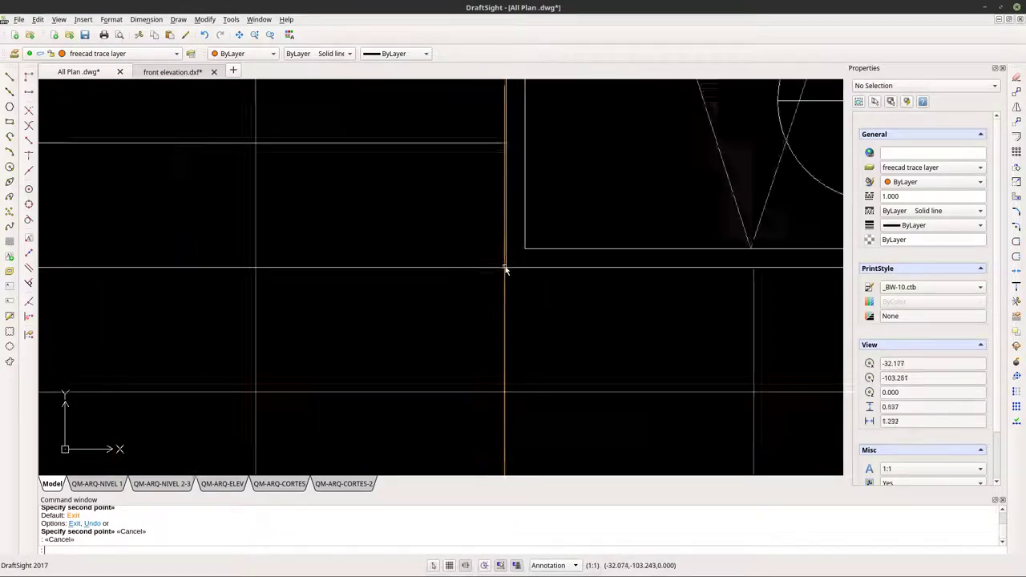
Trace a horizontal tile line from a lower grid intersection to the panel's left edge.
left_click(10, 77)
scroll(479, 242, "up", 1)
scroll(478, 242, "up", 3)
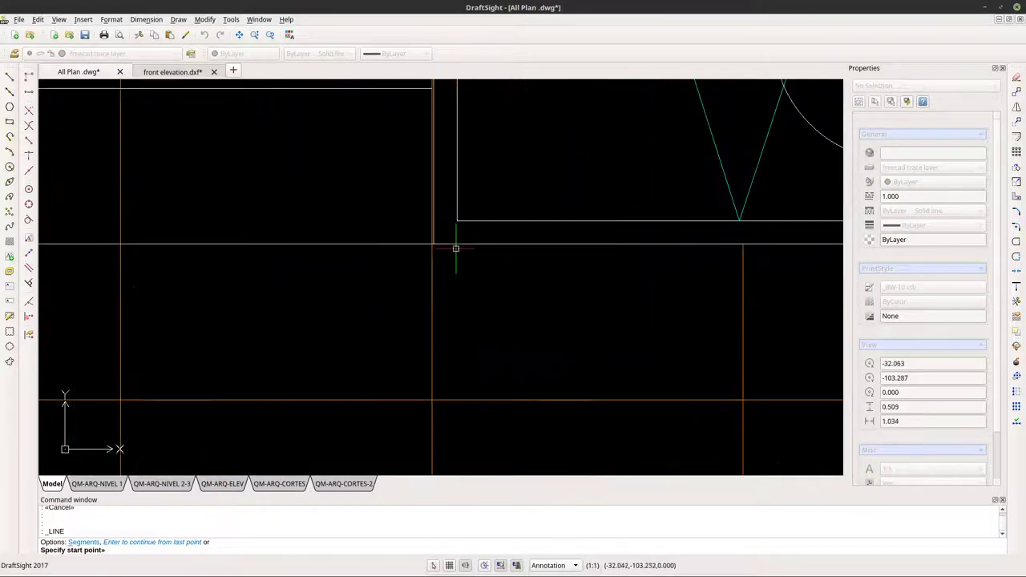
scroll(435, 248, "up", 5)
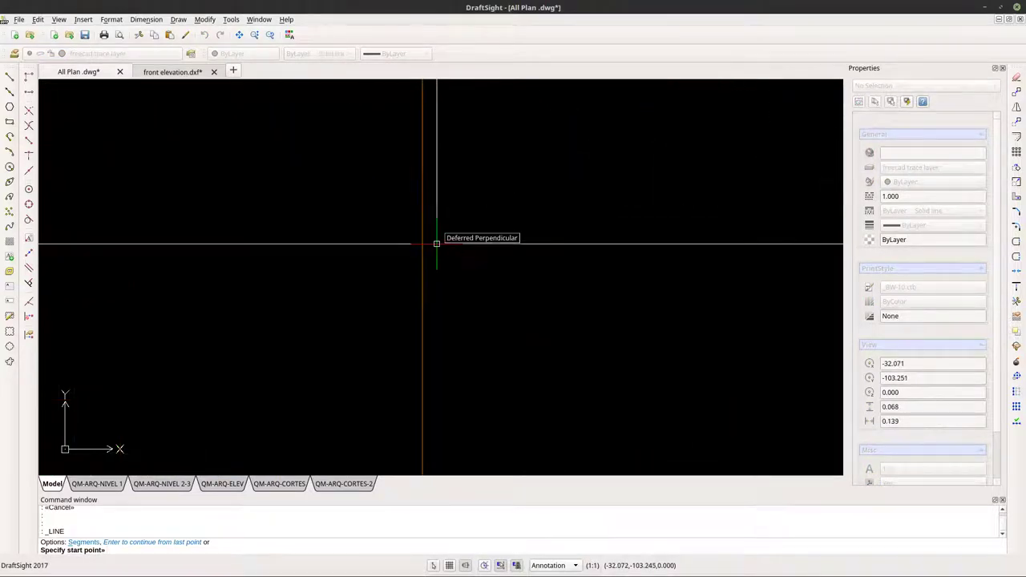
scroll(436, 243, "down", 2)
middle_click_drag(444, 252, 487, 428)
scroll(465, 378, "down", 3)
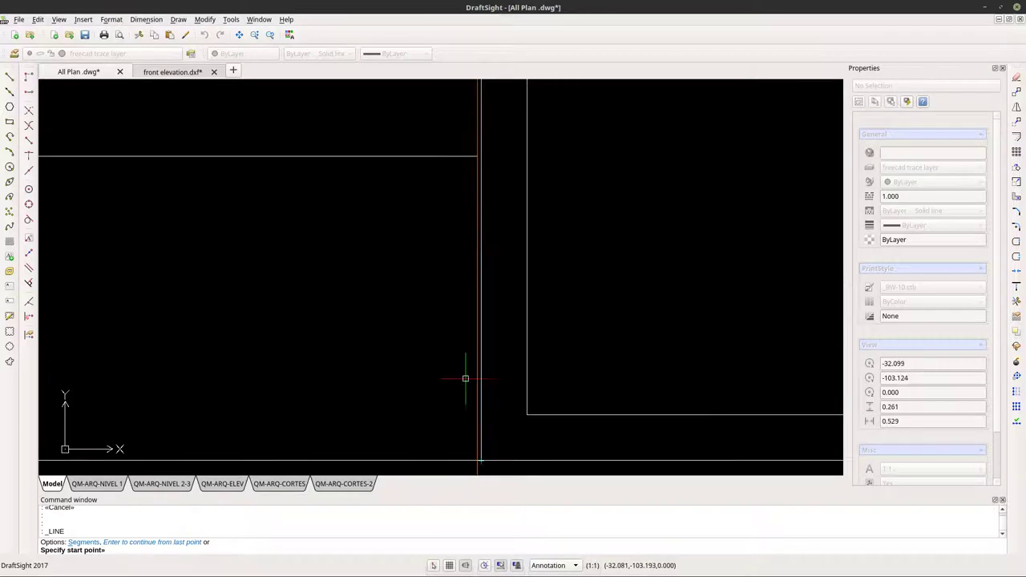
scroll(465, 445, "up", 5)
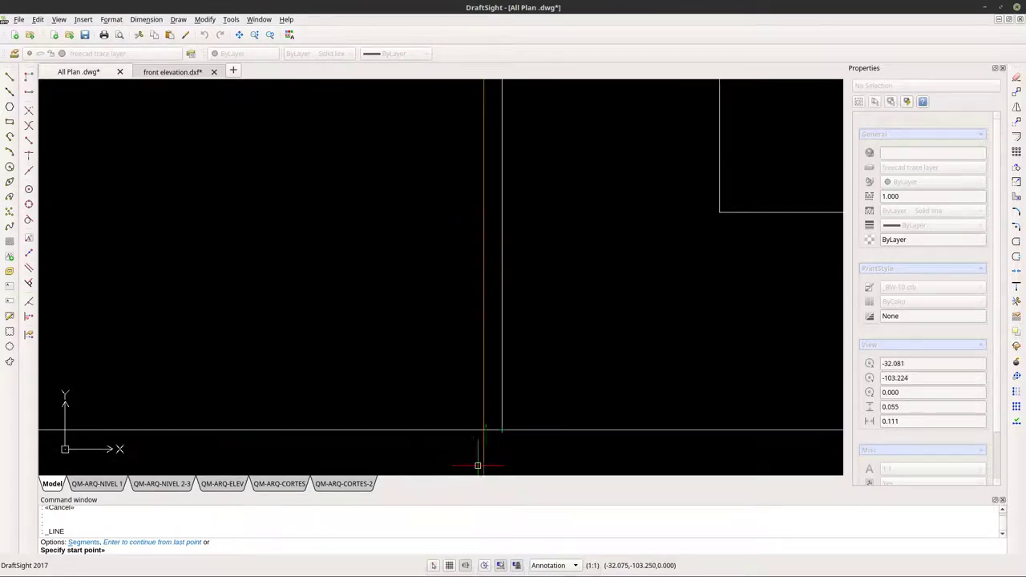
left_click(501, 430)
scroll(505, 427, "down", 9)
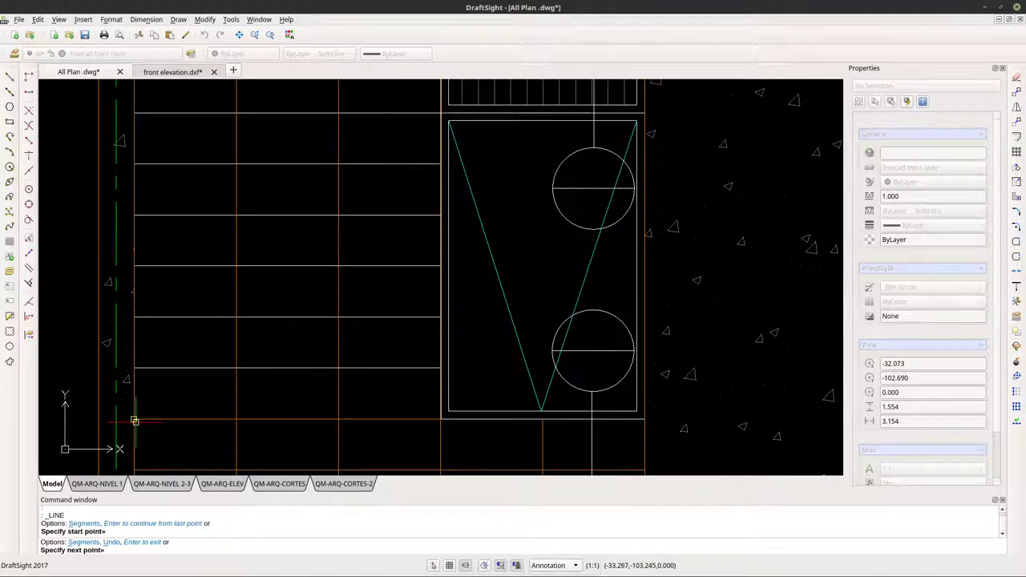
left_click(138, 419)
key("Escape")
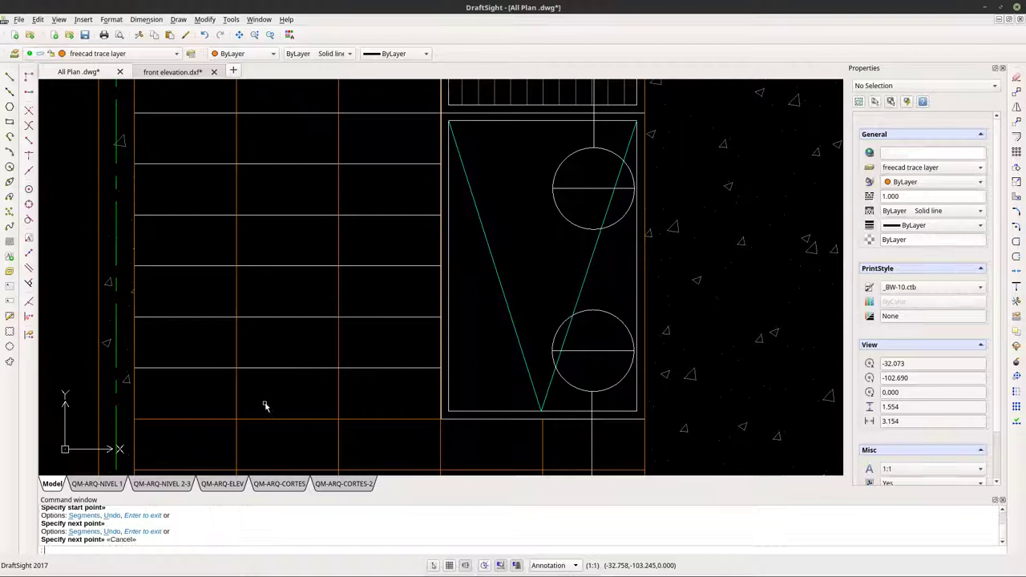
Trace two more horizontal tile lines from the grid's left edge to the tile panel's right edge.
left_click(10, 78)
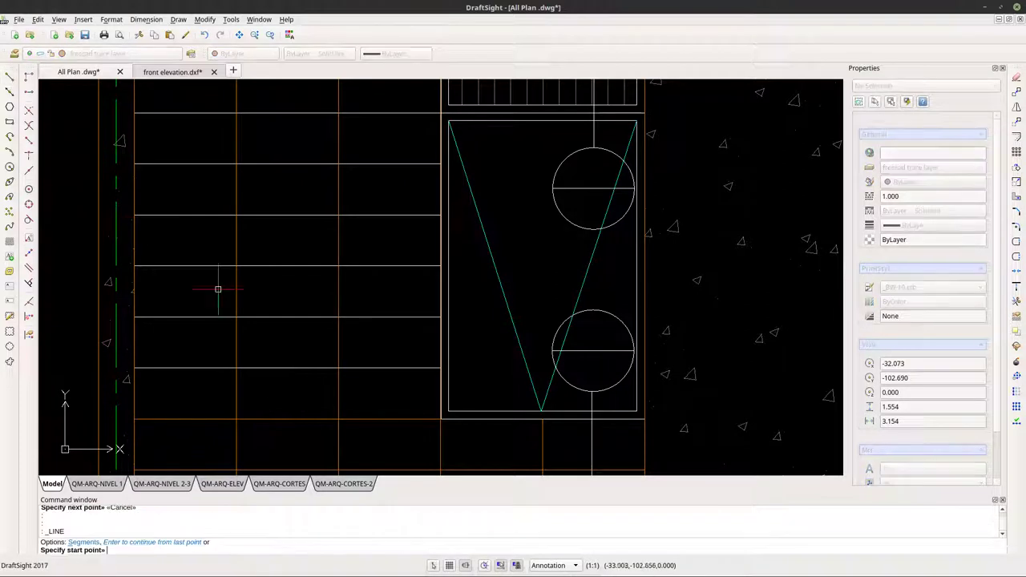
left_click(134, 367)
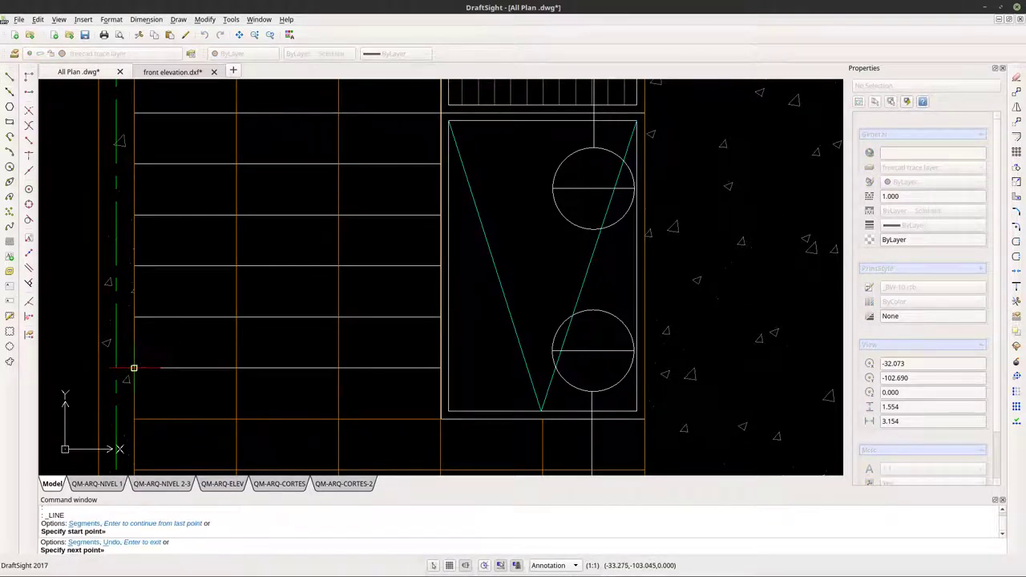
left_click(440, 368)
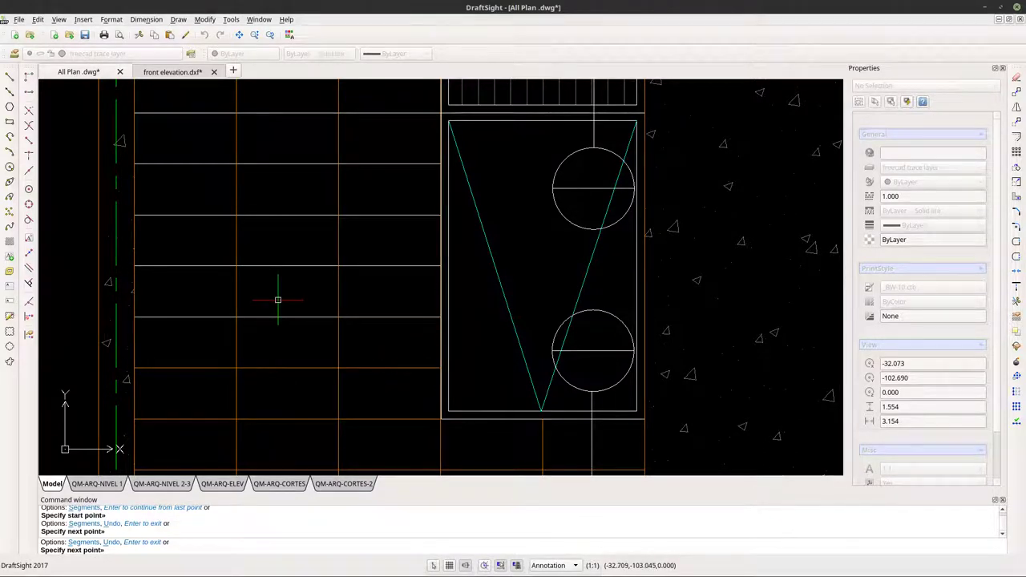
left_click(10, 76)
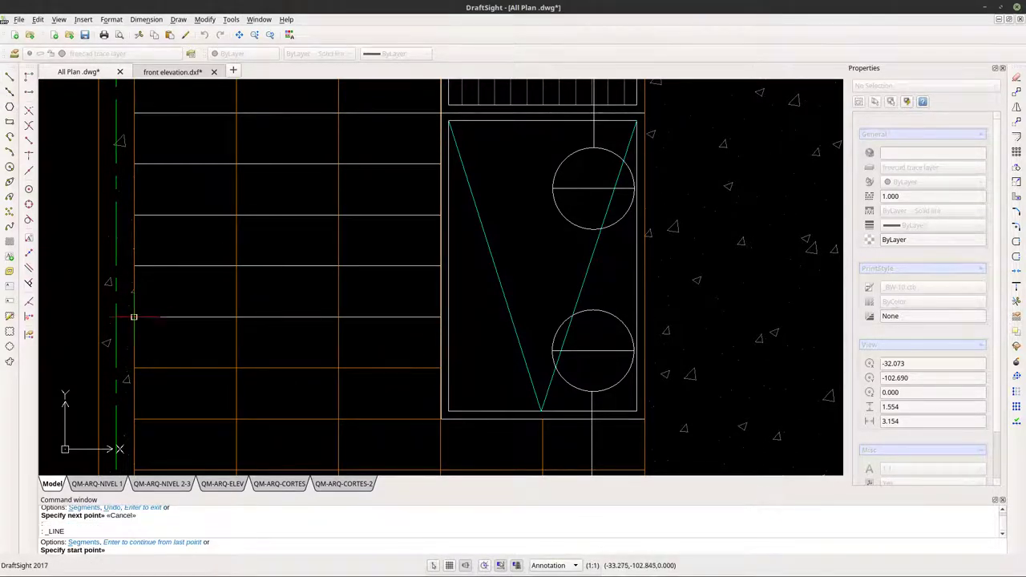
key("Escape")
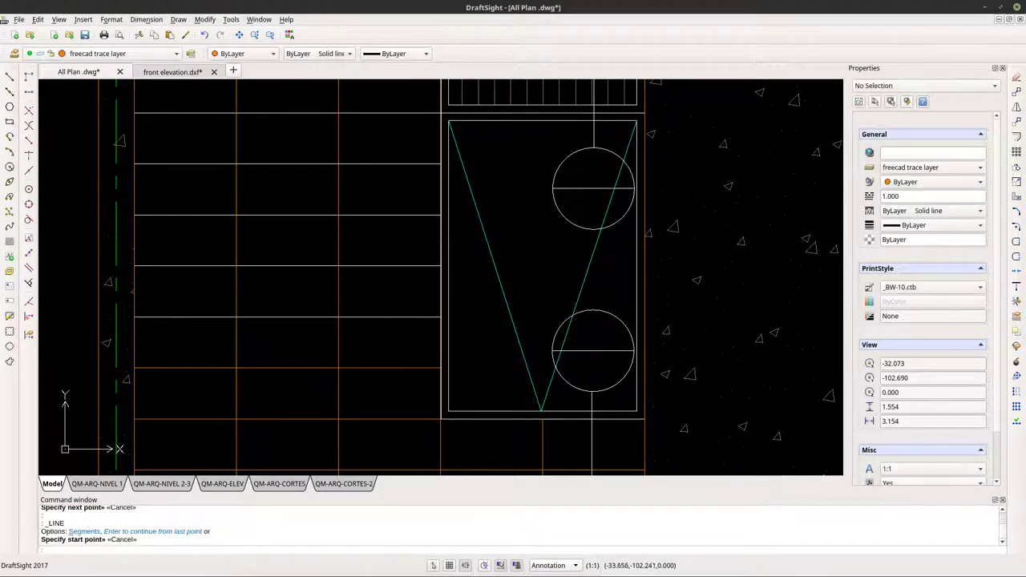
left_click(10, 76)
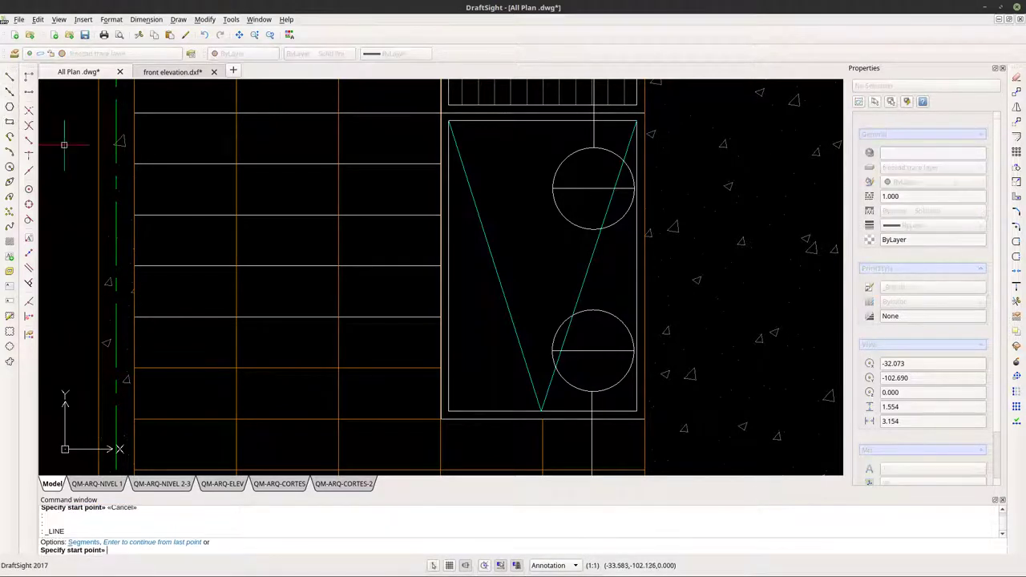
left_click(134, 316)
scroll(436, 314, "up", 4)
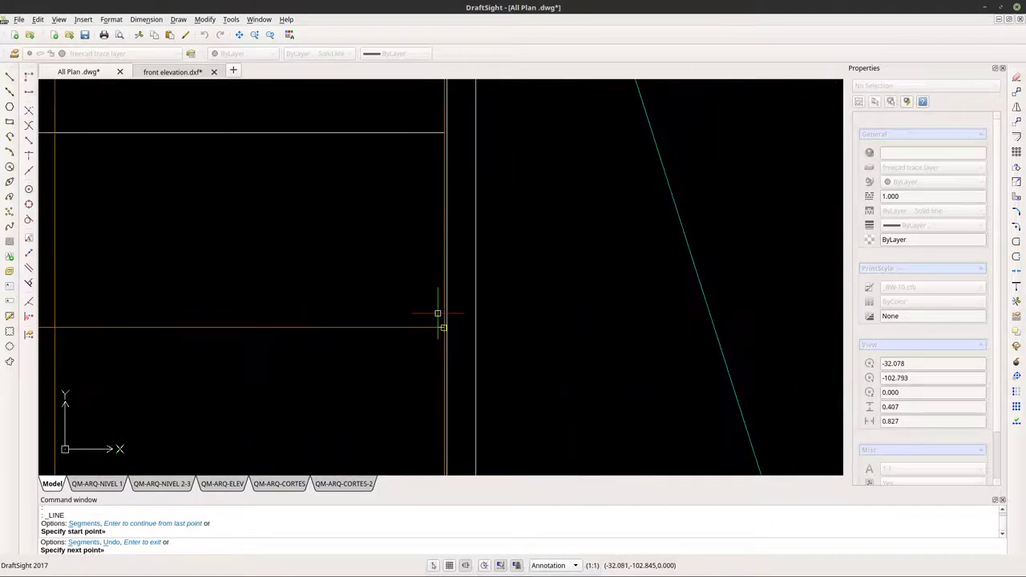
left_click(443, 327)
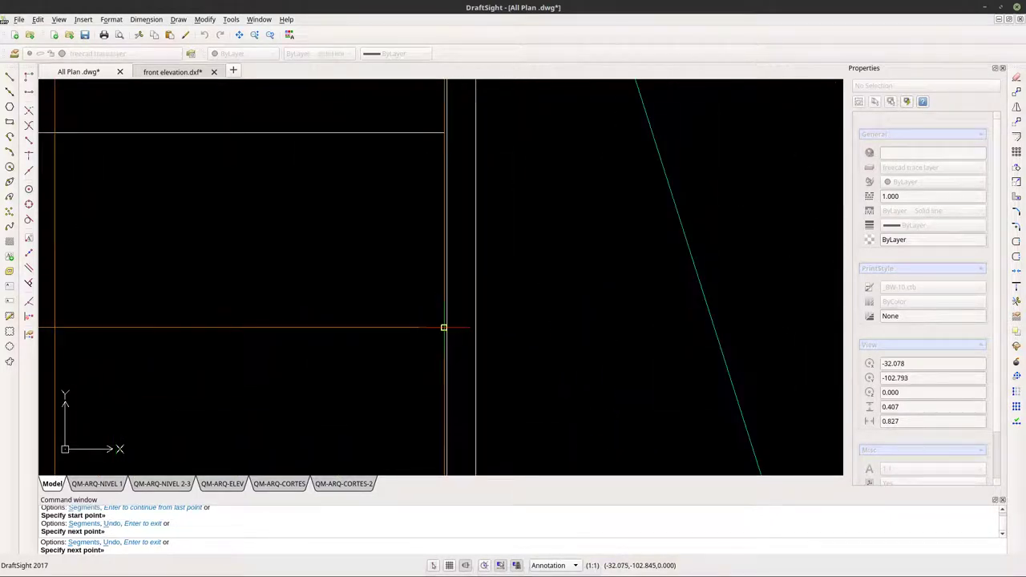
scroll(421, 356, "down", 3)
key("Escape")
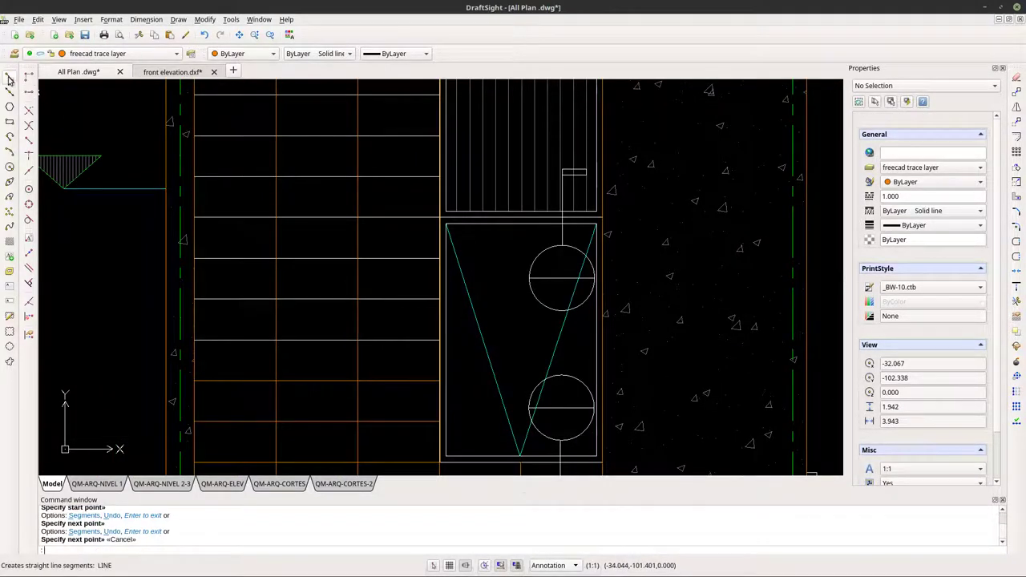
Trace a longer horizontal line across the panel from its left edge to its right edge.
left_click(9, 76)
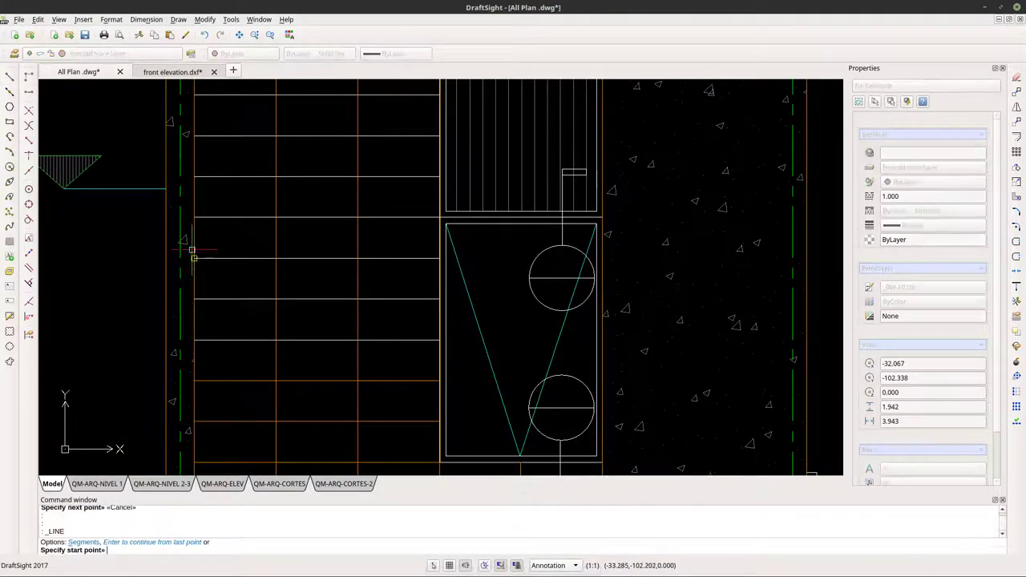
left_click(194, 340)
scroll(439, 337, "up", 5)
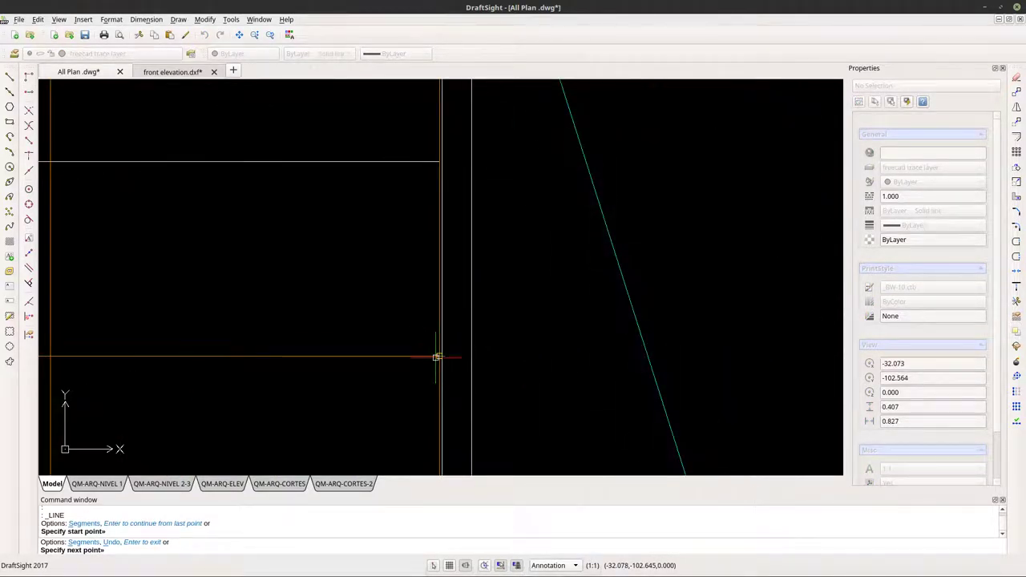
key("Escape")
scroll(401, 318, "down", 4)
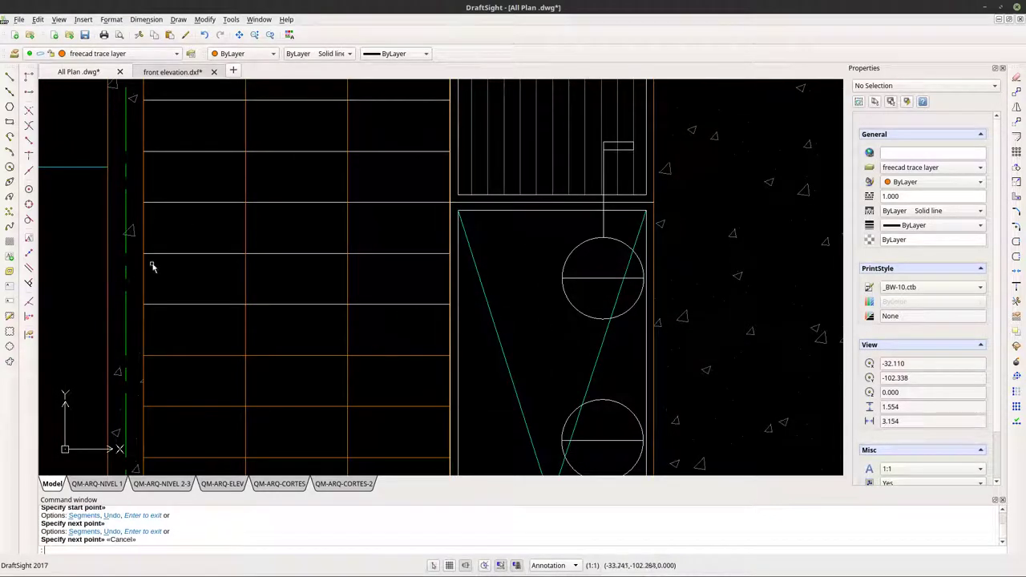
left_click(9, 76)
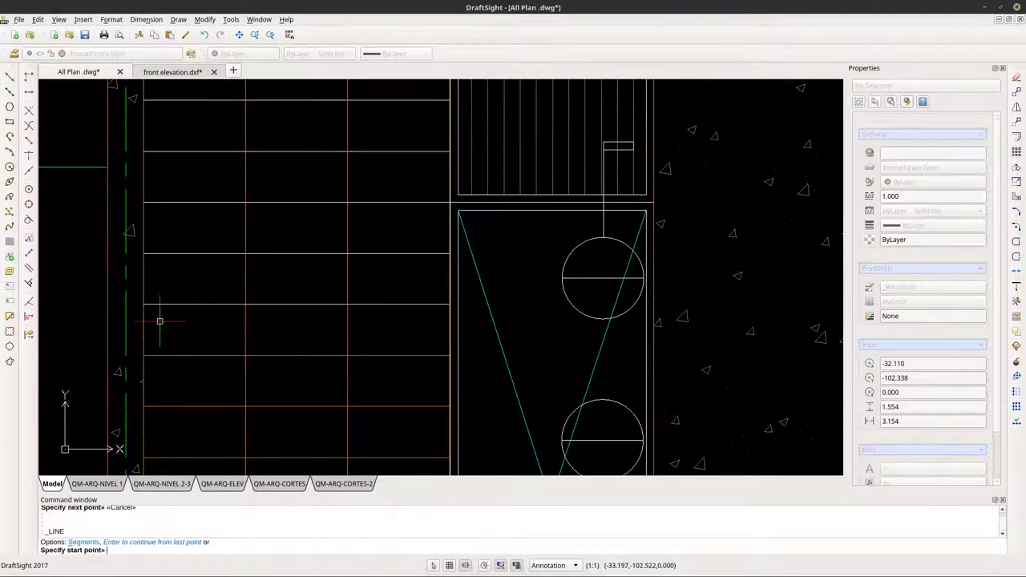
scroll(154, 307, "up", 2)
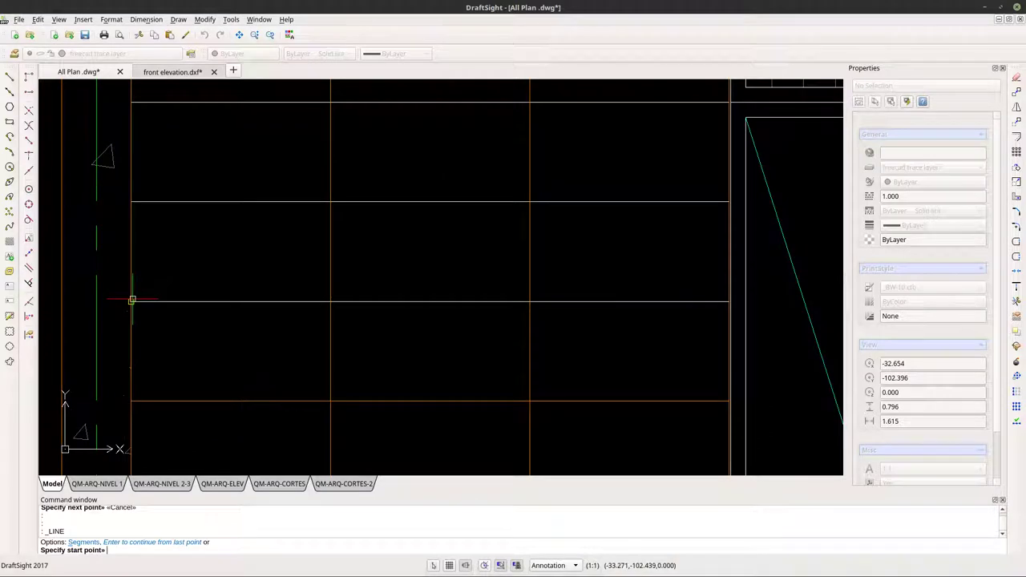
left_click(131, 301)
scroll(726, 303, "up", 3)
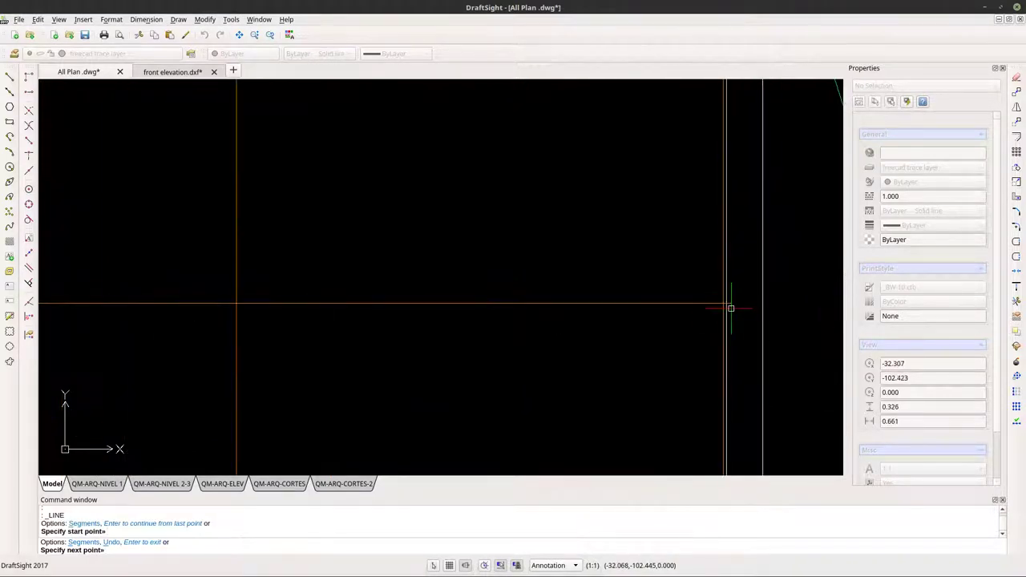
left_click(721, 301)
scroll(561, 313, "down", 3)
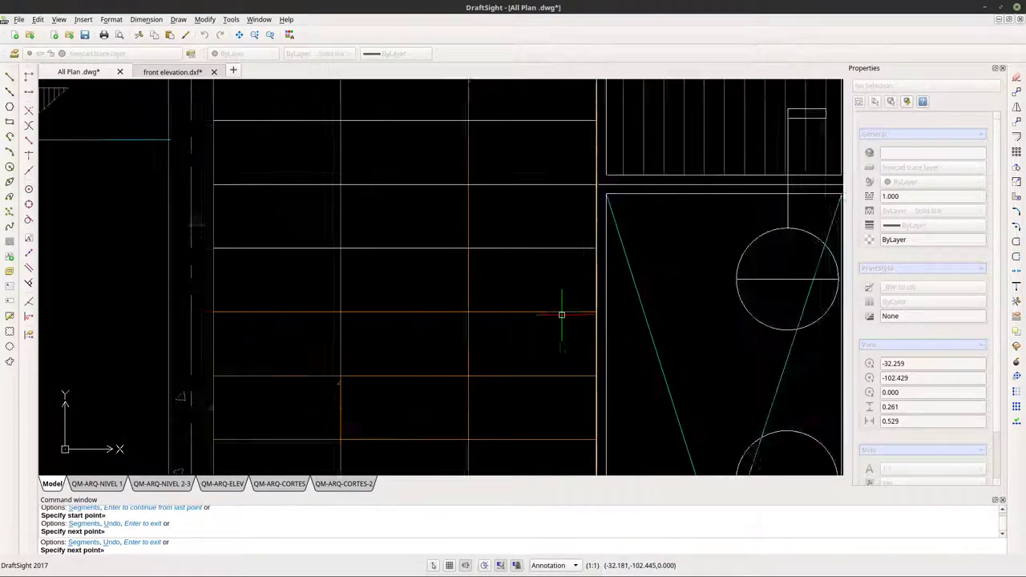
key("Escape")
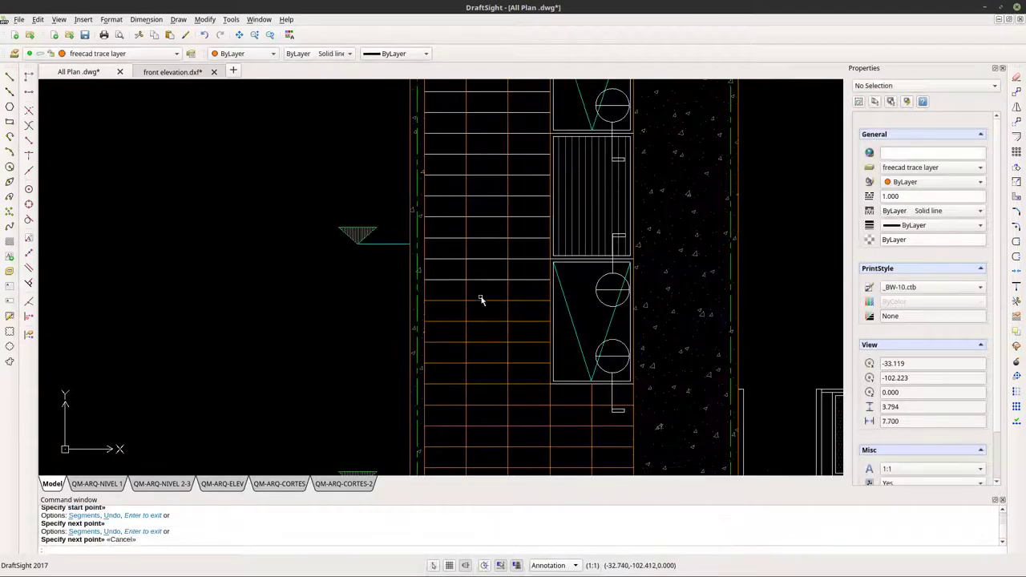
Copy three traced tile lines from a line end to two higher positions up the panel.
left_click(484, 301)
left_click(488, 321)
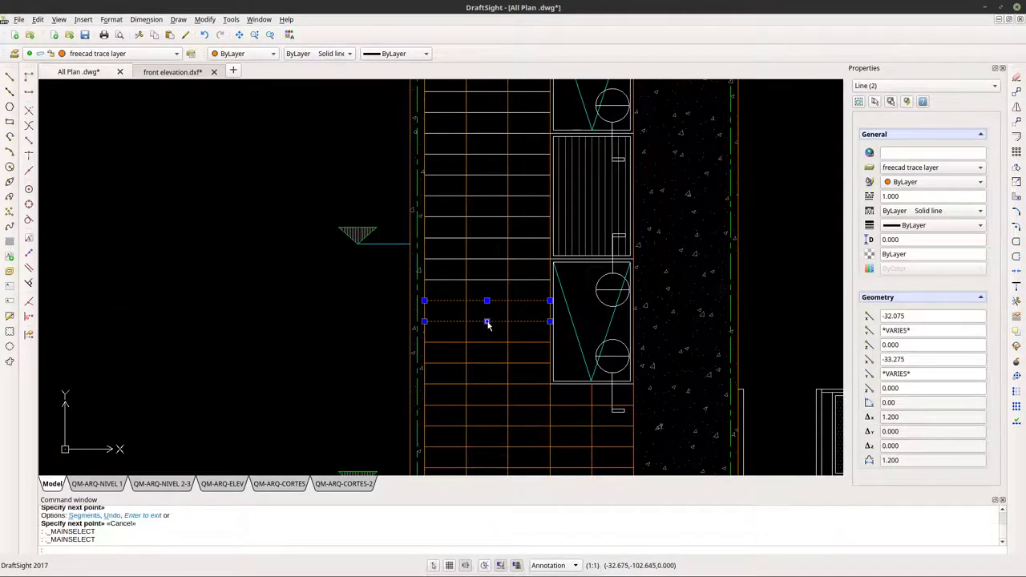
left_click(488, 342)
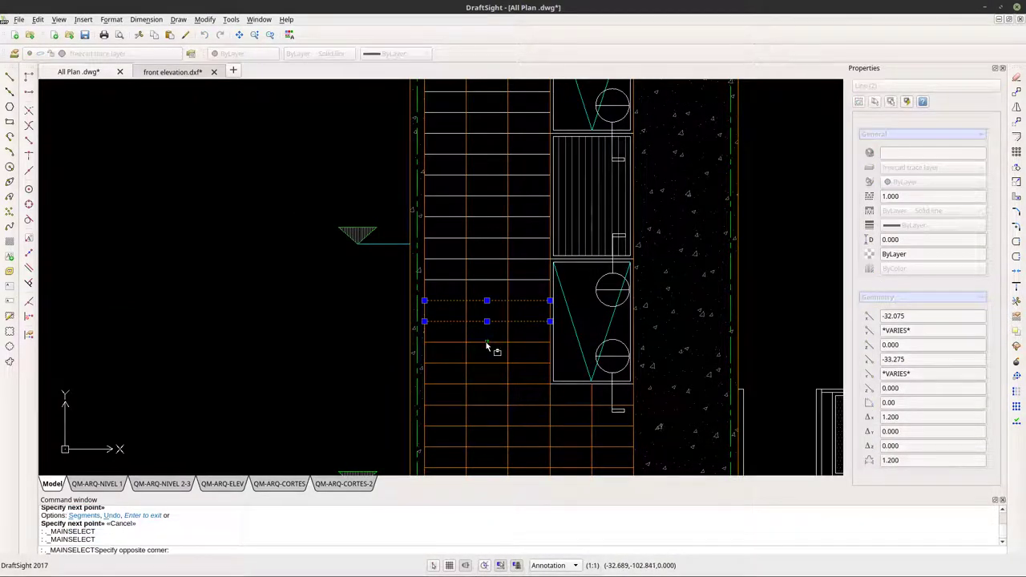
key("Escape")
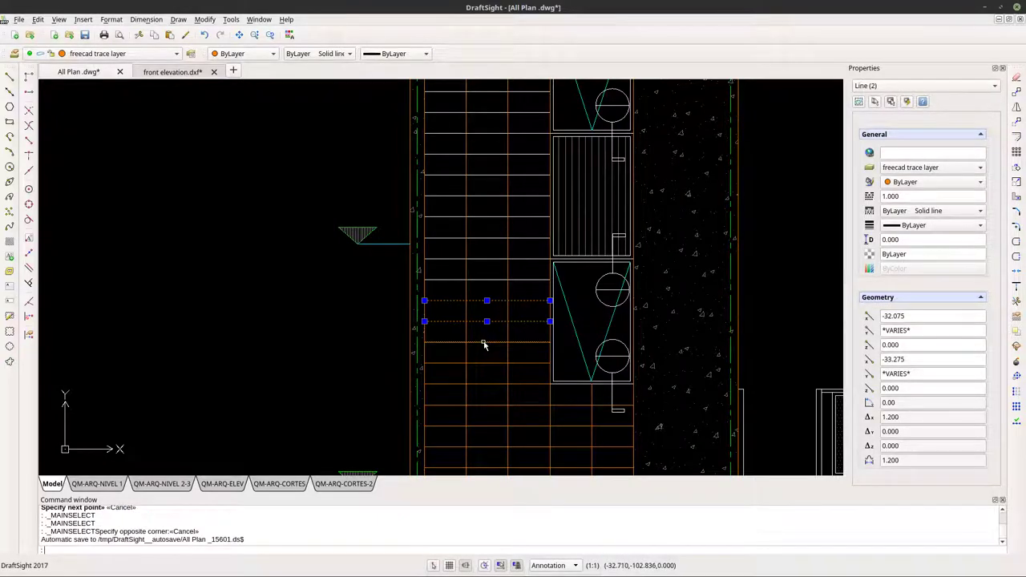
left_click(485, 342)
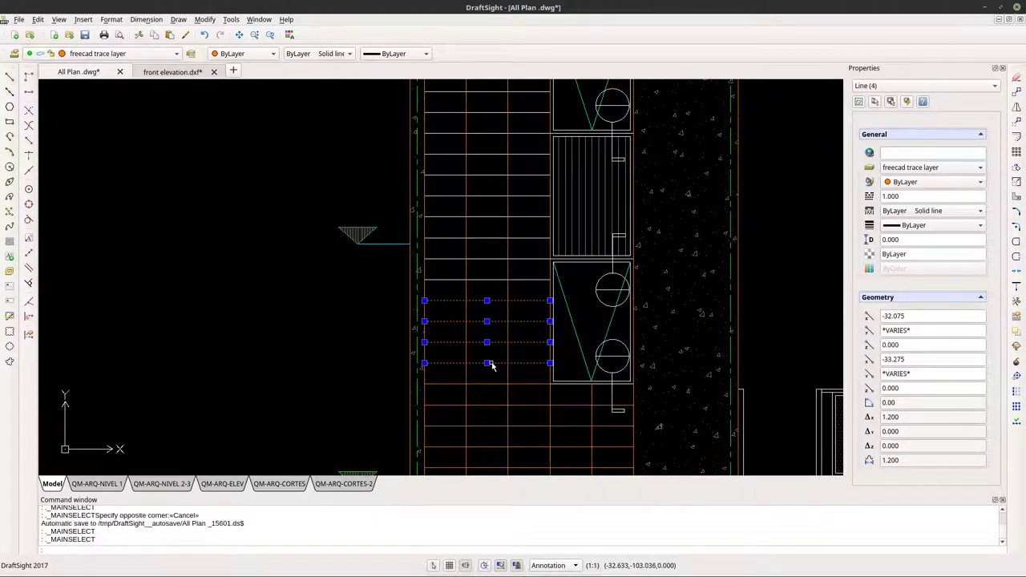
mouse_move(483, 337)
middle_mouse_down()
mouse_move(462, 358)
mouse_move(463, 406)
middle_mouse_up()
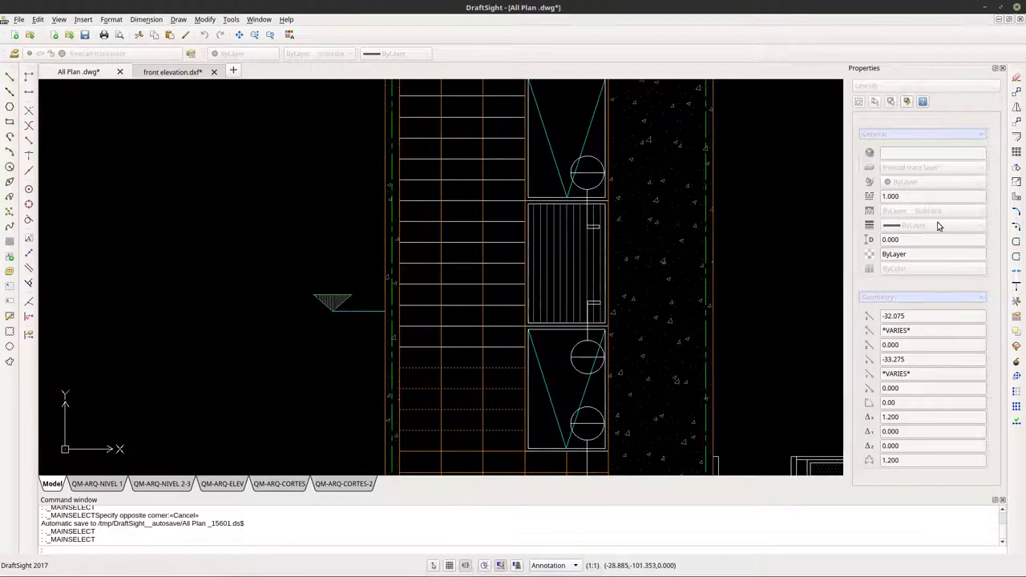
left_click(1016, 92)
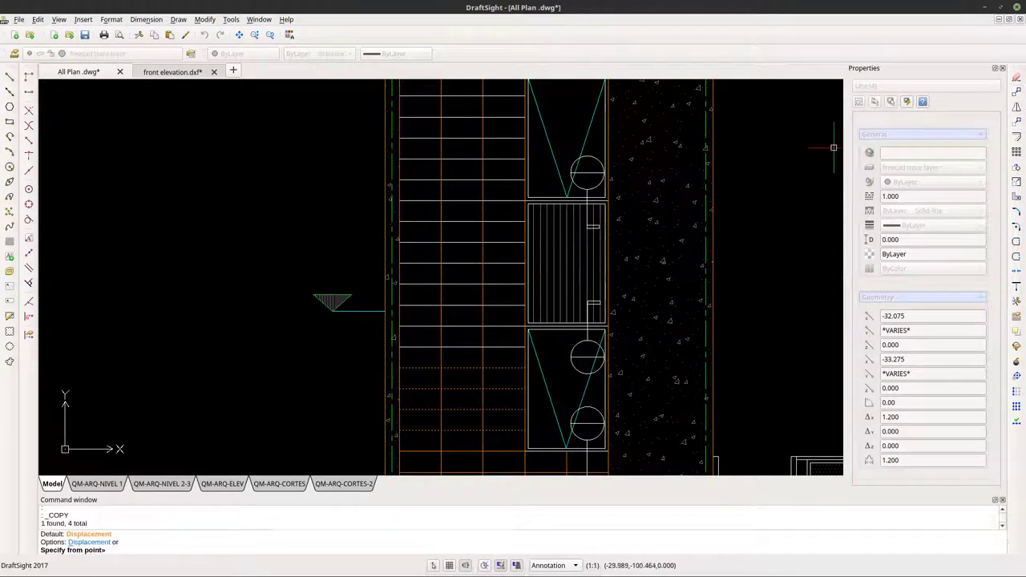
left_click(482, 451)
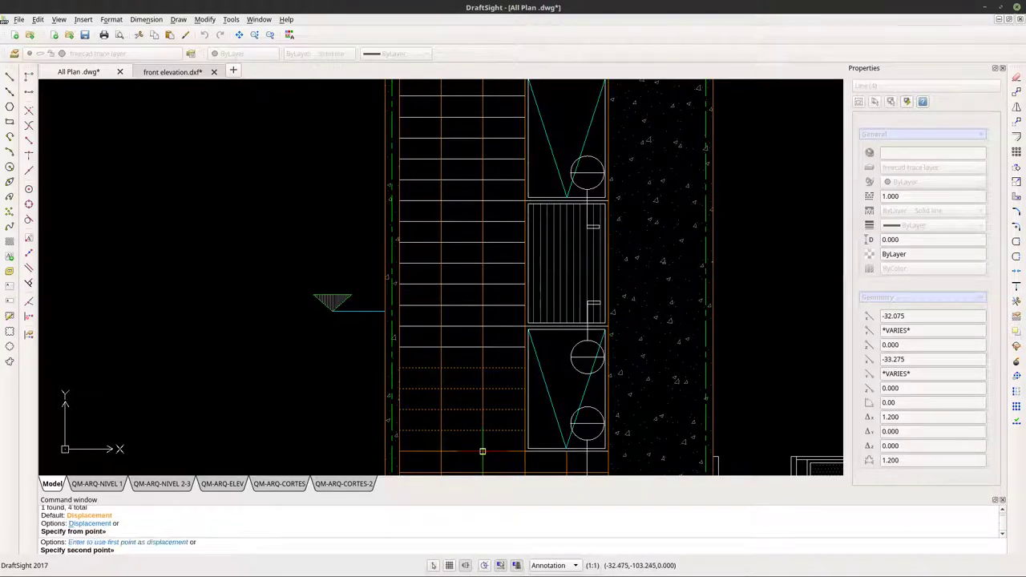
left_click(481, 356)
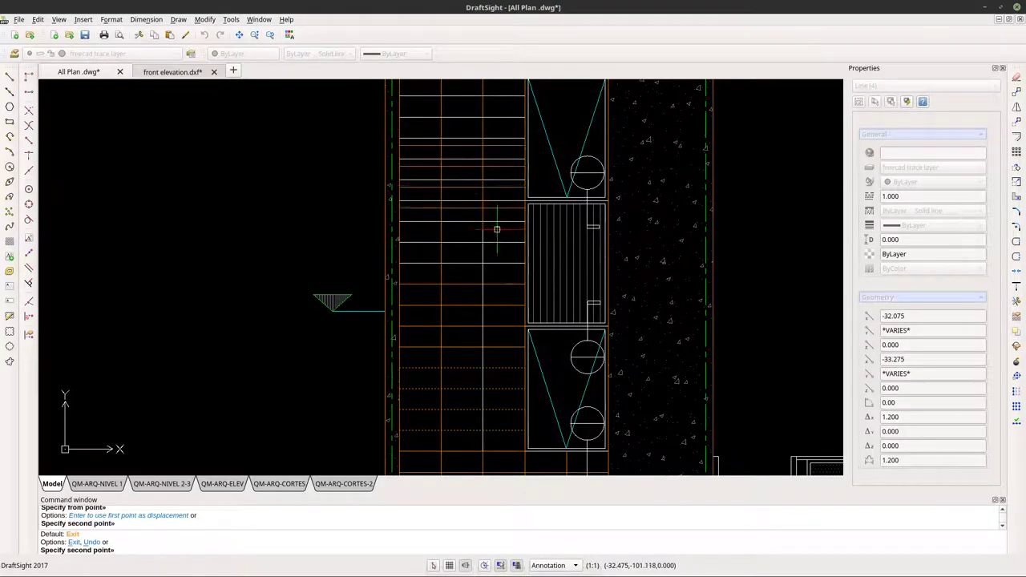
left_click(481, 284)
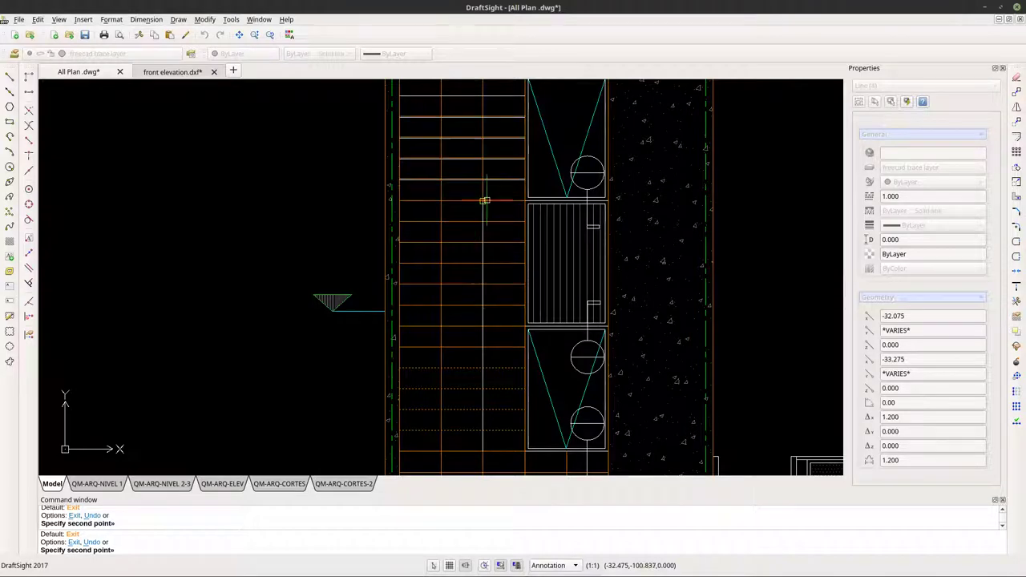
middle_click_drag(483, 200, 477, 367)
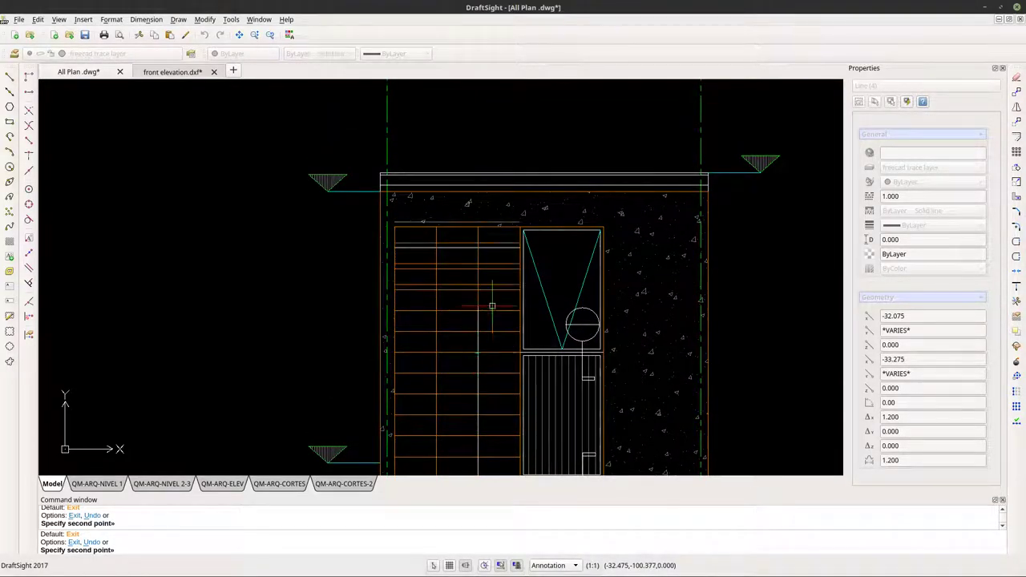
key("Escape")
Copy the topmost traced tile line one row higher.
left_click(483, 273)
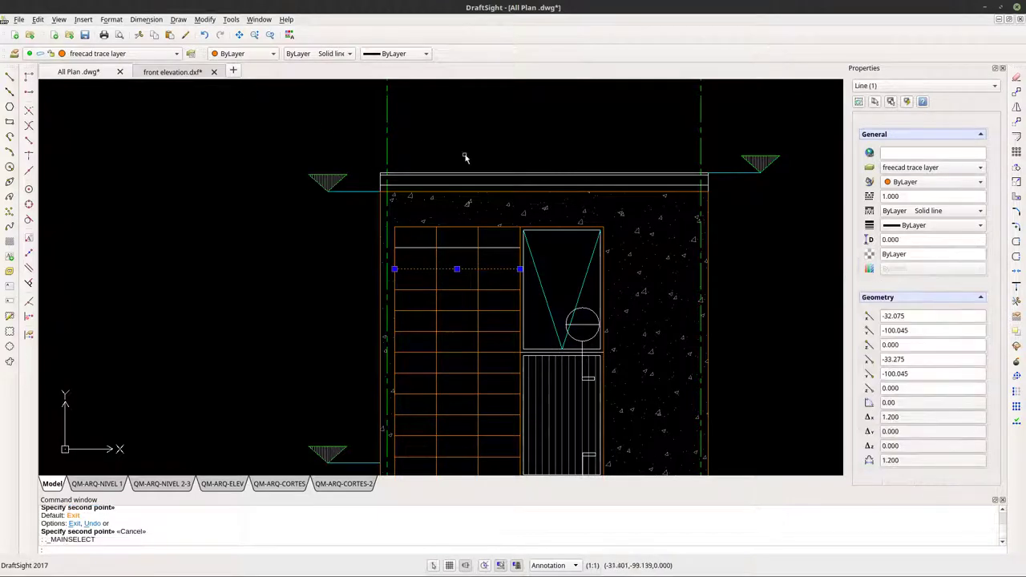
left_click(1016, 91)
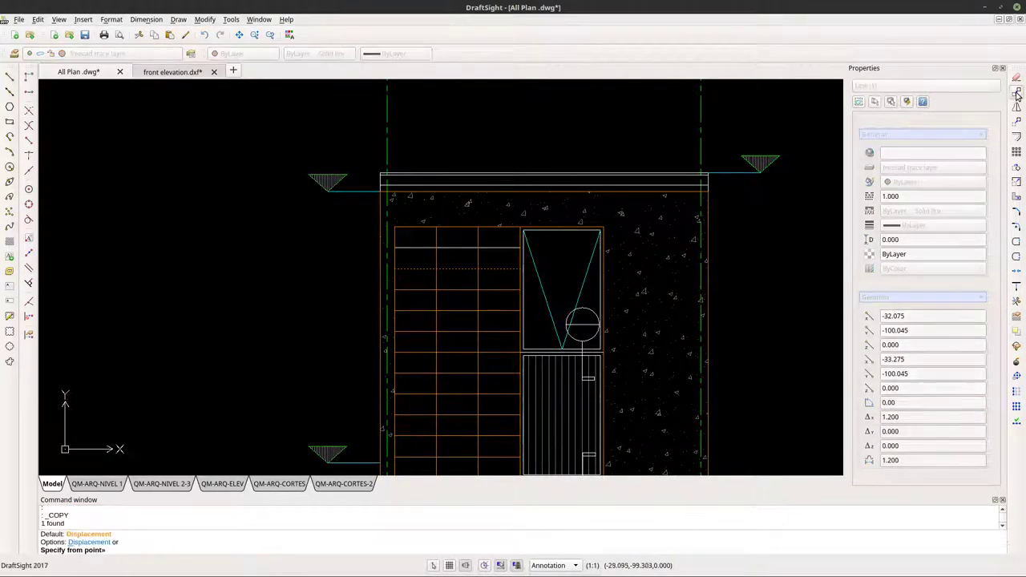
left_click(478, 269)
left_click(474, 247)
Draw a horizontal trace line between the left and right grid edges of the lower tiled panel.
key("Escape")
key("Escape")
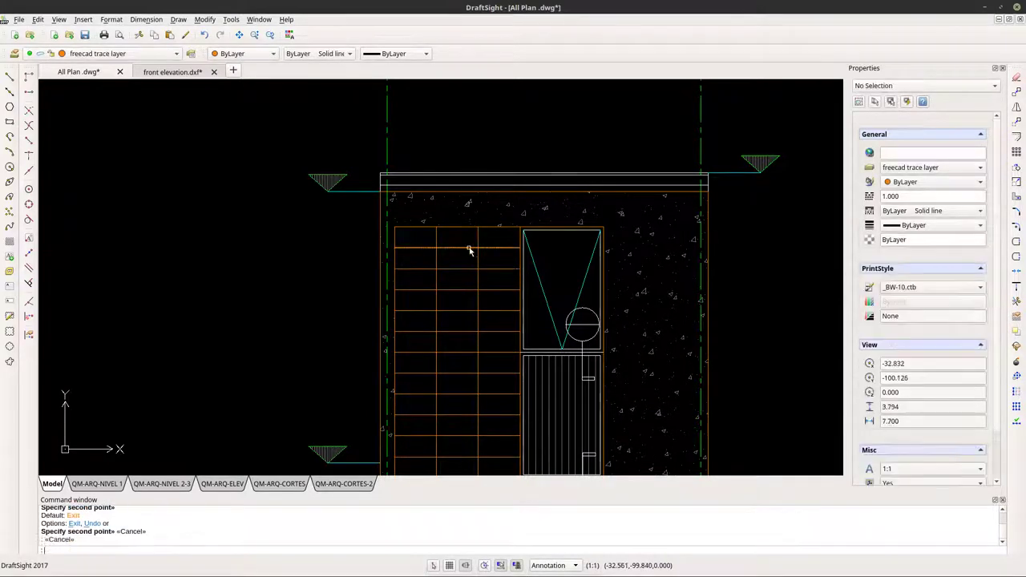
scroll(470, 251, "down", 3)
scroll(410, 274, "up", 2)
scroll(407, 275, "down", 2)
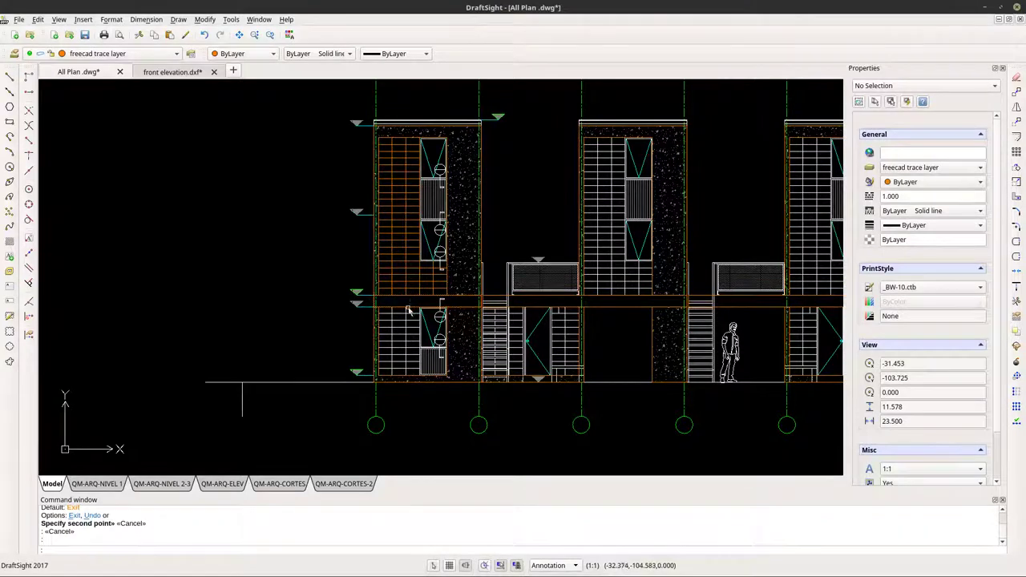
scroll(408, 310, "up", 8)
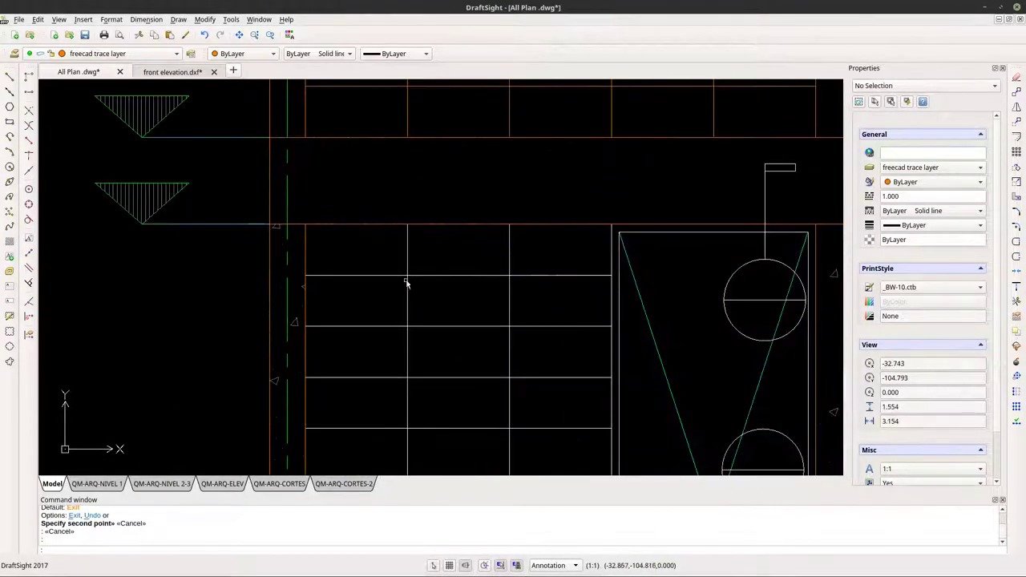
left_click(10, 76)
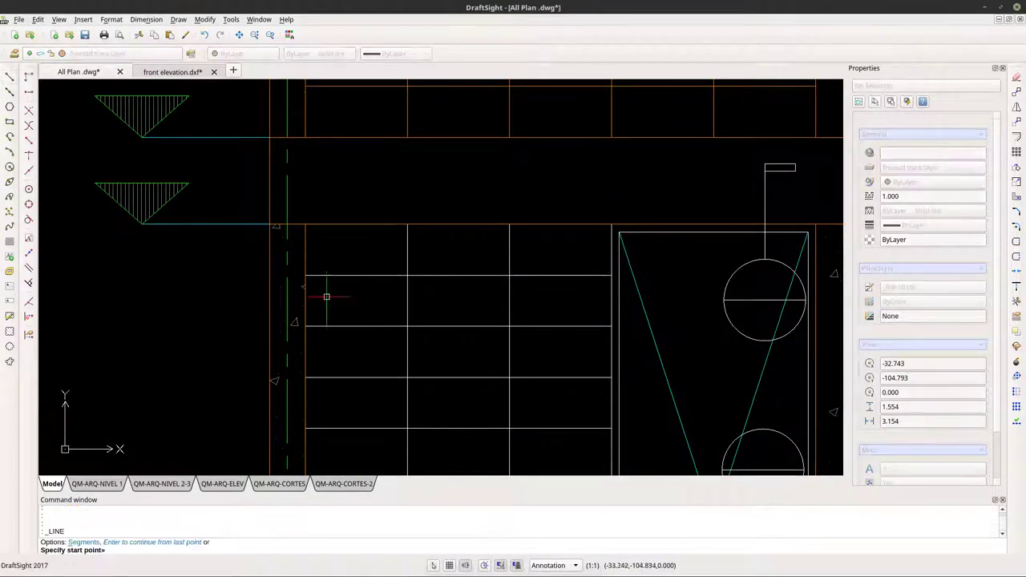
left_click(305, 275)
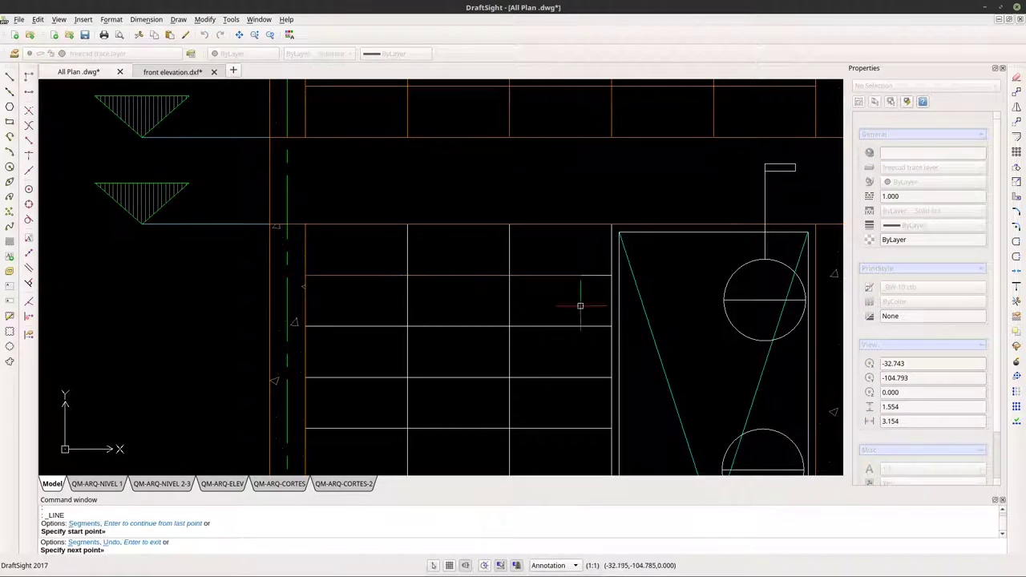
left_click(613, 277)
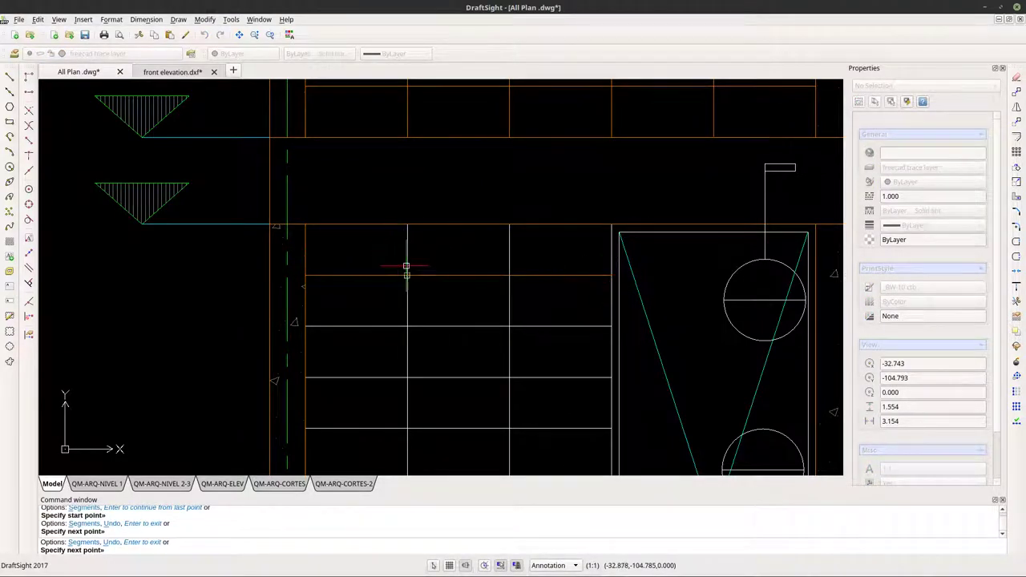
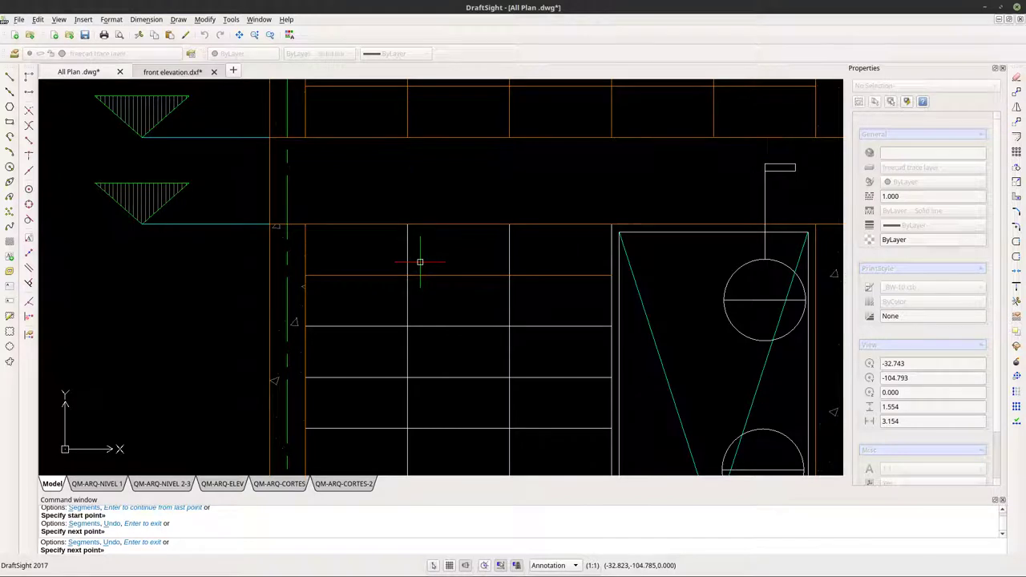
End the outline and draw a guide line from the wall edge to the window frame.
key("Return")
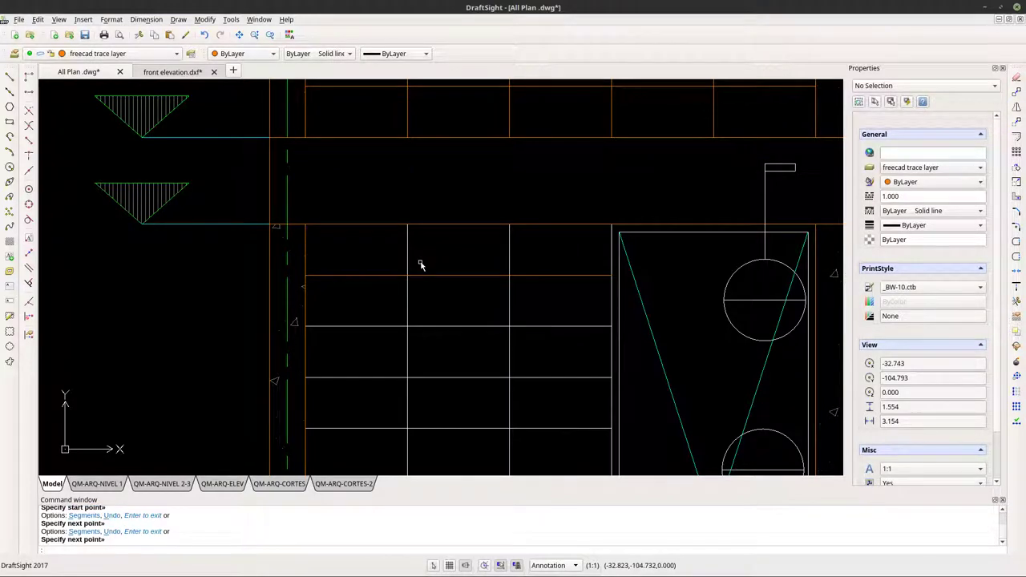
left_click(9, 75)
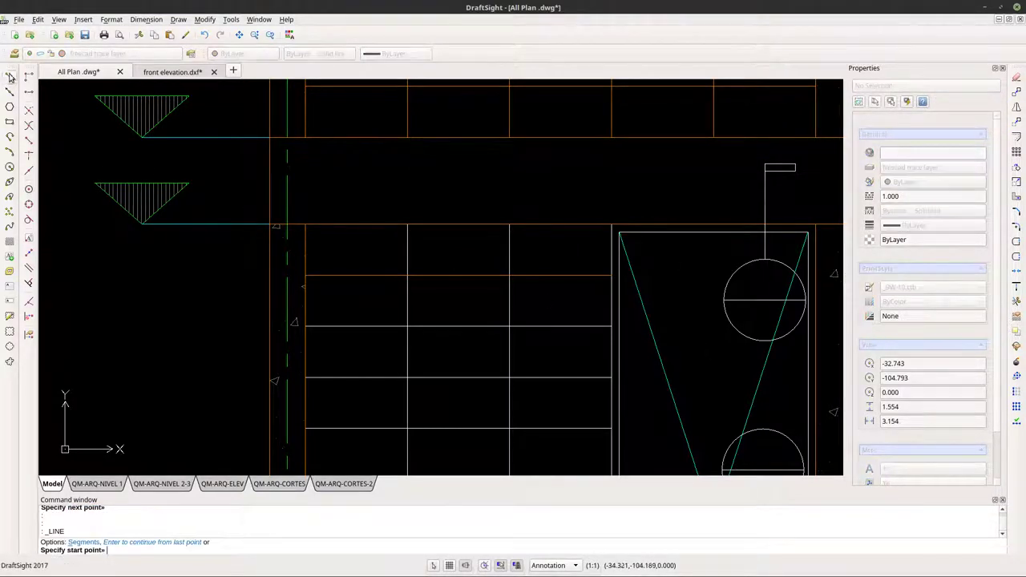
left_click(305, 326)
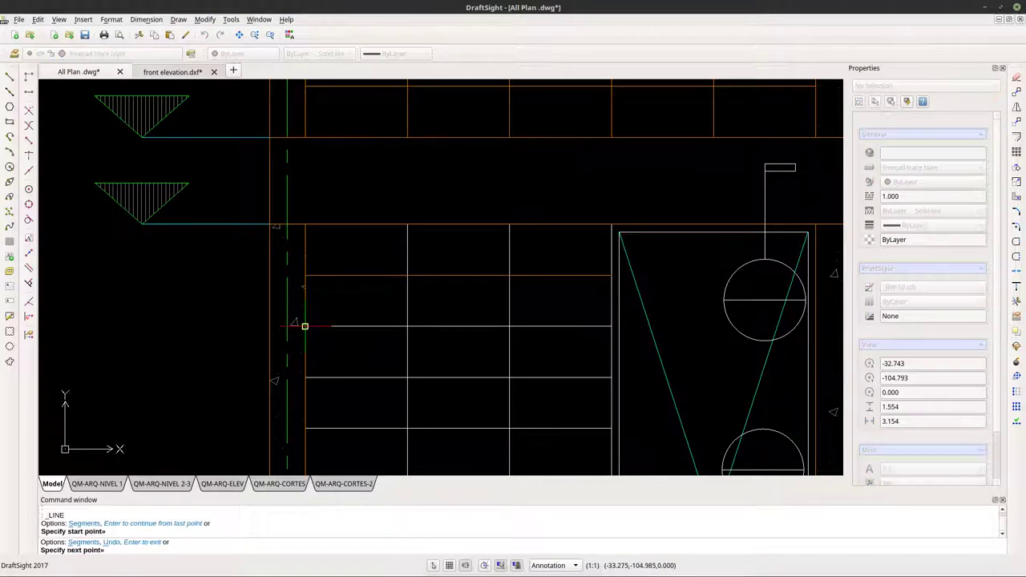
scroll(614, 326, "up", 3)
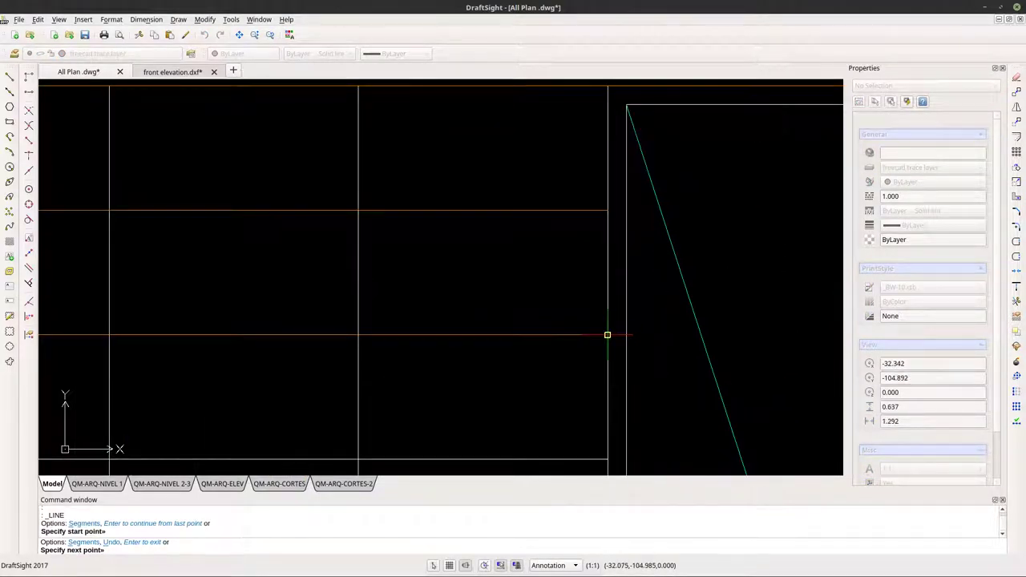
left_click(606, 335)
key("Escape")
scroll(459, 253, "down", 3)
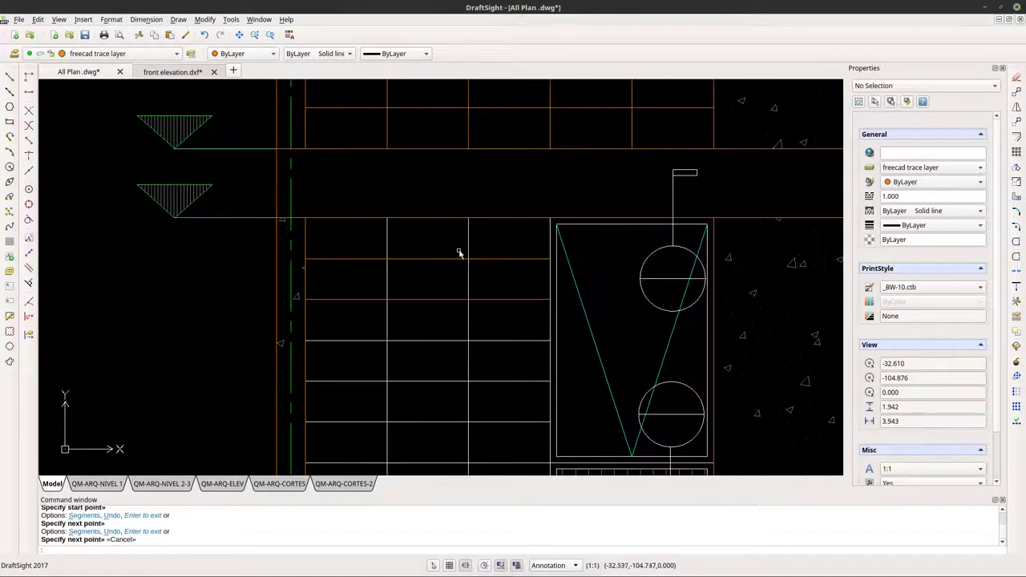
Draw two more horizontal guide lines along tile joints to the window frame.
left_click(9, 75)
left_click(304, 339)
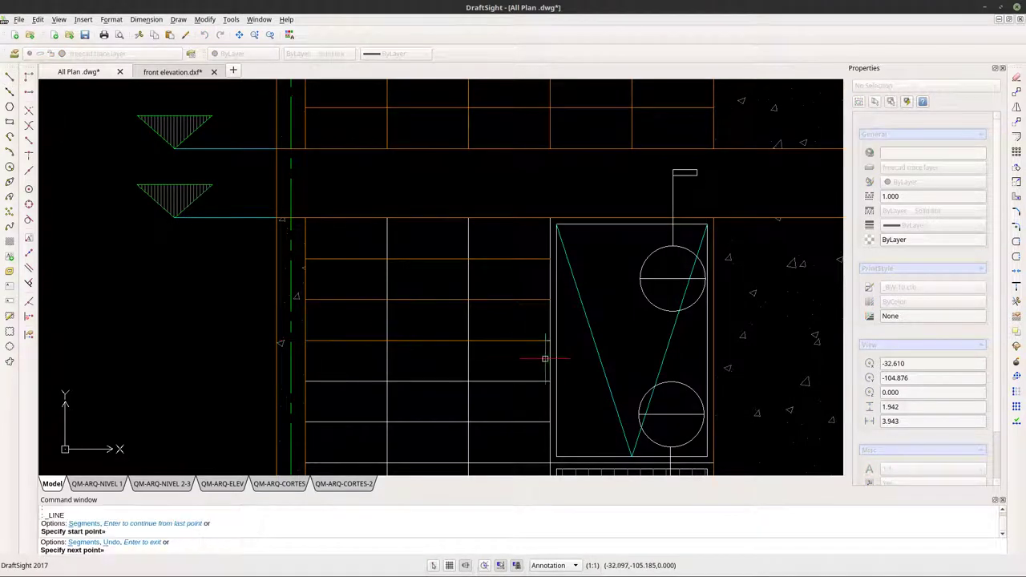
scroll(544, 358, "up", 6)
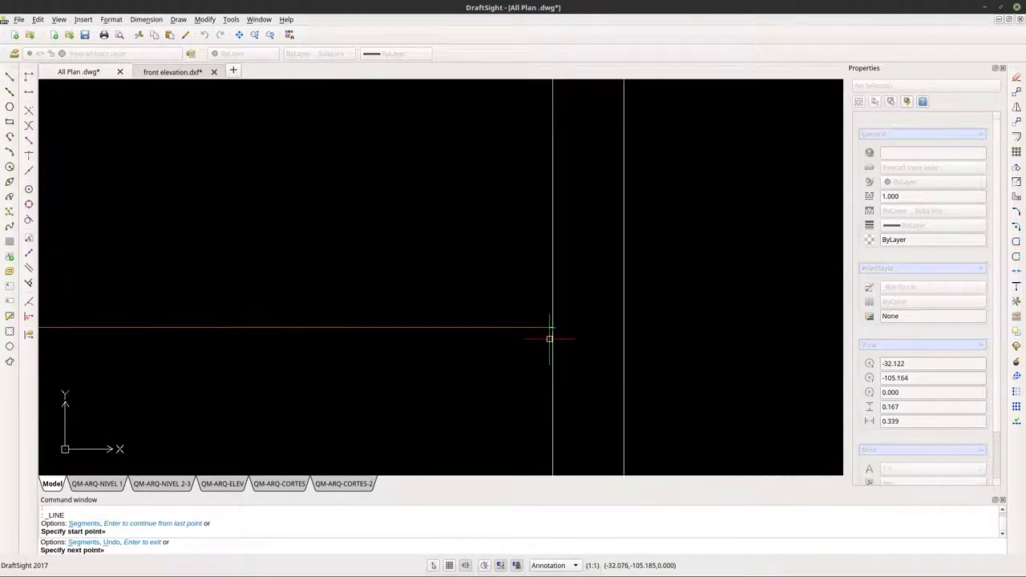
left_click(552, 326)
scroll(528, 313, "down", 5)
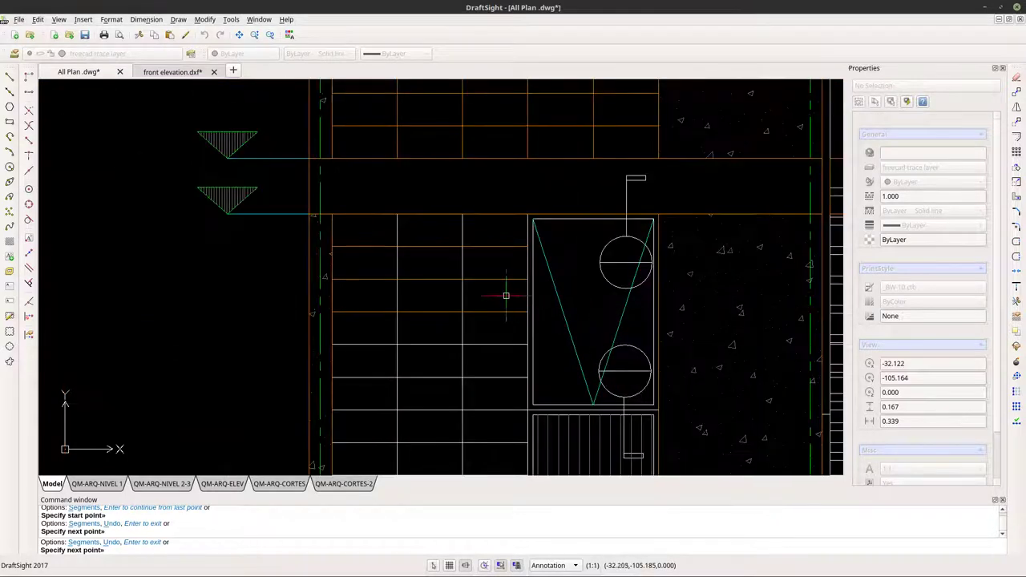
key("Escape")
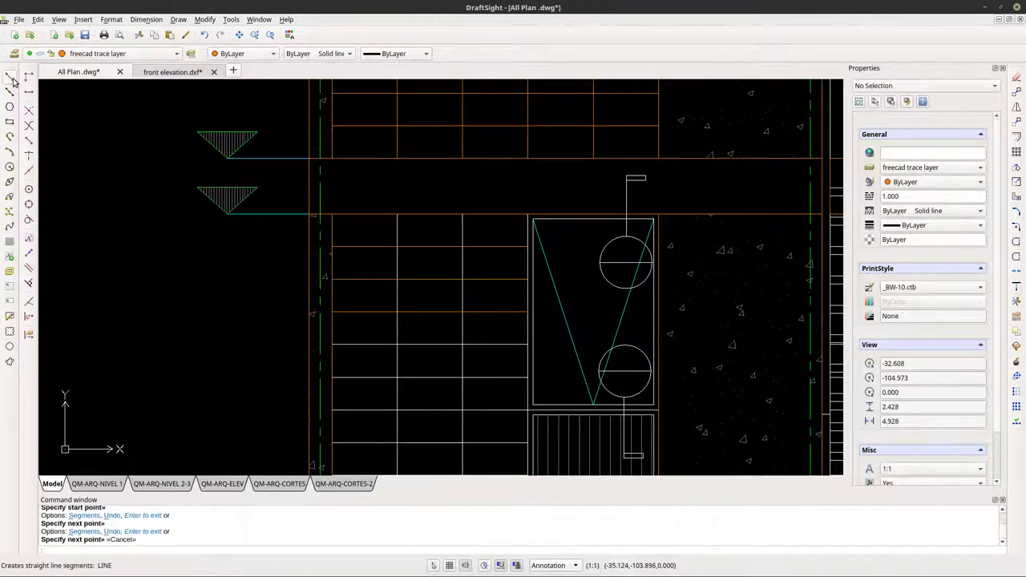
left_click(9, 75)
scroll(380, 377, "up", 2)
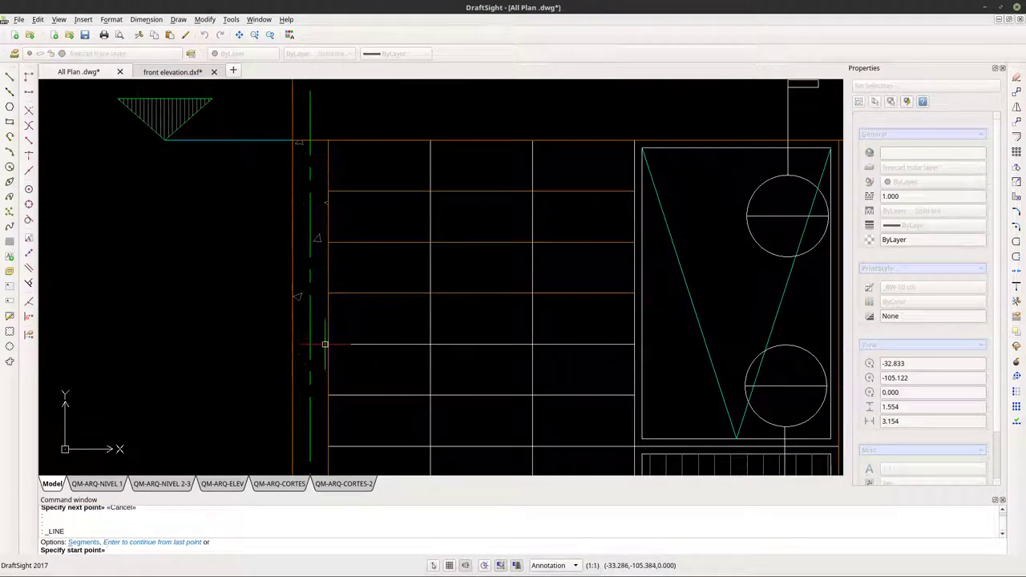
left_click(328, 343)
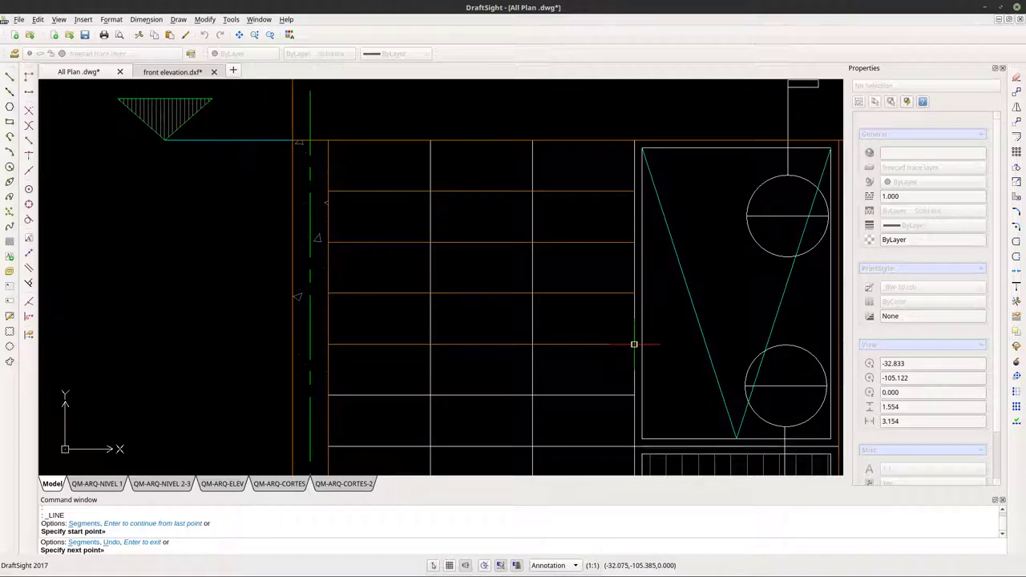
left_click(634, 345)
scroll(435, 293, "down", 7)
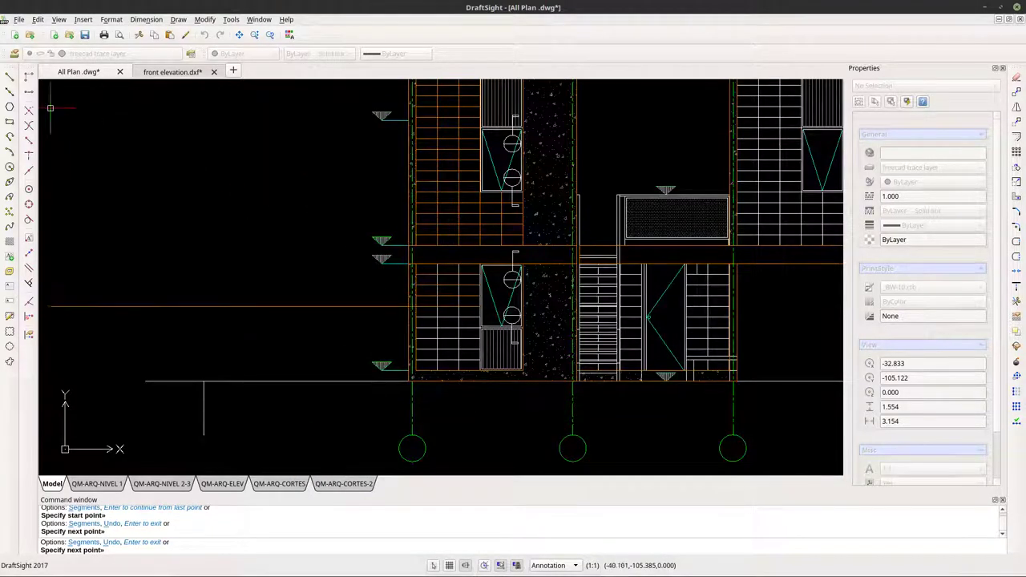
Draw a guide line along a lower tile joint from the wall edge to the window frame.
key("Escape")
left_click(9, 77)
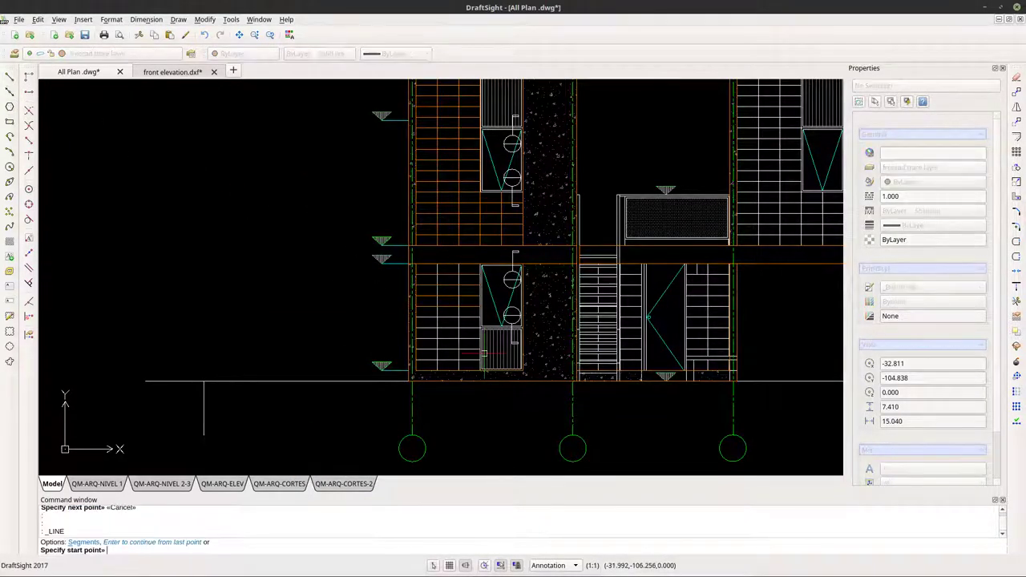
scroll(415, 295, "up", 4)
left_click(408, 344)
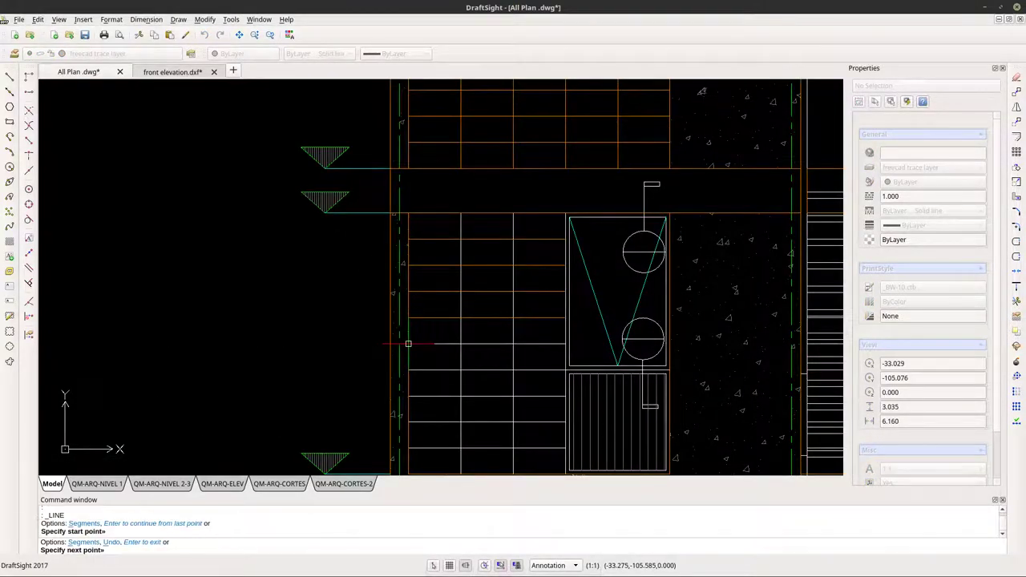
left_click(565, 343)
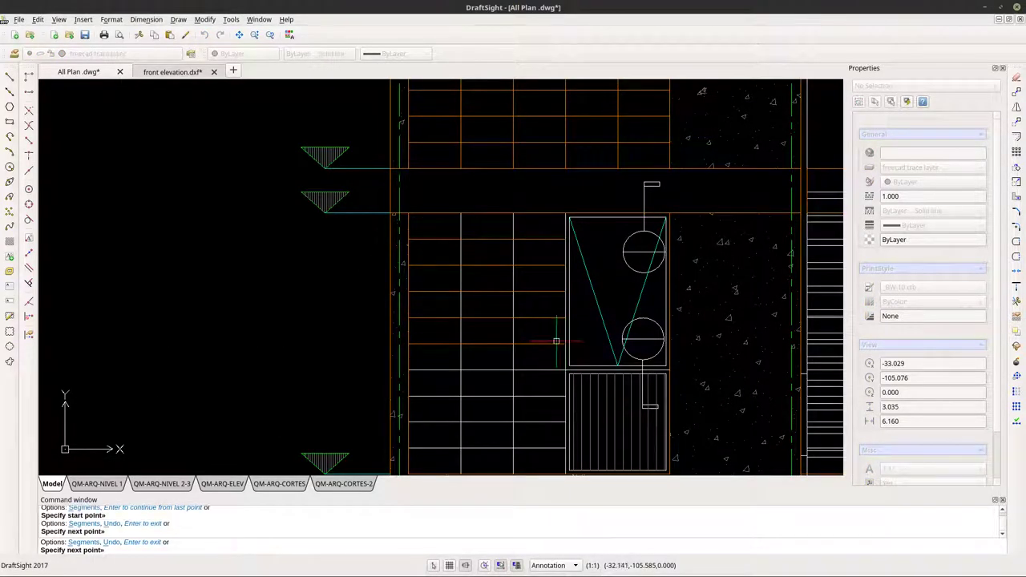
key("Escape")
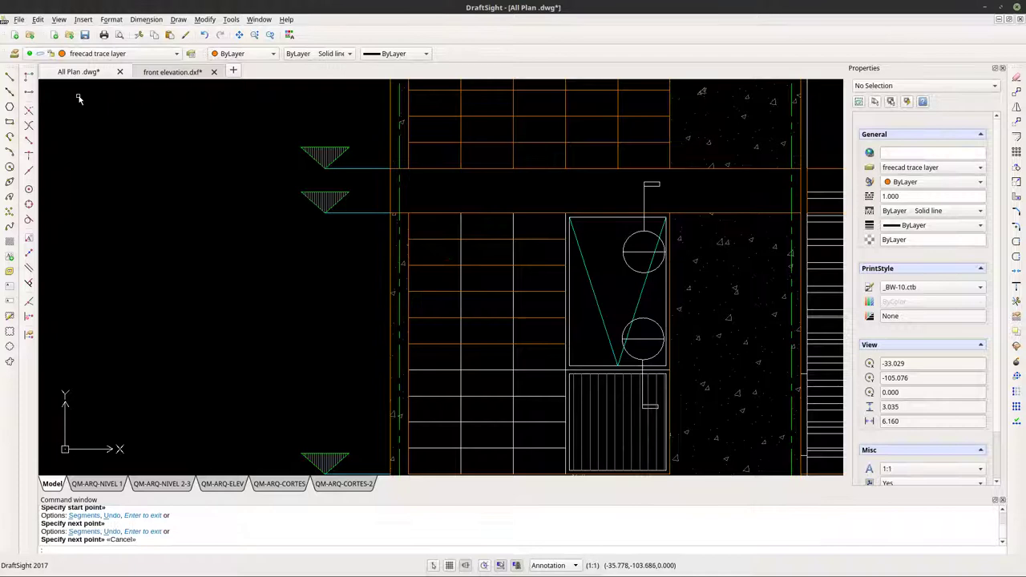
left_click(9, 75)
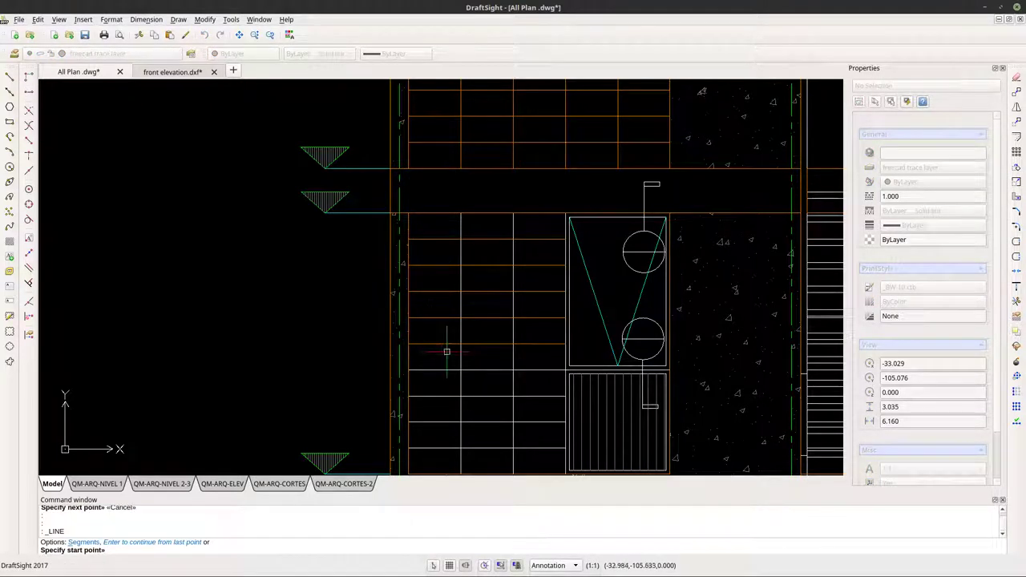
left_click(408, 370)
scroll(565, 369, "up", 5)
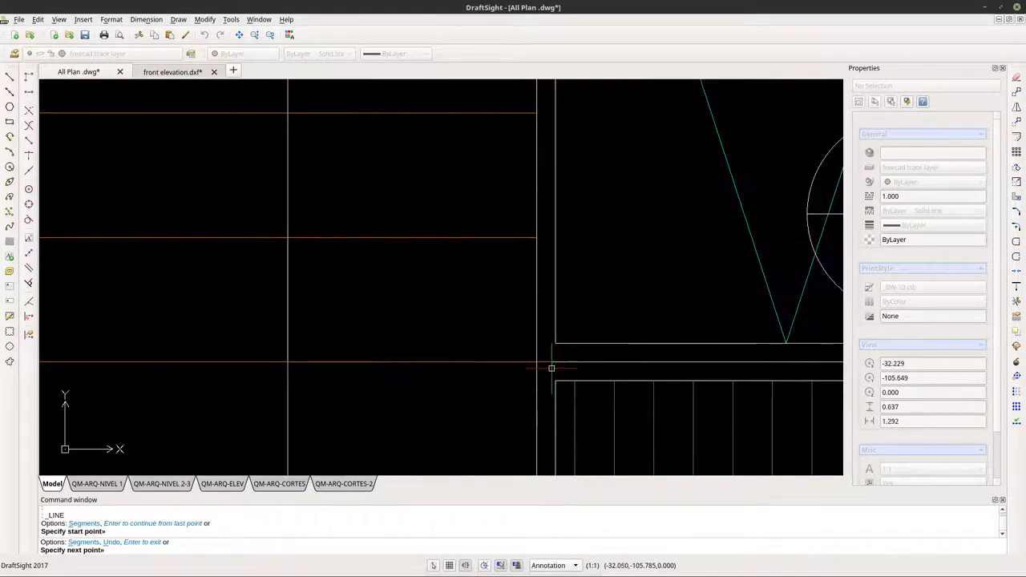
key("Escape")
scroll(500, 350, "down", 6)
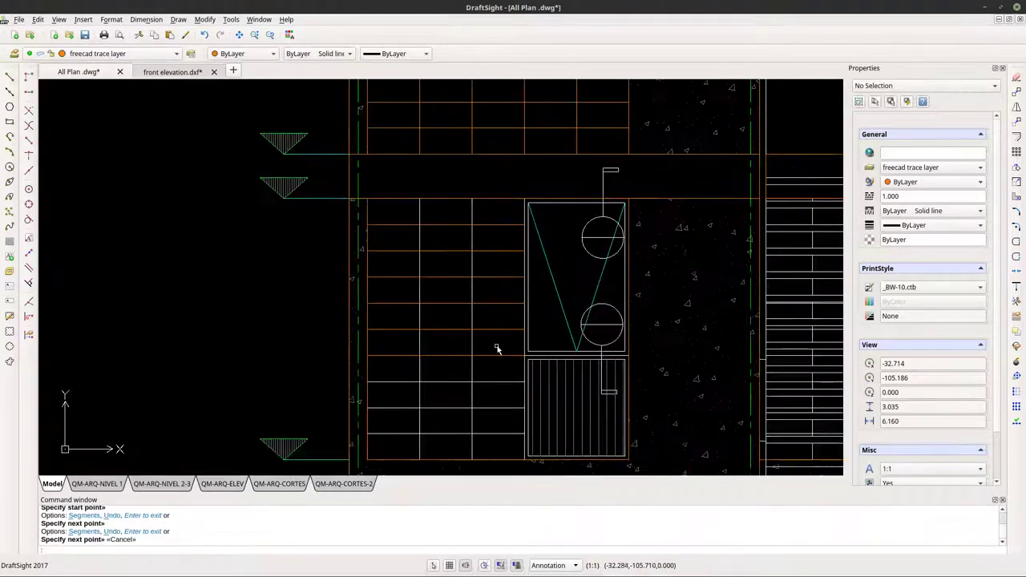
middle_click_drag(501, 350, 399, 318)
scroll(384, 305, "down", 1)
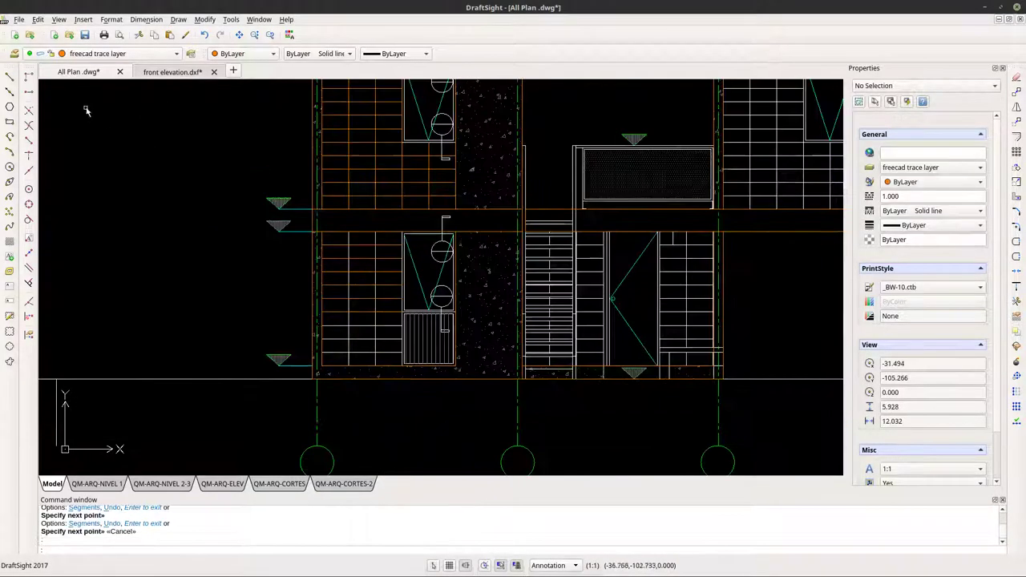
Trace a guide line from the wall endpoint to the lower panel edge.
left_click(11, 80)
scroll(317, 321, "up", 5)
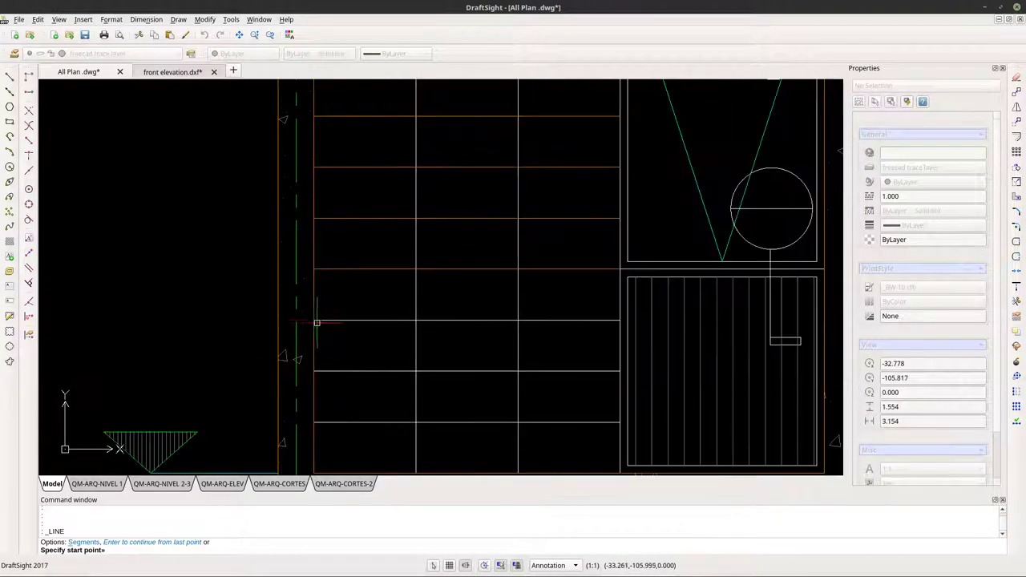
left_click(314, 320)
scroll(629, 305, "up", 4)
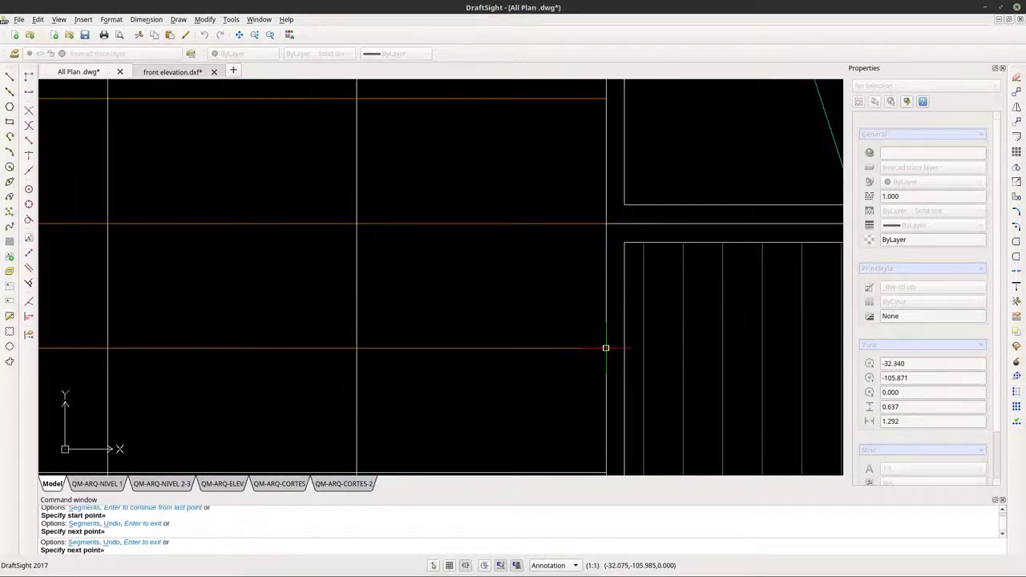
scroll(606, 348, "down", 5)
key("Escape")
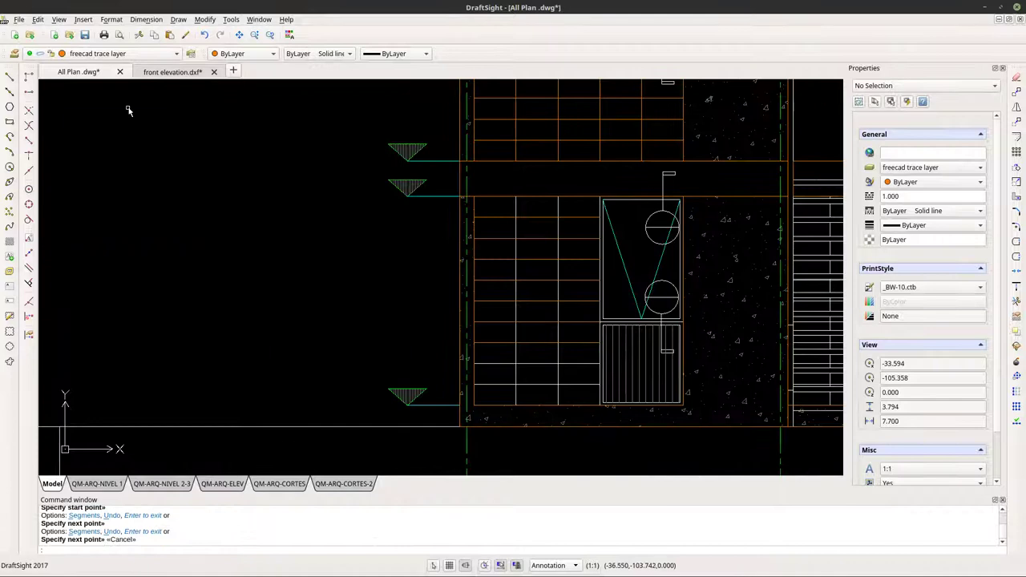
left_click(10, 77)
scroll(480, 372, "up", 3)
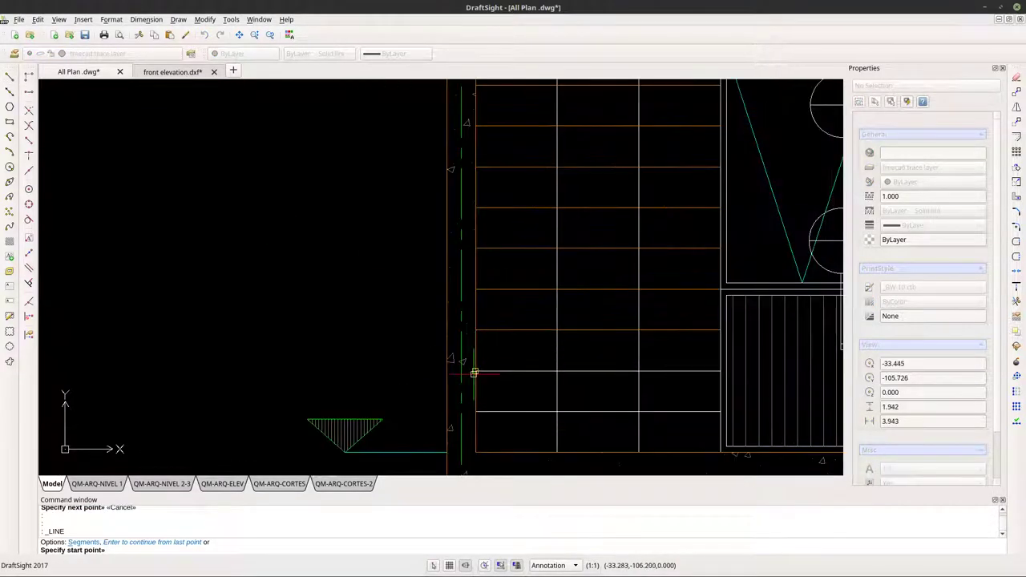
left_click(475, 371)
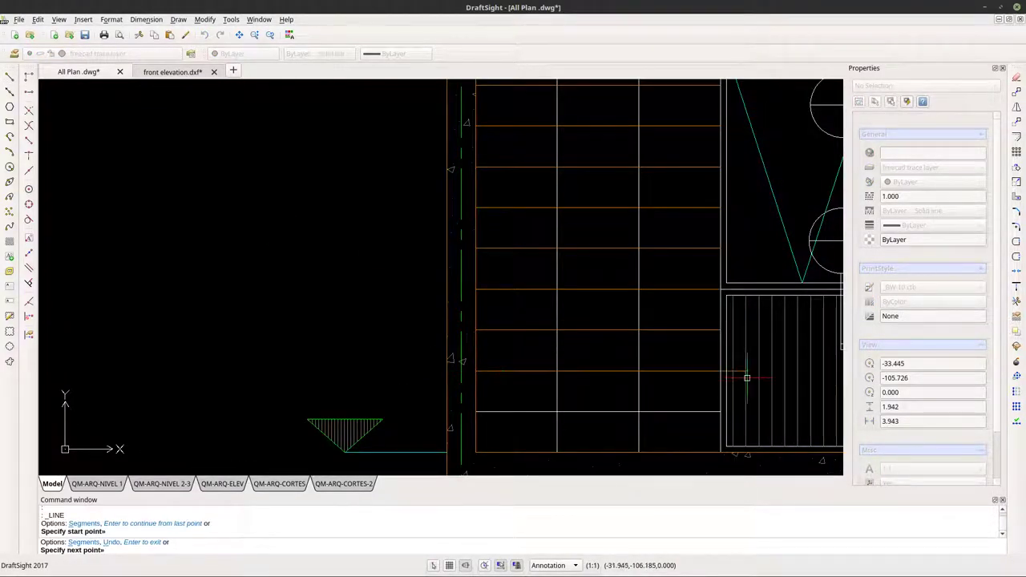
scroll(734, 370, "up", 5)
left_click(685, 367)
scroll(568, 297, "down", 5)
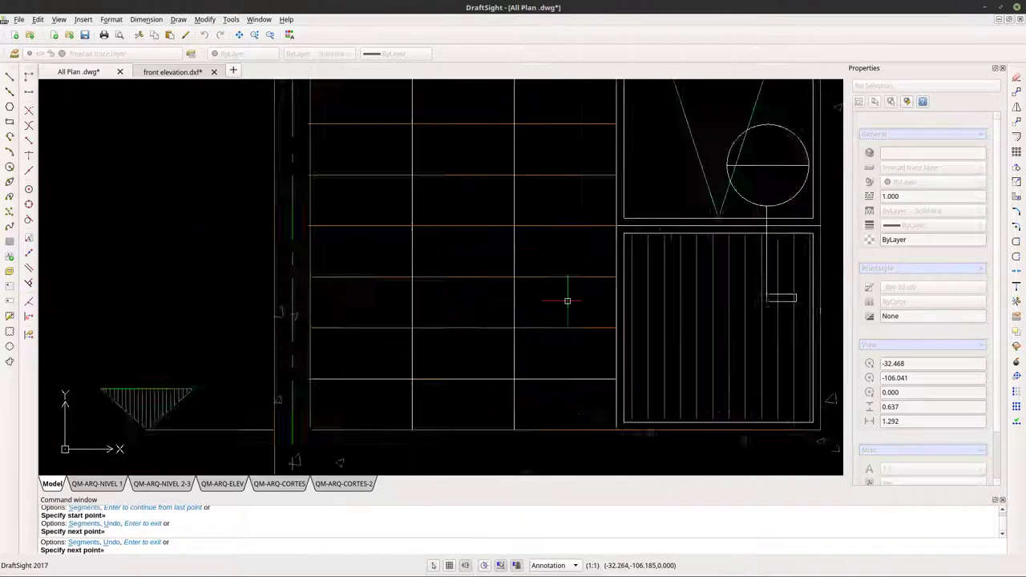
key("Escape")
Add another guide line from the wall edge to the lower panel frame.
left_click(9, 76)
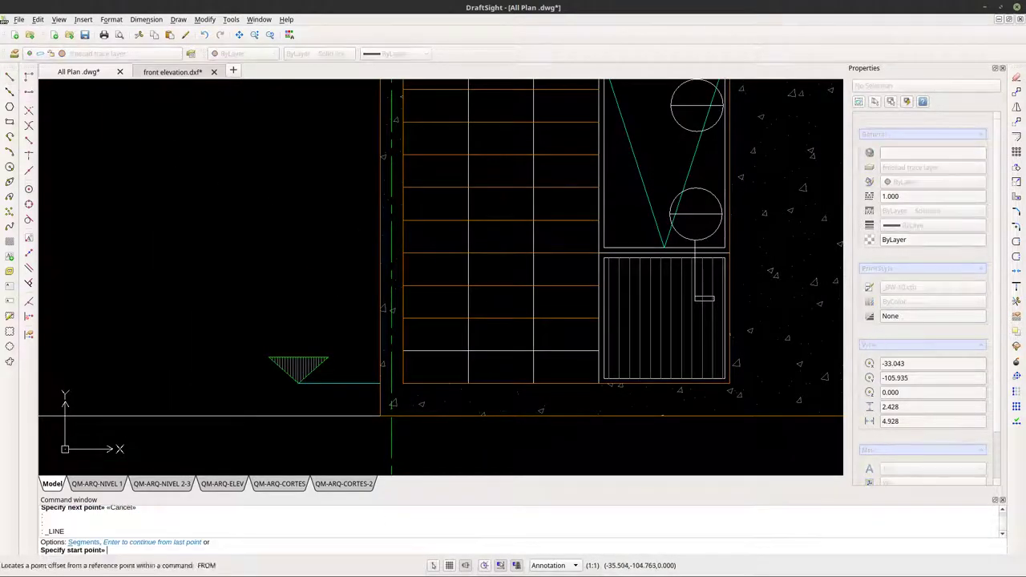
left_click(402, 351)
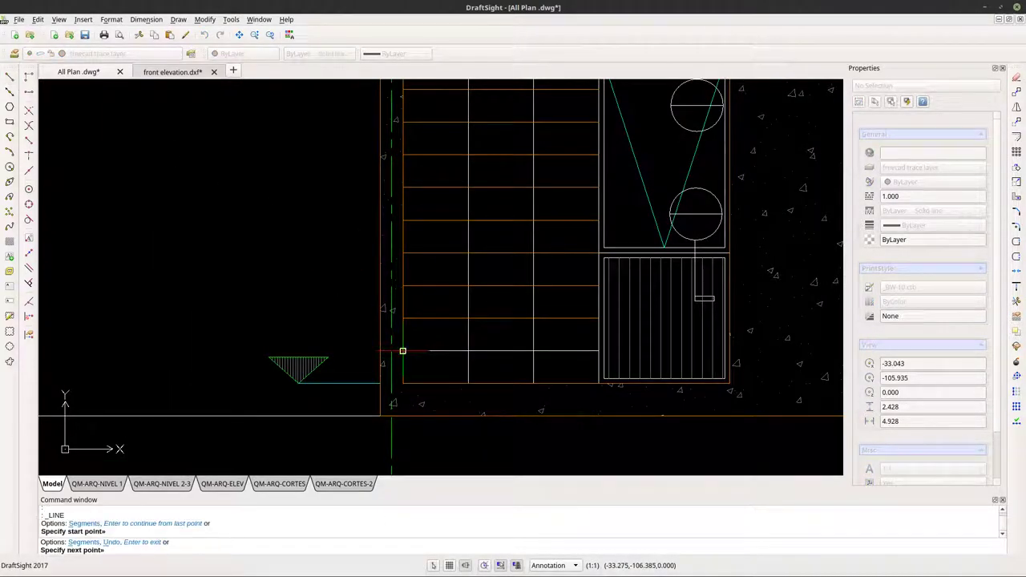
scroll(592, 364, "up", 7)
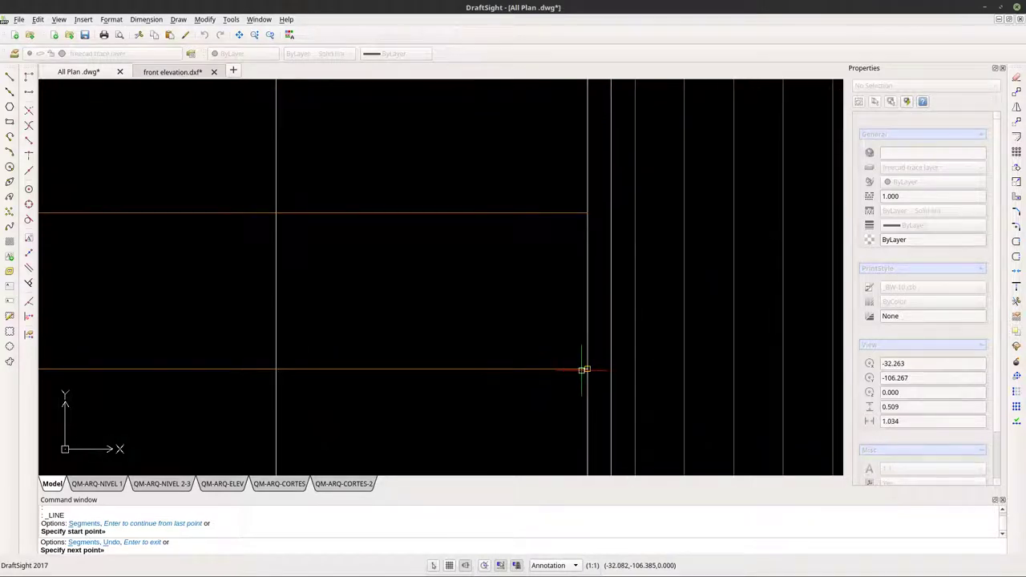
left_click(586, 368)
scroll(583, 366, "down", 6)
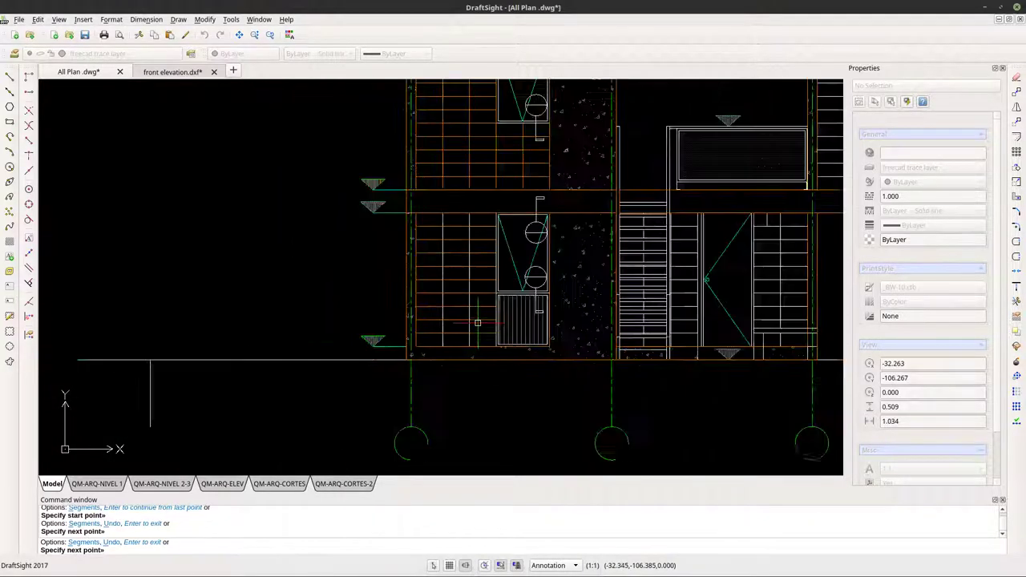
key("Escape")
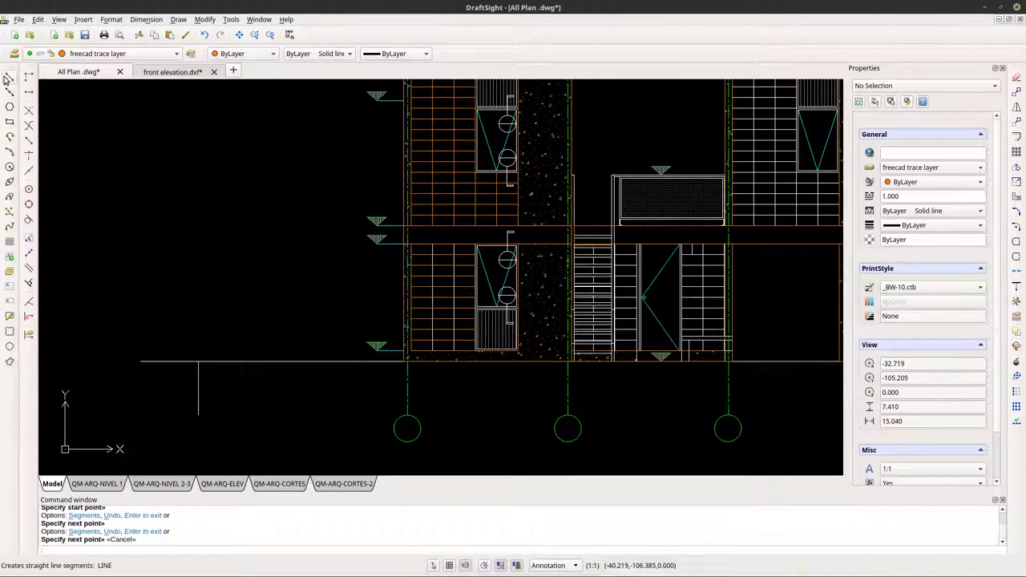
Draw a vertical guide line from the wall's floor corner straight down to its base.
left_click(9, 76)
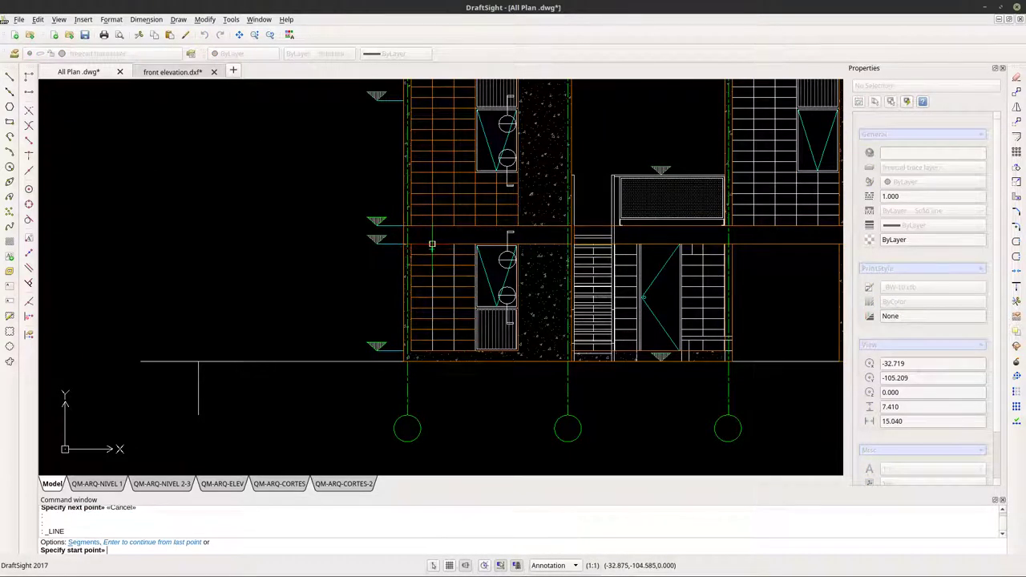
left_click(432, 244)
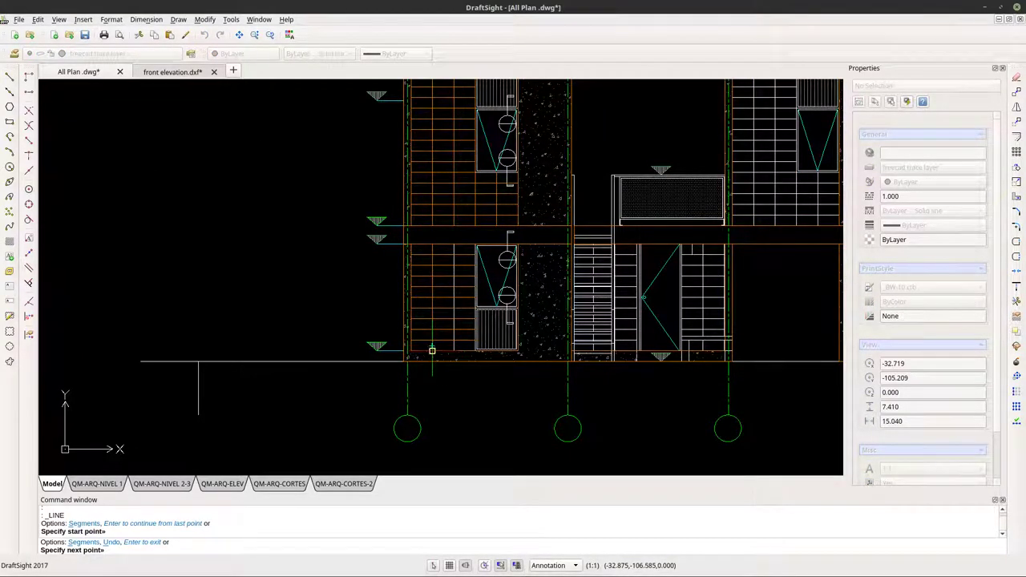
left_click(431, 350)
key("Escape")
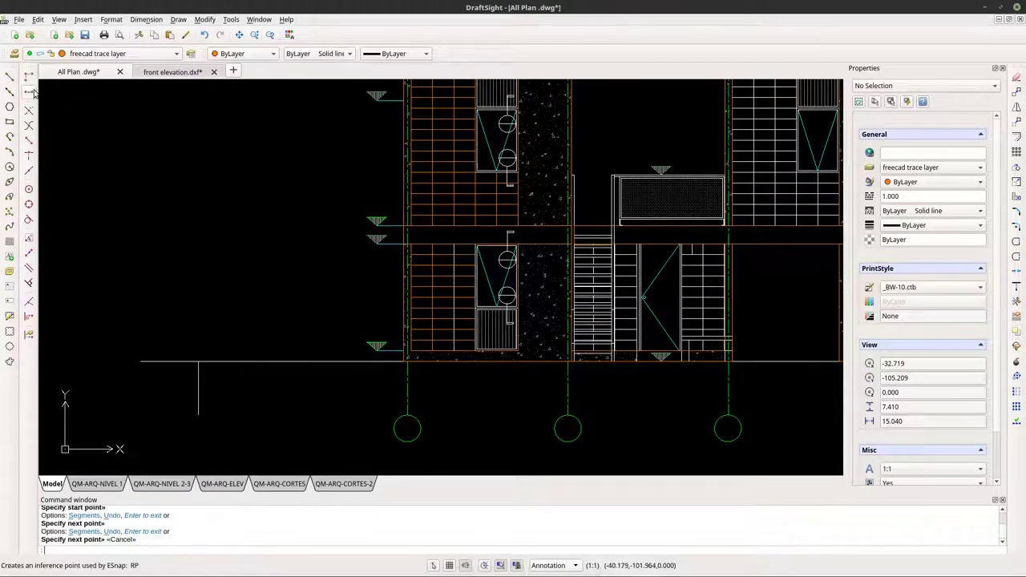
left_click(10, 76)
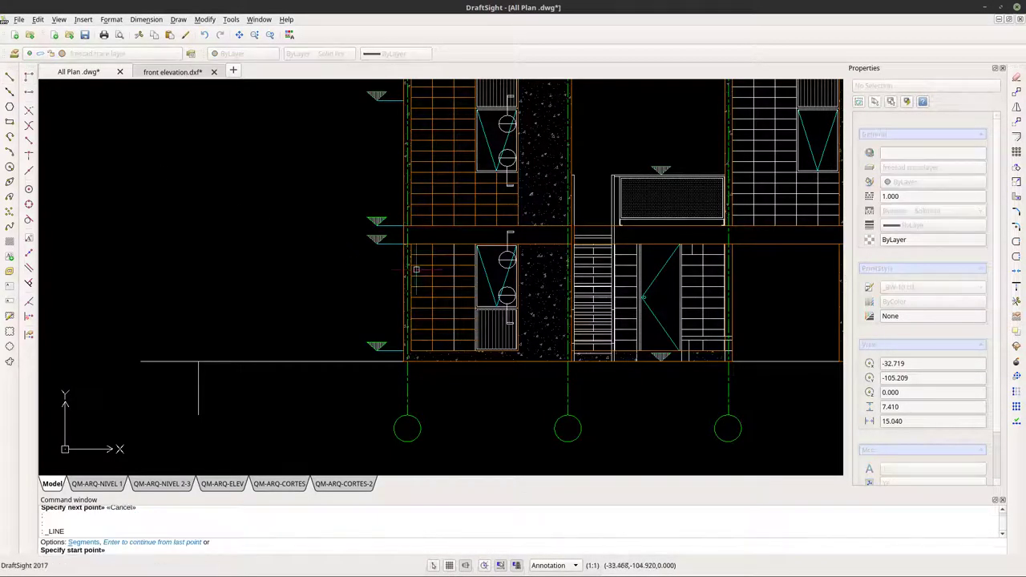
left_click(453, 243)
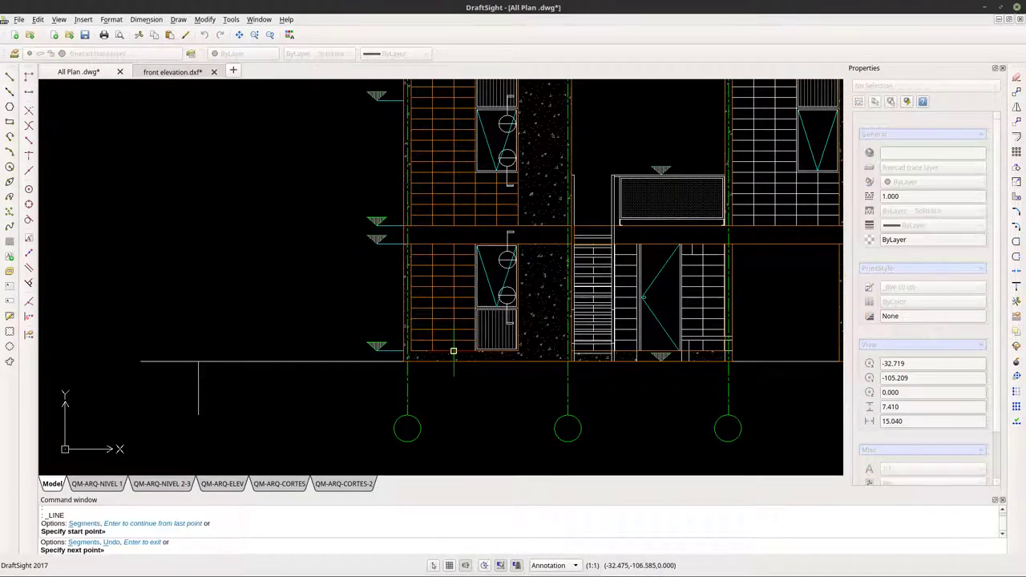
key("Escape")
Trace a vertical guide line from the left tower's wall corner down to the wall base.
scroll(469, 319, "down", 5)
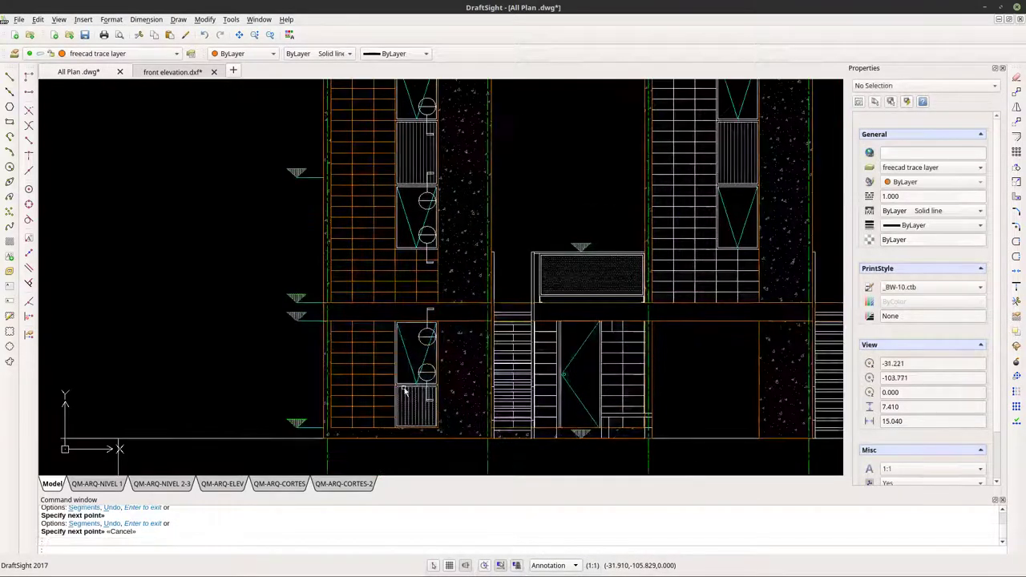
scroll(410, 370, "up", 4)
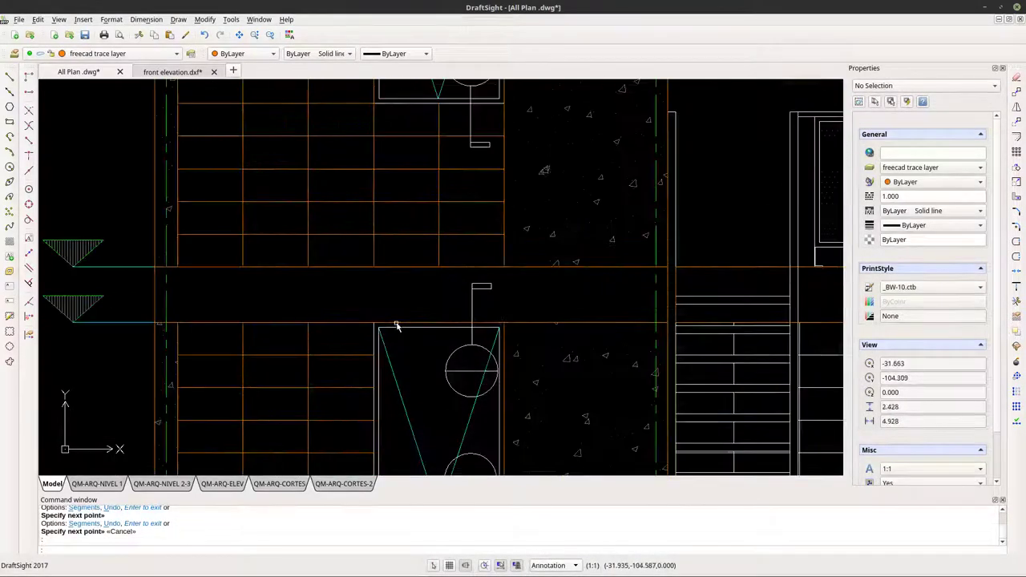
left_click(10, 76)
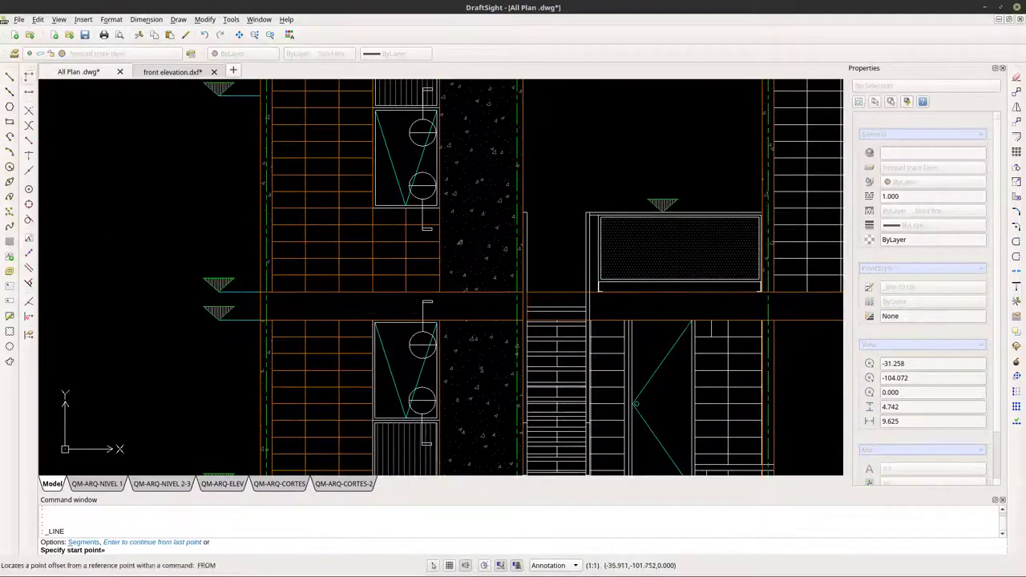
scroll(342, 309, "up", 6)
scroll(342, 309, "up", 2)
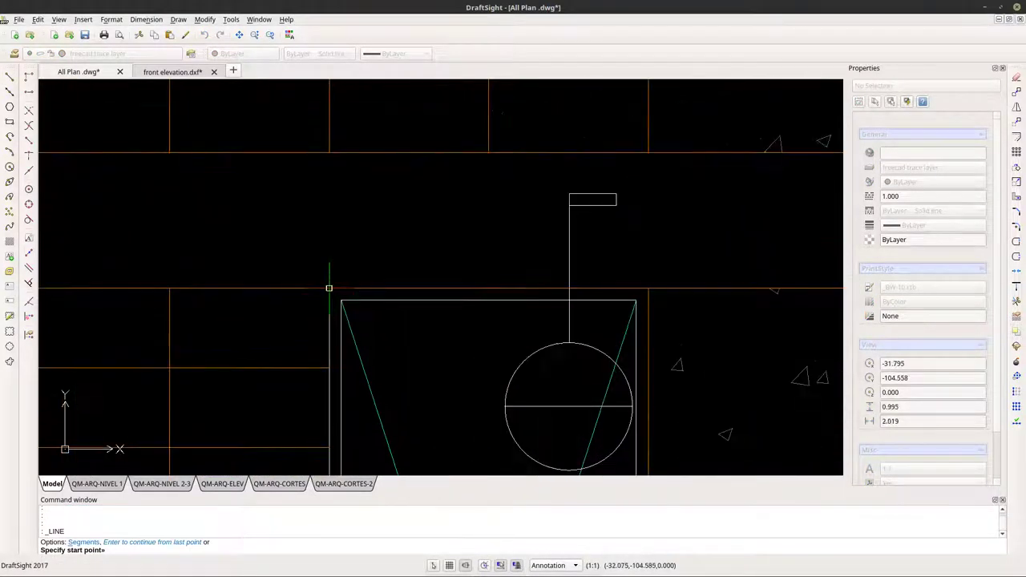
left_click(329, 288)
scroll(330, 292, "down", 7)
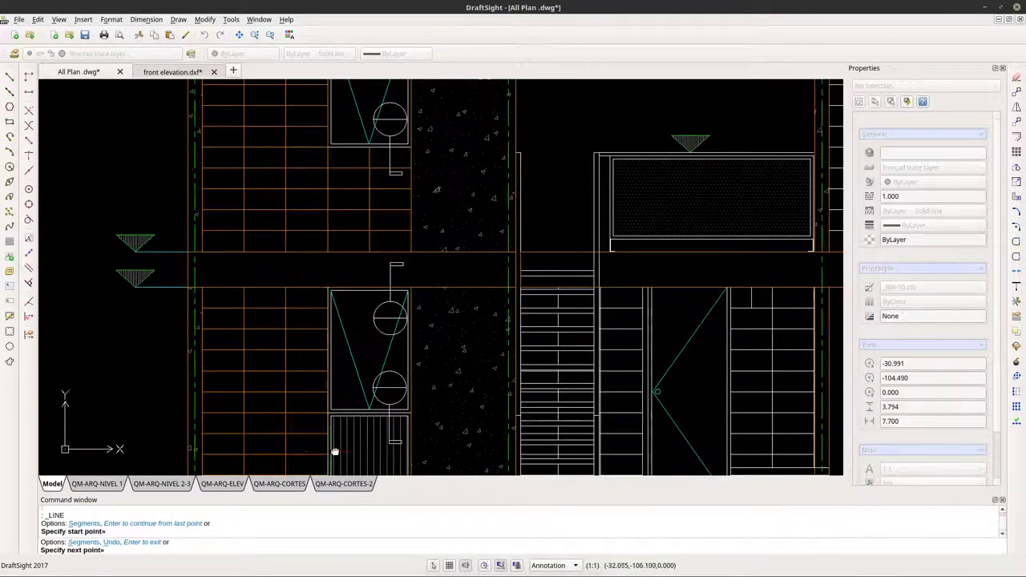
middle_click_drag(335, 451, 300, 232)
scroll(282, 272, "up", 6)
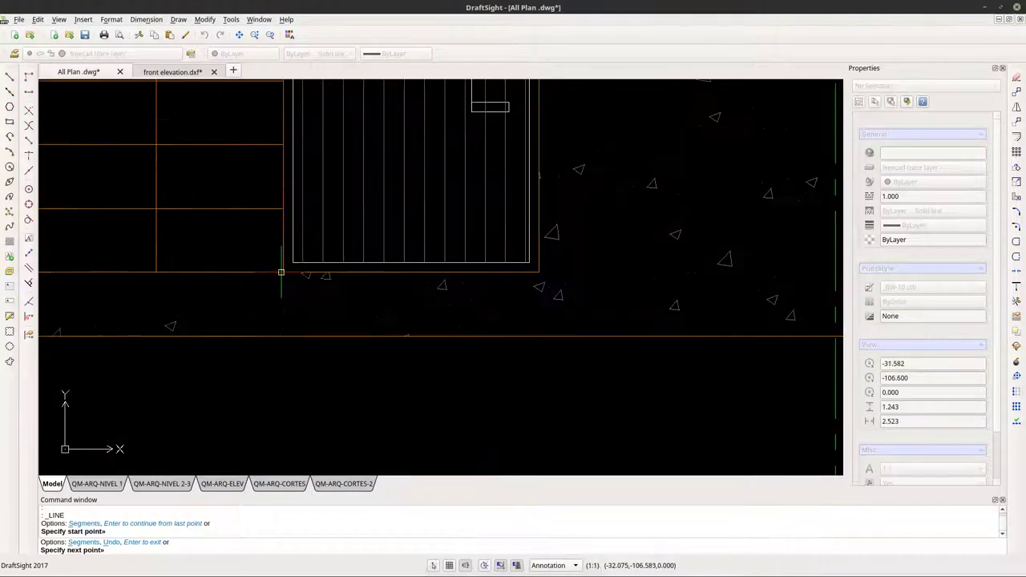
left_click(283, 272)
scroll(275, 280, "down", 5)
key("Escape")
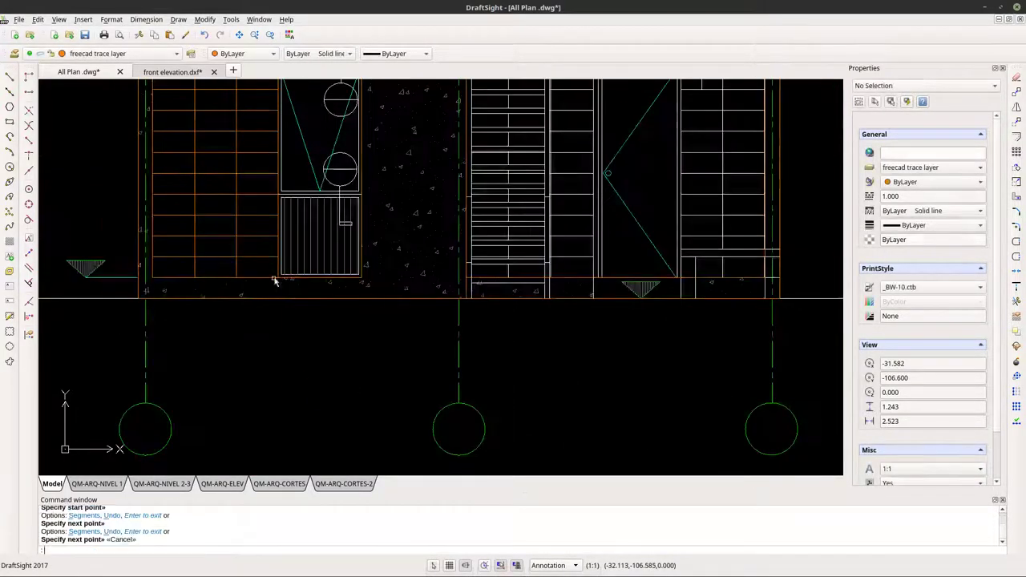
scroll(327, 325, "down", 6)
Recentre the elevation and select the vertical guide line to check its 4.600 length.
middle_click_drag(369, 273, 353, 376)
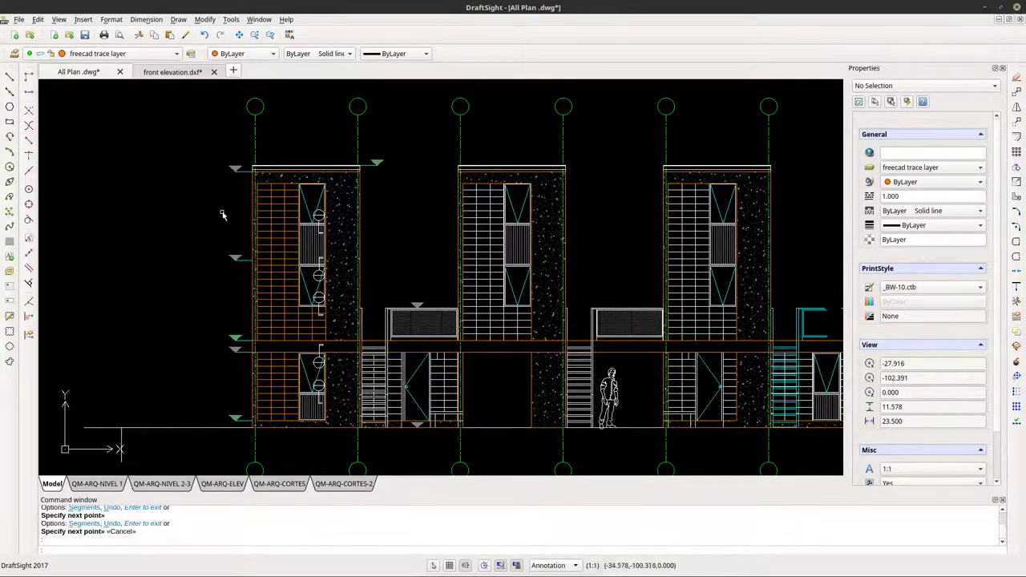
scroll(263, 191, "up", 3)
scroll(266, 190, "down", 3)
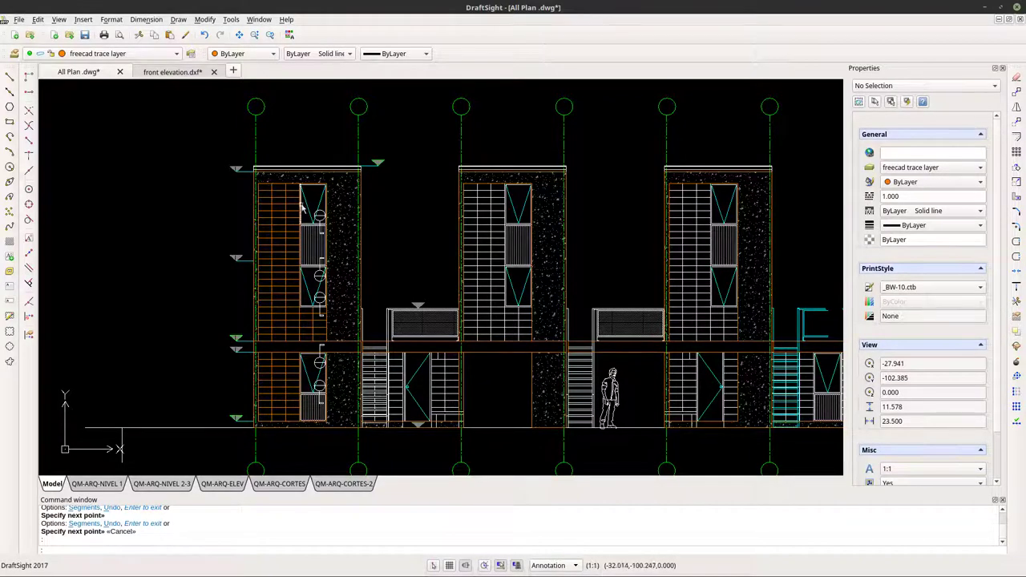
scroll(302, 204, "up", 5)
scroll(303, 204, "down", 4)
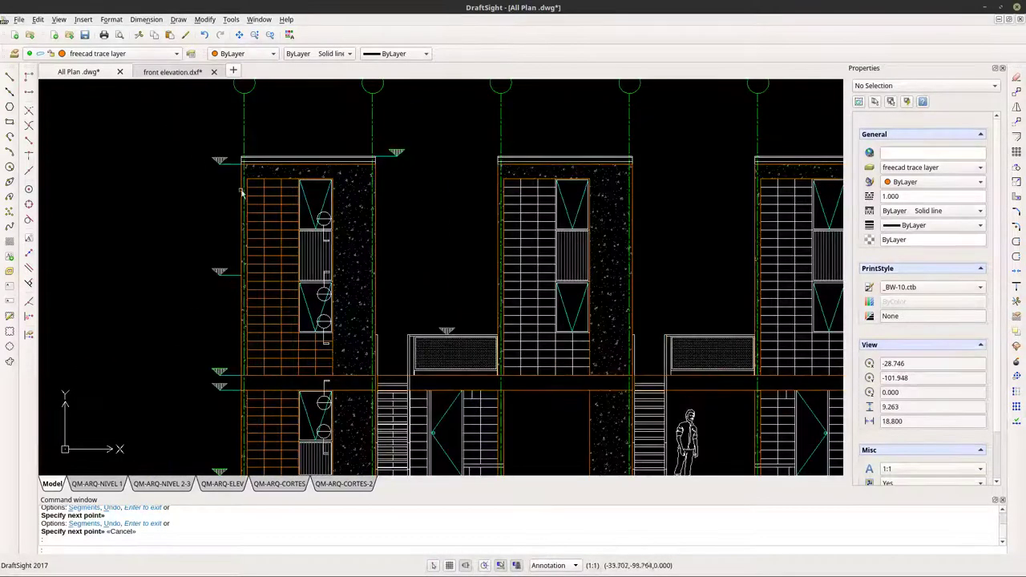
scroll(277, 205, "up", 2)
left_click(281, 199)
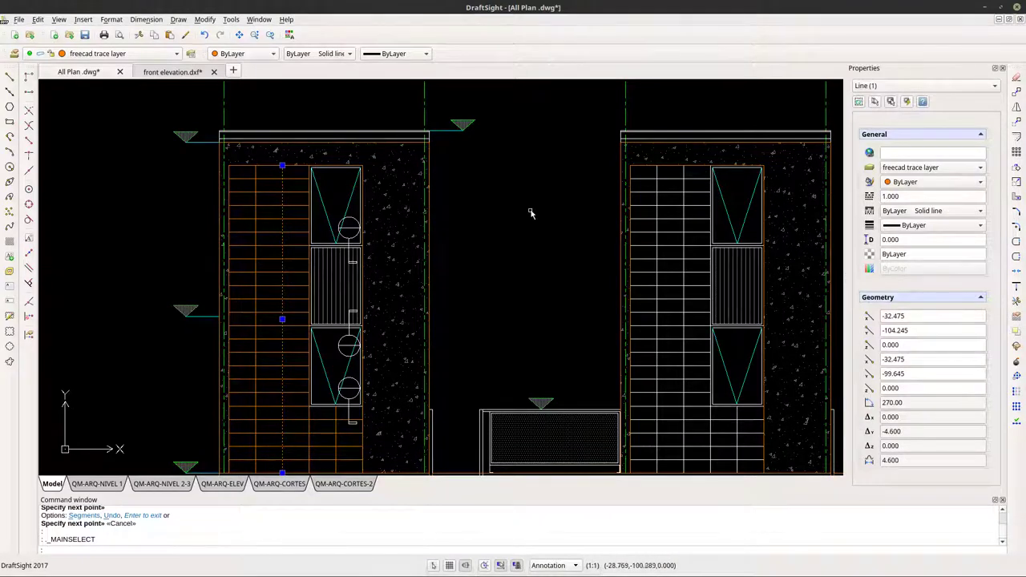
scroll(531, 210, "down", 2)
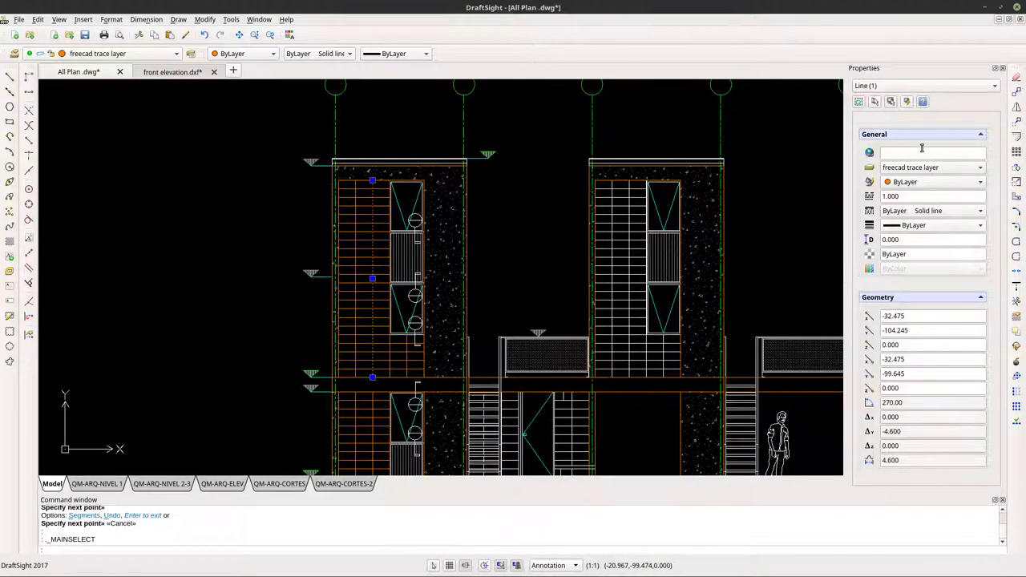
left_click(906, 101)
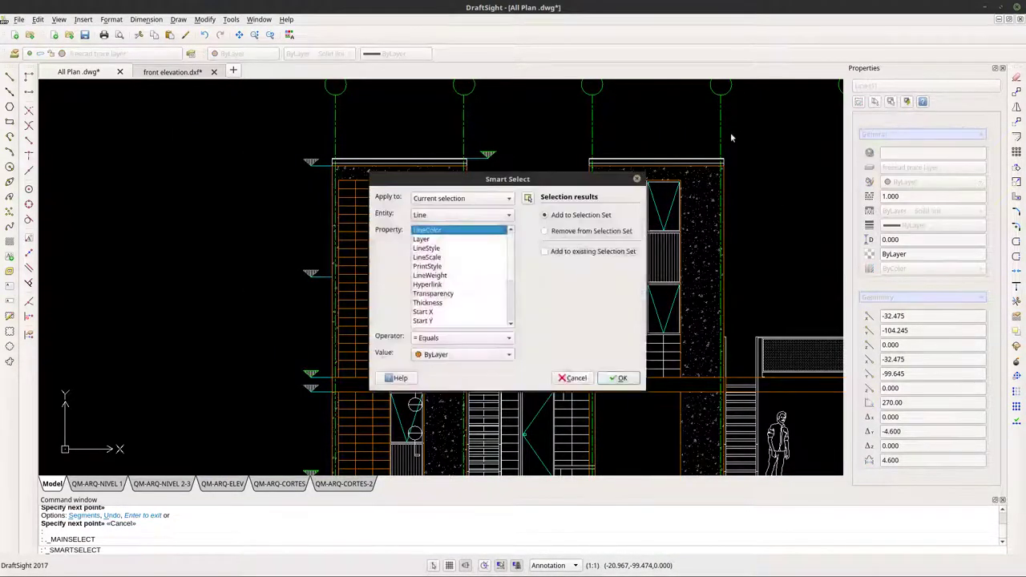
left_click(445, 199)
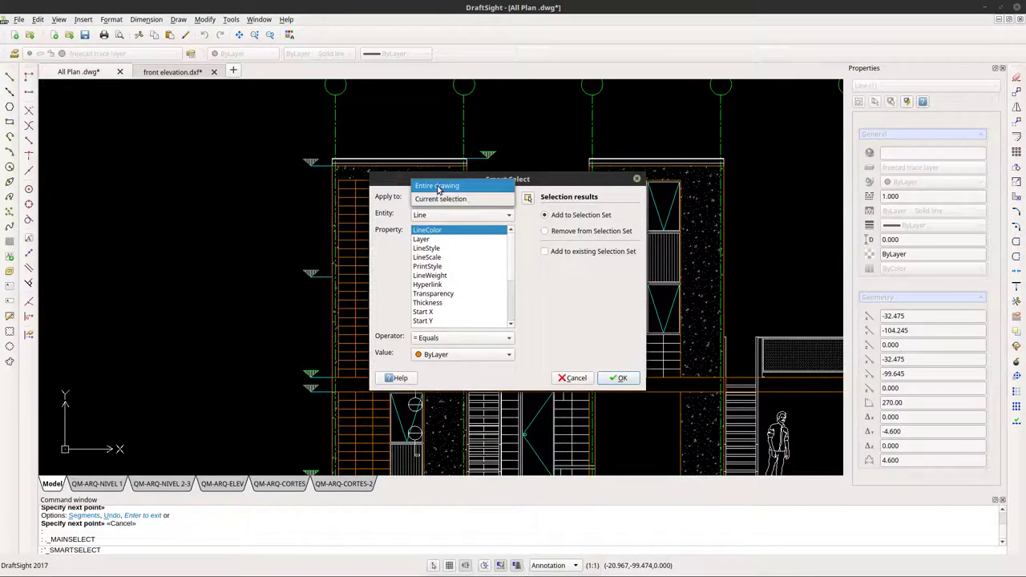
left_click(437, 187)
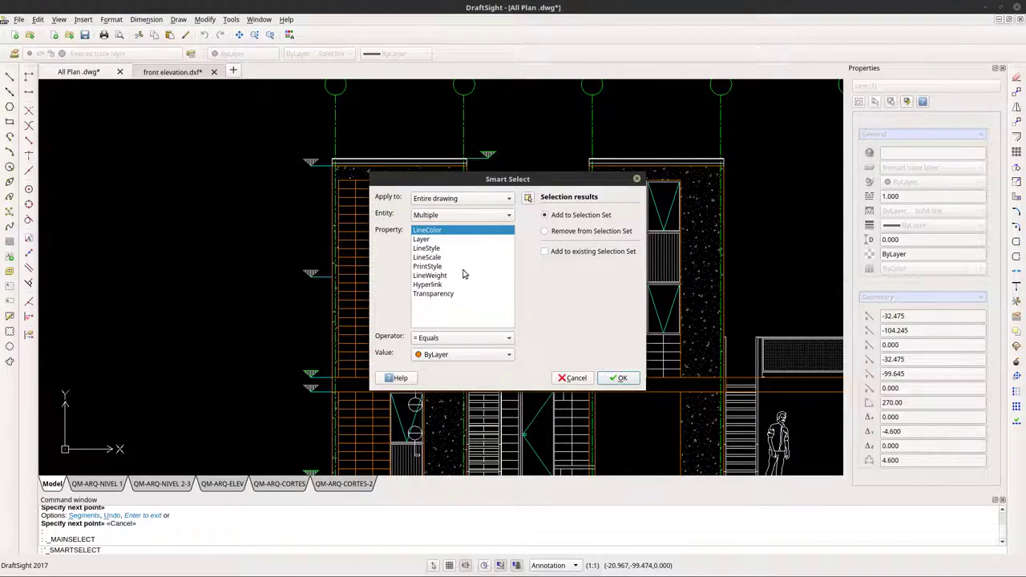
left_click(417, 240)
left_click(619, 381)
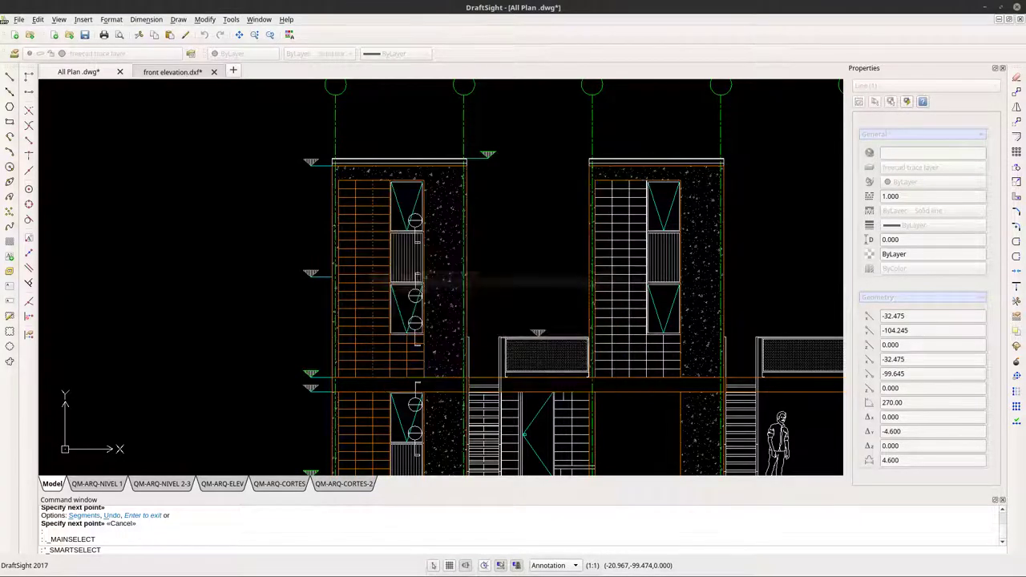
scroll(384, 251, "down", 3)
scroll(384, 251, "down", 2)
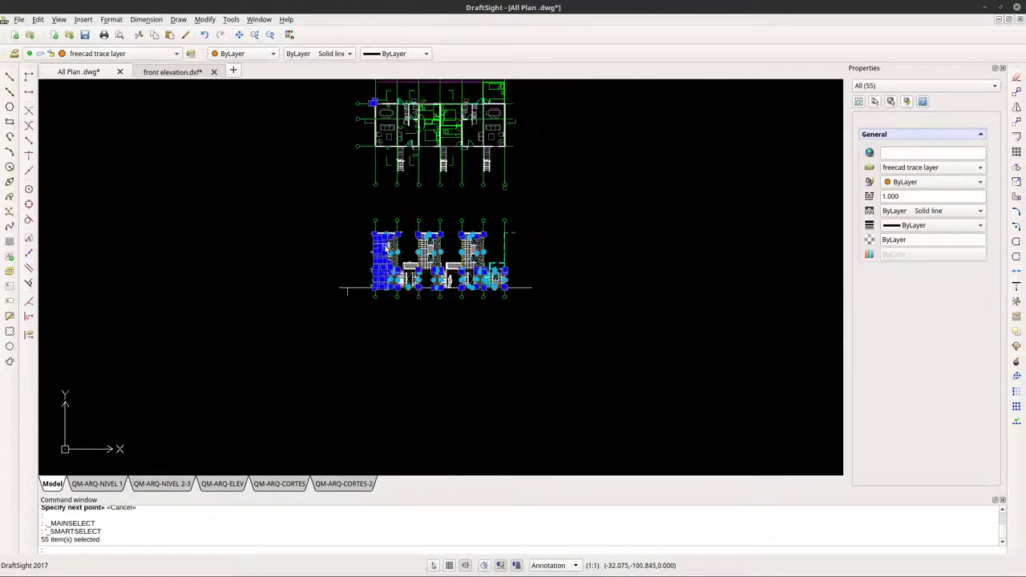
scroll(384, 250, "up", 2)
left_click(20, 21)
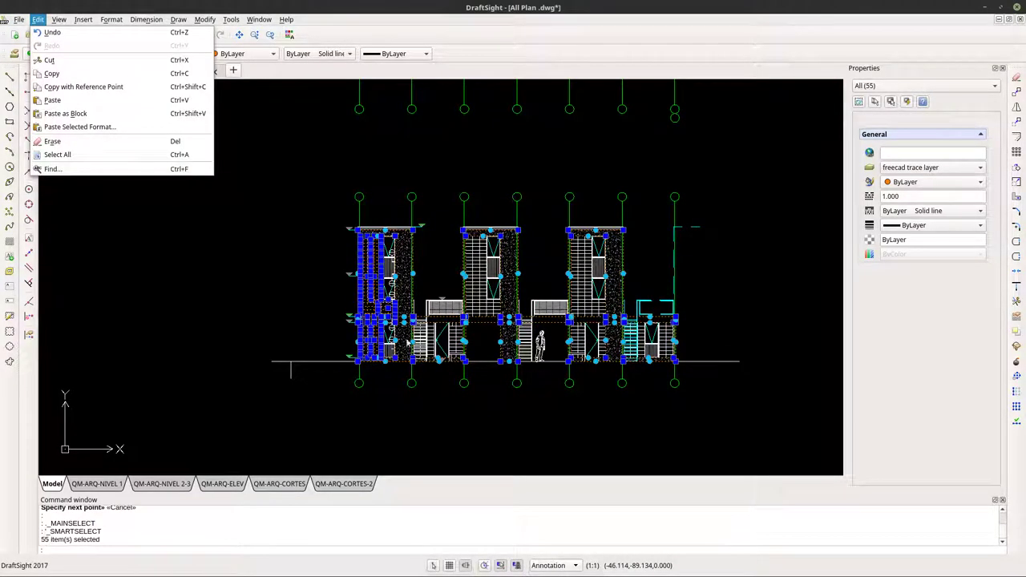
left_click(439, 285)
scroll(460, 300, "up", 8)
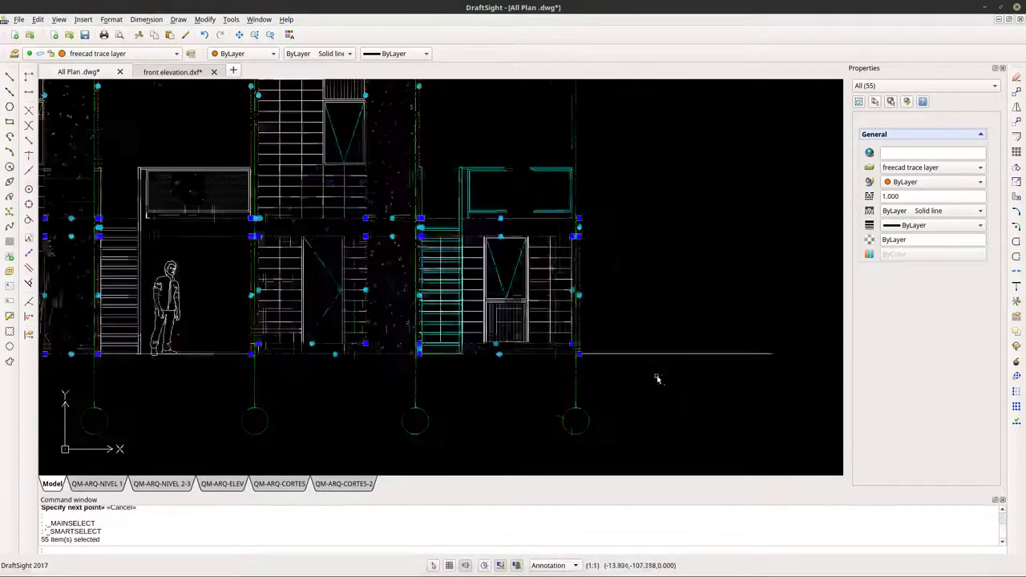
scroll(512, 321, "up", 2)
key("Escape")
key("Escape")
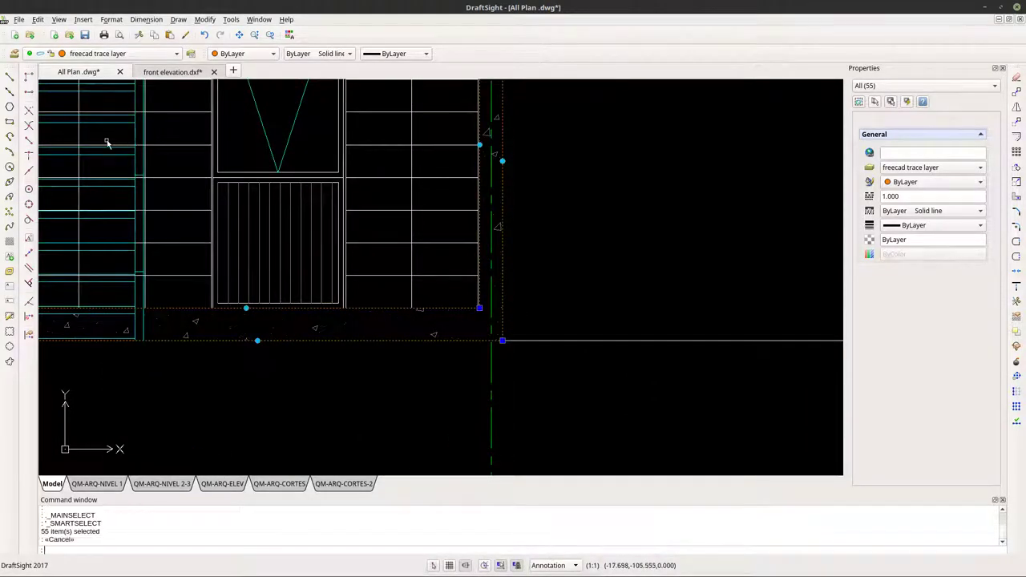
Draw a short vertical line from the right building's base corner down below the ground line.
left_click(12, 79)
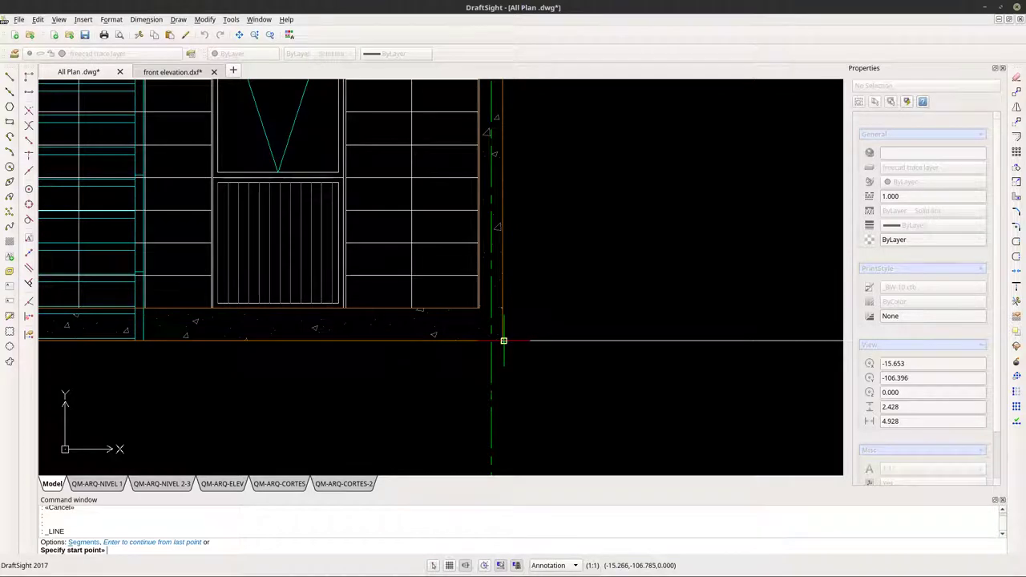
scroll(503, 340, "up", 5)
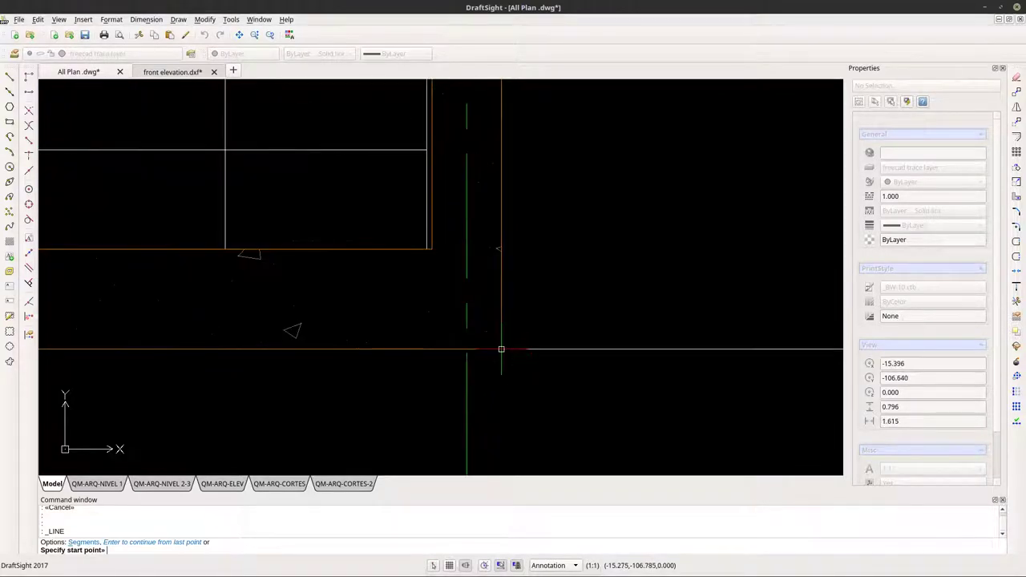
left_click(501, 350)
left_click(501, 423)
key("Escape")
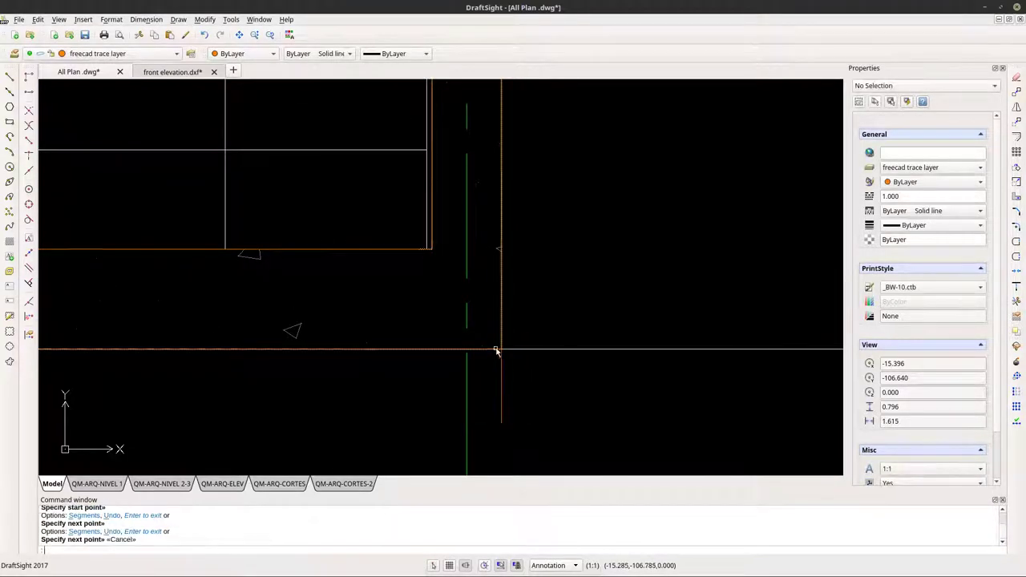
scroll(497, 352, "down", 5)
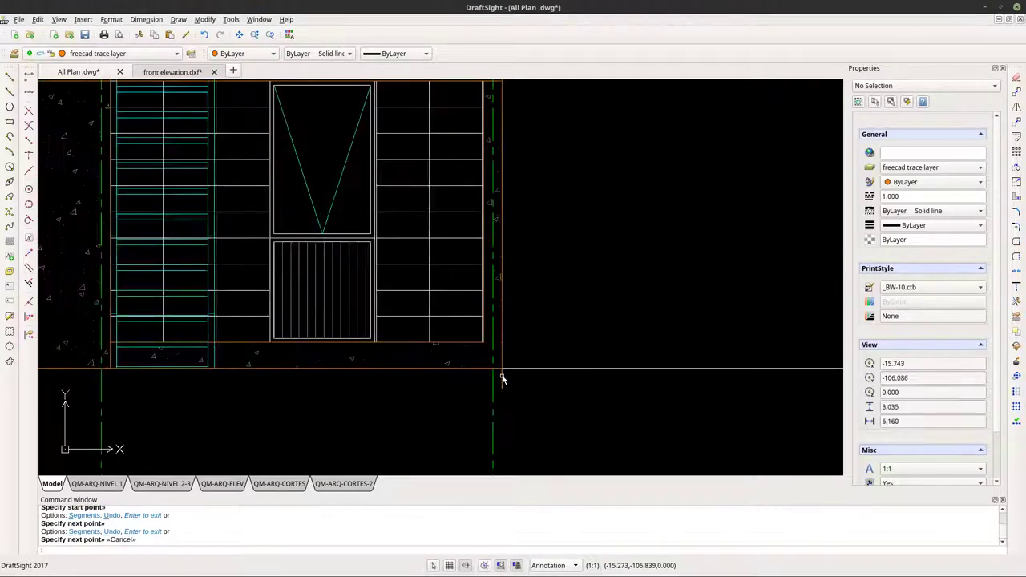
scroll(503, 379, "down", 2)
scroll(503, 377, "up", 3)
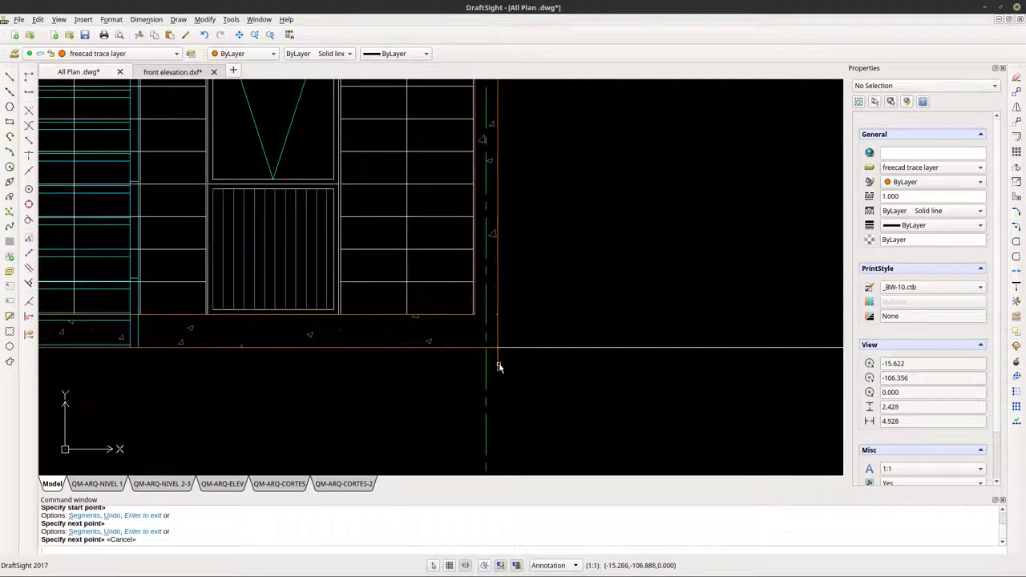
left_click(501, 366)
key("Escape")
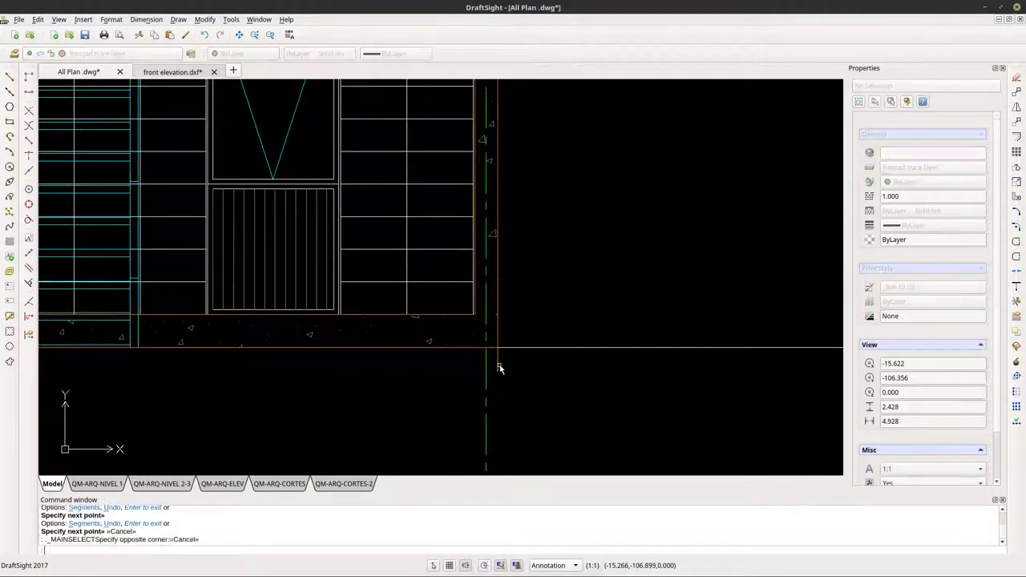
scroll(503, 372, "down", 3)
scroll(513, 385, "up", 6)
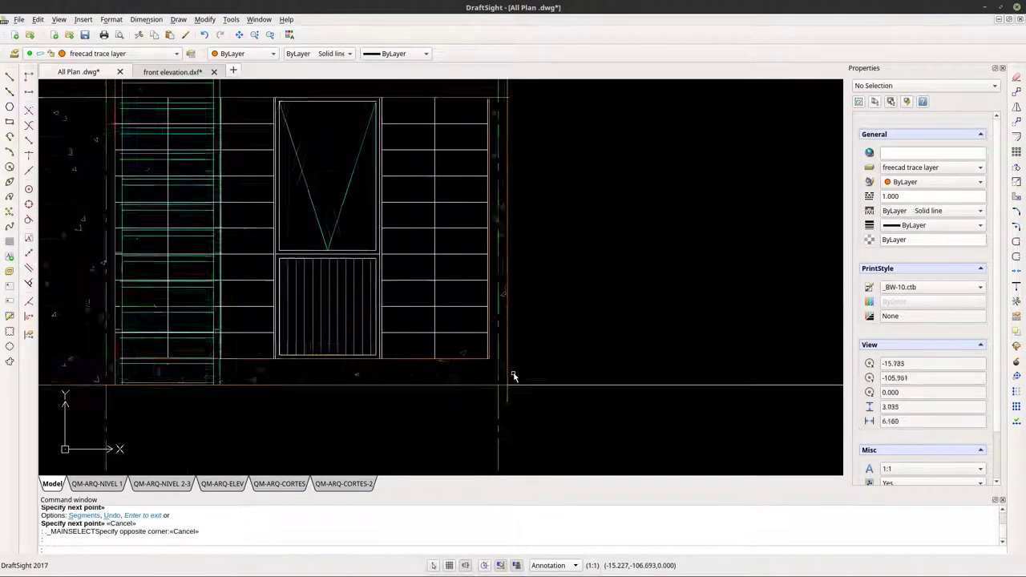
Use Smart Select over the entire drawing to pick all 56 freecad trace layer objects.
left_click(498, 442)
right_click(509, 428)
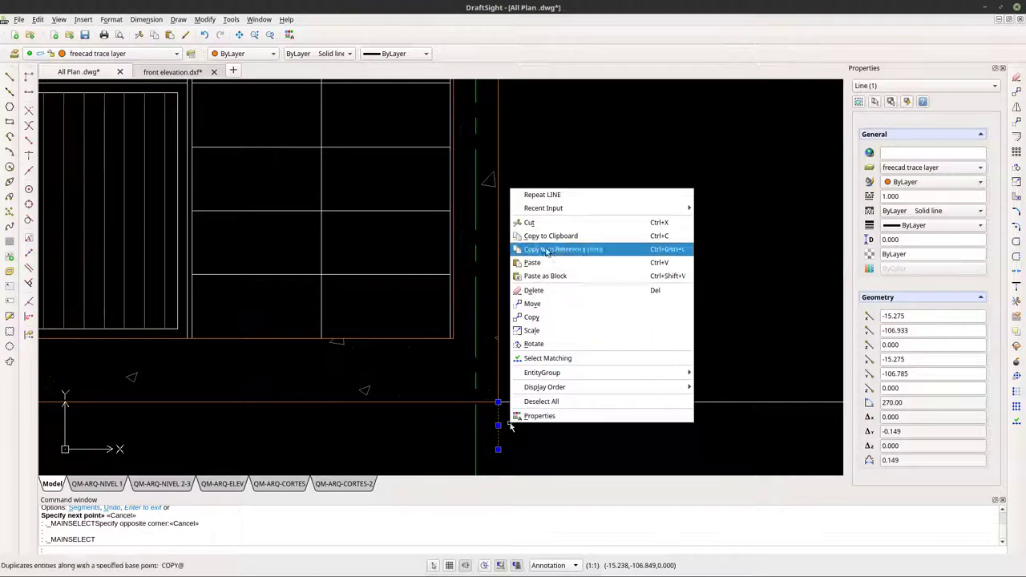
key("Escape")
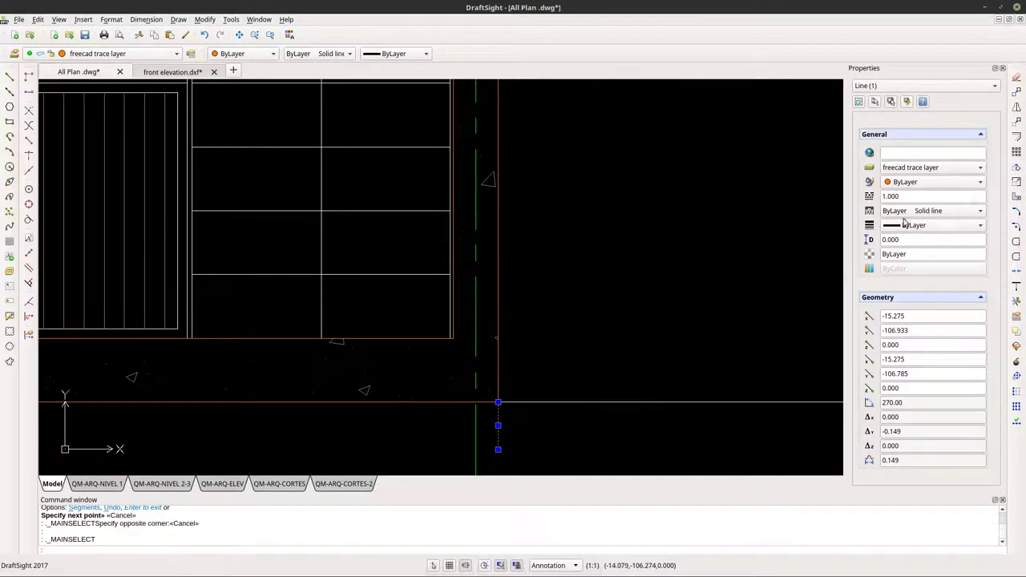
left_click(906, 102)
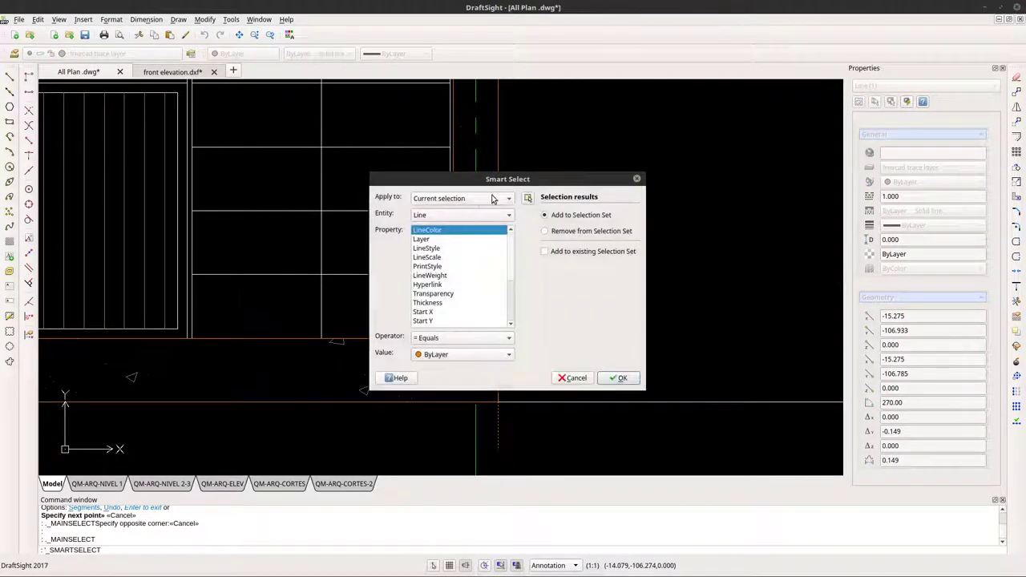
left_click(453, 202)
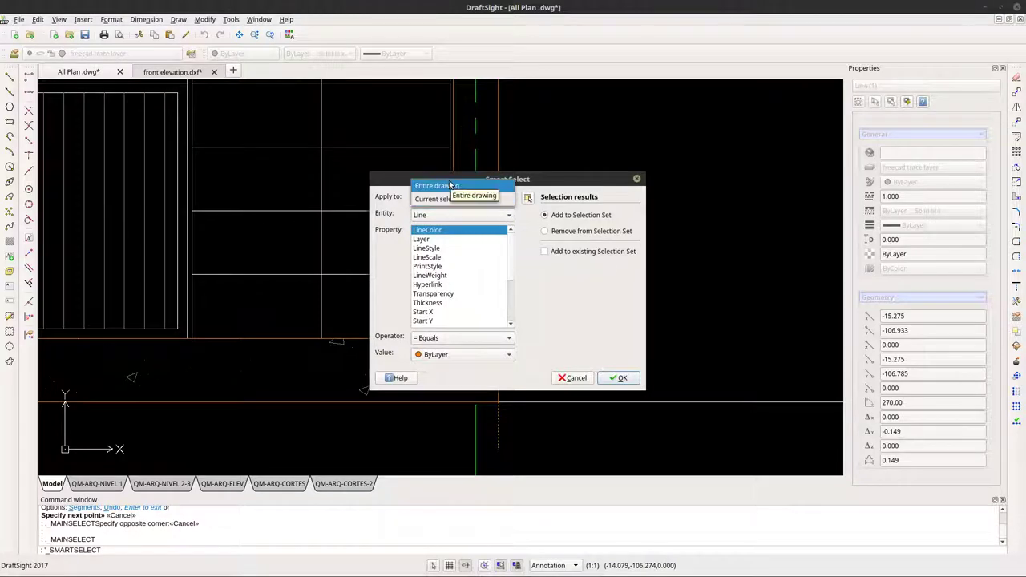
left_click(451, 186)
left_click(435, 240)
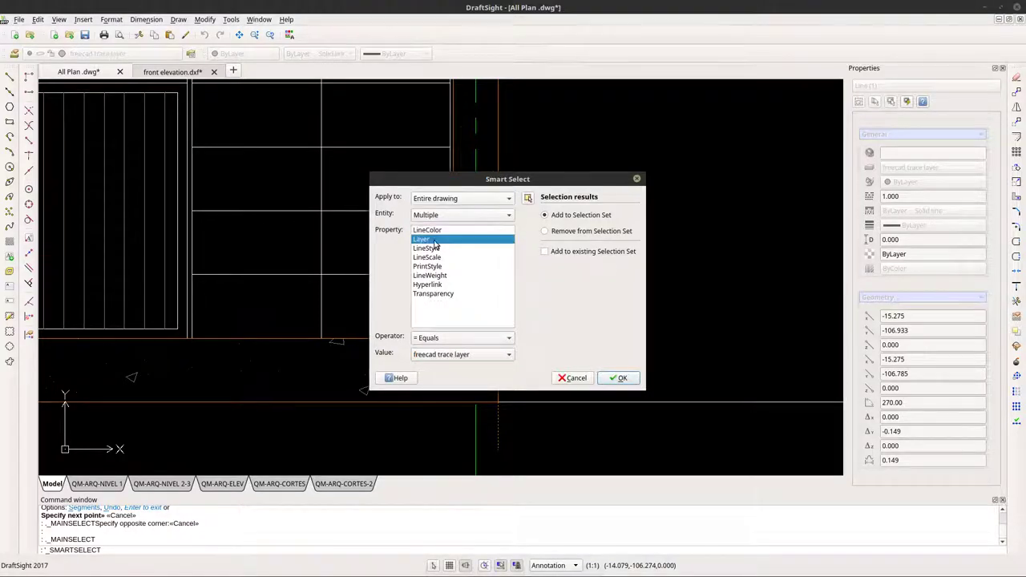
left_click(616, 377)
scroll(566, 305, "down", 5)
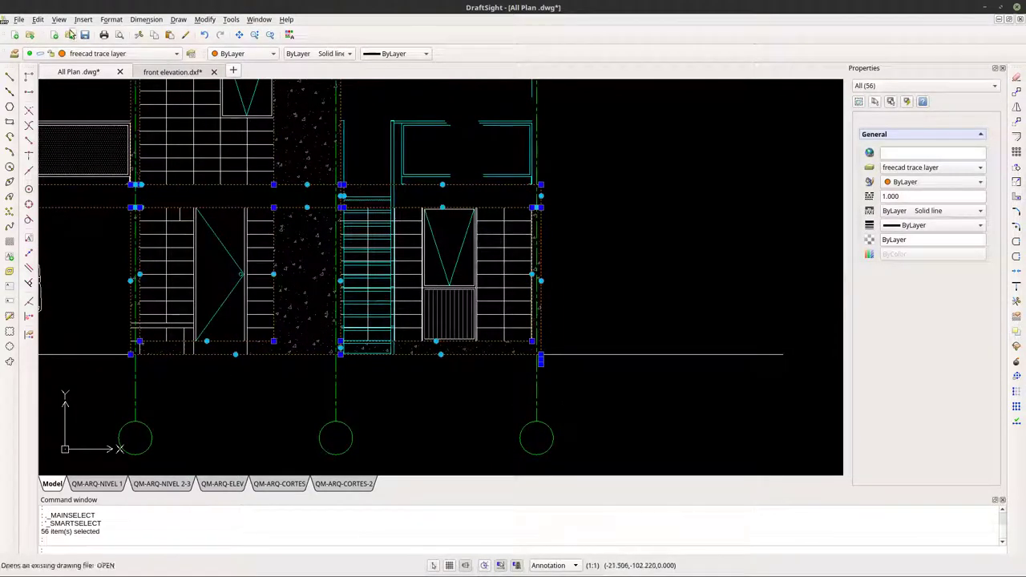
Copy the 56 trace-layer objects and switch to the front elevation.dxf drawing.
left_click(18, 19)
mouse_move(35, 23)
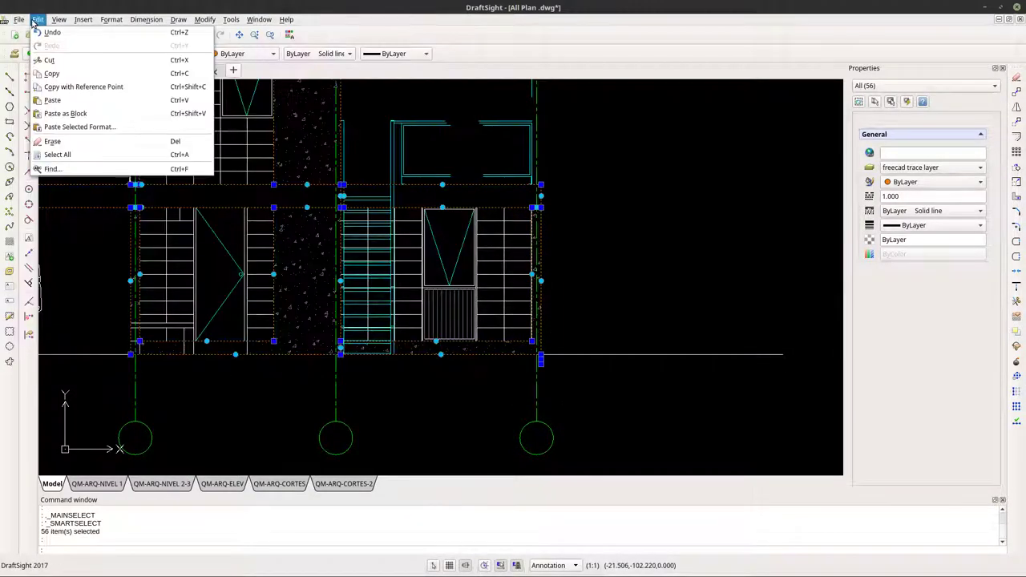
left_click(51, 73)
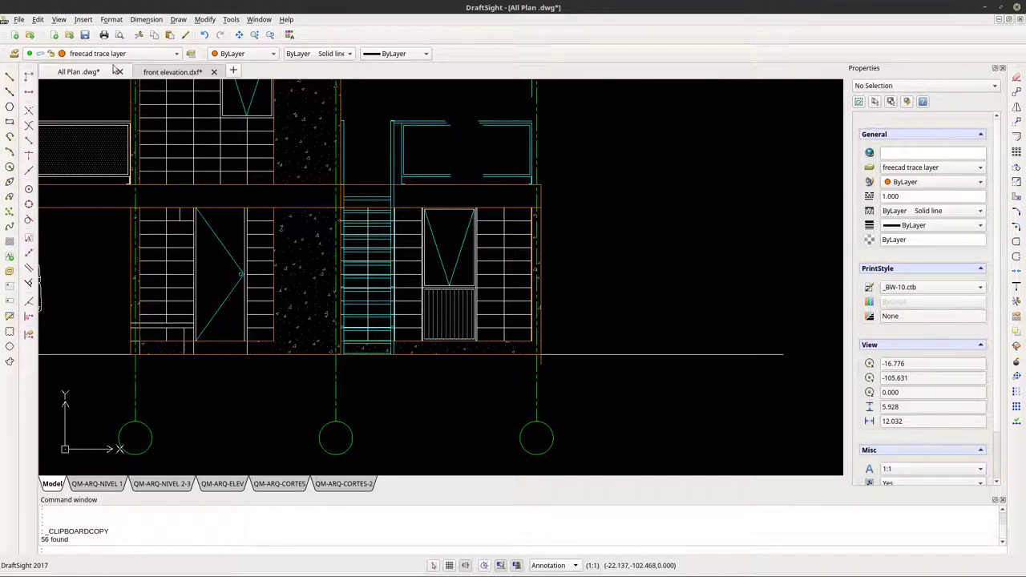
left_click(150, 73)
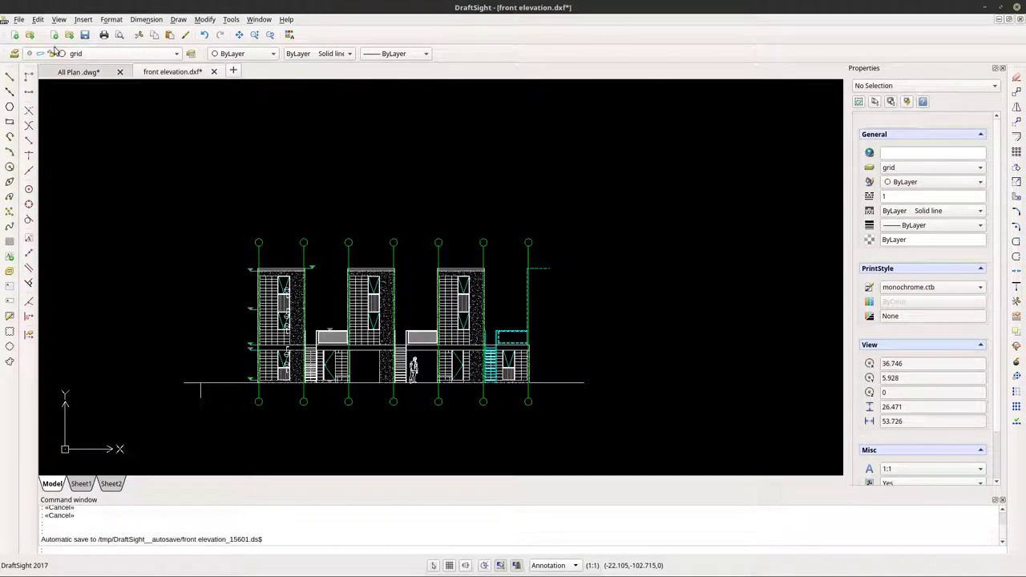
left_click(19, 20)
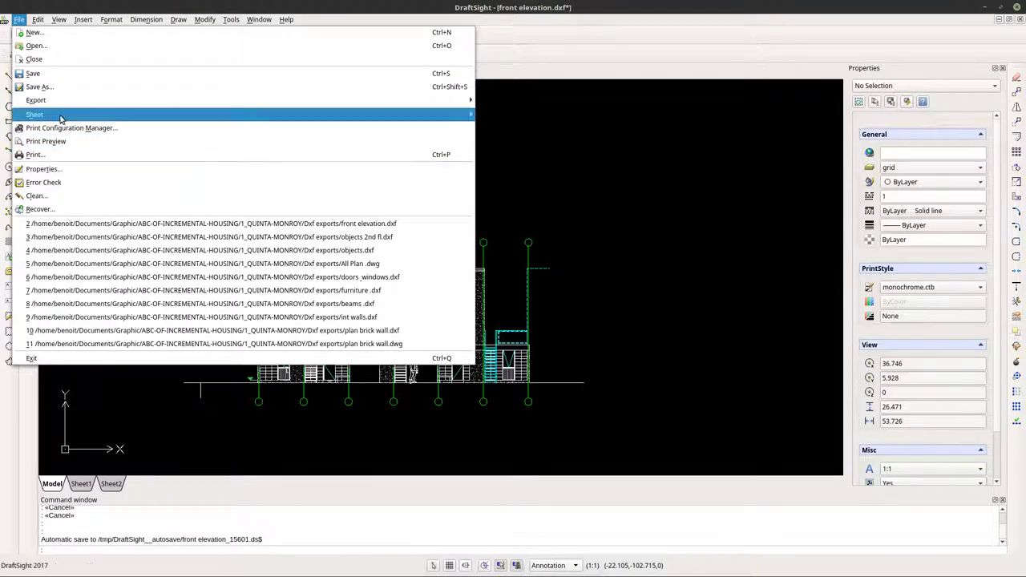
Paste the copied trace geometry into front elevation.dxf as a block.
mouse_move(38, 19)
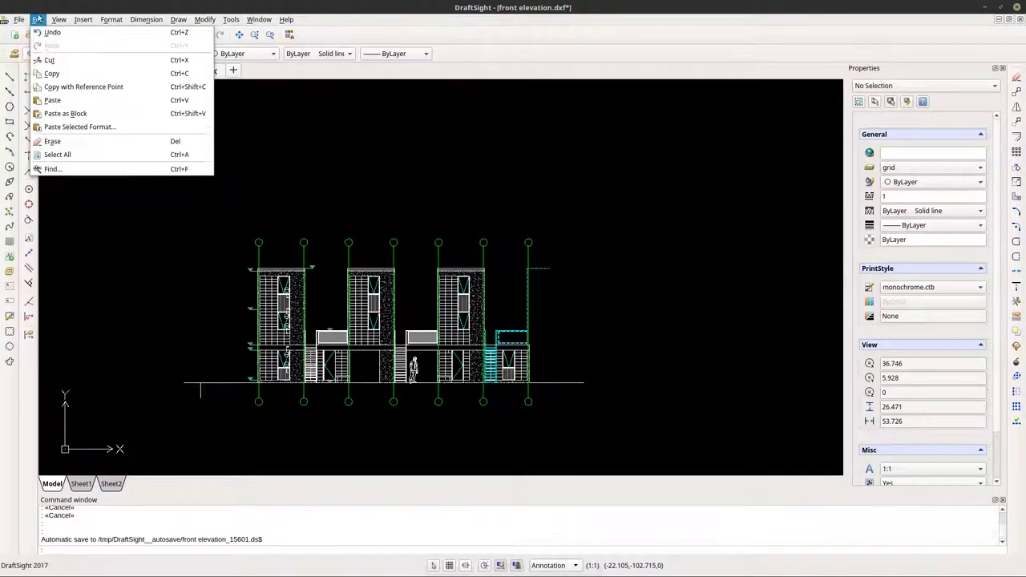
left_click(66, 112)
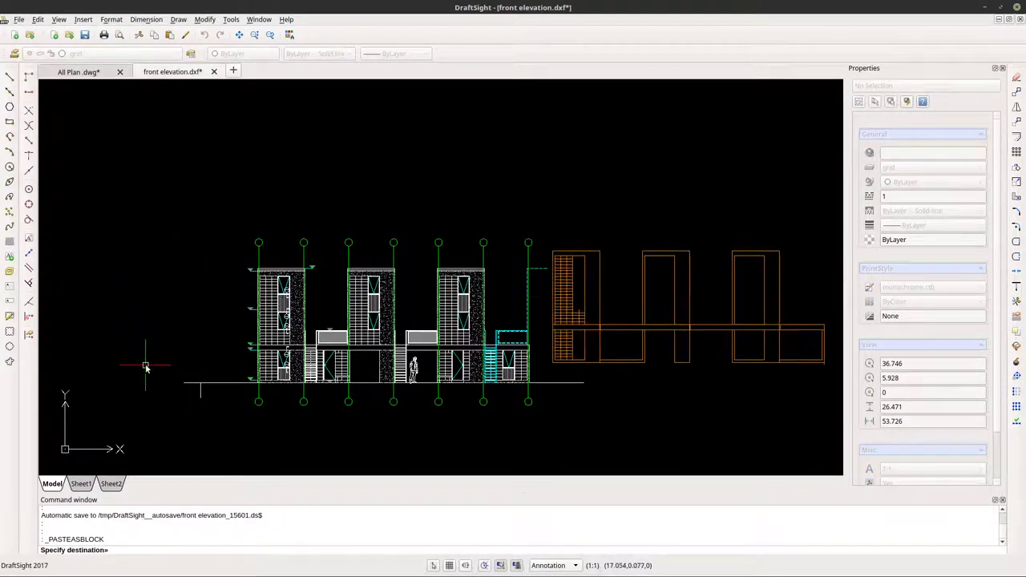
key("Escape")
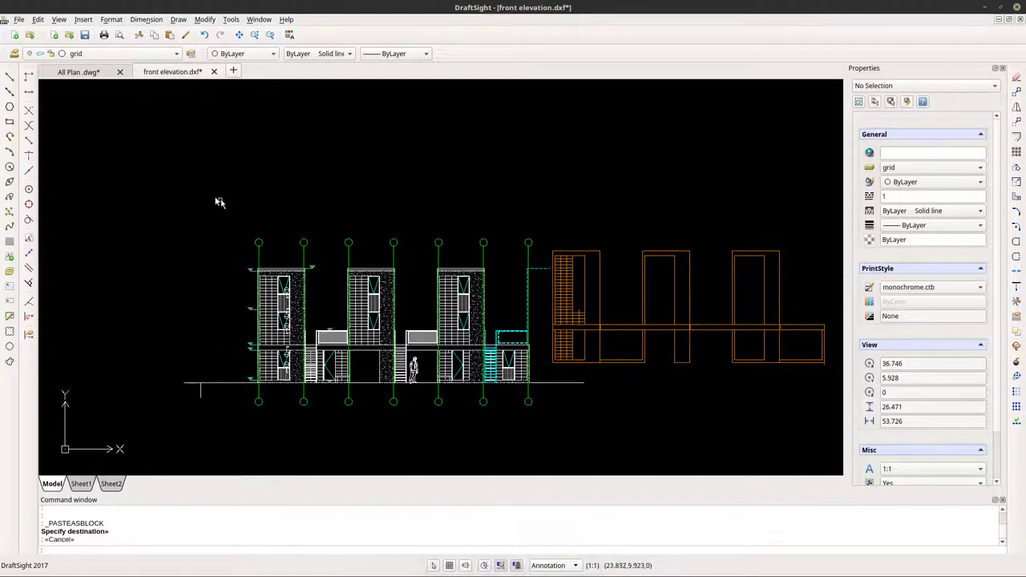
key("Escape")
Delete the 1,032 original elevation objects, keeping only the orange trace block.
left_click(99, 139)
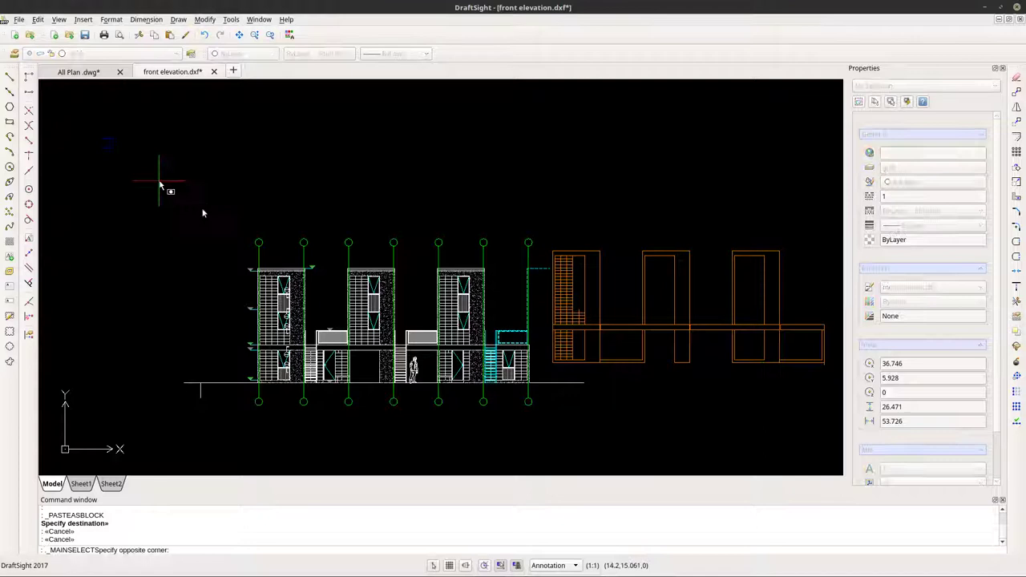
left_click(618, 455)
key("Delete")
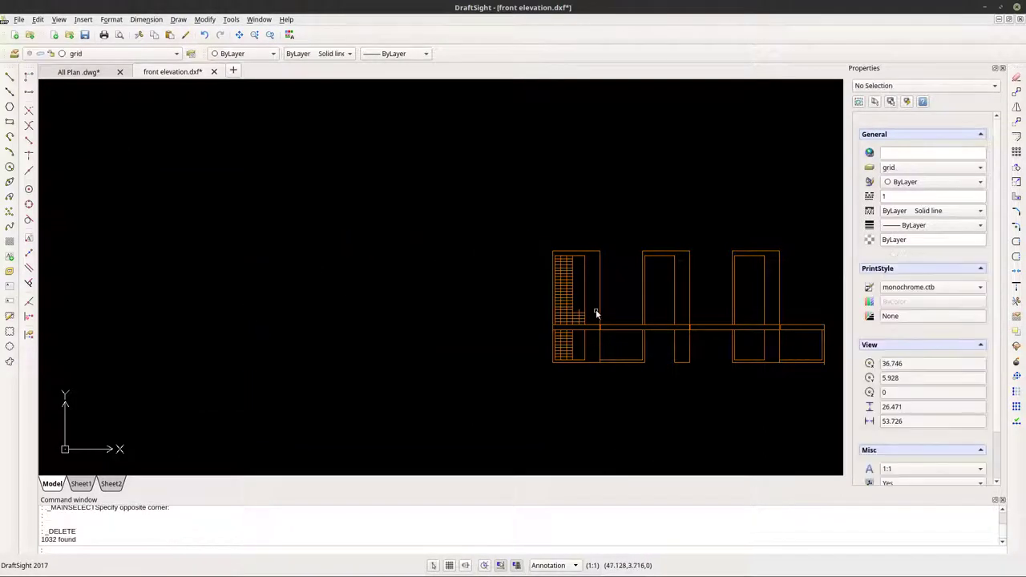
left_click(551, 333)
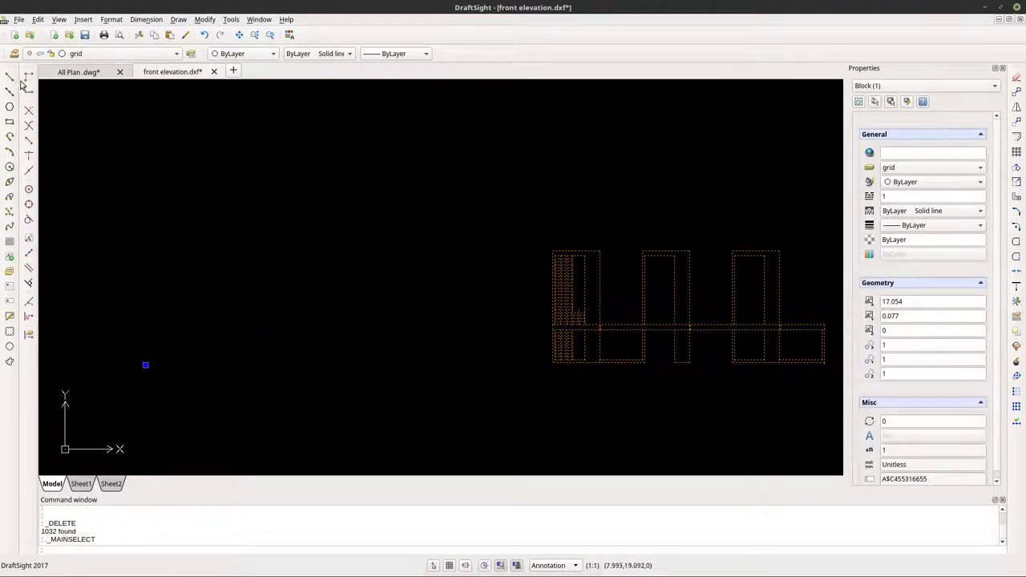
left_click(18, 19)
key("Escape")
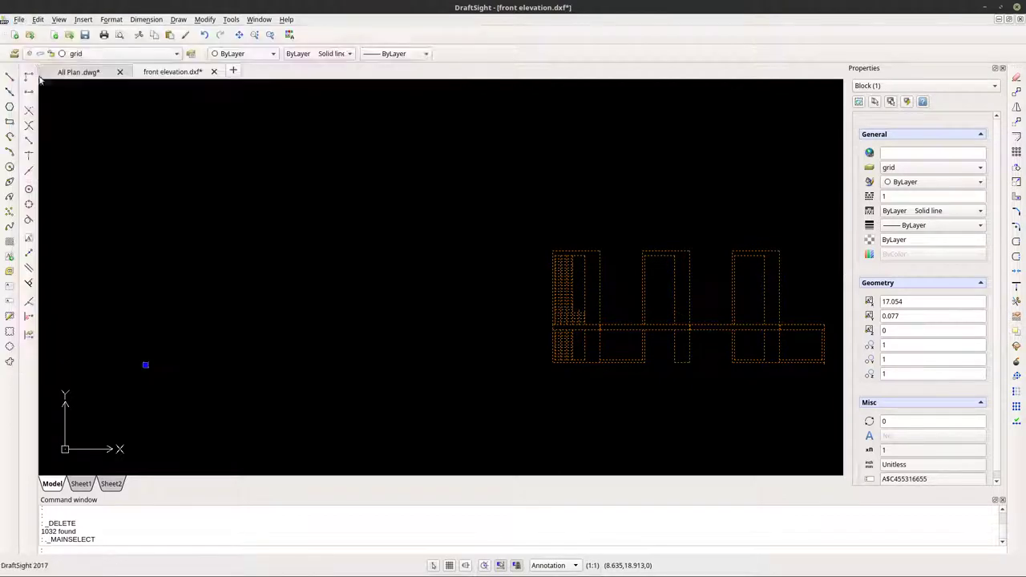
left_click(18, 19)
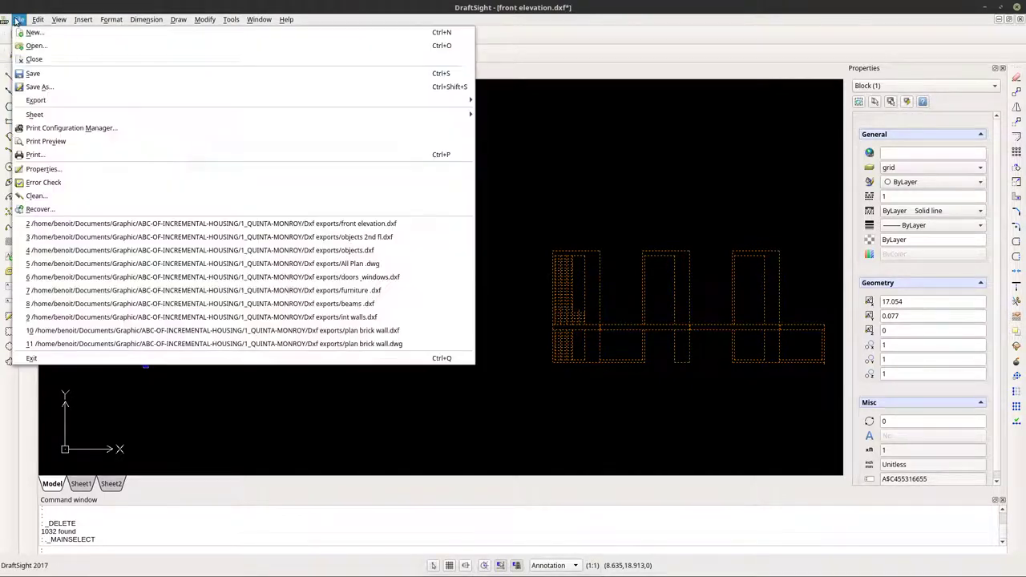
Save over front elevation.dxf as R2013 ASCII Drawing (*.dxf), confirming the replacement.
left_click(48, 85)
left_click(438, 370)
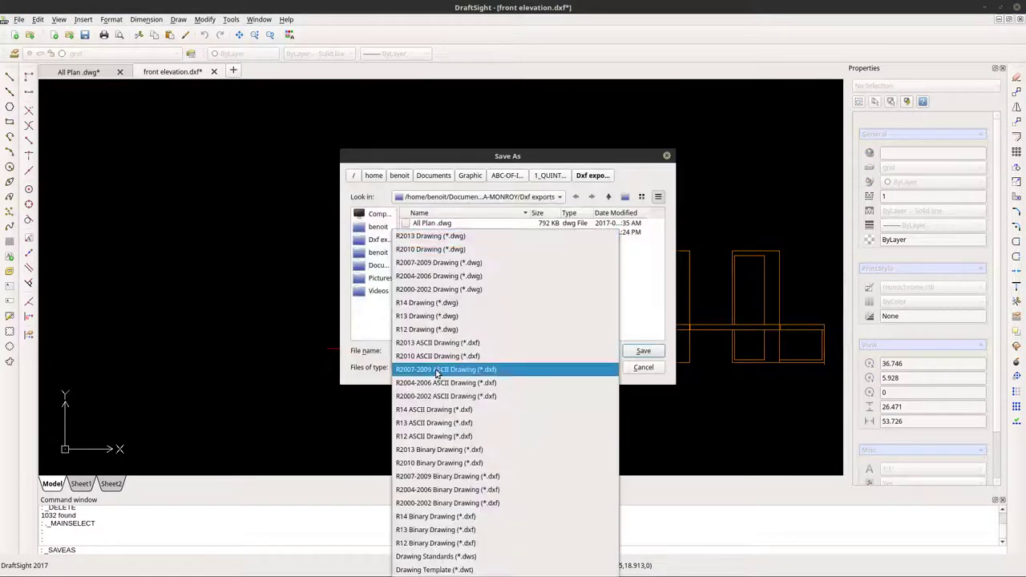
left_click(455, 344)
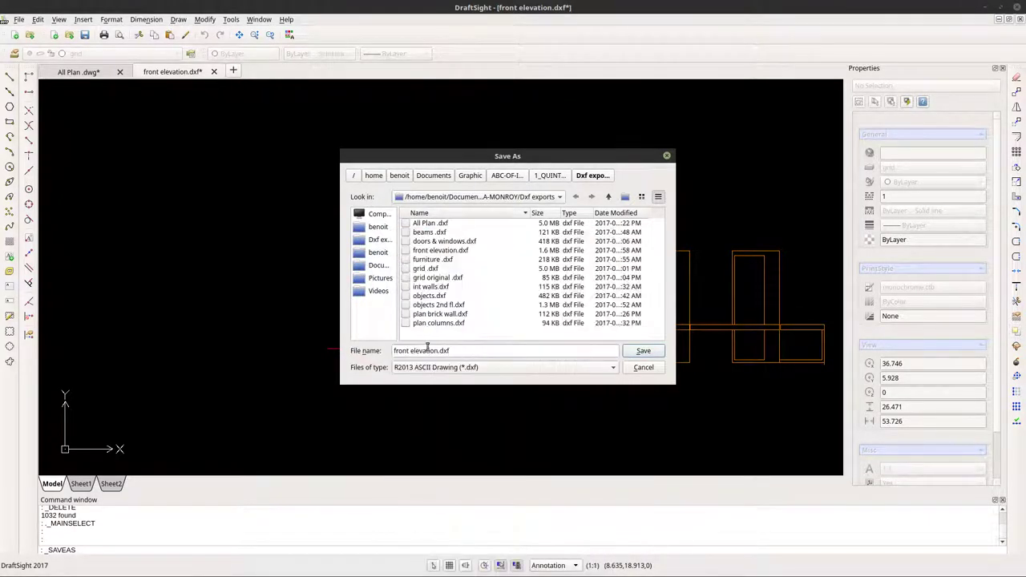
left_click(642, 352)
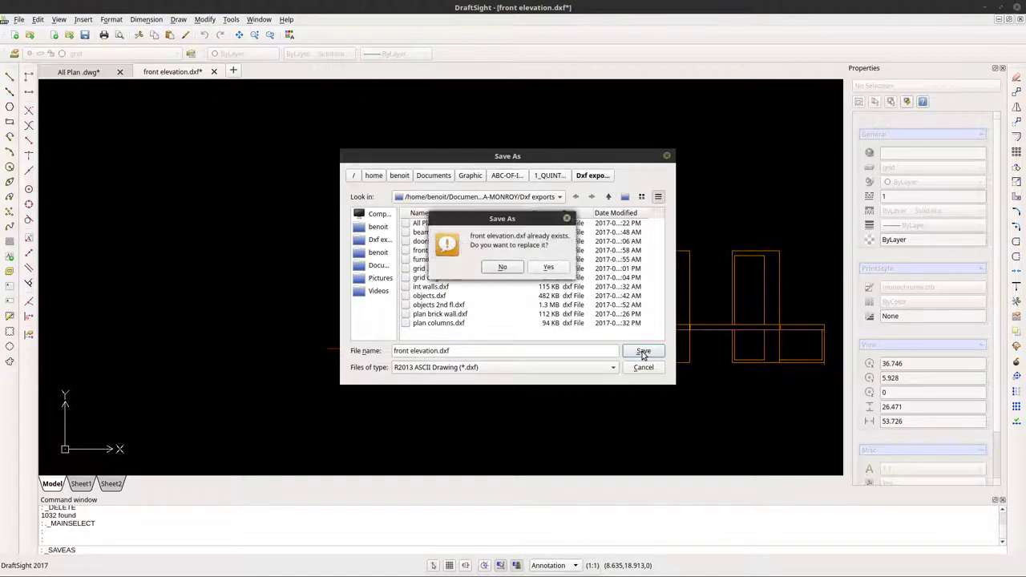
left_click(543, 267)
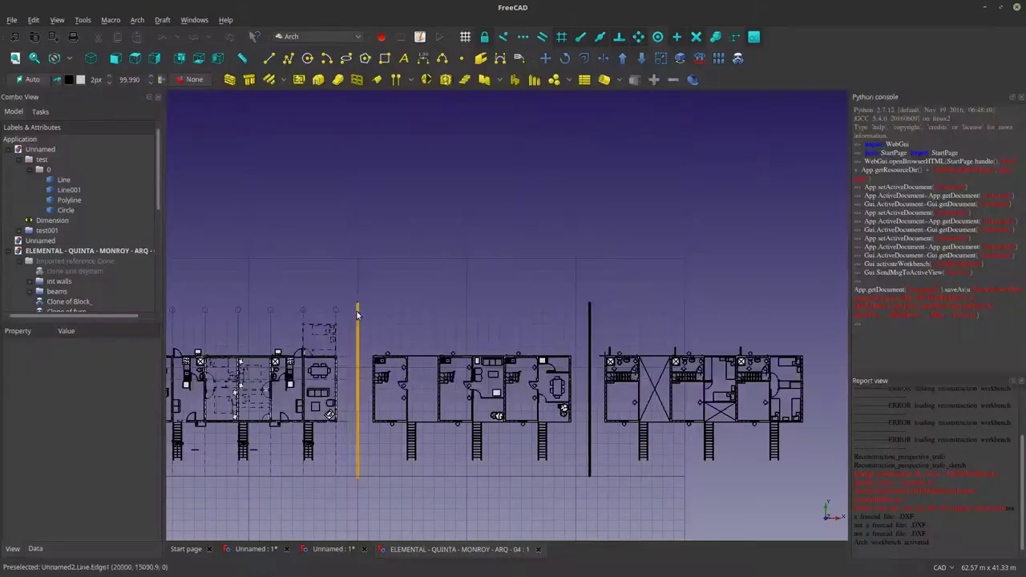
scroll(365, 306, "down", 5)
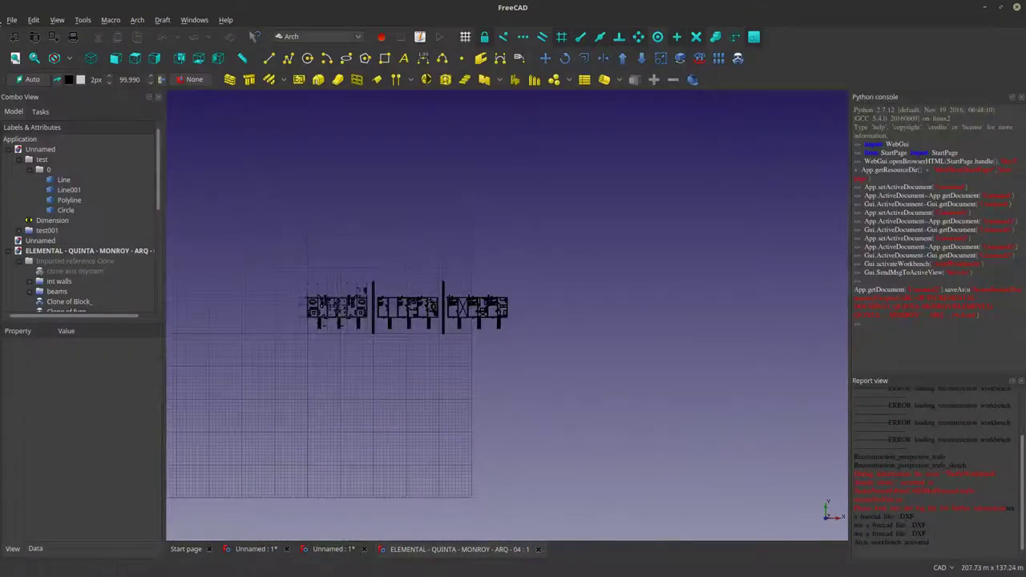
Import front elevation.dxf from the Dxf exports folder into the project.
left_click(11, 20)
left_click(40, 165)
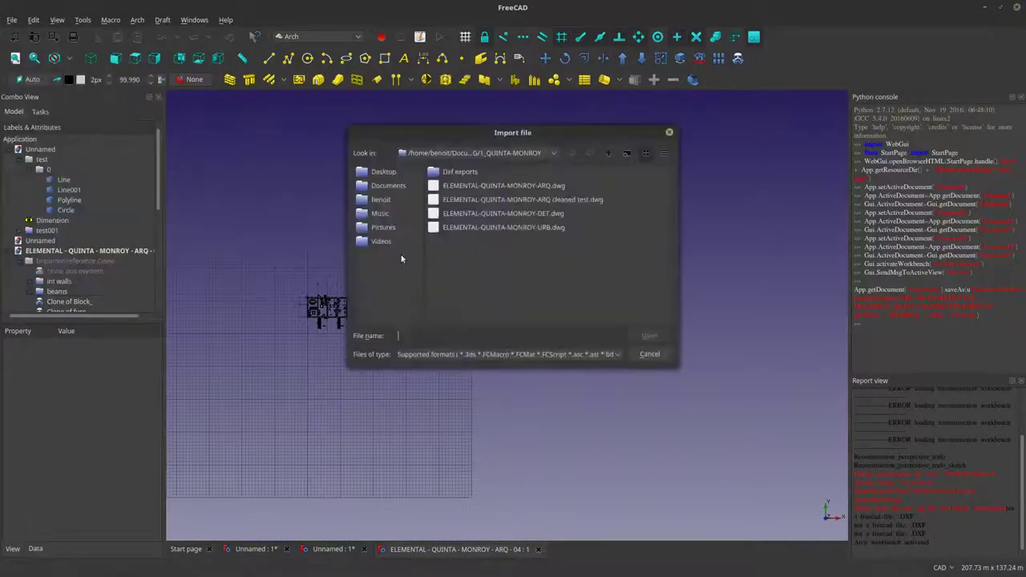
double_click(448, 171)
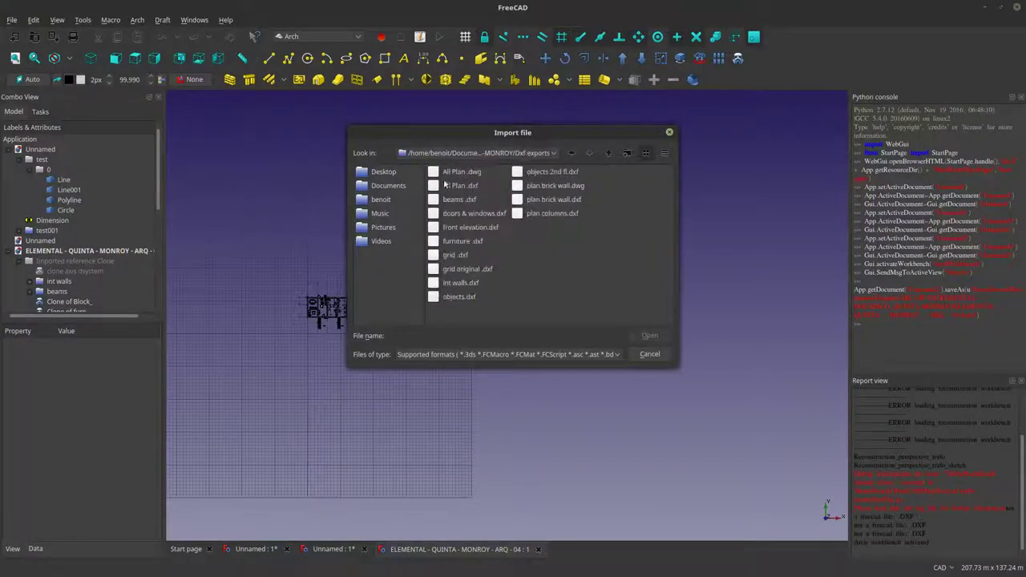
left_click(471, 228)
left_click(649, 336)
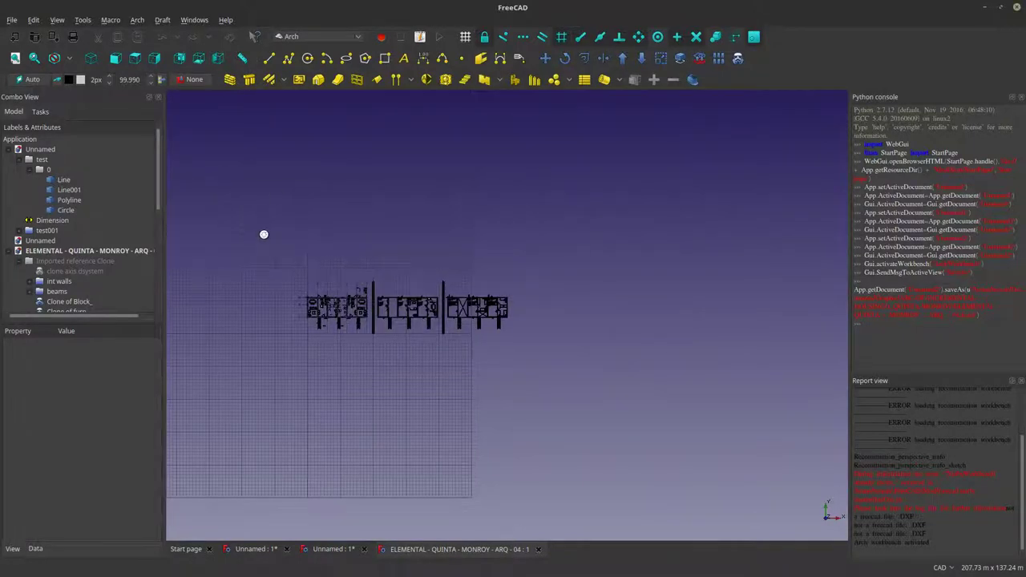
Close both Unnamed documents without saving.
left_click(286, 548)
left_click(519, 249)
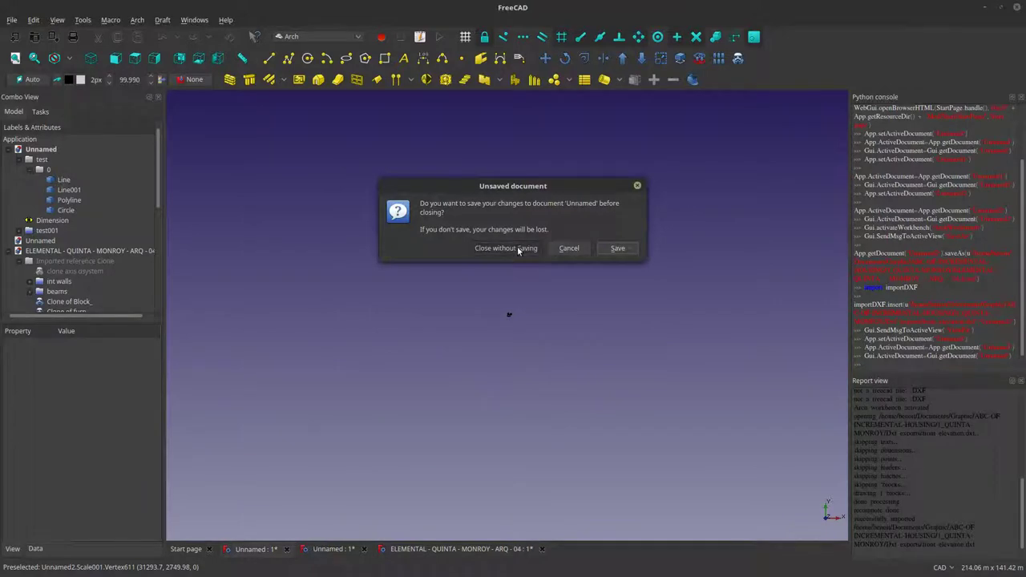
left_click(286, 549)
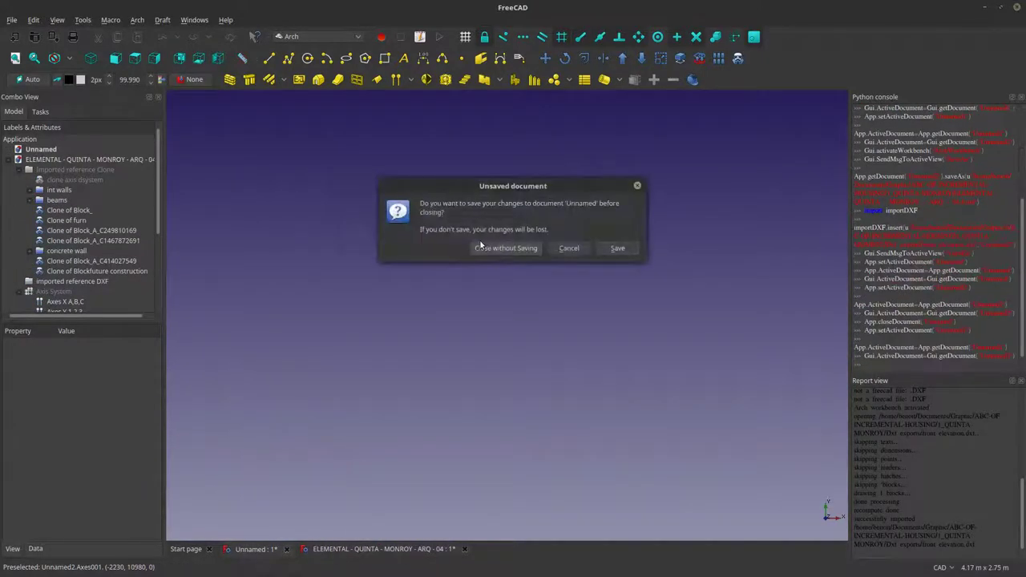
left_click(500, 250)
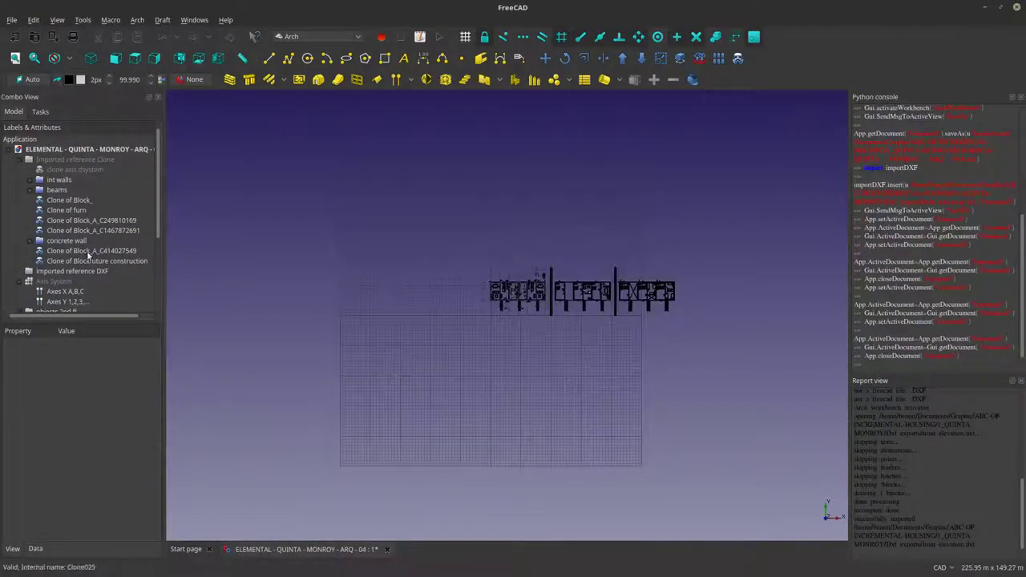
scroll(66, 256, "down", 3)
Collapse the Imported reference Clone and Axis System groups and hide the front elevation group.
scroll(48, 176, "up", 2)
left_click(18, 160)
left_click(20, 180)
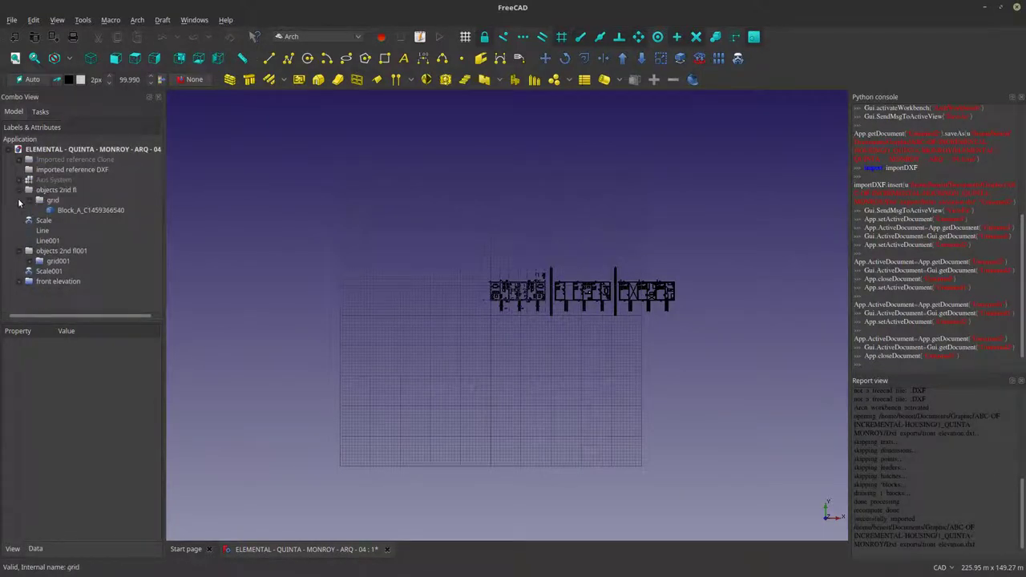
left_click(50, 191)
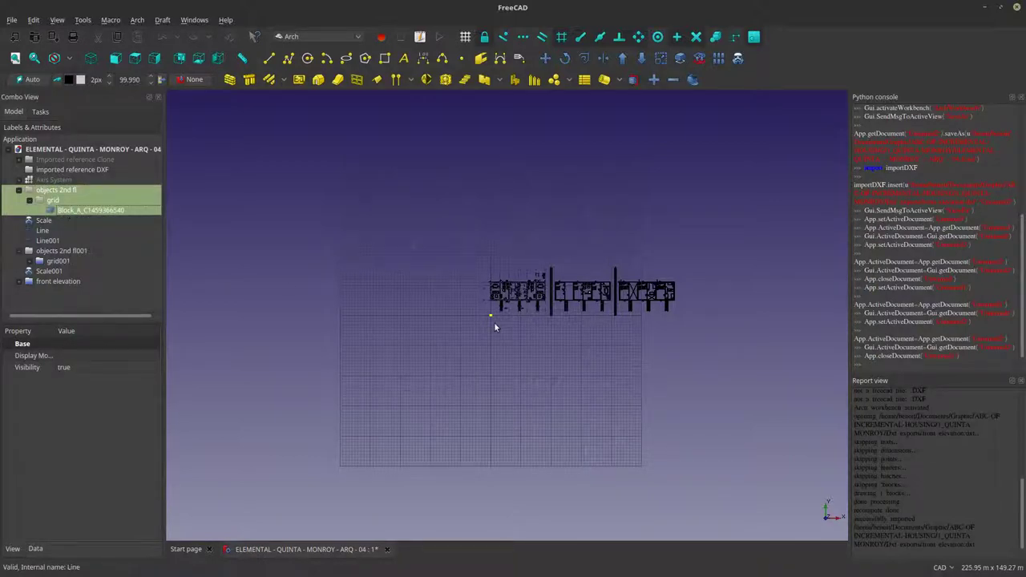
scroll(494, 321, "up", 10)
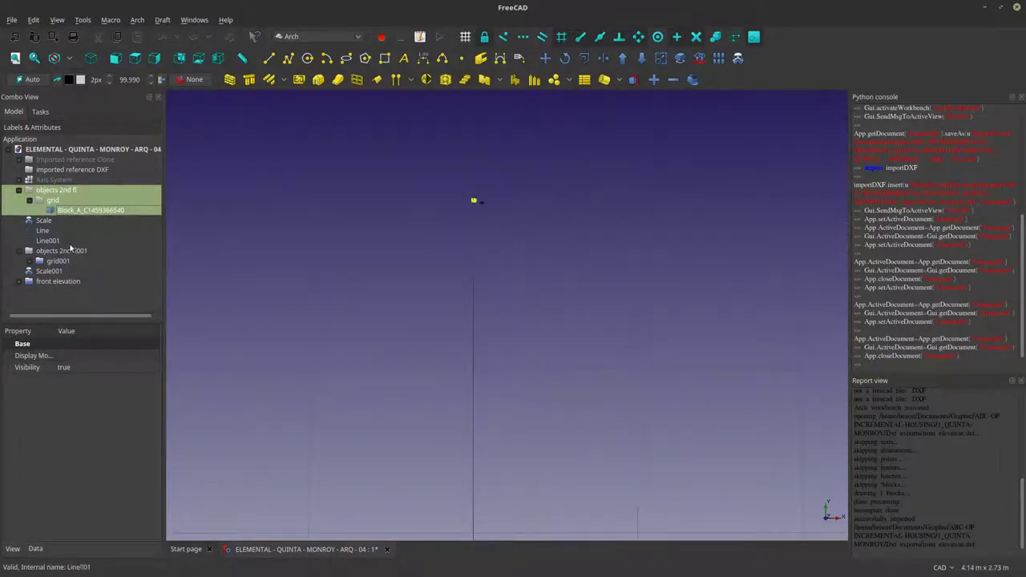
left_click(62, 281)
key("space")
key("space")
key("space")
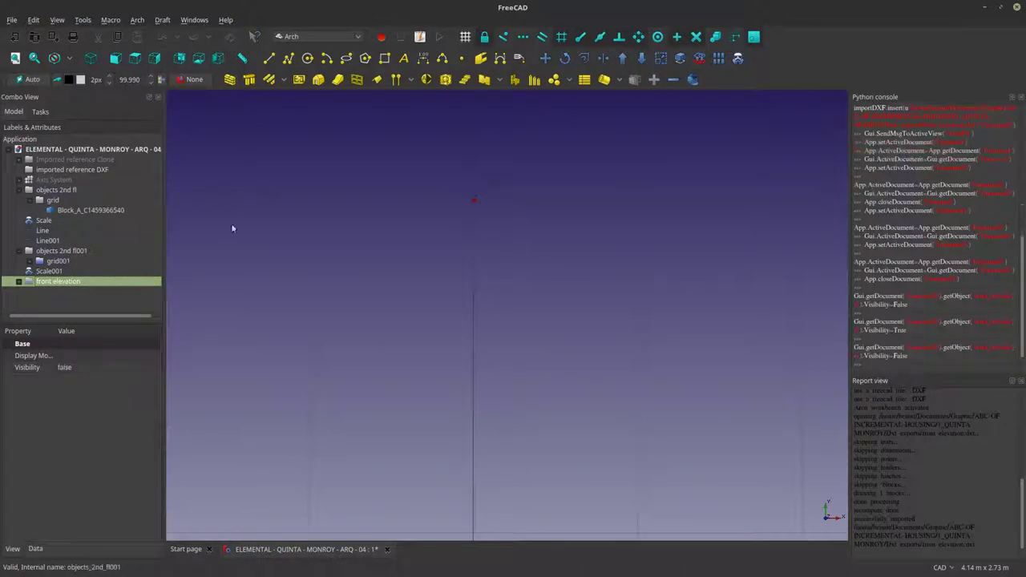
Delete the objects 2nd fl group and its floor-plan block, accepting the Scale dependency warning.
scroll(524, 235, "down", 8)
scroll(545, 264, "up", 5)
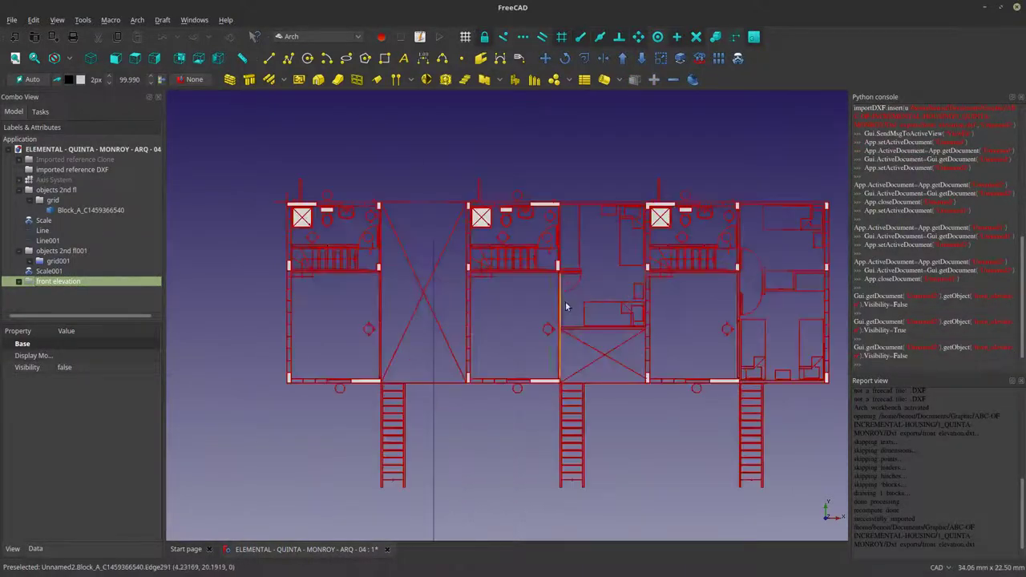
left_click(74, 210)
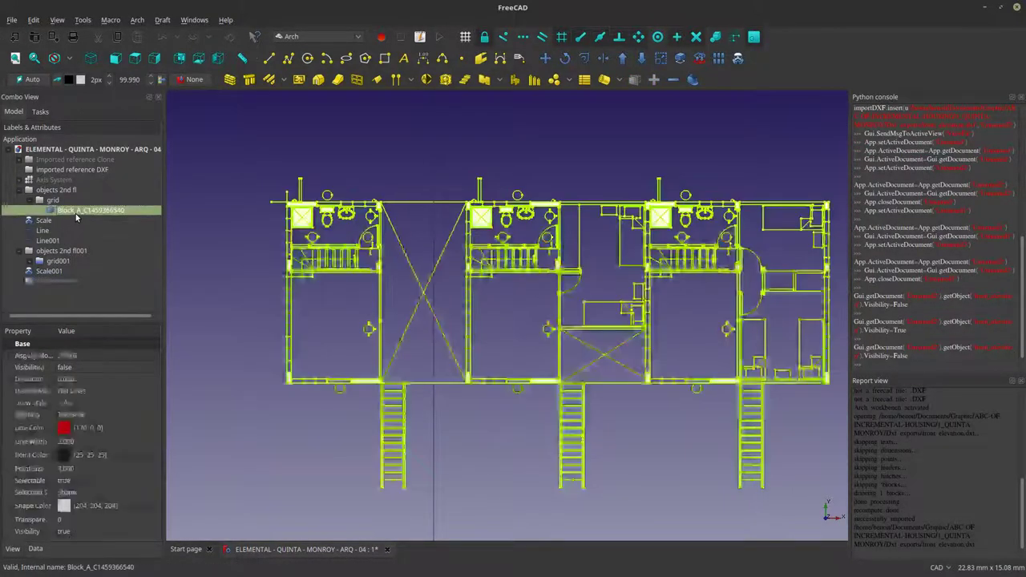
left_click(50, 189)
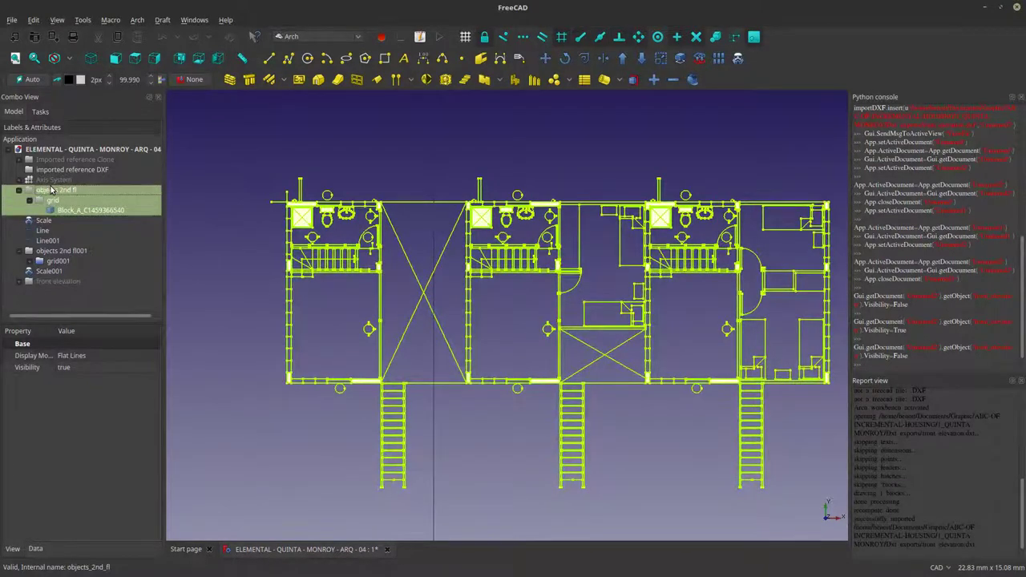
key("Delete")
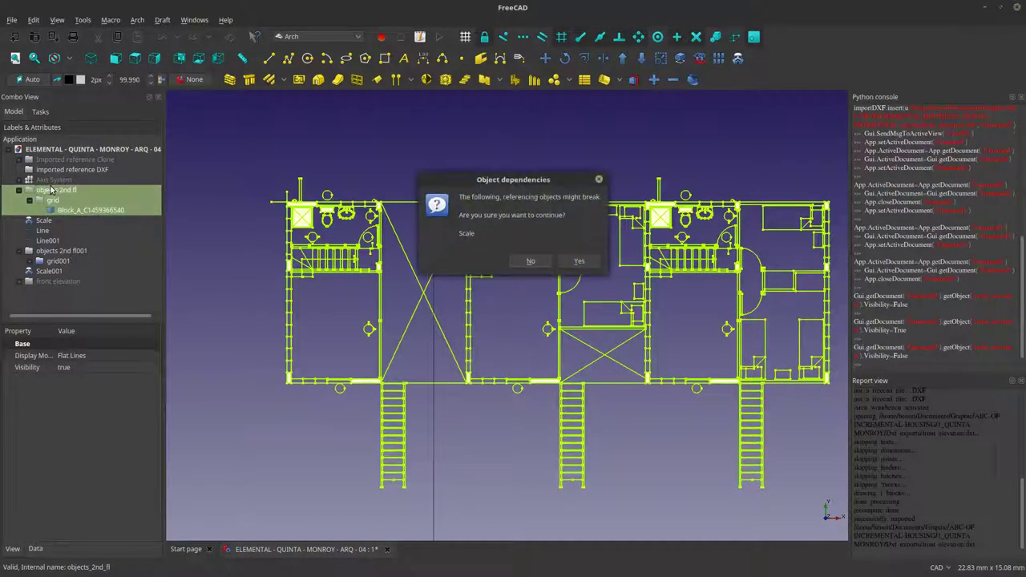
left_click(585, 260)
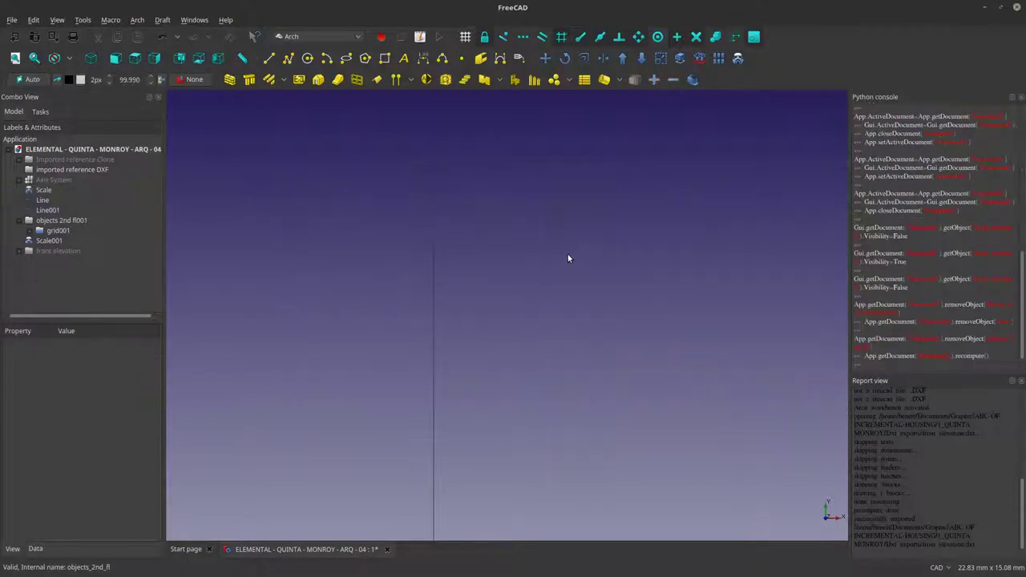
Delete objects 2nd fl001 with grid001 and its block, accepting the Scale001 dependency warning.
left_click(48, 240)
scroll(418, 328, "down", 2)
scroll(418, 331, "down", 4)
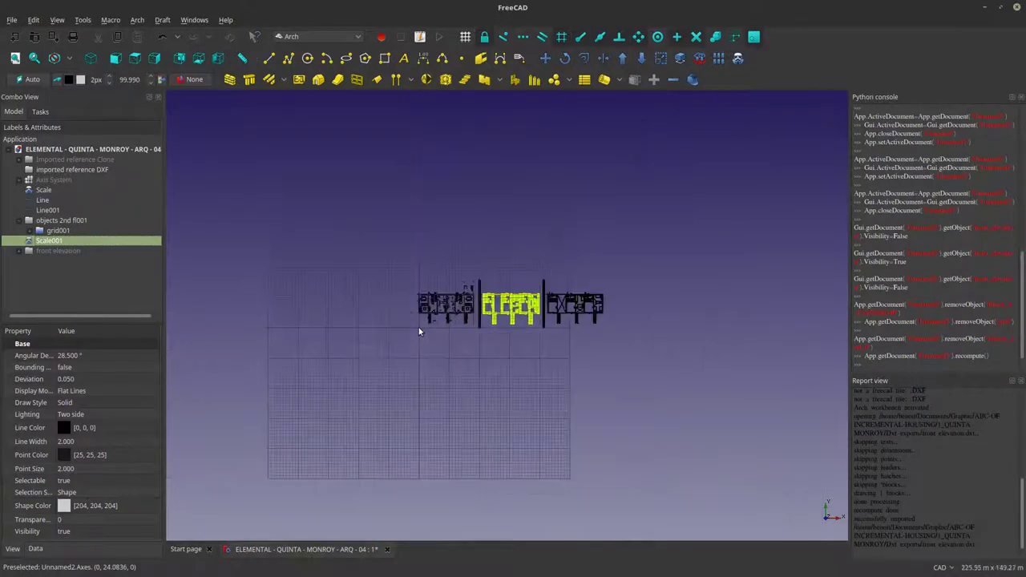
scroll(418, 331, "up", 1)
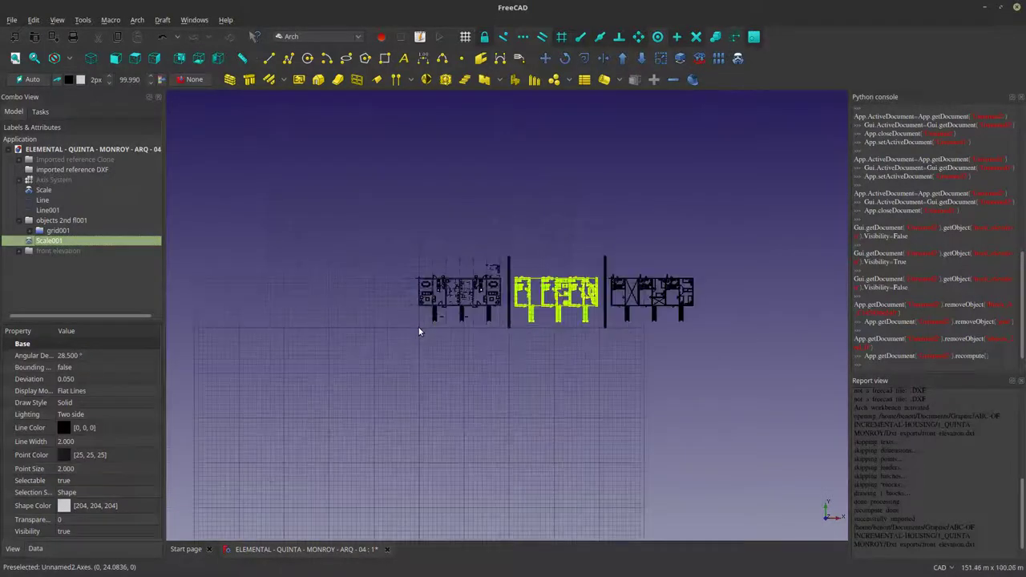
left_click(29, 231)
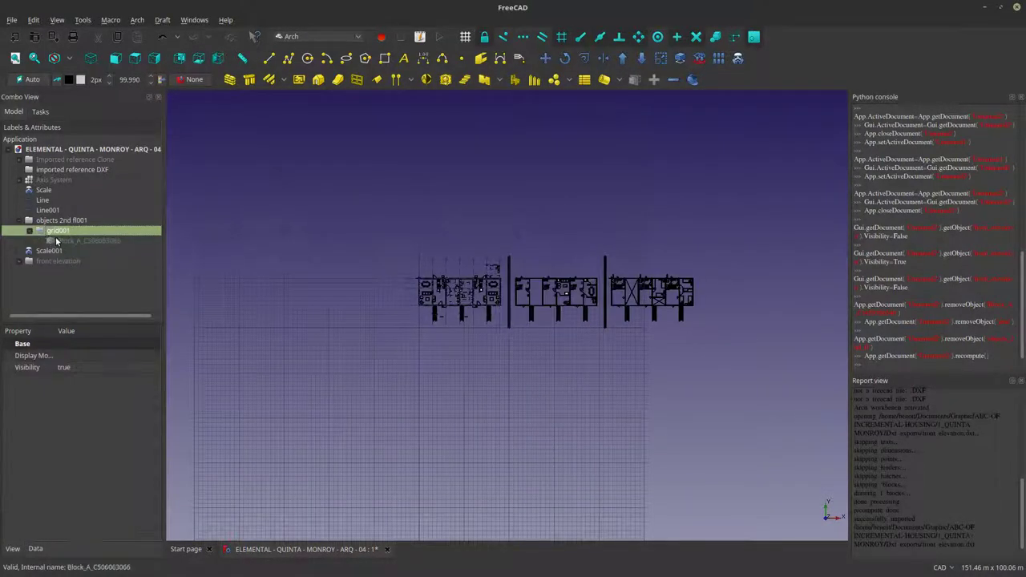
left_click(58, 240)
key("space")
left_click(57, 230)
left_click(63, 242)
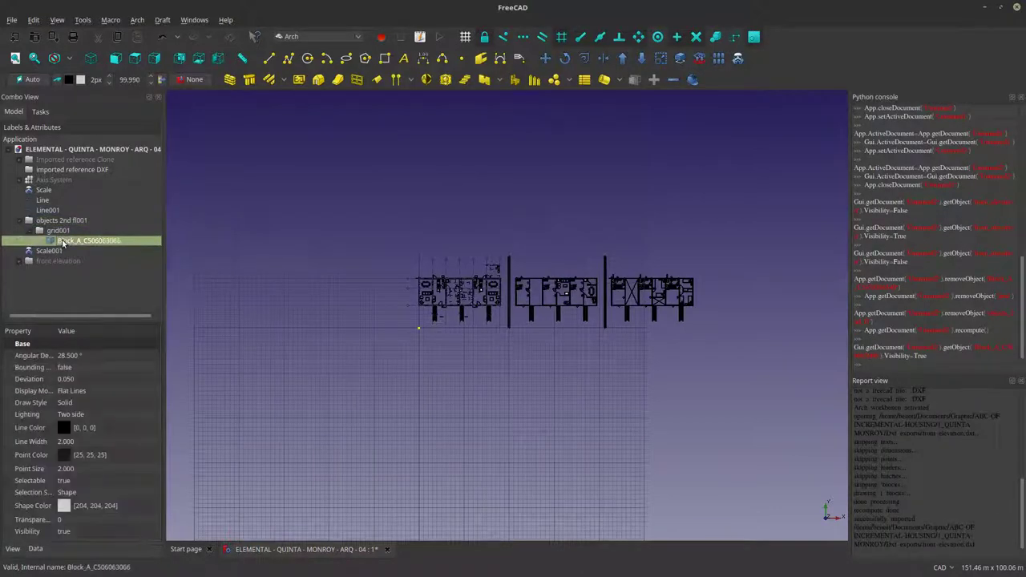
left_click(57, 231, "ctrl")
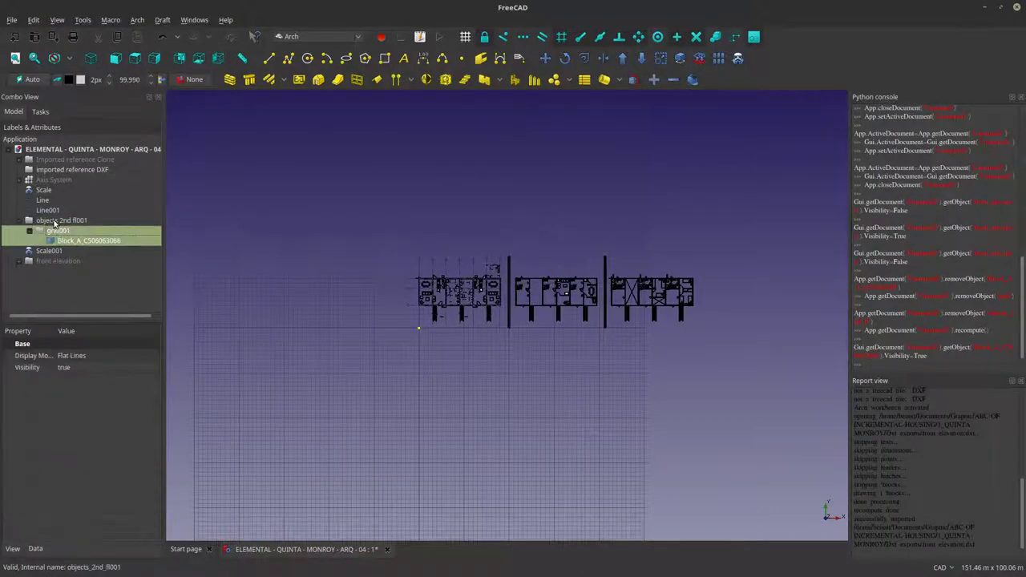
left_click(53, 221, "ctrl")
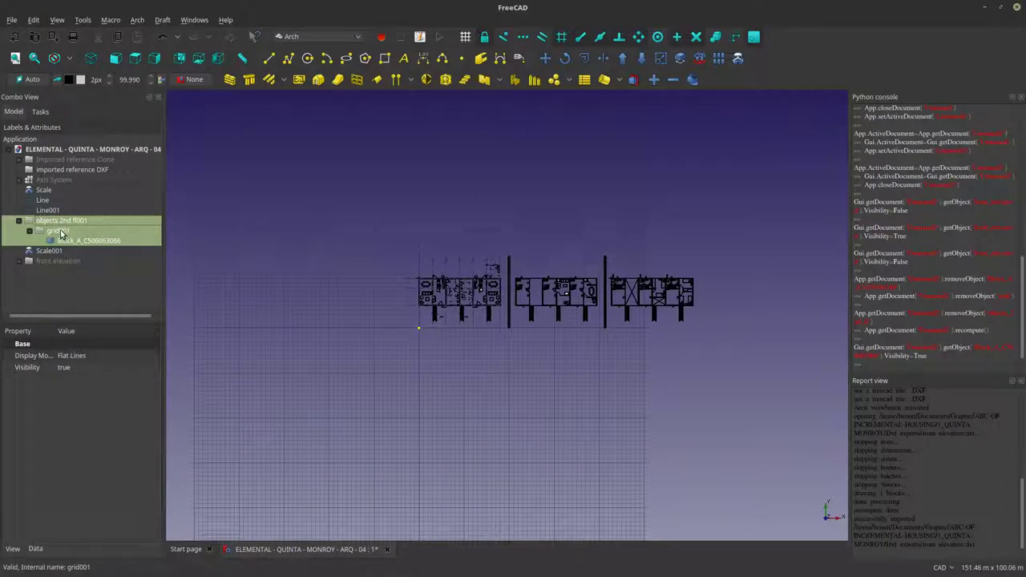
key("Delete")
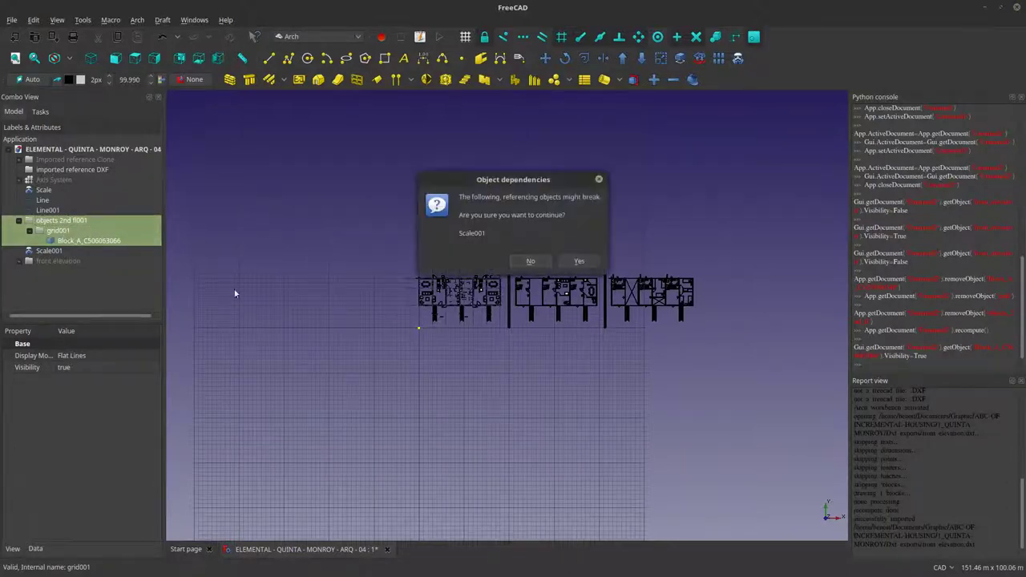
left_click(565, 262)
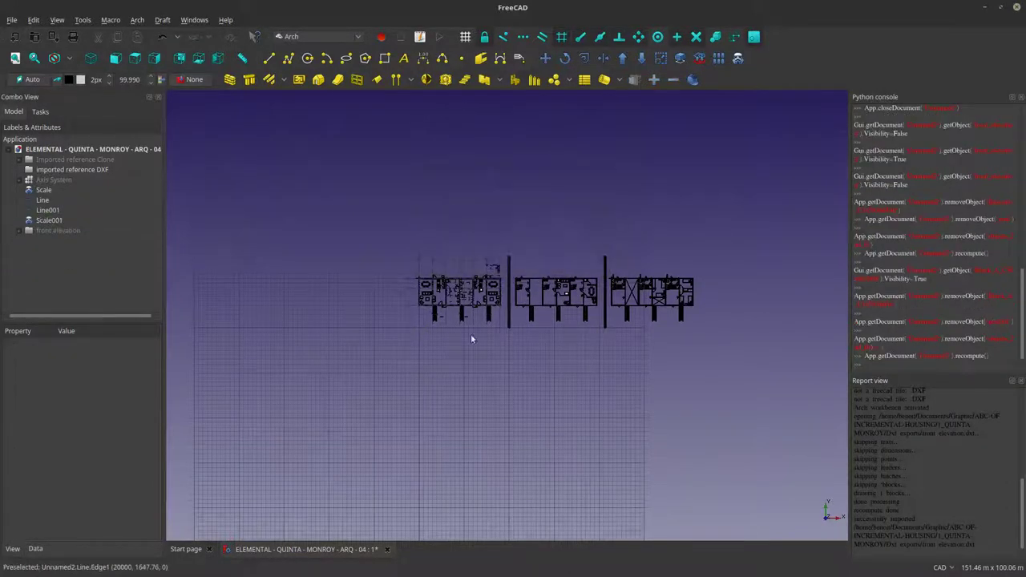
Make the front elevation block Block_A_C455316655 visible and create a Draft clone of it.
left_click(38, 221)
left_click(40, 192)
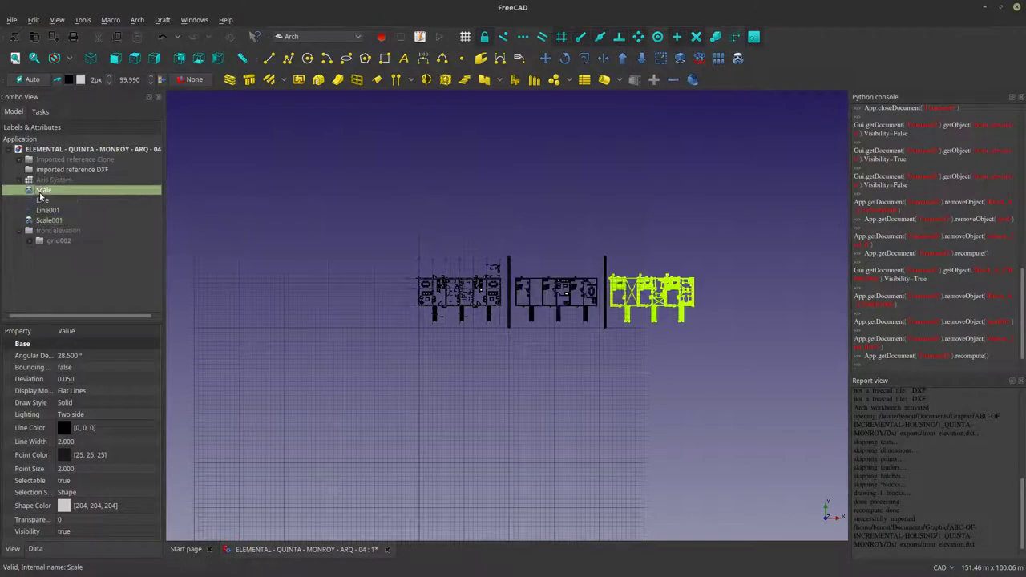
left_click(43, 221)
left_click(53, 251)
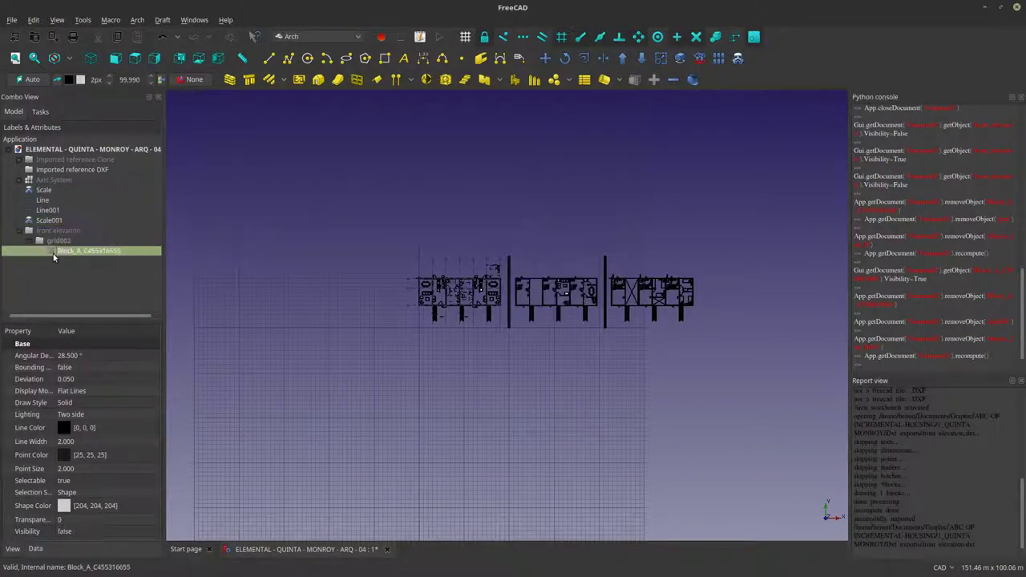
key("space")
left_click(64, 242)
left_click(67, 252)
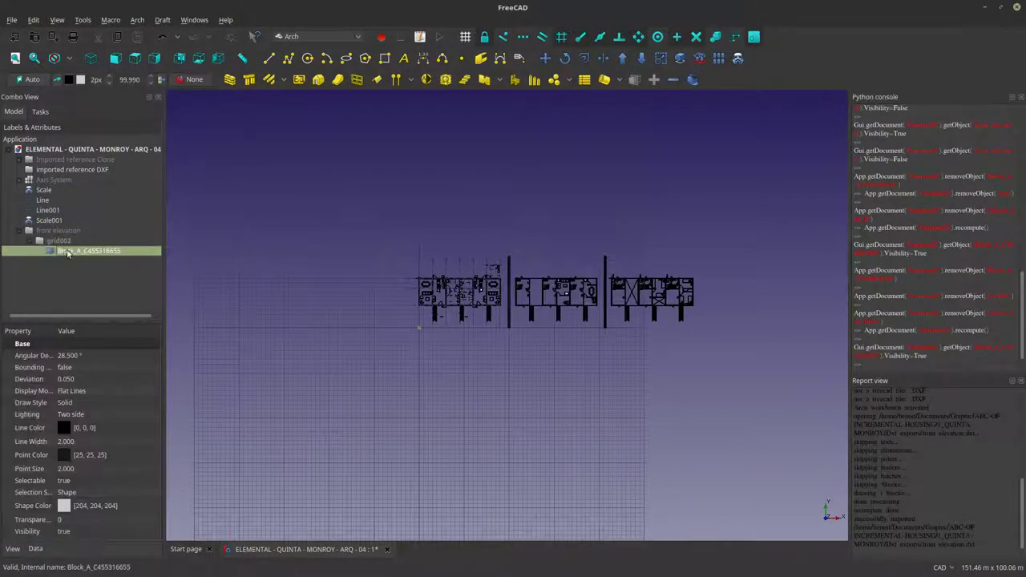
left_click(737, 58)
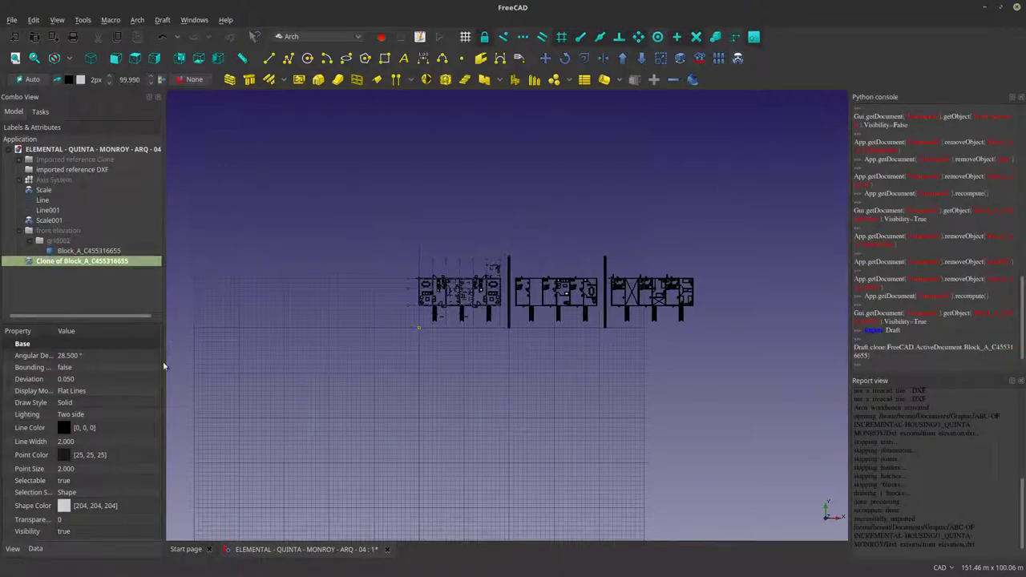
Set the clone's Scale property to 1000 in x, y and z.
left_click(36, 548)
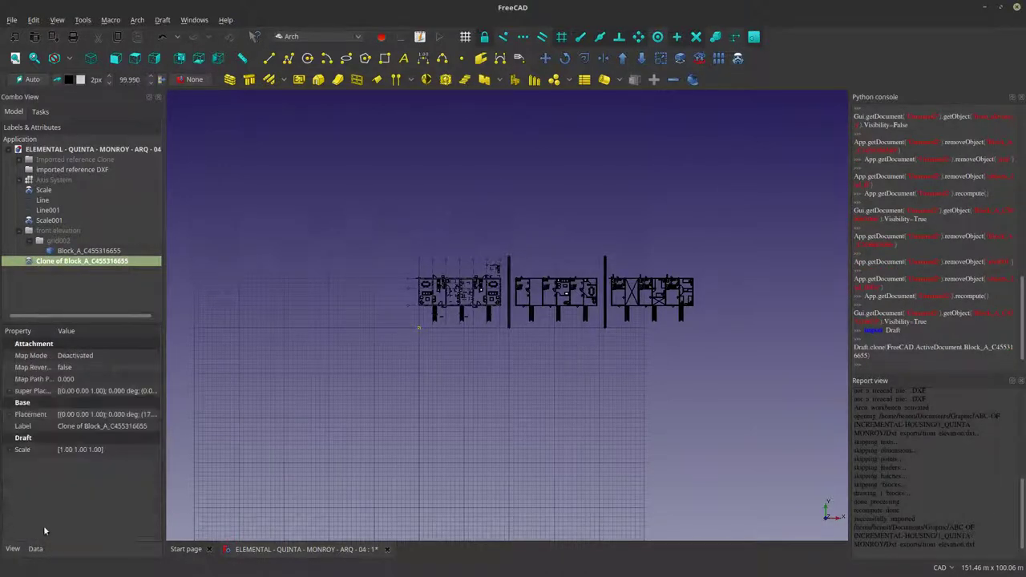
left_click(13, 452)
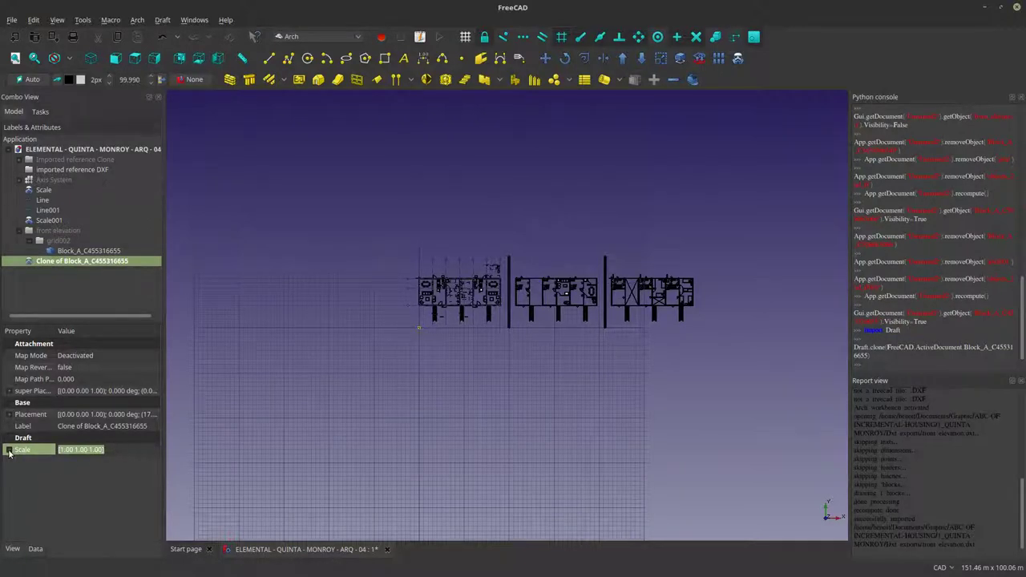
left_click(9, 451)
left_click(87, 462)
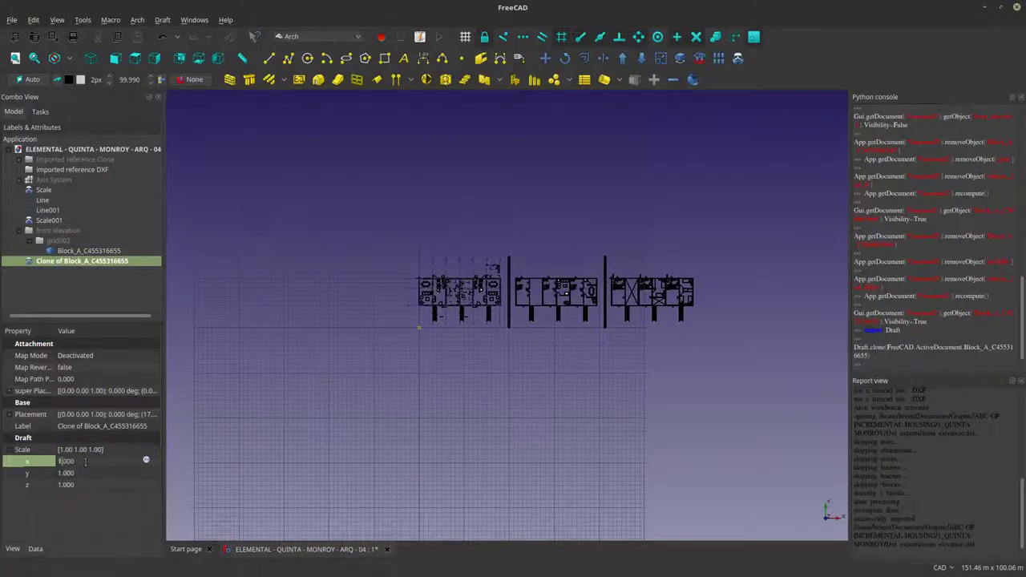
type("1000")
left_click(86, 474)
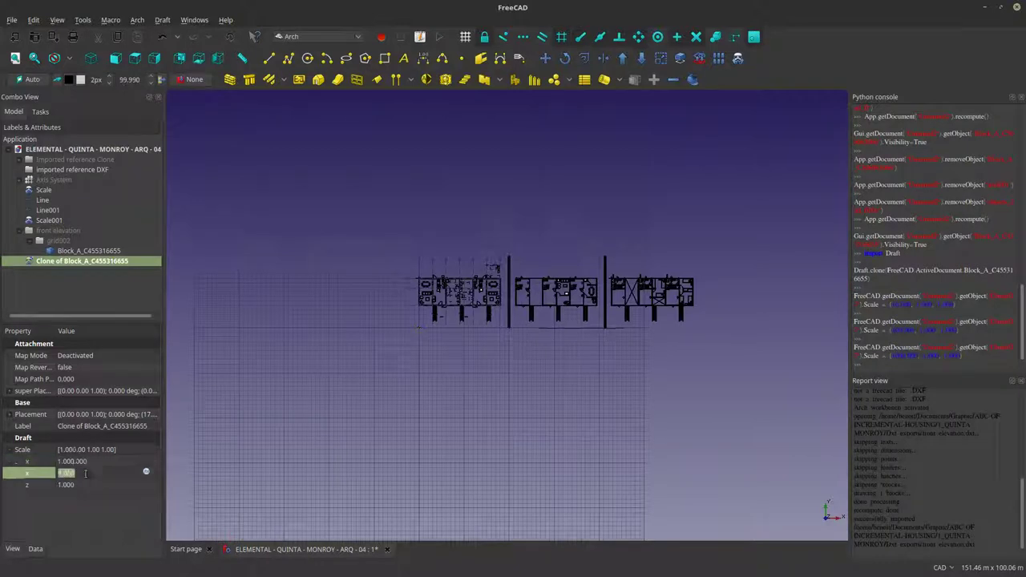
type("1000")
left_click(88, 484)
type("10")
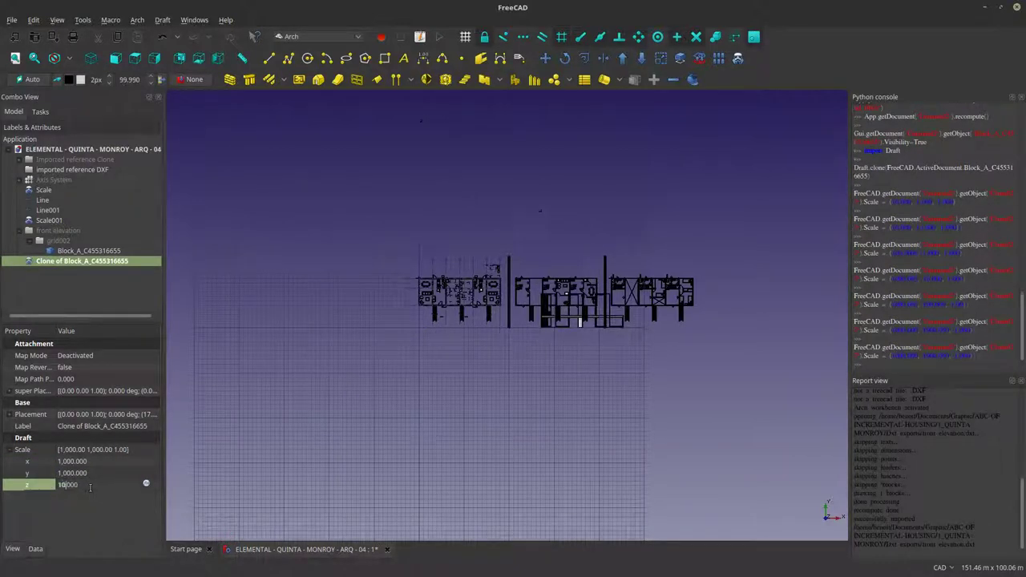
type("00")
left_click(98, 472)
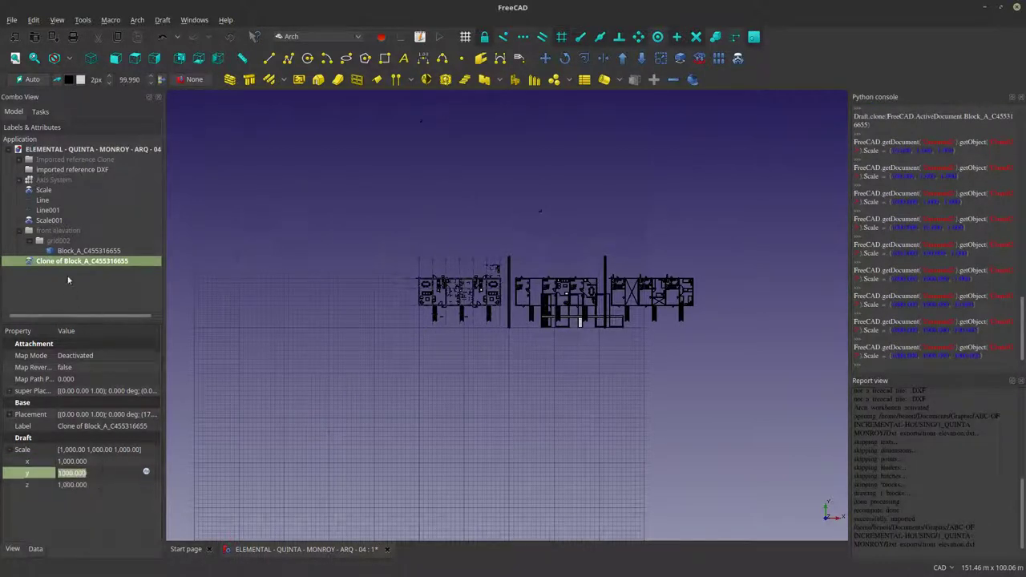
left_click(67, 252)
Reselect the scaled clone and zoom in on the floor plan's living room and stairs.
left_click(64, 261)
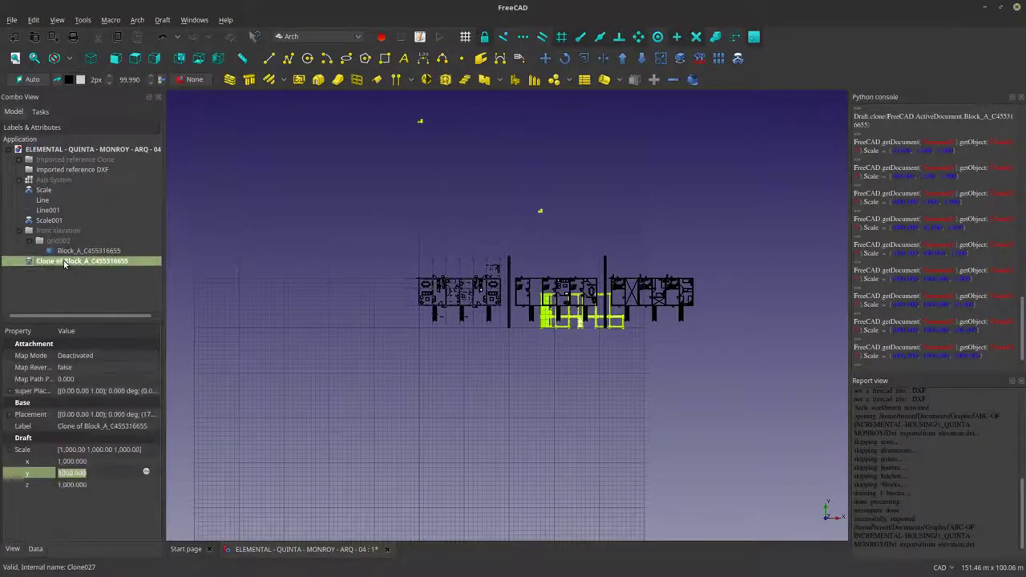
scroll(523, 387, "down", 3)
scroll(491, 270, "up", 10)
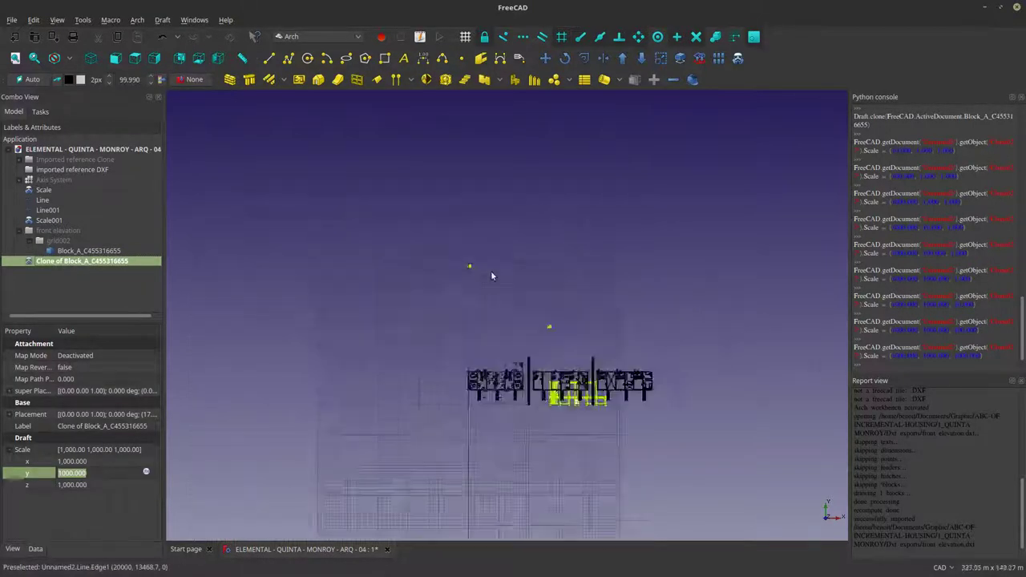
scroll(419, 264, "down", 5)
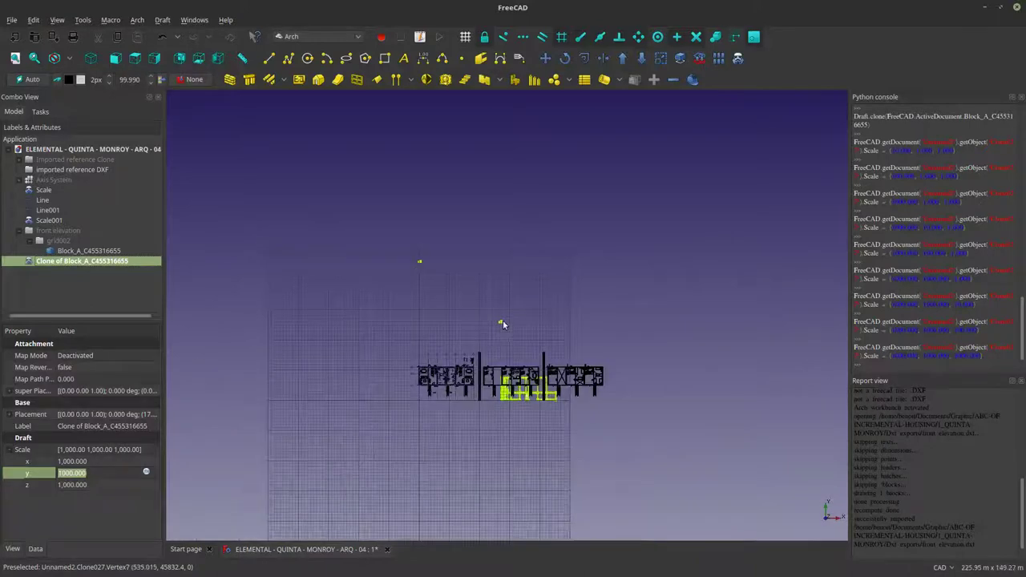
scroll(483, 357, "up", 6)
scroll(487, 362, "down", 6)
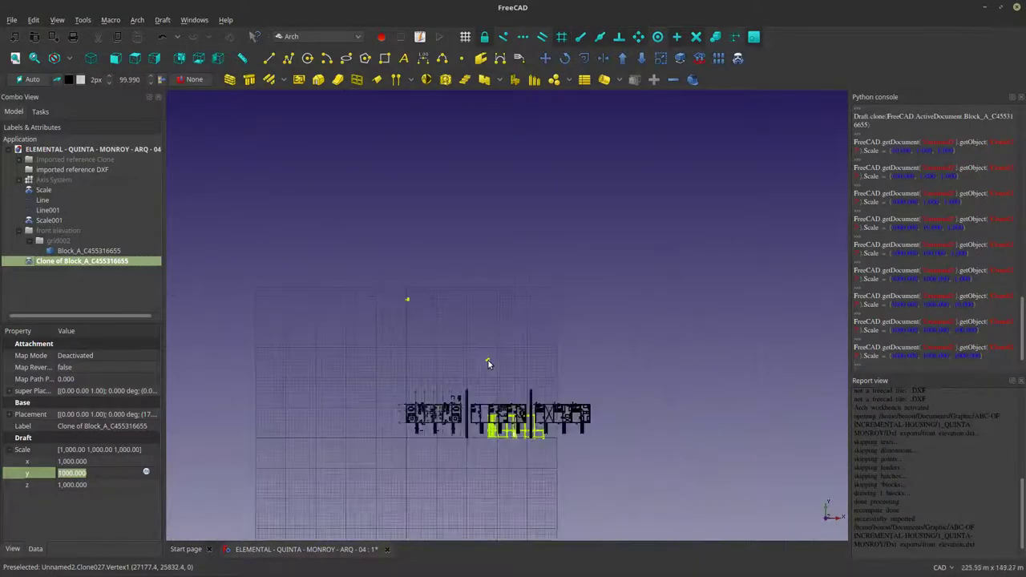
scroll(529, 454, "up", 5)
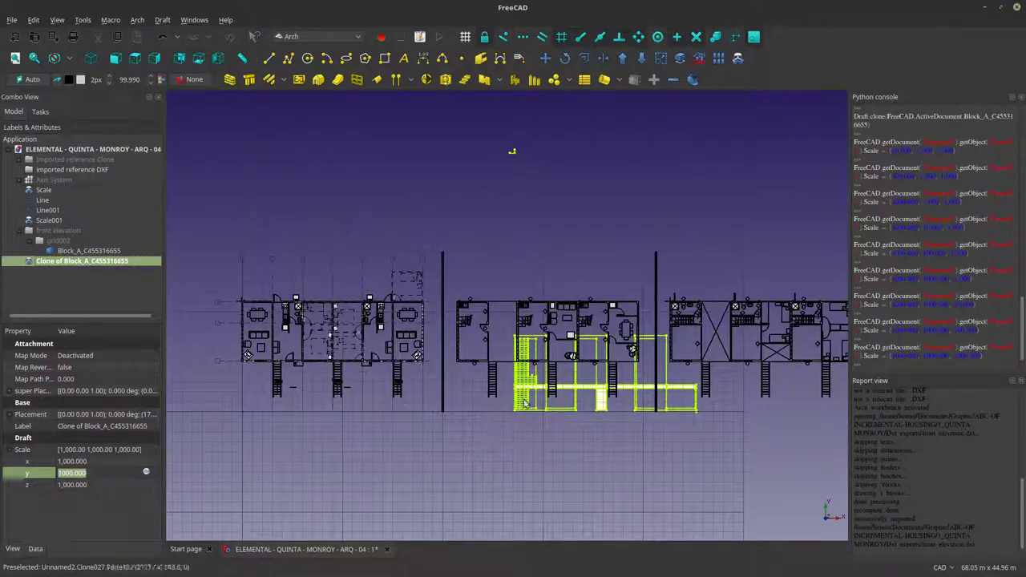
scroll(513, 438, "up", 3)
scroll(531, 391, "down", 5)
scroll(530, 390, "up", 6)
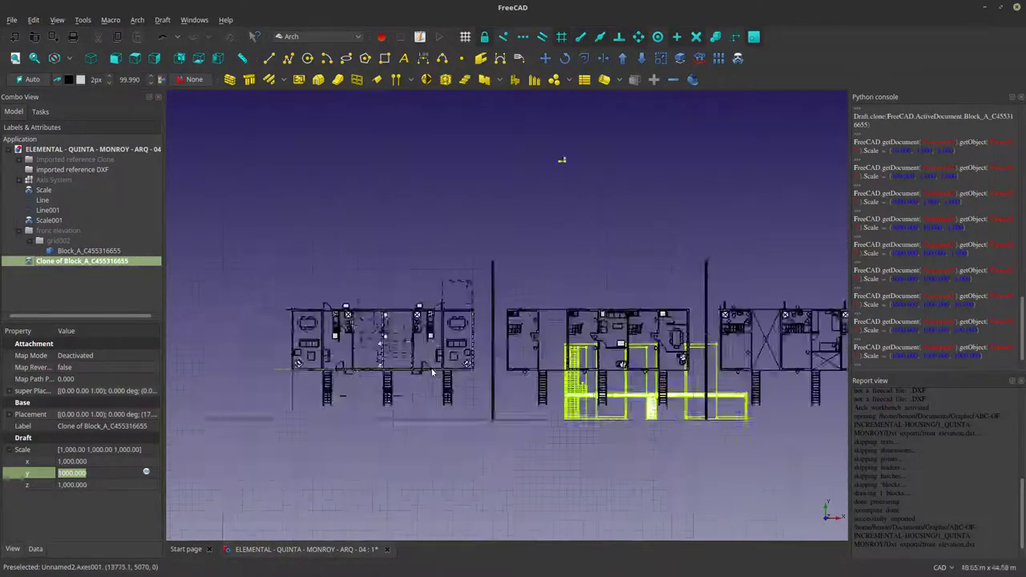
Start a Draft Line from a floor-plan wall corner, constrained to run vertically downward.
left_click(269, 58)
scroll(537, 377, "up", 2)
scroll(537, 378, "up", 2)
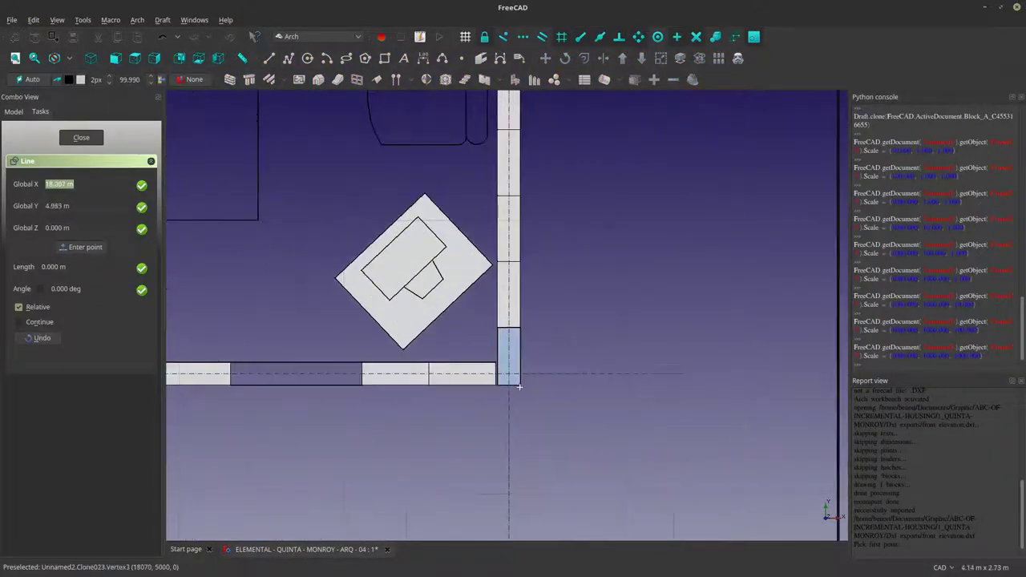
scroll(520, 381, "down", 8)
scroll(520, 380, "down", 2)
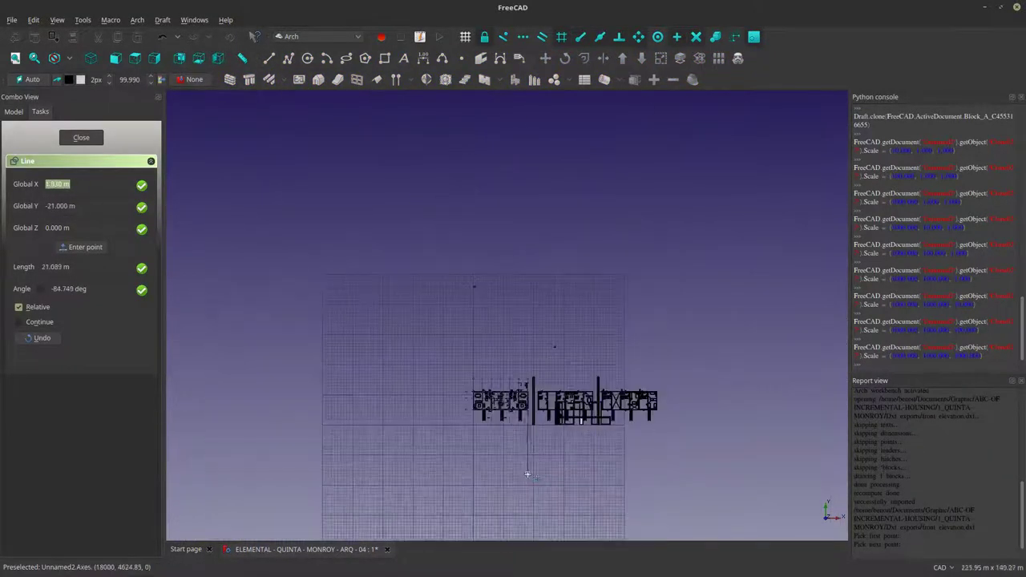
key("shift")
scroll(536, 479, "up", 3)
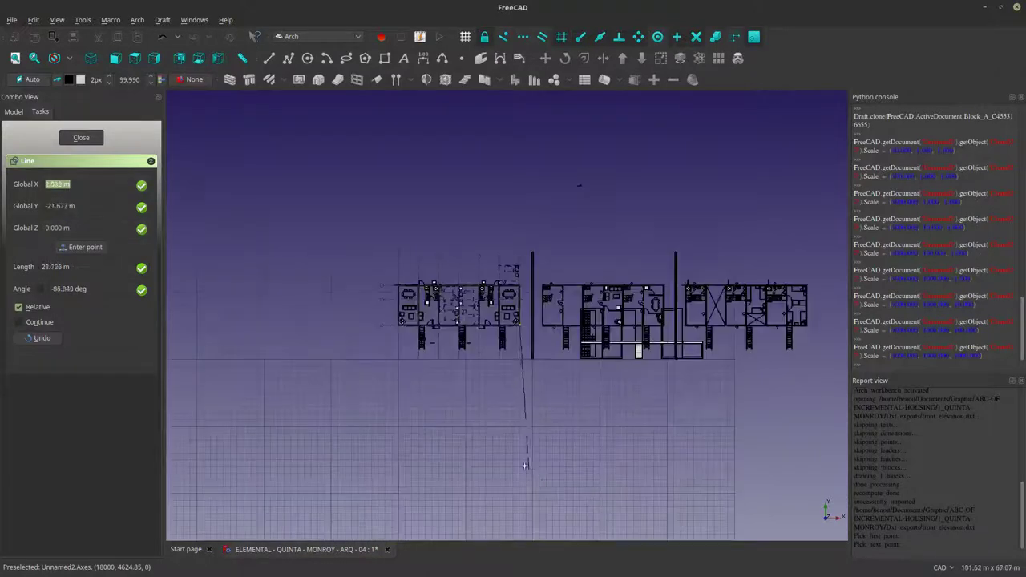
Finish the vertical guide line below the plans and move-copy the clone to the line's end.
left_click(519, 410)
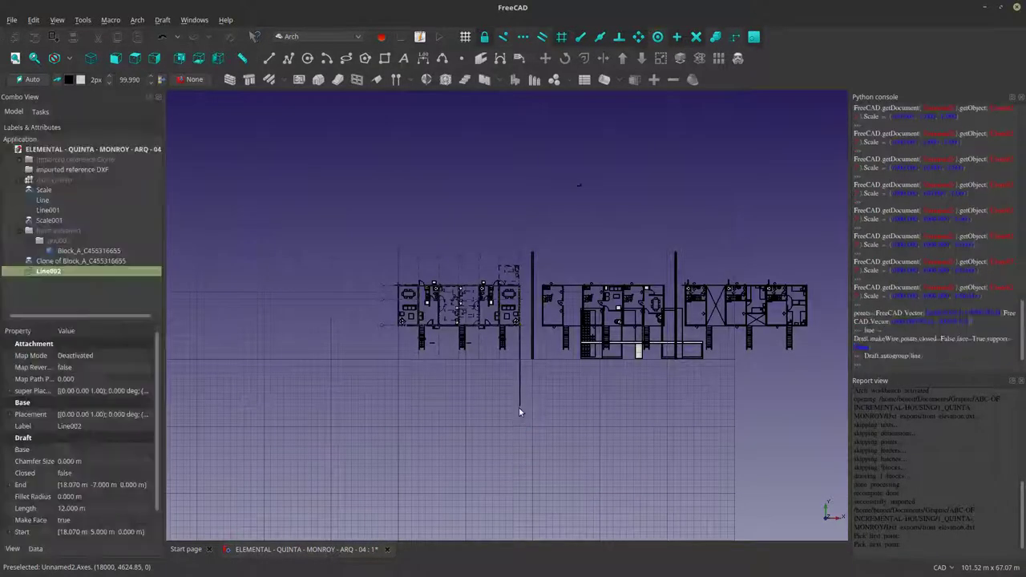
left_click(71, 261)
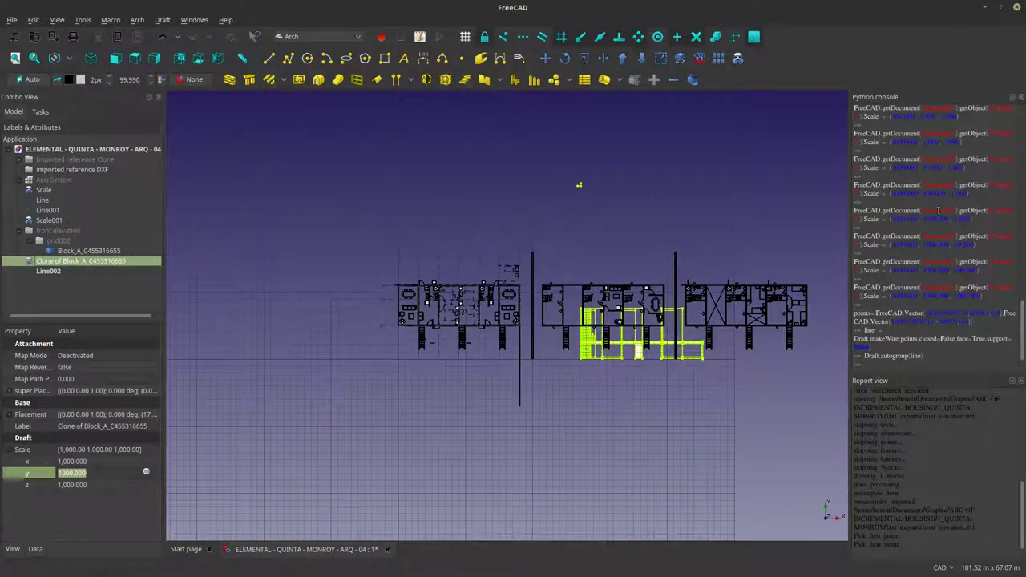
left_click(545, 58)
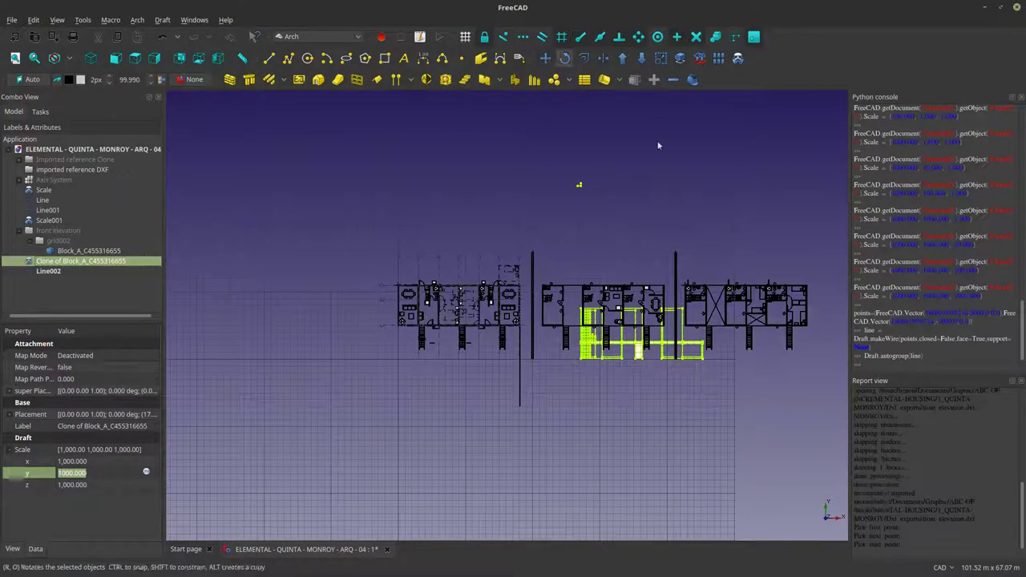
scroll(646, 386, "up", 5)
scroll(646, 385, "up", 3)
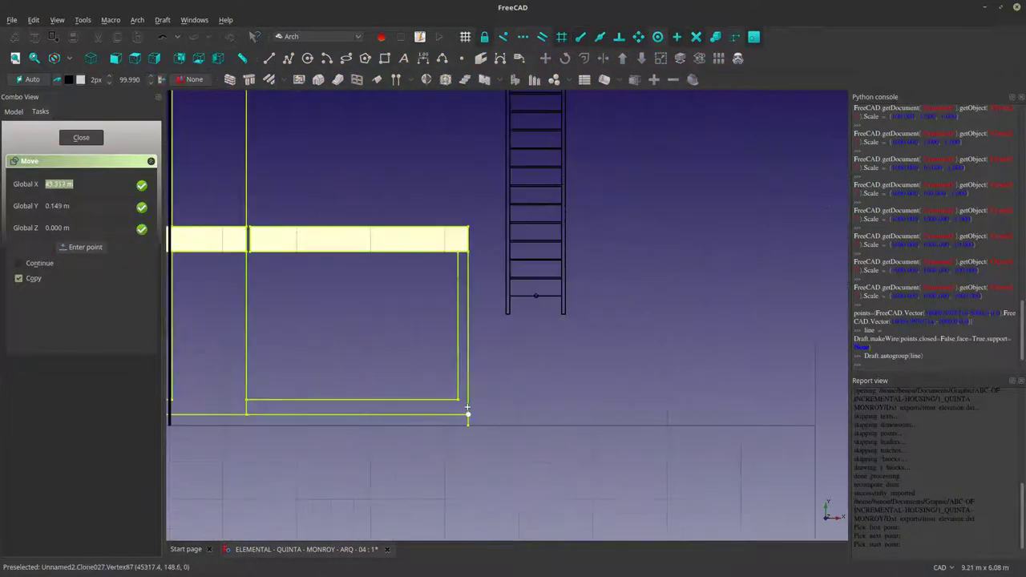
left_click(468, 415)
scroll(520, 411, "down", 8)
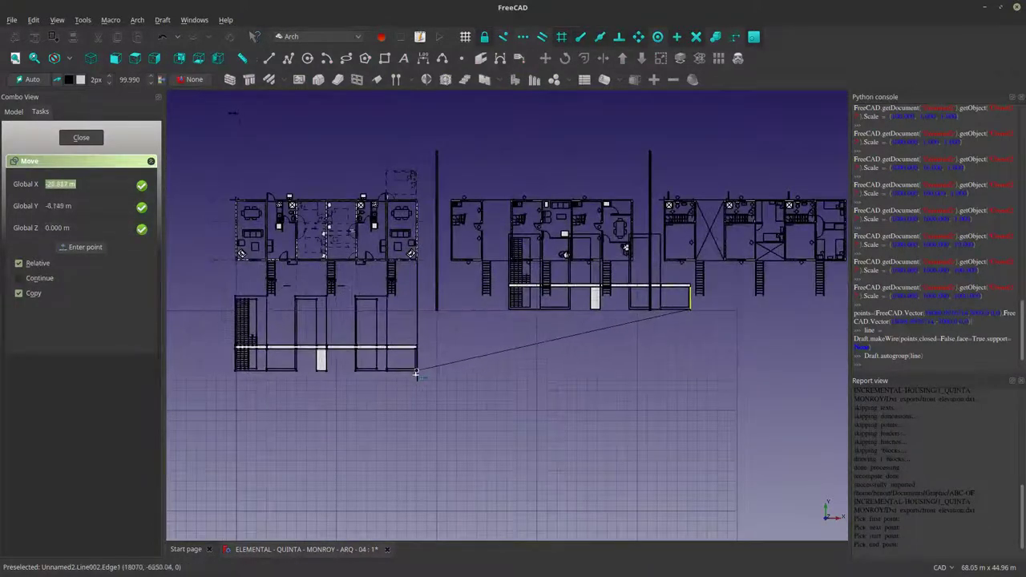
left_click(417, 377)
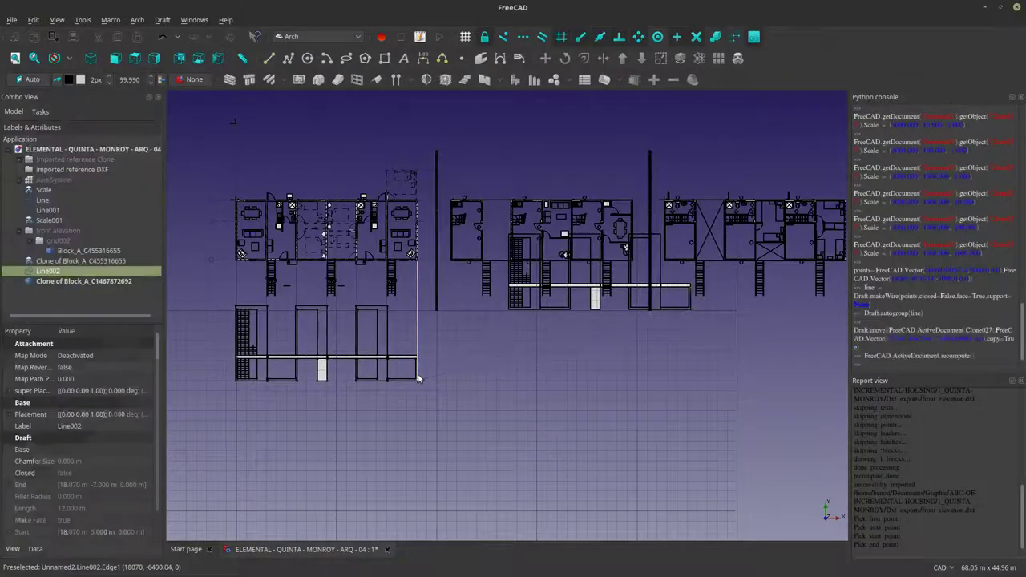
Reposition the trial clone copy, then delete the extra copy.
scroll(408, 384, "up", 3)
scroll(405, 383, "down", 4)
scroll(391, 382, "up", 3)
scroll(396, 379, "up", 2)
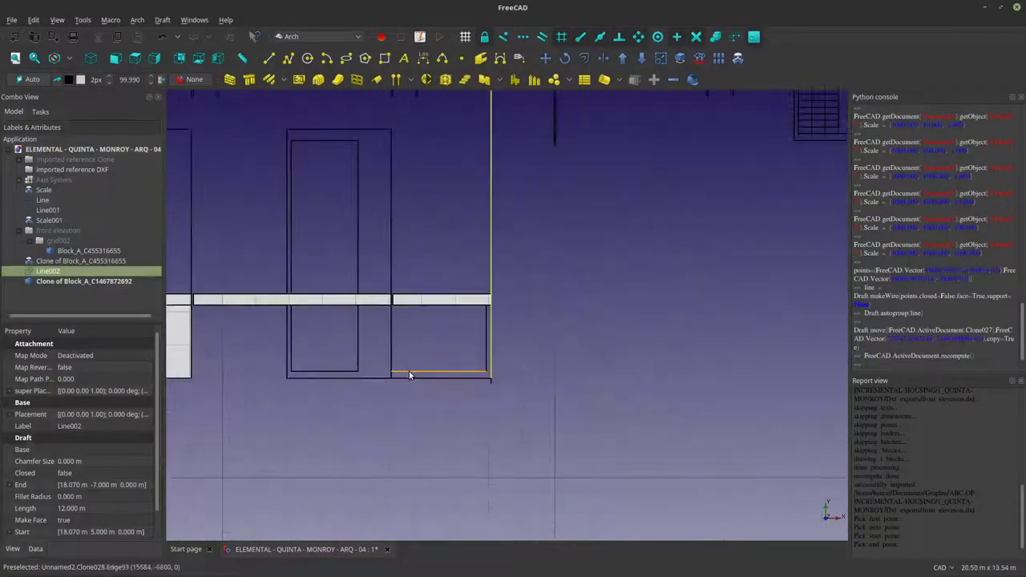
left_click(416, 373)
scroll(421, 369, "down", 5)
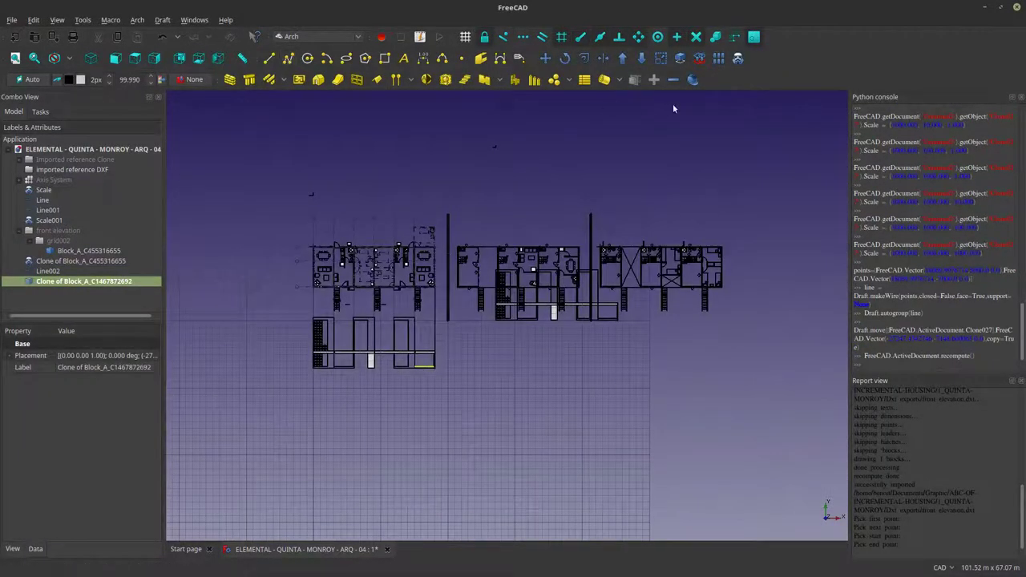
left_click(545, 58)
scroll(435, 374, "up", 5)
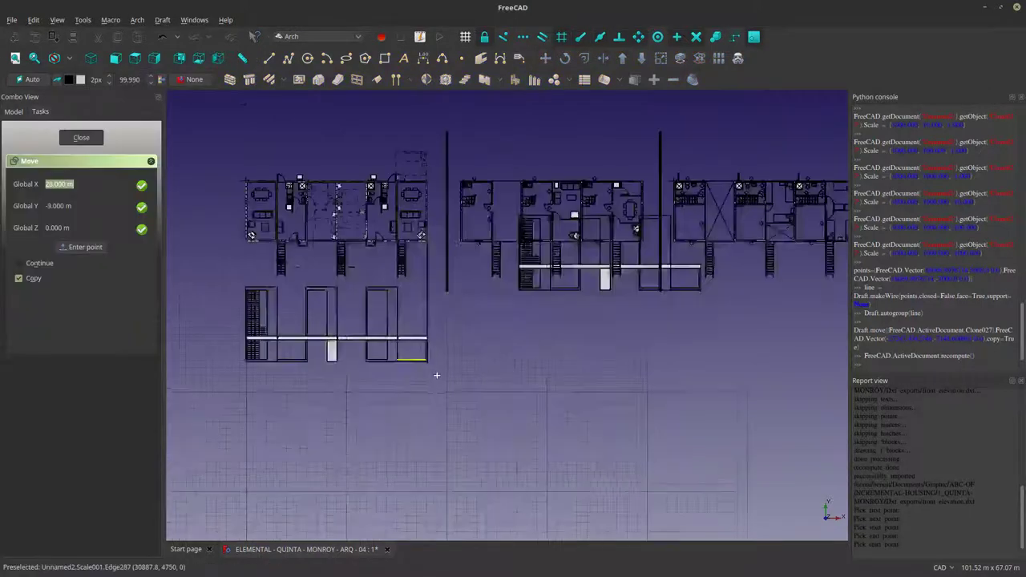
scroll(415, 355, "up", 5)
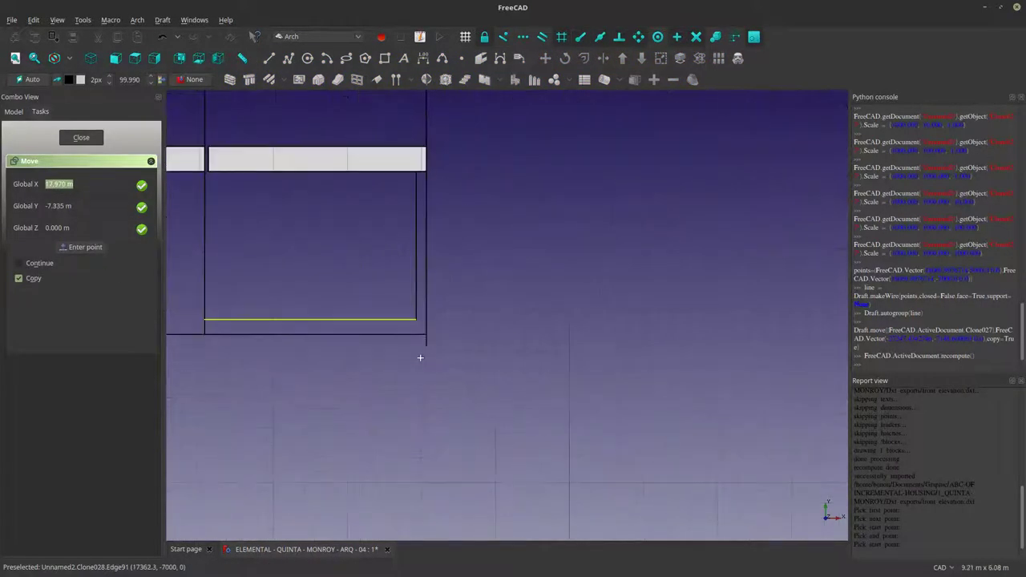
left_click(426, 334)
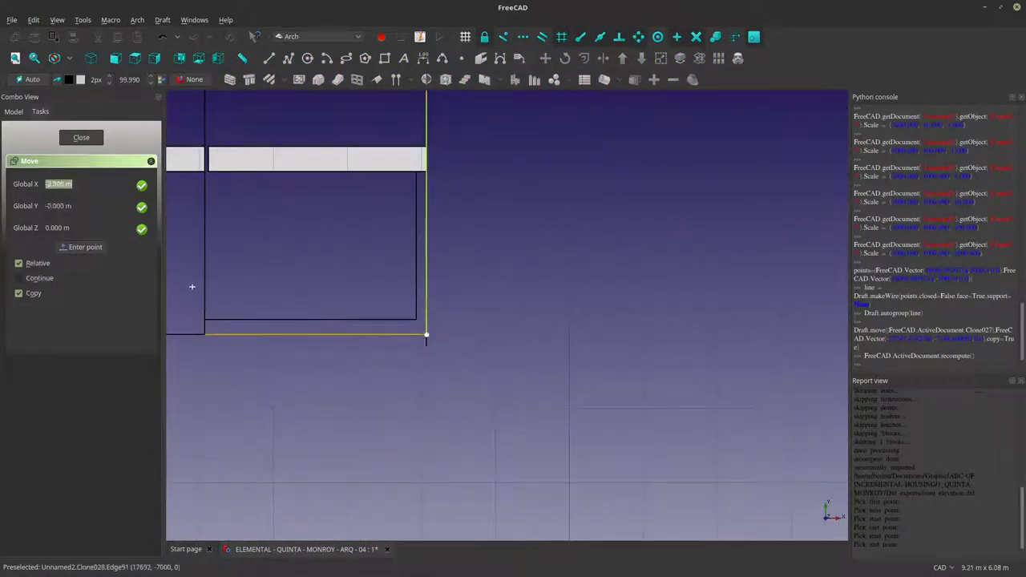
scroll(309, 411, "down", 8)
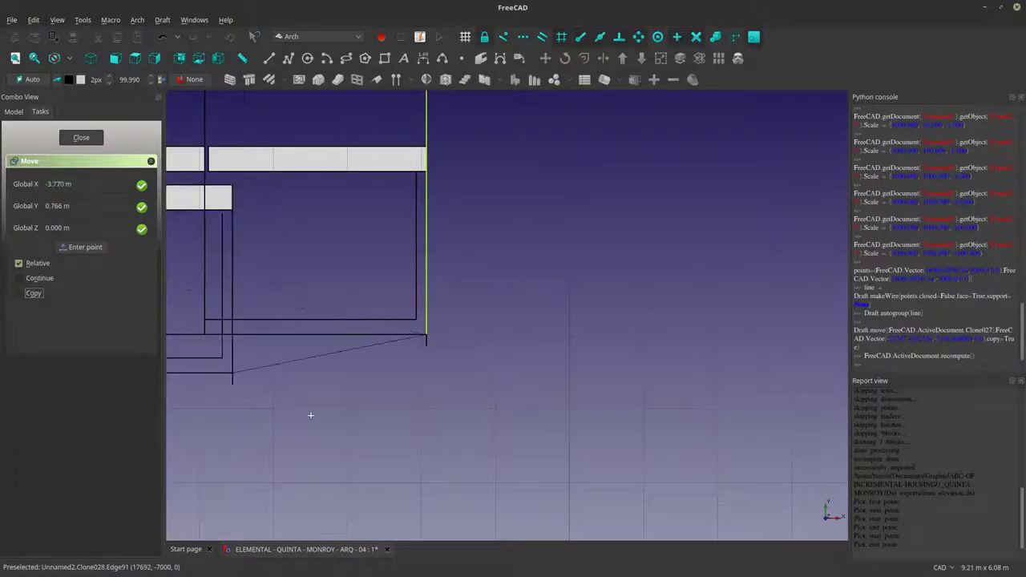
scroll(449, 344, "up", 3)
left_click(446, 346)
scroll(446, 346, "up", 2)
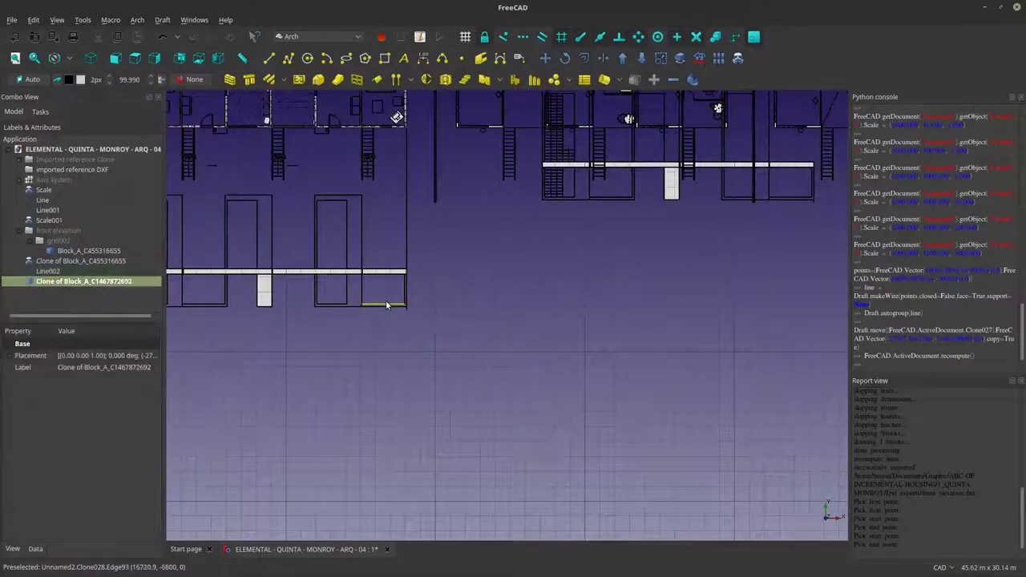
key("Delete")
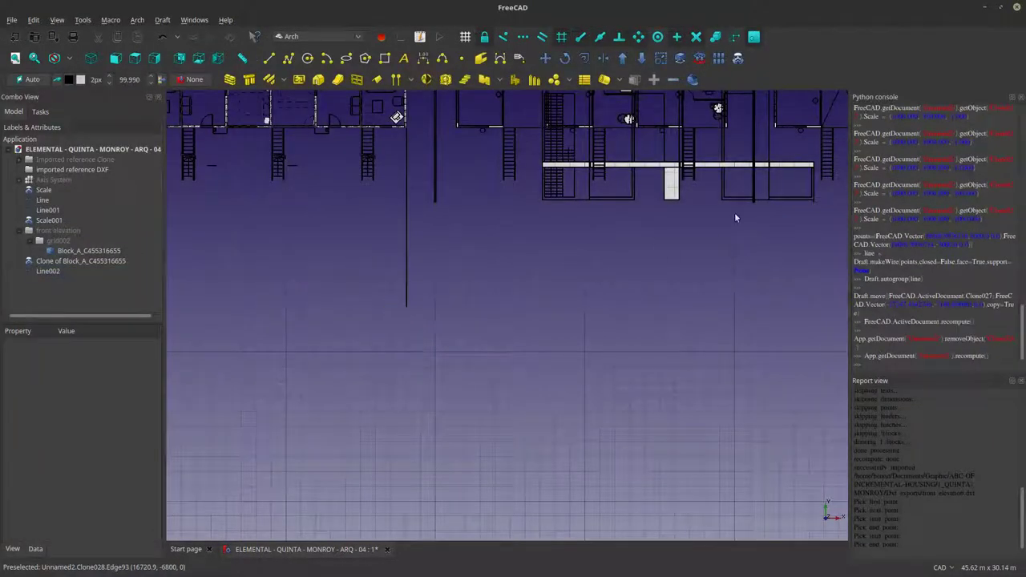
Move Line002 down to span y −1 m to −13 m, and toggle the clone's visibility.
left_click(405, 299)
left_click(545, 58)
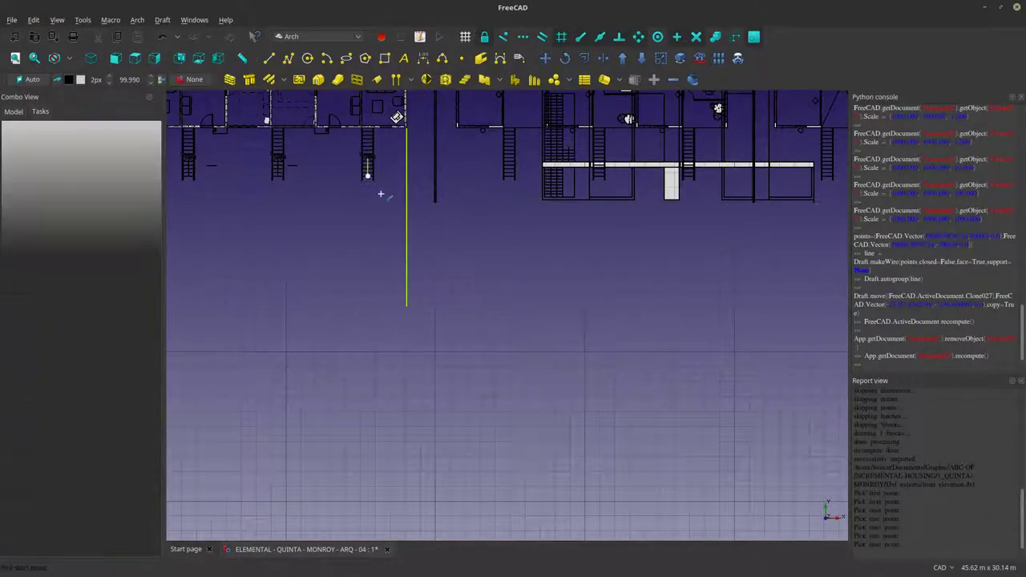
left_click(406, 304)
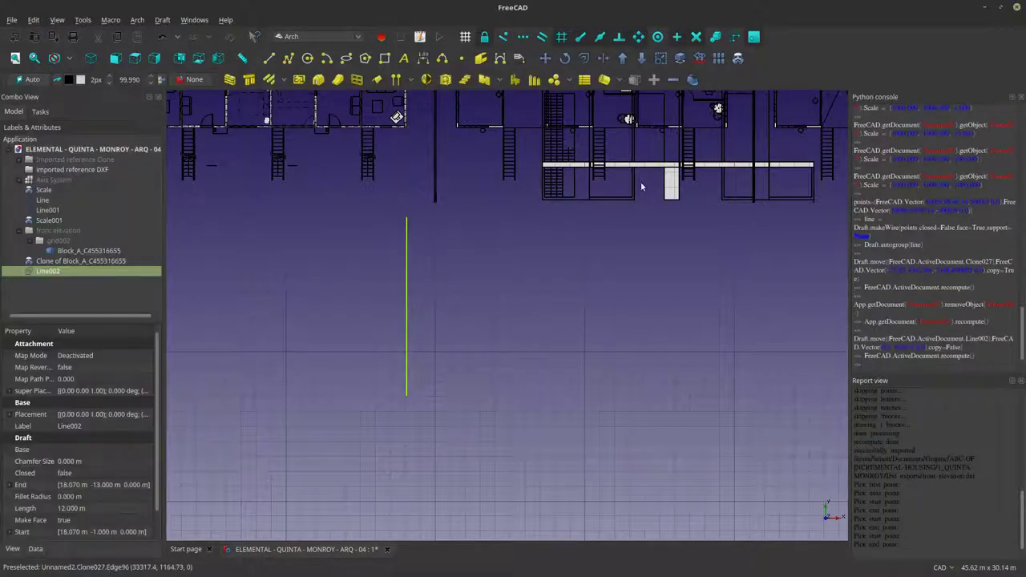
left_click(667, 186)
key("space")
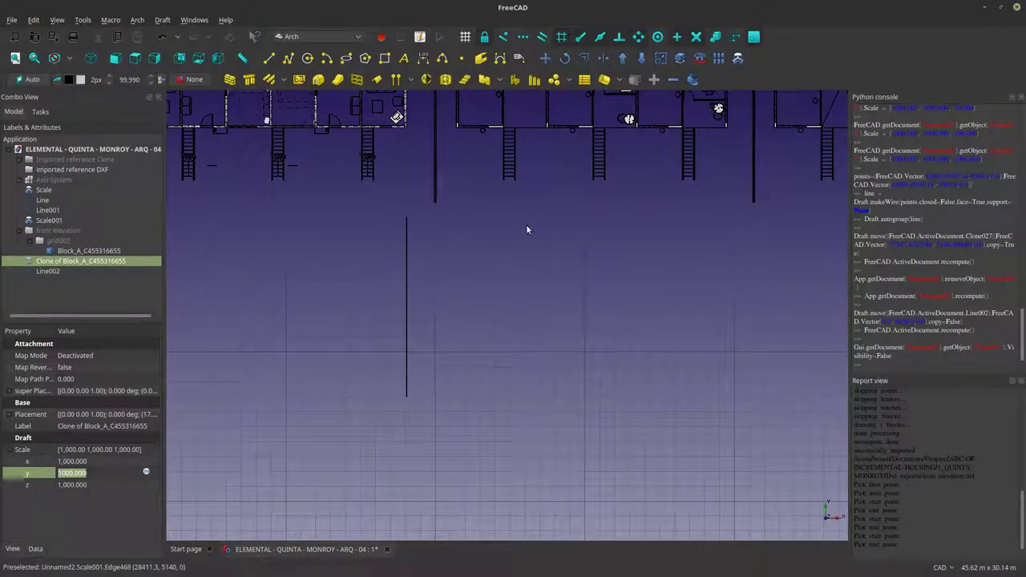
key("space")
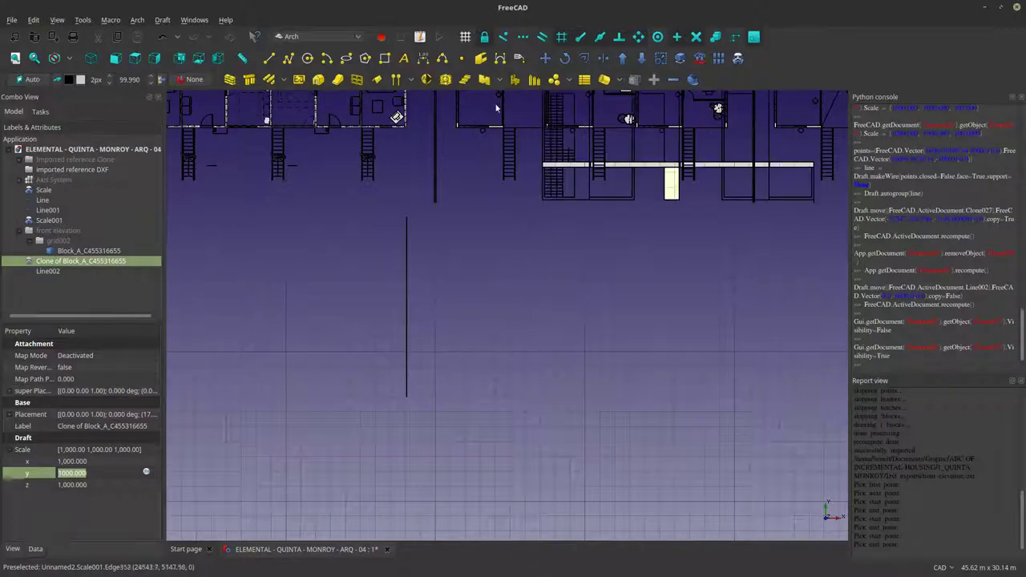
Move the elevation clone from its corner to the guide line's lower endpoint.
left_click(545, 58)
scroll(443, 347, "down", 5)
scroll(554, 314, "up", 2)
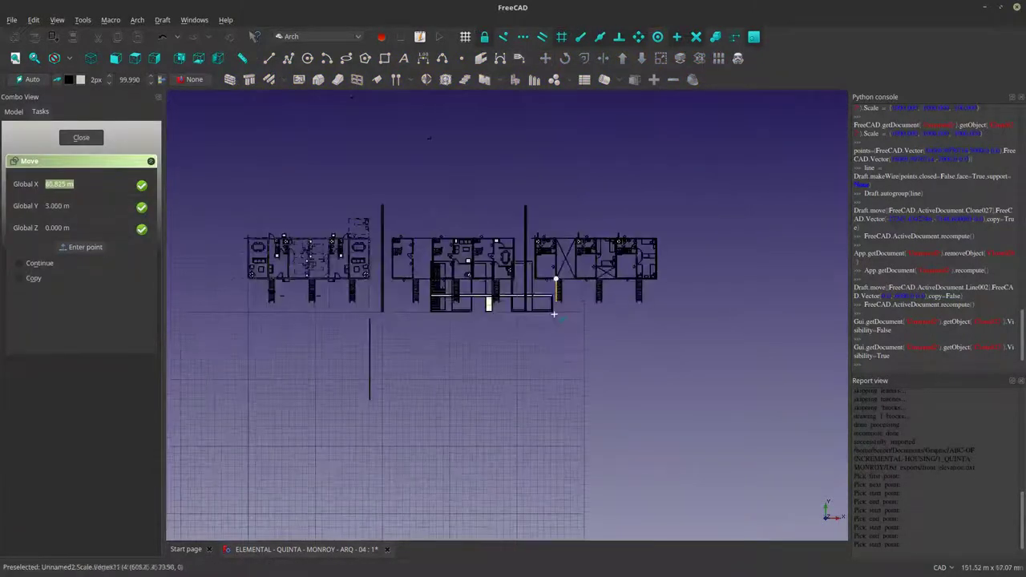
scroll(553, 314, "up", 3)
scroll(550, 305, "up", 2)
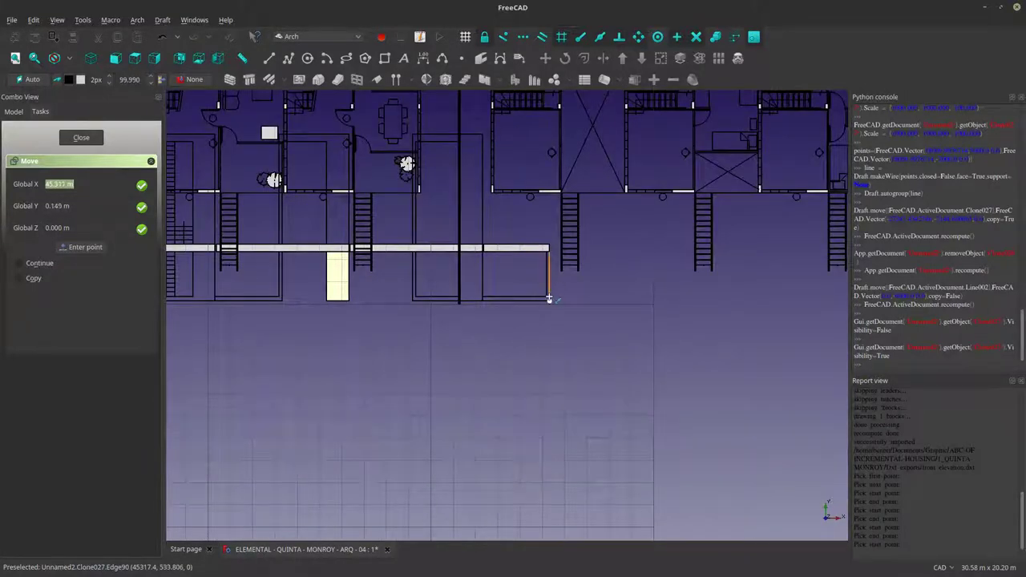
left_click(549, 298)
scroll(549, 300, "down", 10)
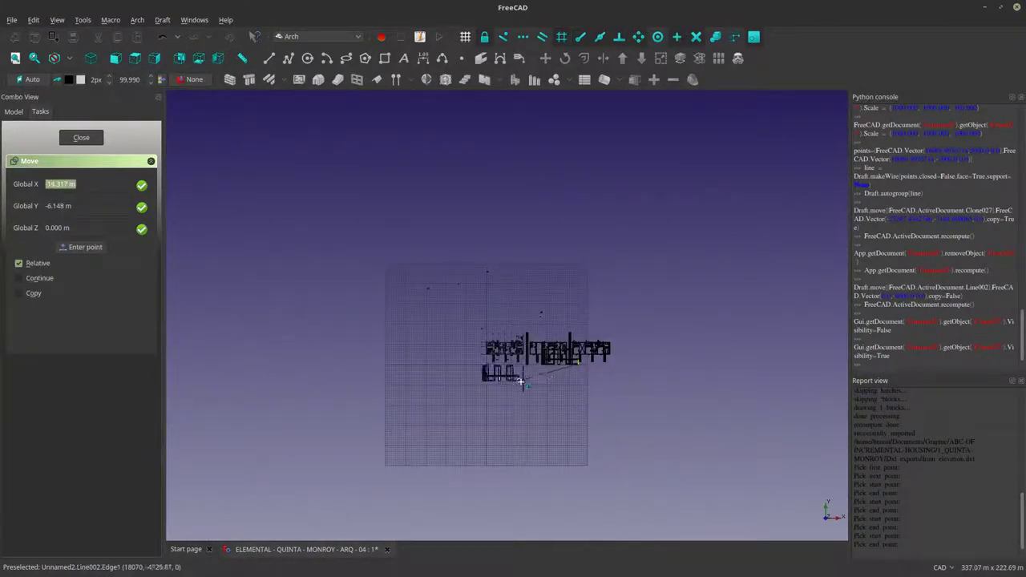
scroll(520, 382, "up", 10)
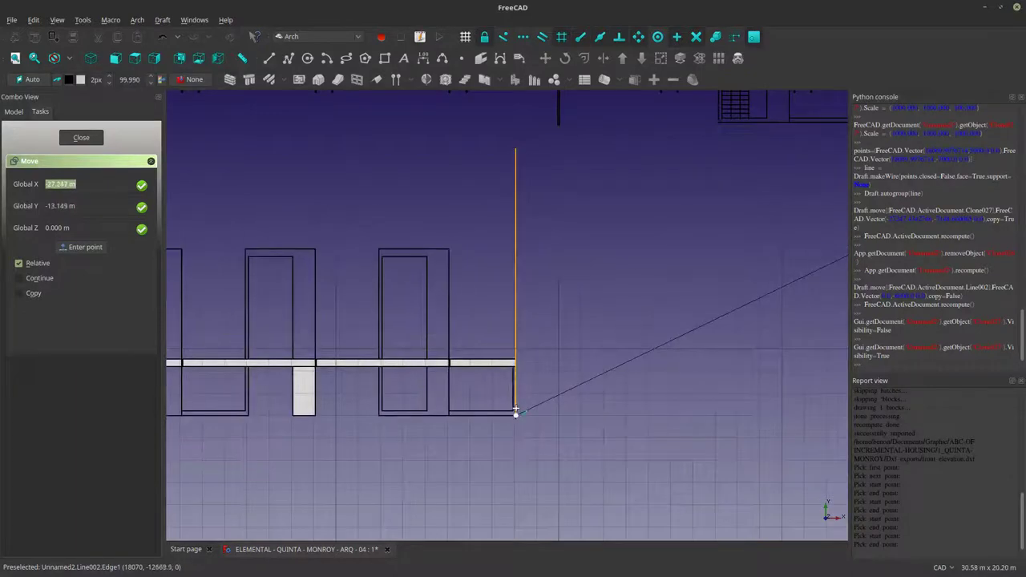
left_click(515, 411)
scroll(538, 349, "down", 6)
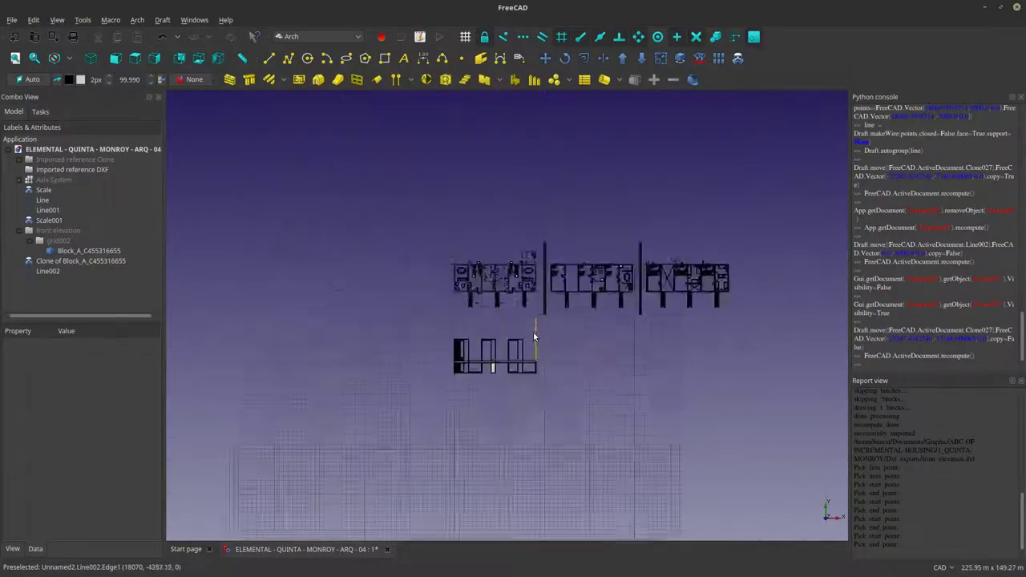
scroll(537, 336, "up", 3)
Delete the vertical guide line Line002.
left_click(537, 346)
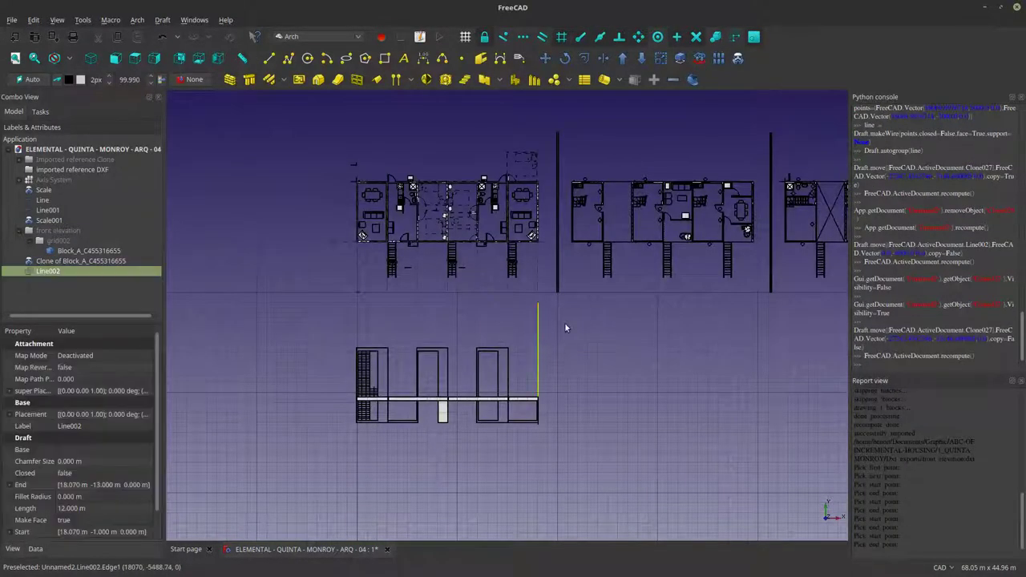
key("Delete")
scroll(336, 381, "up", 5)
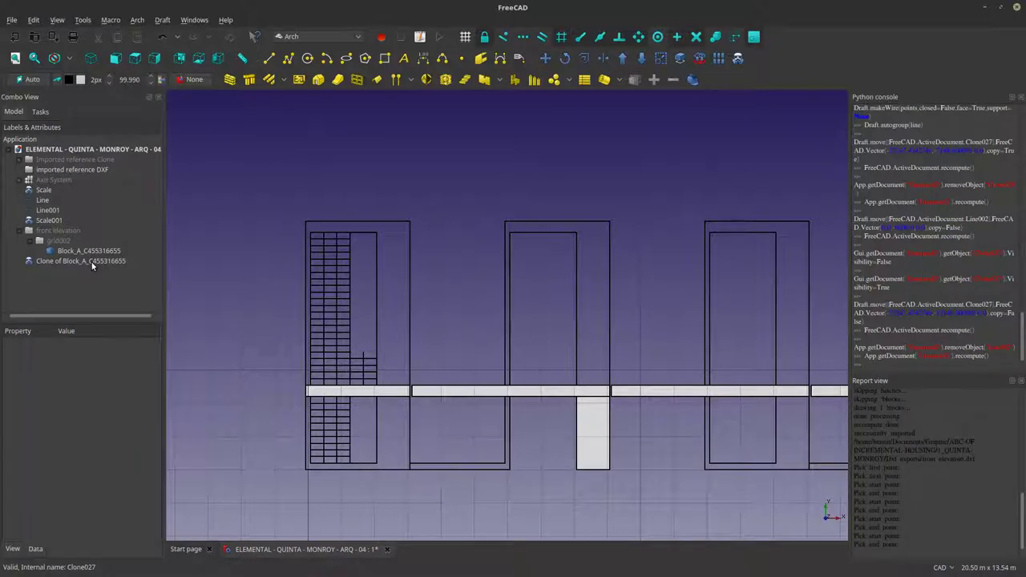
Delete the original Block_A_C455316655 and grid002, accepting the clone dependency warning.
left_click(76, 251)
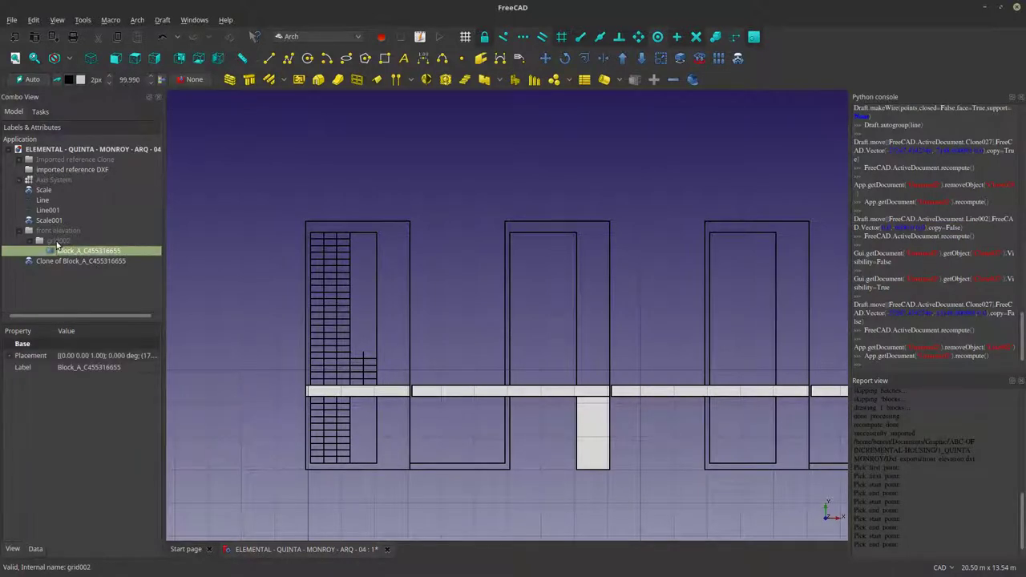
left_click(57, 242, "ctrl")
key("Delete")
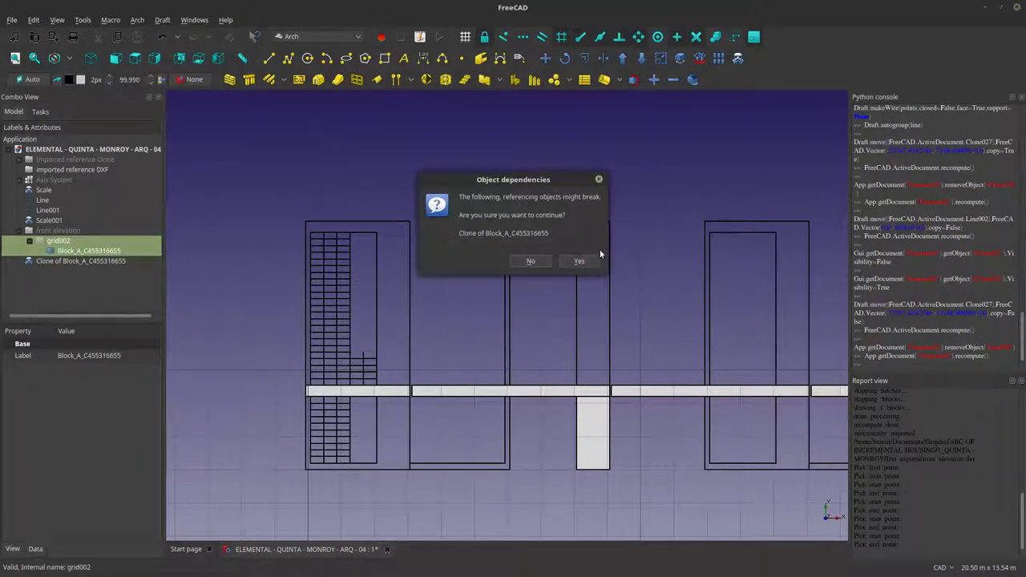
left_click(579, 261)
Put the elevation clone into front elevation and nest that group inside Imported reference Clone.
left_click(64, 238)
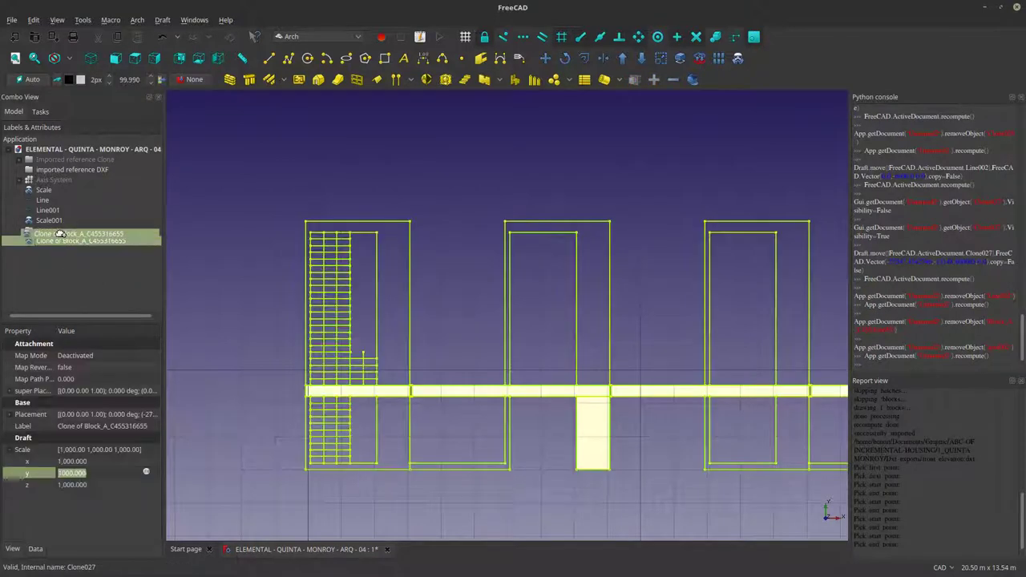
left_click_drag(59, 233, 53, 231)
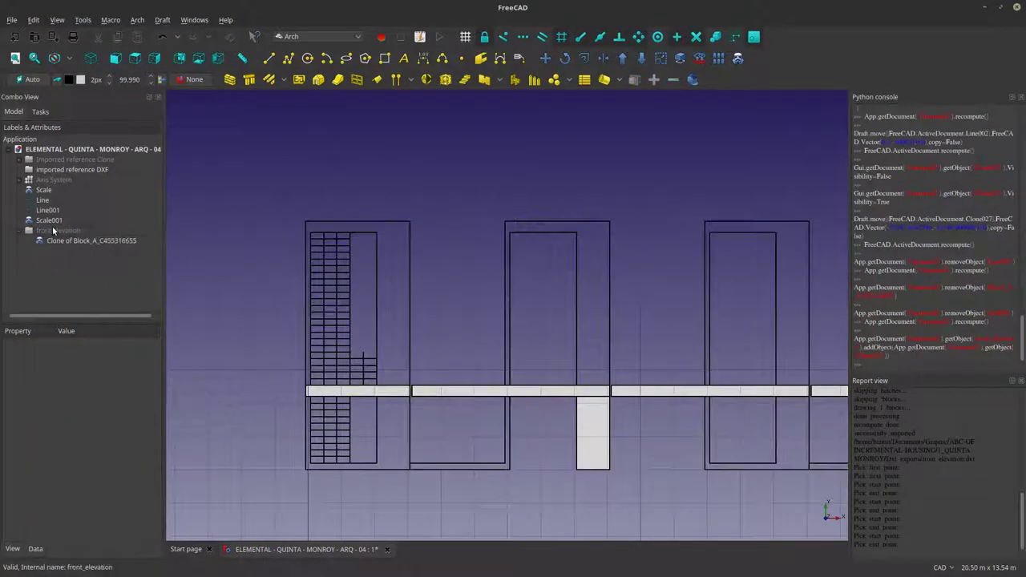
left_click(52, 231)
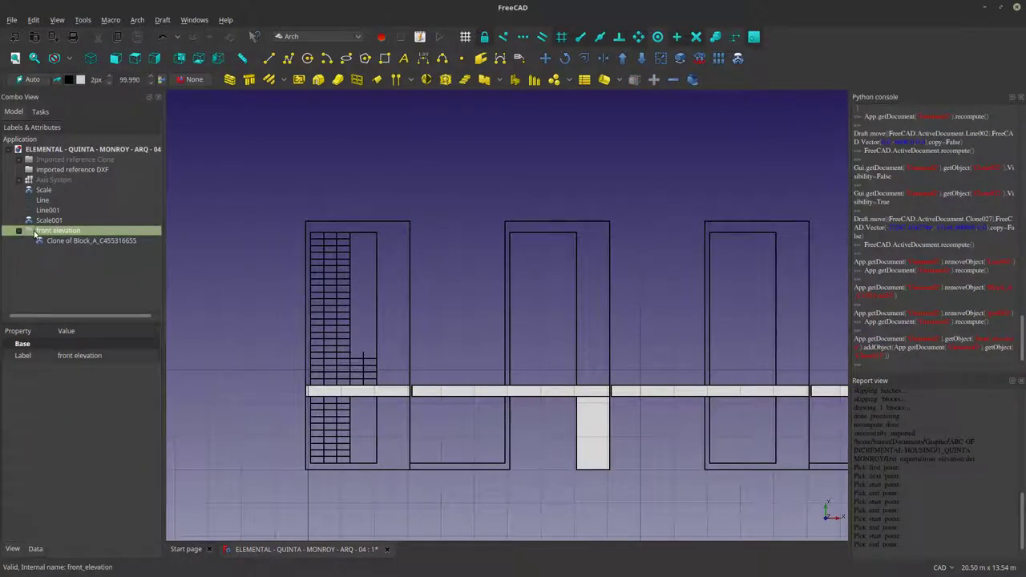
left_click_drag(35, 233, 68, 156)
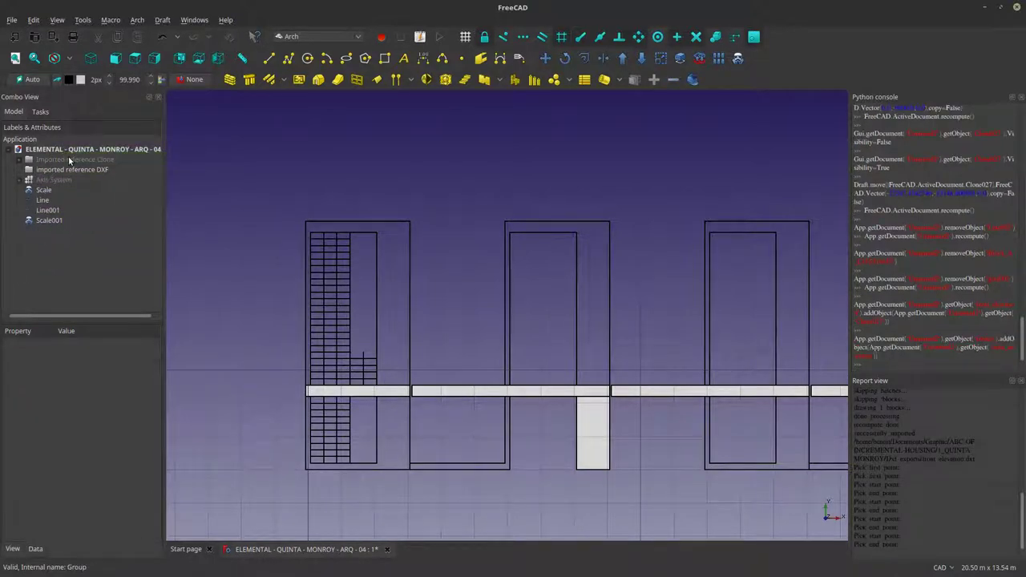
left_click(19, 162)
left_click(19, 161)
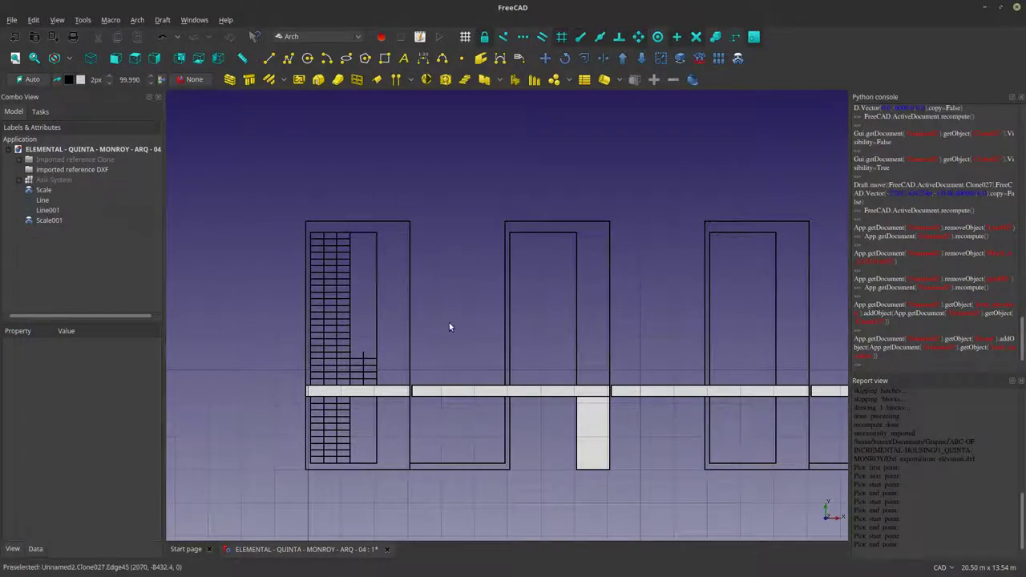
Select the front elevation clone and toggle its visibility twice to check it.
scroll(449, 322, "down", 2)
scroll(434, 362, "up", 4)
scroll(434, 362, "up", 2)
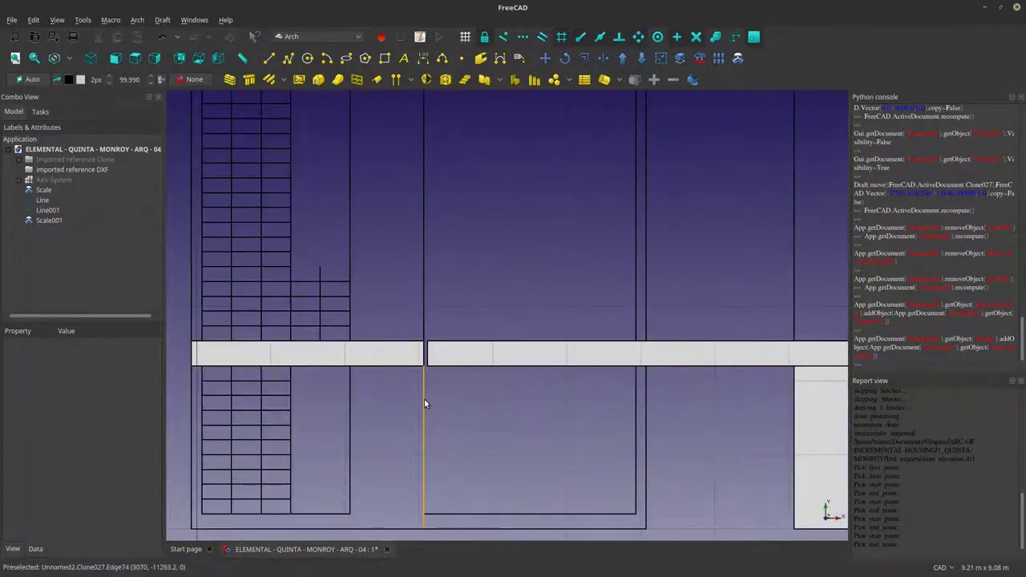
scroll(436, 421, "down", 10)
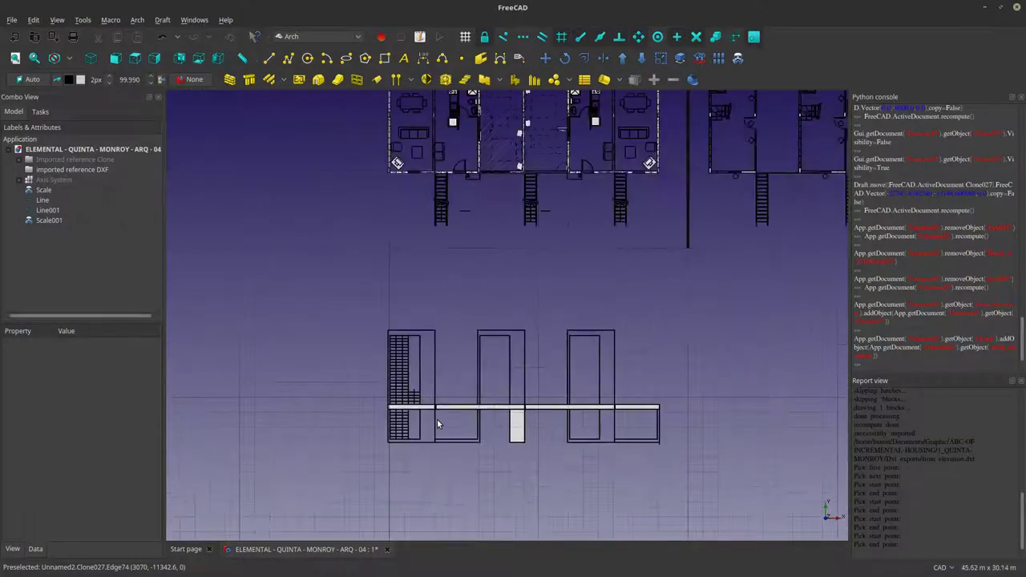
scroll(424, 242, "up", 10)
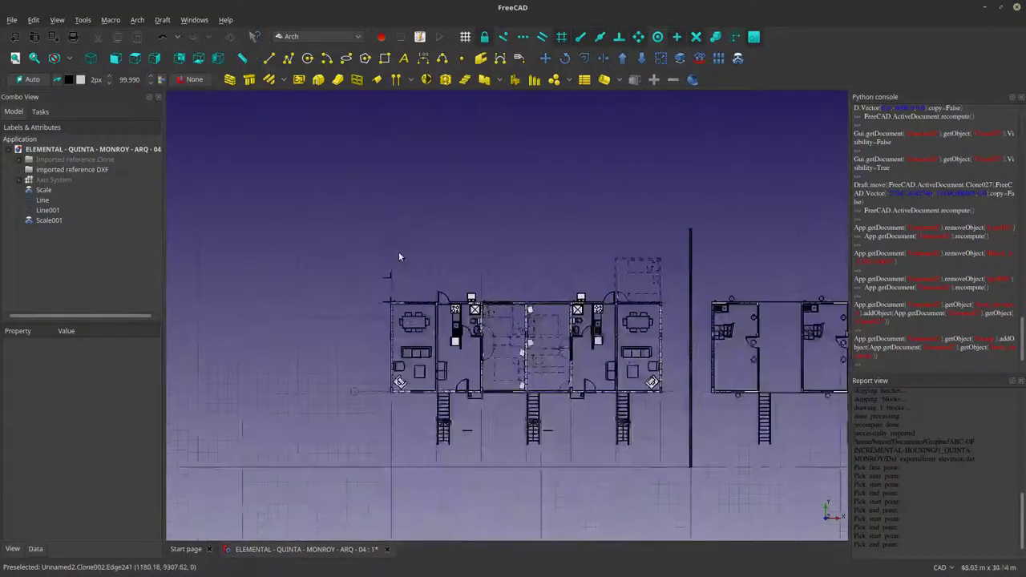
scroll(377, 430, "down", 8)
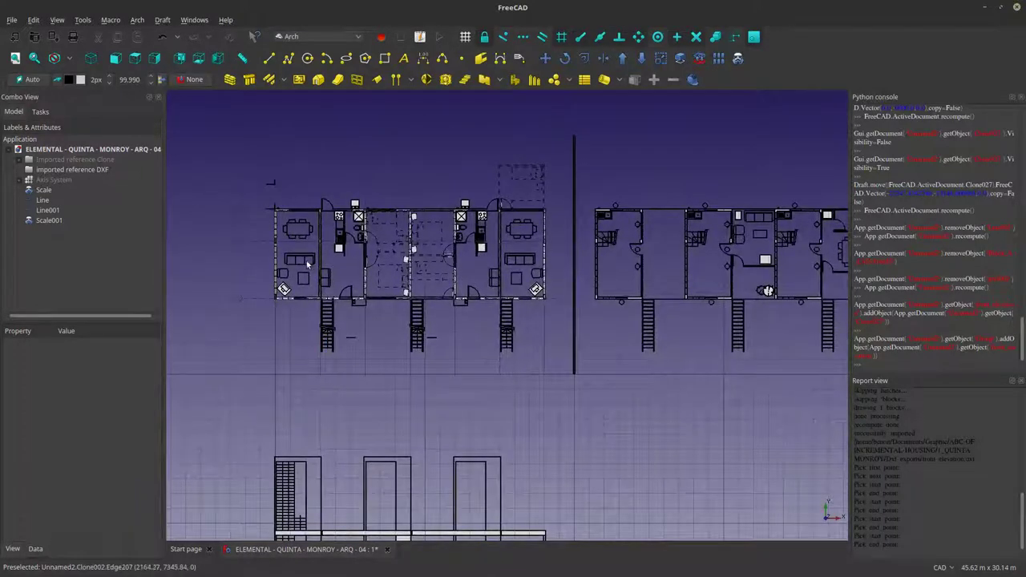
scroll(291, 239, "up", 6)
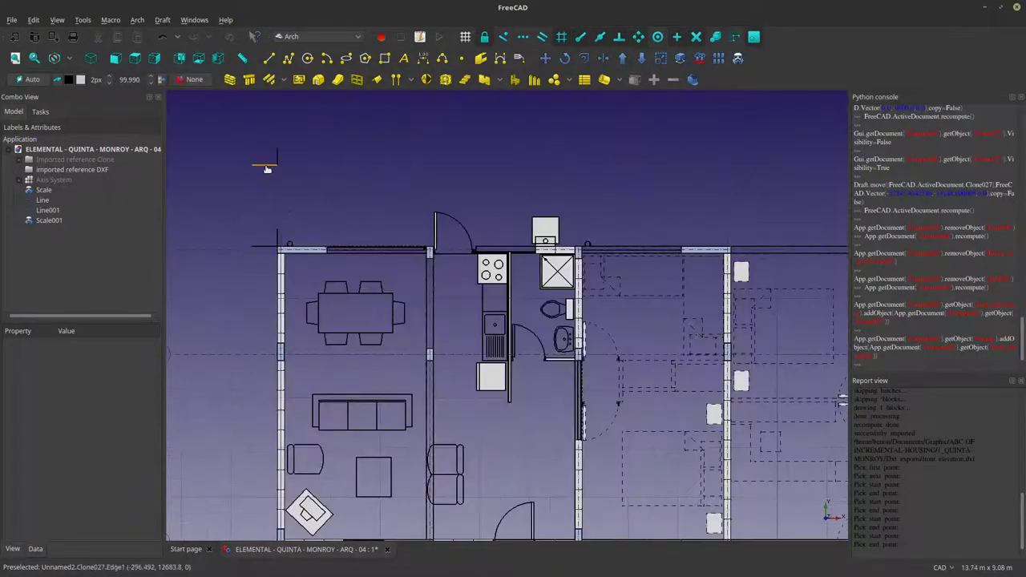
left_click(274, 197)
scroll(274, 197, "down", 8)
key("space")
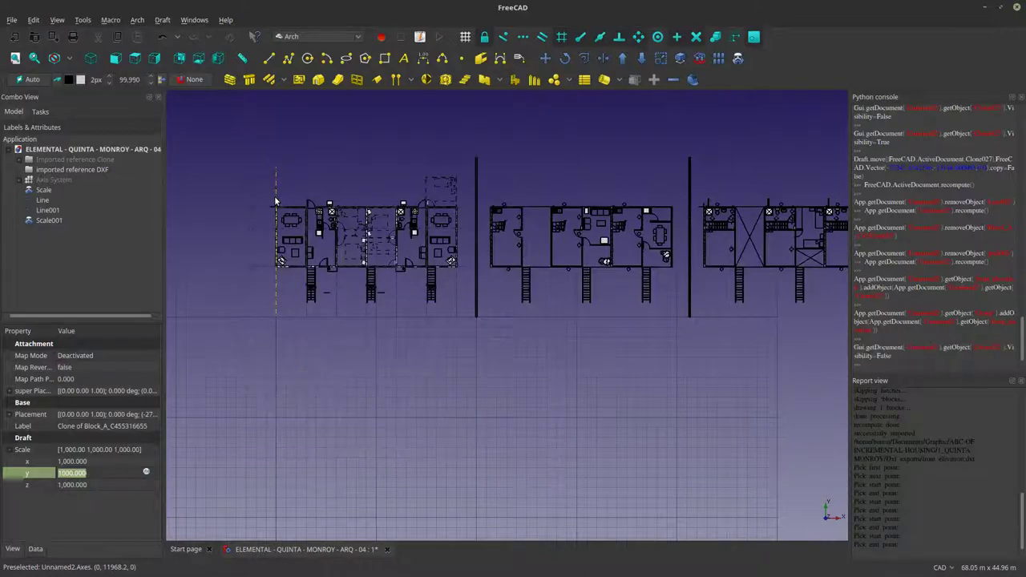
key("space")
scroll(253, 190, "up", 10)
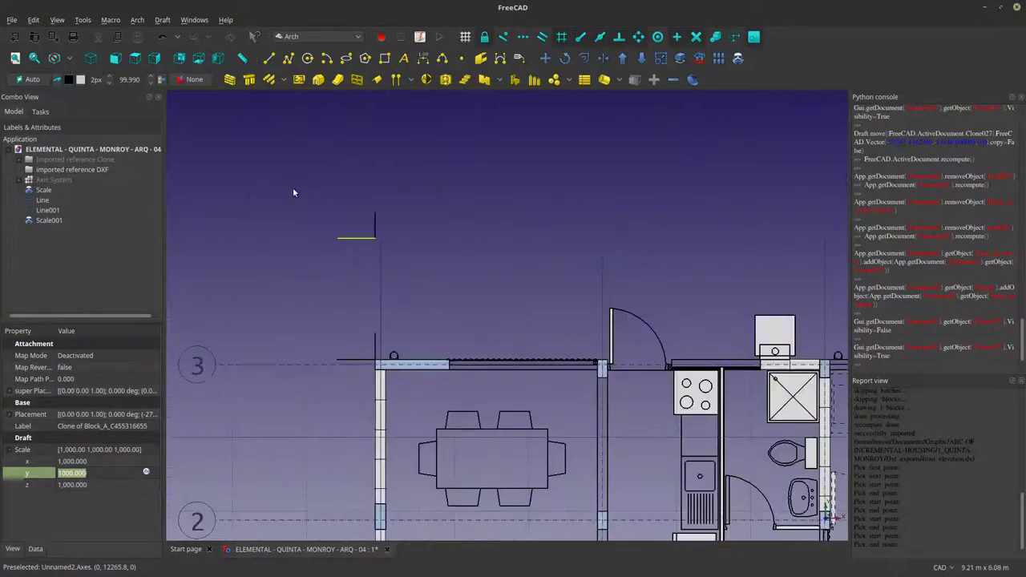
Move the elevation clone from its corner endpoint to the aligned point below the floor plan.
left_click(545, 58)
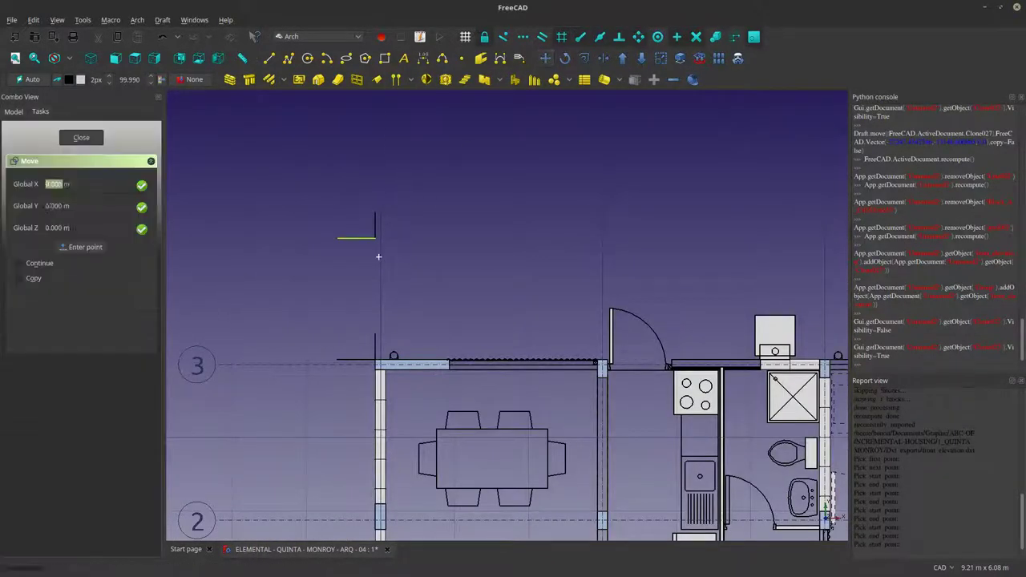
left_click(374, 235)
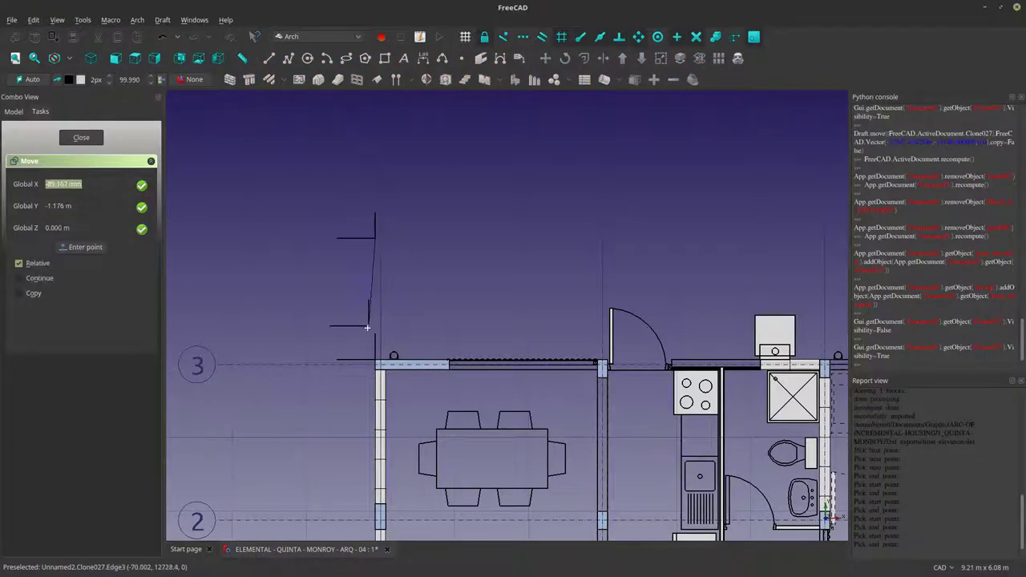
left_click(374, 360)
left_click(393, 265)
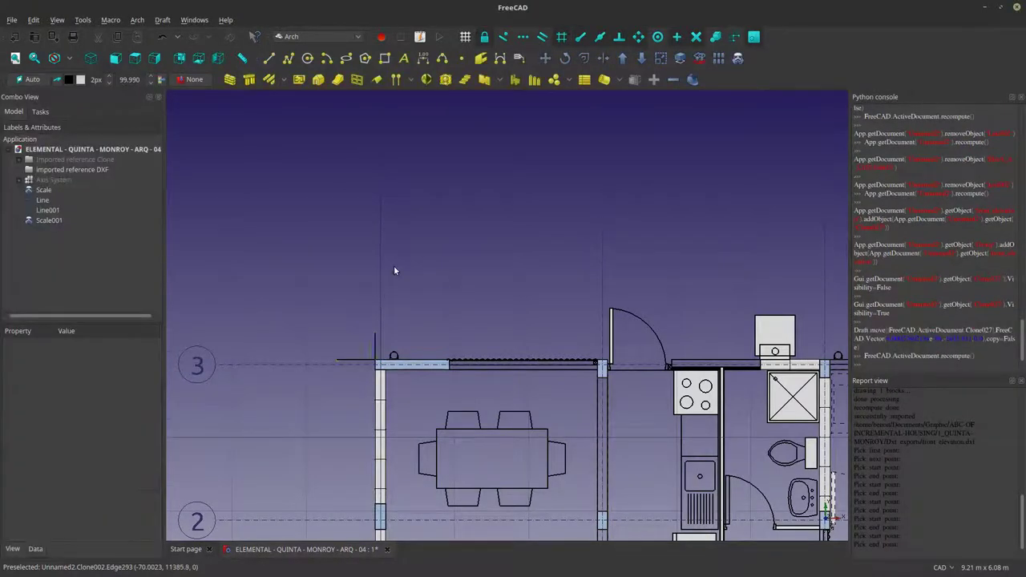
Zoom in and out to inspect the elevation's alignment with the floor plan.
scroll(394, 265, "down", 10)
scroll(417, 387, "up", 3)
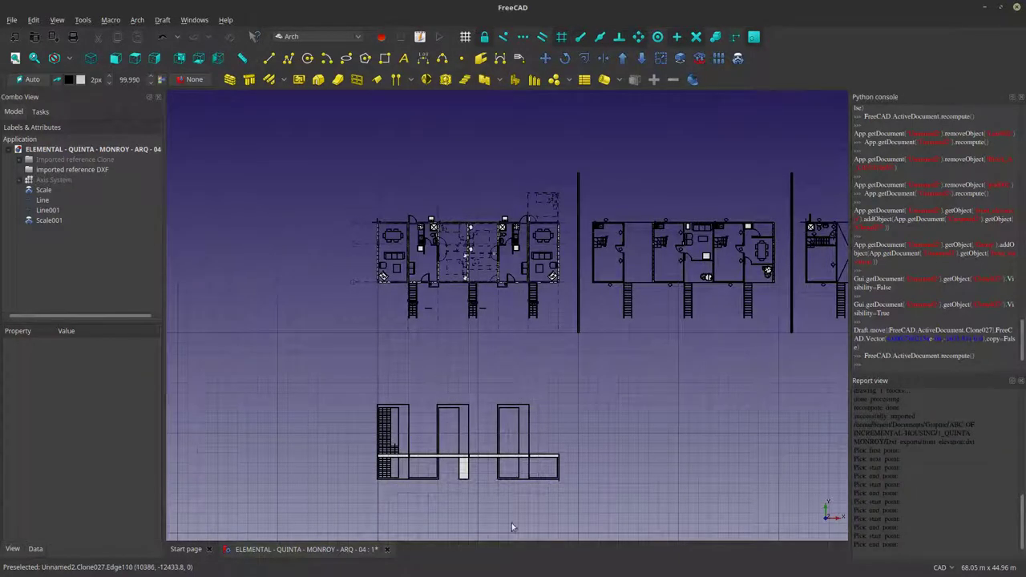
scroll(478, 479, "up", 5)
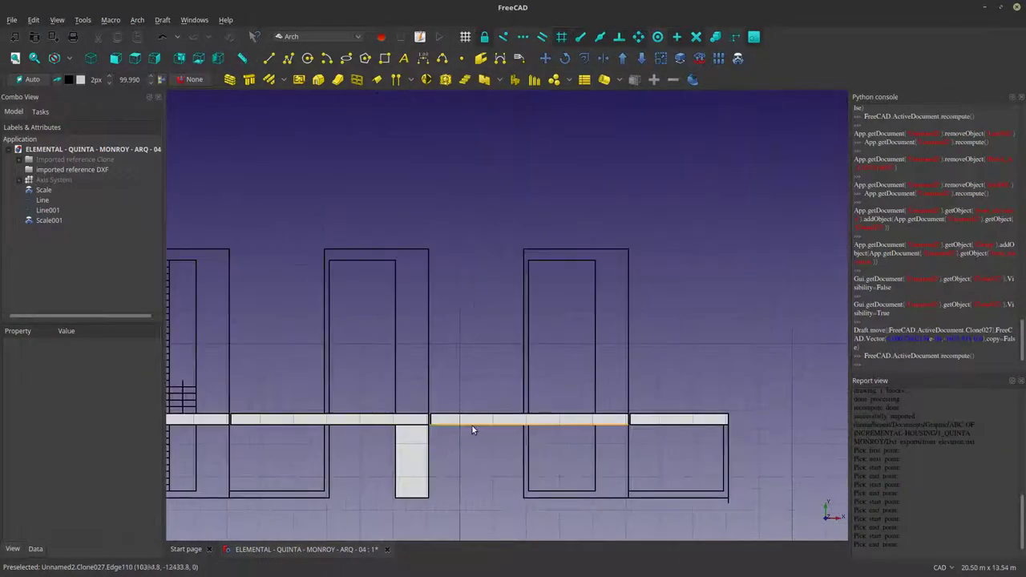
scroll(472, 425, "down", 3)
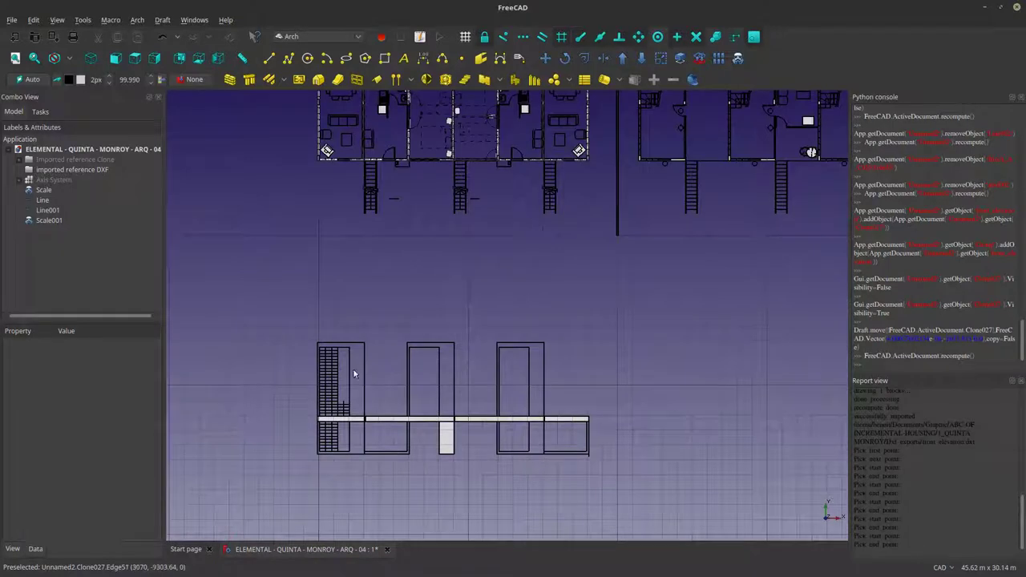
scroll(341, 427, "up", 4)
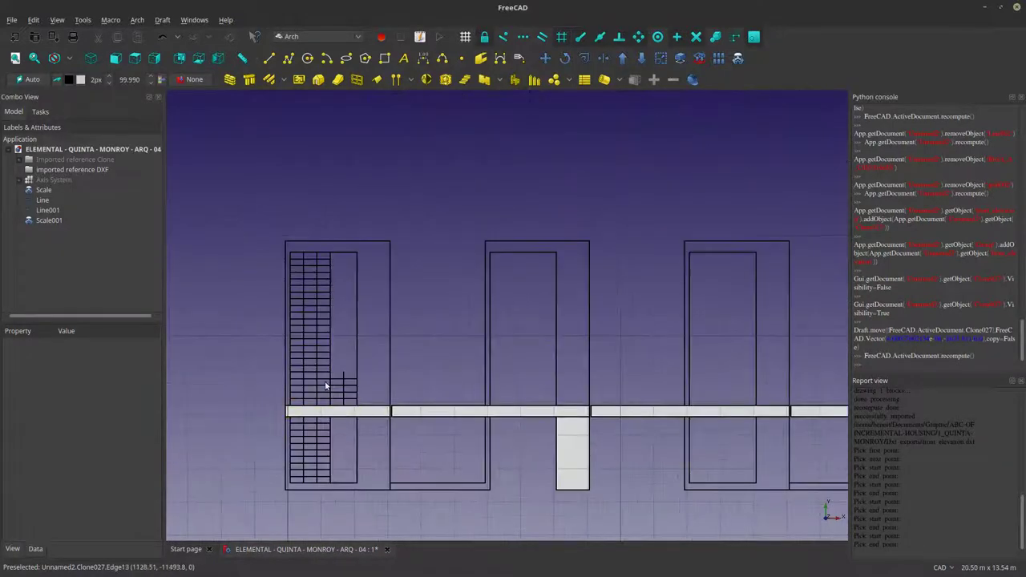
scroll(316, 338, "up", 2)
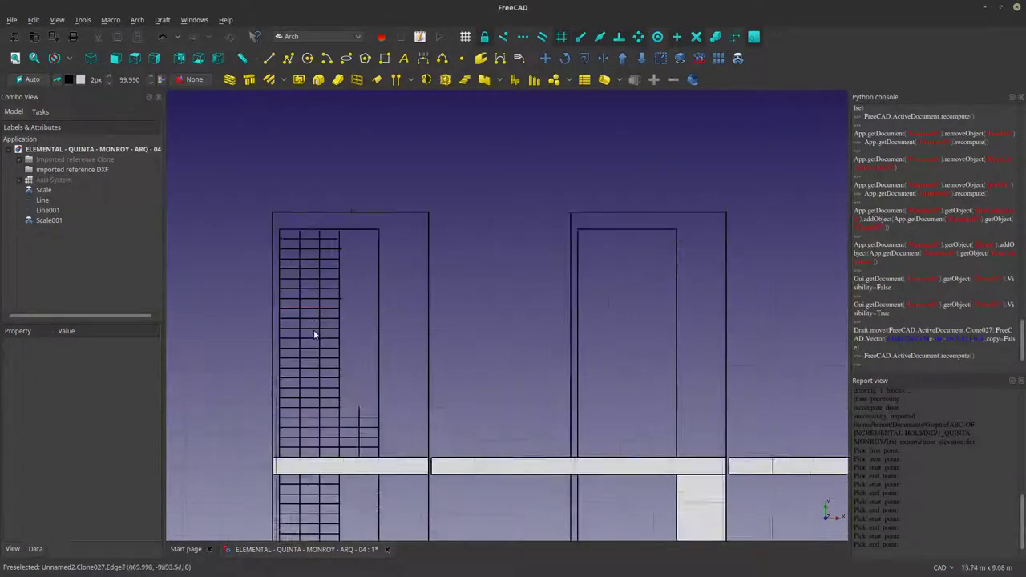
scroll(313, 335, "down", 3)
scroll(294, 292, "up", 2)
scroll(354, 365, "up", 1)
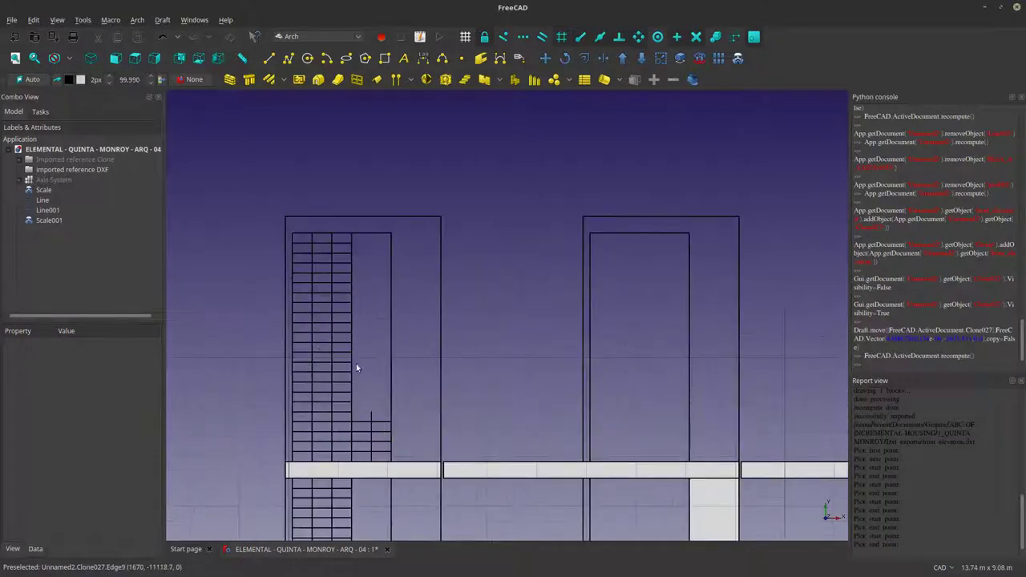
scroll(365, 348, "down", 3)
scroll(402, 345, "up", 4)
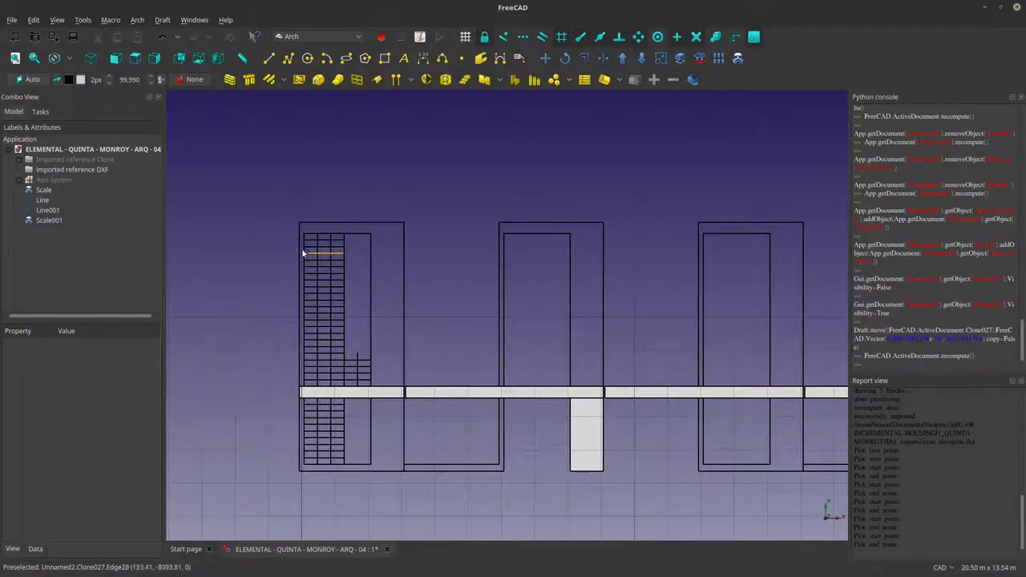
scroll(331, 264, "up", 4)
scroll(347, 278, "down", 6)
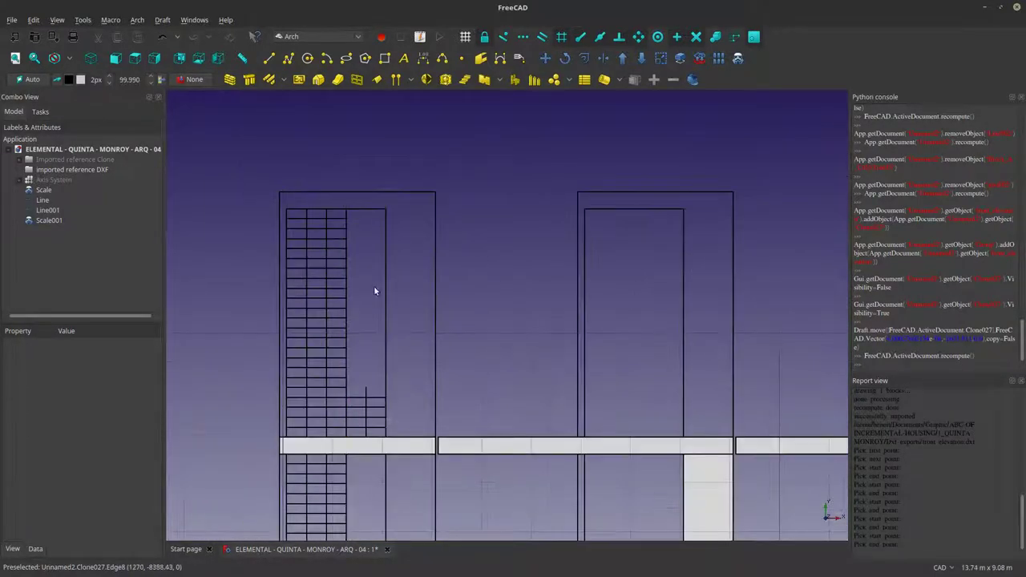
scroll(406, 351, "up", 2)
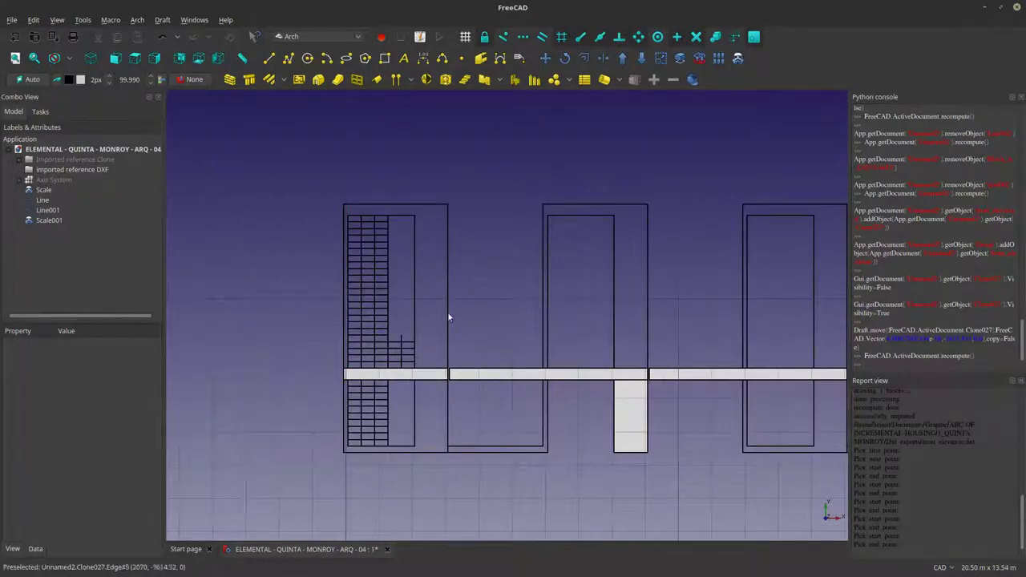
scroll(414, 326, "up", 3)
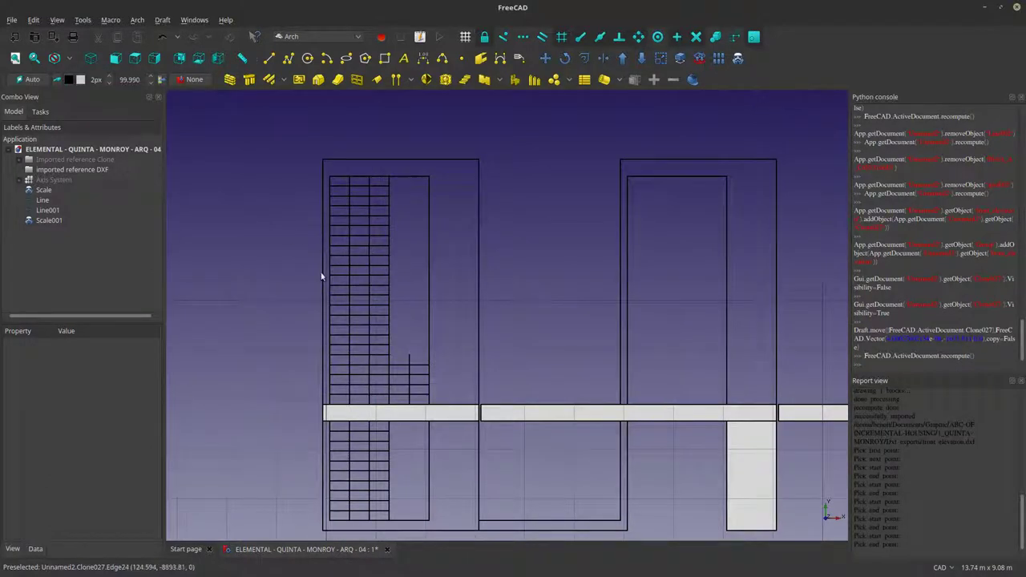
Start a filled DWire at the slab corner, tracing the tower's top and right side to the slab.
left_click(288, 58)
scroll(320, 399, "up", 5)
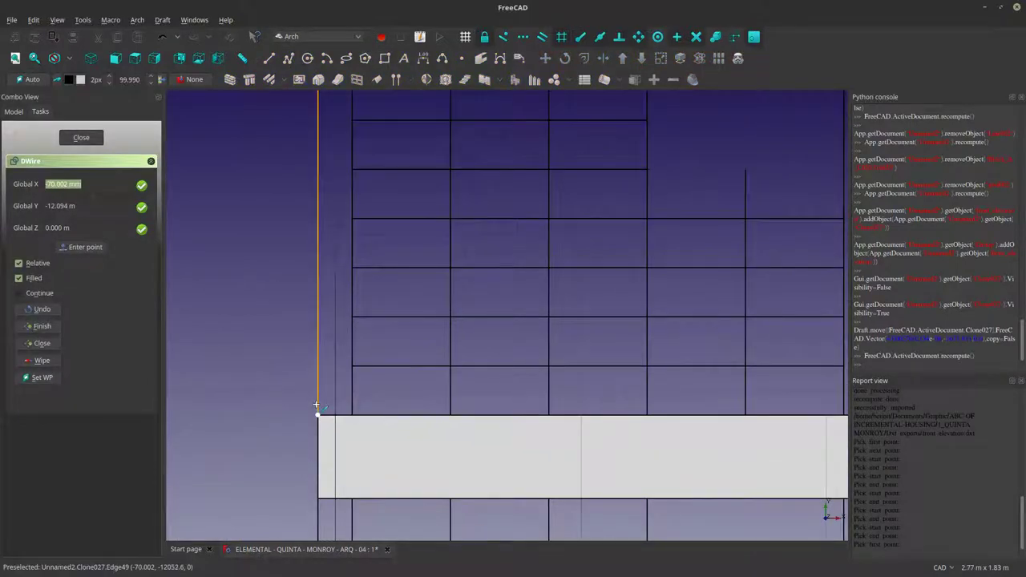
left_click(316, 405)
scroll(316, 406, "down", 5)
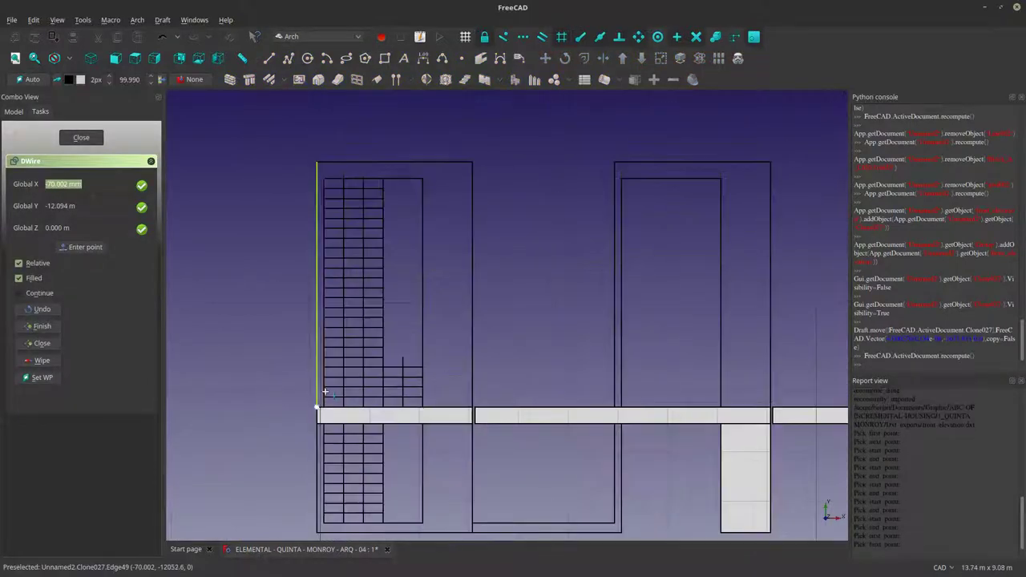
left_click(317, 162)
left_click(472, 163)
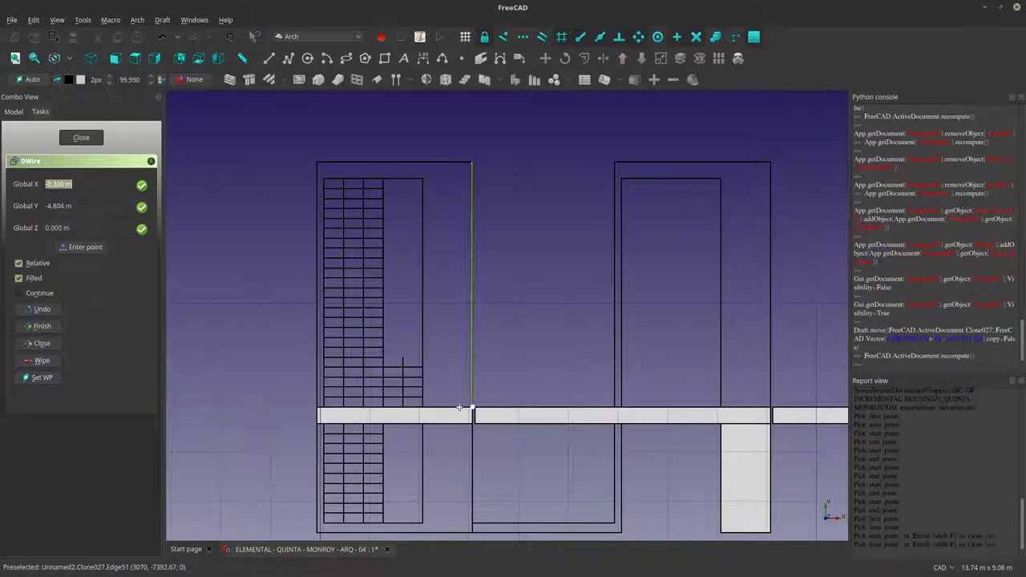
scroll(459, 408, "up", 2)
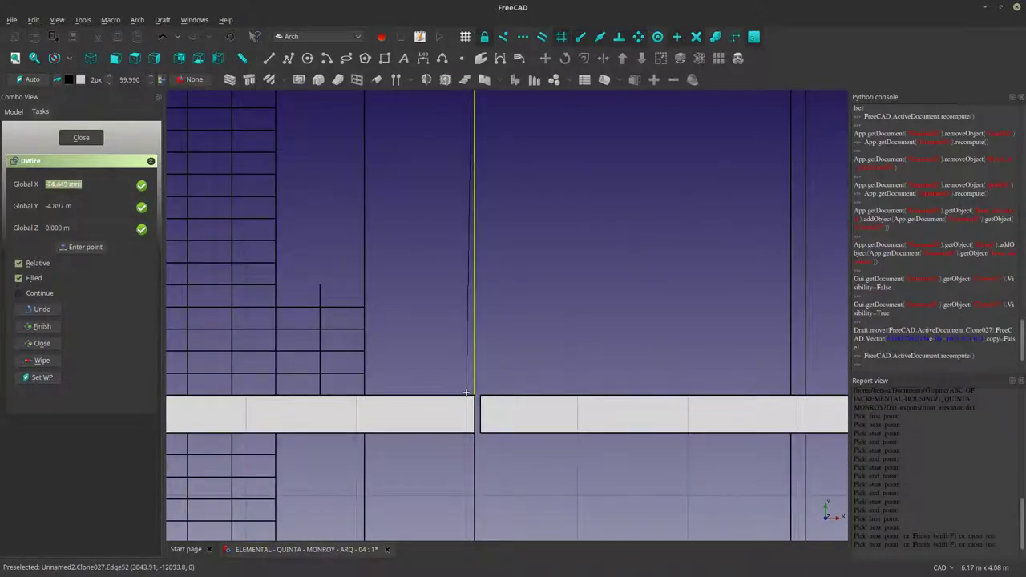
left_click(474, 394)
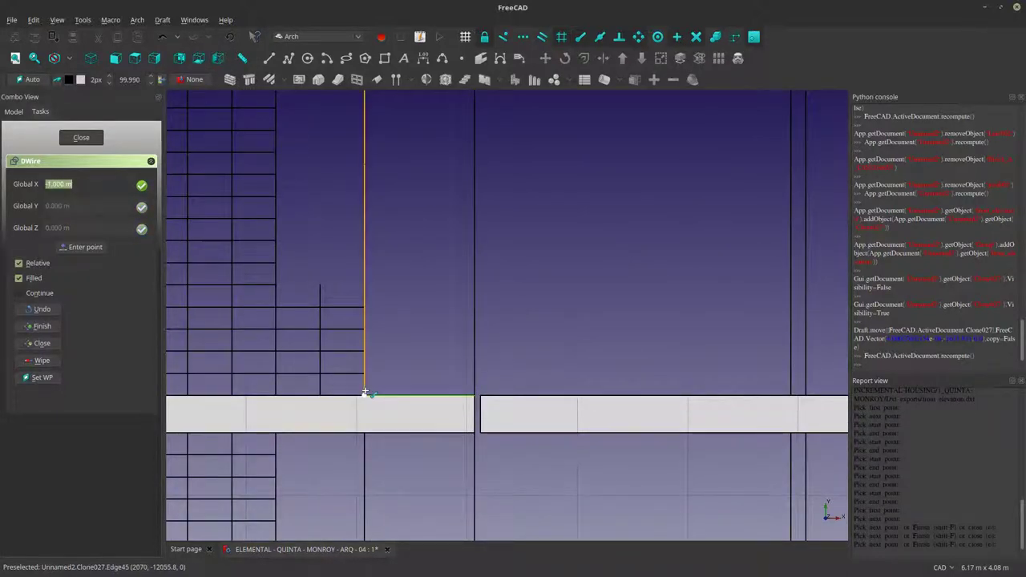
left_click(365, 394)
Trace the tower's inner edge down to the slab and close the wire on its start point.
scroll(364, 394, "down", 5)
scroll(351, 327, "up", 4)
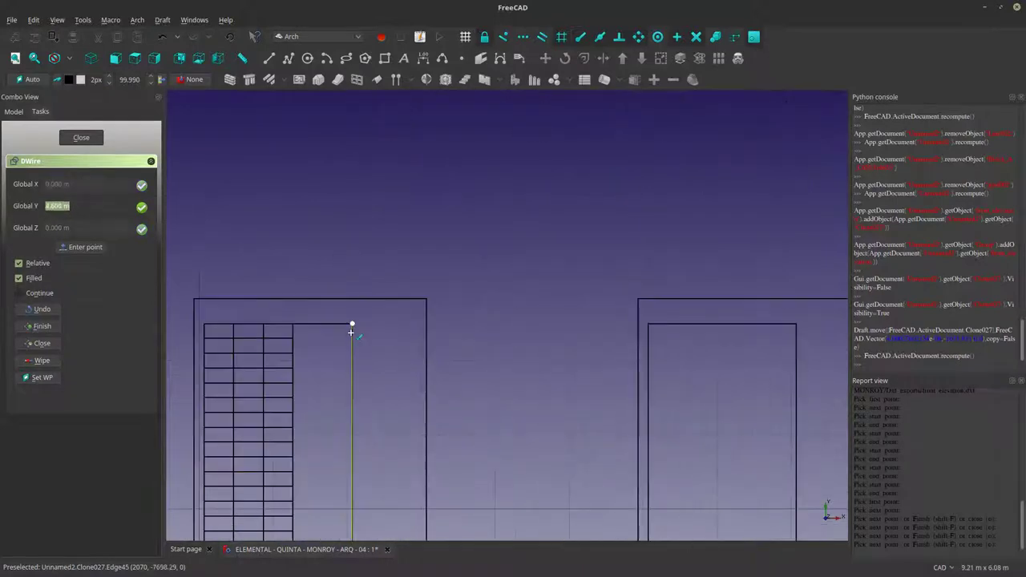
left_click(351, 331)
scroll(213, 326, "up", 2)
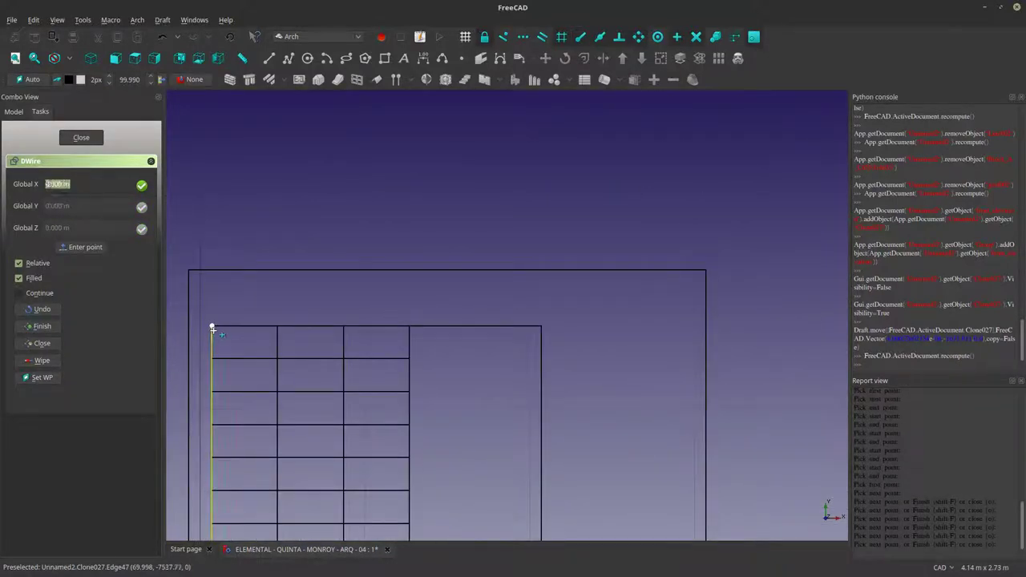
scroll(212, 329, "down", 4)
scroll(246, 371, "up", 6)
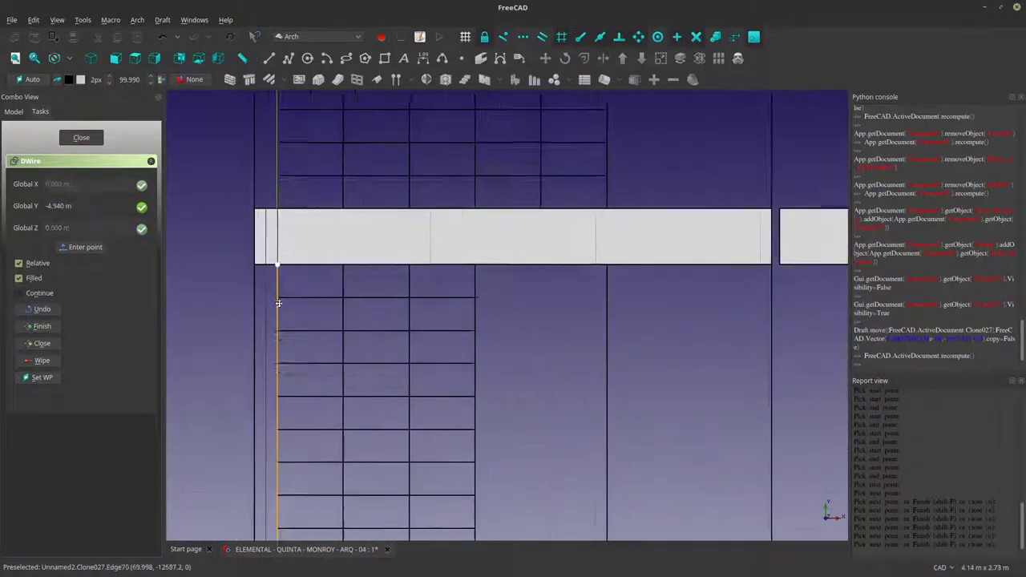
middle_click_drag(278, 302, 298, 347)
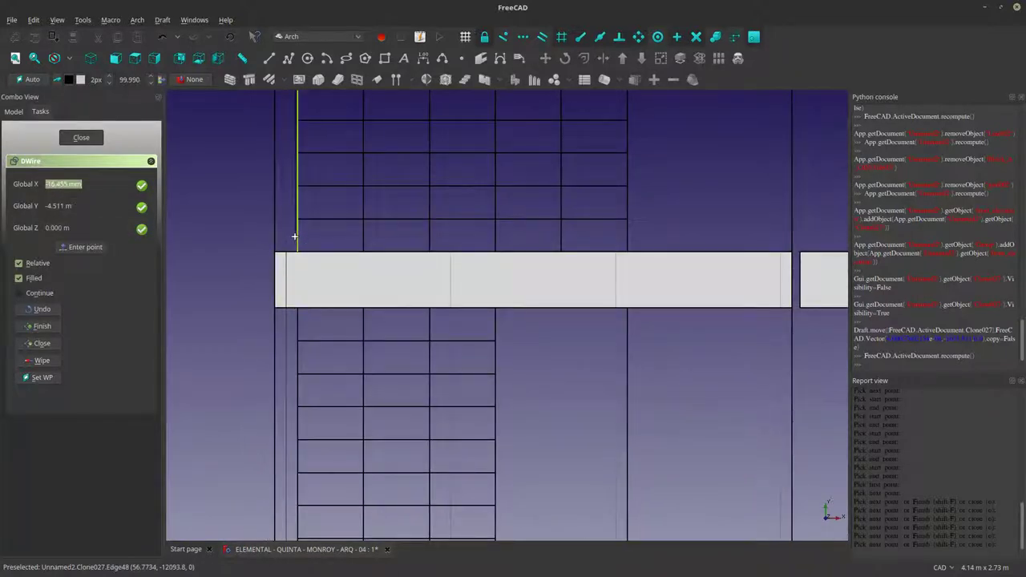
left_click(294, 236)
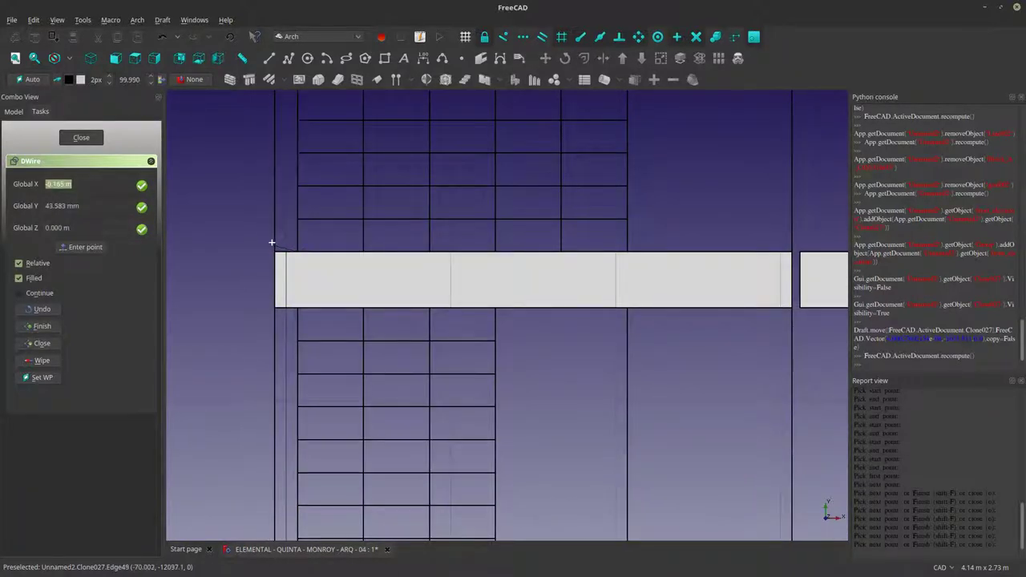
left_click(271, 243)
scroll(271, 290, "down", 5)
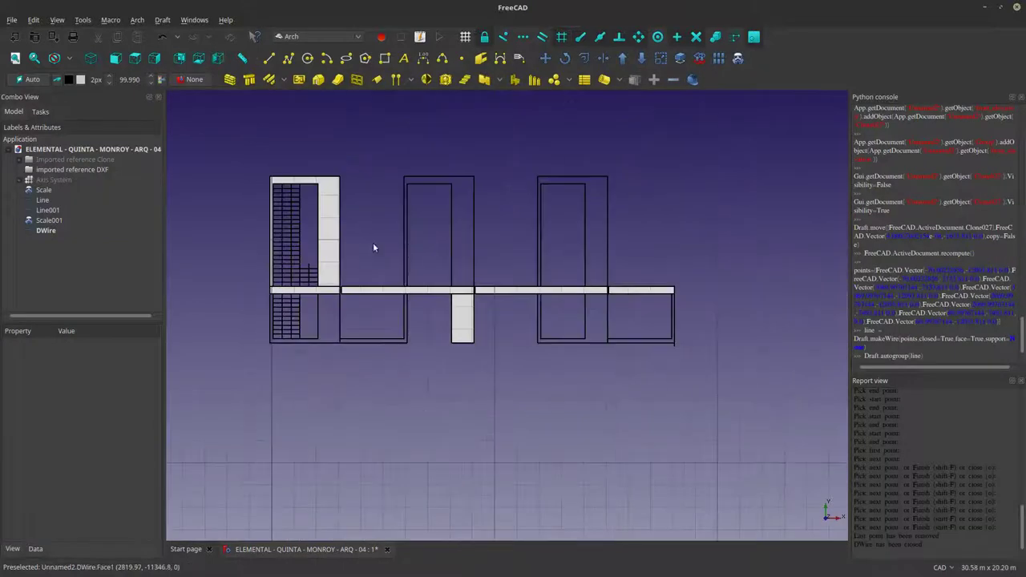
Try moving the first bay's wall outline to the second bay, then undo it.
left_click(332, 252)
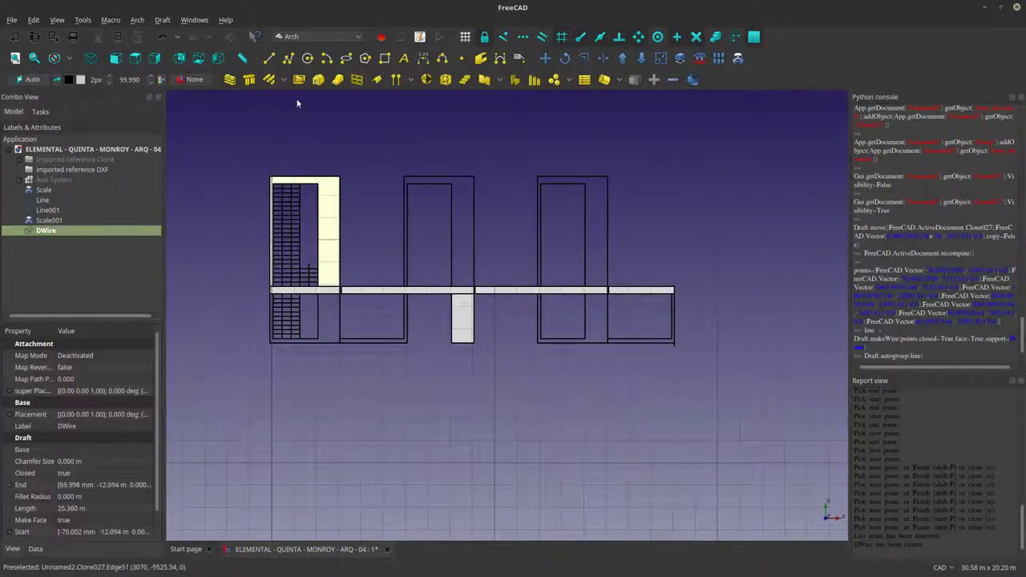
left_click(545, 57)
scroll(327, 167, "up", 2)
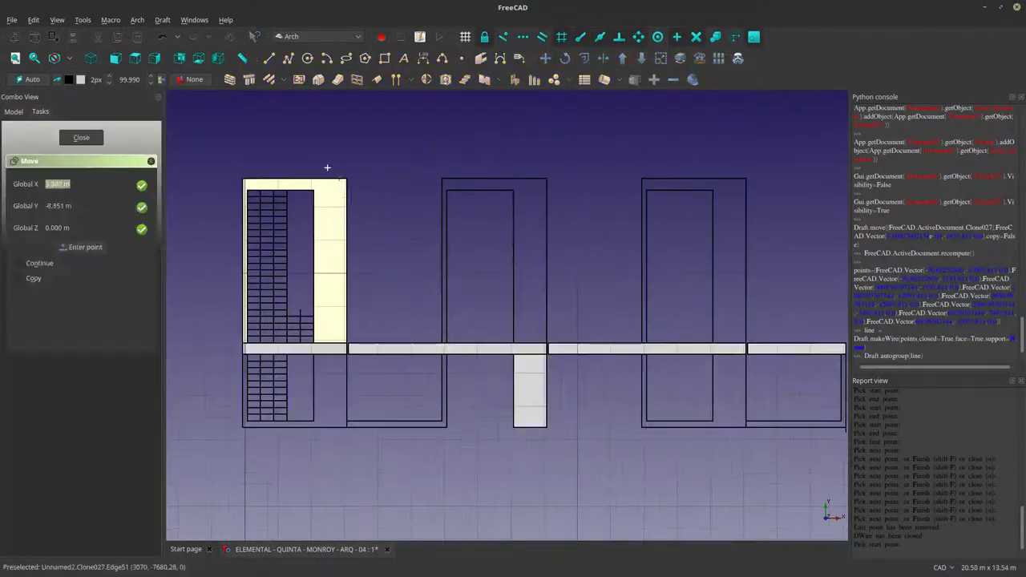
left_click(345, 179)
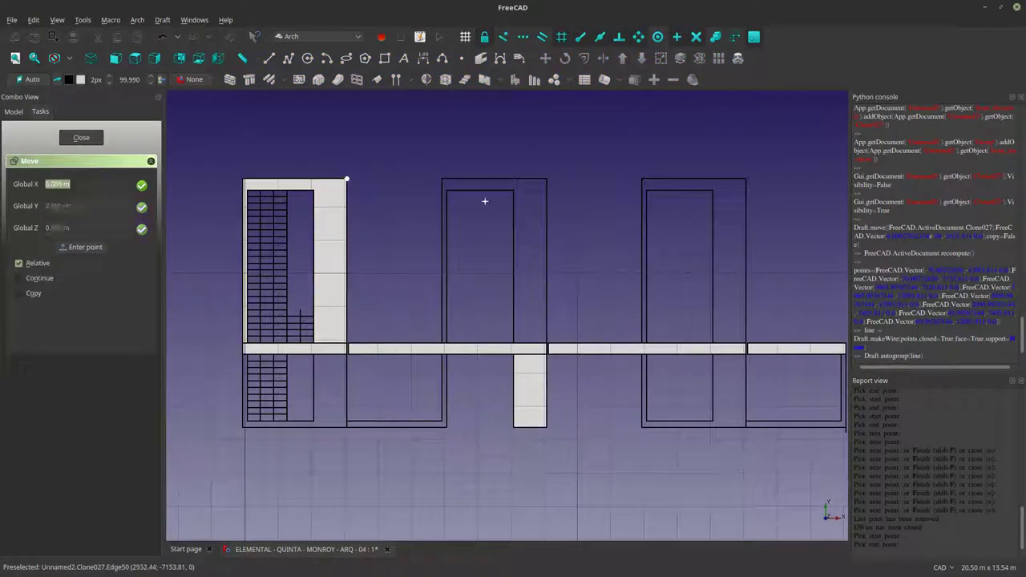
left_click(546, 178)
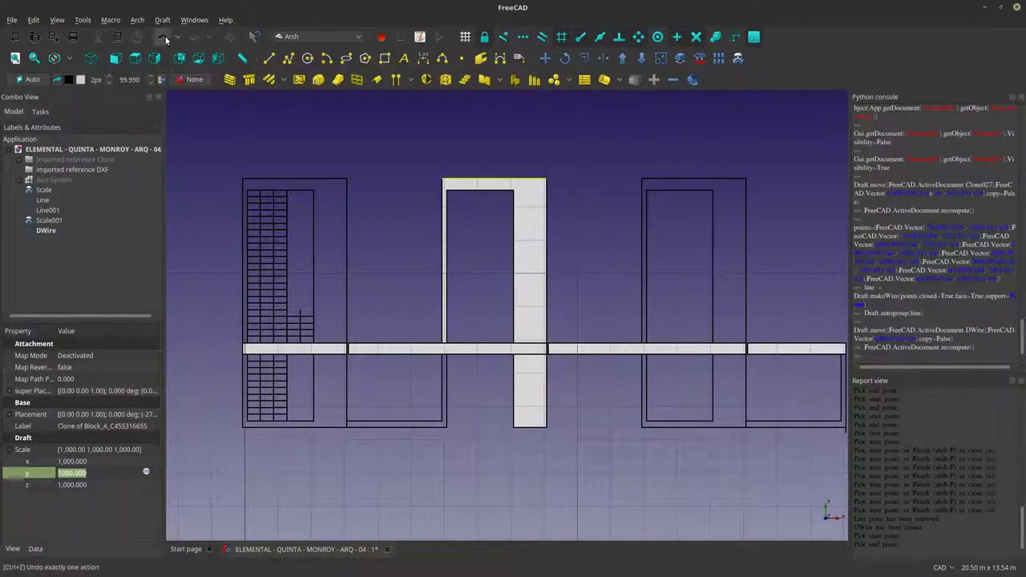
key("ctrl+z")
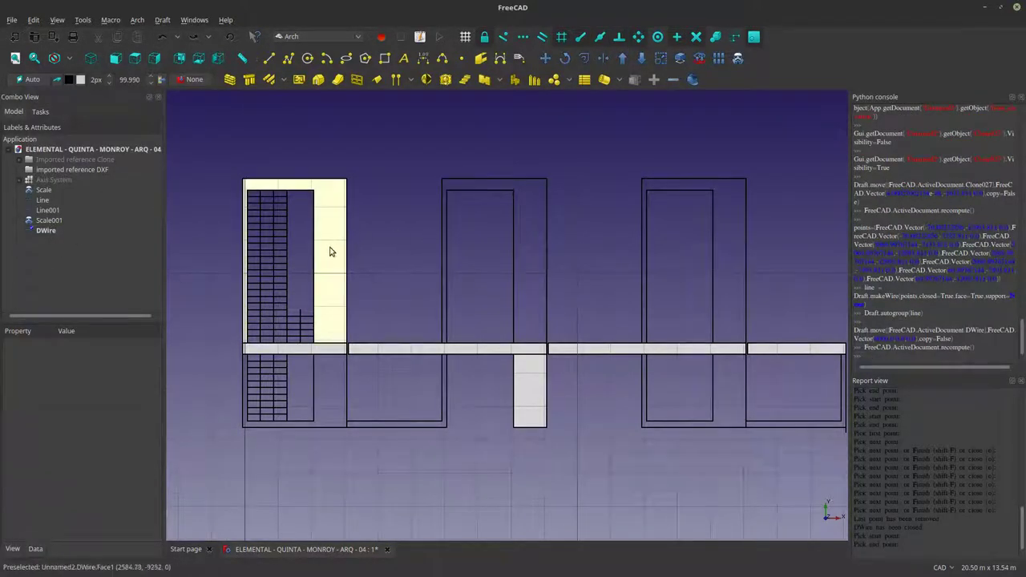
Copy the first bay's wall outline to the second bay's top-right corner, keeping the original.
left_click(332, 250)
key("m")
key("v")
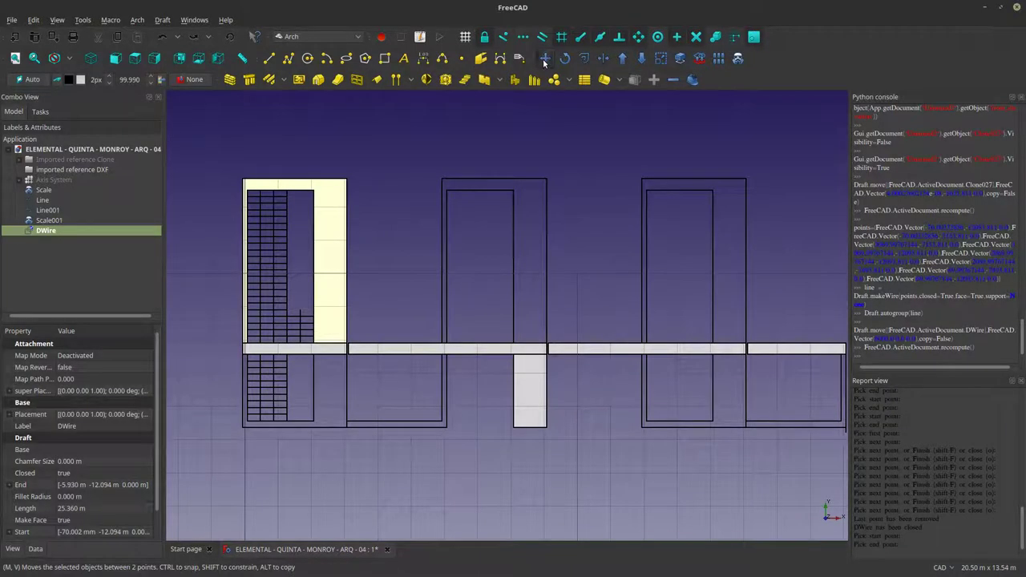
left_click(36, 278)
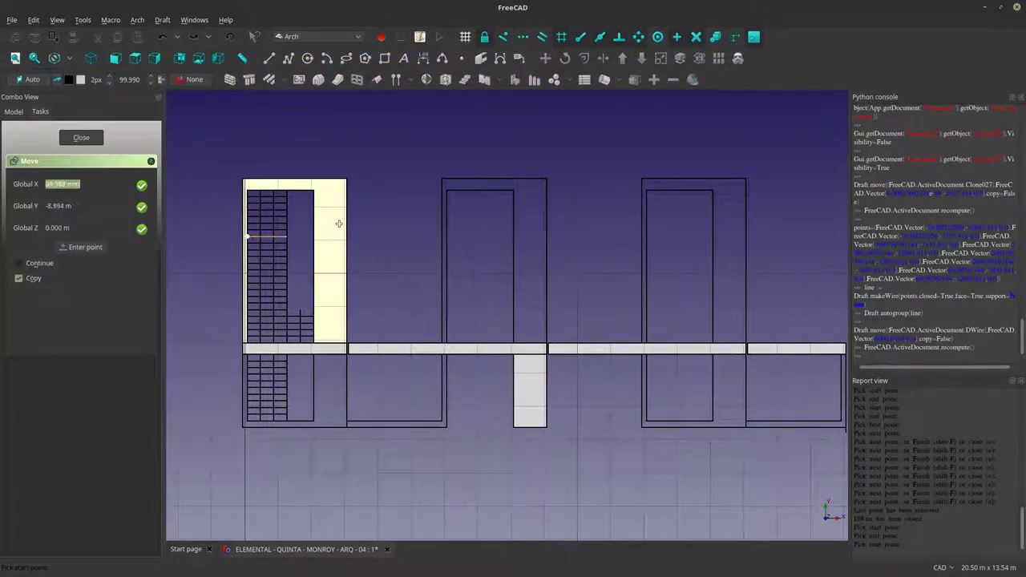
left_click(345, 178)
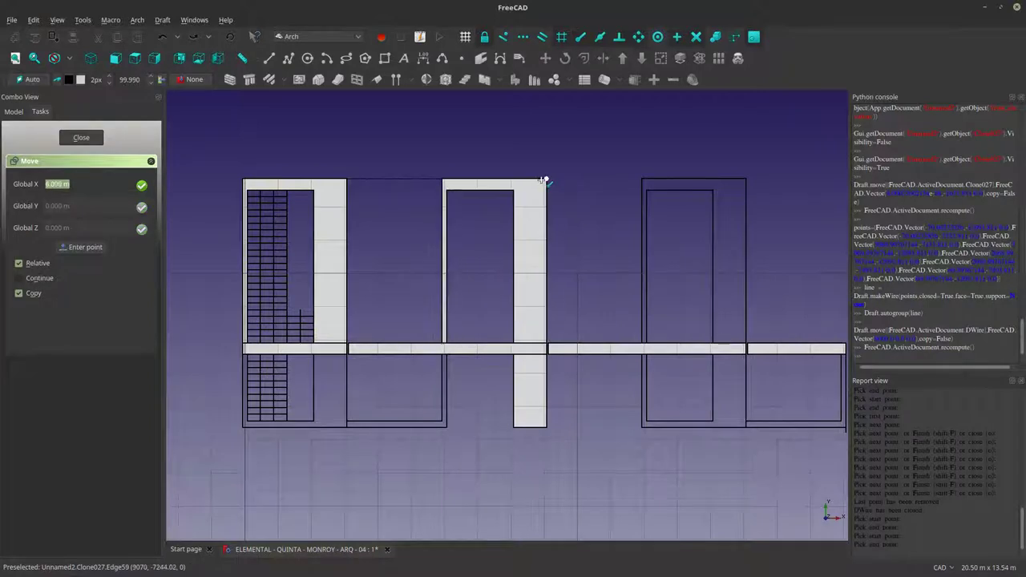
left_click(542, 183)
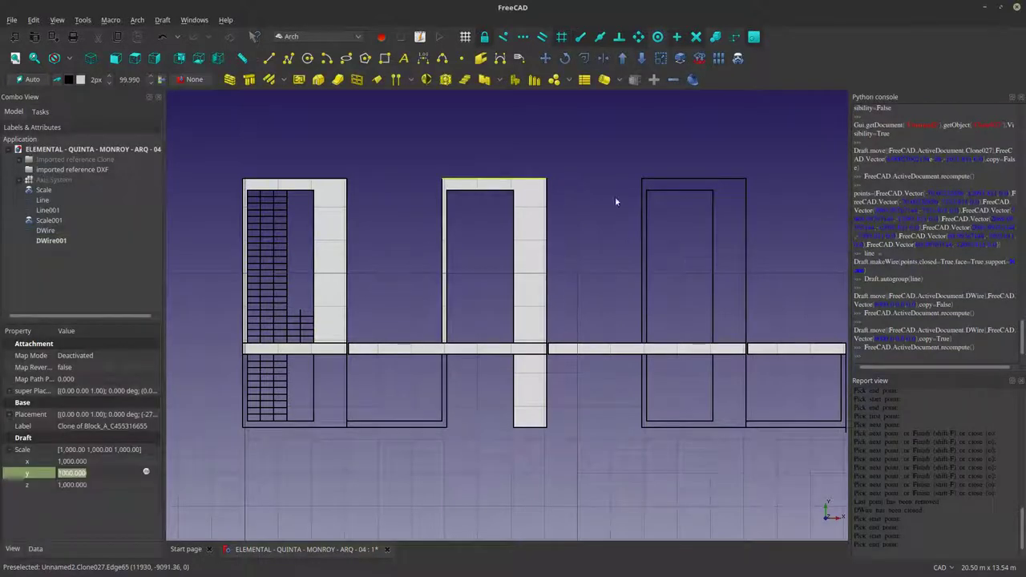
Copy the second bay's outline to the third bay's top-right corner.
left_click(544, 59)
left_click(546, 177)
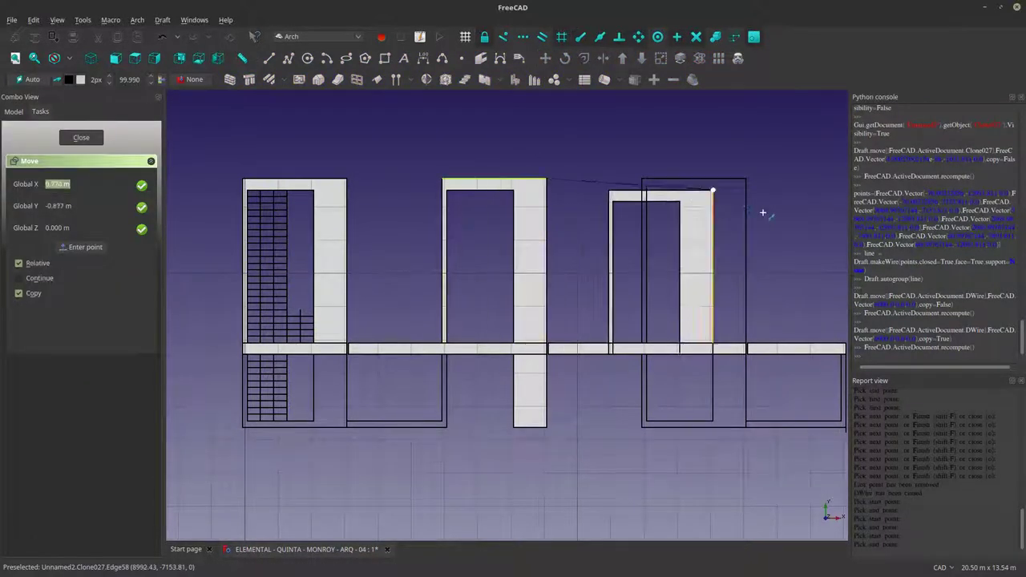
left_click(745, 178)
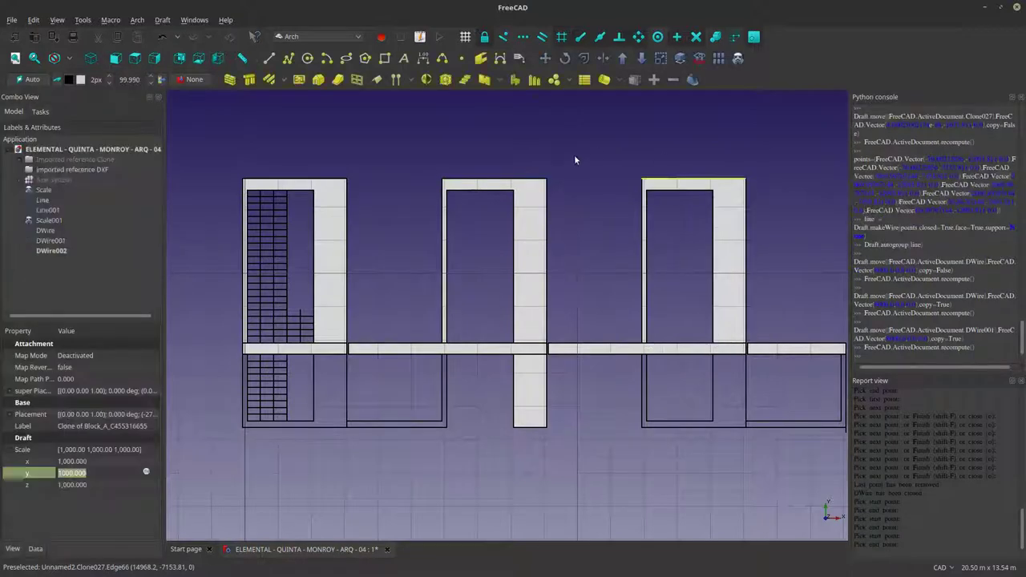
left_click(574, 201)
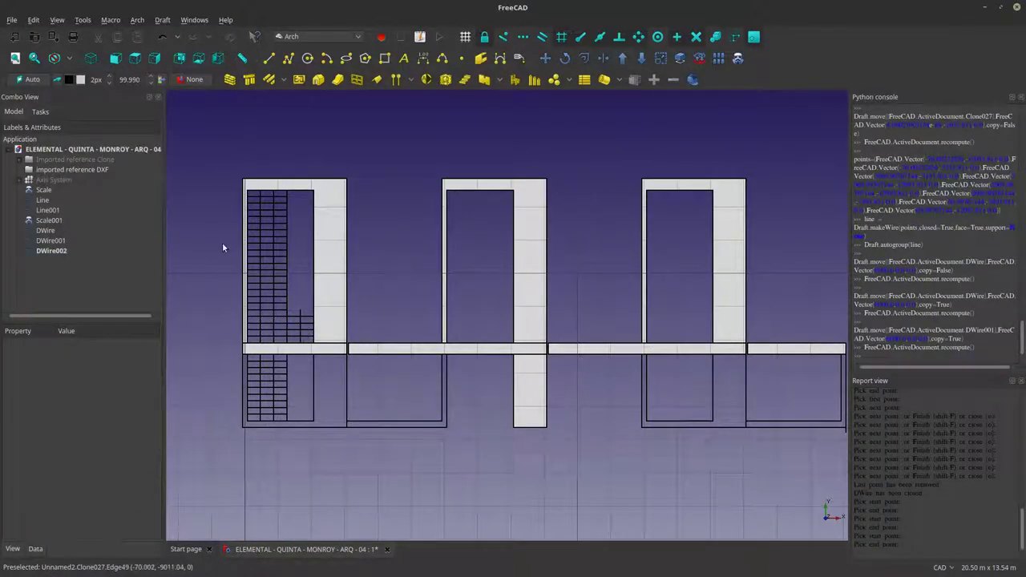
Set the elevation clone's line colour to red.
left_click(327, 225)
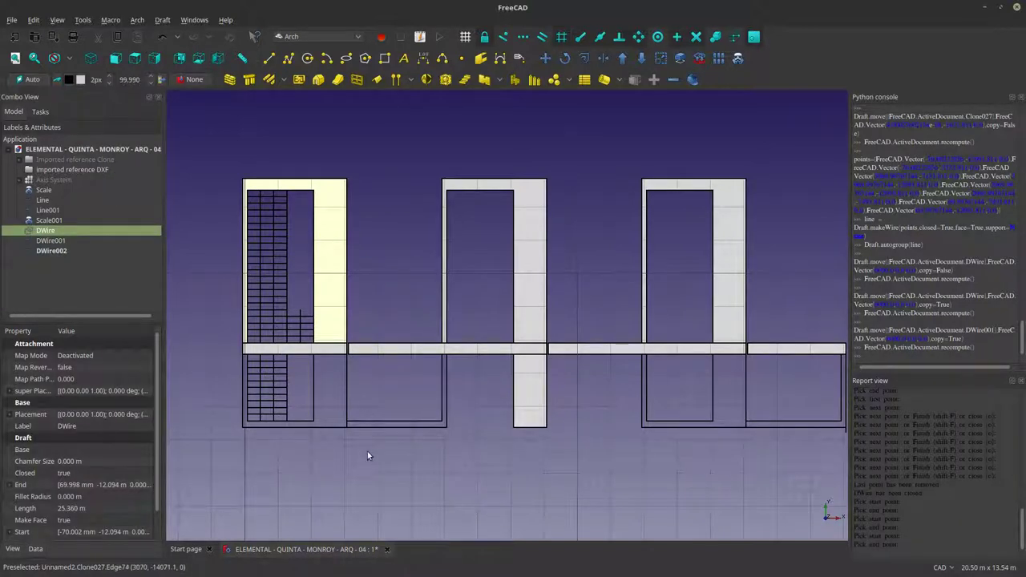
left_click(366, 426)
left_click(15, 547)
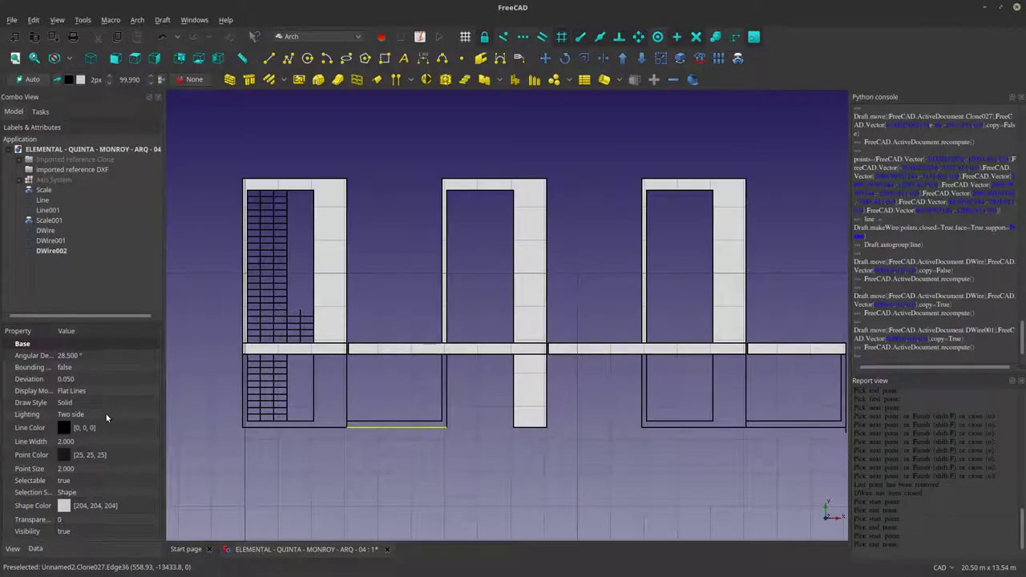
left_click(102, 510)
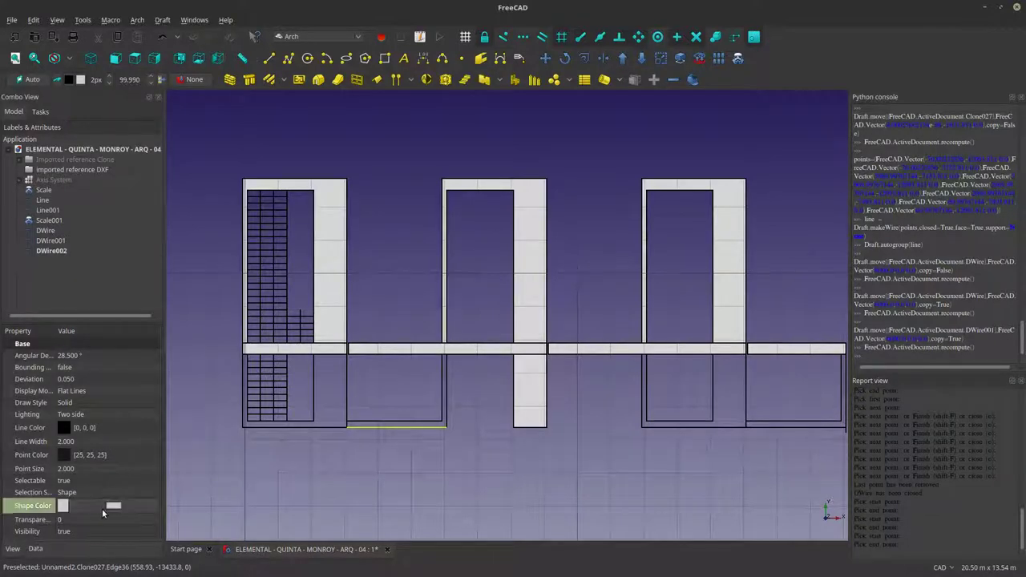
left_click(113, 429)
left_click(113, 429)
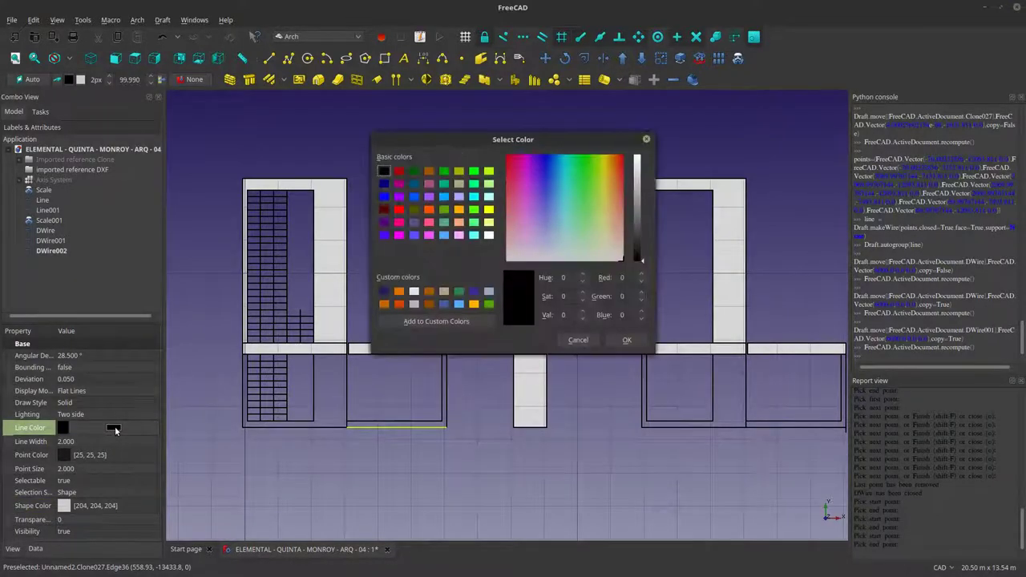
left_click(397, 209)
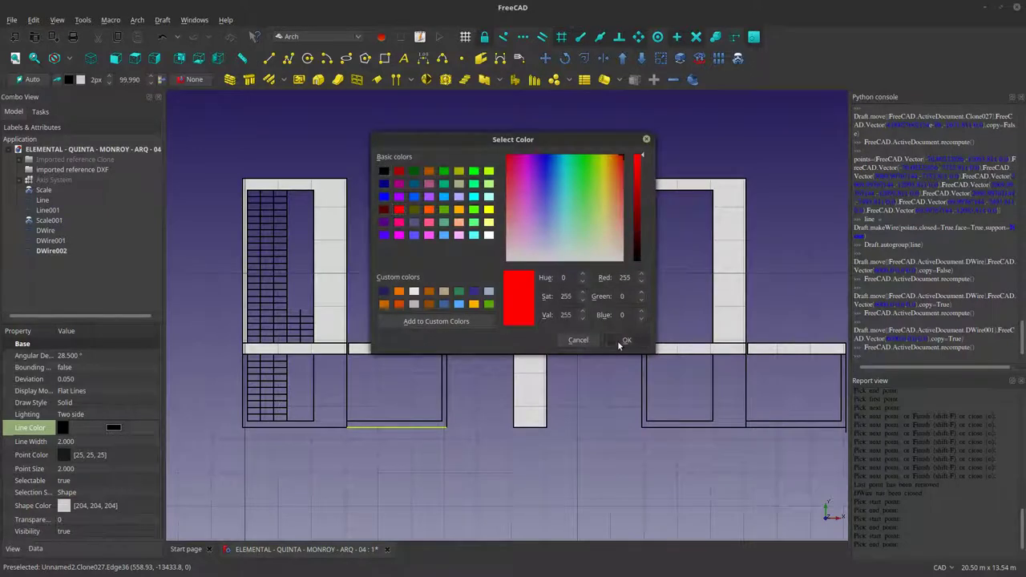
left_click(621, 341)
scroll(369, 252, "up", 2)
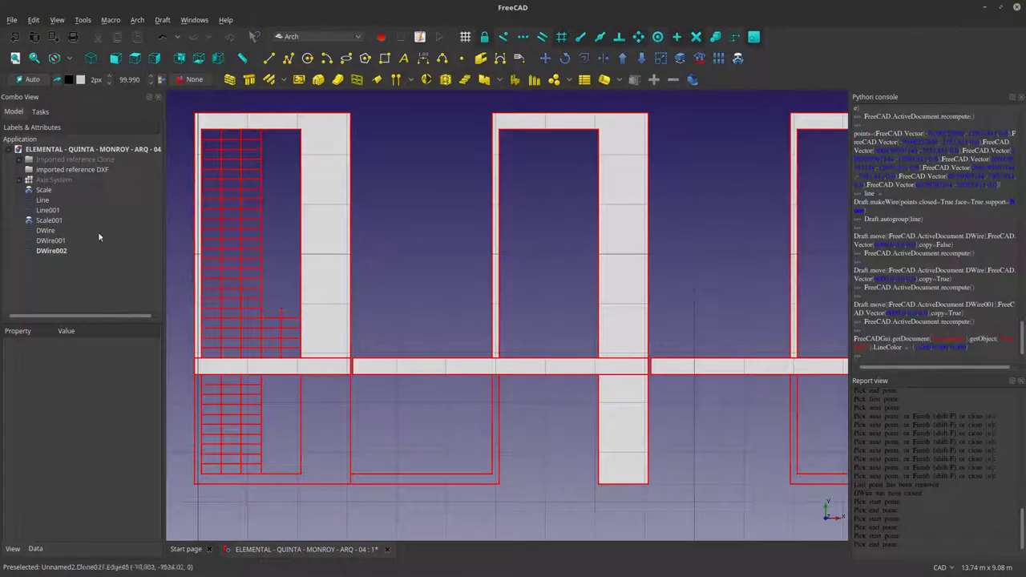
Set the elevation clone's shape colour to peach (255,170,127).
left_click(51, 240)
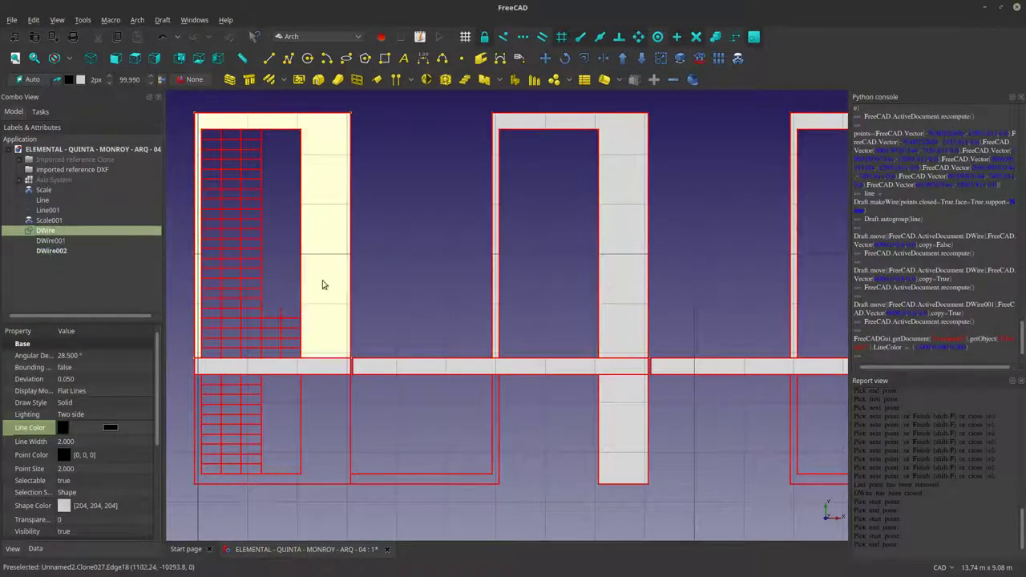
left_click(410, 294)
scroll(410, 294, "down", 4)
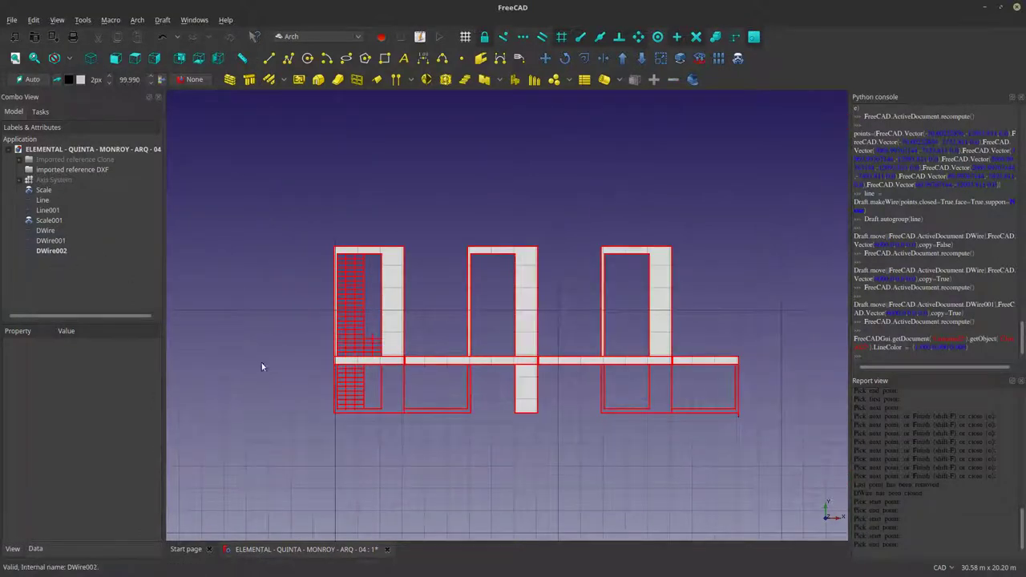
left_click(388, 366)
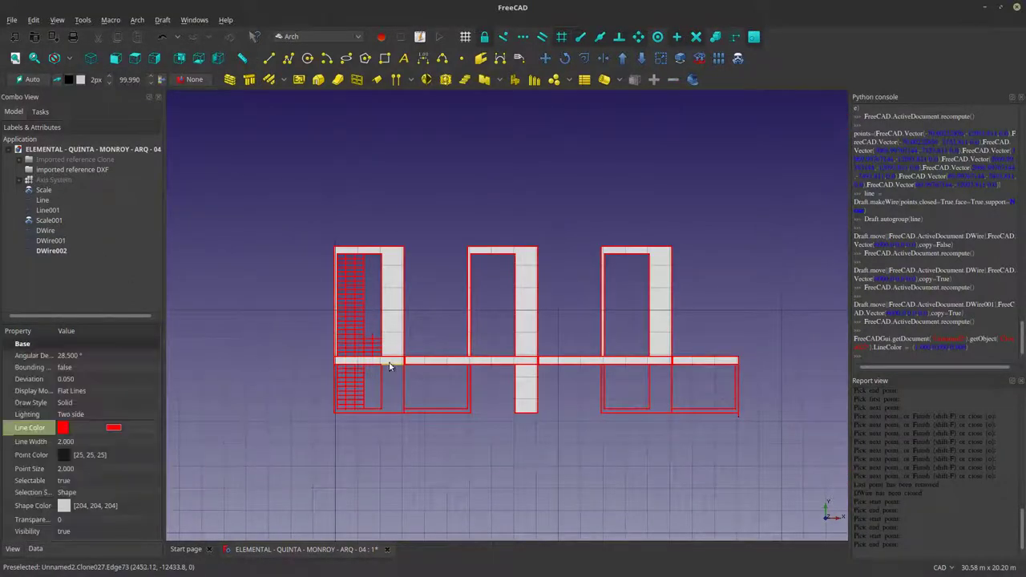
left_click(113, 505)
left_click(113, 506)
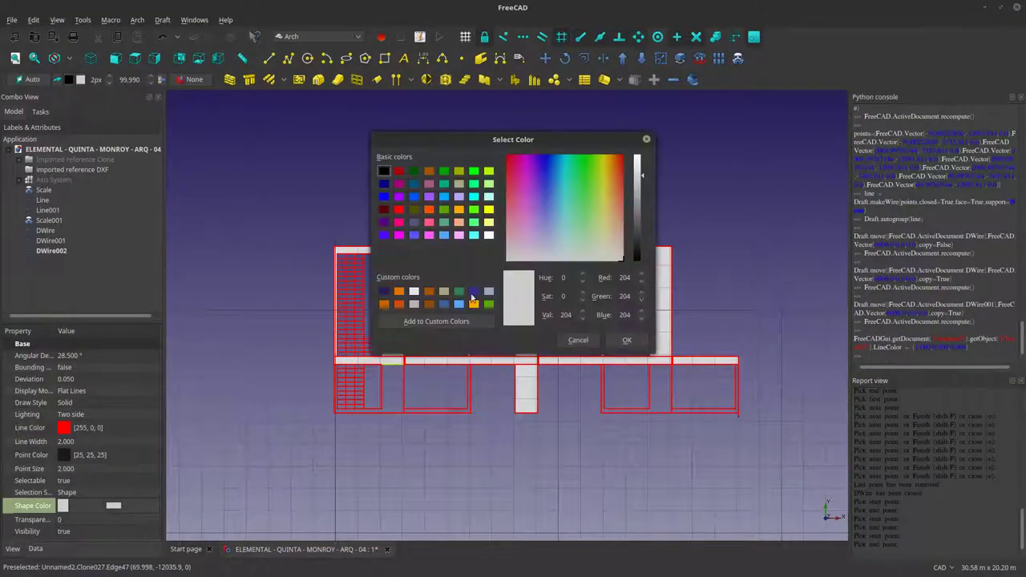
left_click(457, 224)
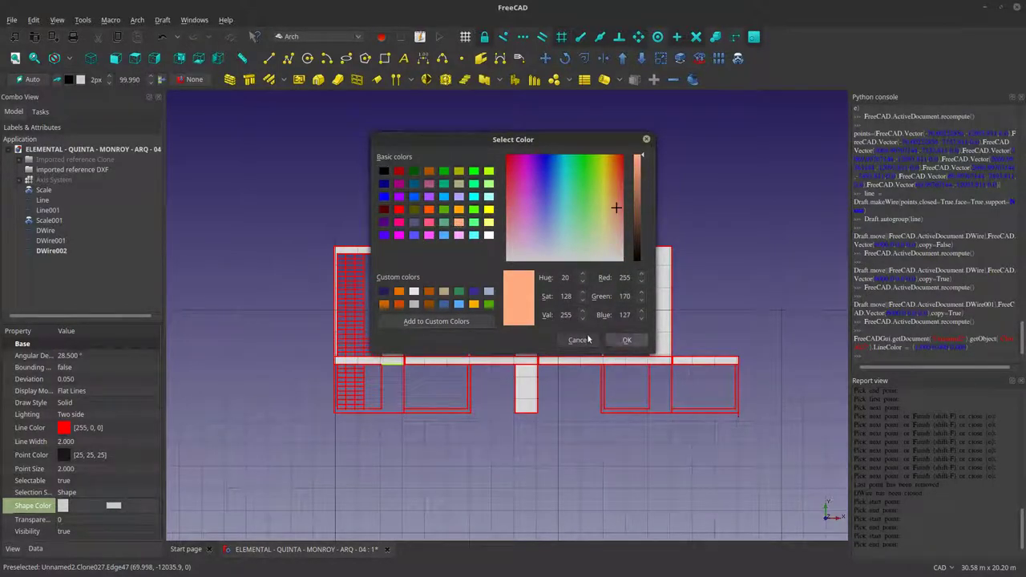
left_click(626, 340)
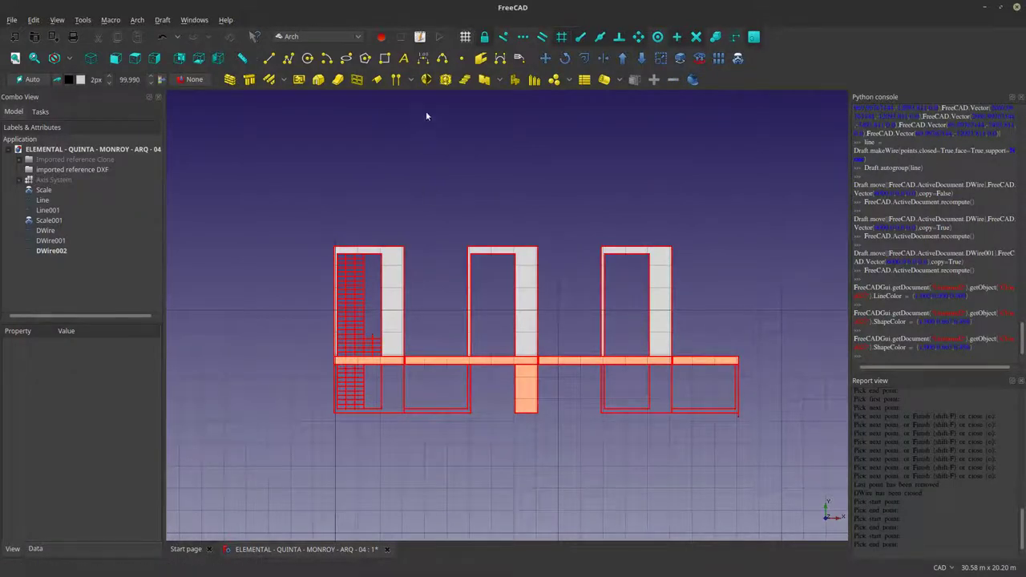
Draw a Draft line from a first point to the grid corner.
scroll(418, 392, "up", 6)
scroll(336, 297, "up", 5)
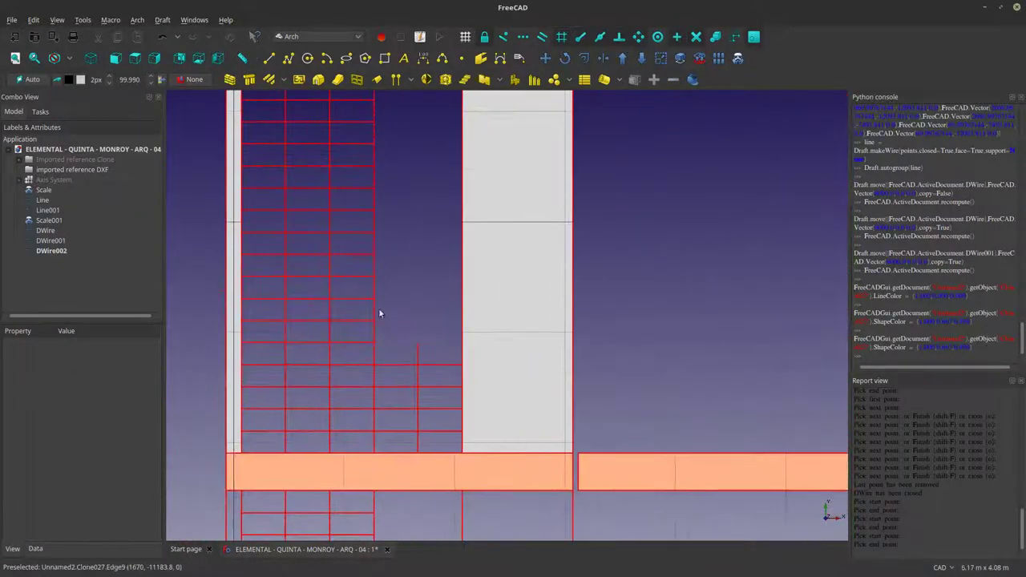
scroll(385, 344, "up", 3)
scroll(390, 316, "up", 2)
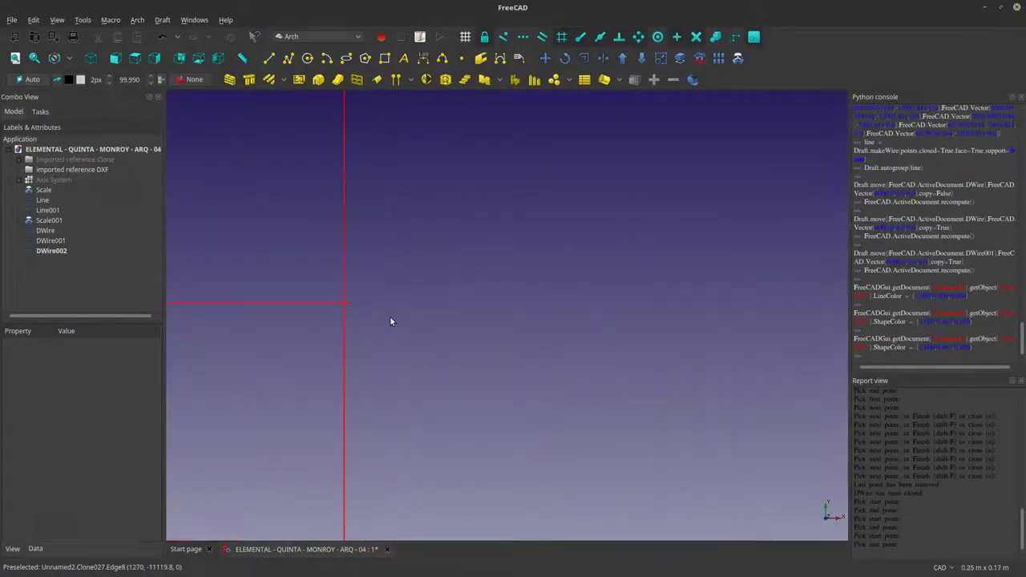
scroll(371, 302, "down", 7)
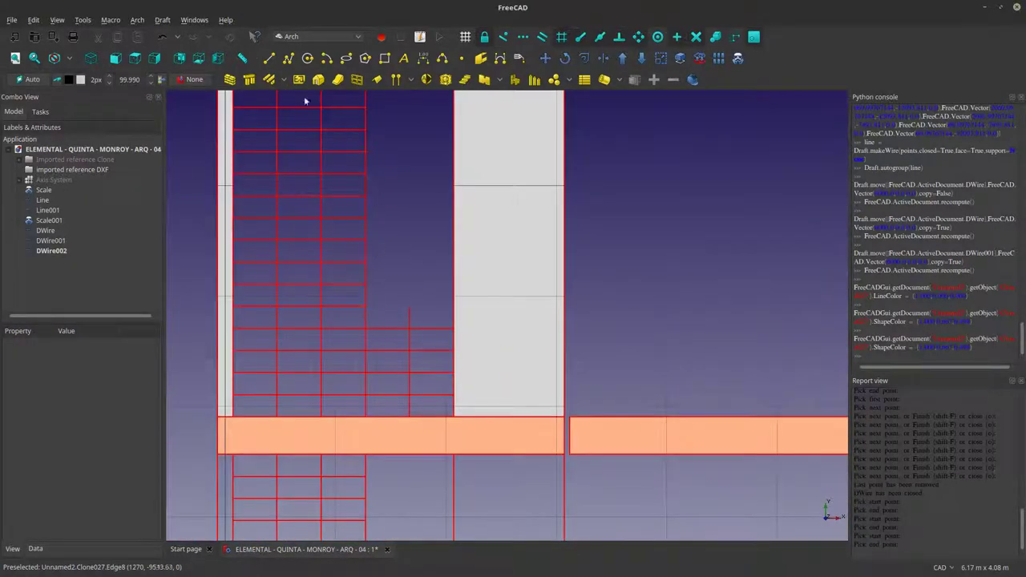
left_click(269, 57)
left_click(231, 306)
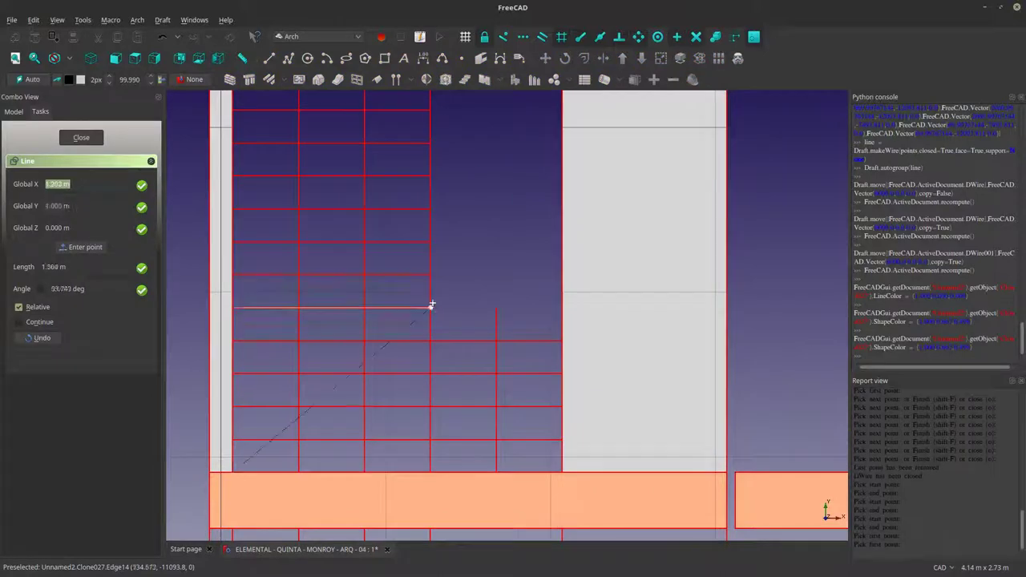
scroll(426, 308, "up", 5)
scroll(424, 311, "up", 2)
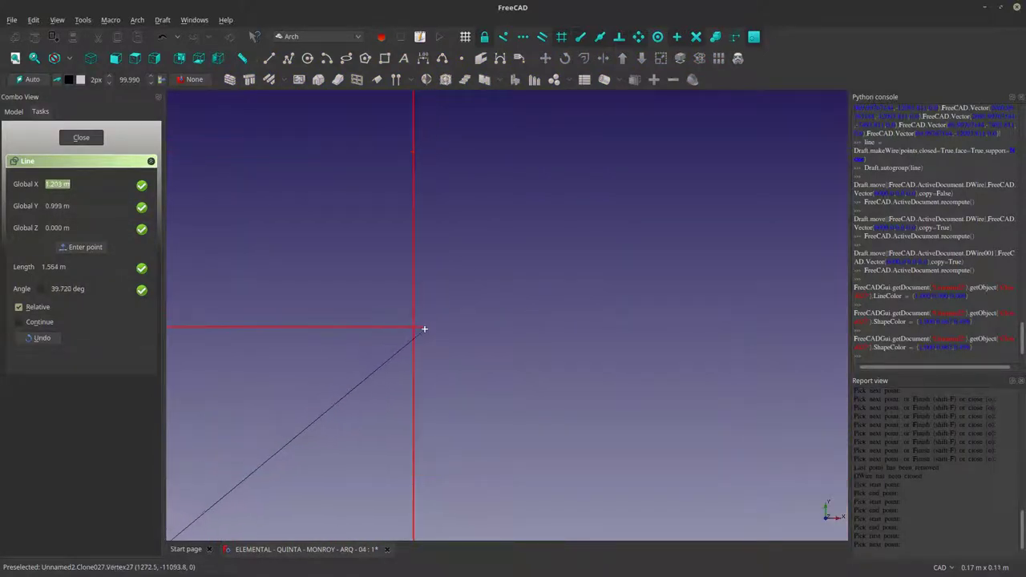
left_click(423, 313)
scroll(456, 345, "down", 5)
left_click(481, 346)
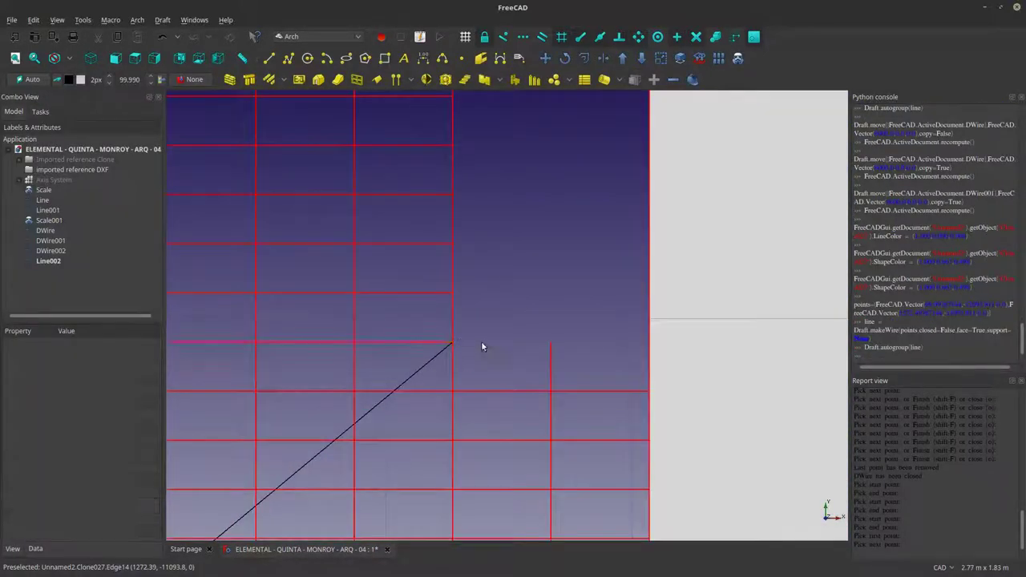
scroll(471, 337, "down", 4)
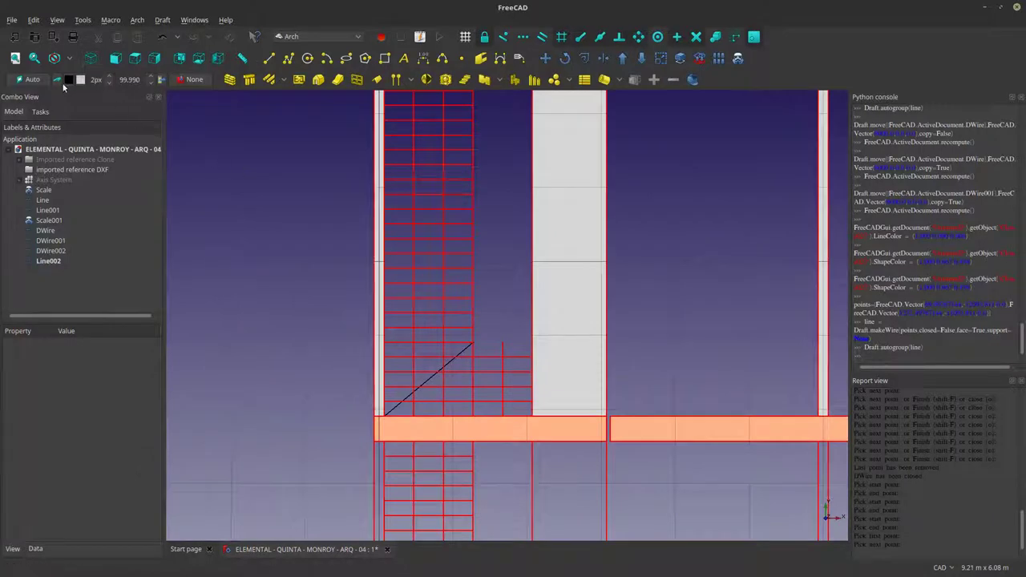
Set the working plane to Top and delete the diagonal guide line.
left_click(28, 79)
left_click(38, 200)
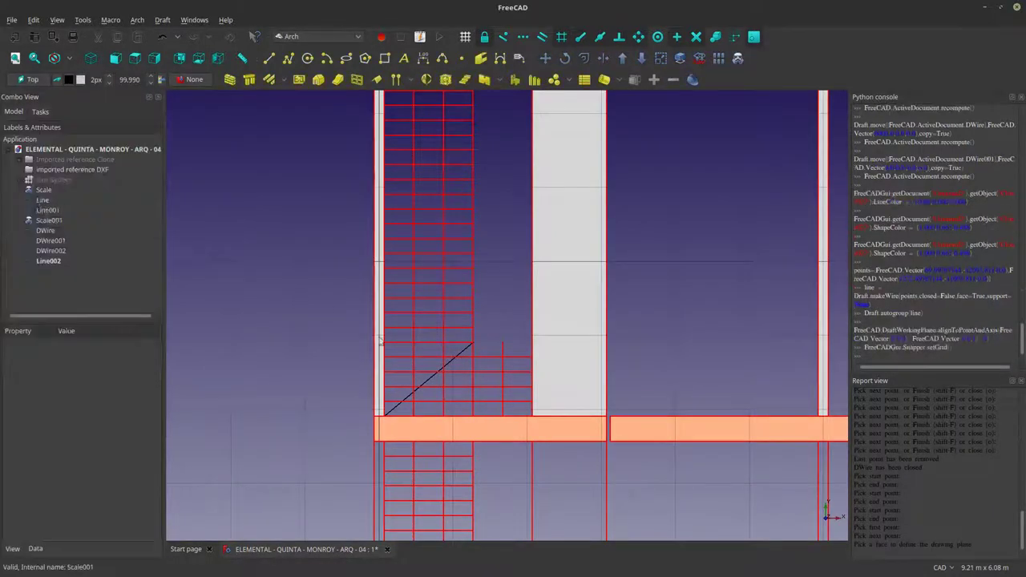
scroll(463, 355, "up", 4)
left_click(457, 315)
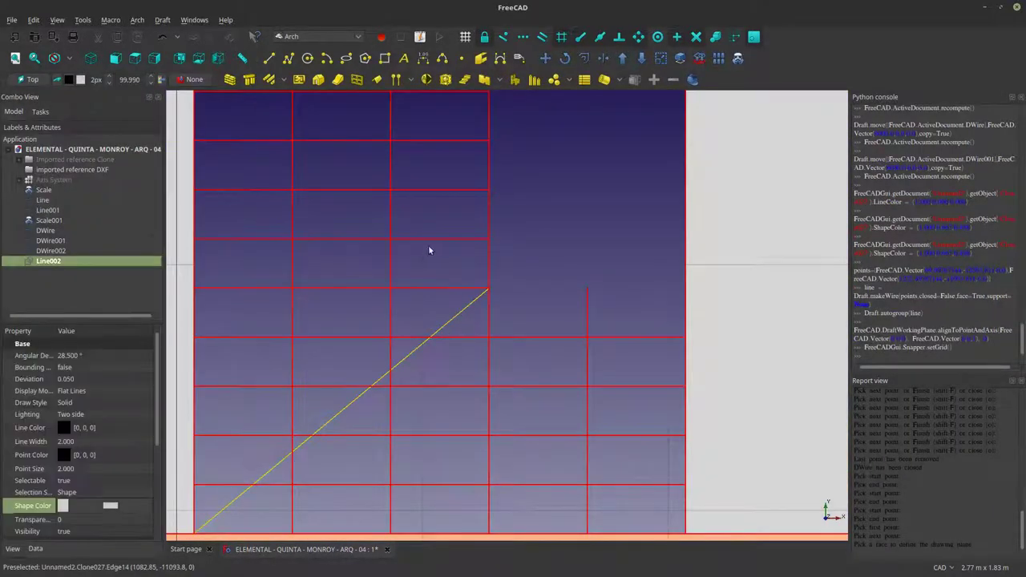
right_click(517, 251)
left_click(565, 404)
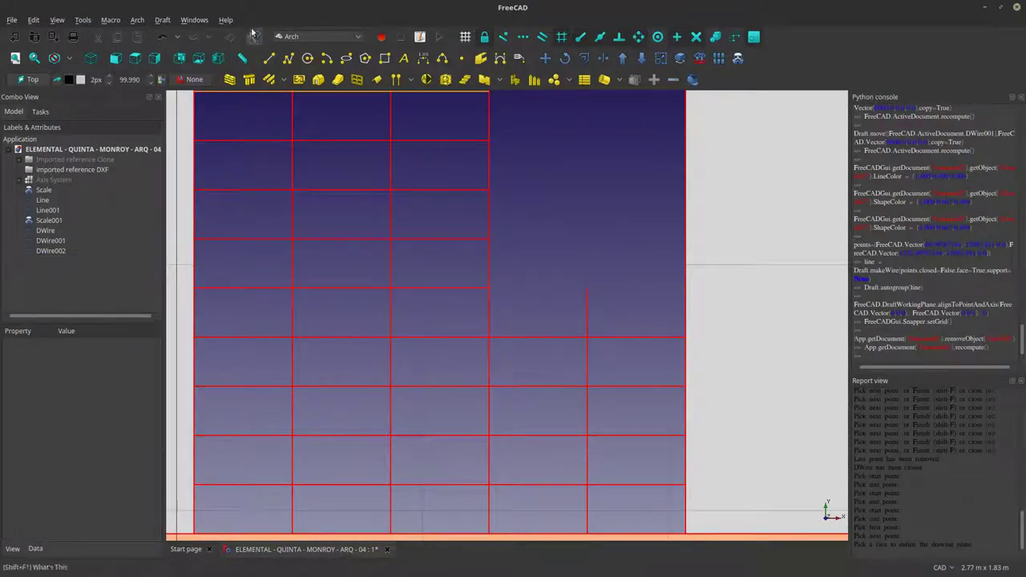
Draw a horizontal 2 m guide line from the bay's left edge to its right edge.
left_click(268, 58)
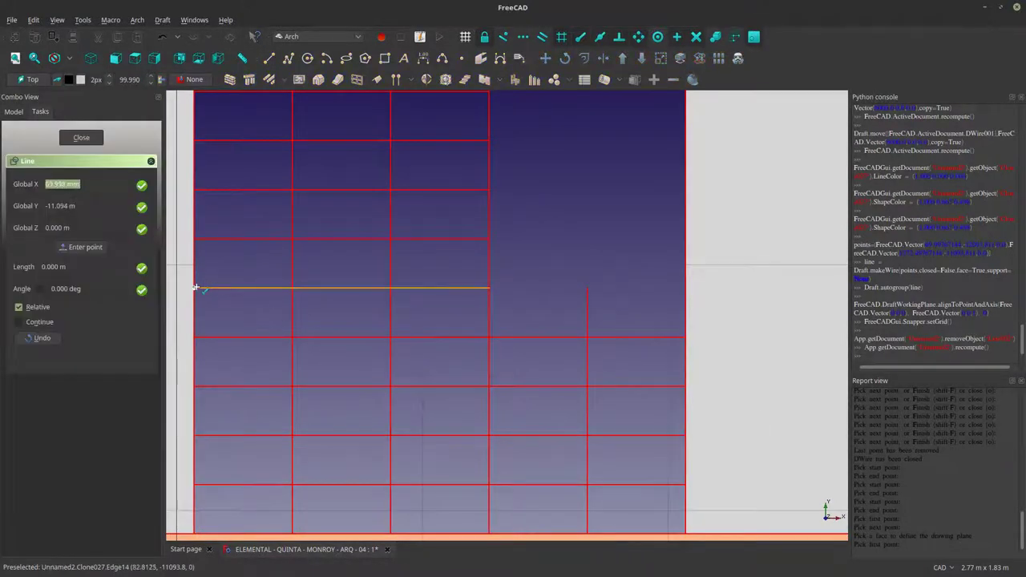
left_click(196, 288)
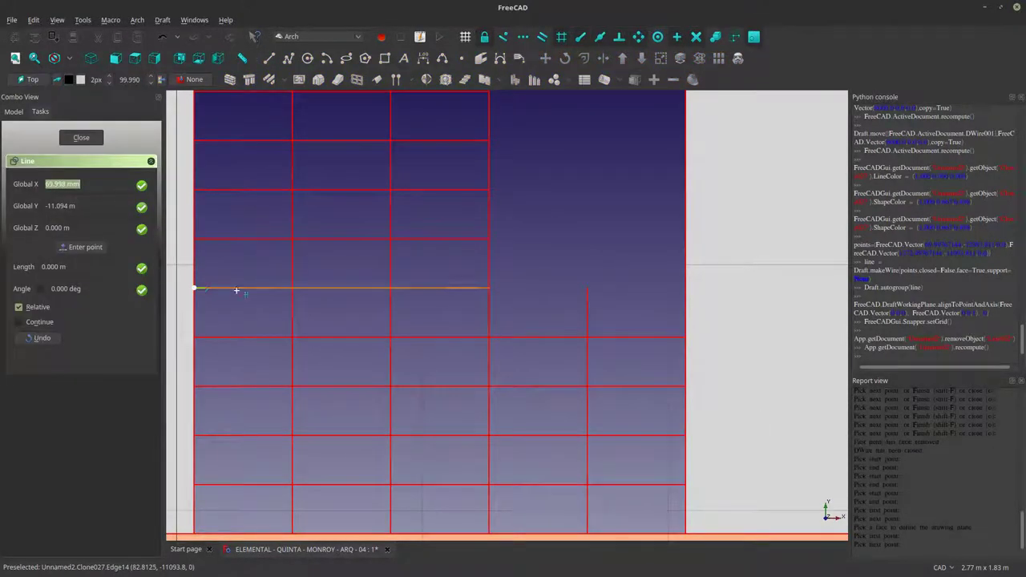
left_click(687, 285)
scroll(481, 282, "down", 4)
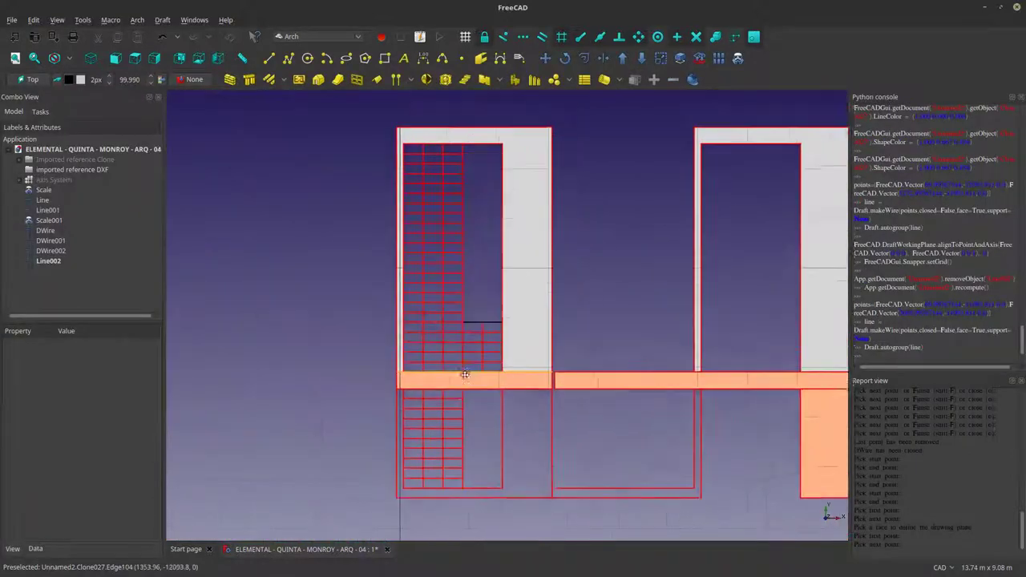
middle_click_drag(464, 374, 467, 412)
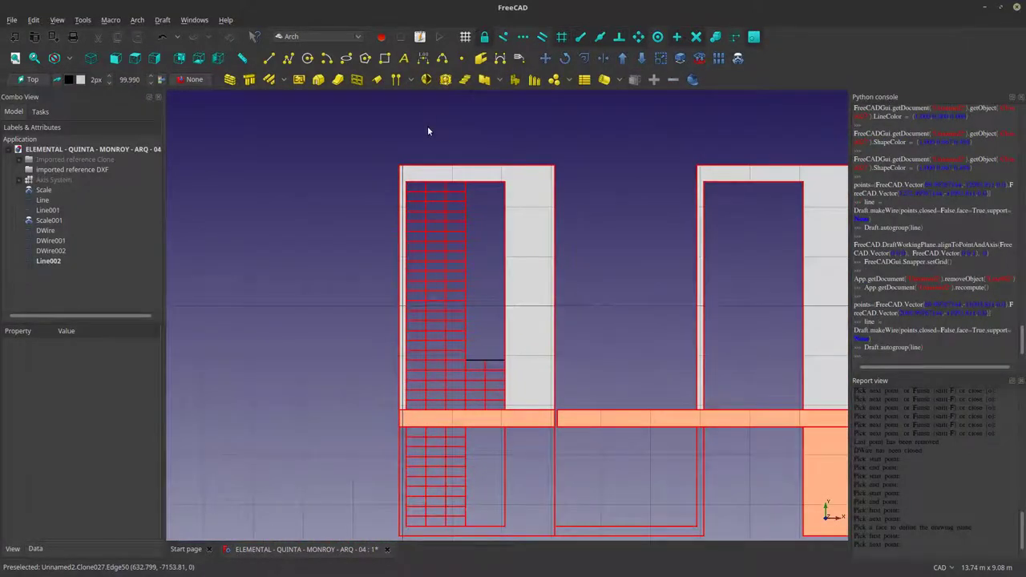
scroll(428, 167, "up", 2)
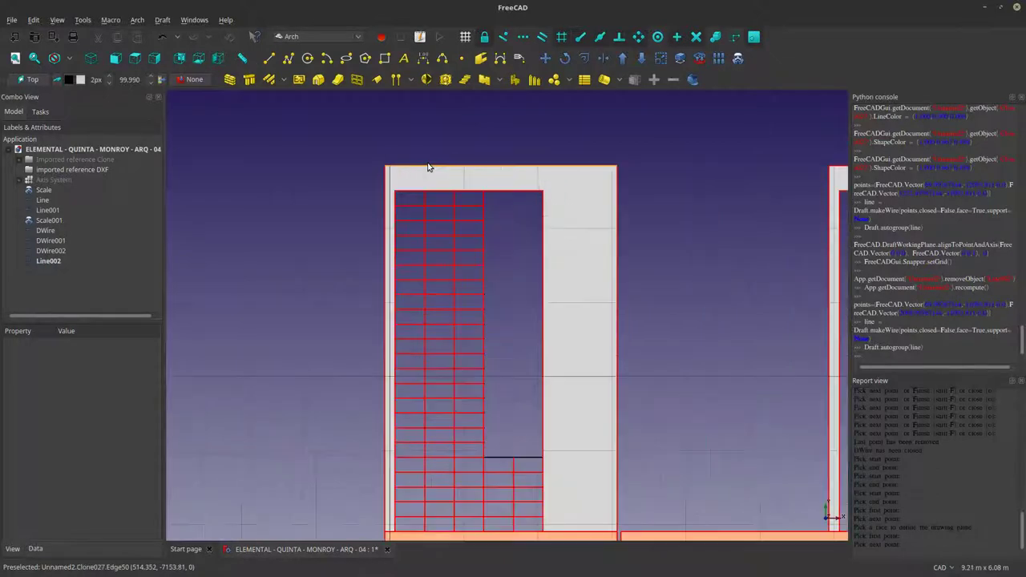
scroll(418, 206, "up", 2)
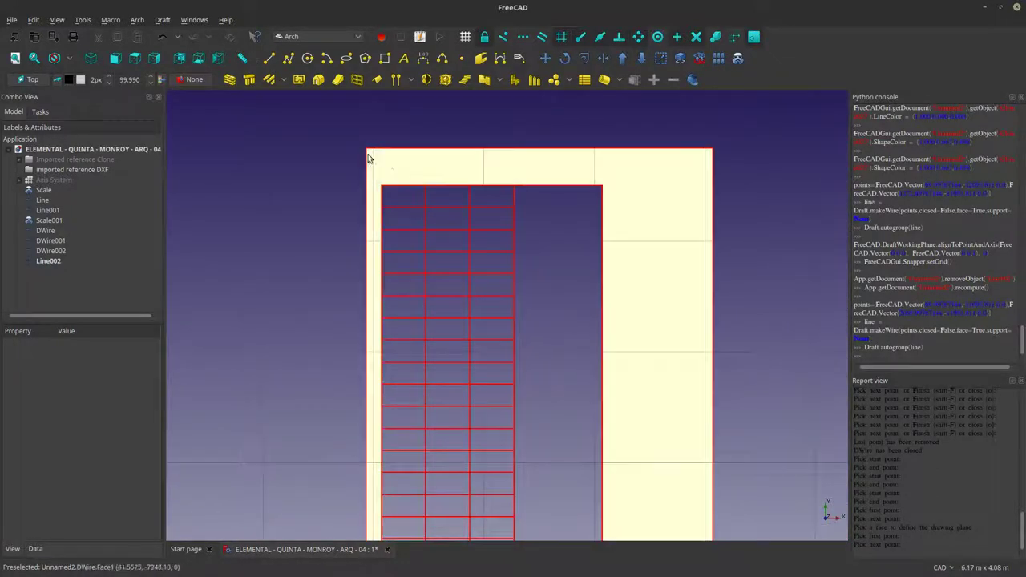
scroll(383, 170, "up", 1)
scroll(396, 321, "down", 3)
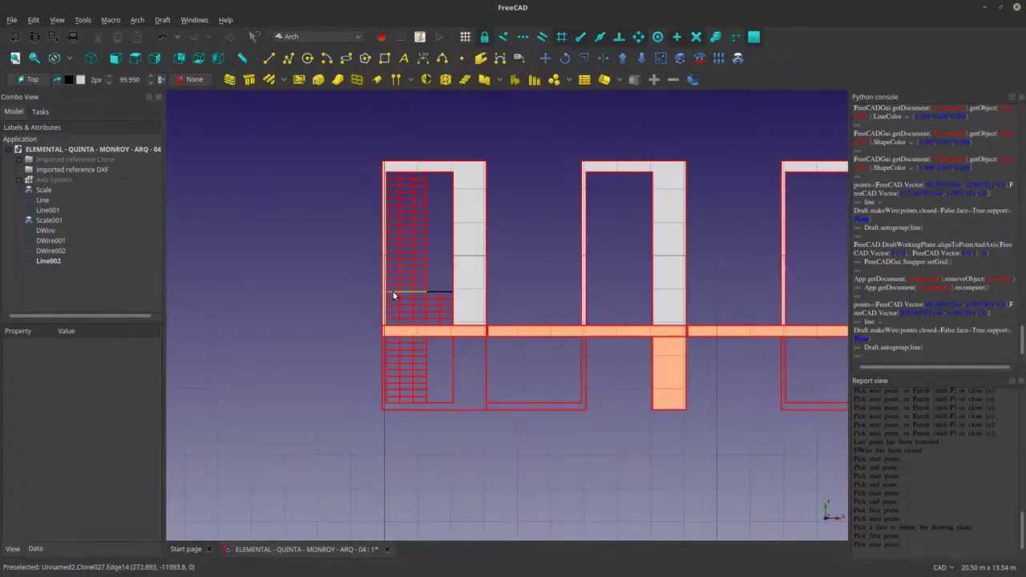
scroll(389, 320, "up", 6)
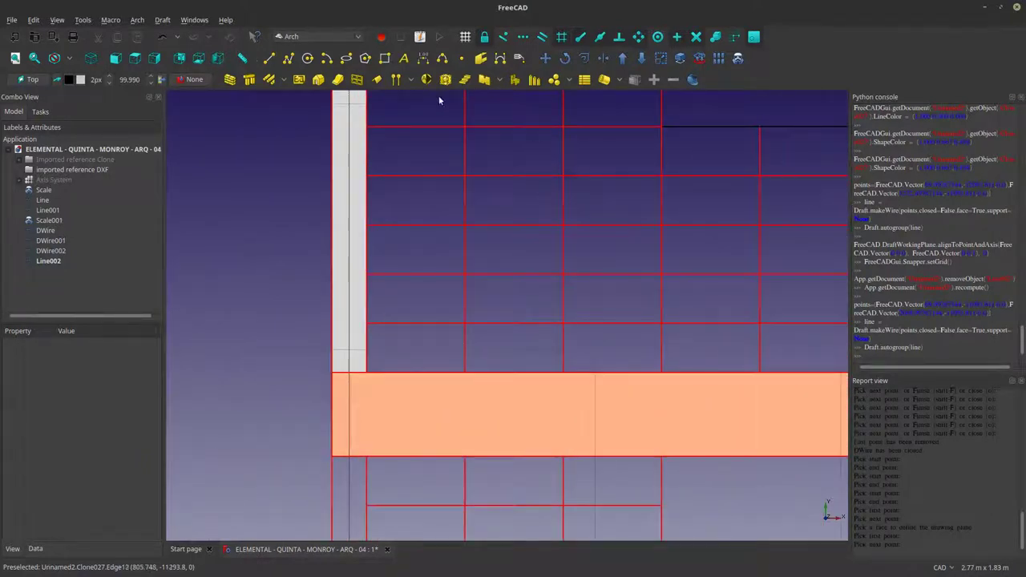
Start a rectangle at the slab corner, then cancel it.
left_click(385, 58)
left_click(366, 372)
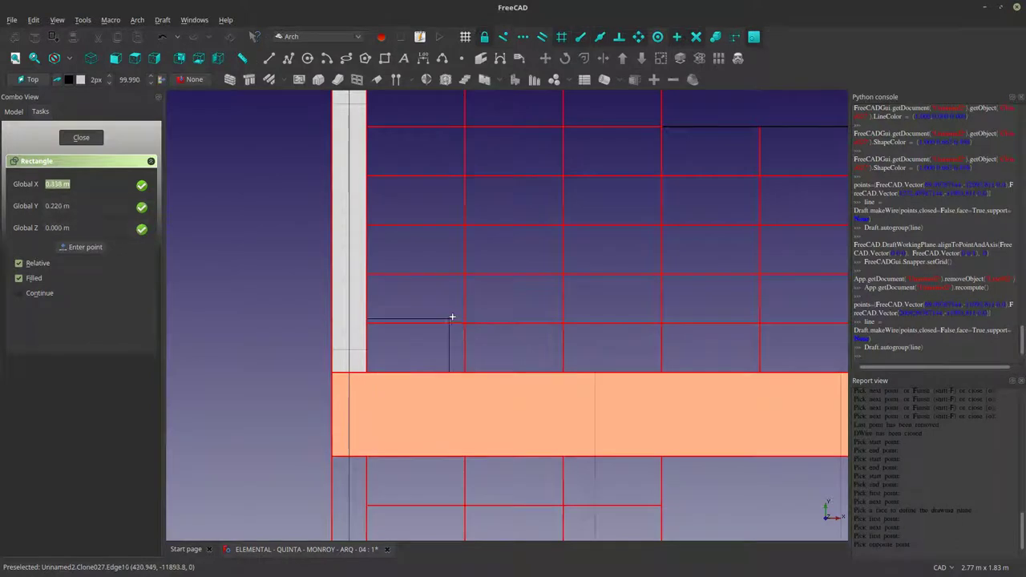
scroll(464, 324, "up", 6)
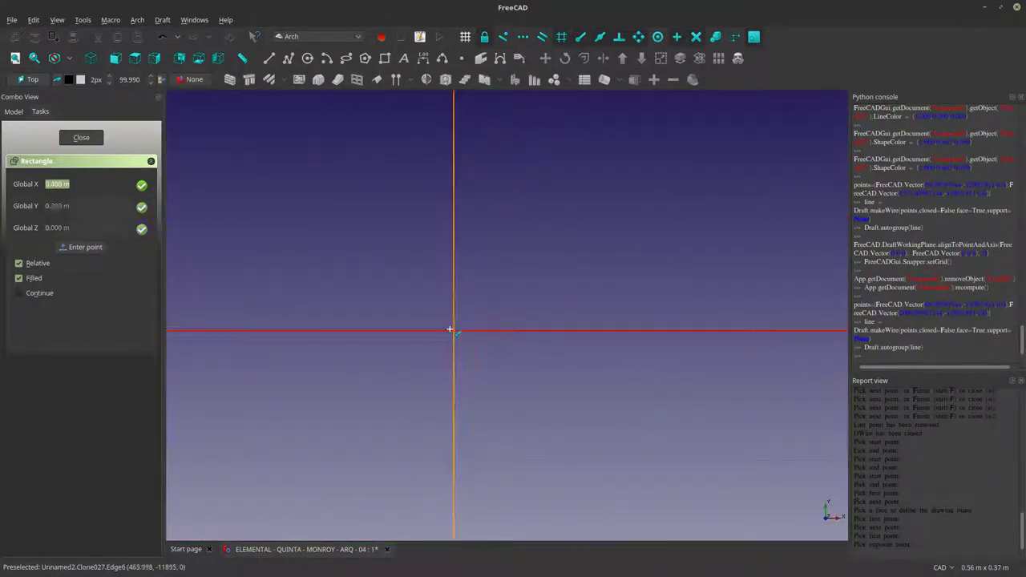
scroll(448, 330, "down", 4)
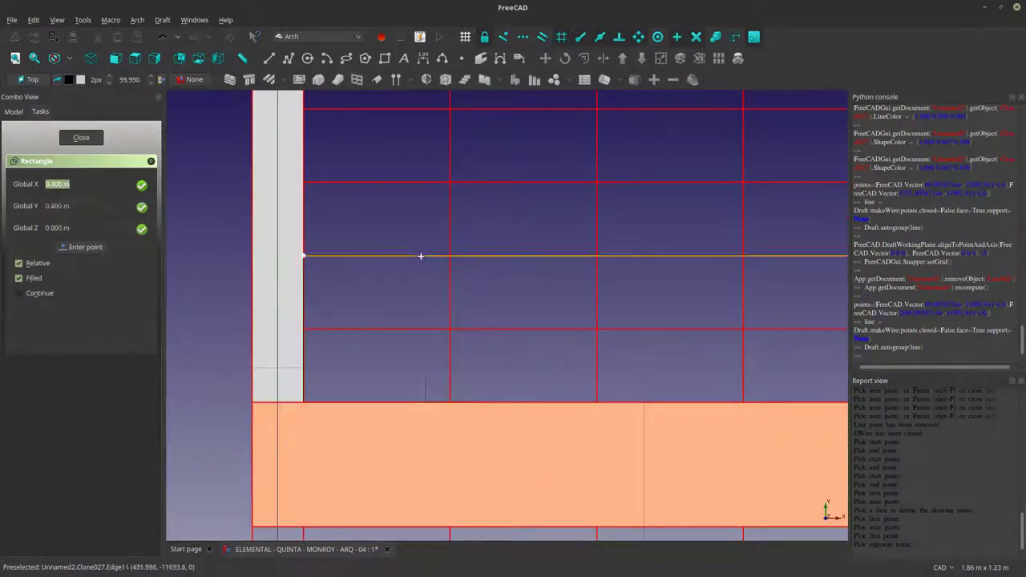
key("Escape")
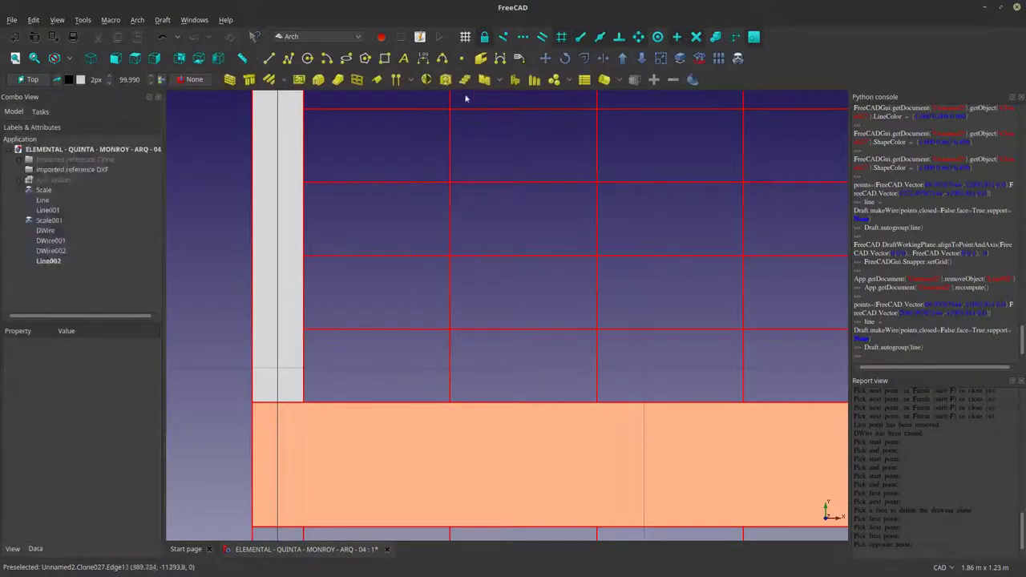
Draw a rectangle from the slab's top edge to the left wall grid line.
left_click(384, 60)
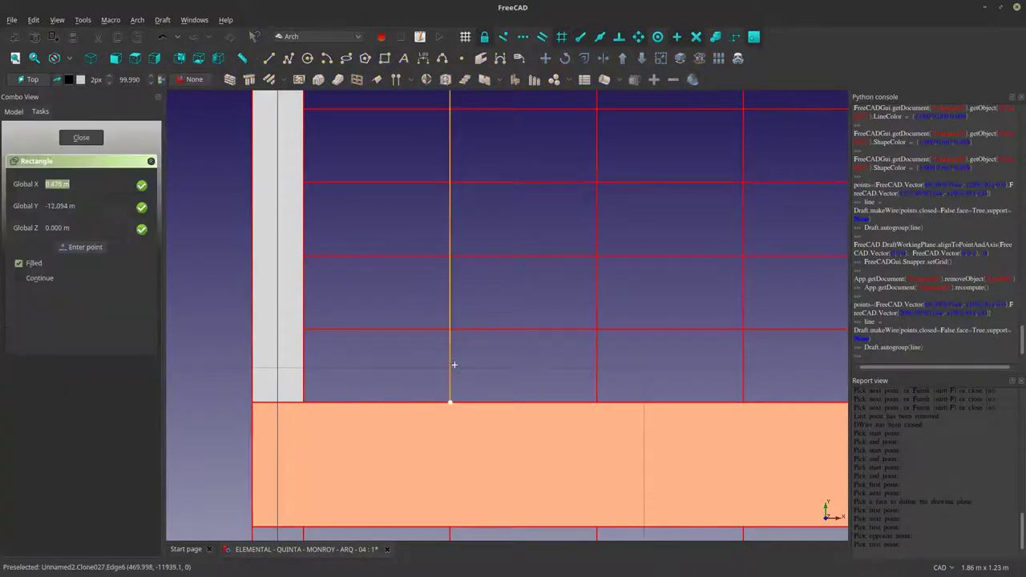
left_click(450, 390)
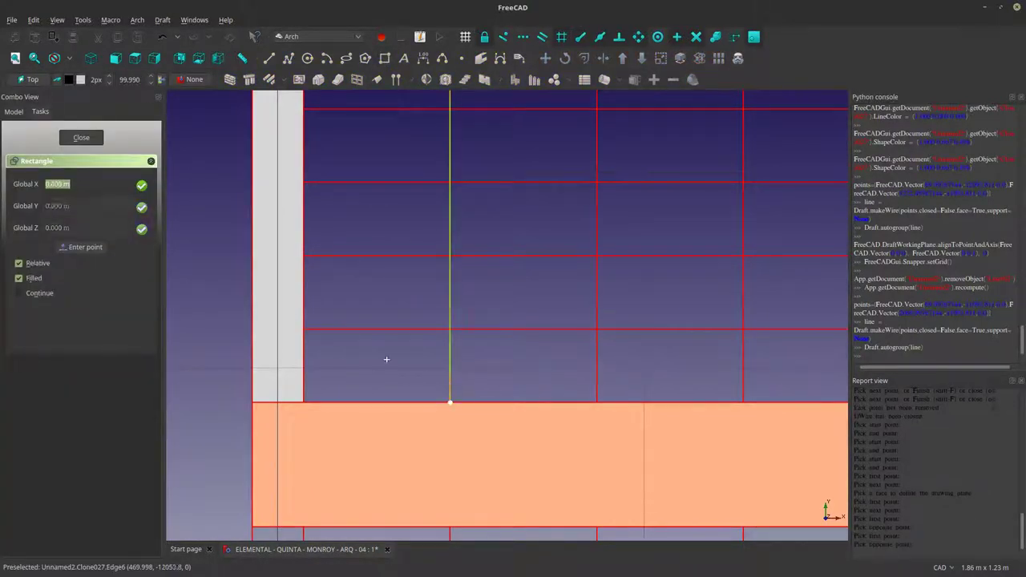
left_click(304, 328)
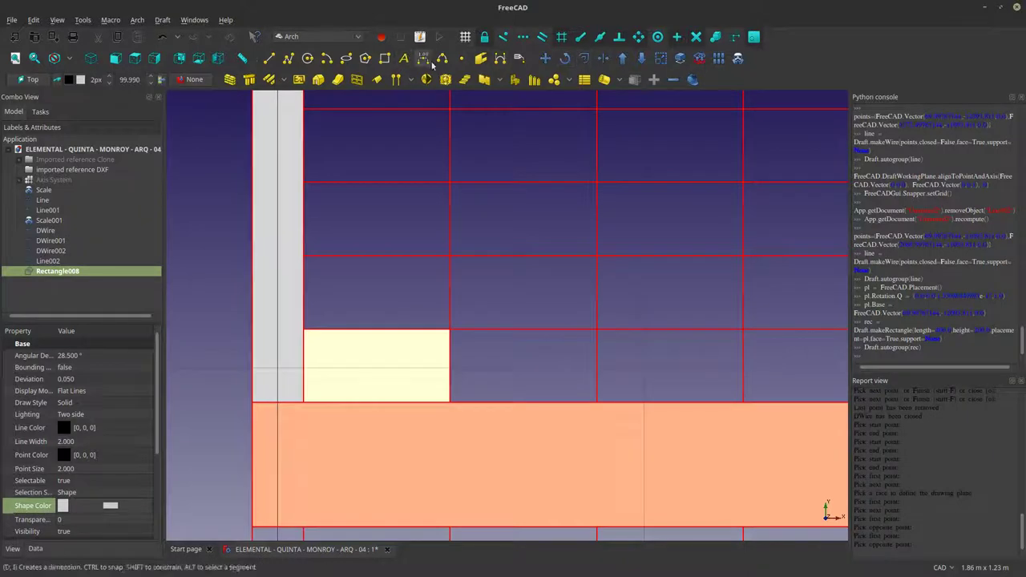
Array Rectangle008 with Number Y 6 and Number X 1.
left_click(718, 58)
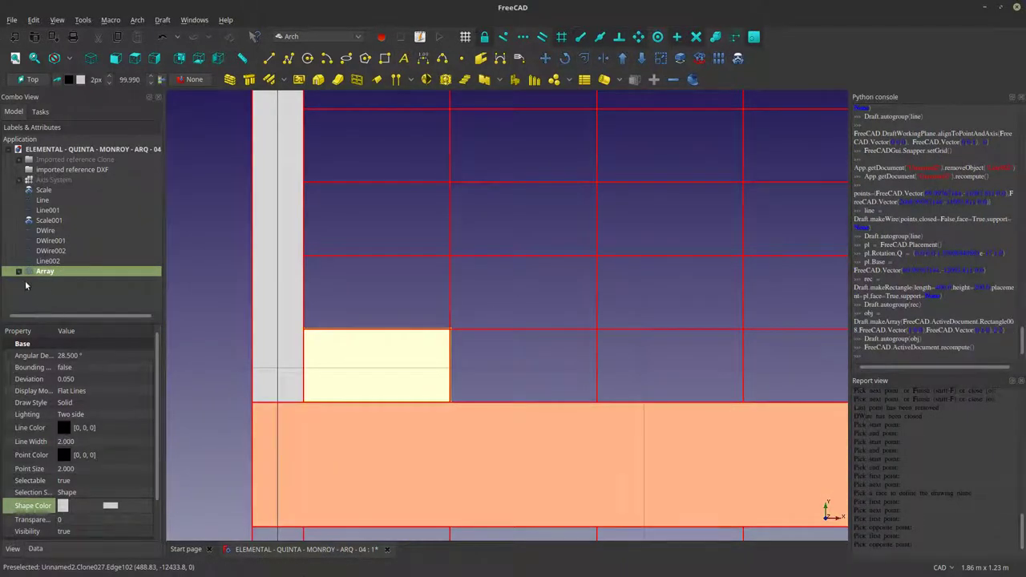
left_click(36, 549)
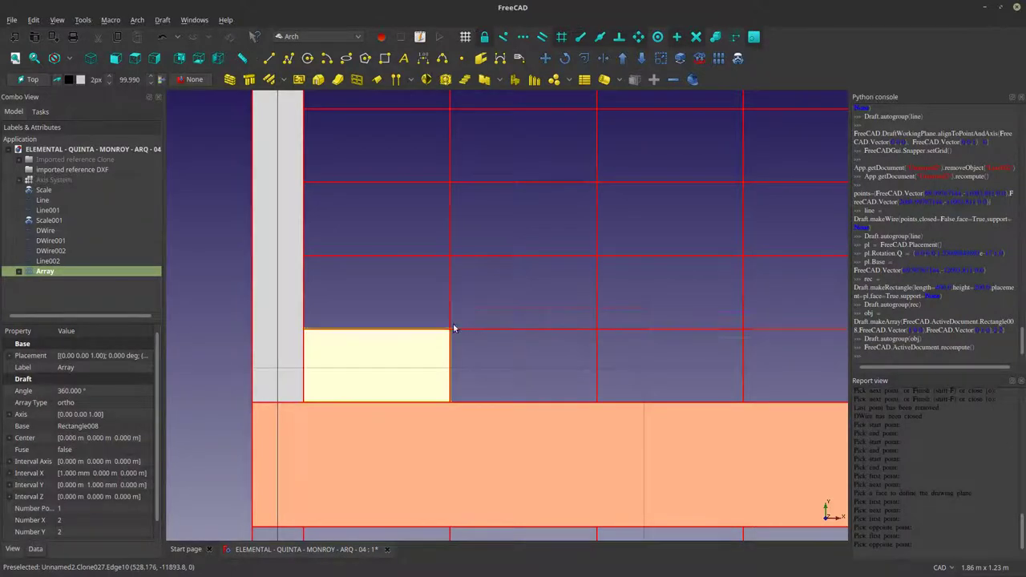
scroll(448, 331, "down", 8)
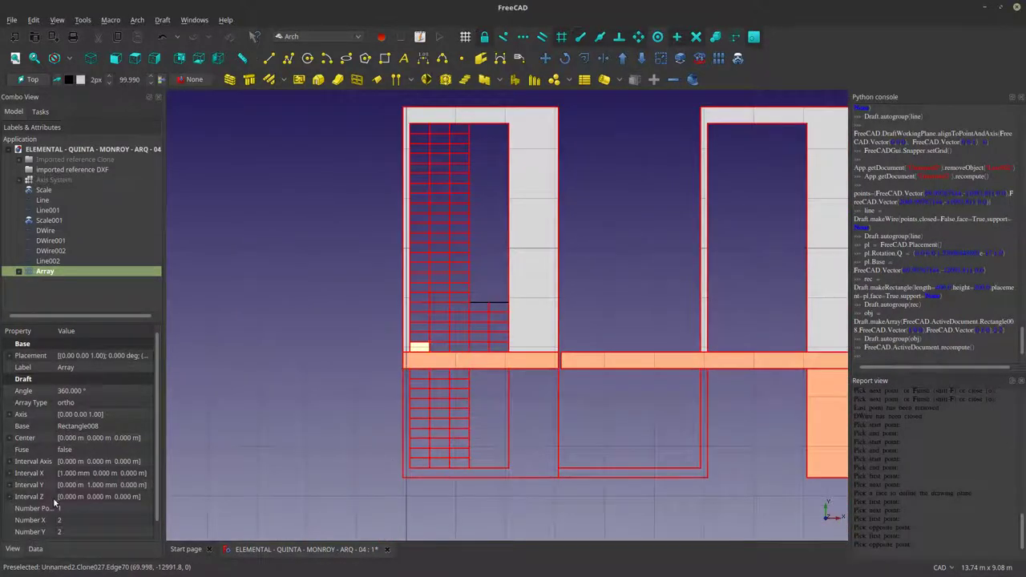
scroll(157, 531, "down", 1)
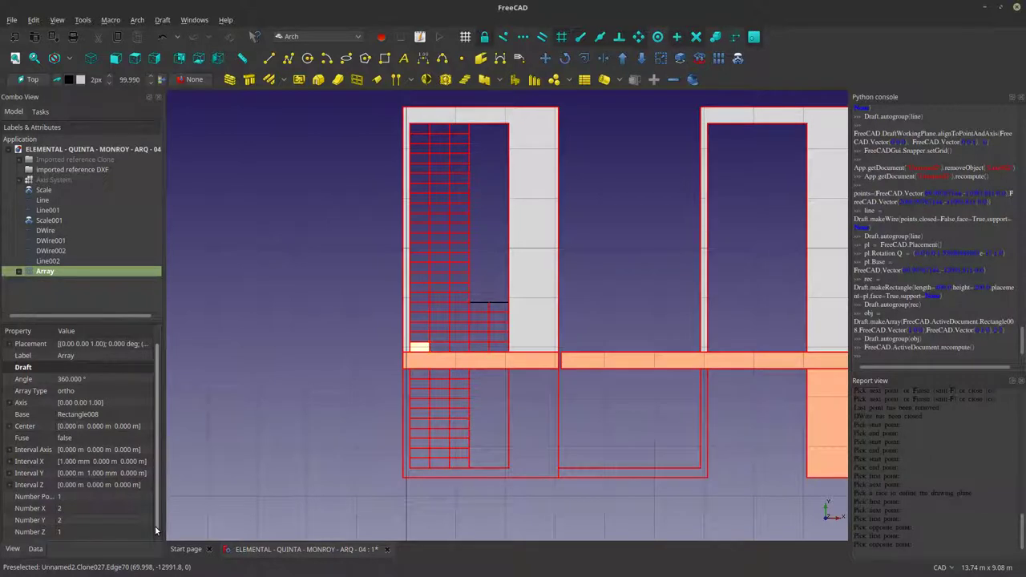
left_click(87, 520)
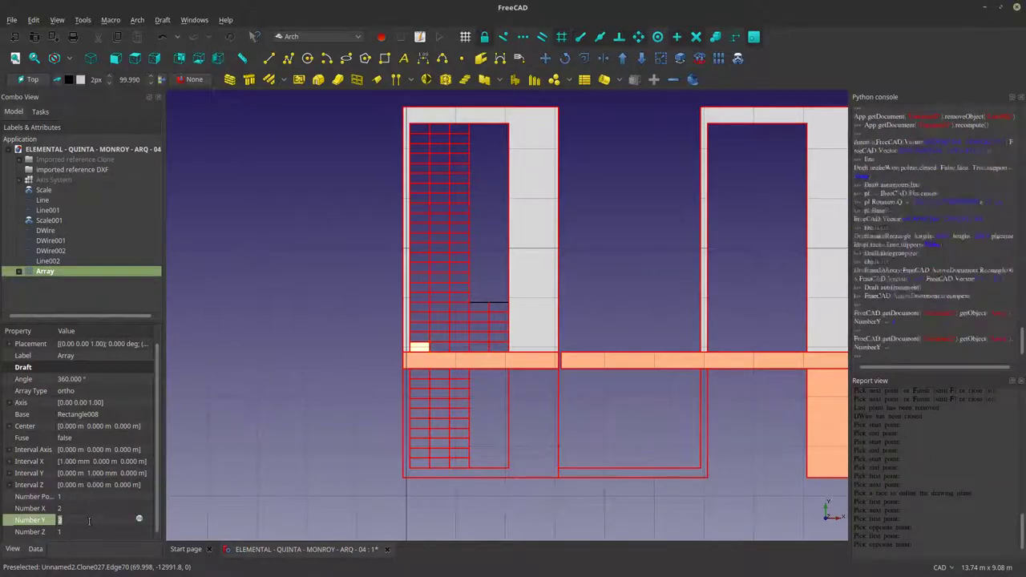
type("6")
left_click(92, 509)
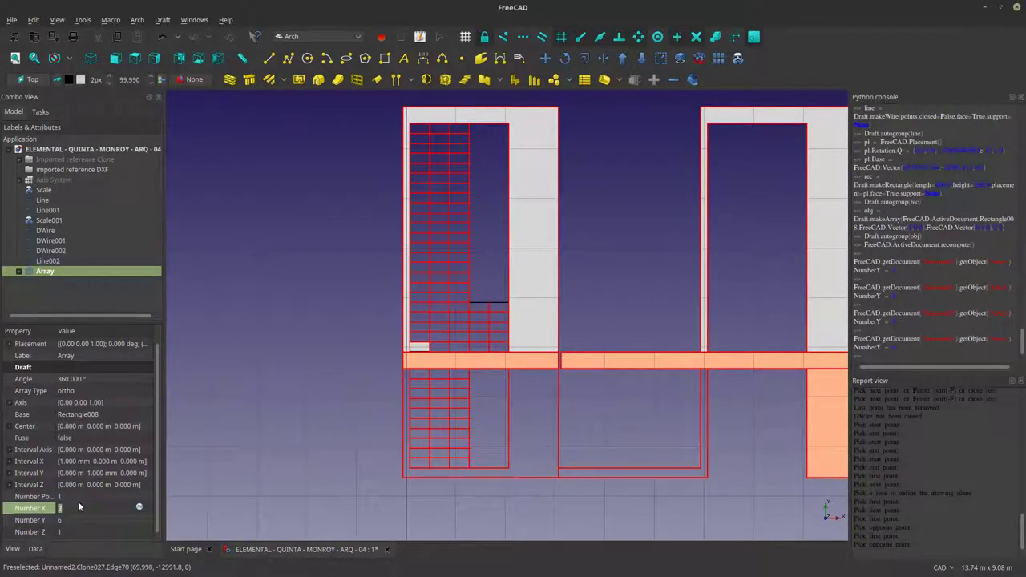
type("1")
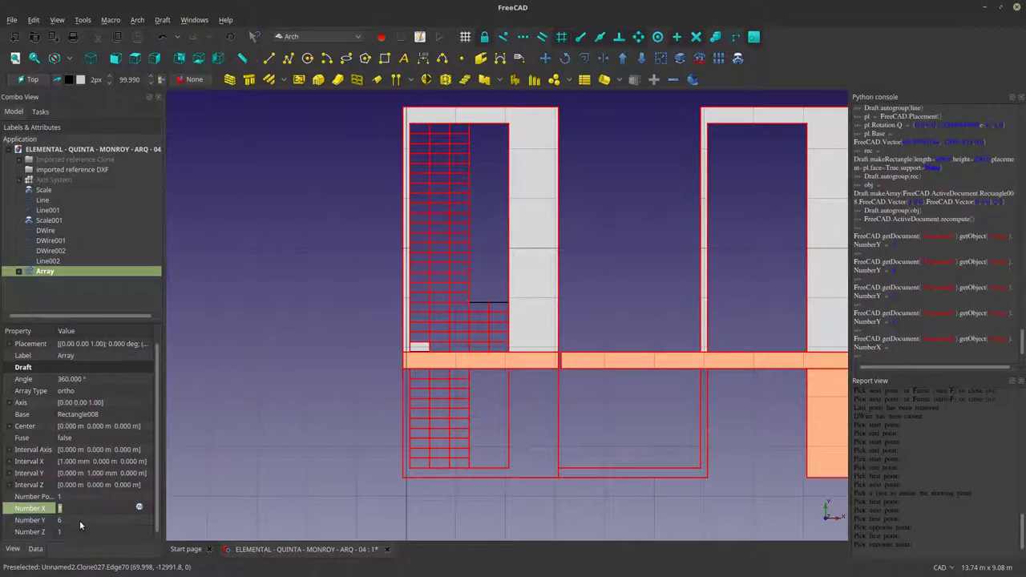
Set the array's Interval X x value to 0, deselect it, and begin a dimension.
left_click(8, 485)
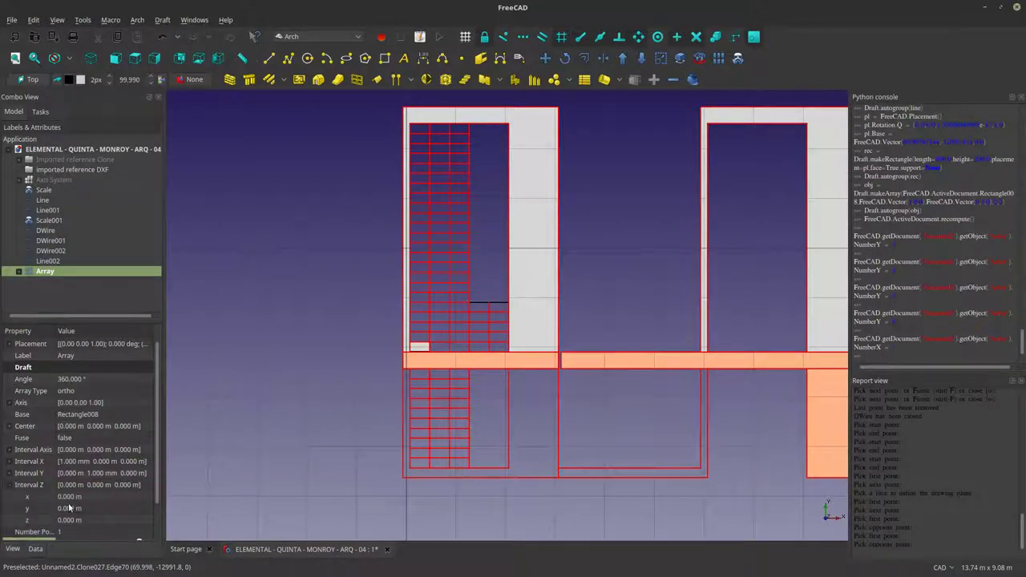
left_click(11, 461)
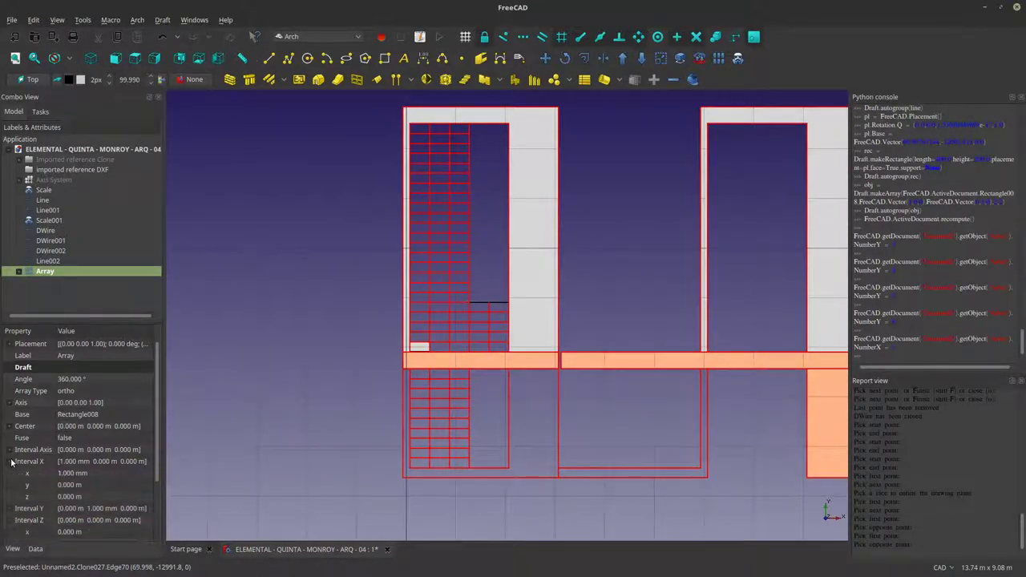
left_click(85, 473)
type("0")
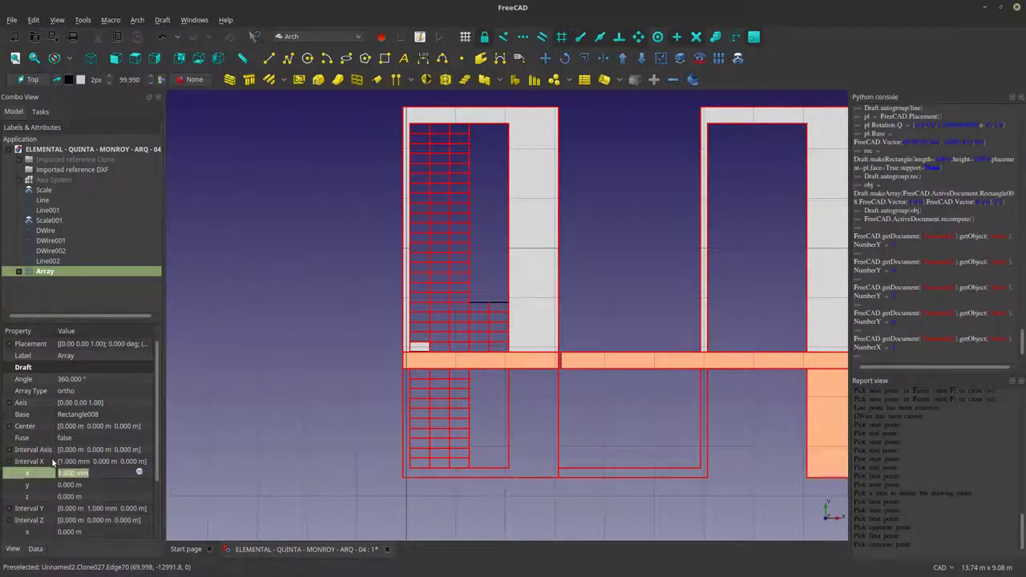
left_click(10, 461)
left_click(10, 474)
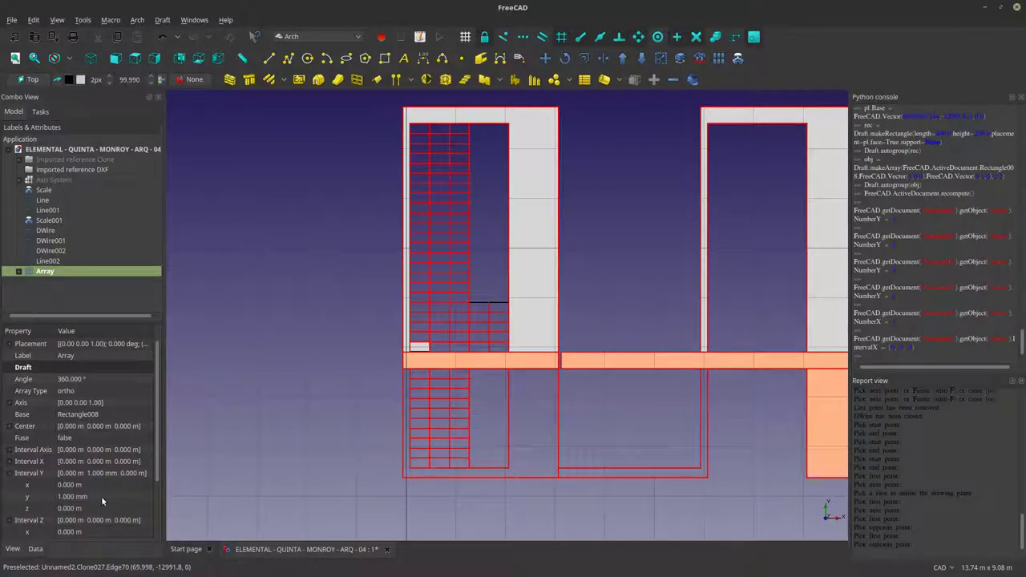
scroll(415, 329, "up", 8)
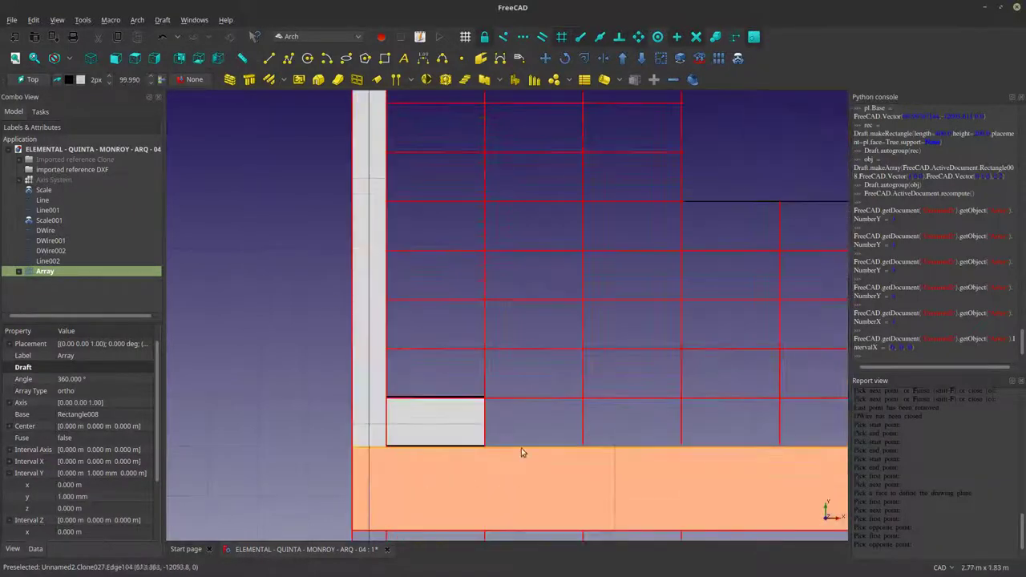
scroll(531, 432, "up", 4)
left_click(482, 309)
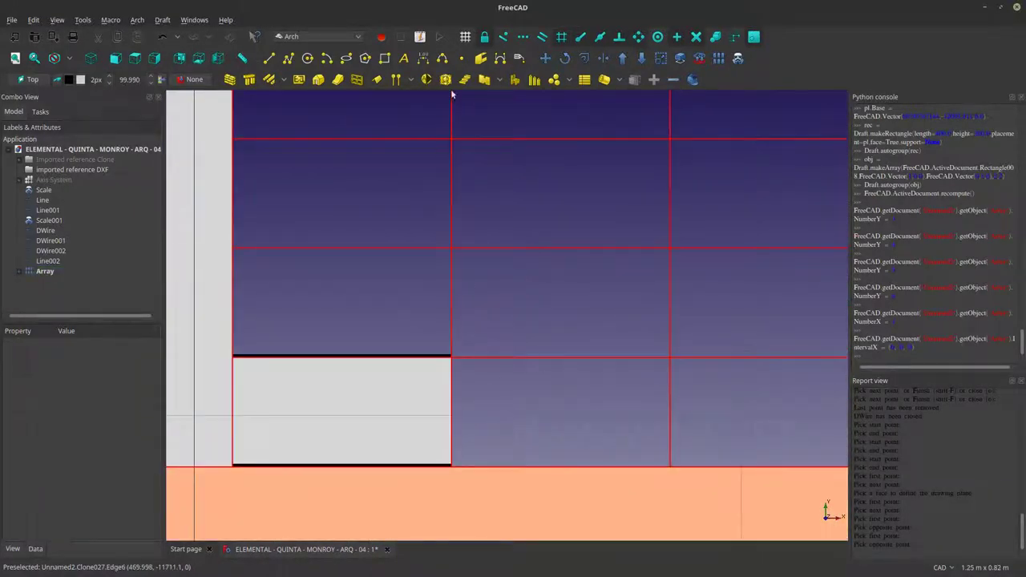
left_click(423, 59)
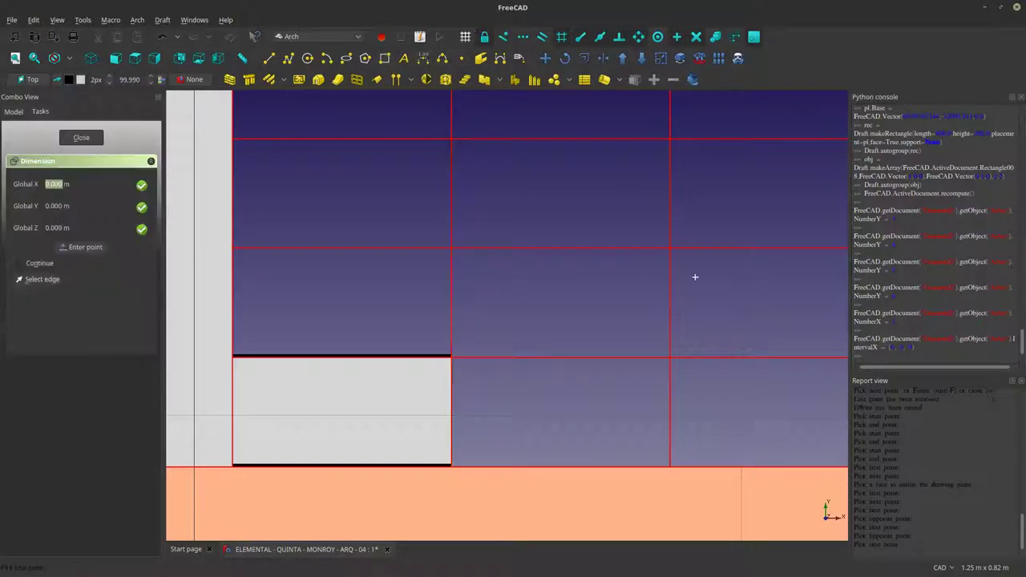
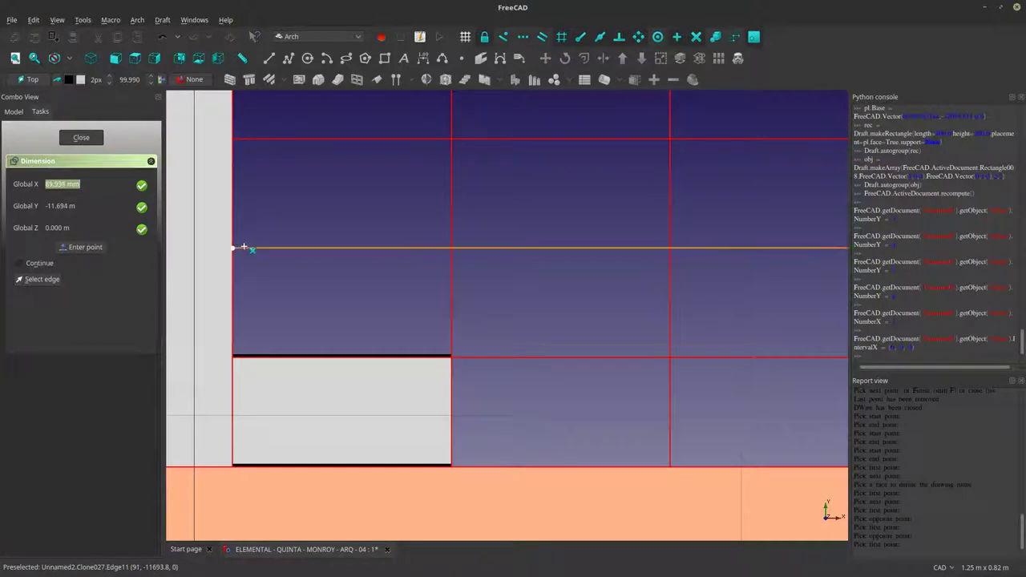
Dimension the first tread from its lower to upper edge (0.20 m), then deselect it.
left_click(253, 141)
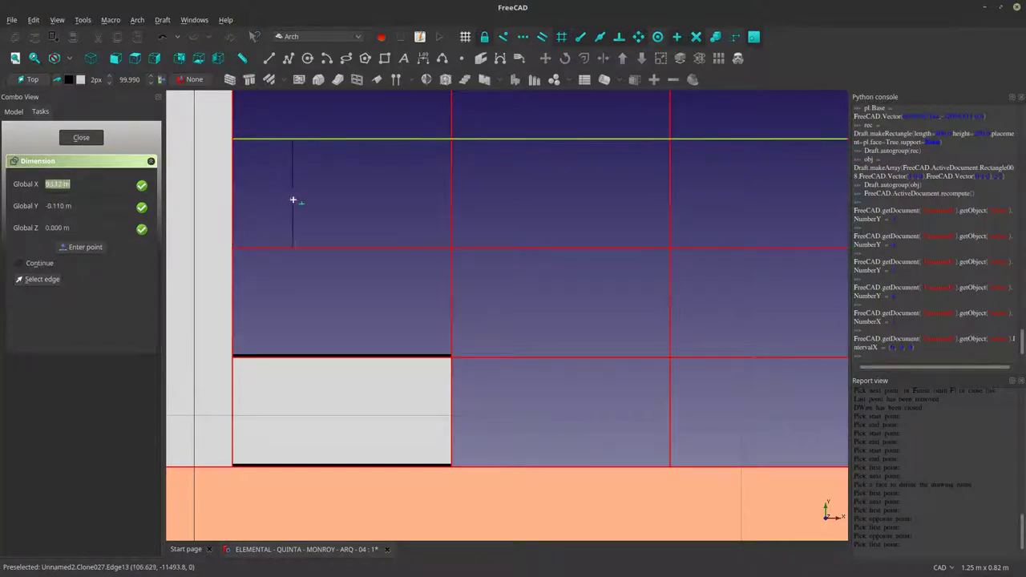
left_click(294, 201)
scroll(291, 206, "down", 5)
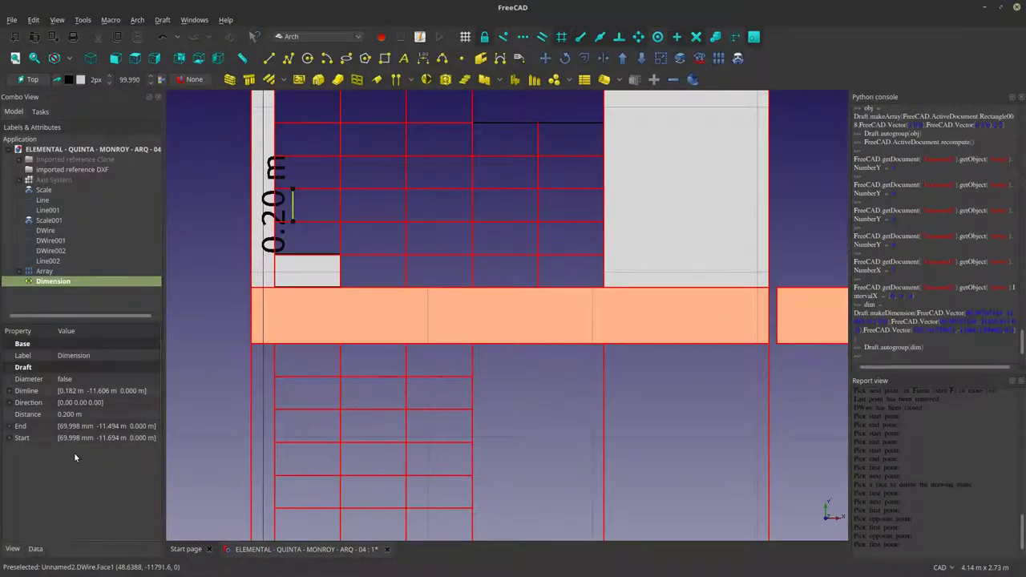
left_click(359, 274)
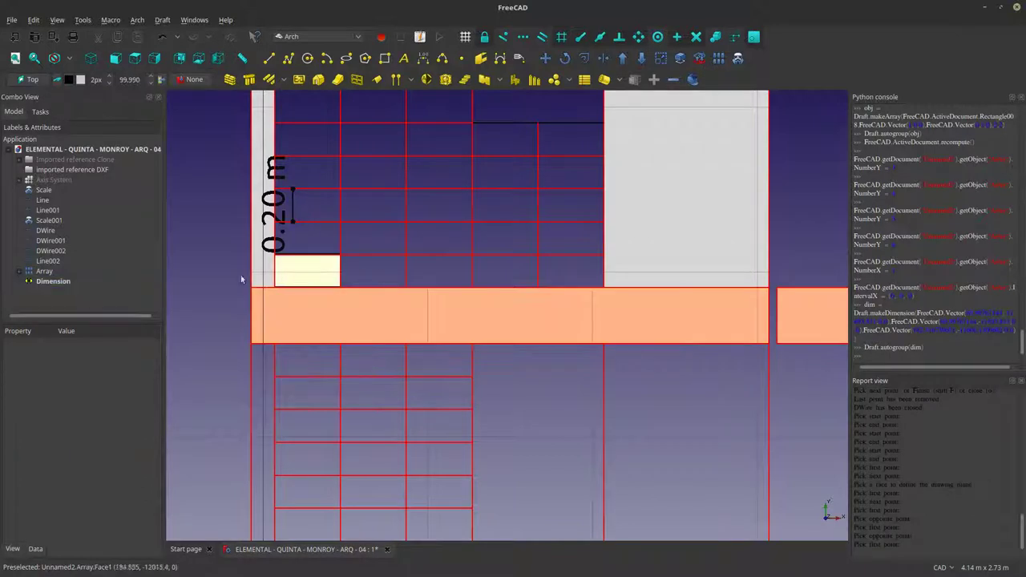
Select Array, expand Interval Y and enter 0.2 as its y spacing.
left_click(44, 272)
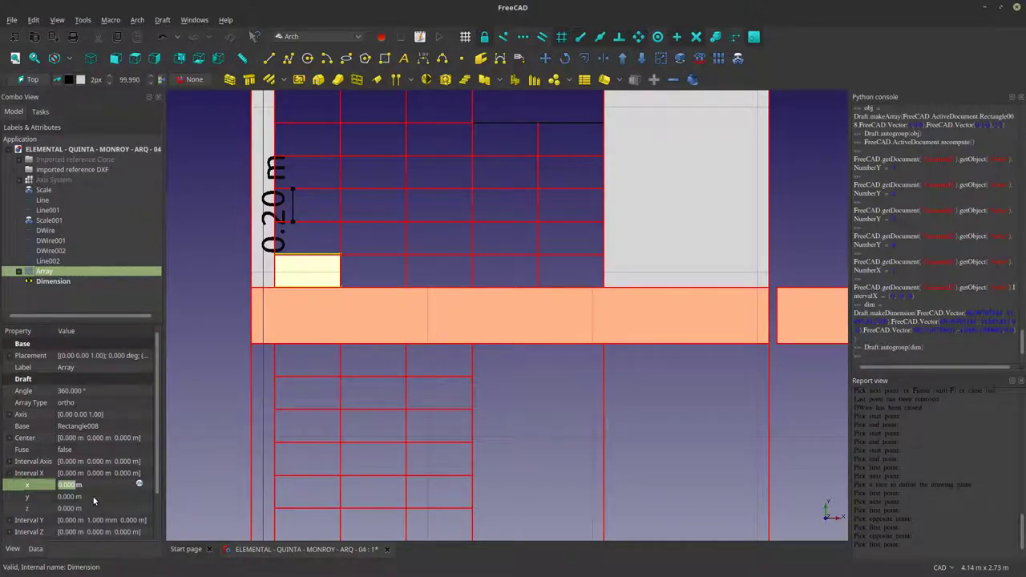
left_click(10, 473)
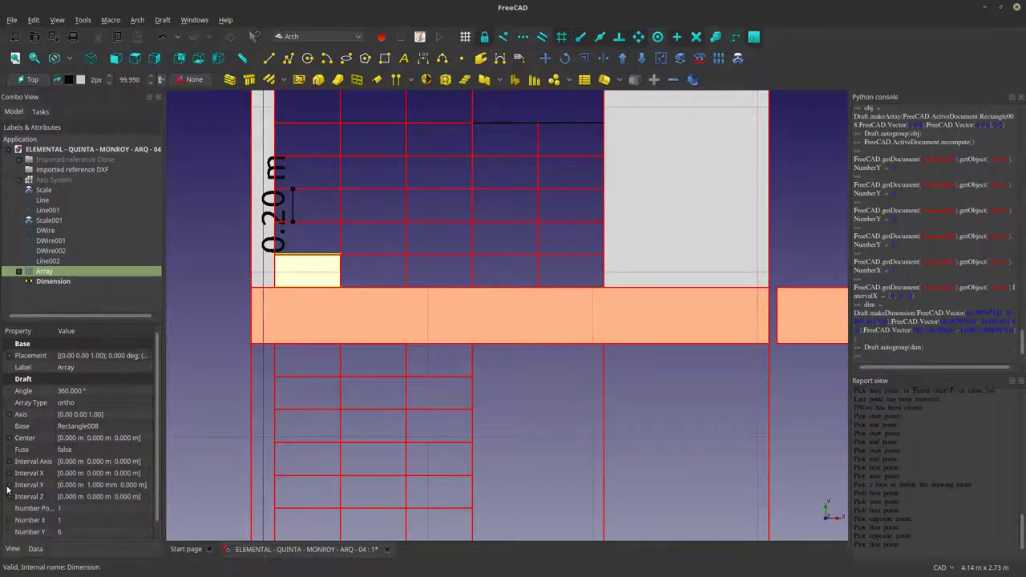
left_click(9, 485)
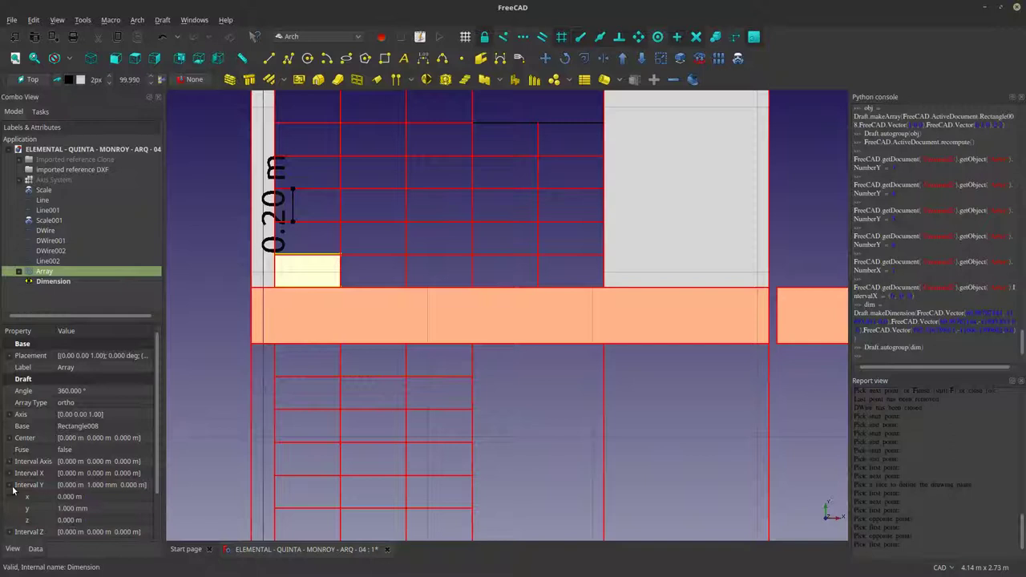
left_click(87, 508)
type("0.")
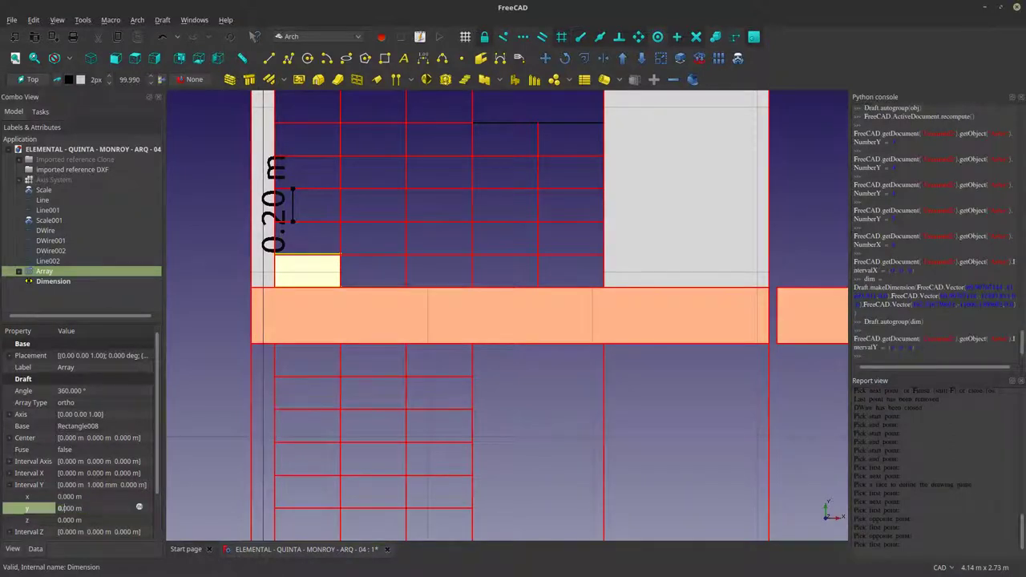
type("2")
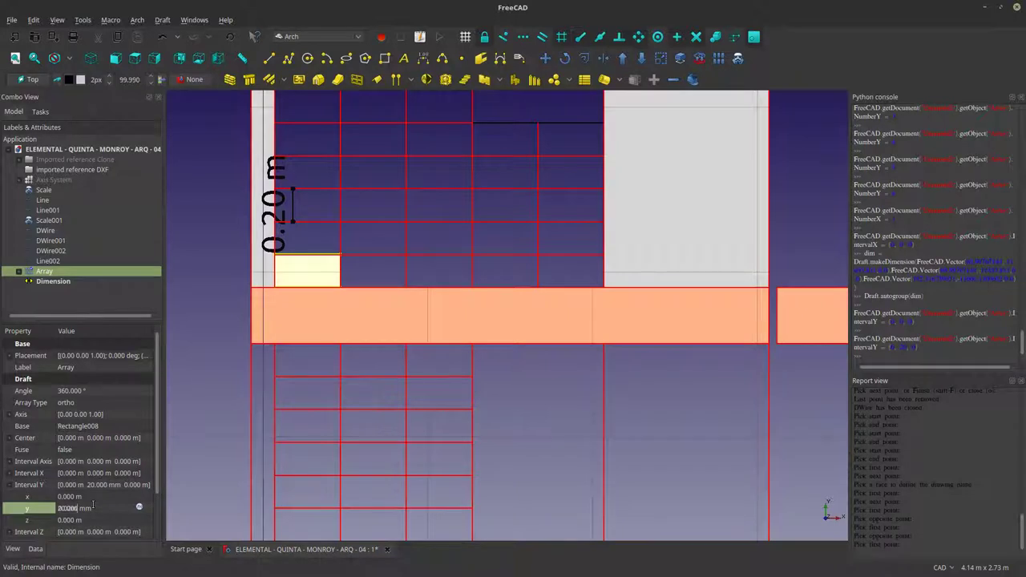
key("Return")
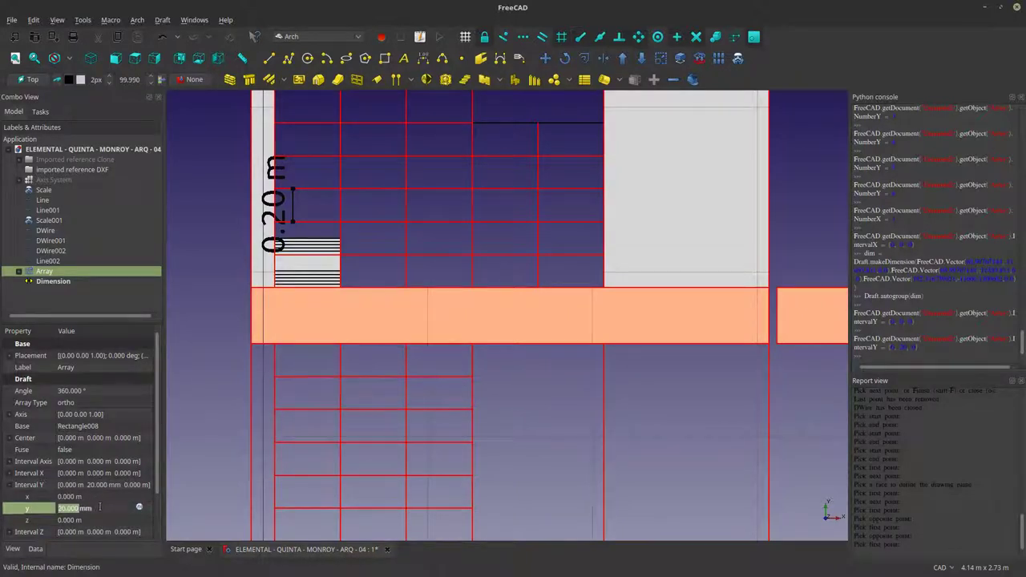
Correct Array's Interval Y y spacing to 200 mm (0.200 m).
left_click_drag(100, 506, 3, 481)
type("0")
key("Return")
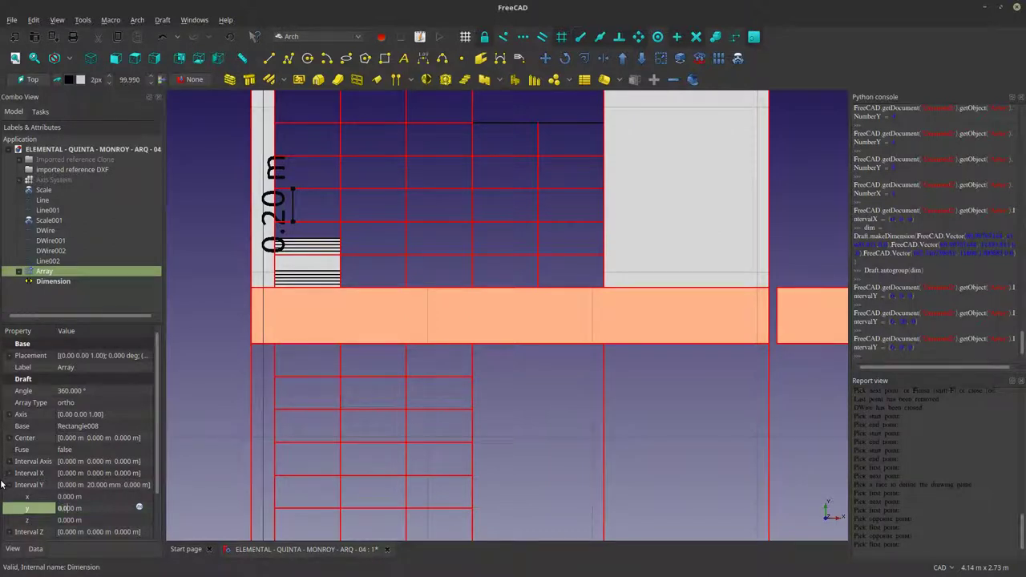
type("20")
key("Return")
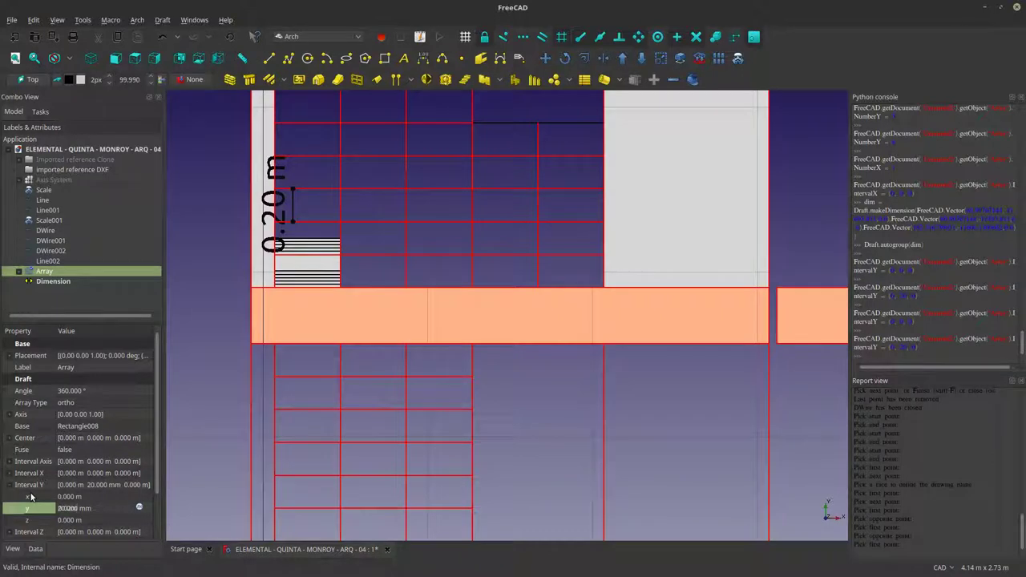
left_click(102, 500)
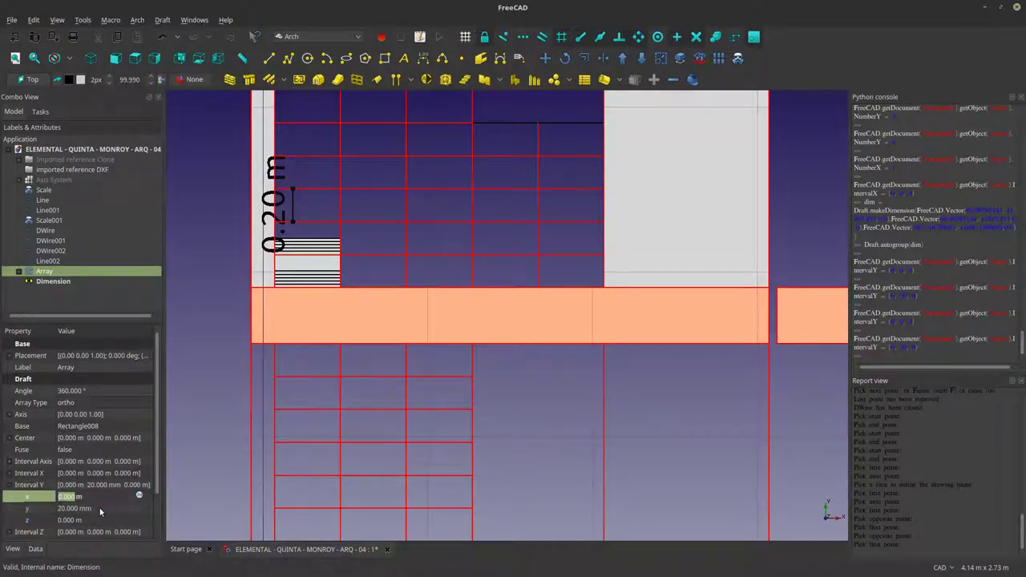
left_click(104, 507)
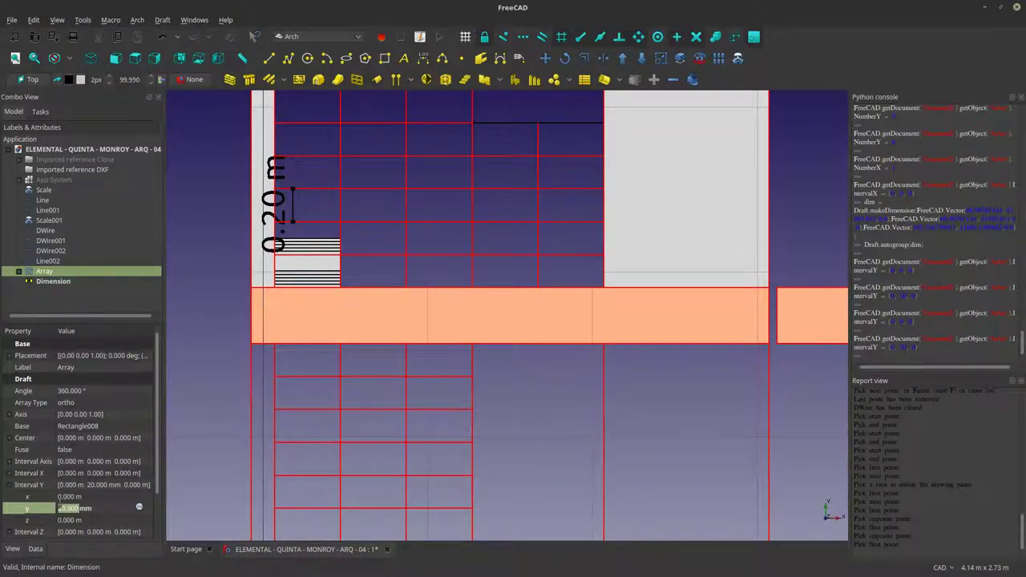
left_click_drag(60, 508, 69, 509)
type("200")
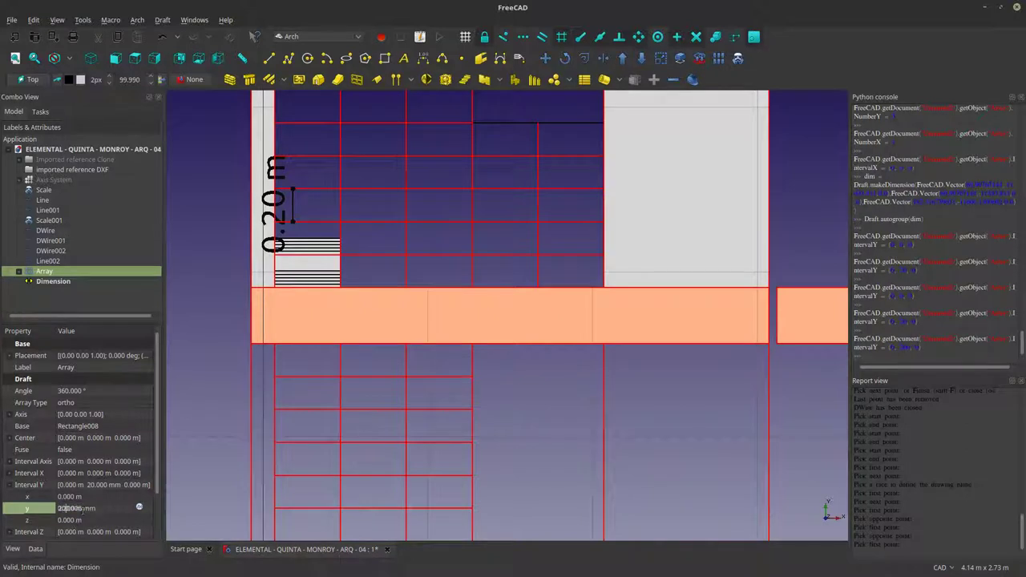
left_click(84, 497)
scroll(491, 519, "down", 5)
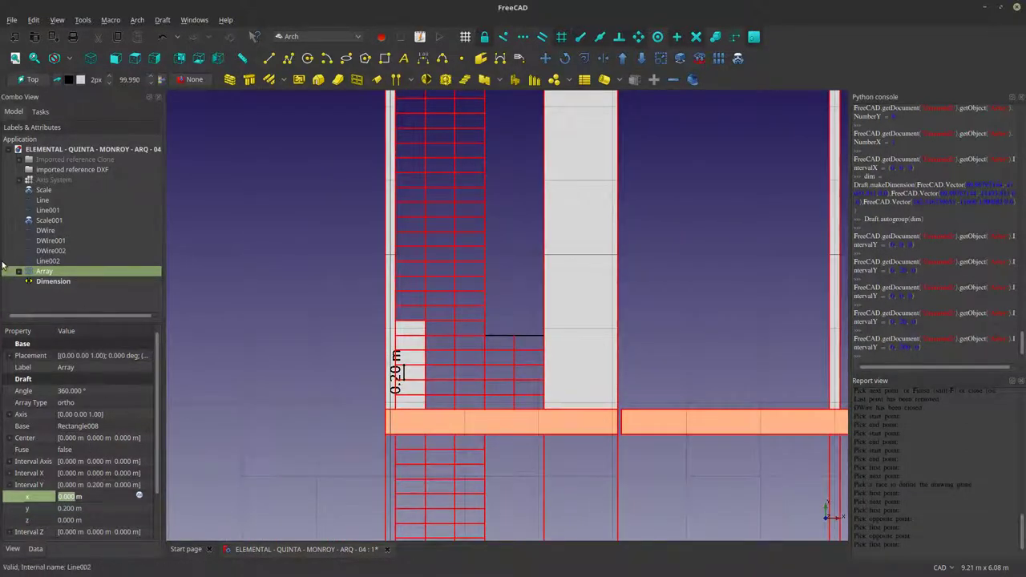
Reselect Array and begin raising its Number Y copy count.
left_click(9, 486)
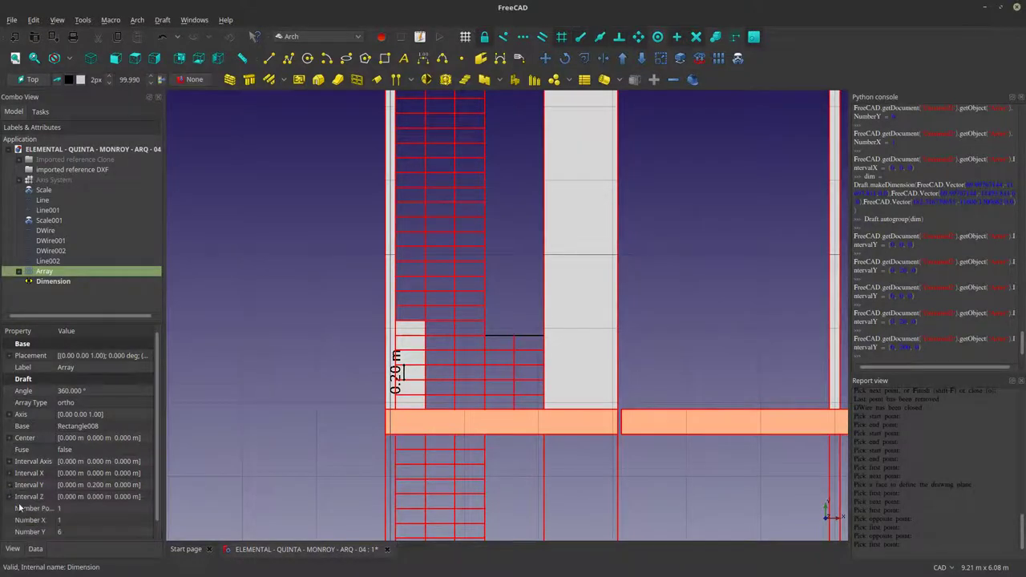
scroll(309, 331, "down", 2)
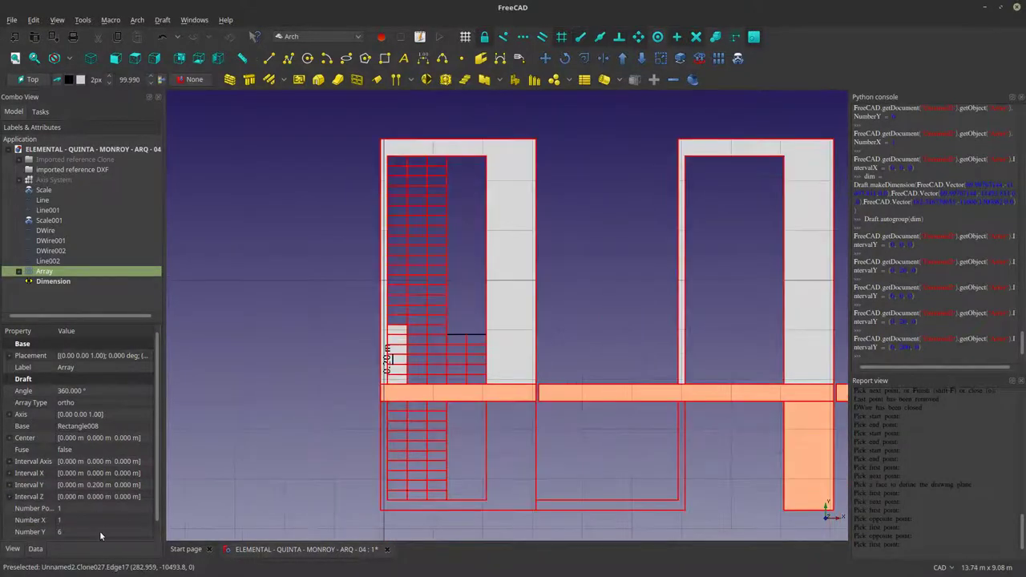
scroll(99, 530, "up", 7)
left_click(267, 408)
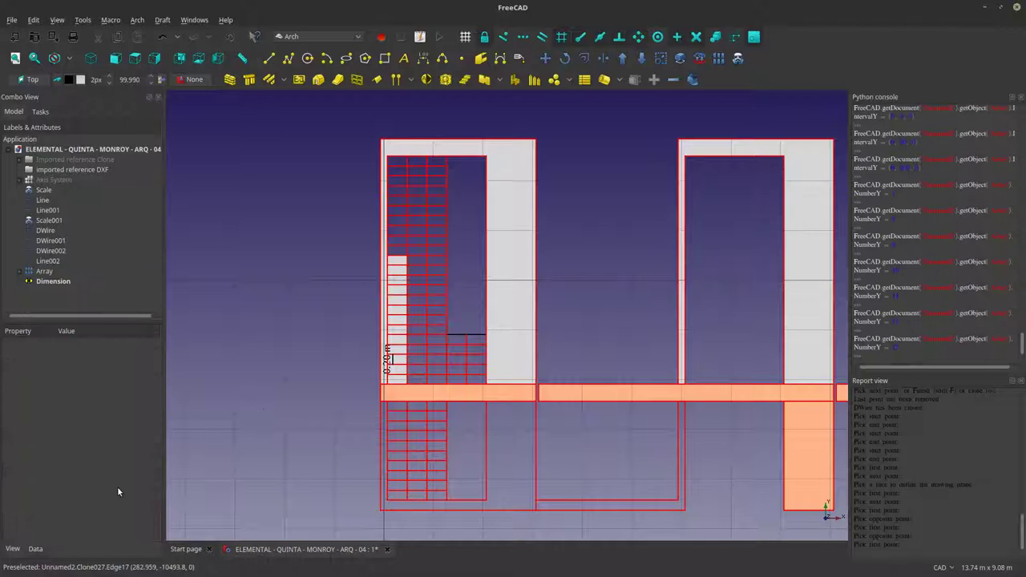
left_click(44, 271)
left_click(84, 533)
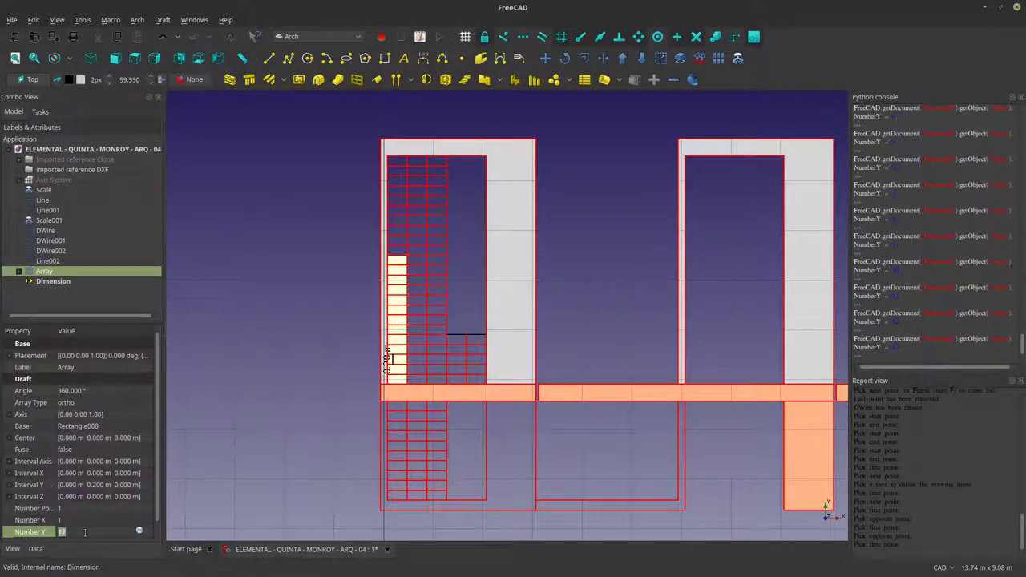
scroll(84, 532, "up", 5)
Raise Array's Number Y to 23, checking the stair run in the view.
left_click(259, 462)
left_click(57, 274)
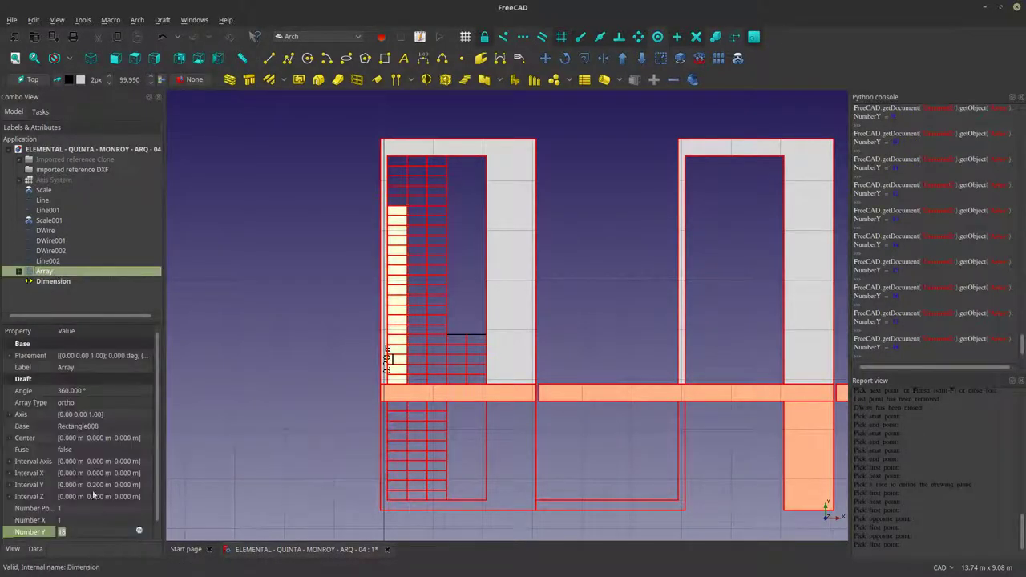
scroll(83, 530, "up", 2)
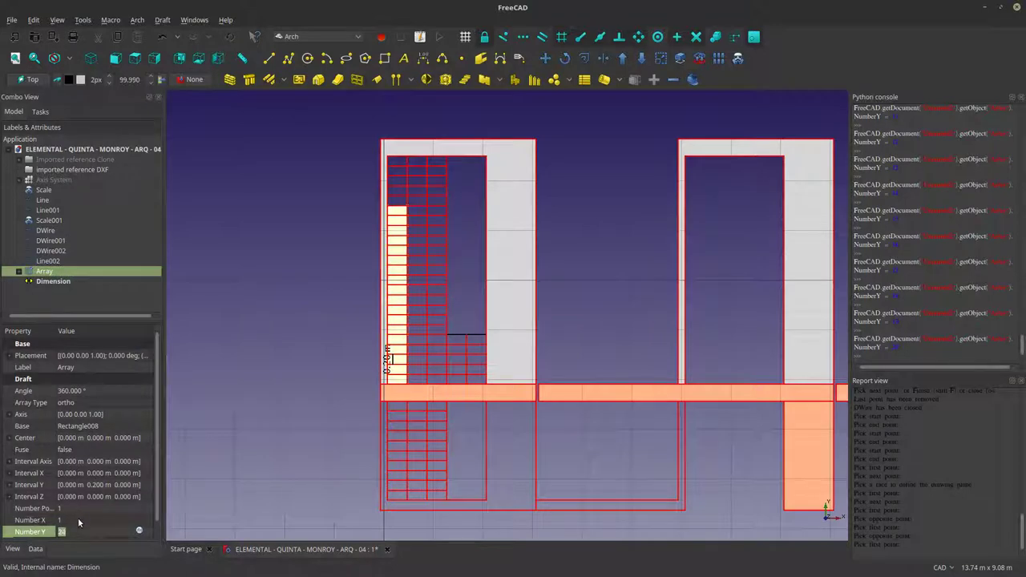
scroll(80, 532, "up", 5)
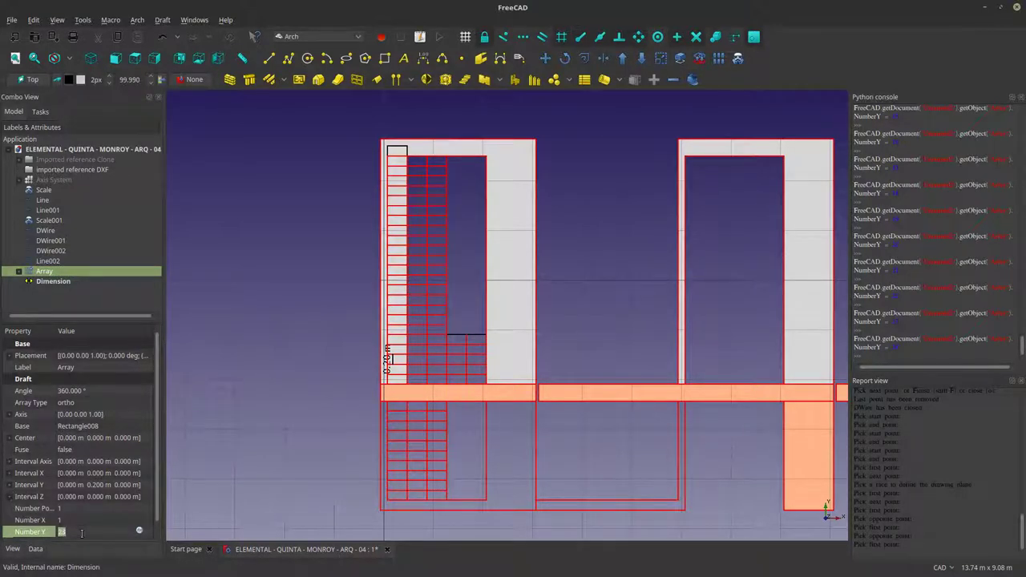
left_click(240, 467)
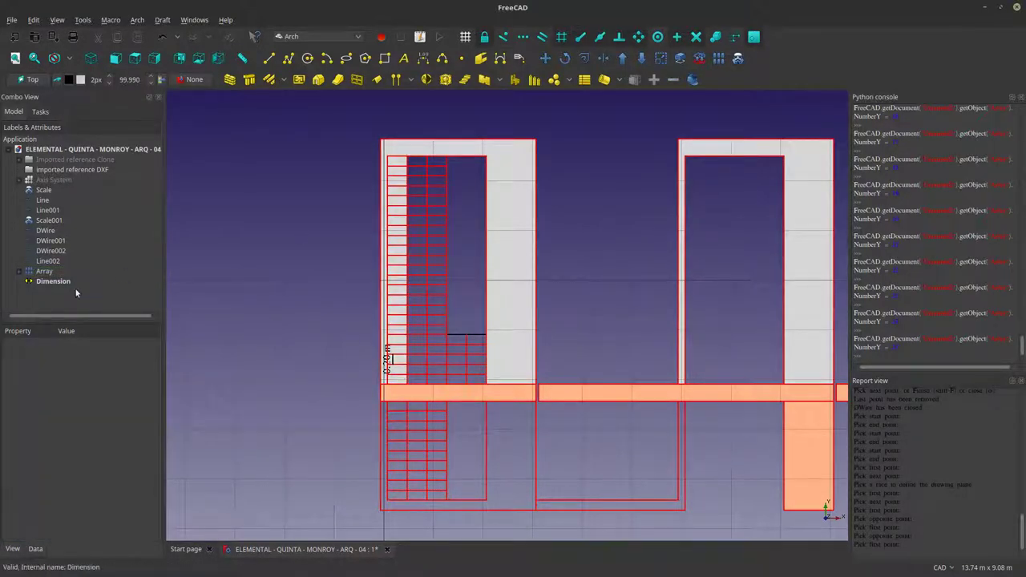
left_click(397, 249)
scroll(326, 380, "down", 1)
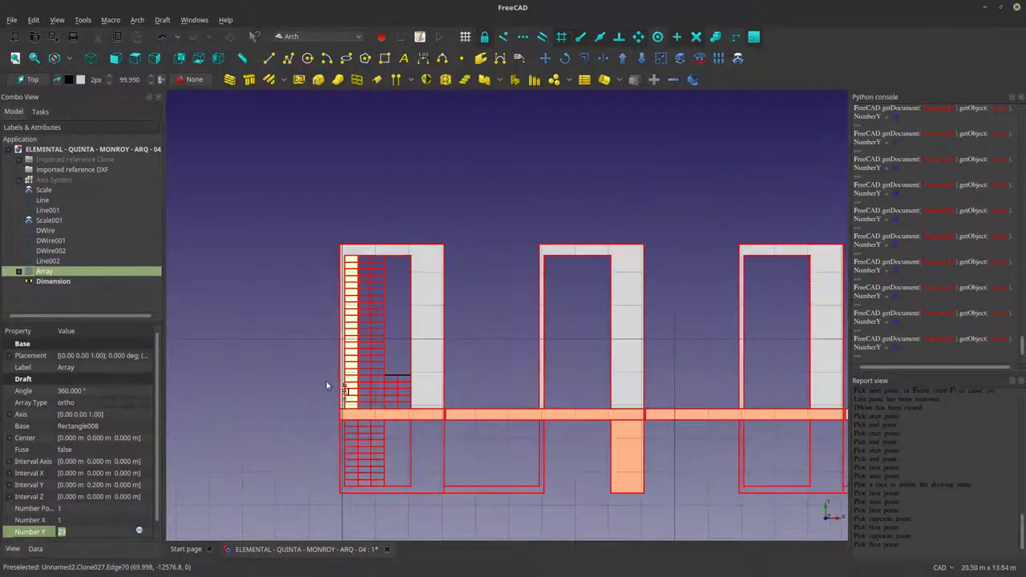
scroll(351, 391, "up", 1)
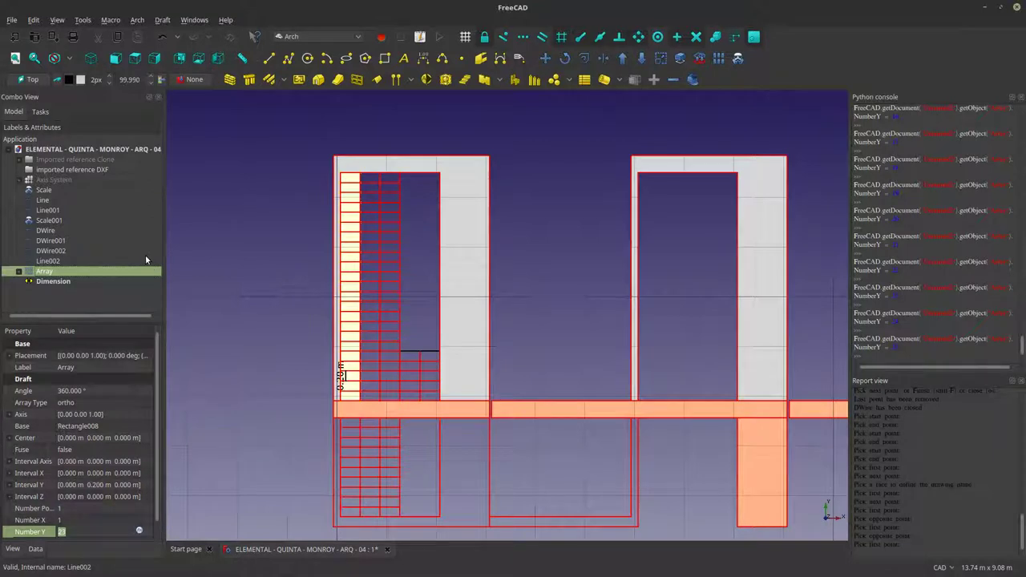
Copy and paste the stair array with its base rectangle to create Array001.
right_click(48, 273)
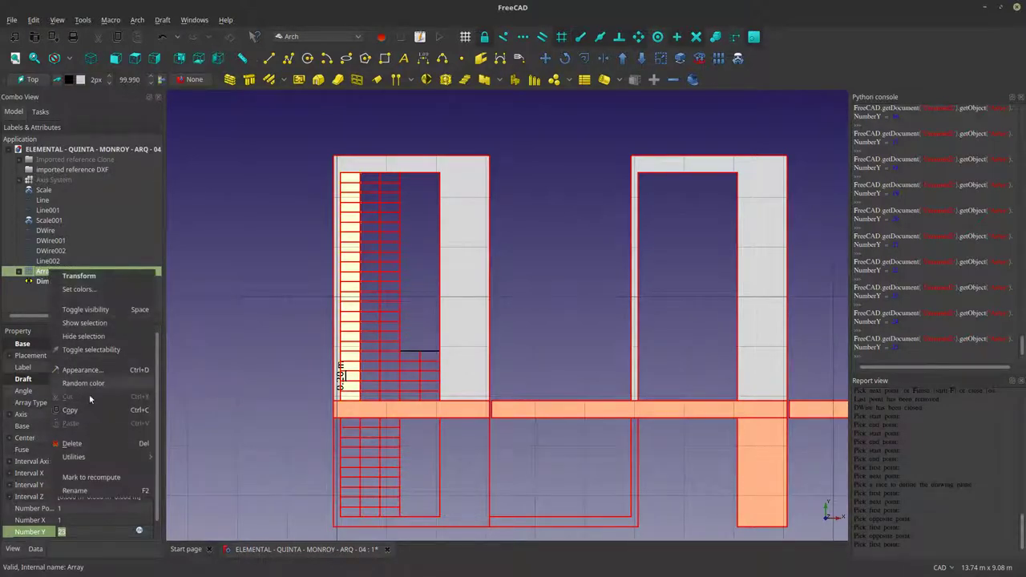
left_click(79, 407)
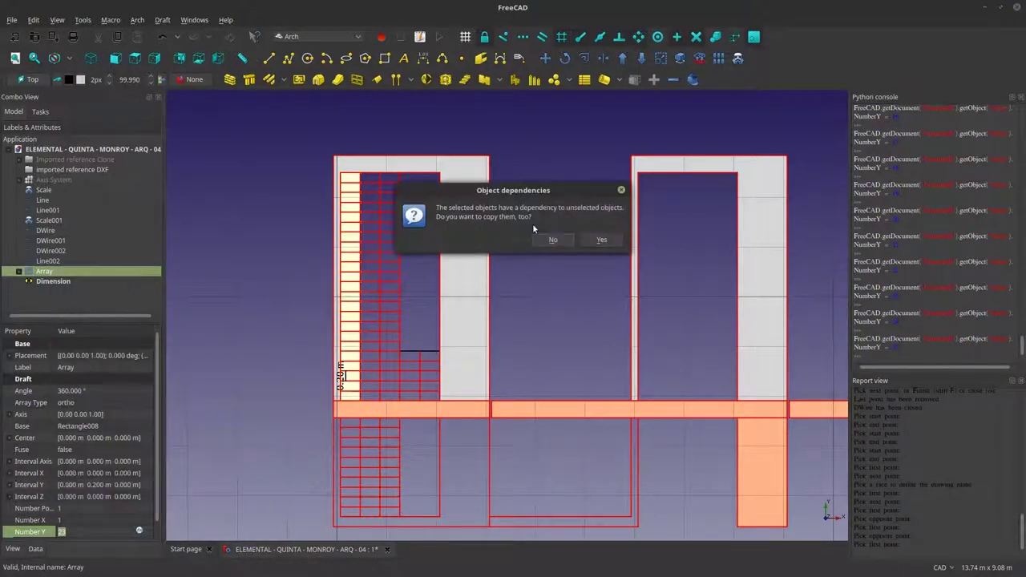
left_click(602, 242)
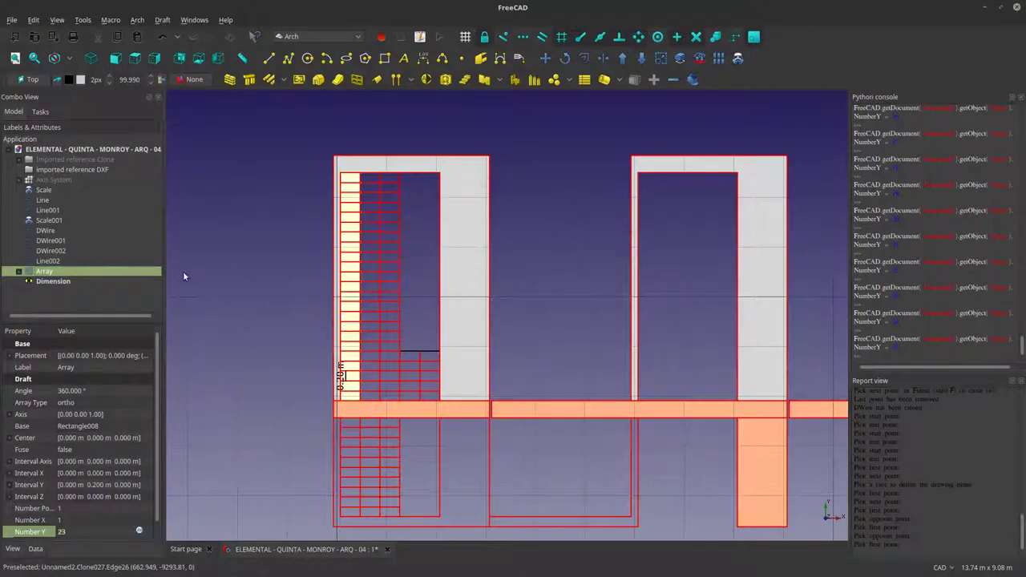
right_click(92, 273)
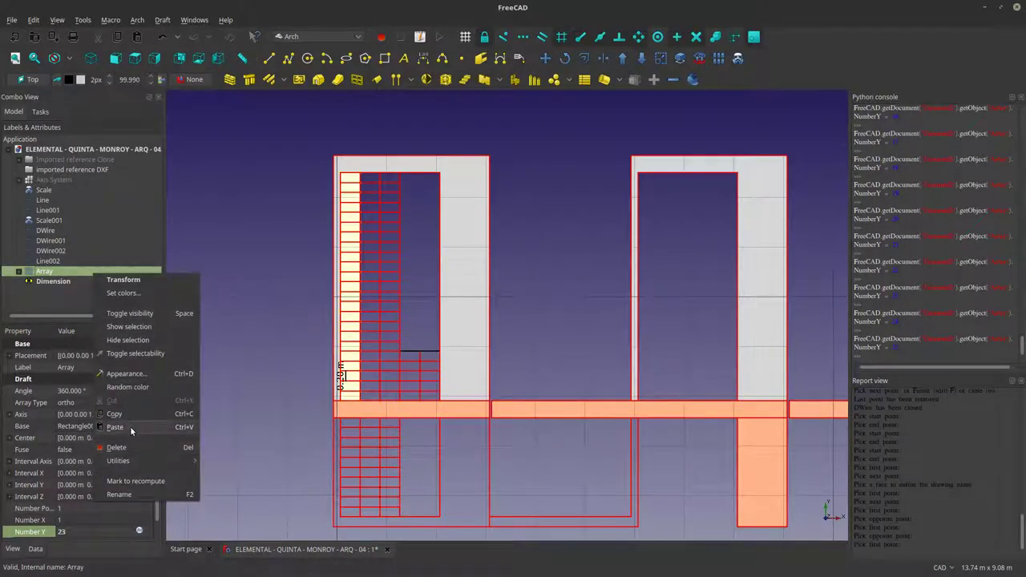
left_click(129, 426)
left_click(21, 293)
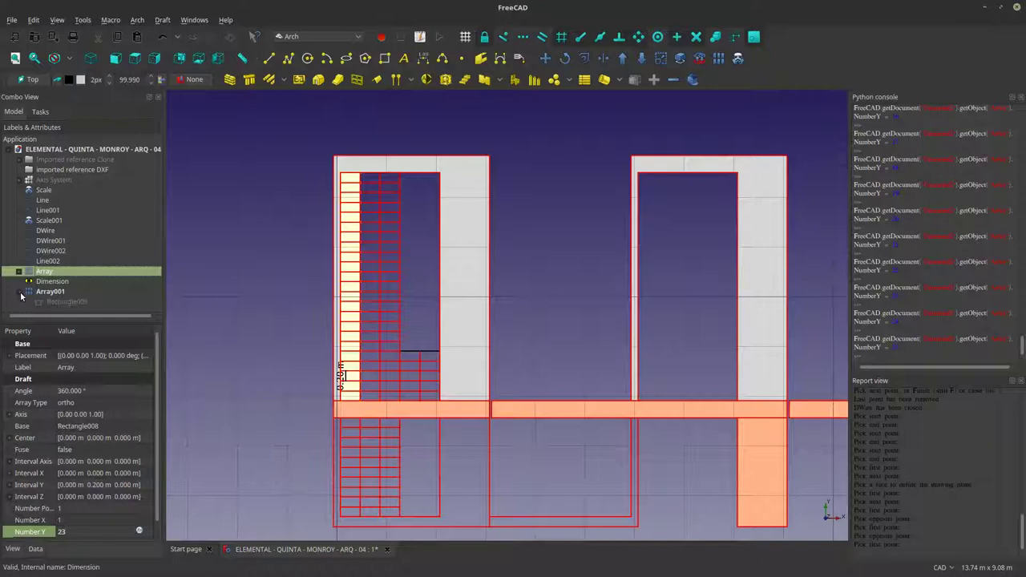
Make the duplicate's base rectangle Rectangle009 visible again.
left_click(64, 301)
key("space")
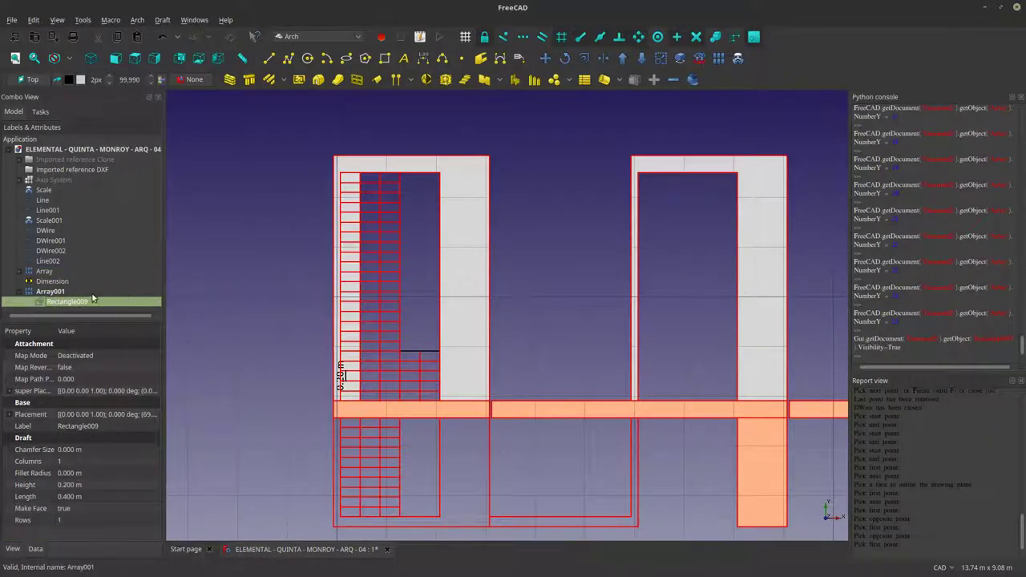
left_click(68, 291)
left_click(64, 301)
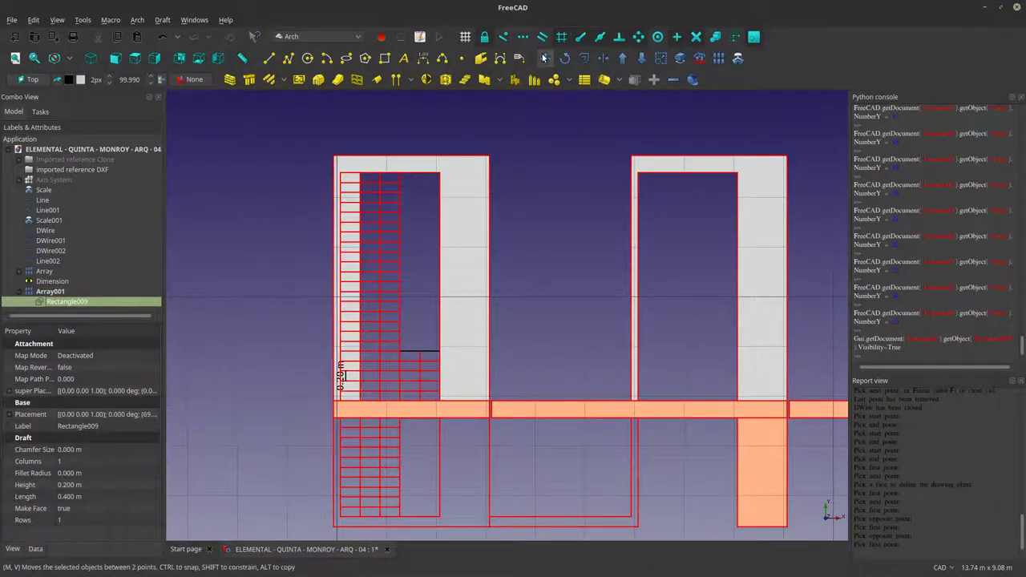
Move-copy Rectangle009 from the tread corner to the stair bottom.
left_click(543, 57)
scroll(336, 384, "up", 5)
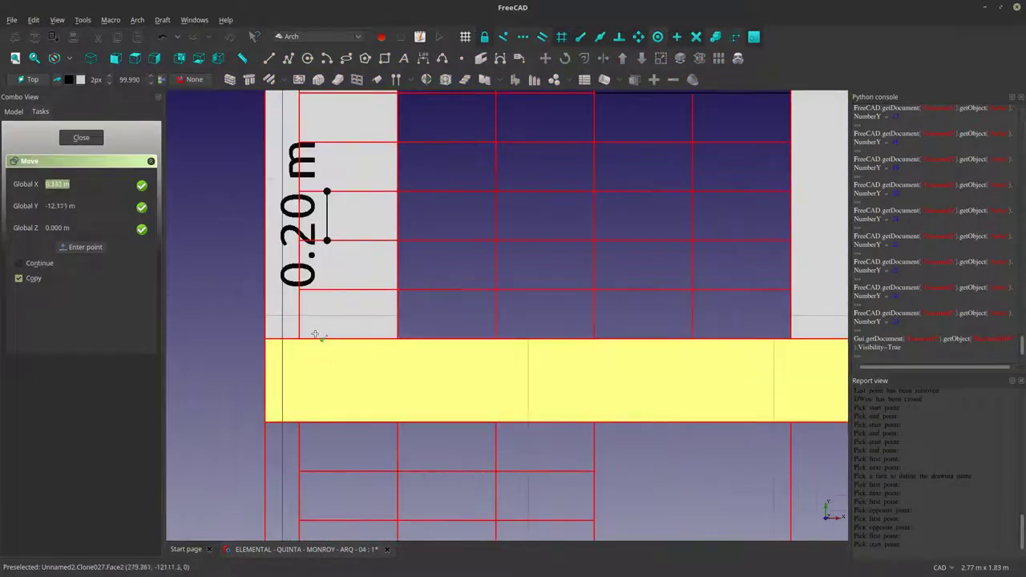
left_click(300, 336)
scroll(307, 341, "down", 5)
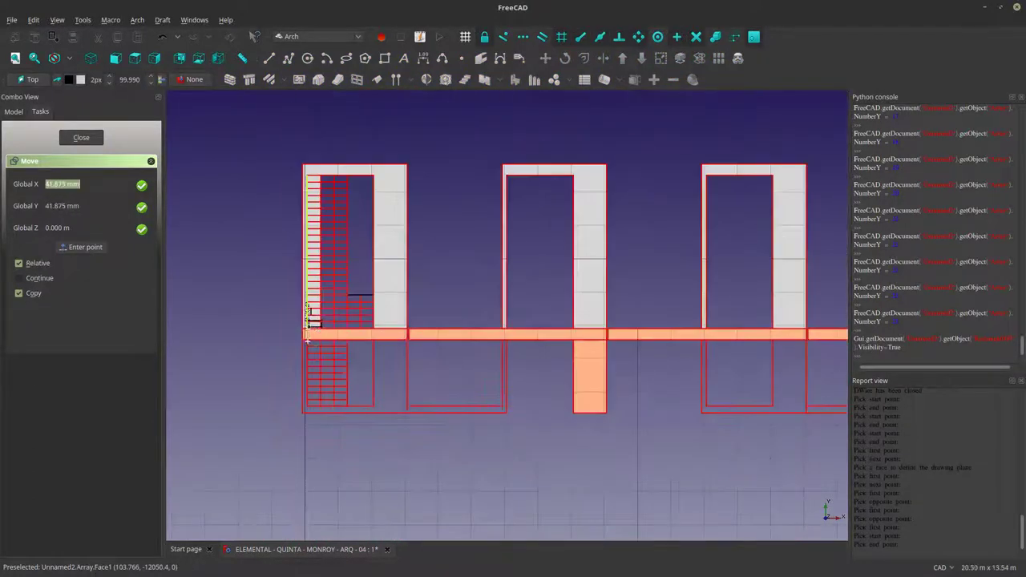
scroll(312, 400, "up", 4)
left_click(310, 406)
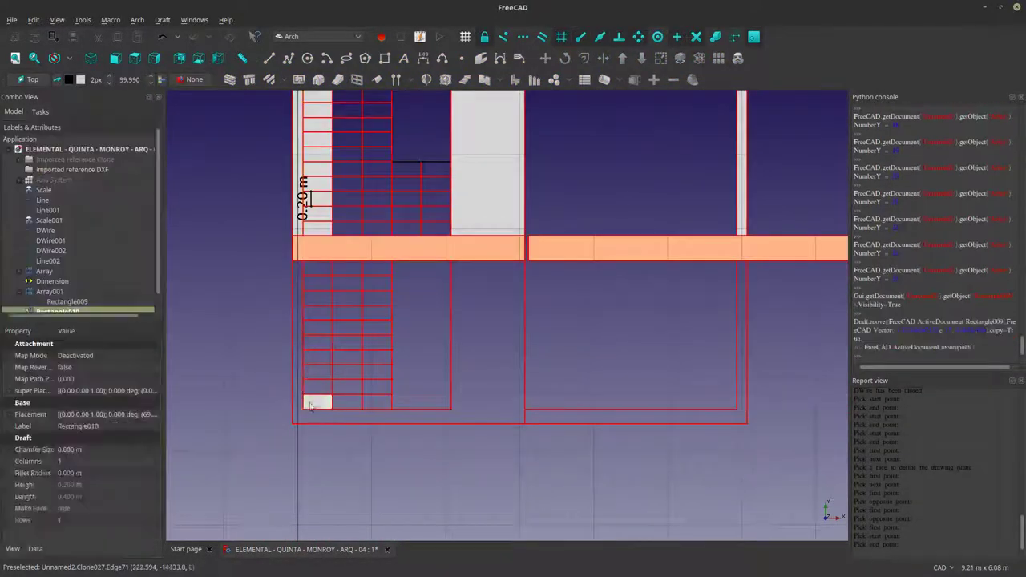
left_click(310, 406)
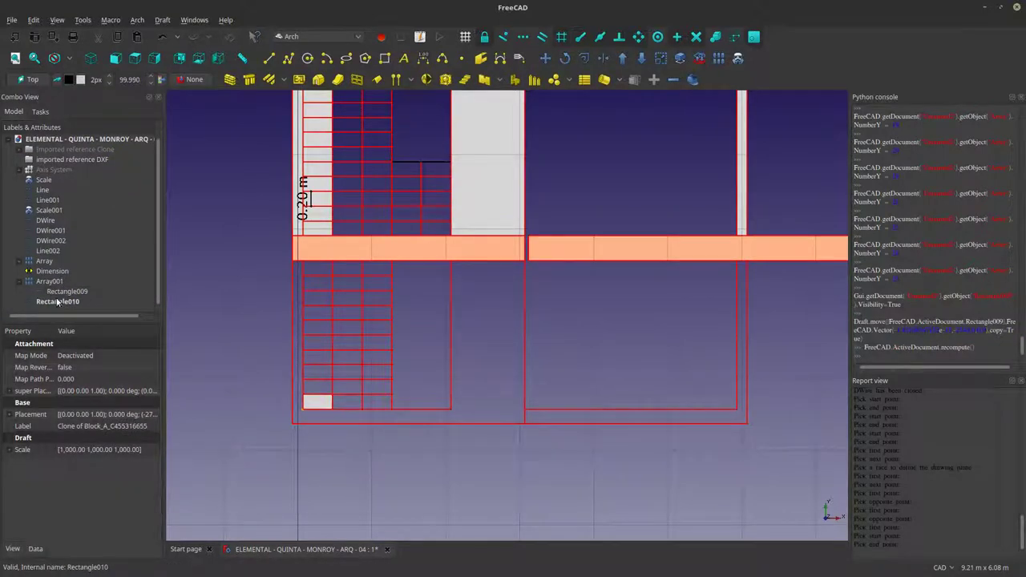
Delete the unwanted Rectangle010 copy and reselect Rectangle009.
left_click(64, 301)
key("Delete")
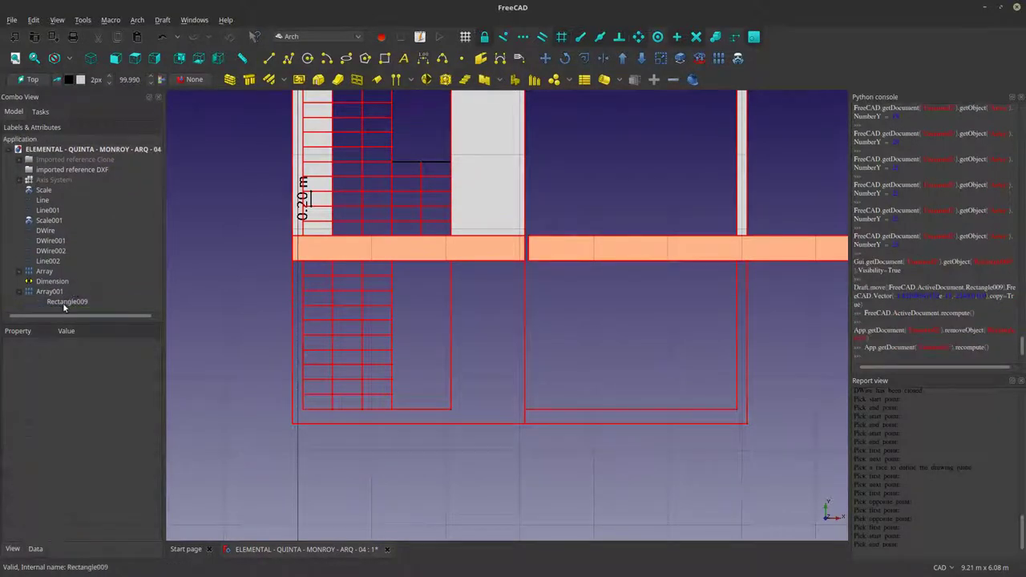
left_click(64, 302)
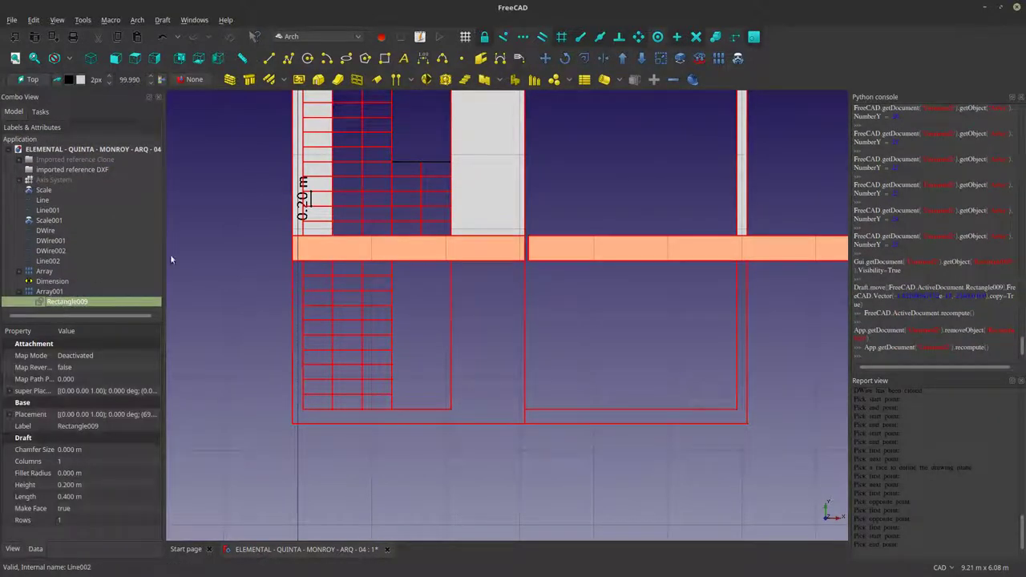
Move Rectangle009 down to the stair's lower corner without copying.
left_click(549, 59)
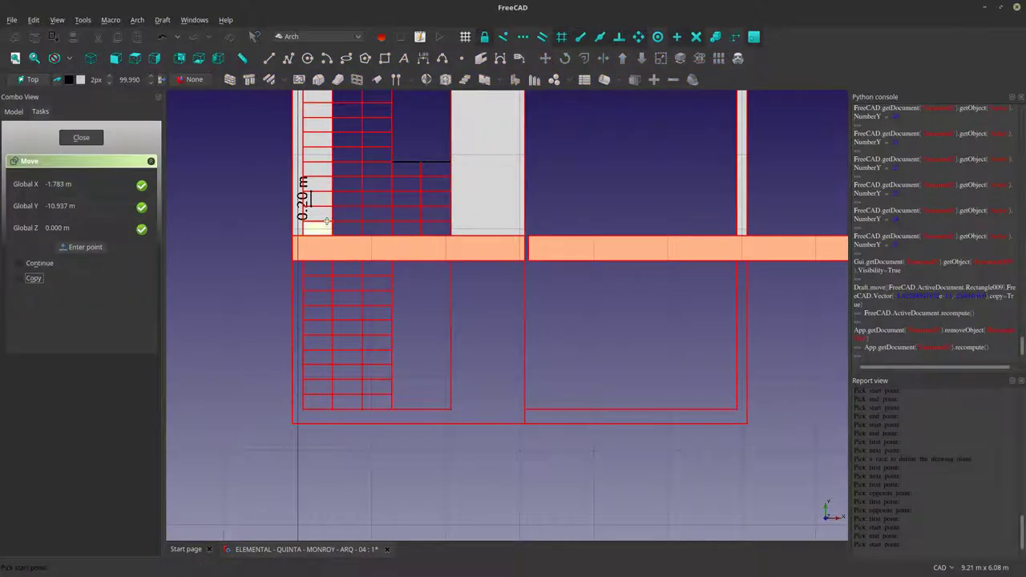
left_click(304, 234)
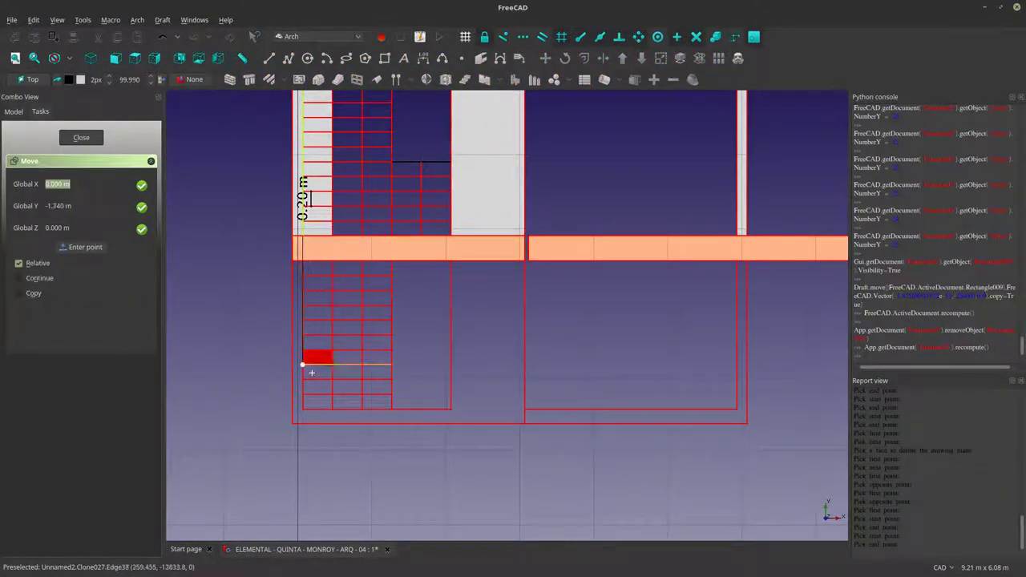
left_click(304, 408)
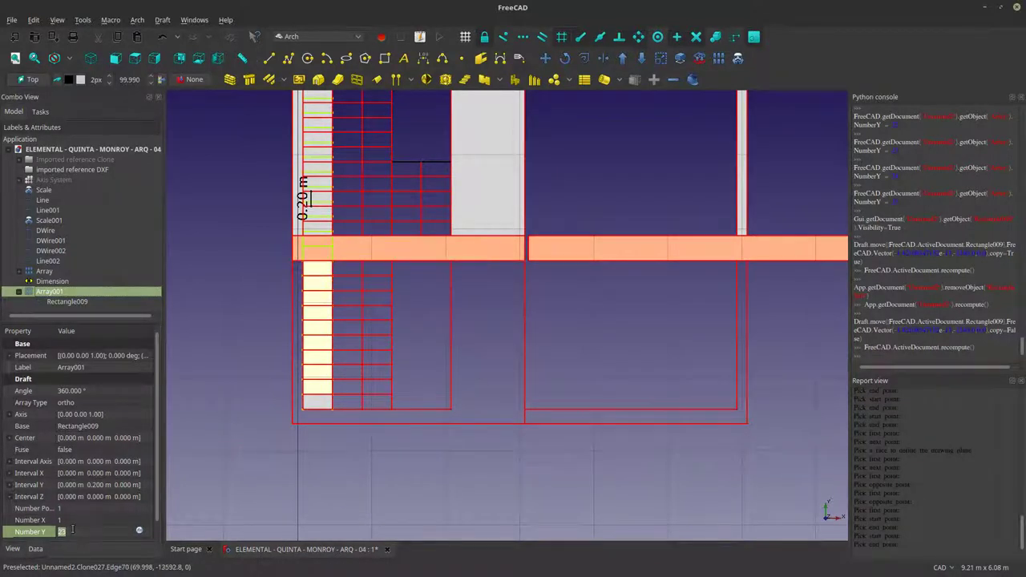
Set Array001's Number Y to 9 rows.
type("9")
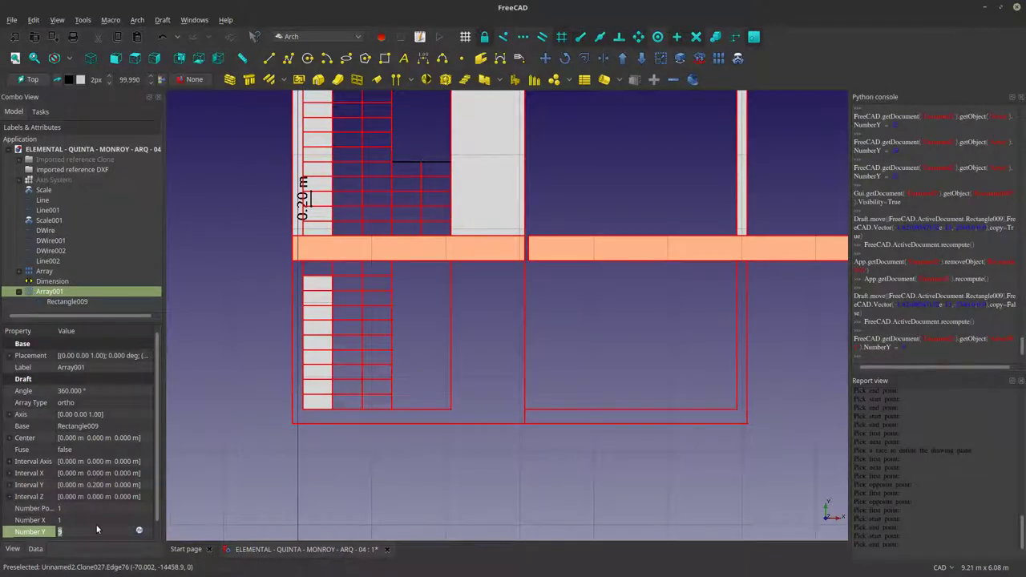
key("Return")
left_click(283, 445)
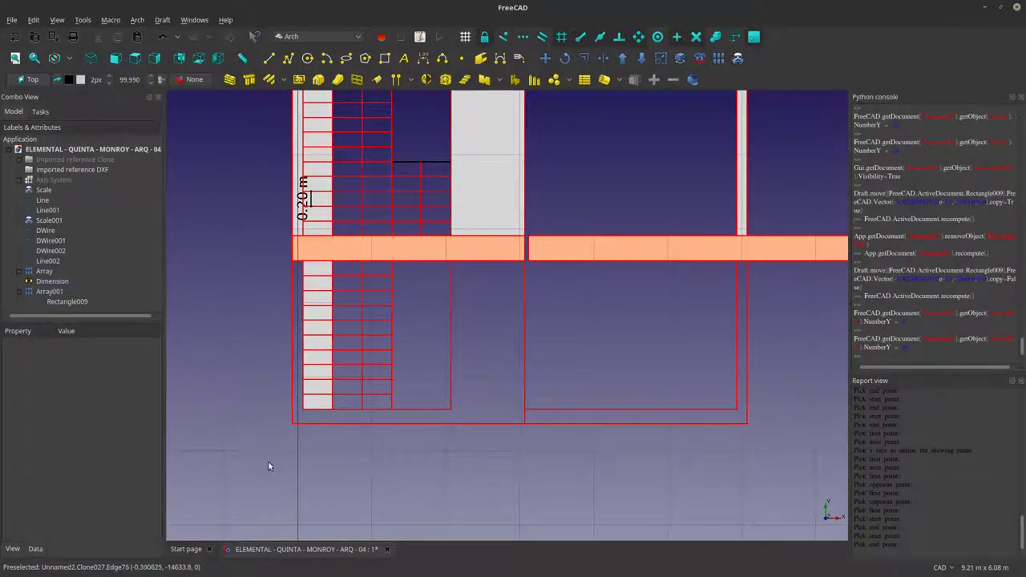
Build a new array, Array002, from the upper tread Array.
left_click(19, 291)
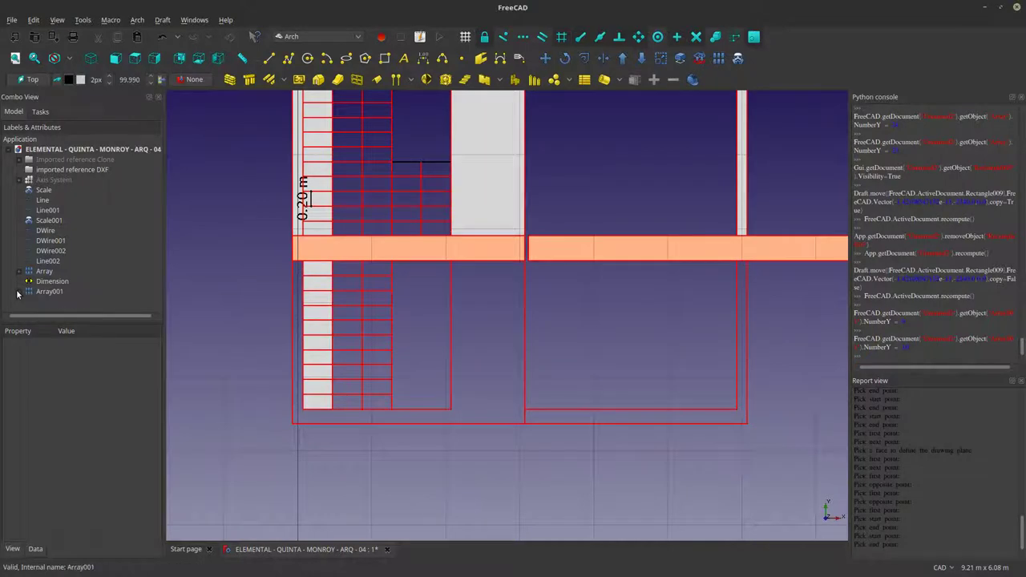
scroll(319, 430, "down", 3)
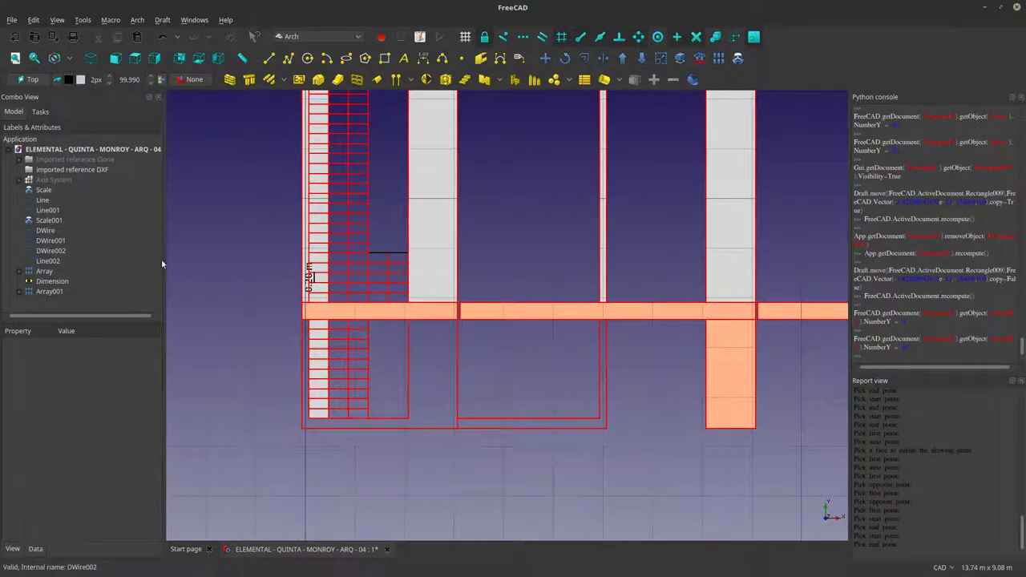
left_click(42, 272)
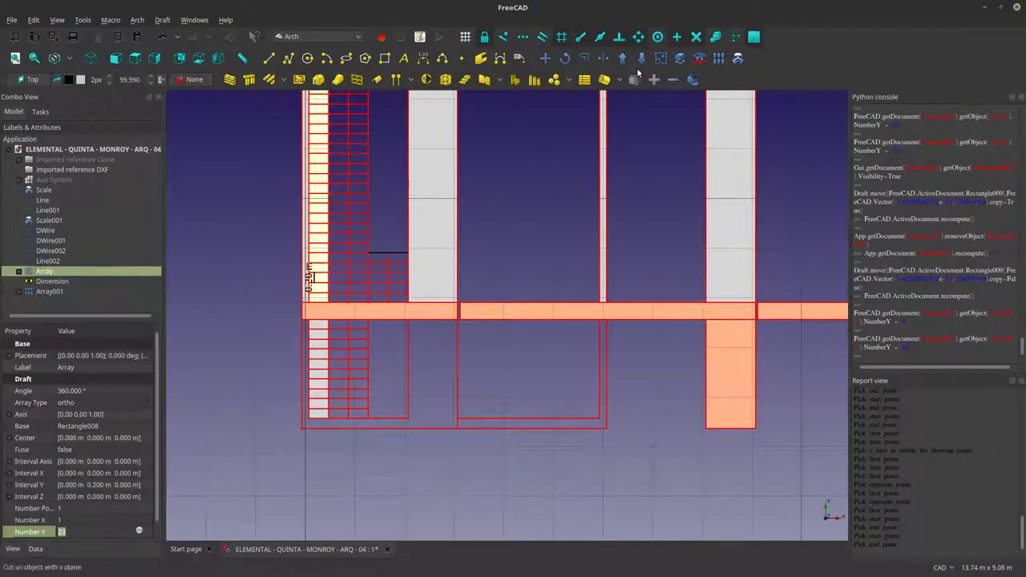
left_click(718, 57)
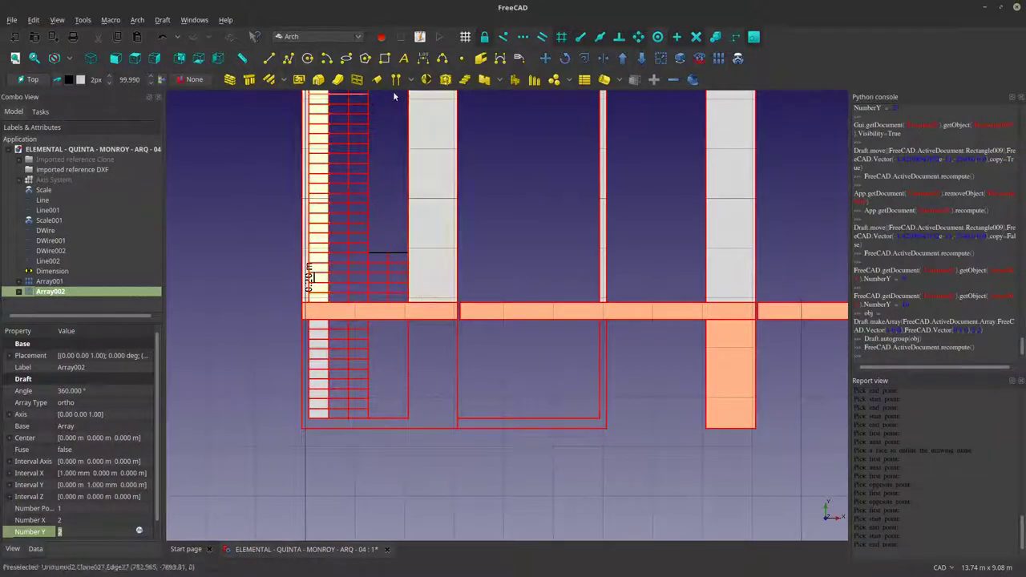
Add a 0.40 m dimension across the column's bottom edge.
left_click(422, 58)
scroll(311, 433, "up", 3)
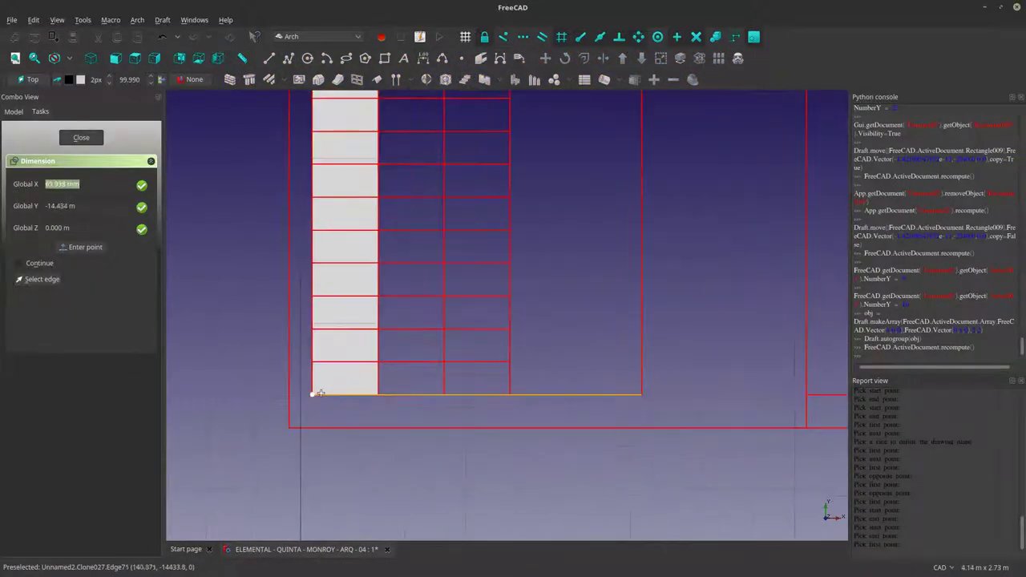
left_click(316, 393)
left_click(377, 395)
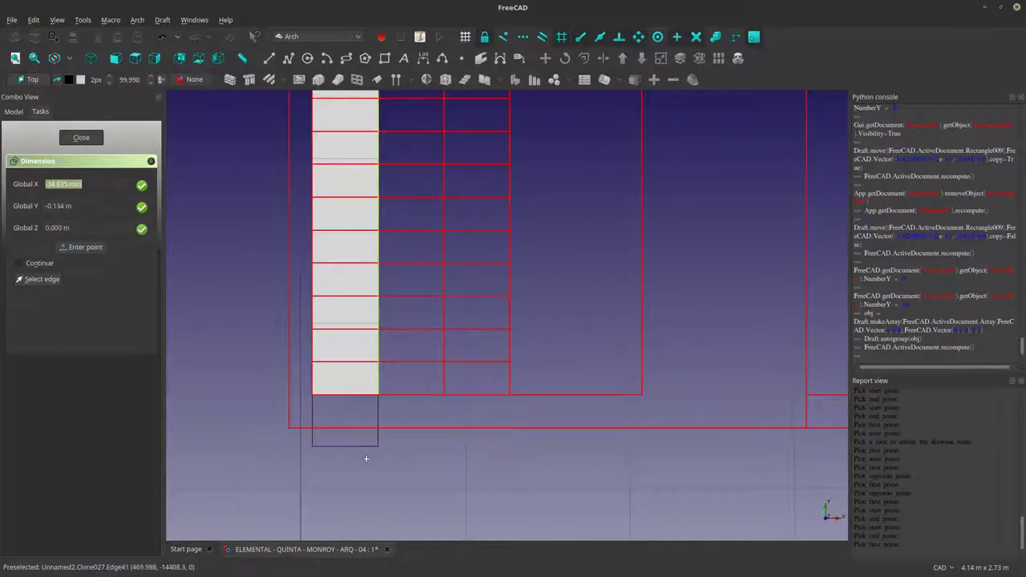
left_click(363, 491)
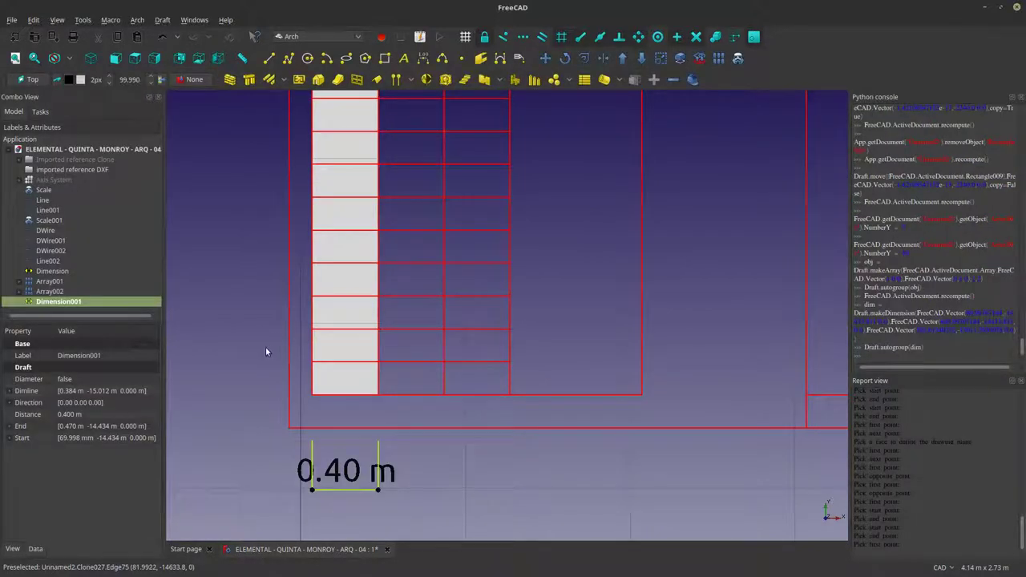
Set Array002's Number X to 3.
left_click(50, 291)
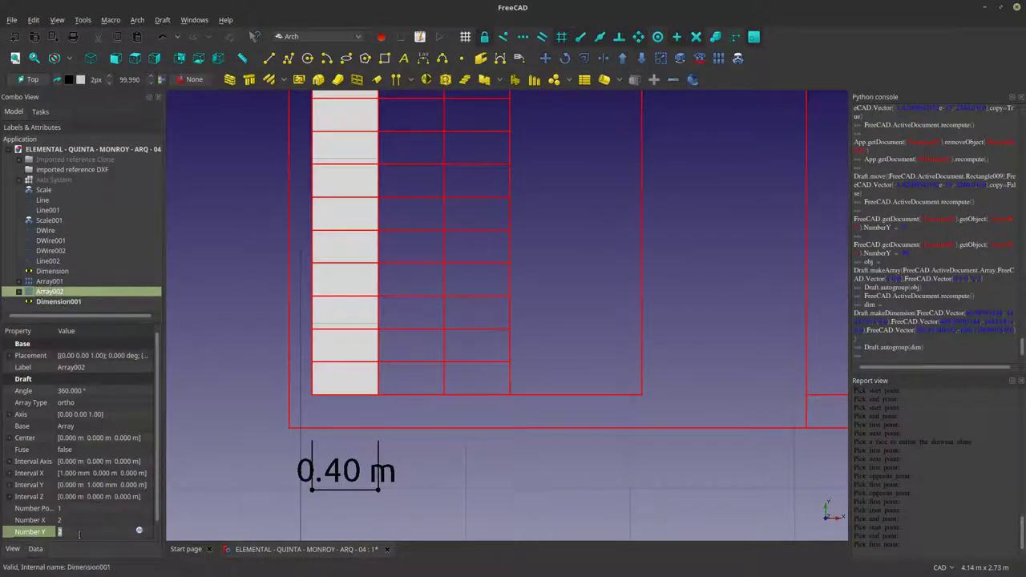
scroll(89, 529, "down", 1)
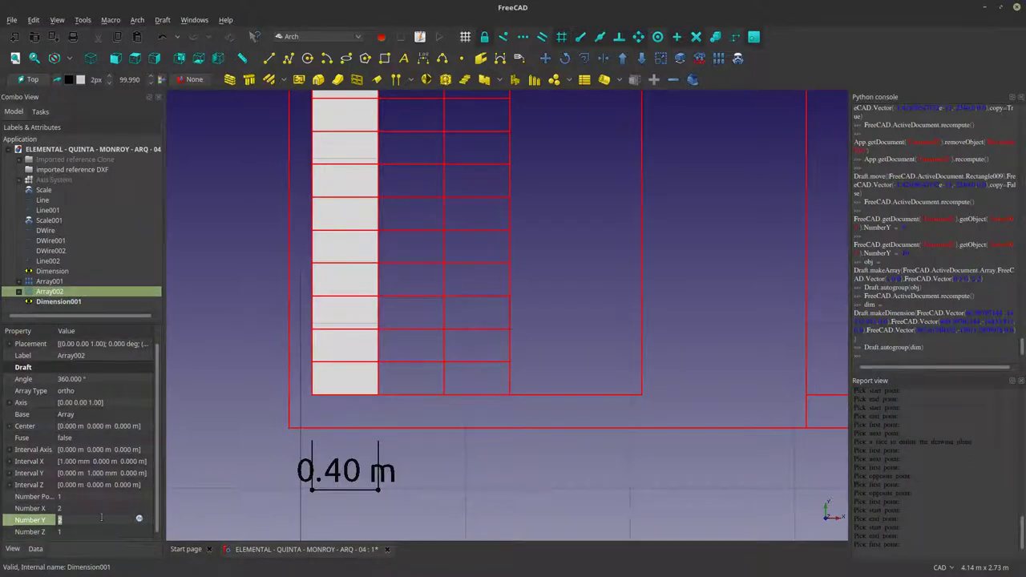
left_click(76, 507)
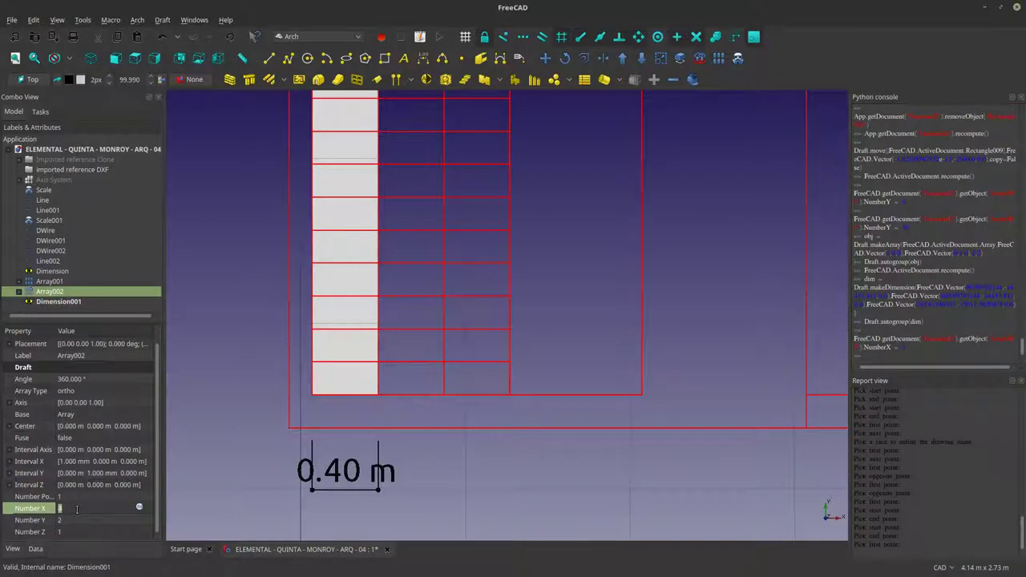
type("3")
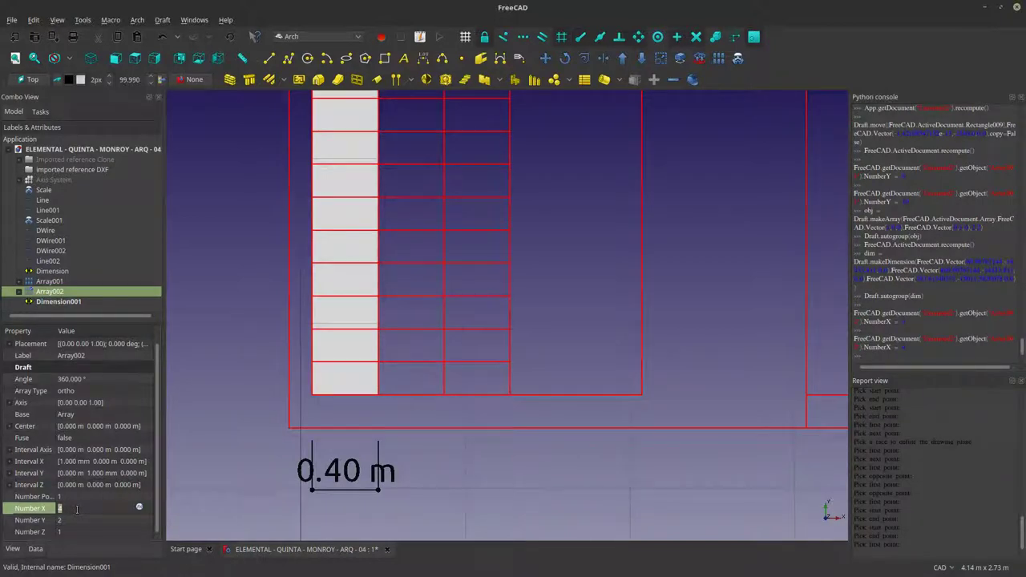
scroll(77, 509, "up", 1)
scroll(77, 509, "up", 1)
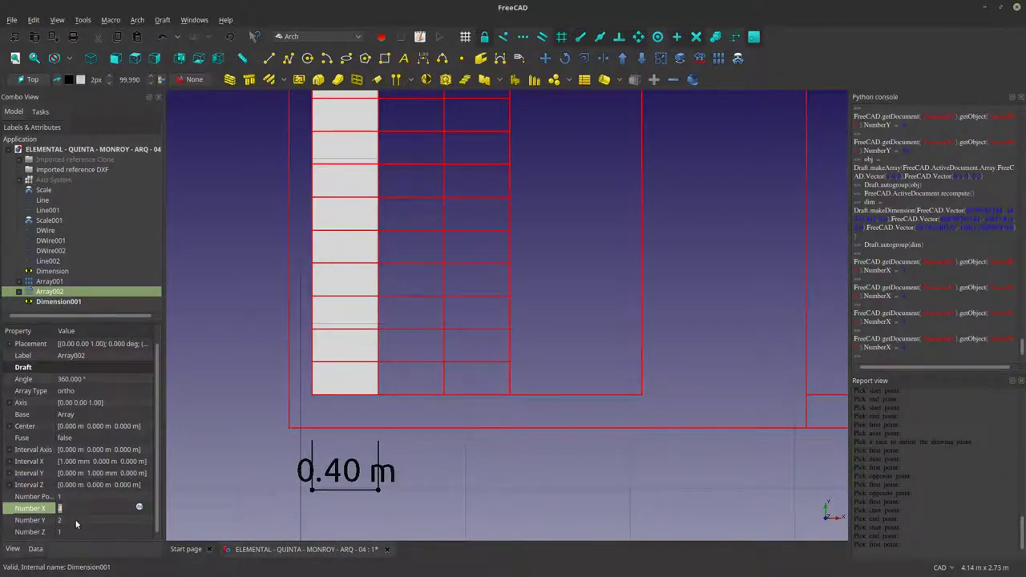
scroll(77, 509, "up", 1)
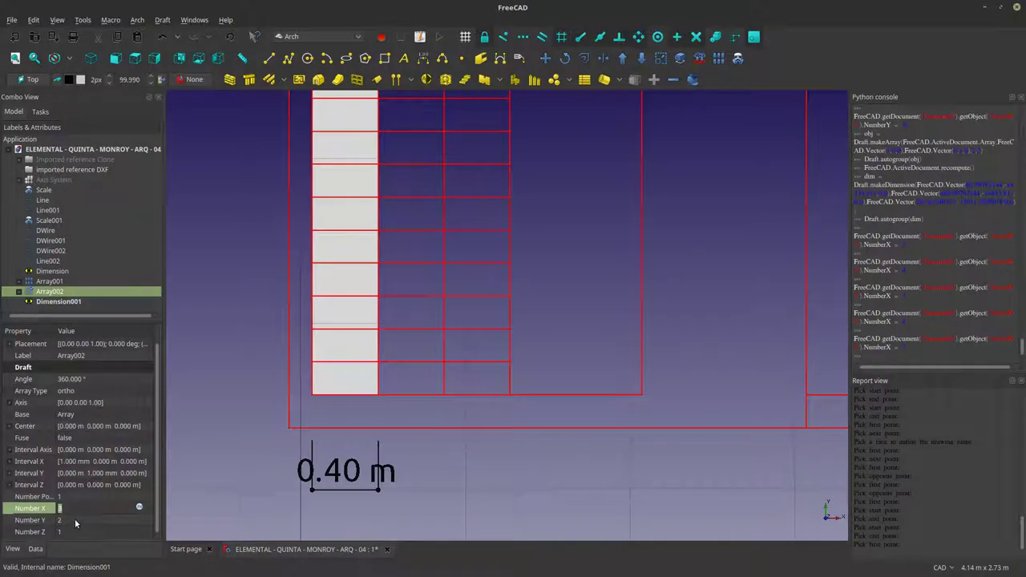
left_click(75, 520)
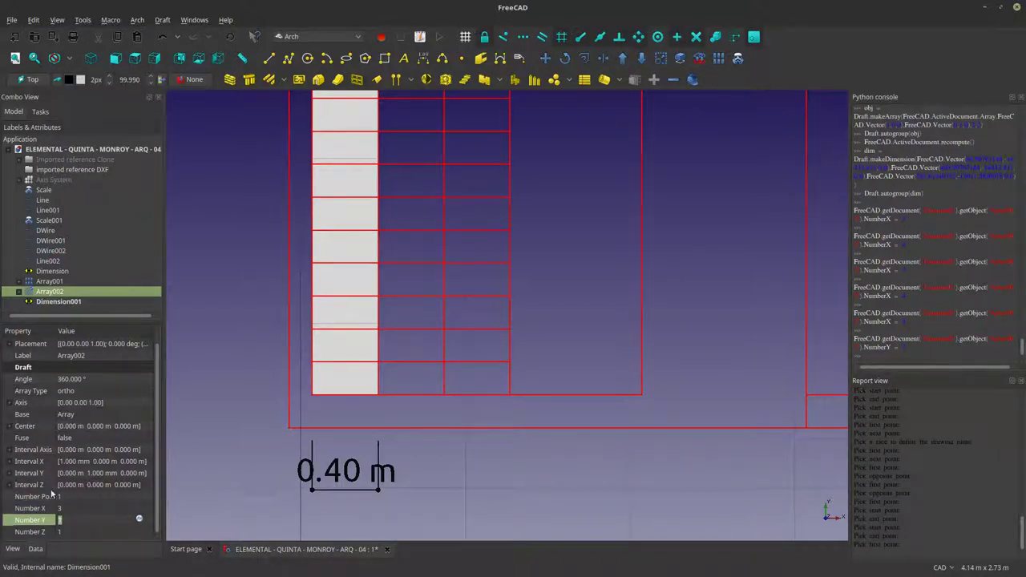
Set Array002's Interval Y y to zero and Interval X x to 0.400 m.
left_click(8, 474)
left_click(98, 497)
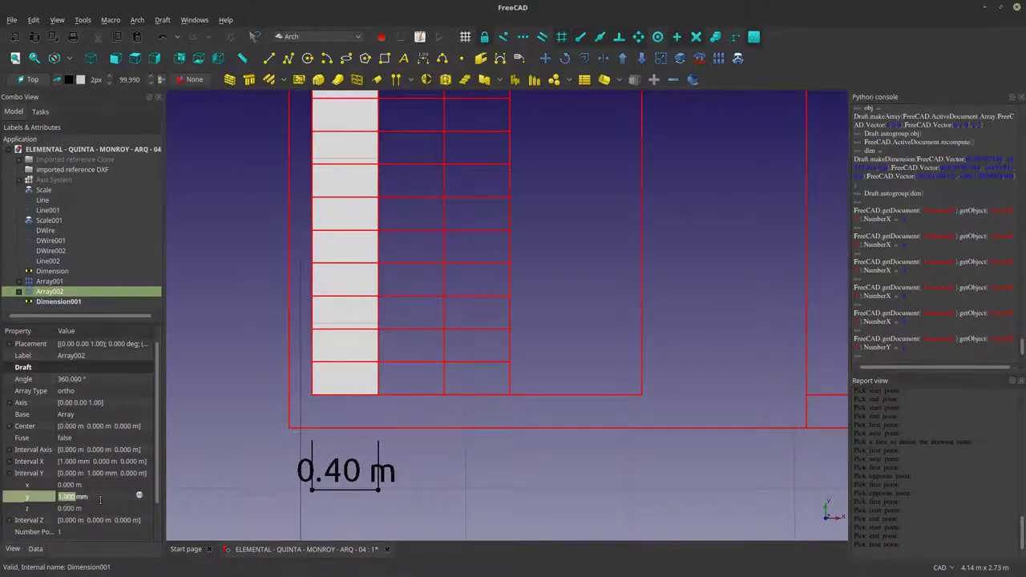
key("Down")
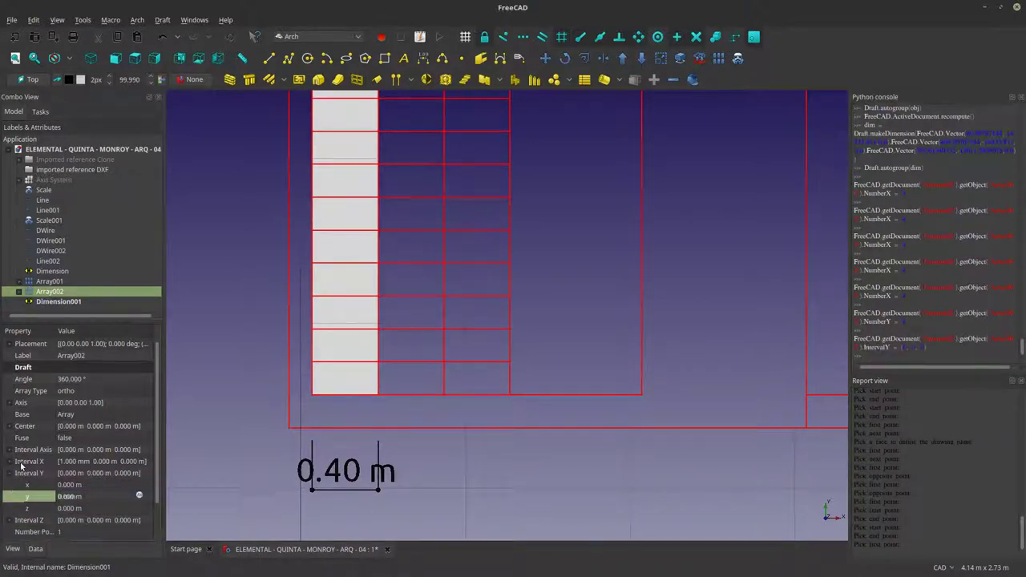
left_click(10, 462)
left_click(97, 476)
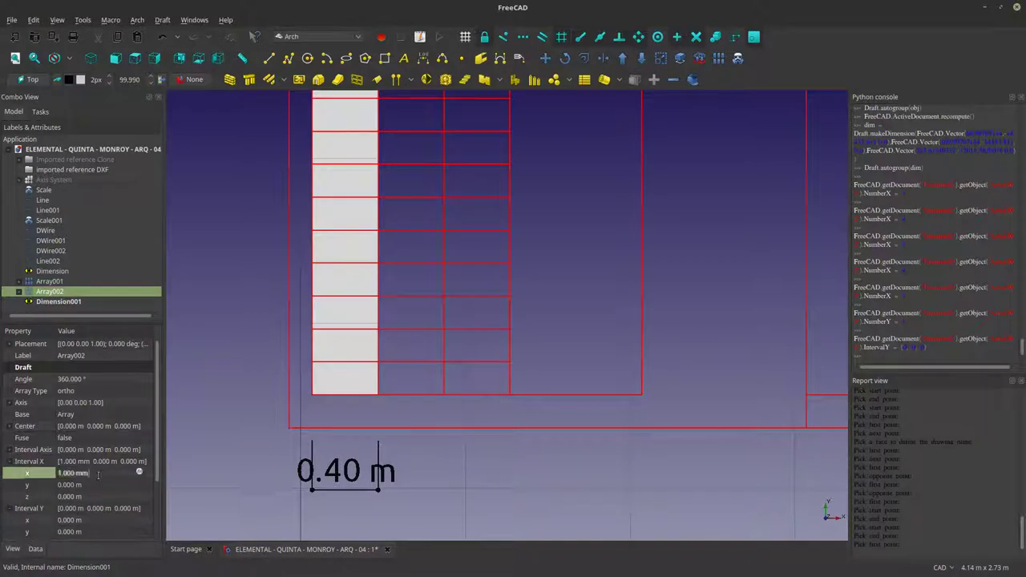
key("Down")
type("40")
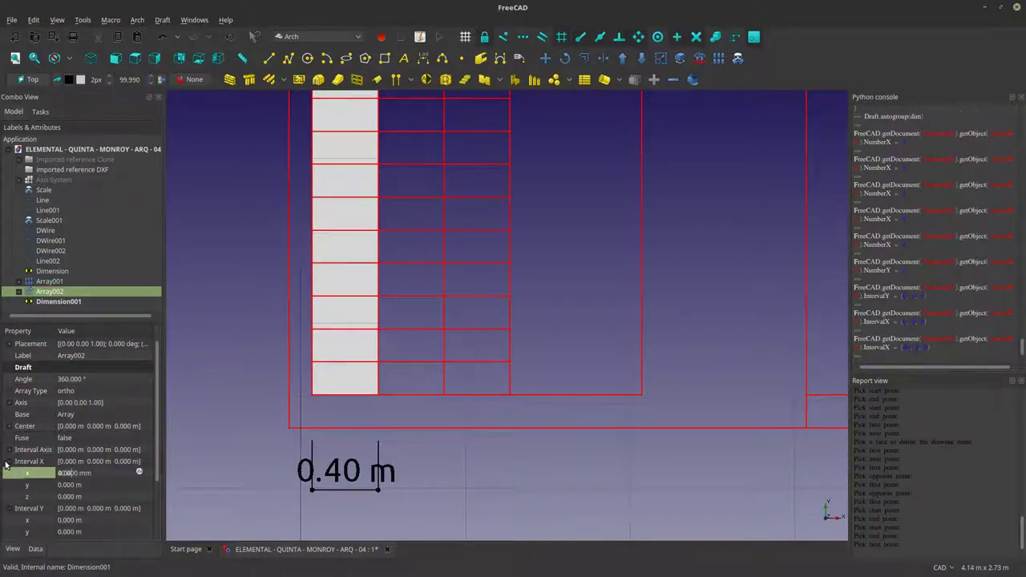
key("Return")
left_click(106, 484)
left_click(59, 473)
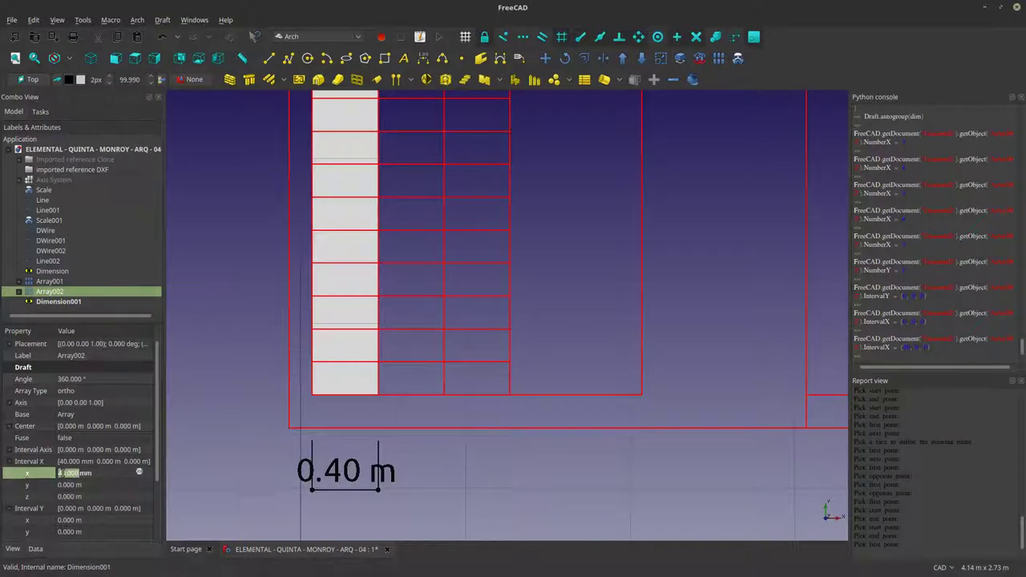
type("400")
key("Return")
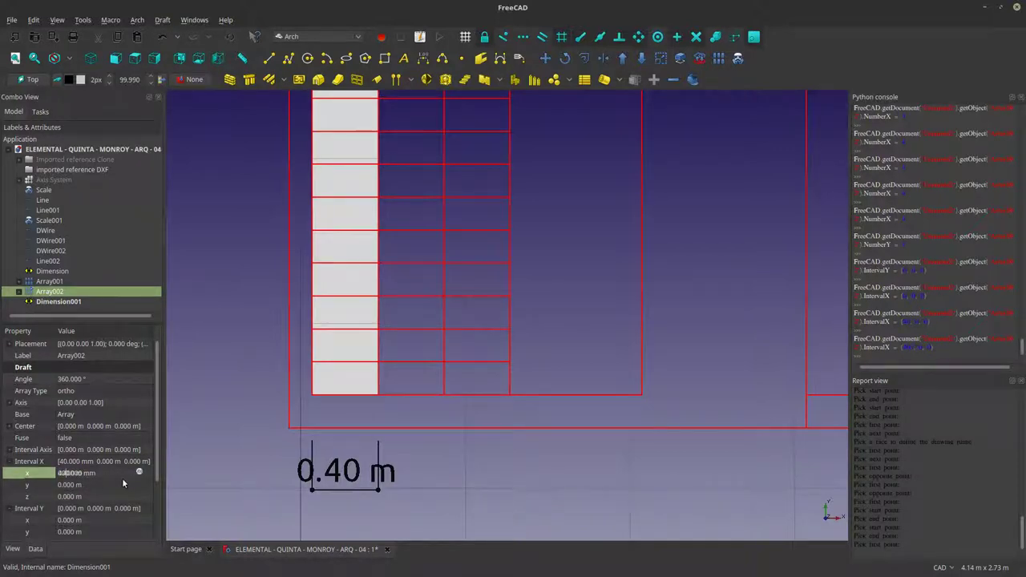
left_click(107, 485)
Delete the 0.20 m and 0.40 m helper dimensions.
scroll(291, 519, "down", 5)
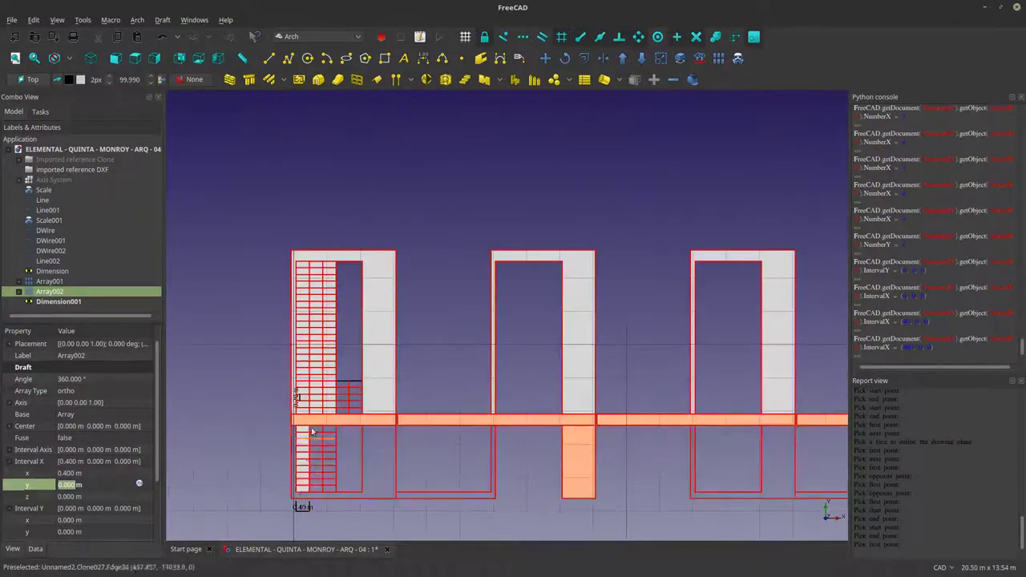
scroll(321, 401, "up", 6)
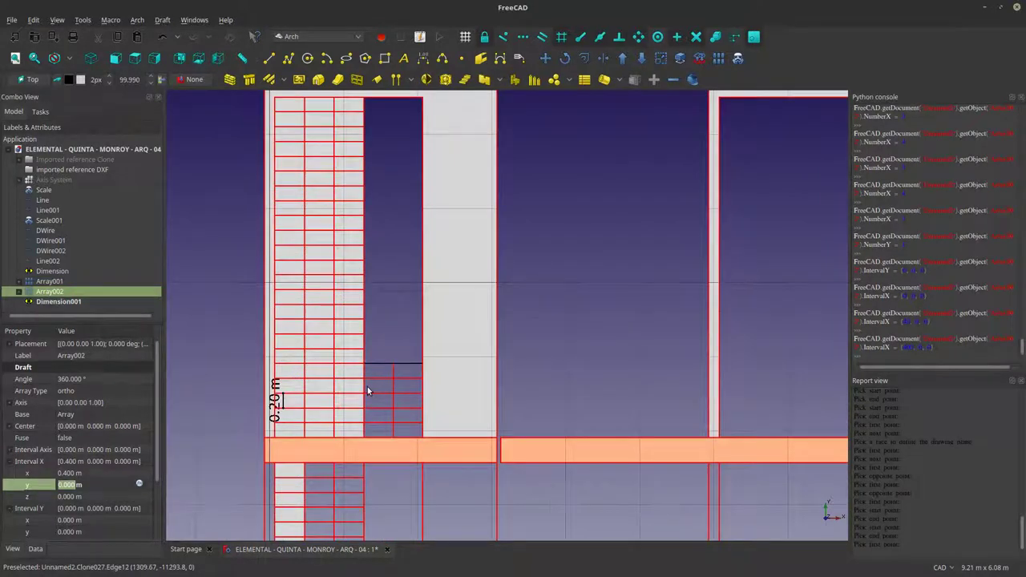
scroll(305, 390, "down", 2)
scroll(294, 395, "up", 5)
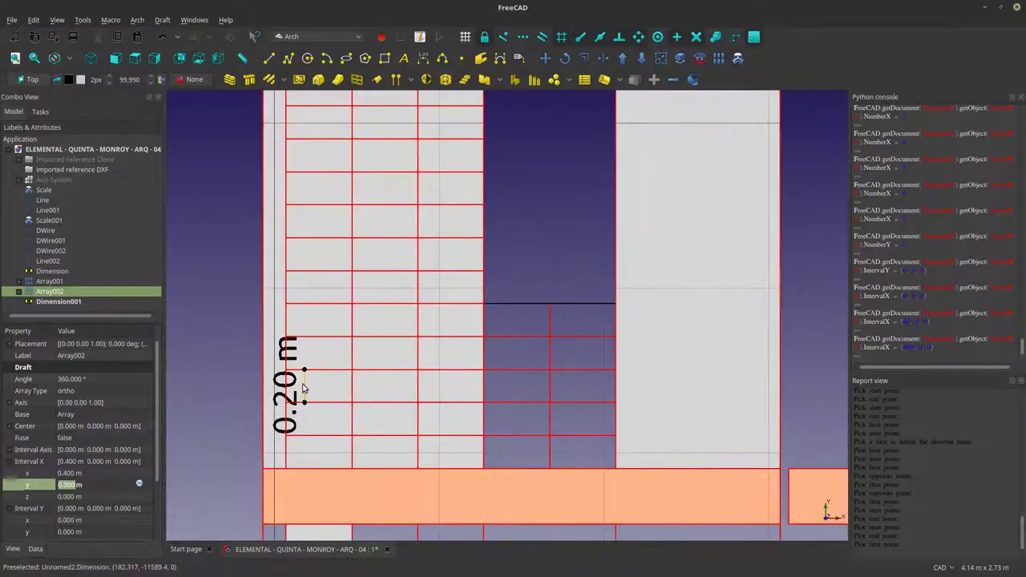
left_click(302, 388)
key("Delete")
scroll(304, 388, "down", 5)
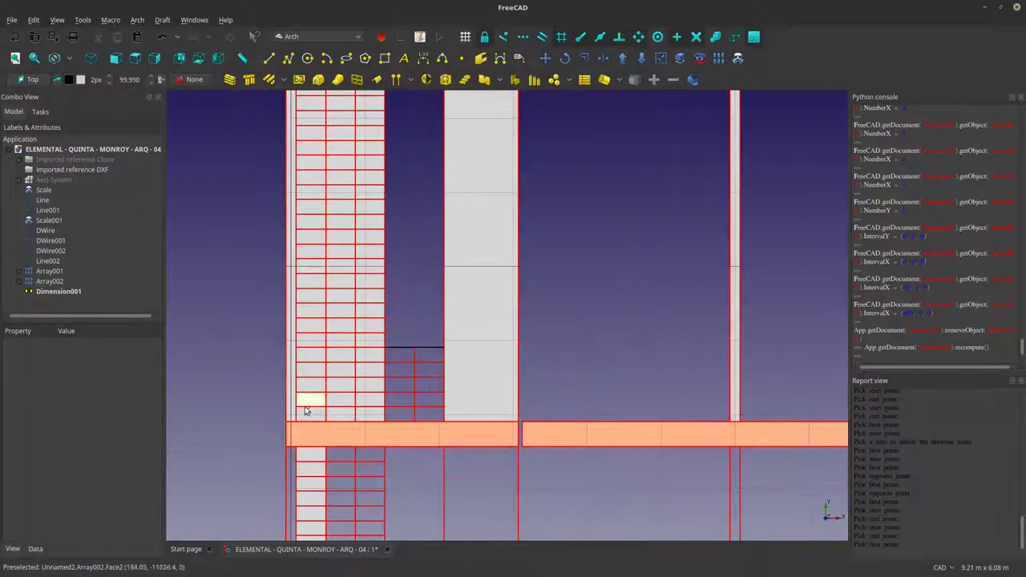
scroll(313, 486, "up", 5)
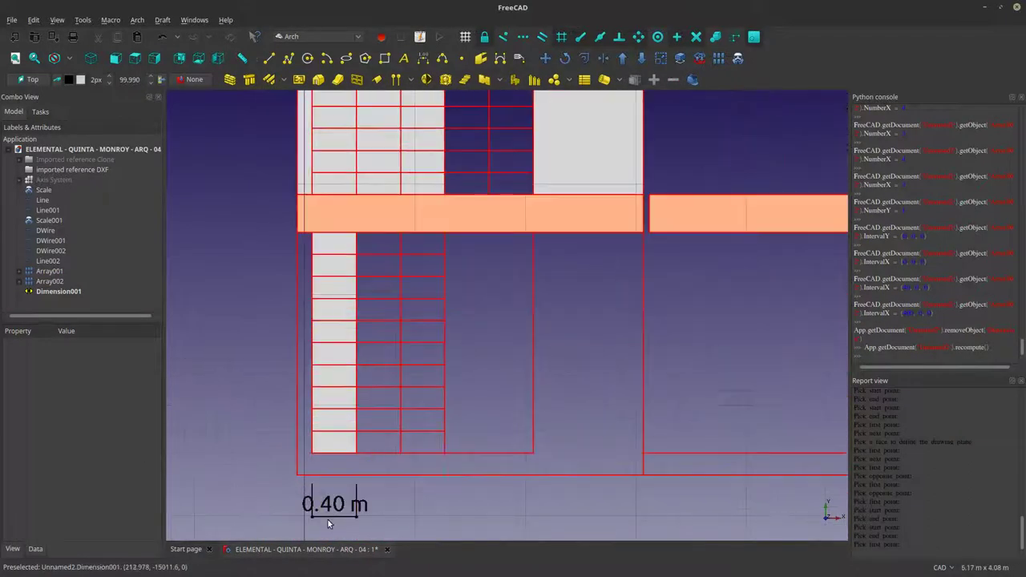
left_click(328, 518)
key("Delete")
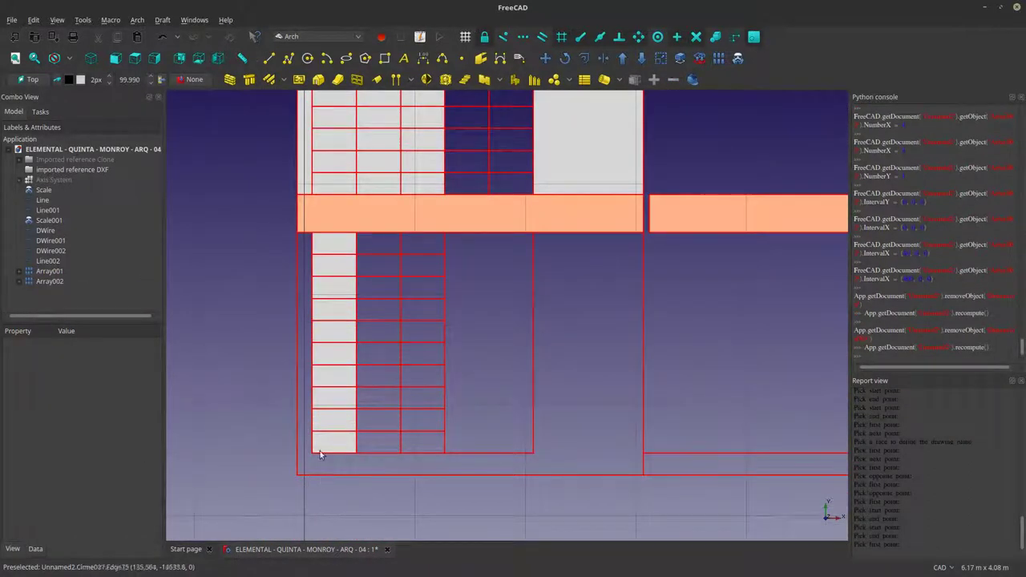
Create Array003 from the Array001 tread array with Draft Array.
scroll(335, 357, "down", 2)
left_click(337, 369)
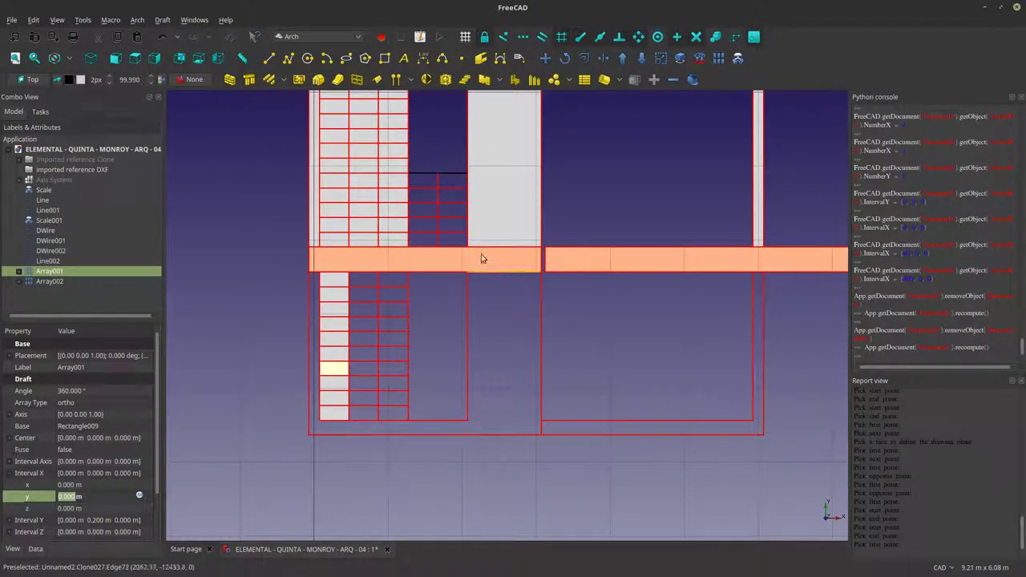
left_click(717, 58)
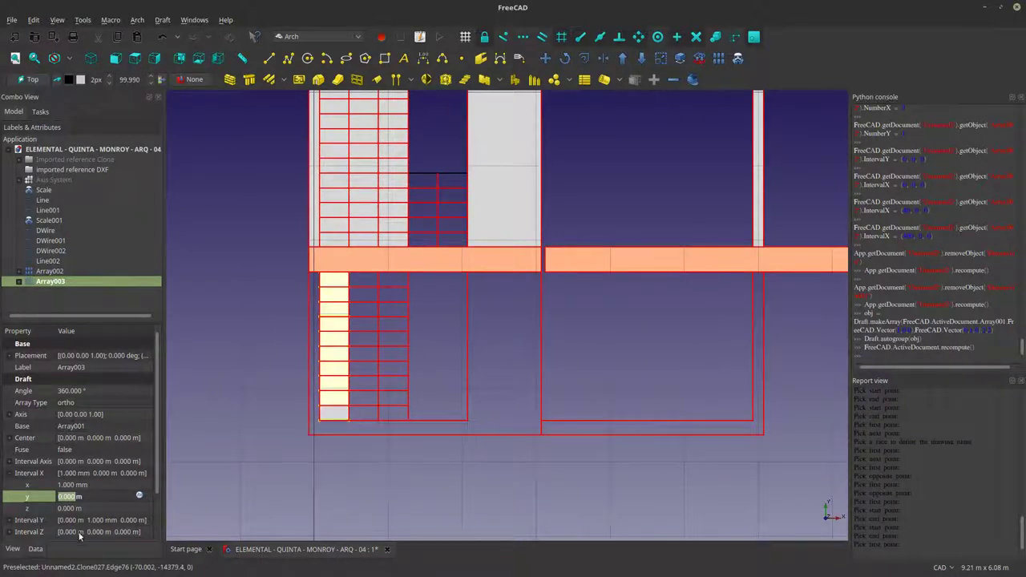
Give Array003 a 0.400 m Interval X spacing and 3 columns.
triple_click(107, 502)
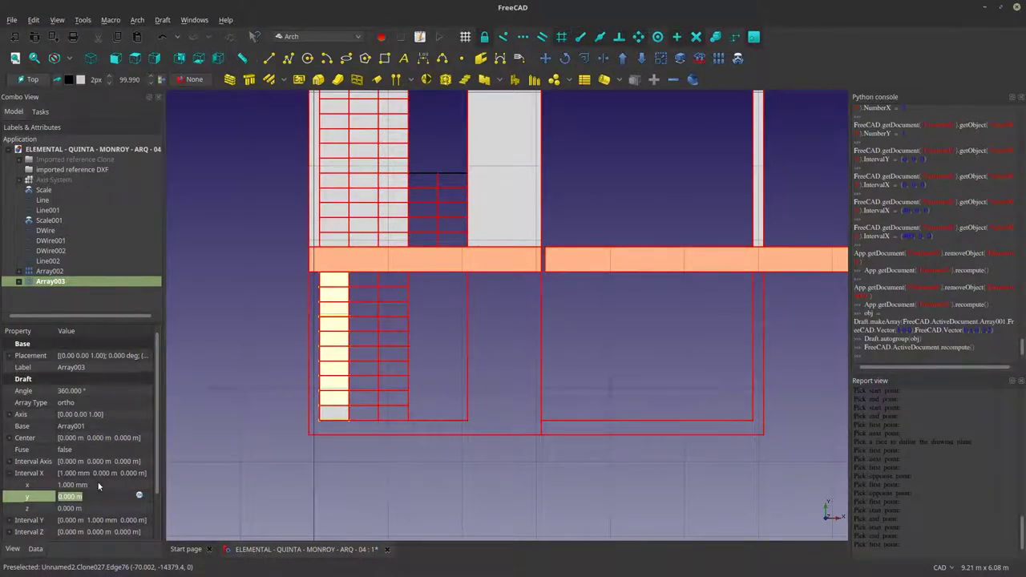
left_click(94, 485)
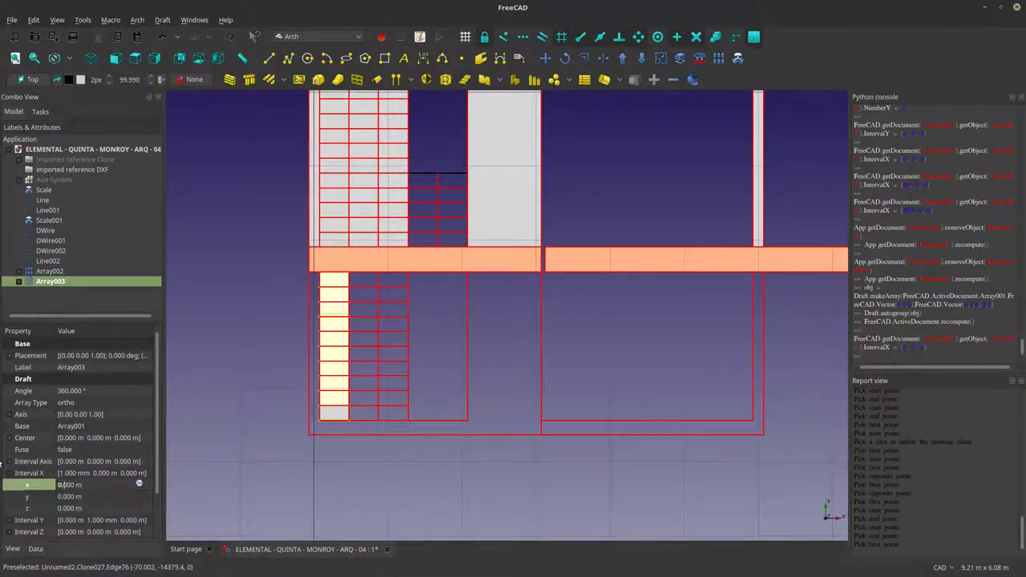
type("2")
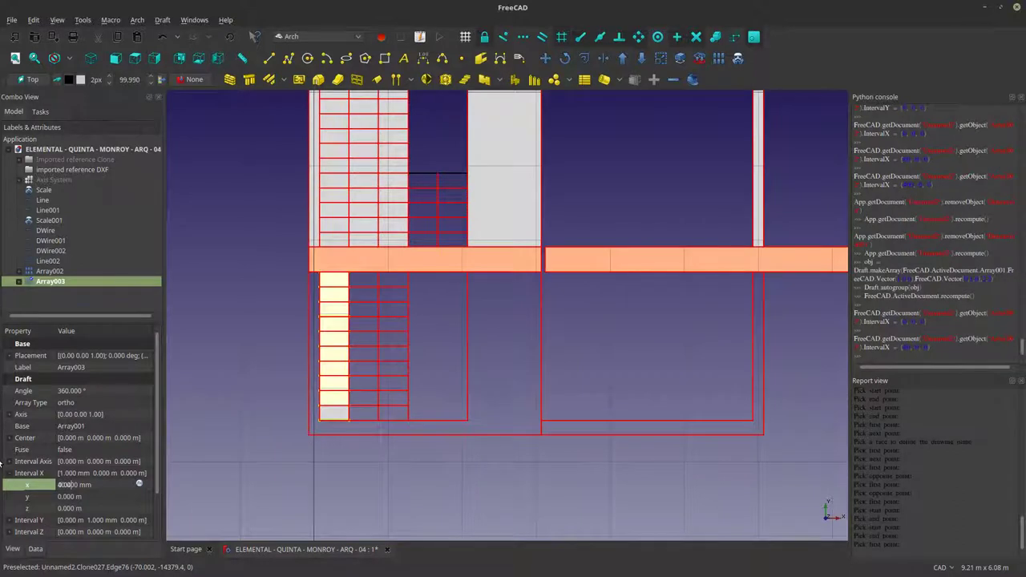
type("40")
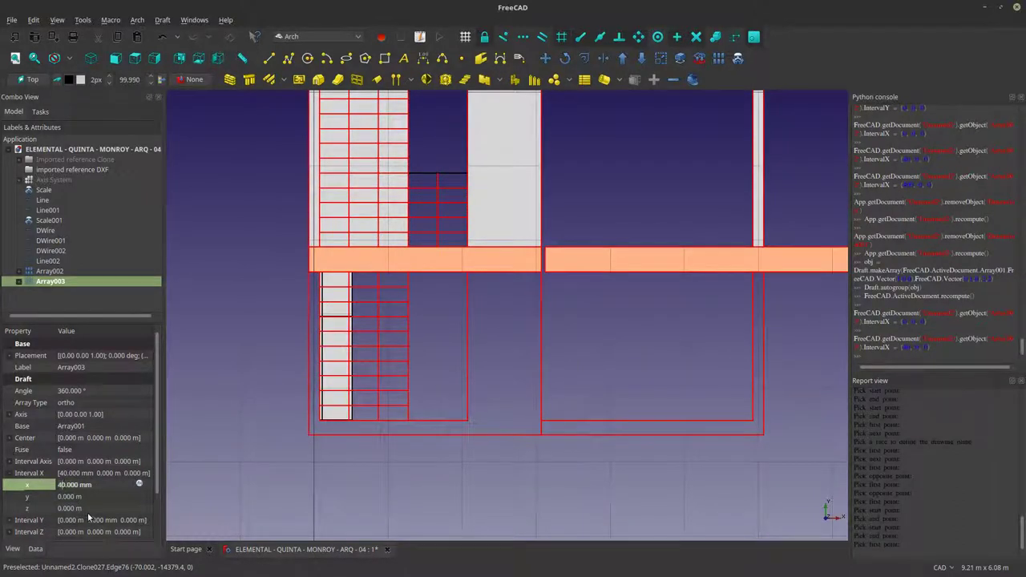
type("0")
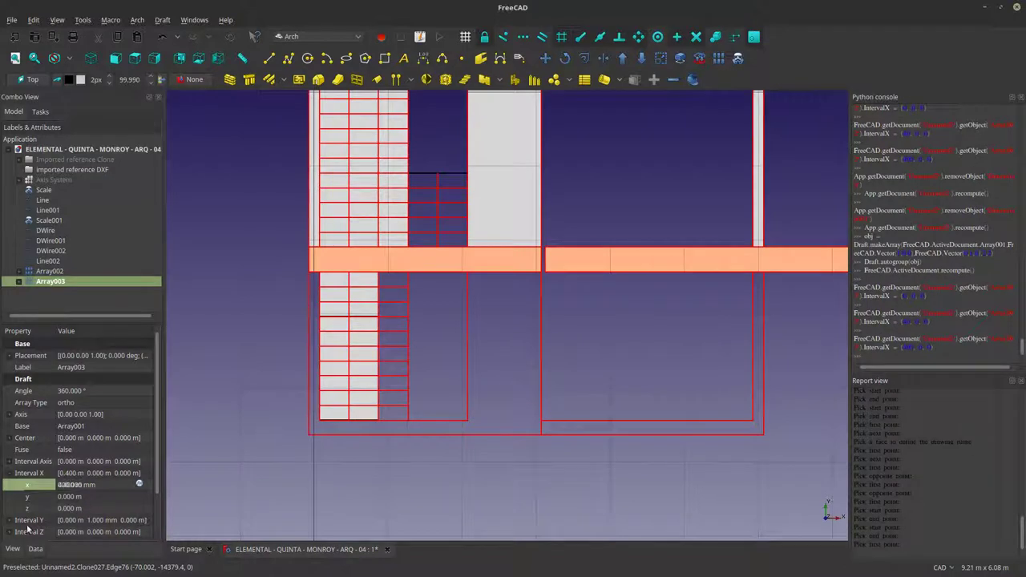
left_click(10, 474)
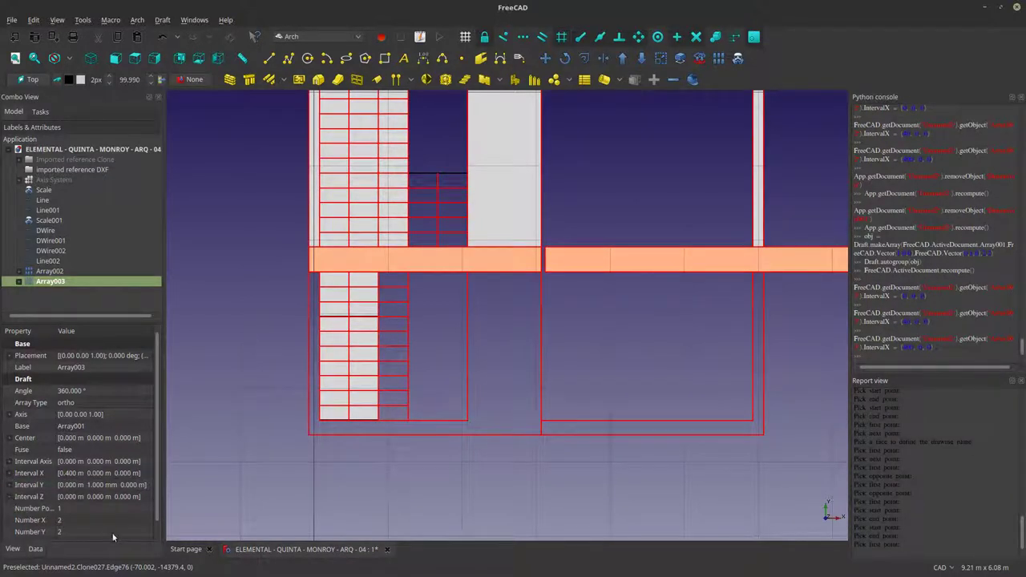
left_click(93, 520)
type("3")
left_click(86, 533)
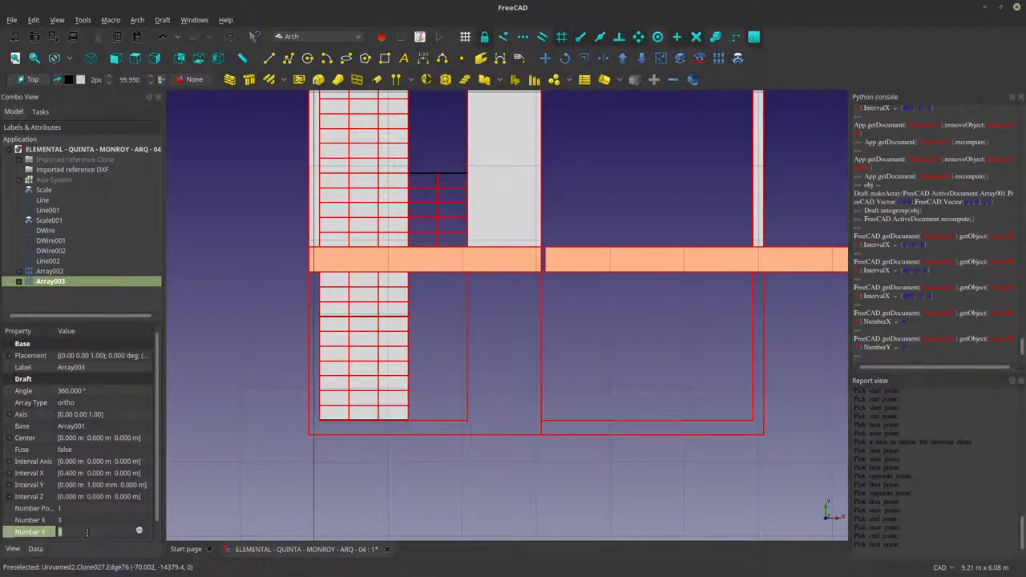
Select Array003 and Array002 together in the tree.
left_click(282, 448)
scroll(282, 448, "down", 4)
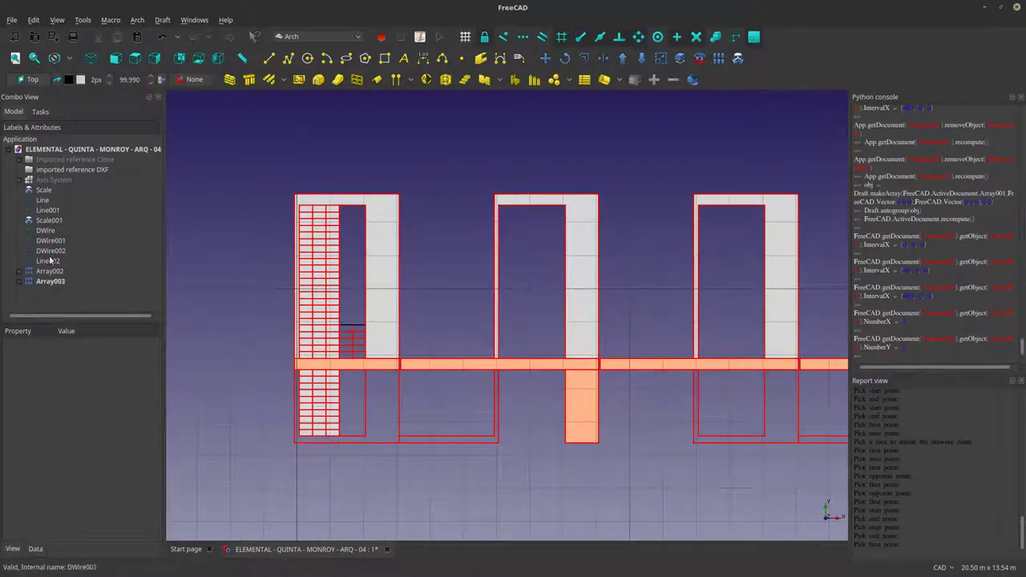
left_click(50, 281)
left_click(50, 271, "ctrl")
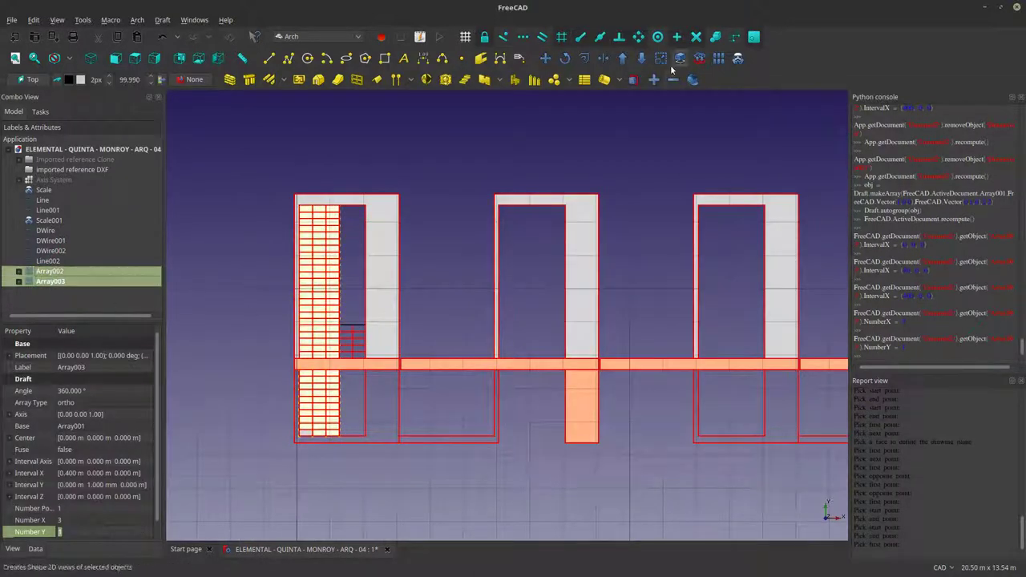
Clone Array003 and Array002 and move the clones to the next core's stair.
left_click(738, 61)
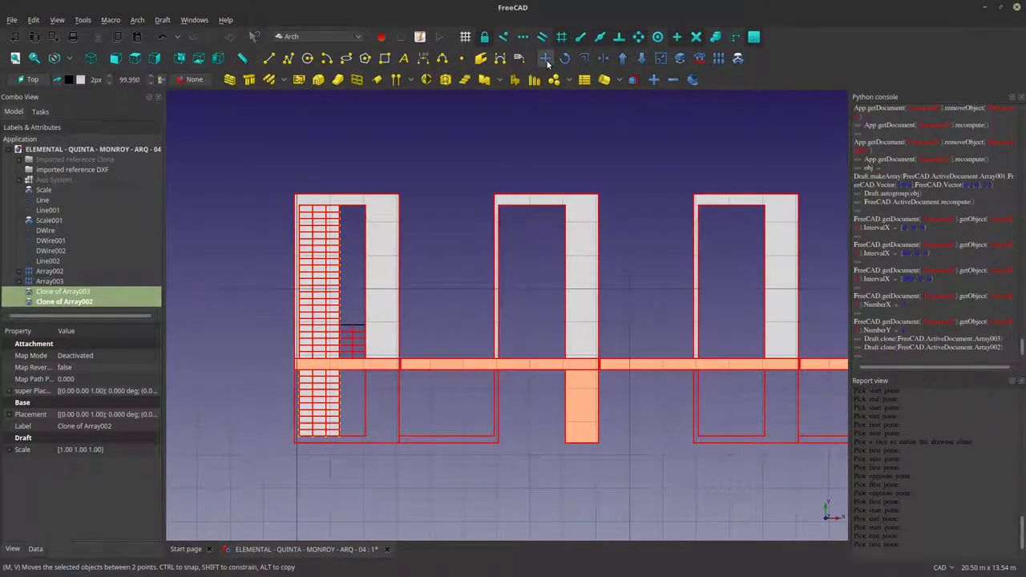
left_click(547, 64)
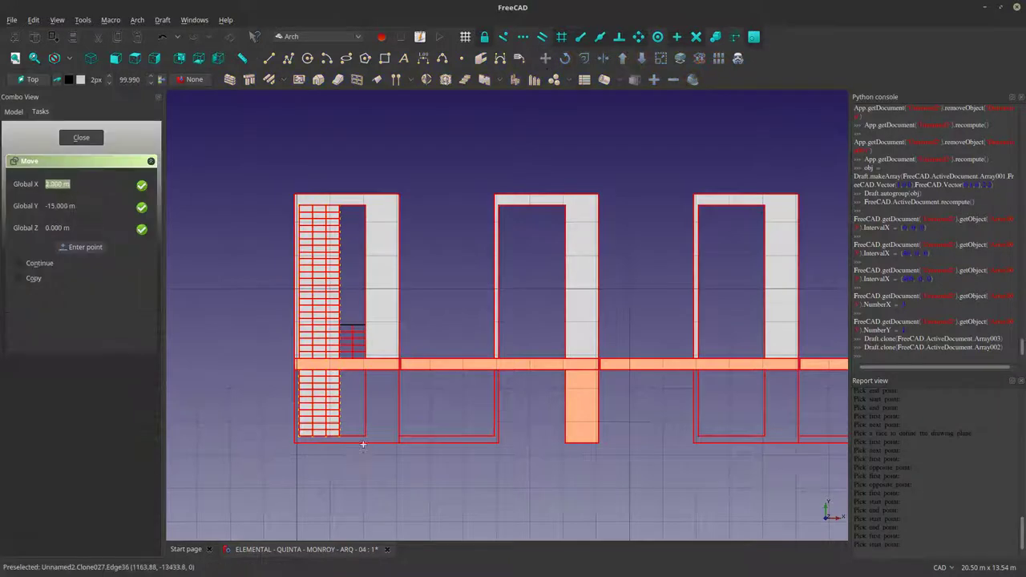
scroll(361, 425, "up", 2)
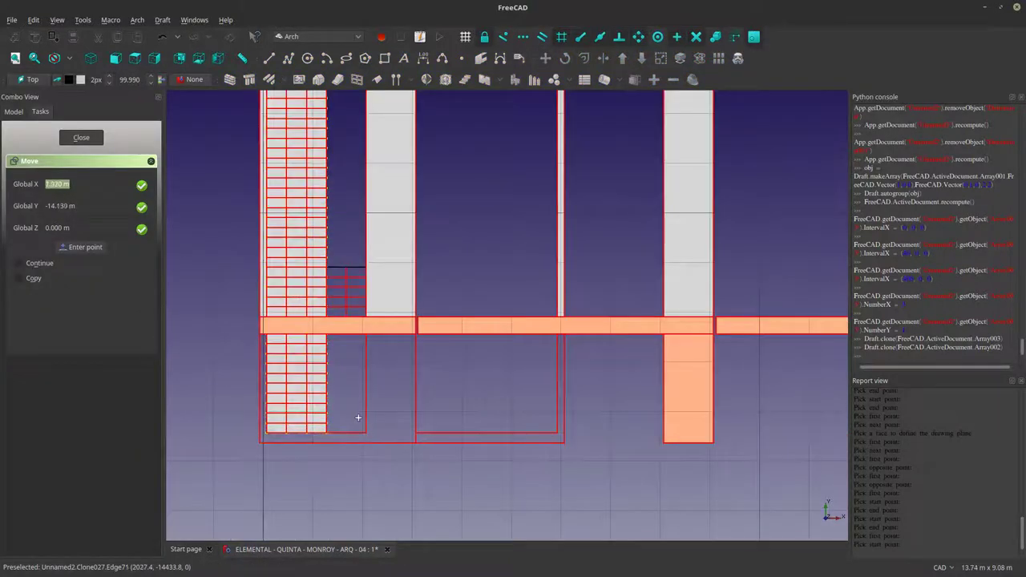
scroll(261, 435, "up", 4)
left_click(261, 435)
scroll(260, 433, "down", 5)
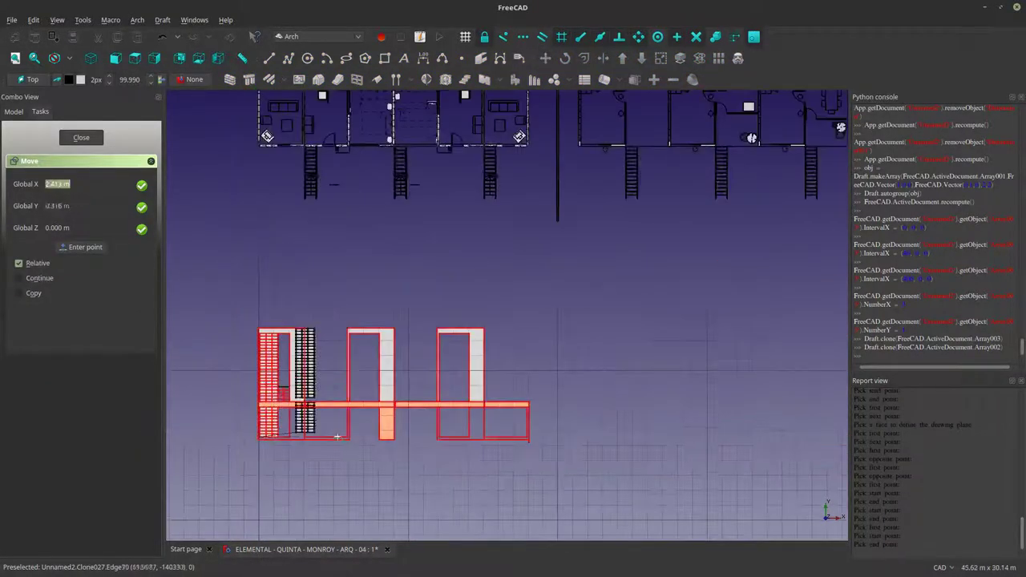
scroll(351, 438, "up", 4)
scroll(353, 436, "up", 3)
scroll(356, 439, "down", 4)
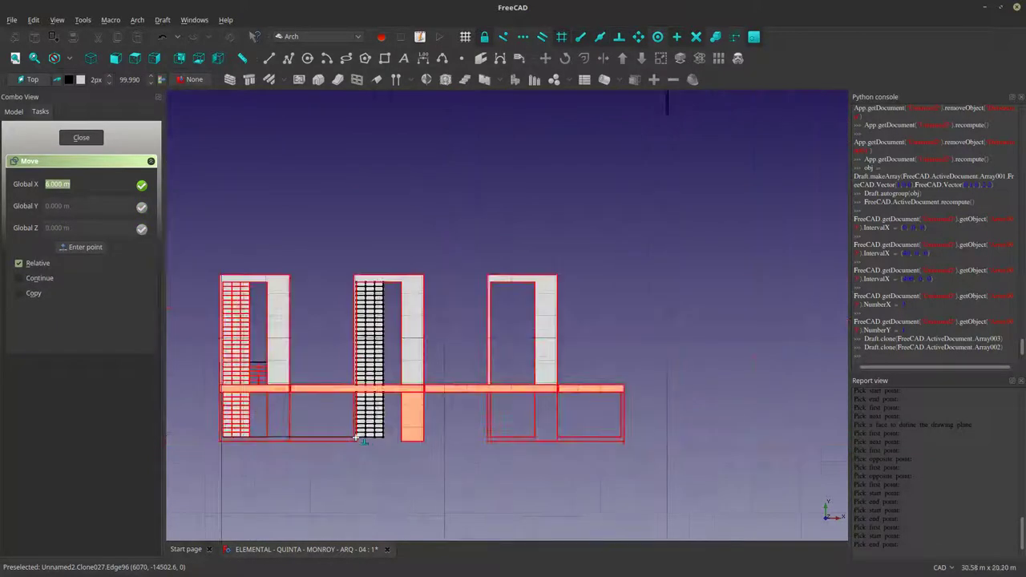
scroll(355, 438, "up", 4)
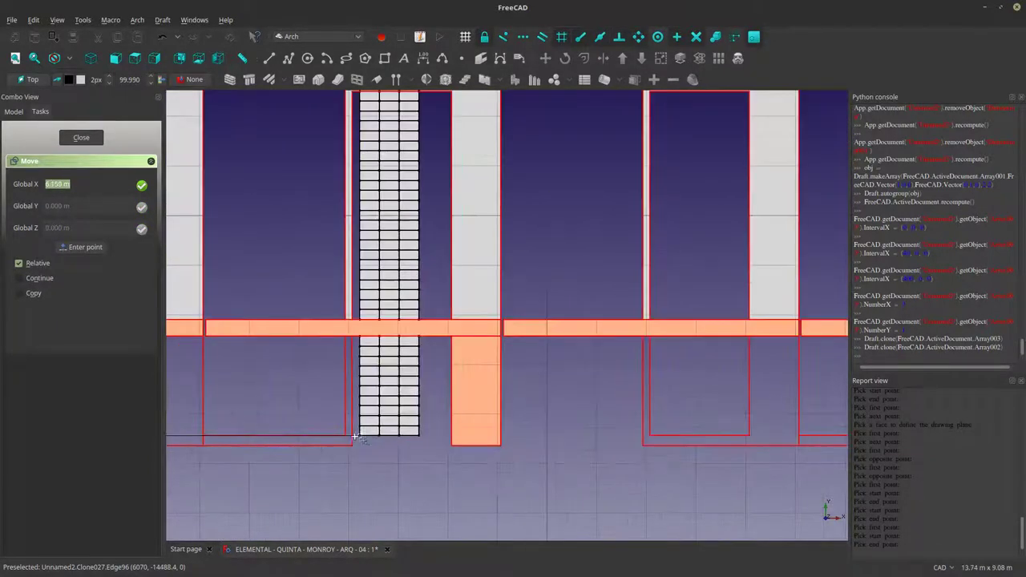
scroll(351, 438, "up", 4)
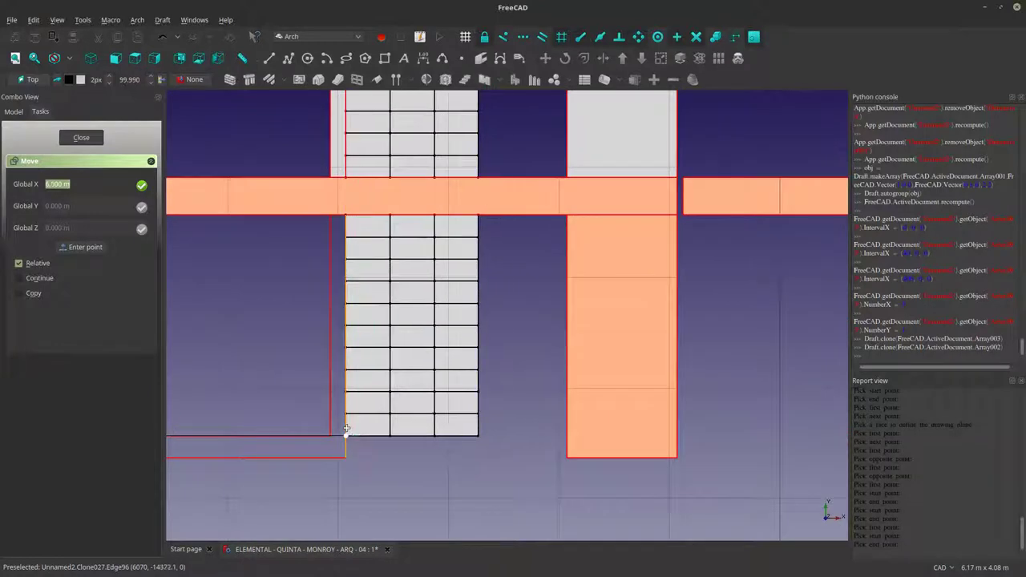
left_click(346, 430)
scroll(351, 481, "down", 5)
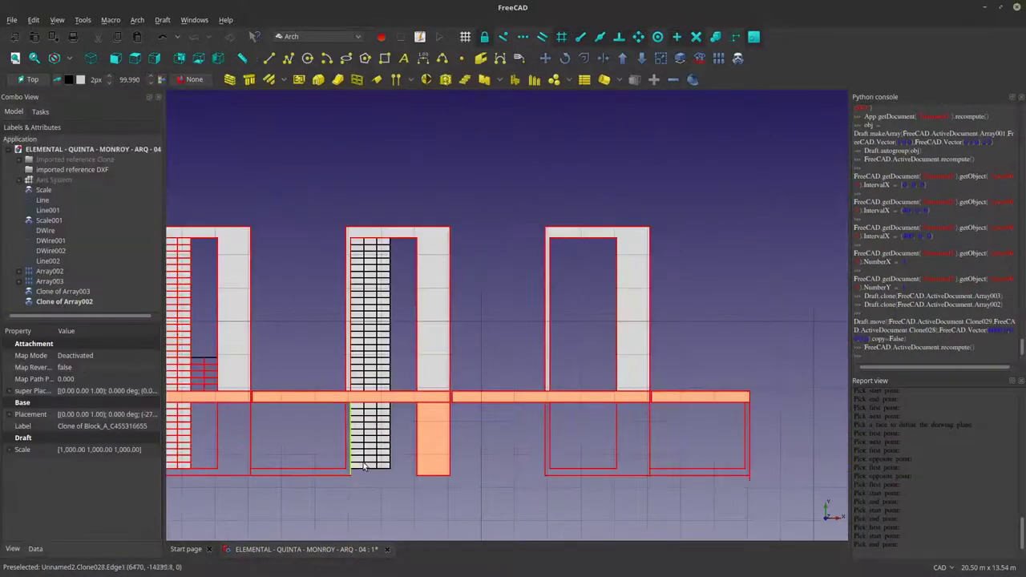
scroll(332, 463, "down", 2)
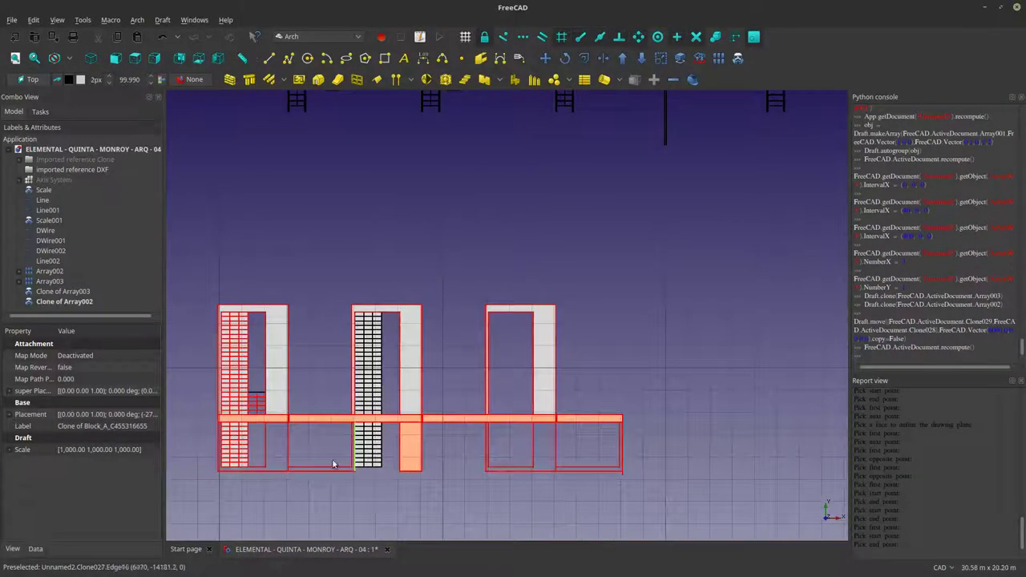
Clone both arrays again and move those clones to the right-hand core corner.
left_click(56, 281)
left_click(50, 271, "ctrl")
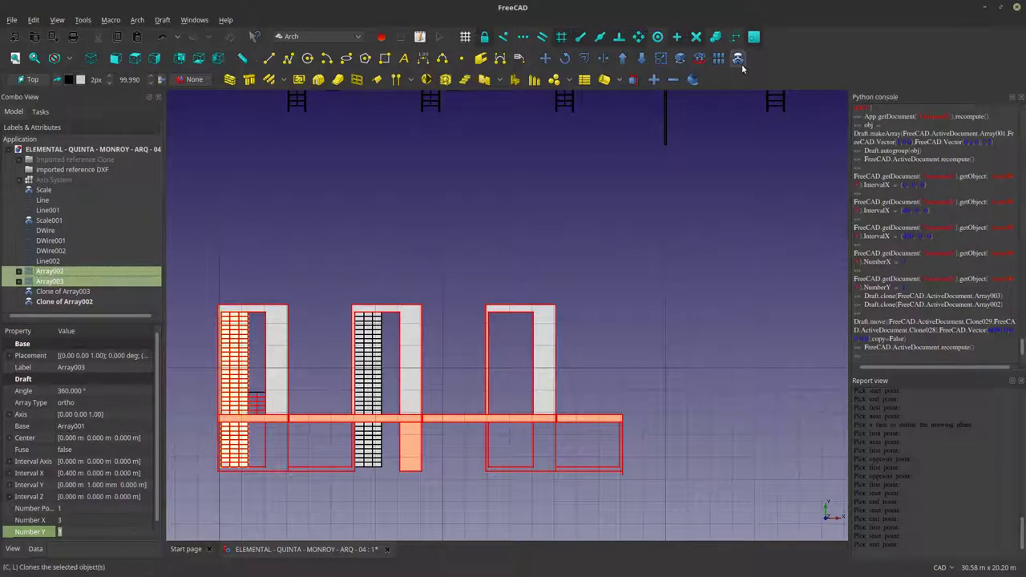
left_click(743, 59)
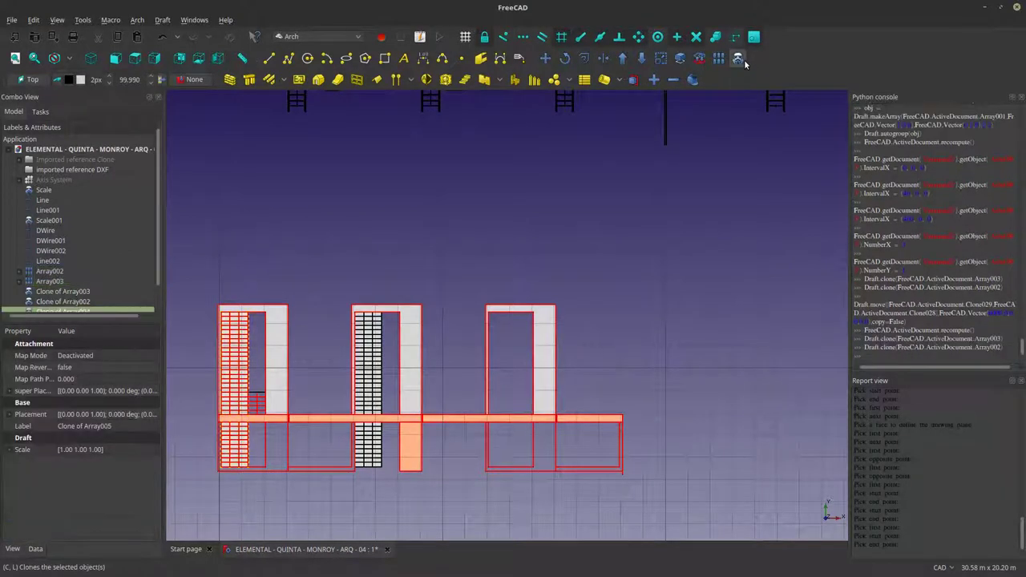
left_click(545, 57)
scroll(207, 462, "up", 10)
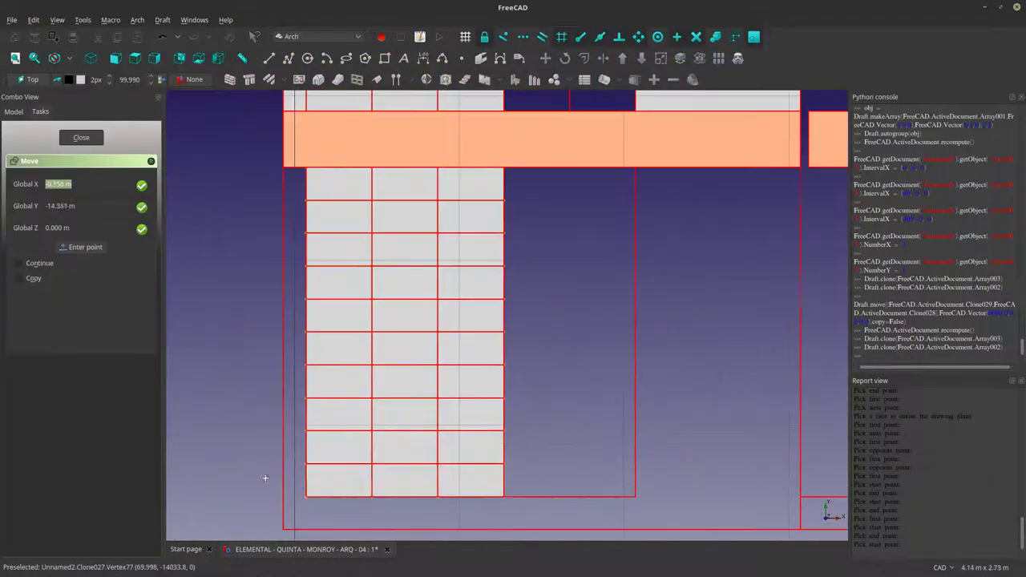
left_click(307, 491)
scroll(307, 492, "down", 5)
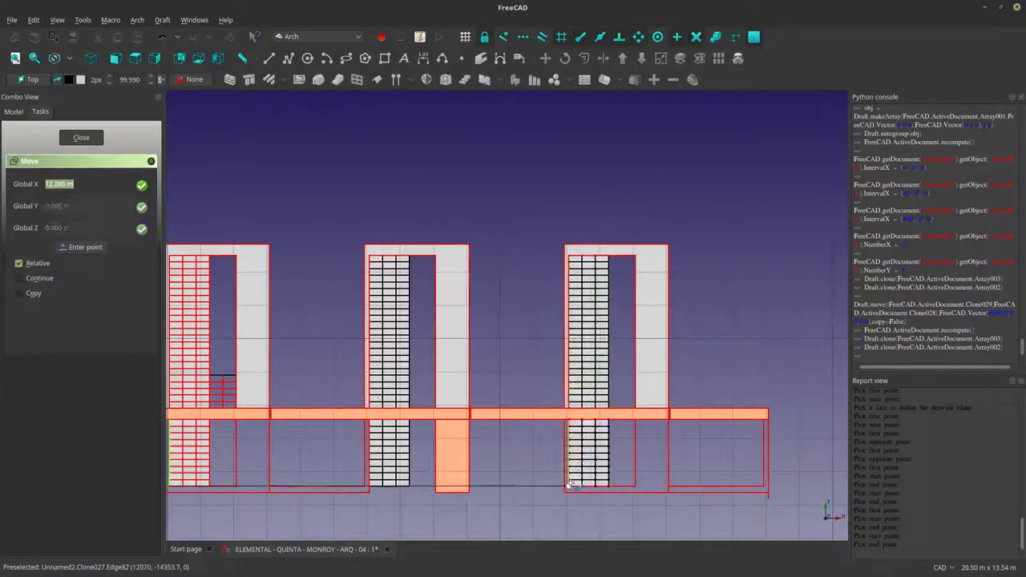
left_click(569, 484)
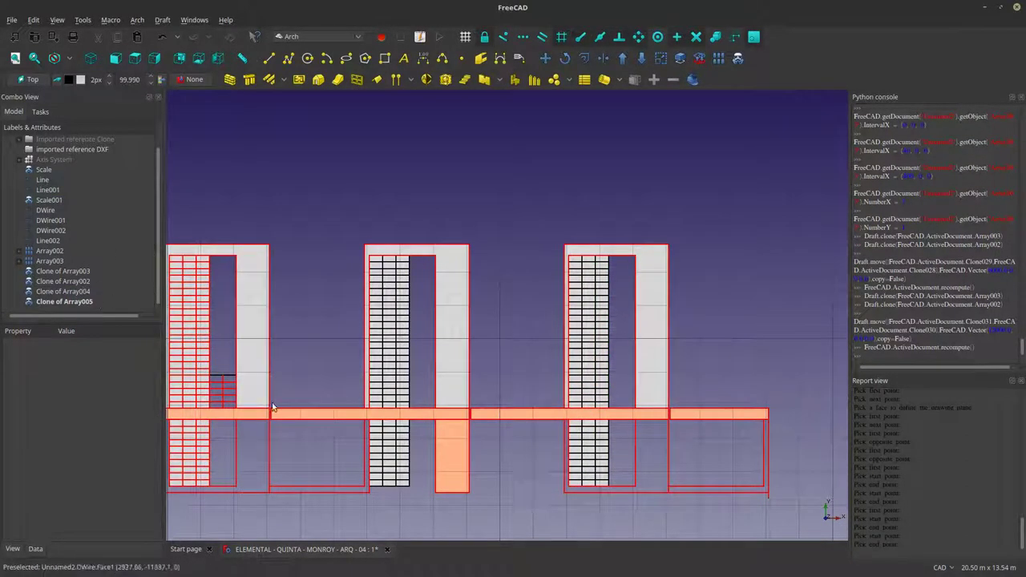
Temporarily hide and re-show a stair clone in the left core, then clear the selection.
left_click(315, 492)
key("space")
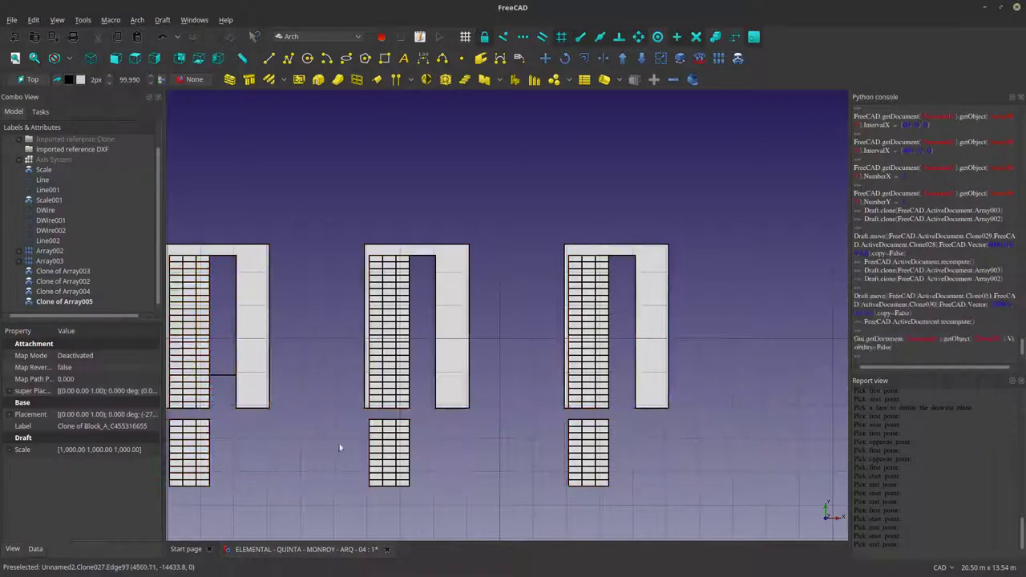
scroll(373, 451, "down", 2)
scroll(373, 451, "down", 2)
scroll(378, 433, "up", 5)
key("space")
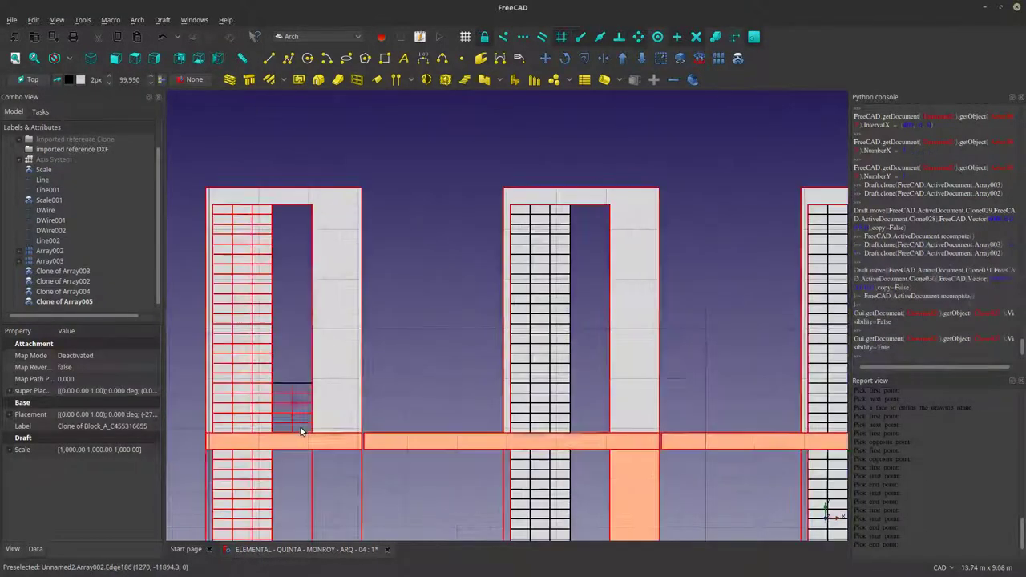
left_click(426, 363)
scroll(289, 377, "up", 5)
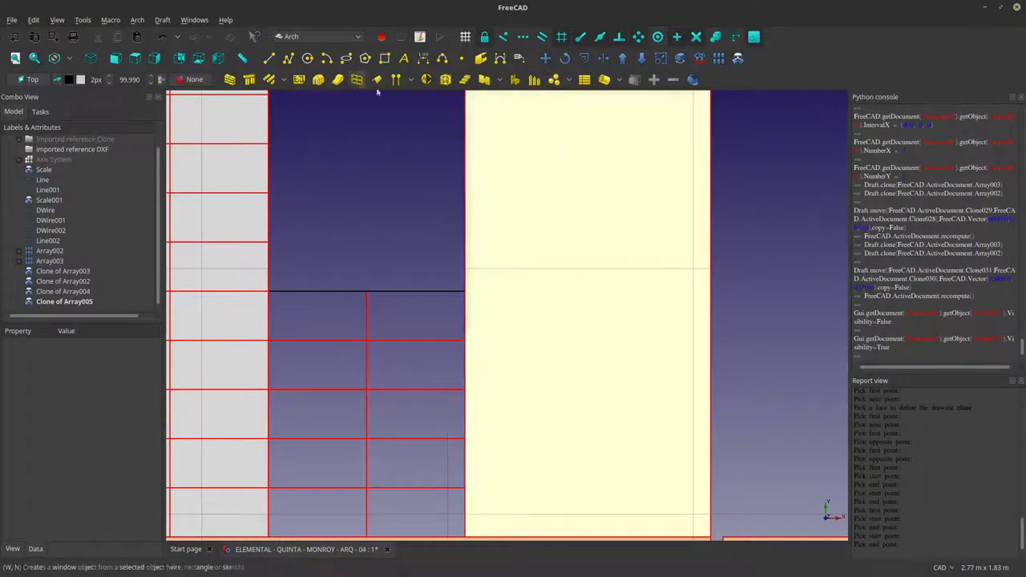
scroll(481, 135, "down", 2)
scroll(481, 134, "down", 2)
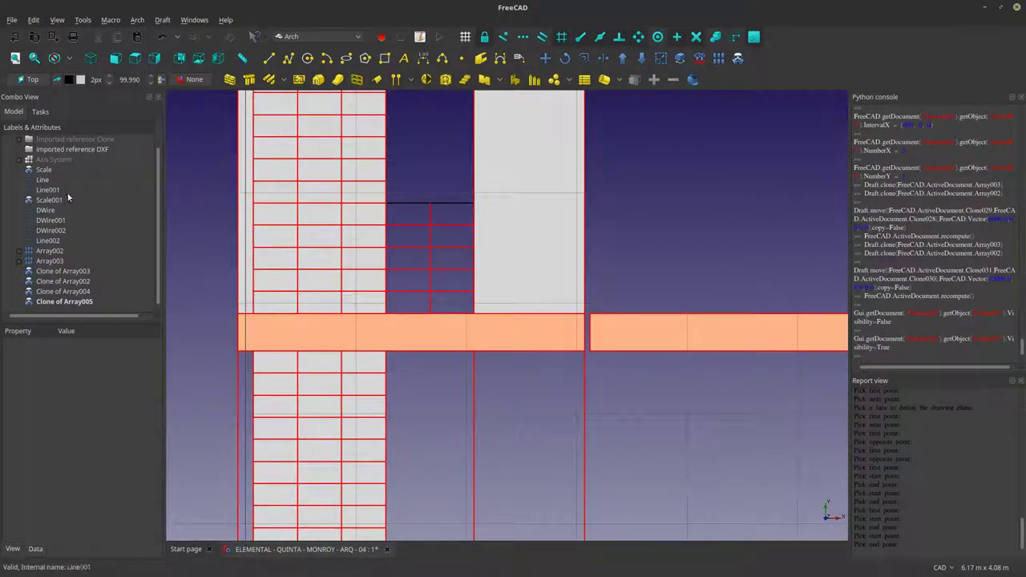
Inspect Array002's branch and select its base Rectangle008, cancelling an unintended move.
left_click(19, 261)
left_click(19, 262)
left_click(19, 251)
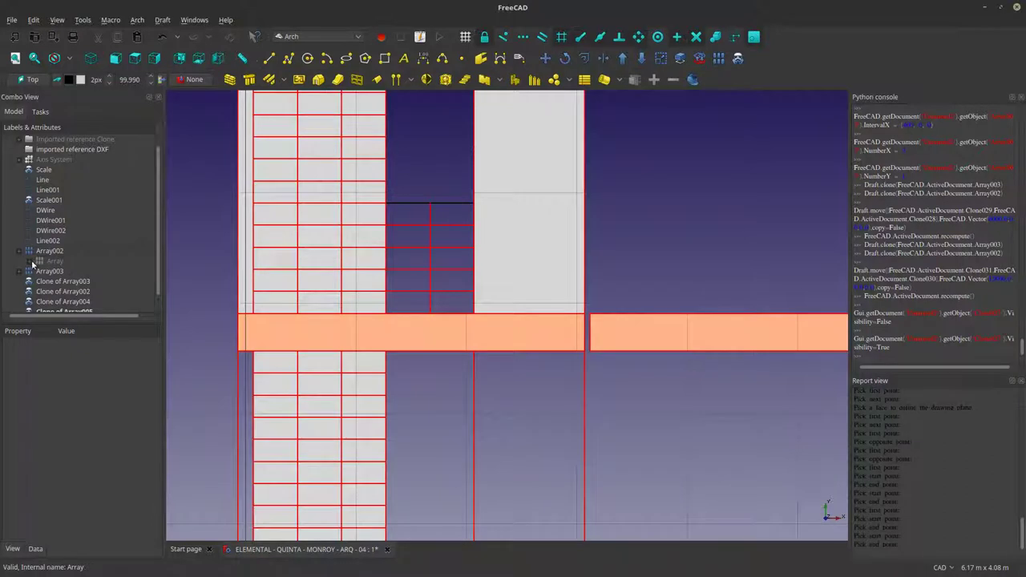
left_click(31, 262)
left_click(53, 272)
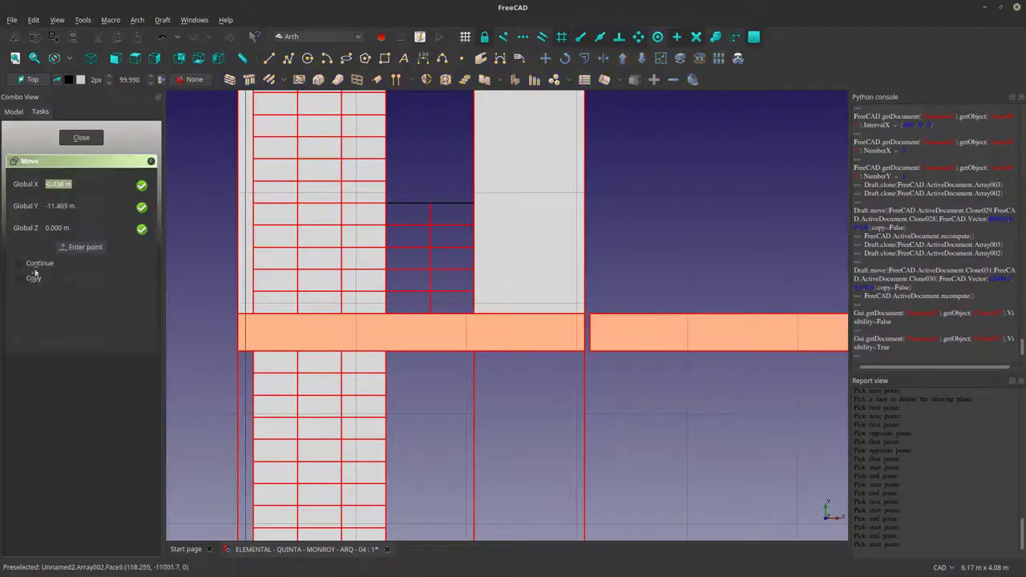
left_click(19, 278)
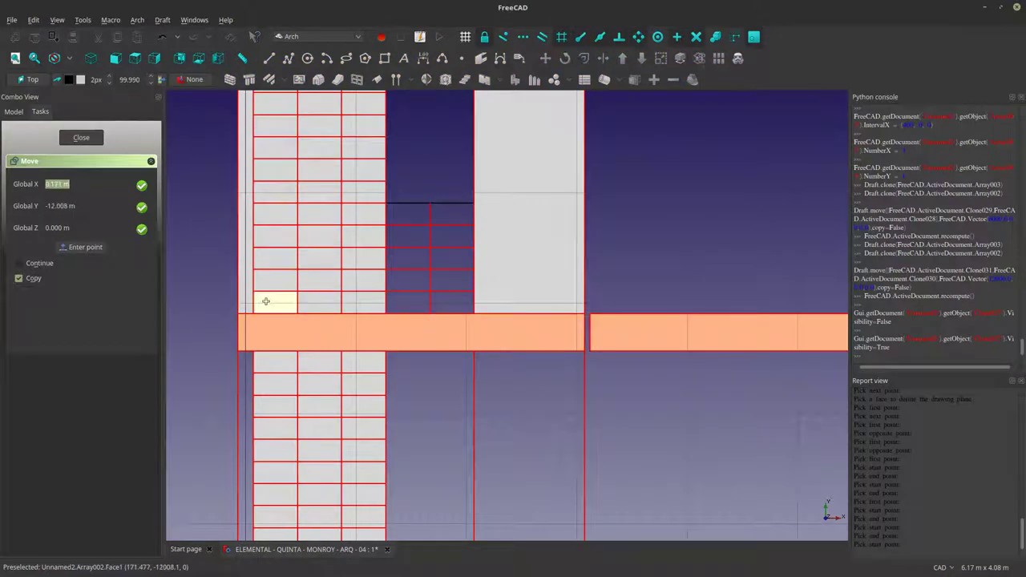
key("Escape")
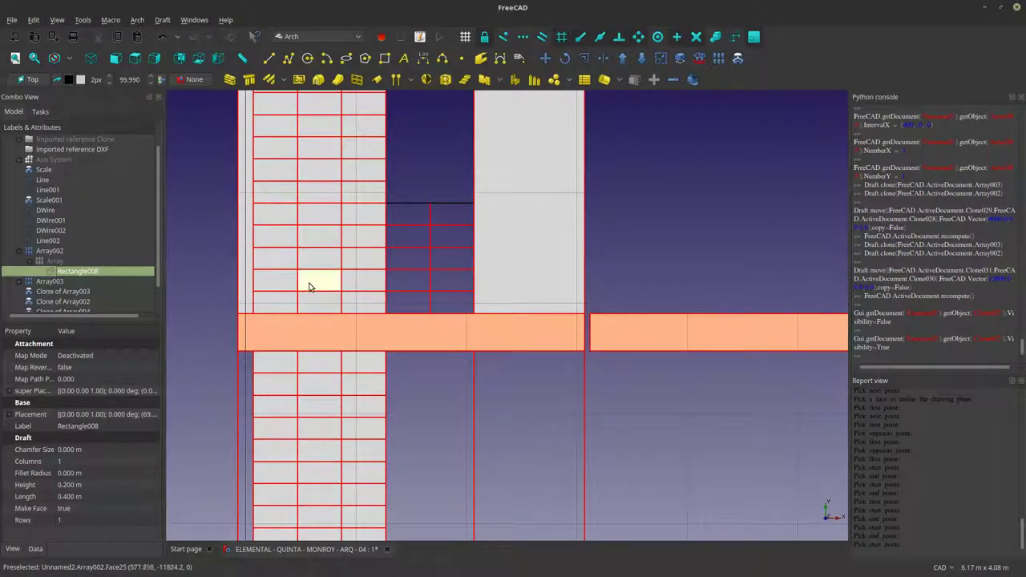
scroll(306, 284, "down", 4)
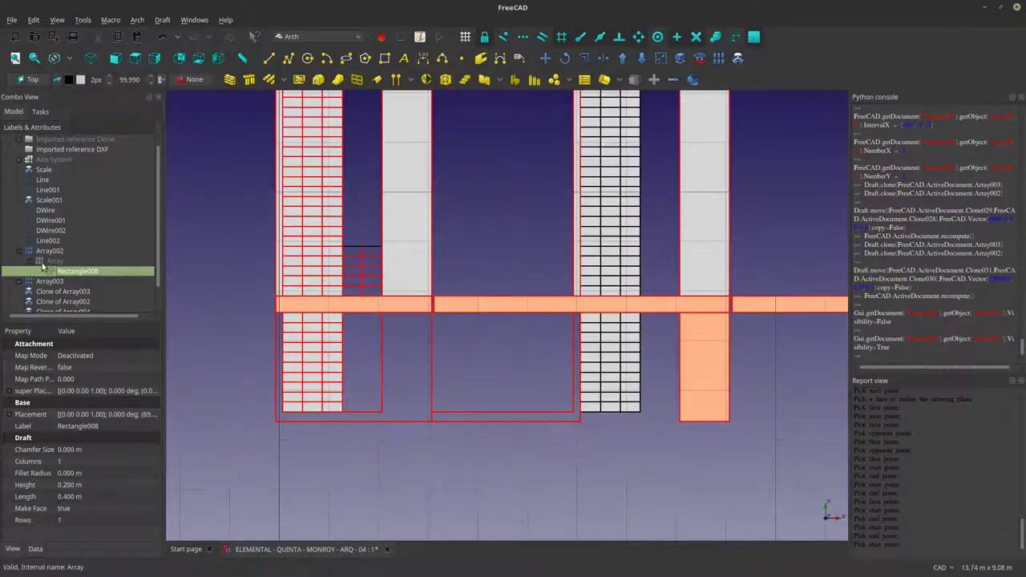
Collapse Array002, then hide Array003's base rectangle Rectangle009.
left_click(20, 251)
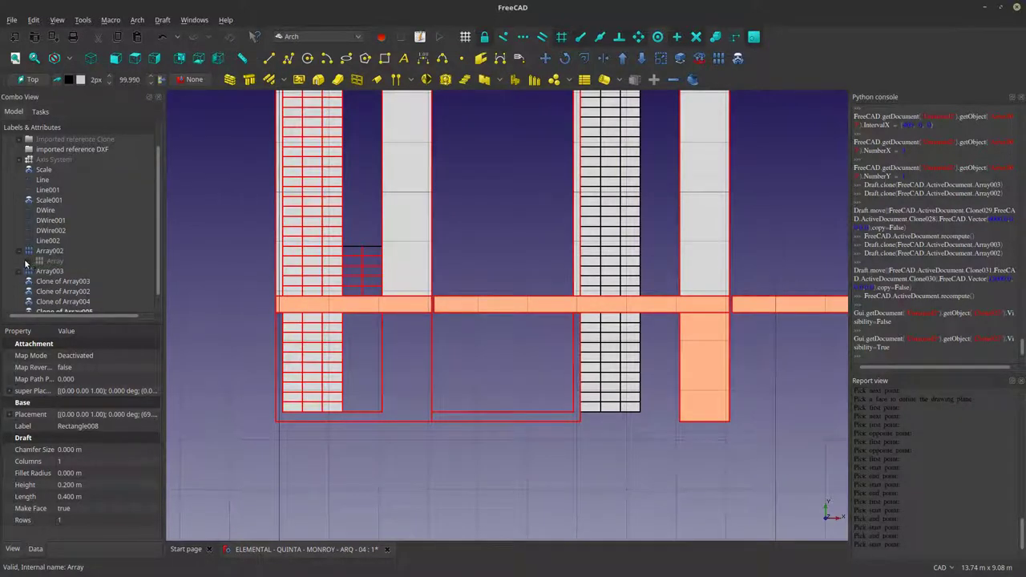
left_click(19, 261)
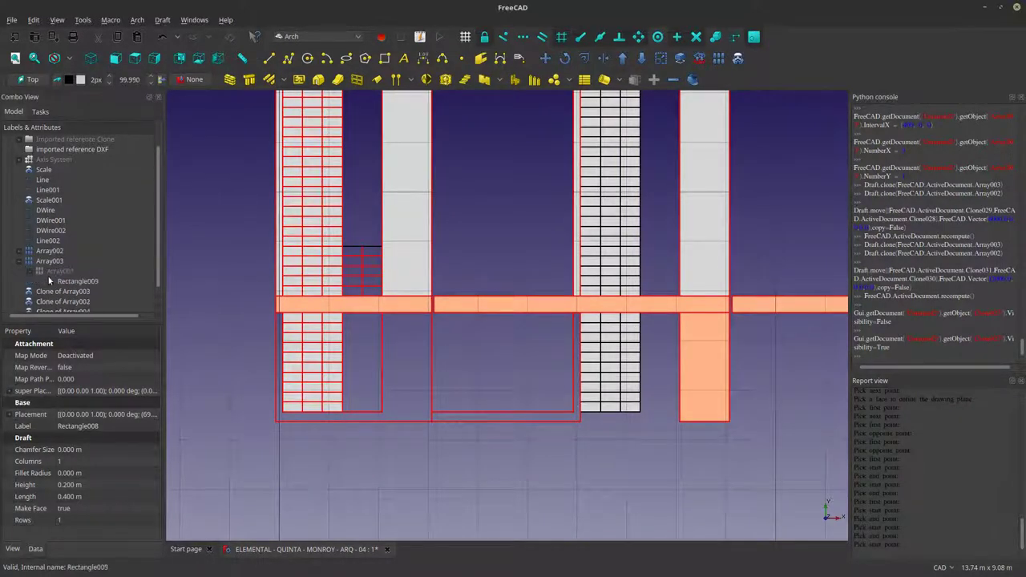
left_click(78, 281)
key("space")
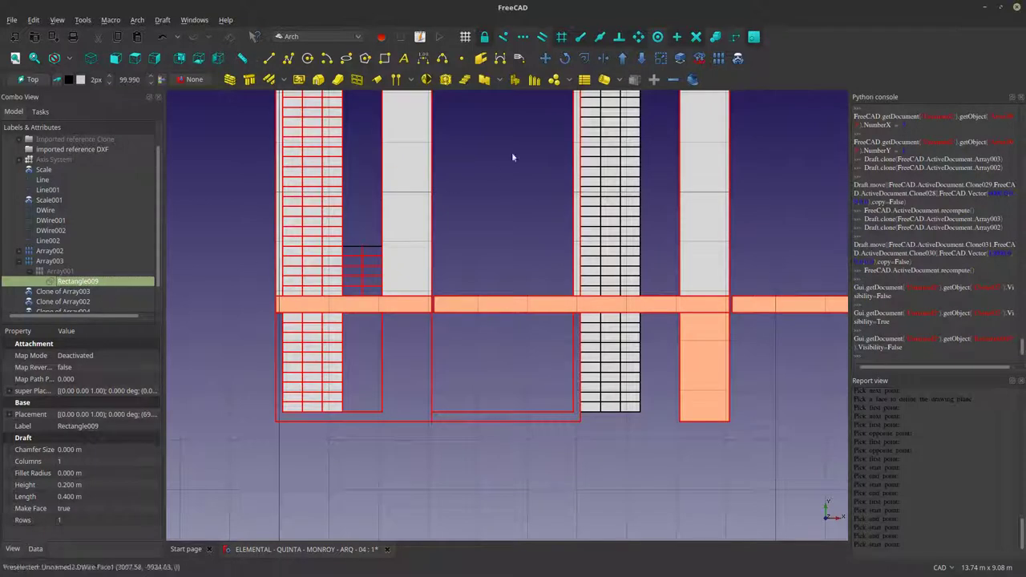
Copy Array003 with its dependencies and paste it as Array005.
left_click(49, 261)
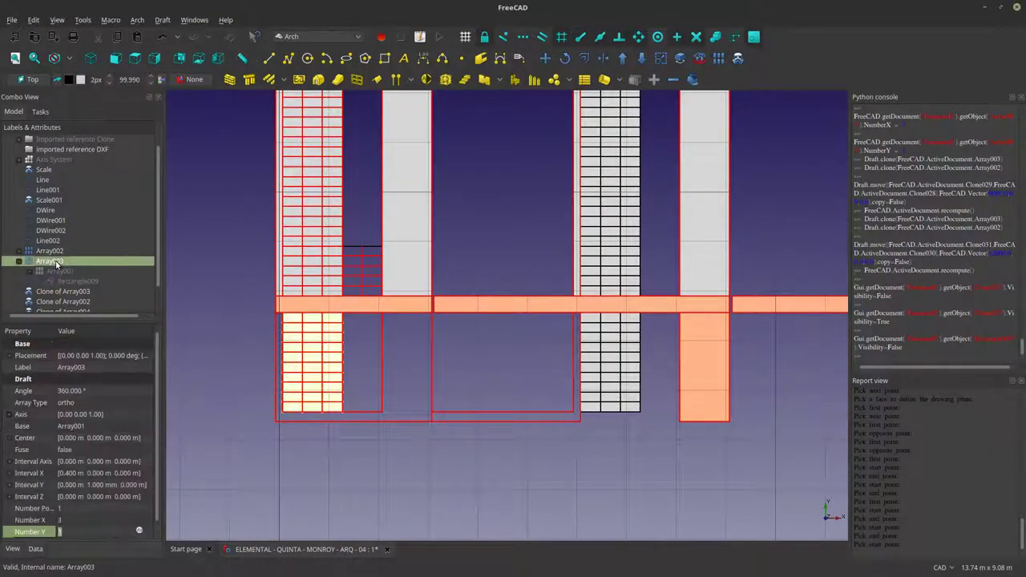
right_click(56, 263)
left_click(89, 403)
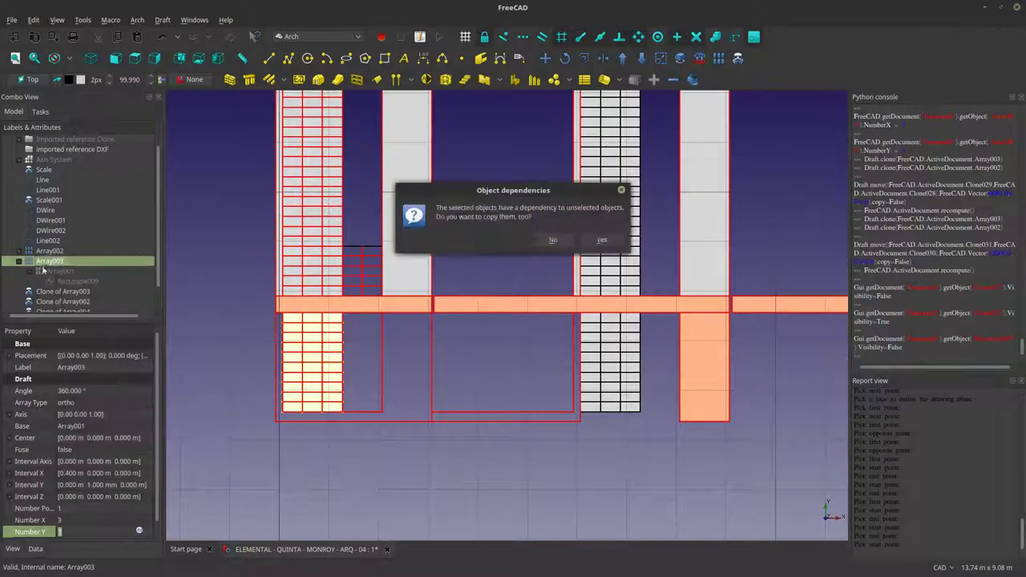
left_click(607, 231)
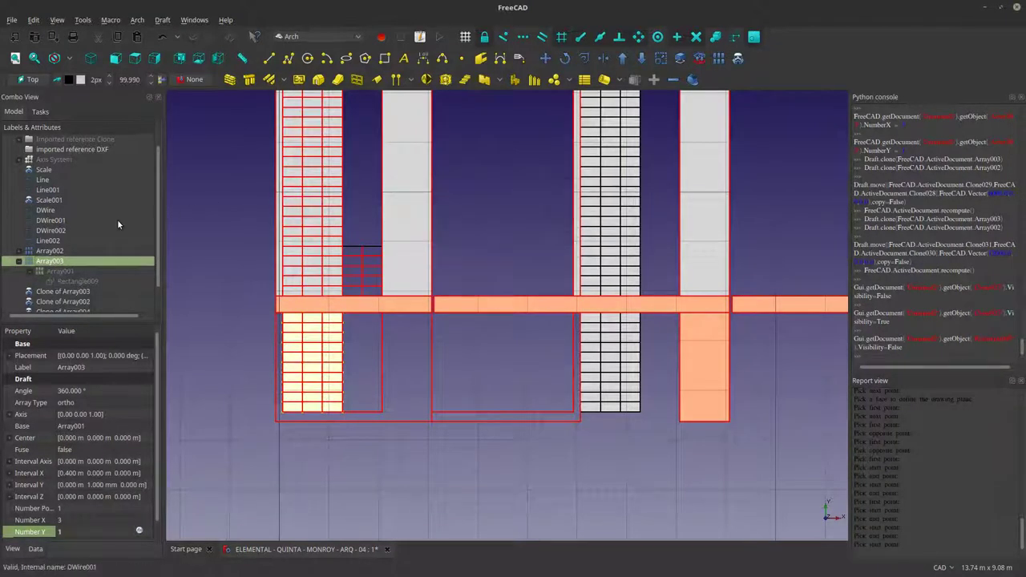
right_click(68, 265)
left_click(101, 417)
Move Rectangle010, without copying, from the slab corner up to the slab edge above the beam.
left_click(45, 303)
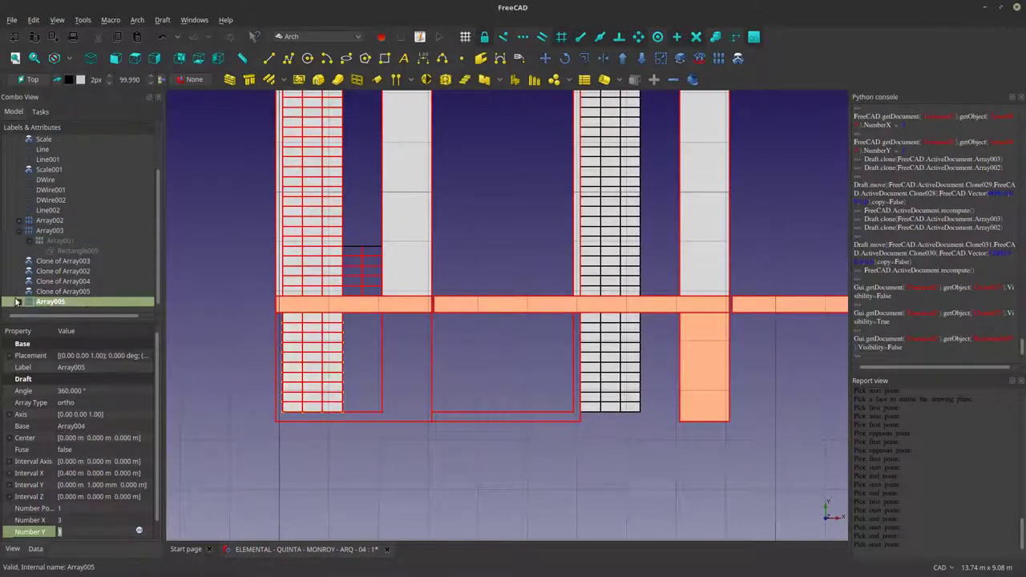
left_click(18, 302)
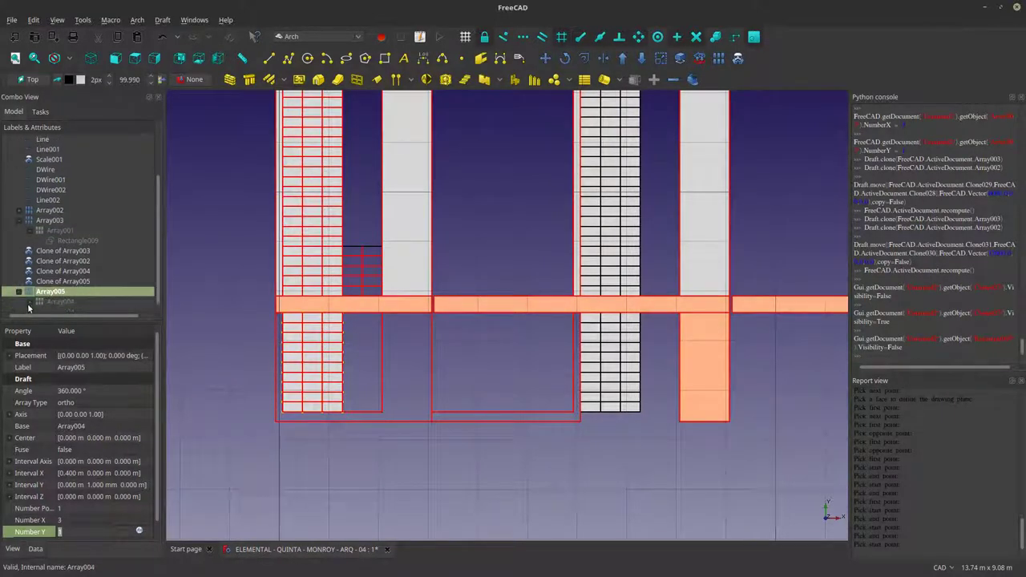
left_click(29, 301)
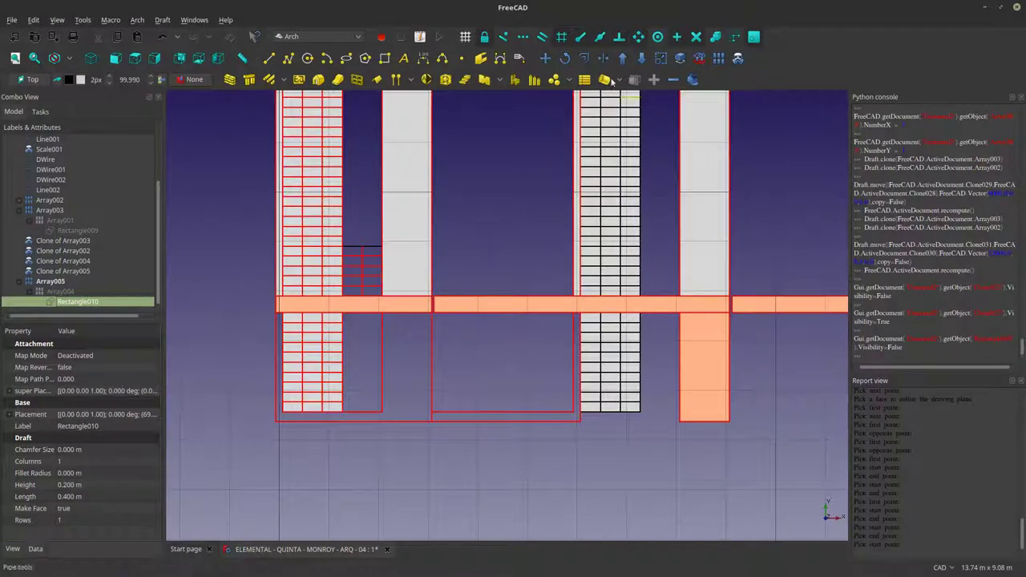
left_click(546, 58)
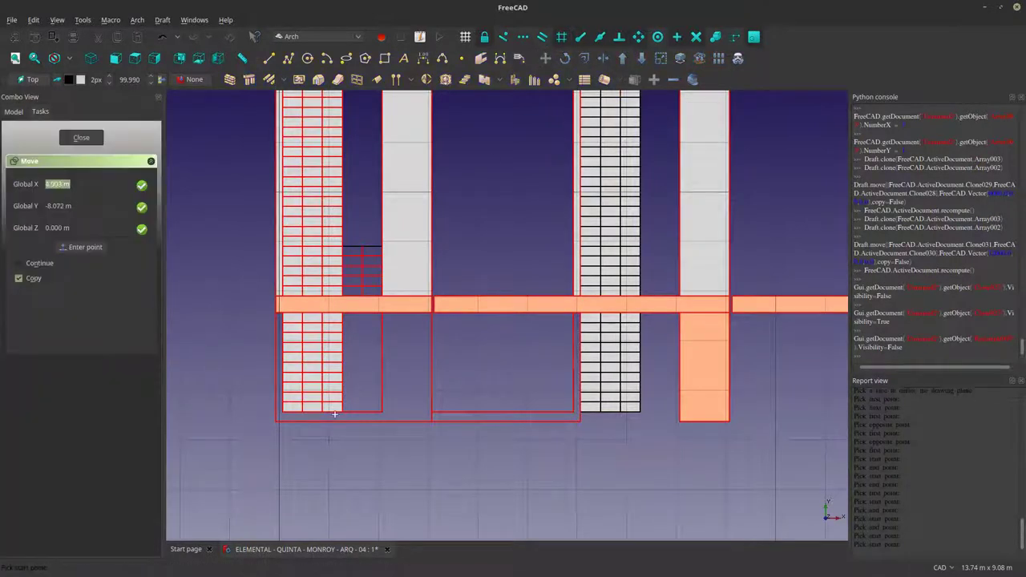
left_click(30, 282)
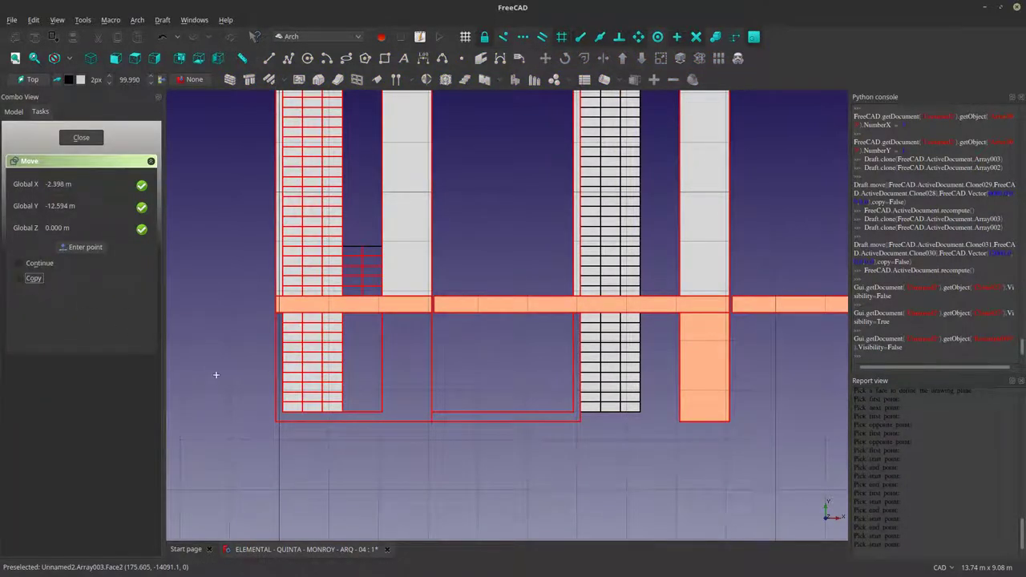
left_click(284, 413)
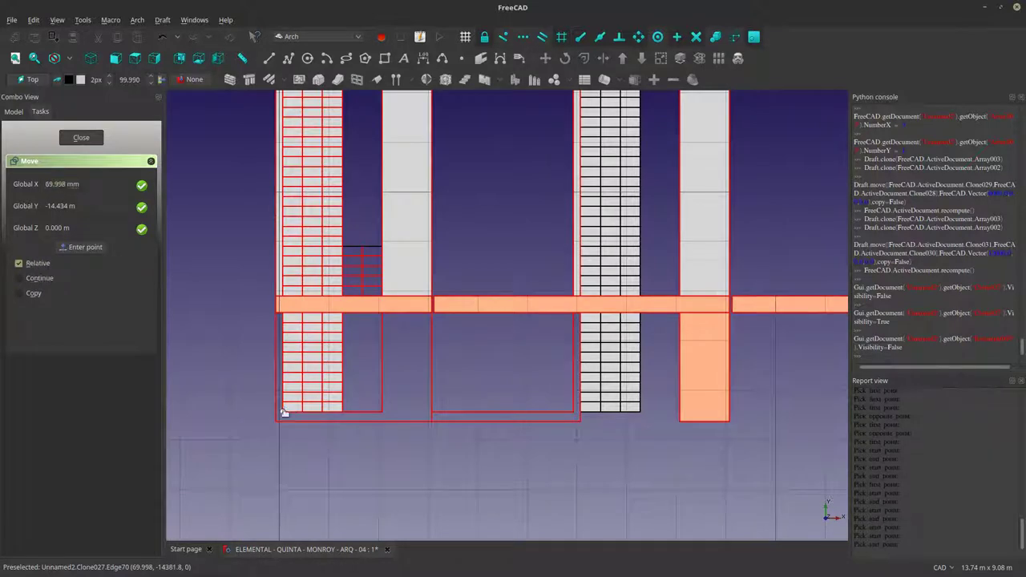
scroll(357, 293, "up", 4)
left_click(340, 302)
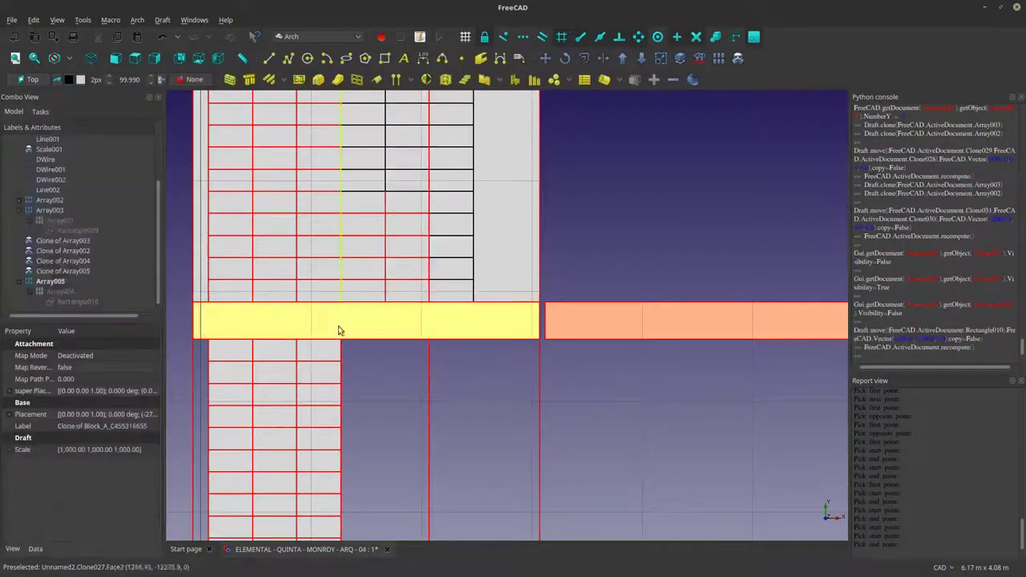
scroll(339, 328, "down", 5)
left_click(42, 293)
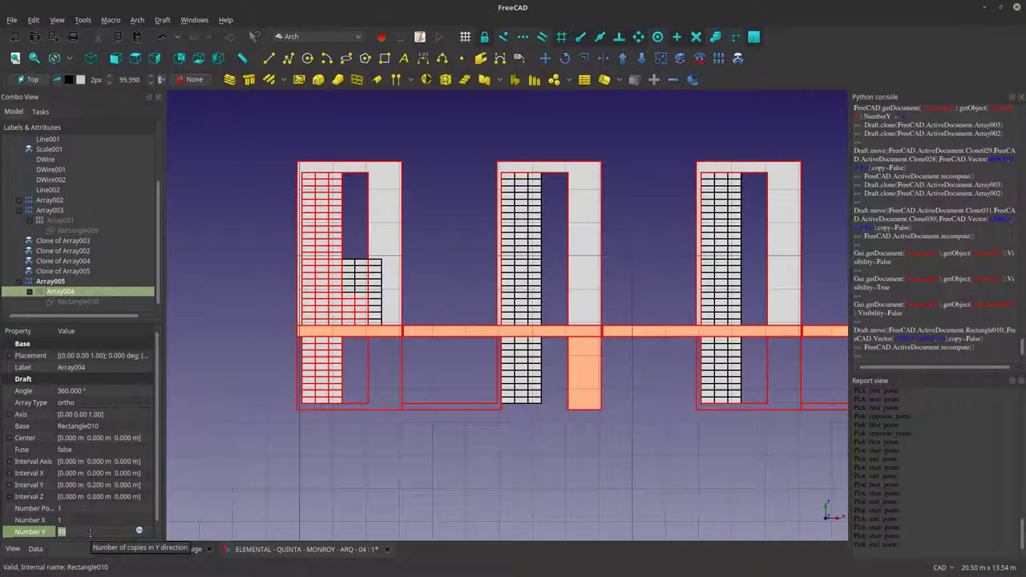
Set Array005's Number X to 2 in the Property panel.
type("5")
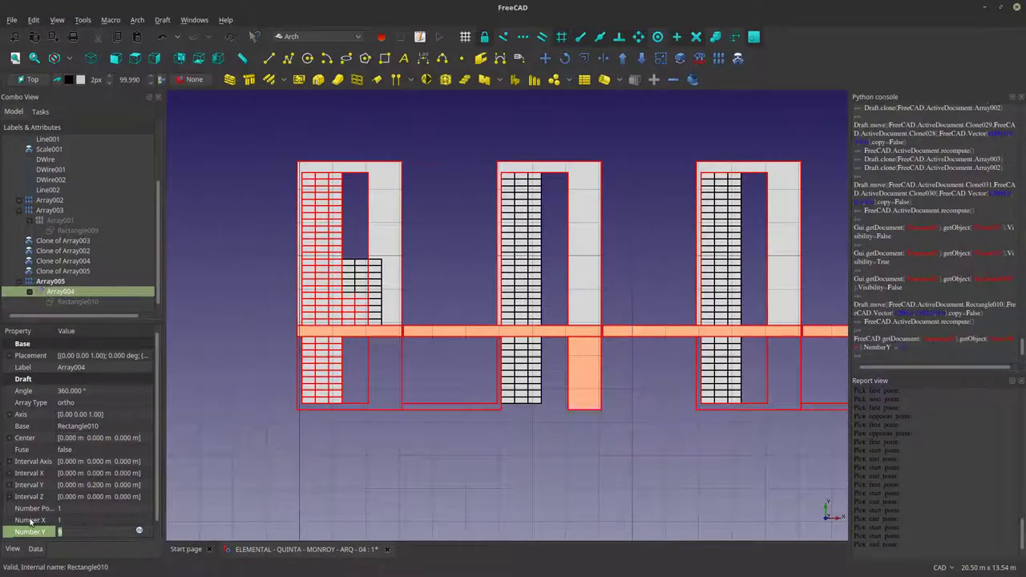
type("2")
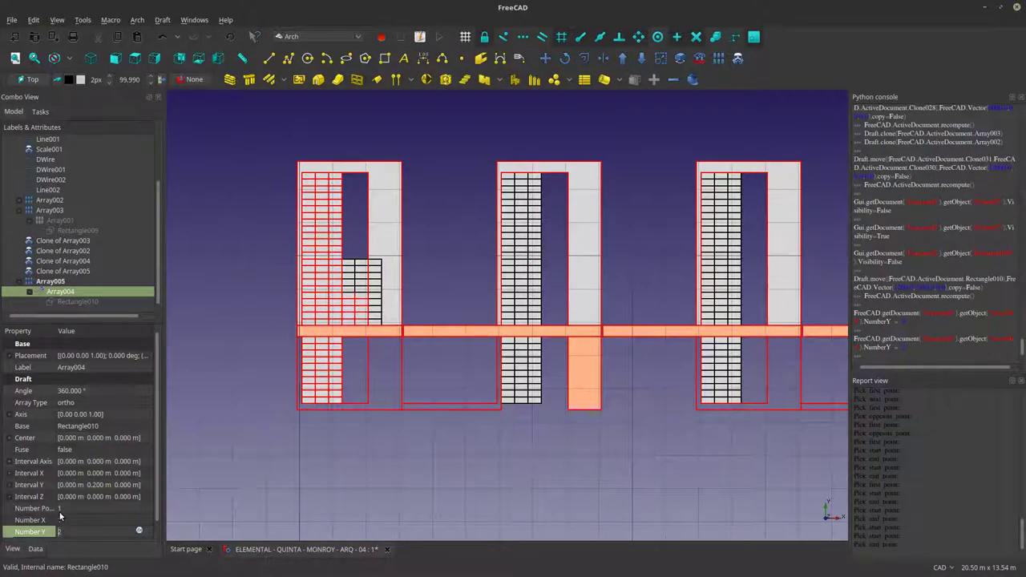
type("5")
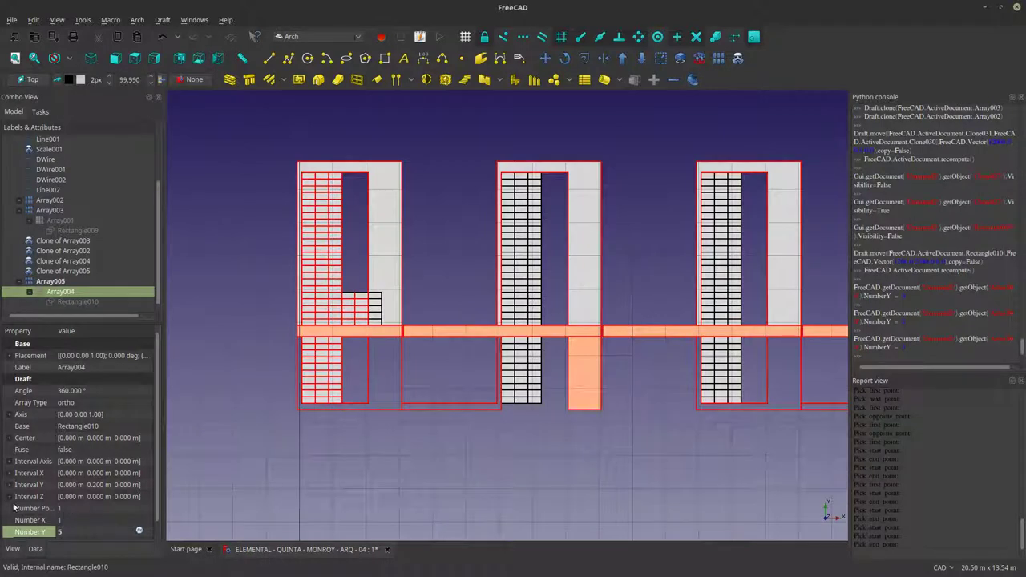
left_click(9, 497)
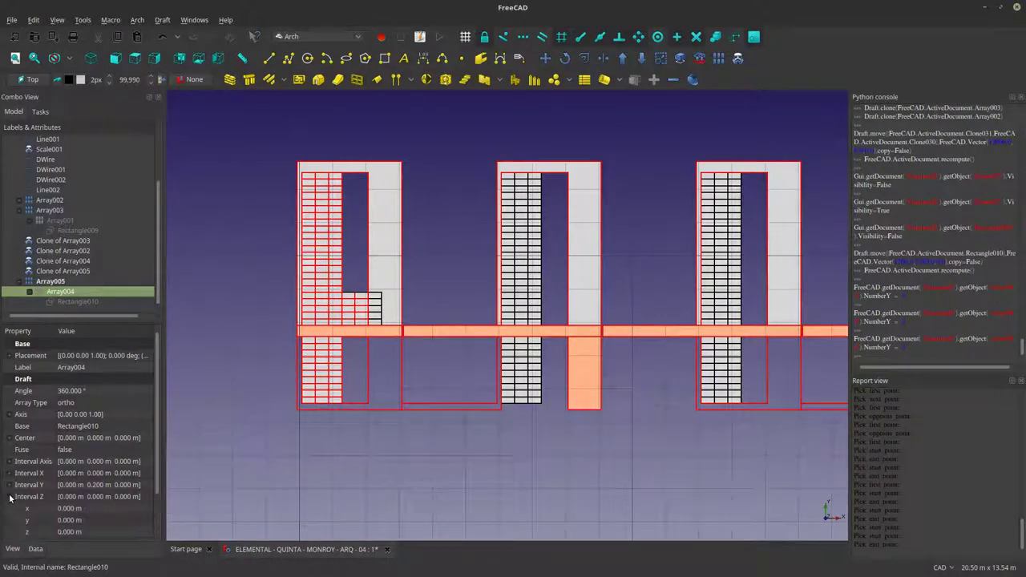
left_click(29, 293)
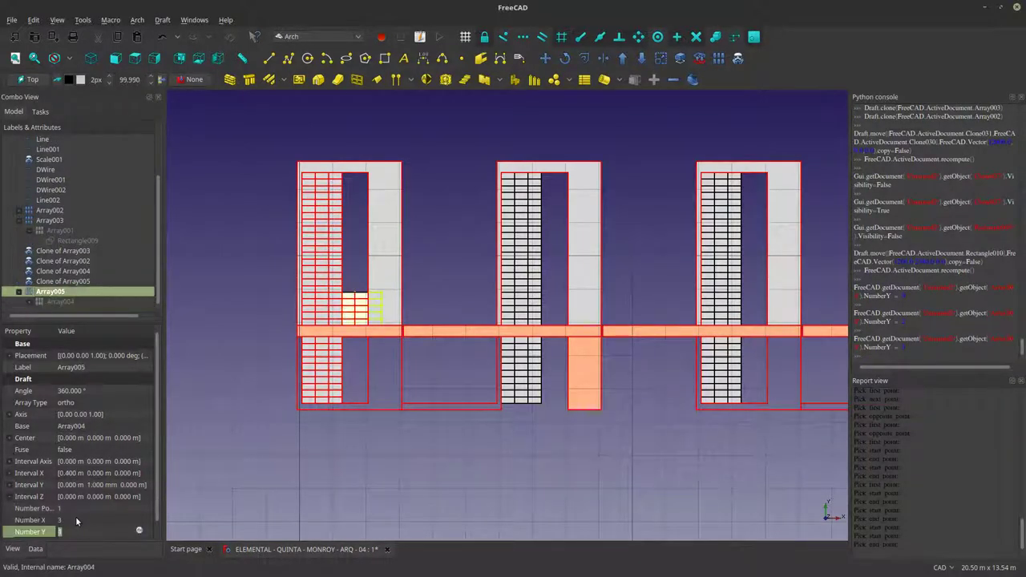
left_click(75, 516)
key("2")
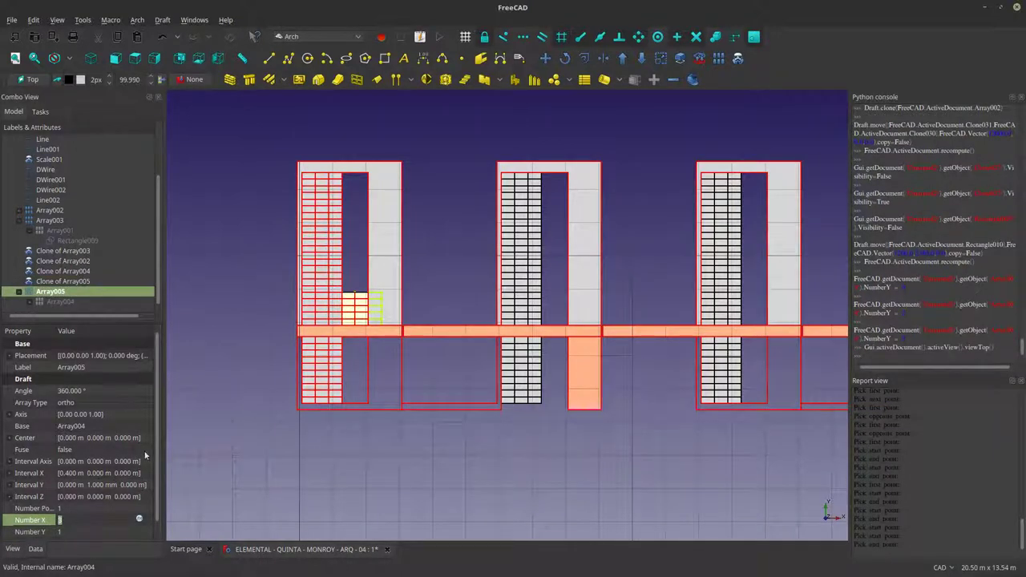
left_click(248, 325)
left_click(59, 294)
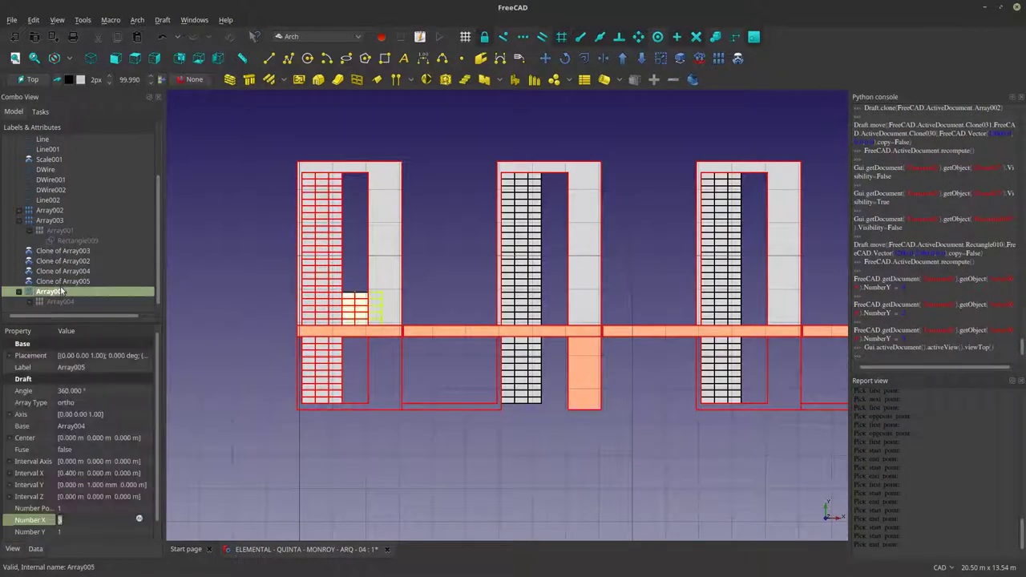
key("Return")
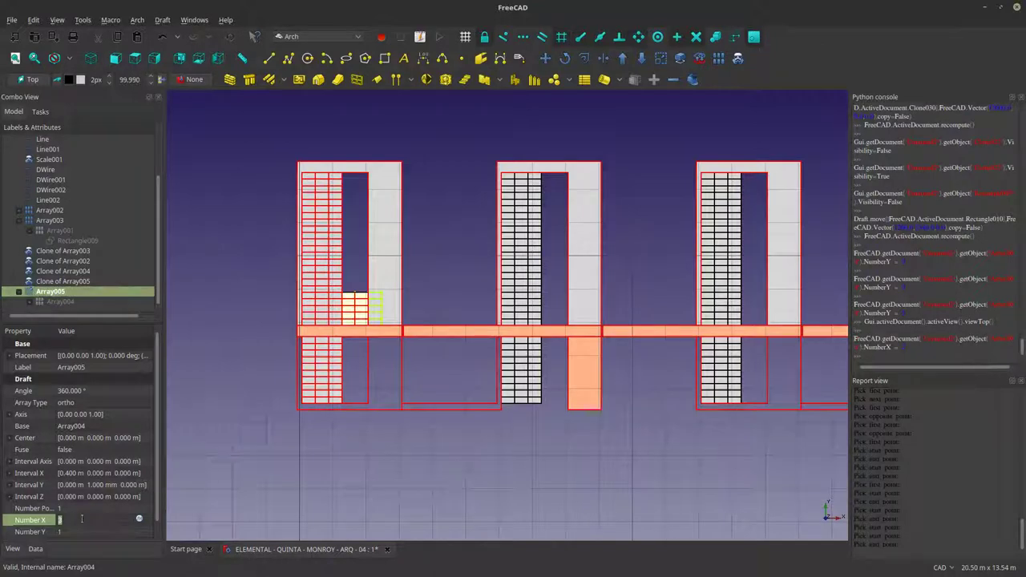
left_click(286, 433)
Compare Array005 with Array003's settings, collapse both branches, and reselect Array005.
left_click(45, 293)
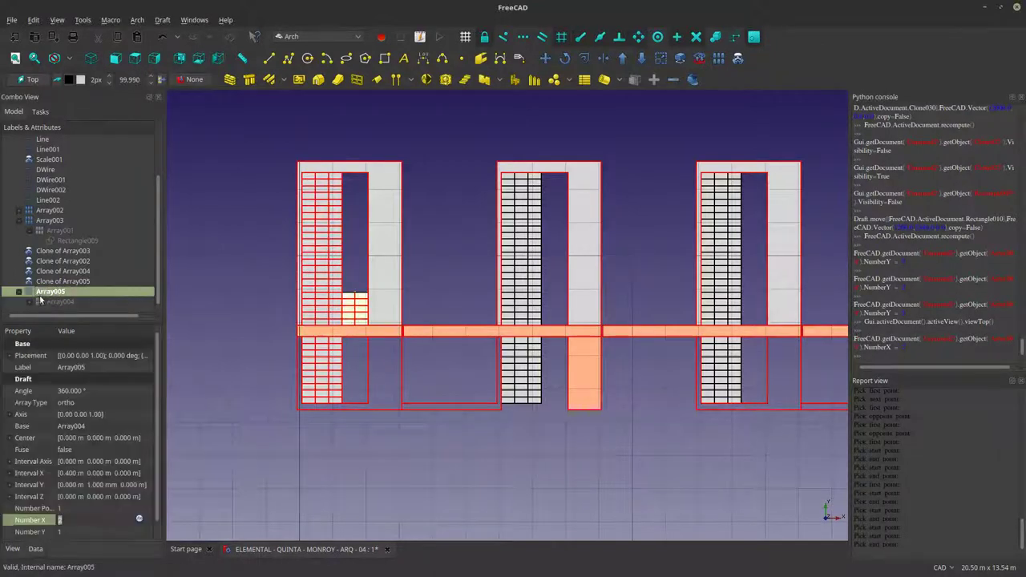
left_click(17, 292)
left_click(44, 231)
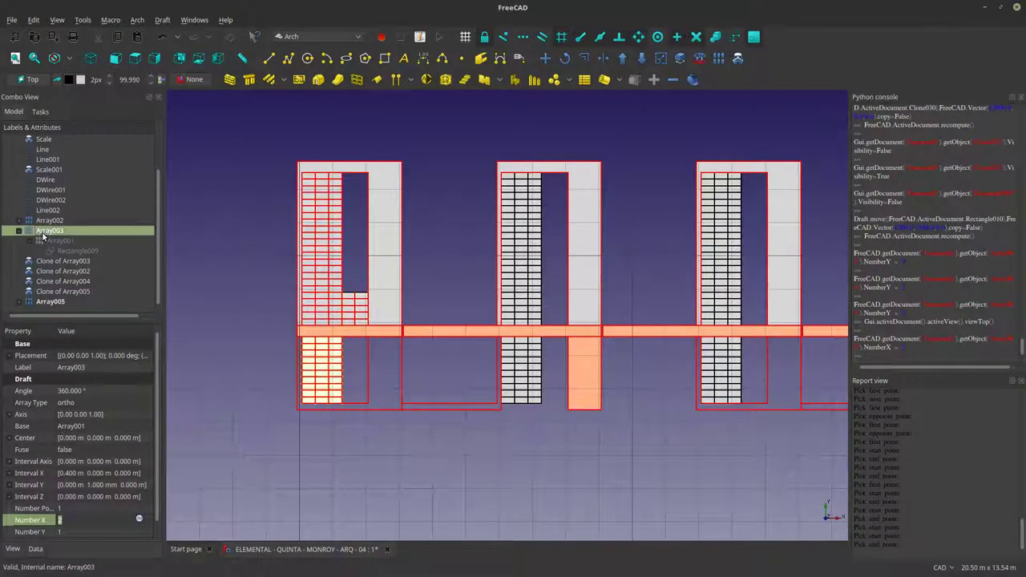
left_click(18, 231)
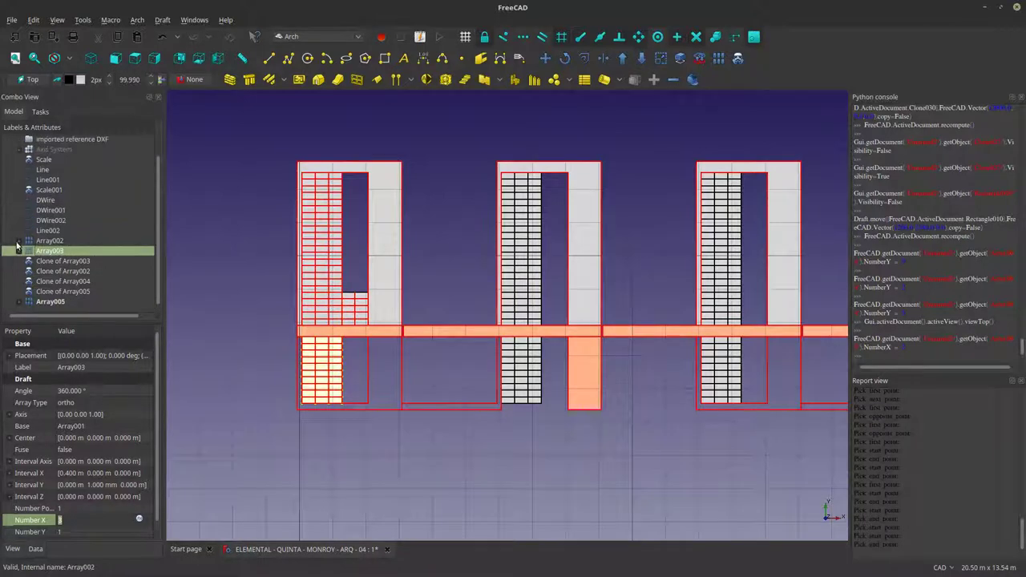
left_click(50, 302)
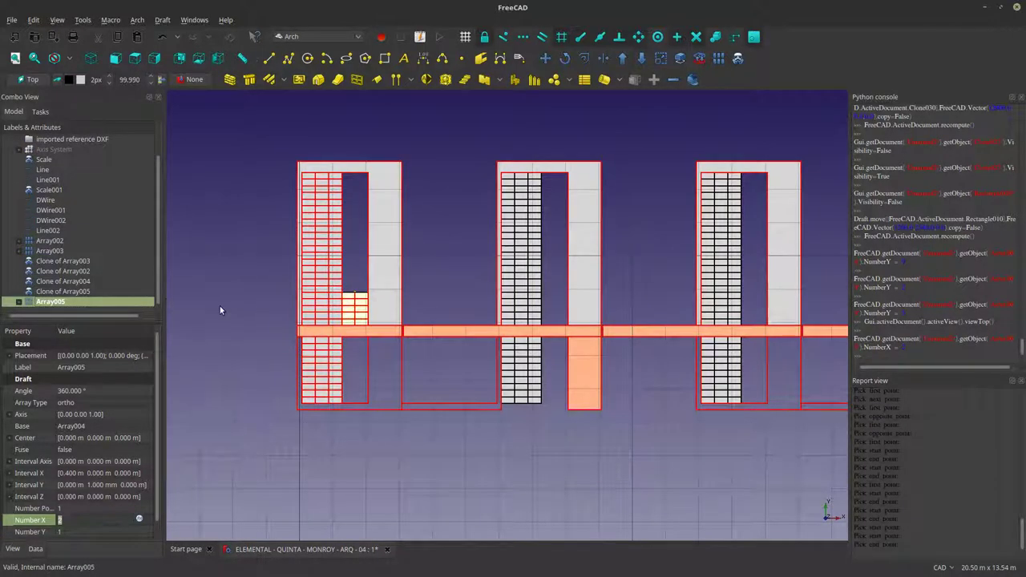
scroll(380, 365, "down", 3)
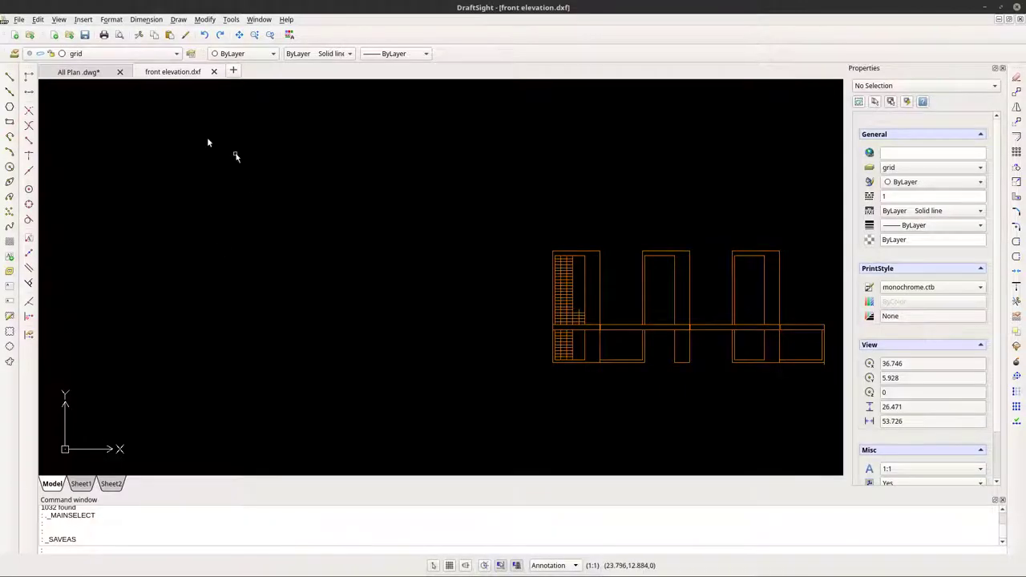
Switch DraftSight to the front elevation drawing and zoom out to show all three towers.
left_click(69, 72)
scroll(506, 375, "down", 5)
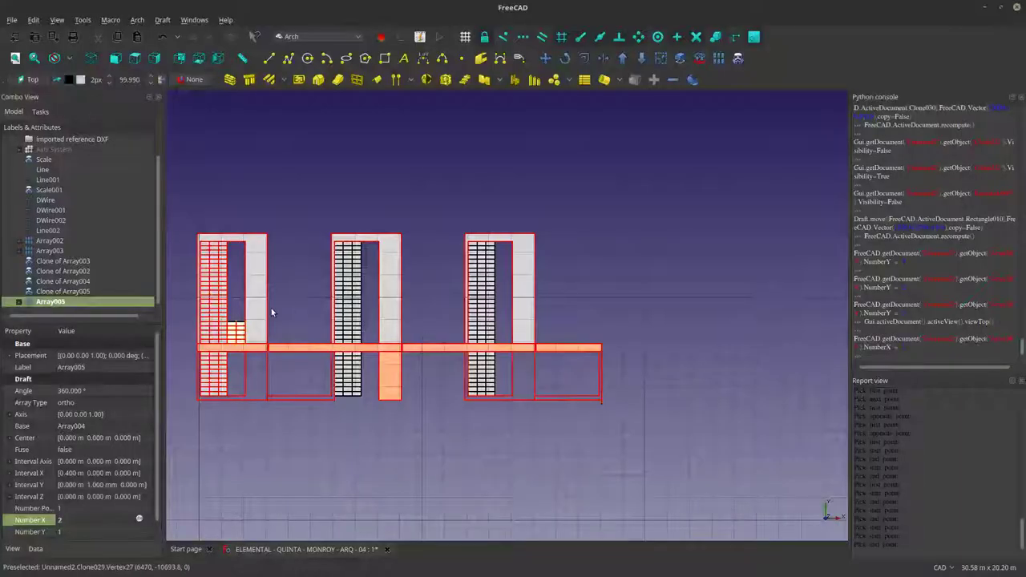
Create two clones of Array005, Clone of Array006 and Clone of Array007.
middle_click_drag(258, 329, 305, 345)
scroll(336, 348, "up", 2)
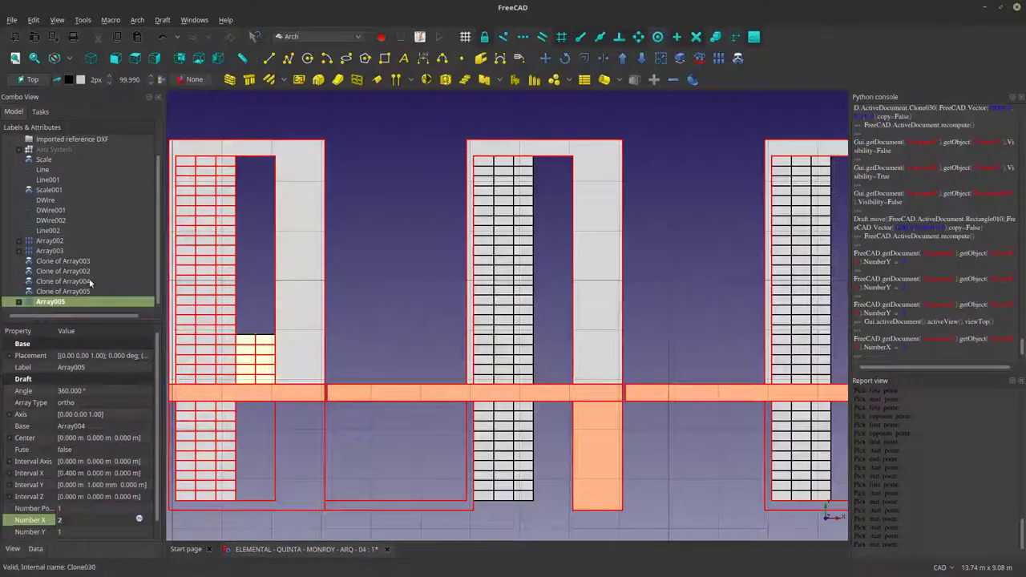
left_click(692, 79)
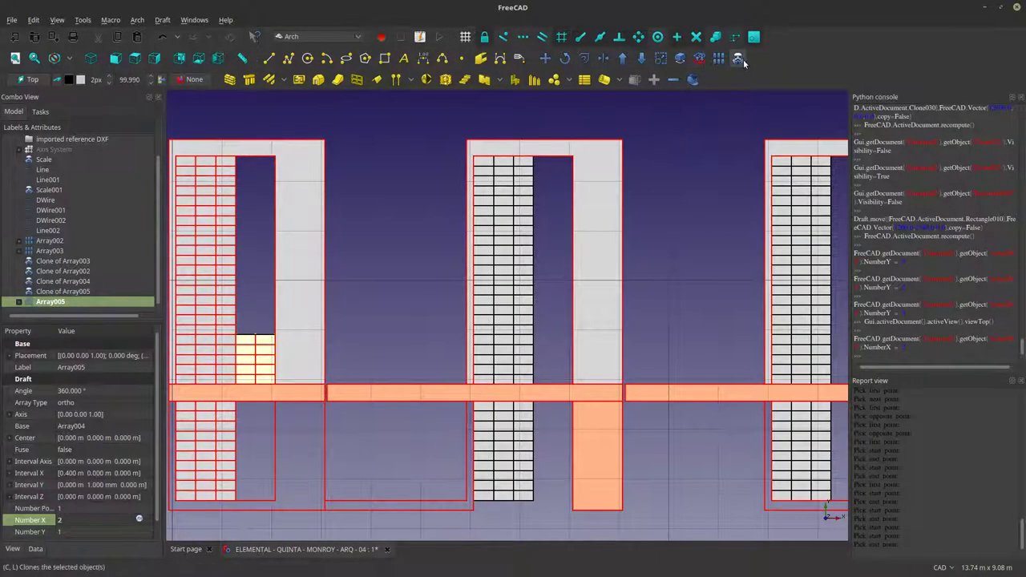
left_click(70, 302)
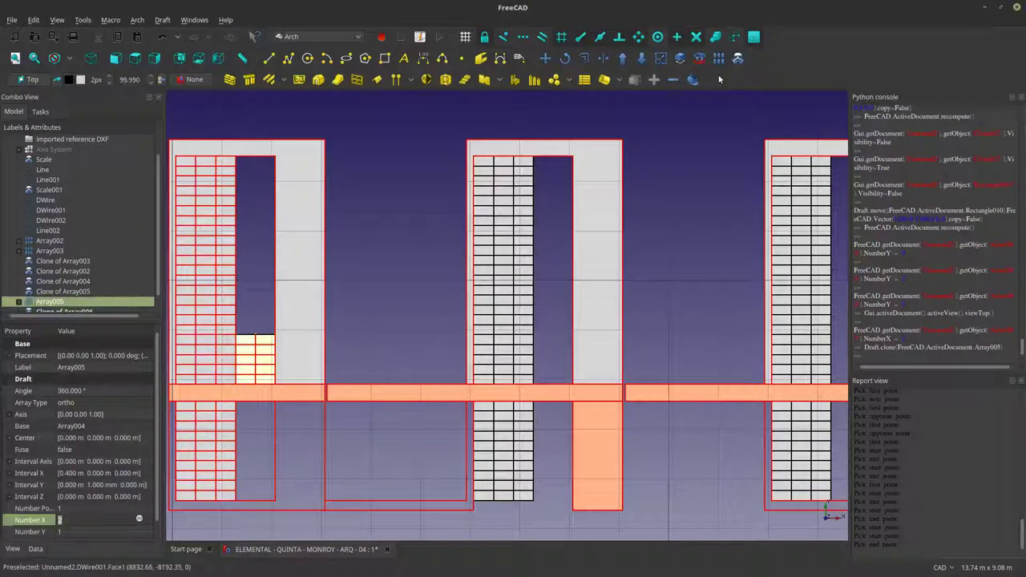
left_click(692, 79)
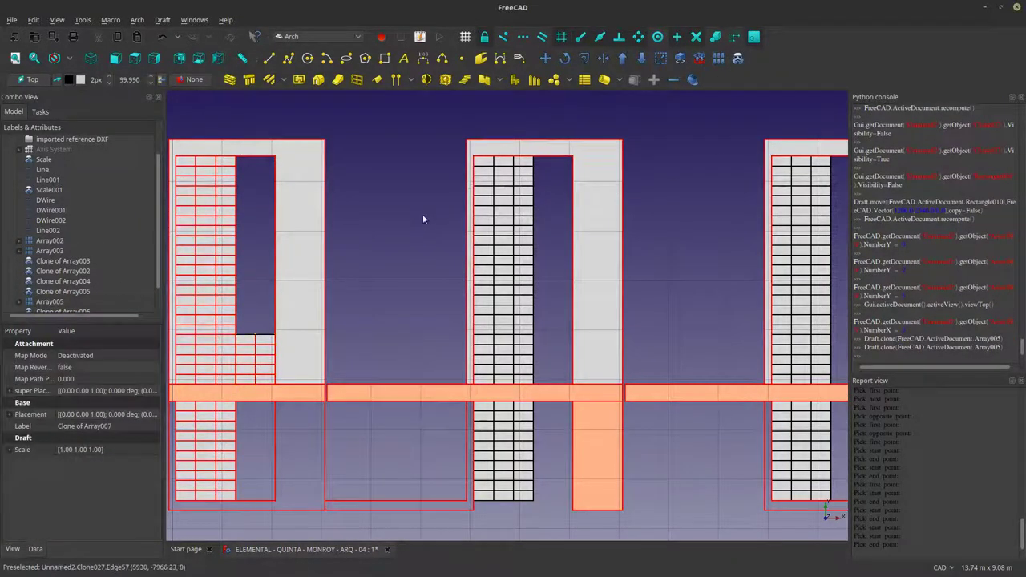
left_click(53, 301)
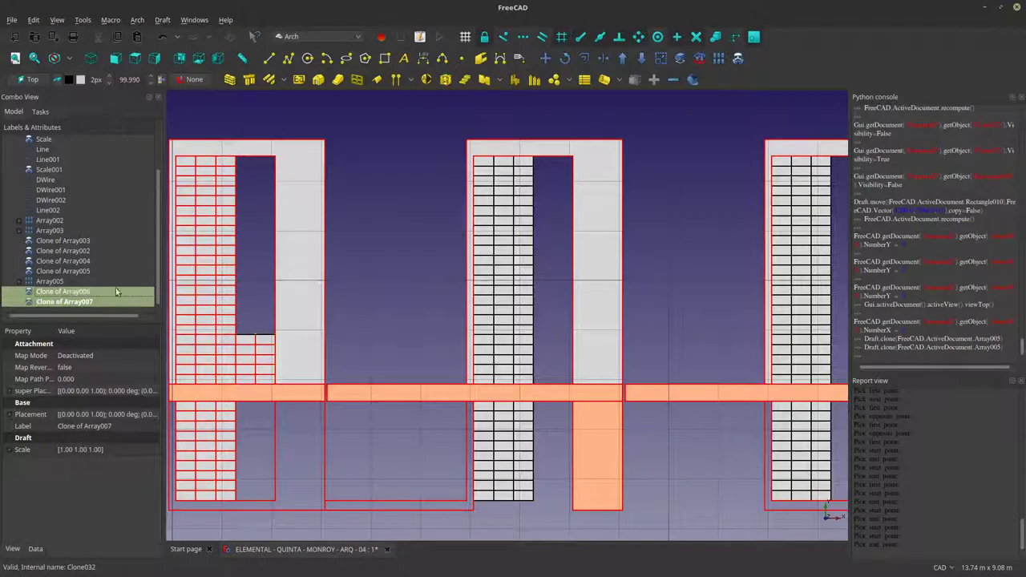
left_click(377, 254)
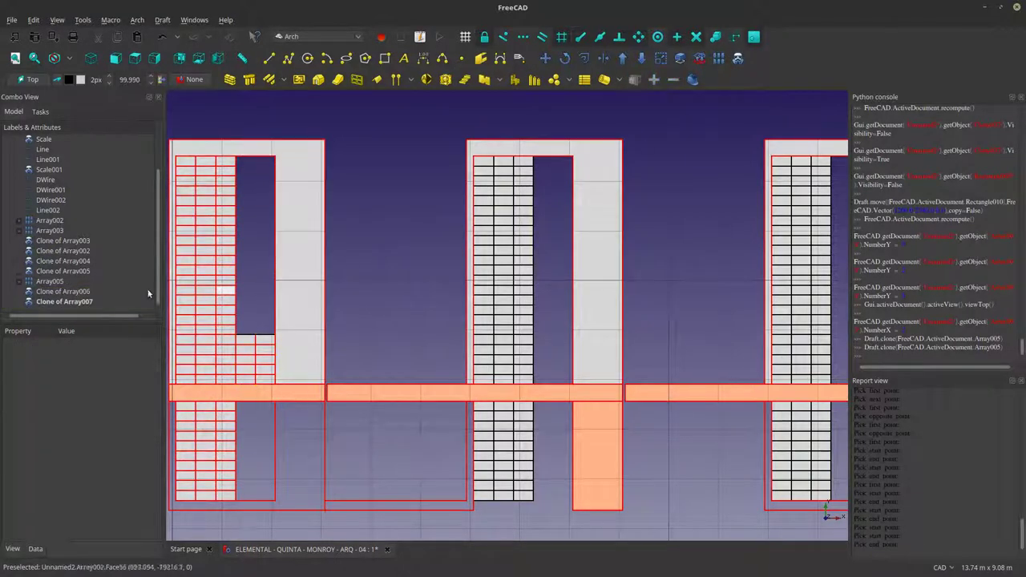
left_click(64, 292)
Move Clone of Array006 6 m along X to the second tower's landing.
left_click(545, 58)
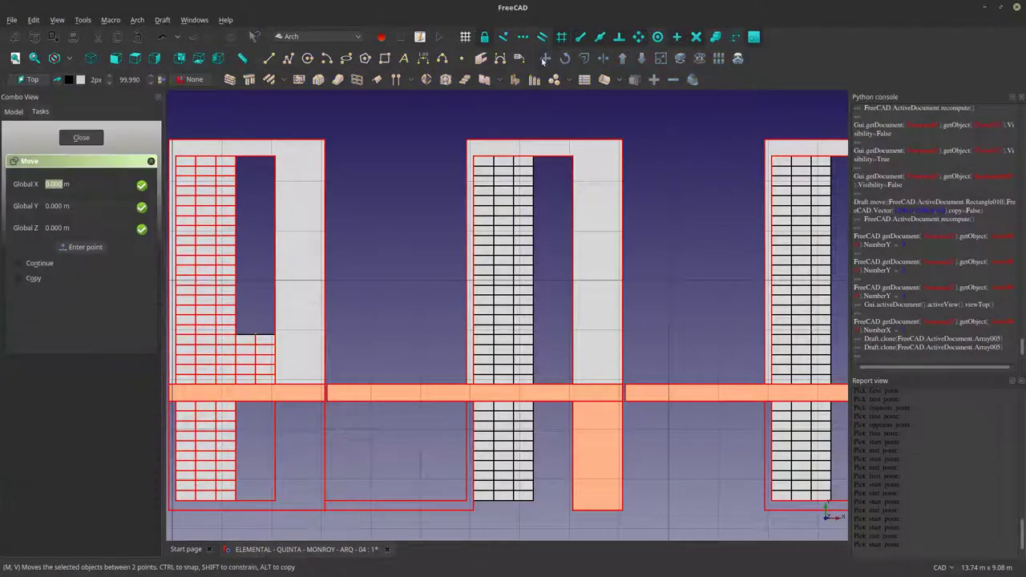
scroll(233, 376, "up", 2)
scroll(234, 375, "down", 1)
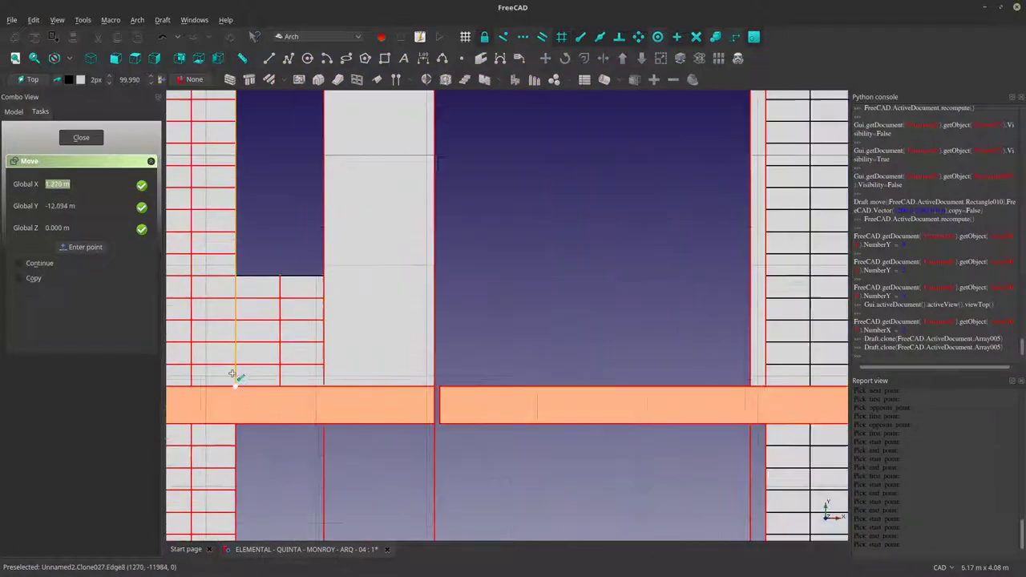
left_click(233, 374)
scroll(233, 374, "down", 5)
scroll(316, 364, "up", 5)
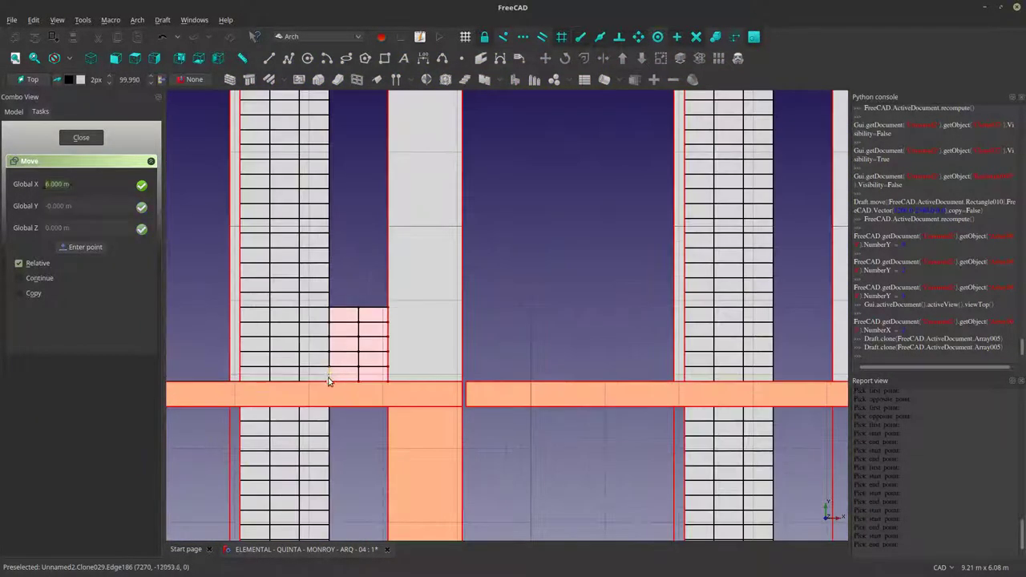
left_click(329, 378)
scroll(515, 300, "down", 4)
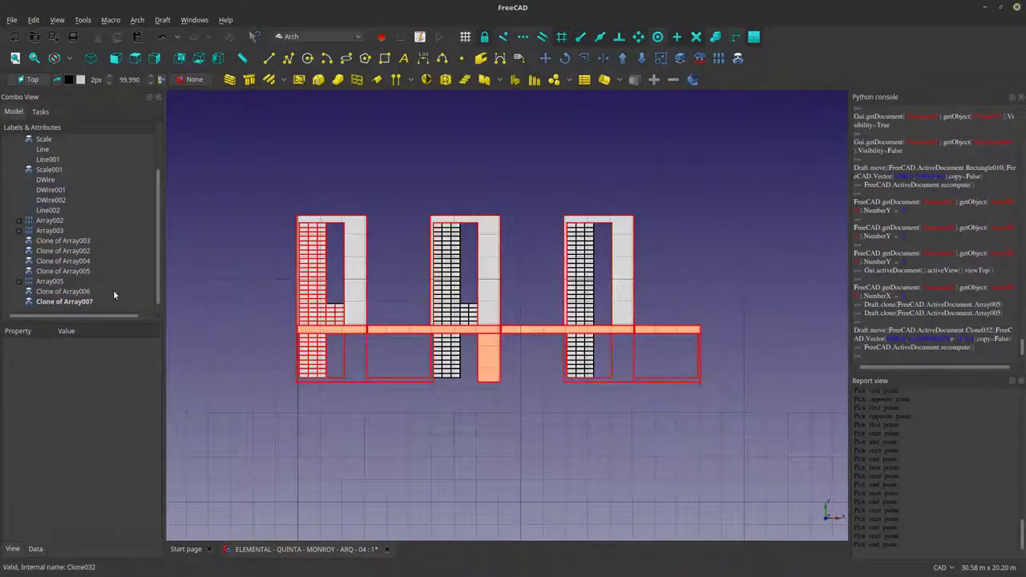
Move Clone of Array007 12 m along X to the third tower's landing.
left_click(80, 301)
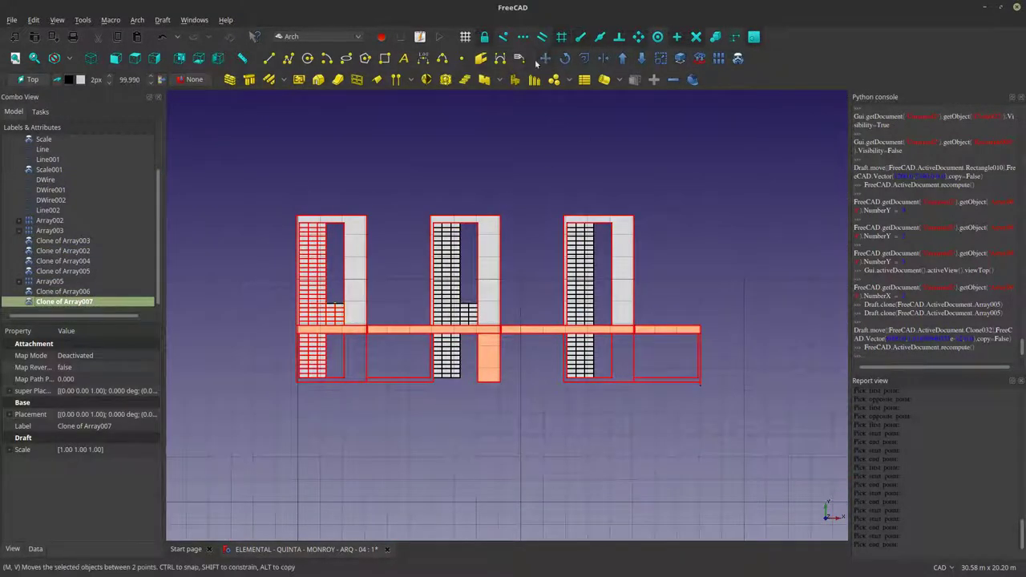
left_click(545, 57)
scroll(337, 314, "up", 6)
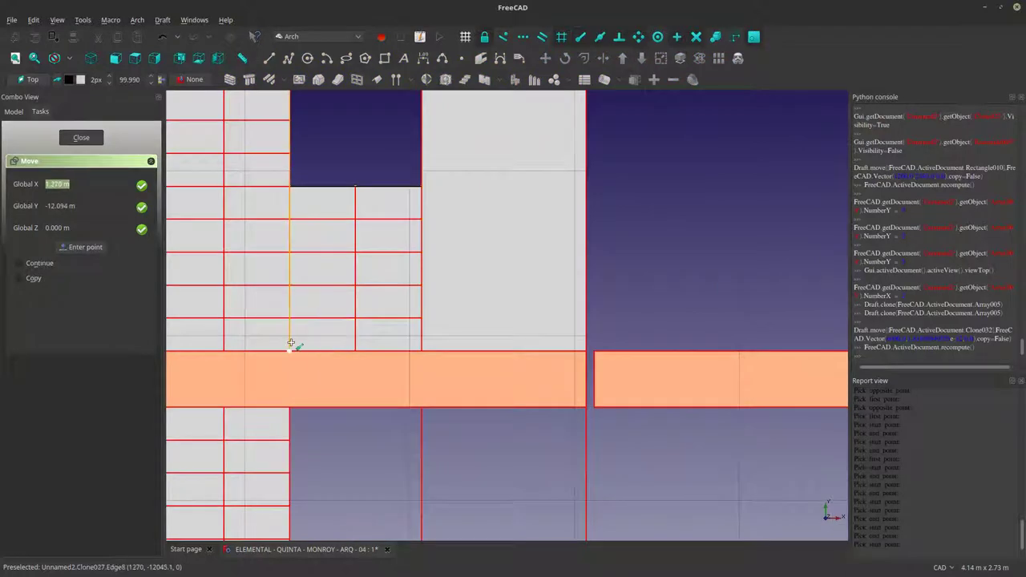
left_click(295, 343)
scroll(295, 343, "down", 8)
scroll(399, 337, "up", 5)
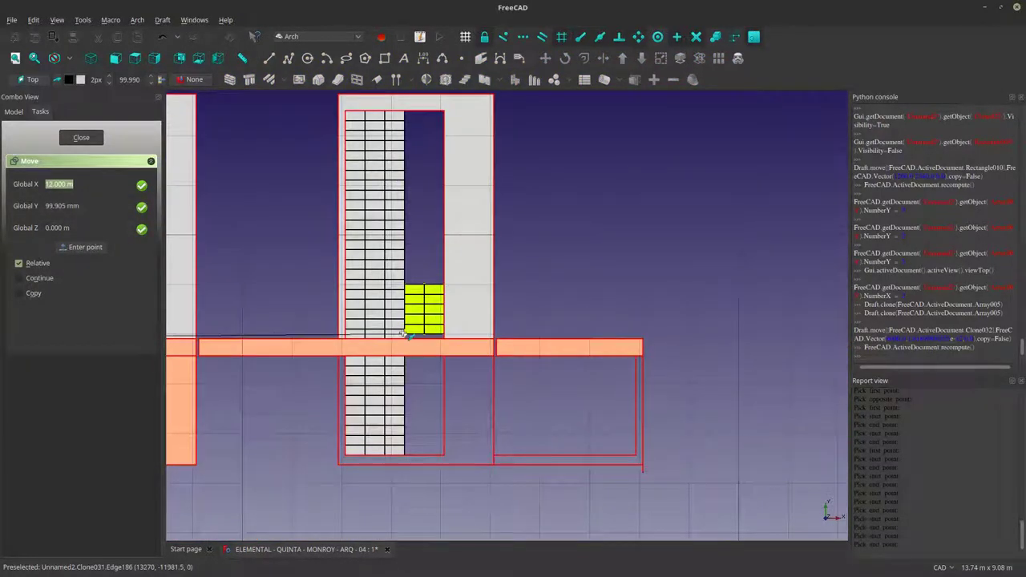
scroll(404, 329, "up", 6)
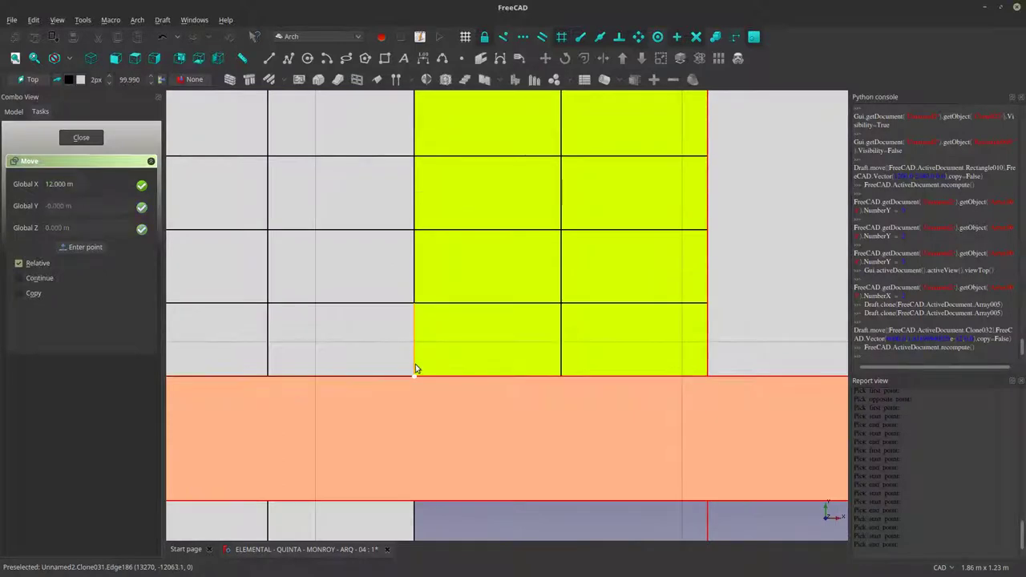
left_click(415, 368)
scroll(417, 360, "down", 8)
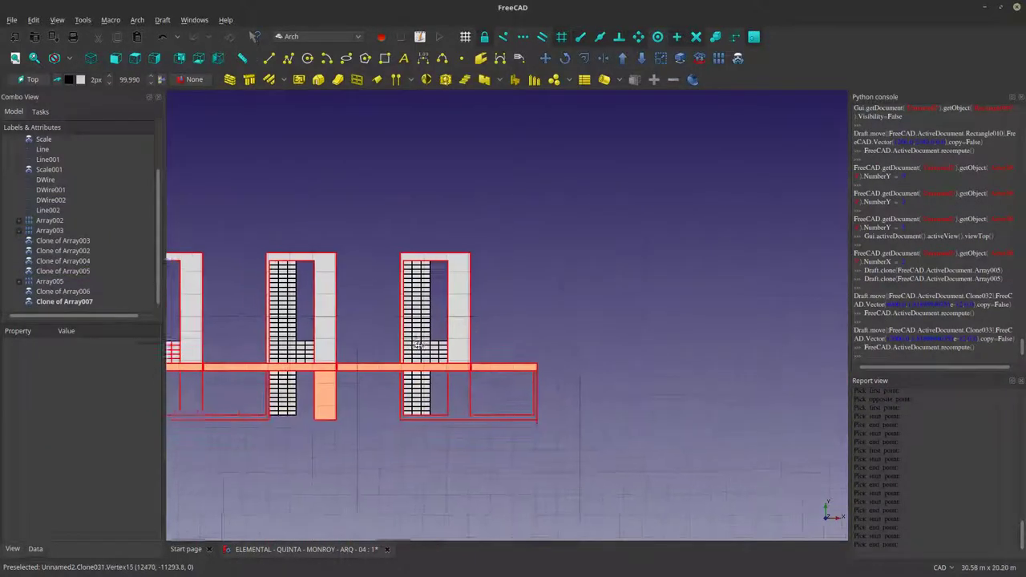
middle_click_drag(256, 290, 356, 312)
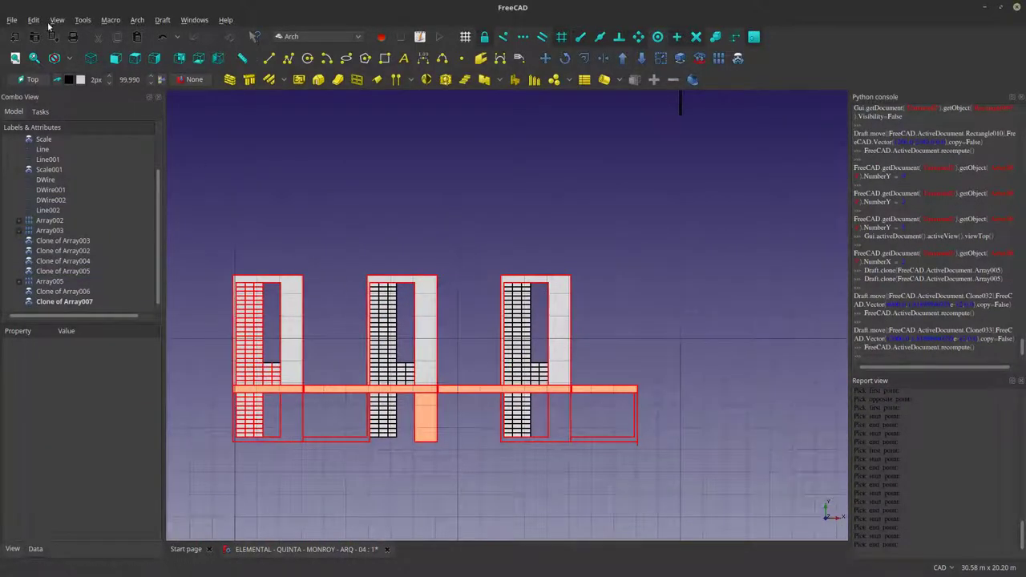
Open Save As and browse to the 1_QUINTA-MONROY project folder.
left_click(11, 20)
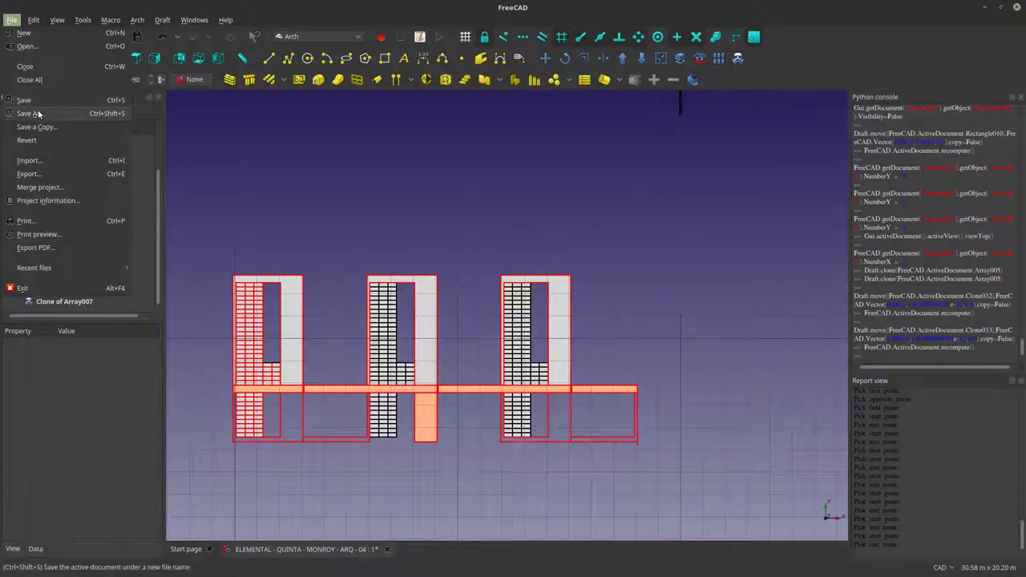
left_click(40, 117)
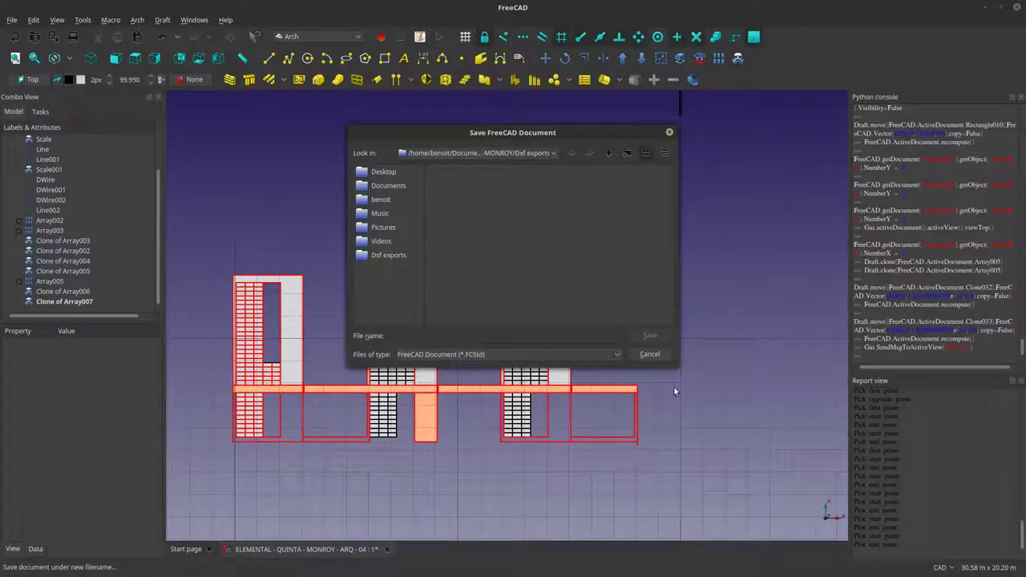
left_click(654, 357)
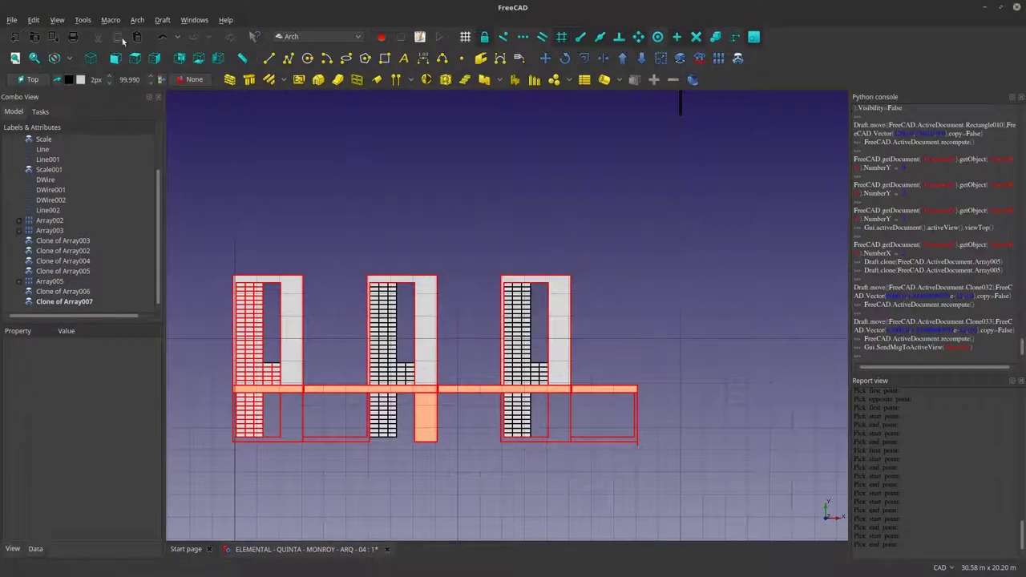
left_click(11, 19)
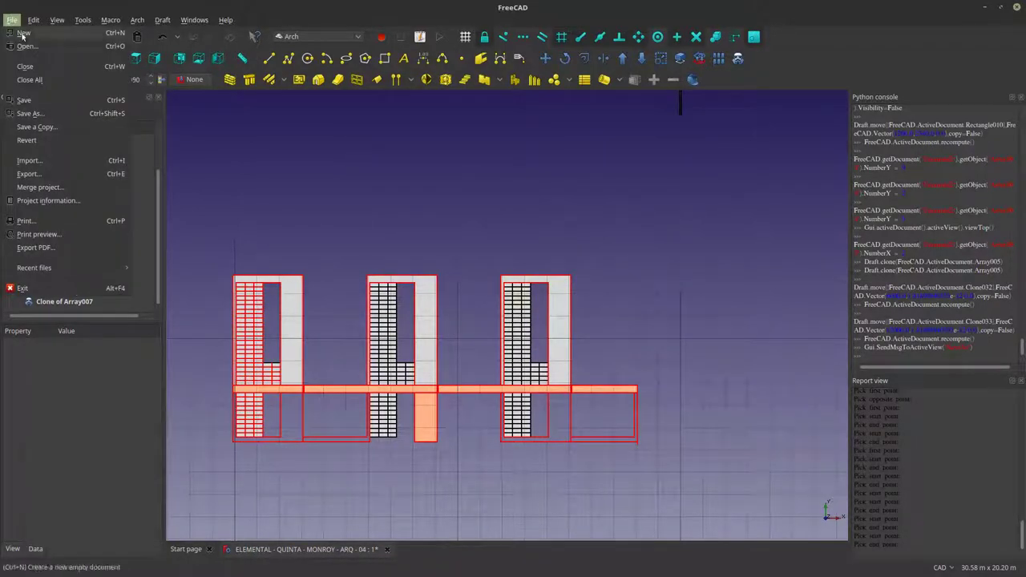
left_click(47, 113)
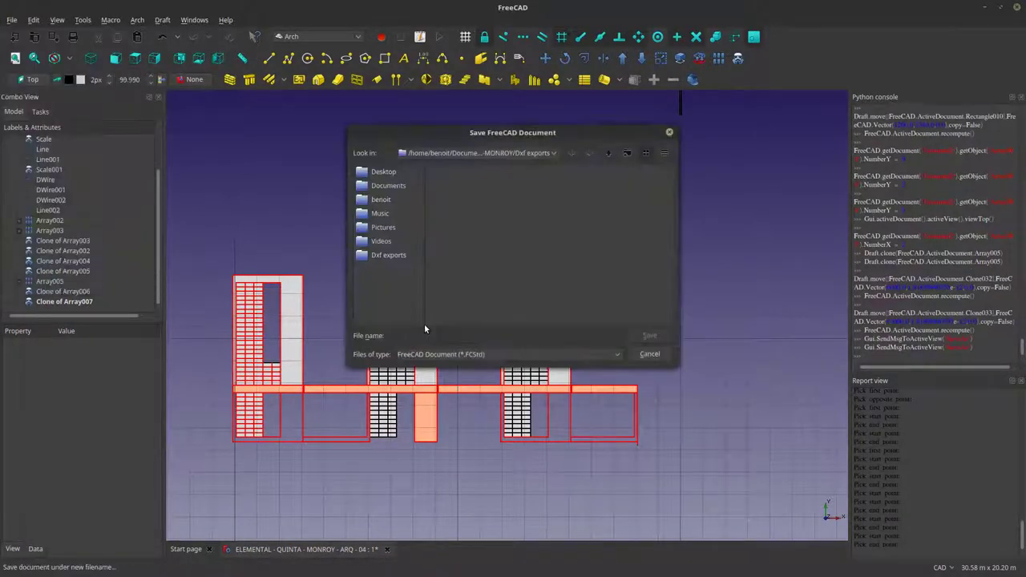
left_click(393, 187)
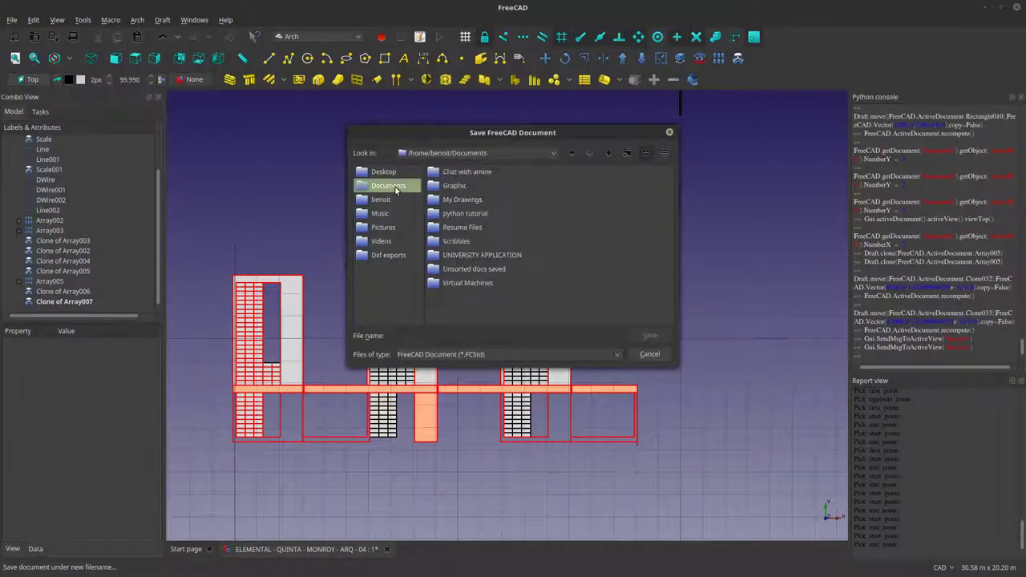
double_click(437, 198)
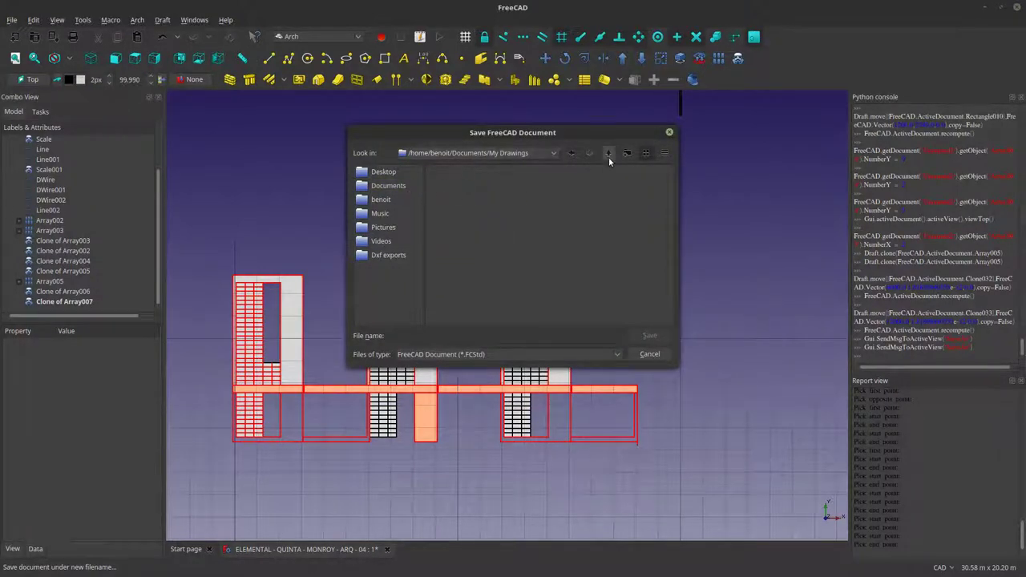
left_click(607, 153)
double_click(465, 185)
double_click(461, 186)
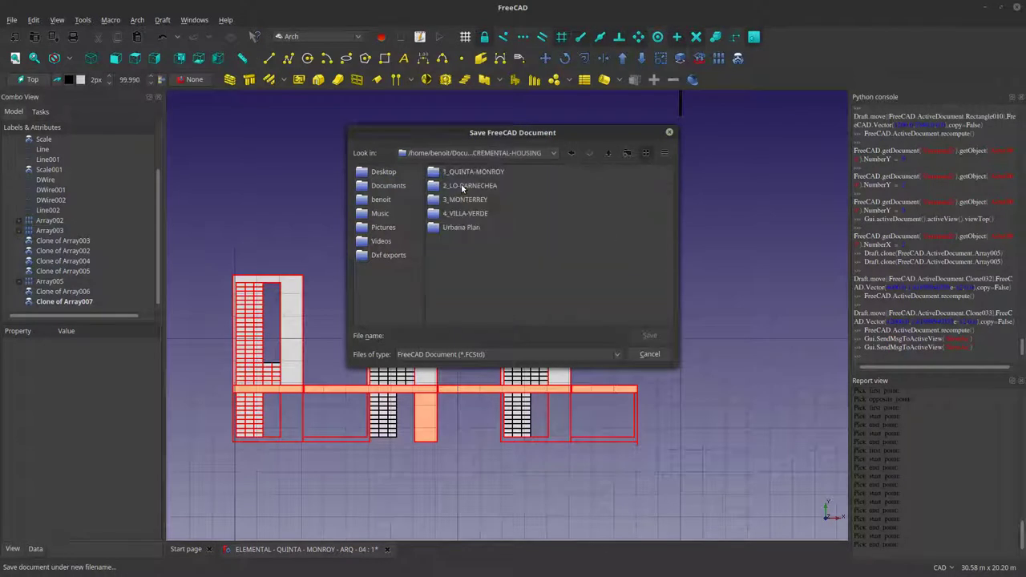
double_click(465, 173)
Save as ELEMENTAL - QUINTA - MONROY - ARQ - 05.fcstd, changing the 04 version to 05.
left_click(523, 214)
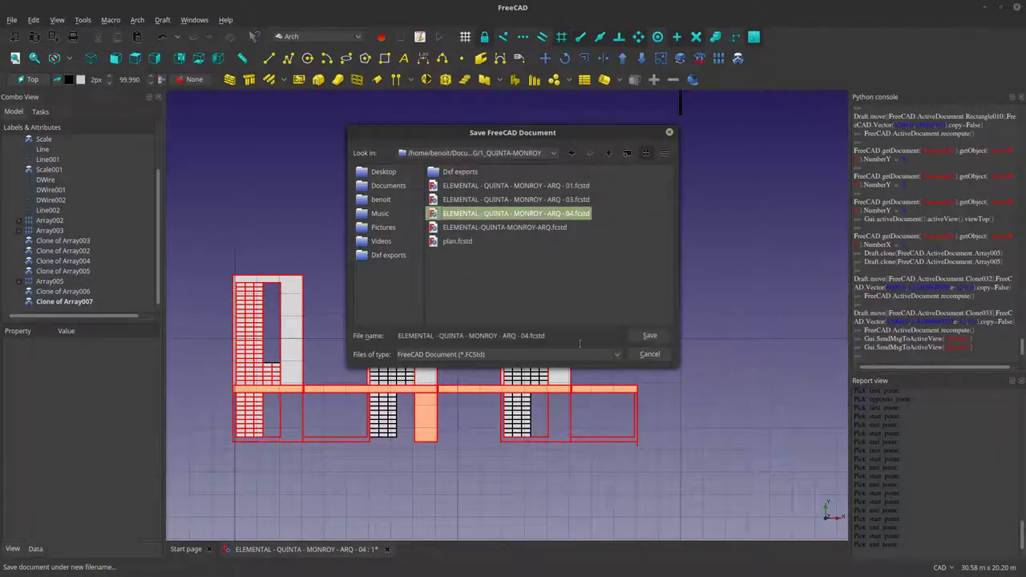
left_click_drag(525, 336, 530, 337)
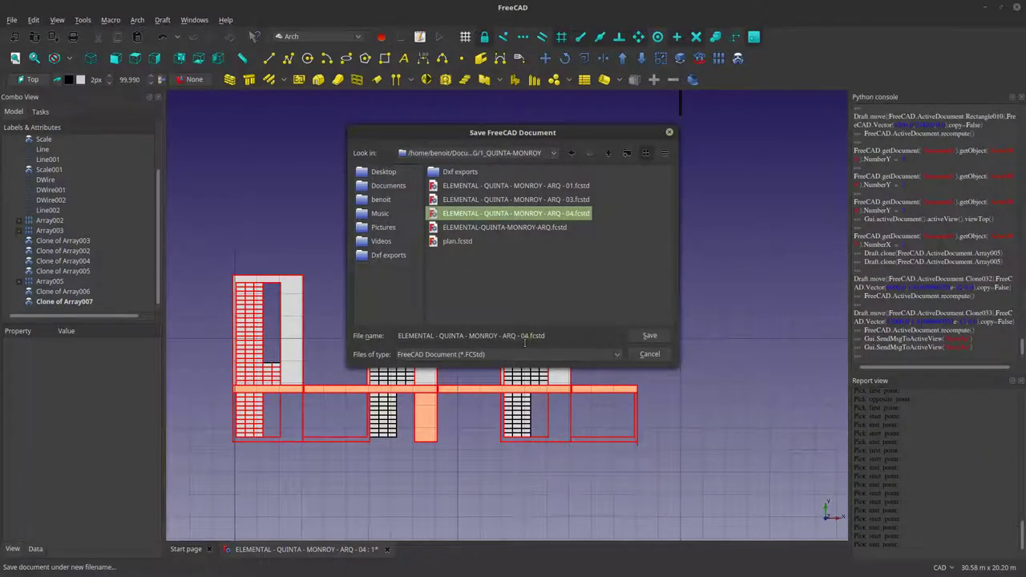
type("5")
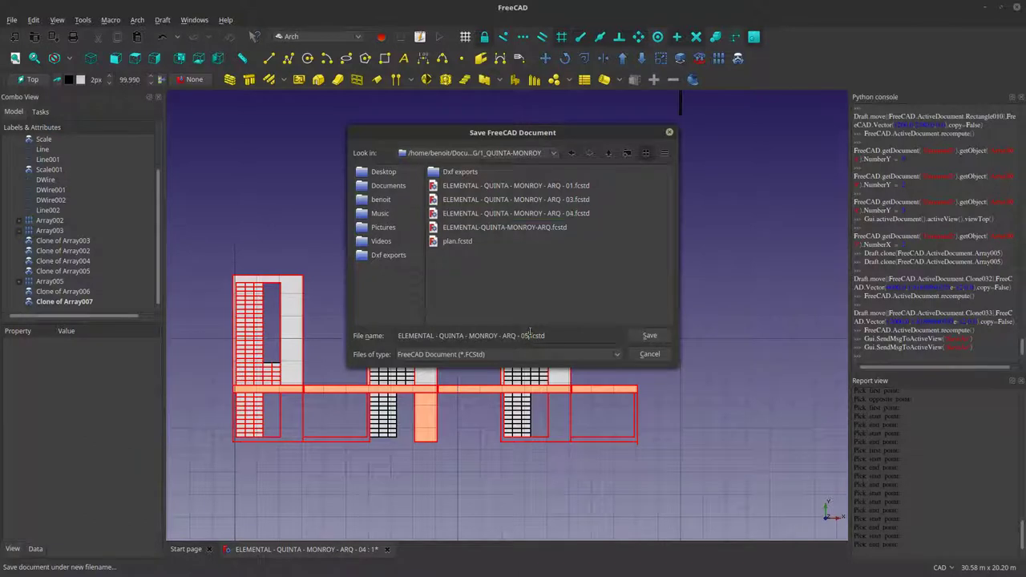
left_click(649, 333)
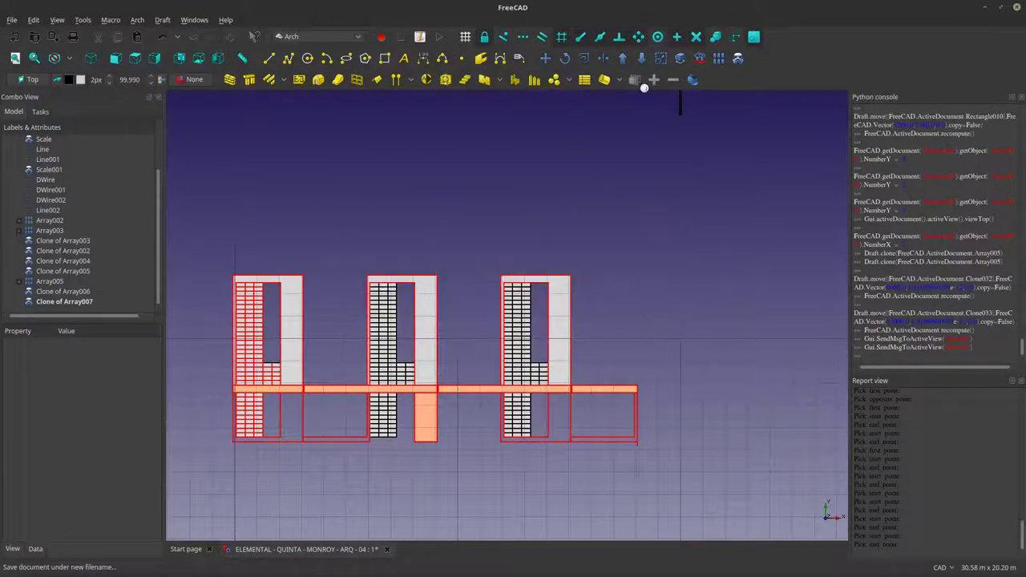
left_click(12, 19)
left_click(361, 301)
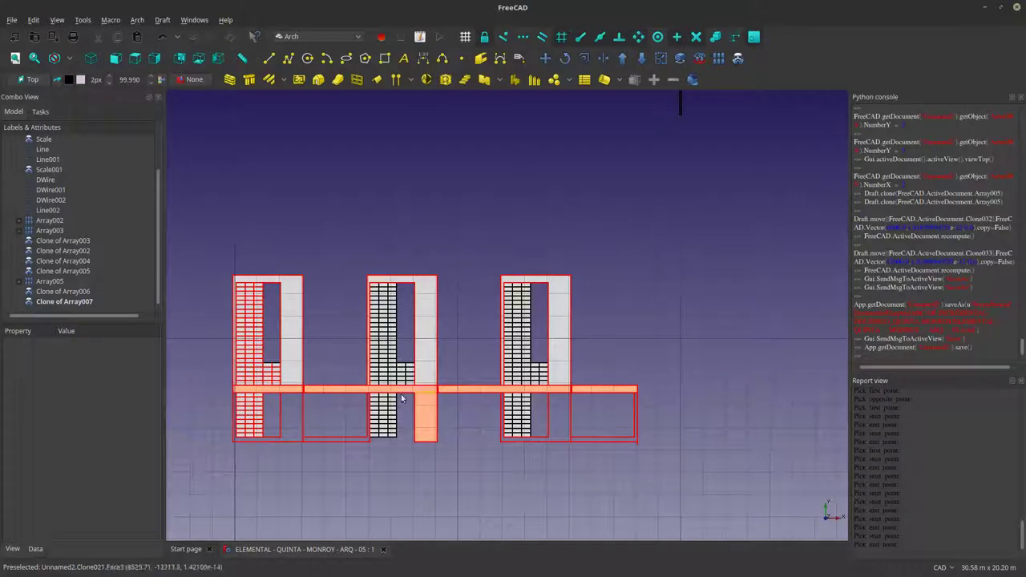
Start a Draft Wire under the beam, tracing the wall corners and beam underside.
scroll(297, 482, "up", 2)
scroll(231, 410, "up", 3)
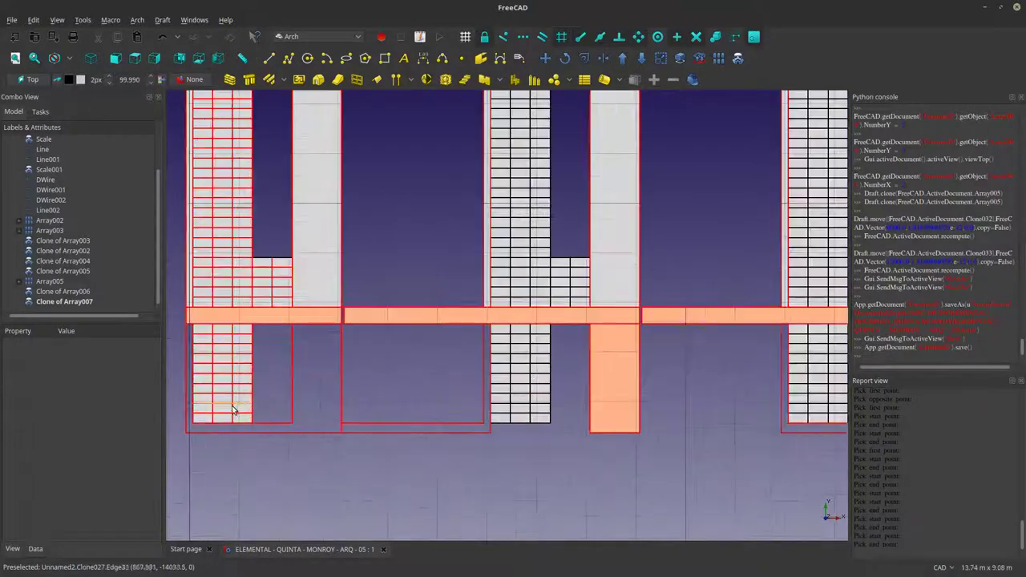
left_click(288, 58)
scroll(213, 340, "up", 3)
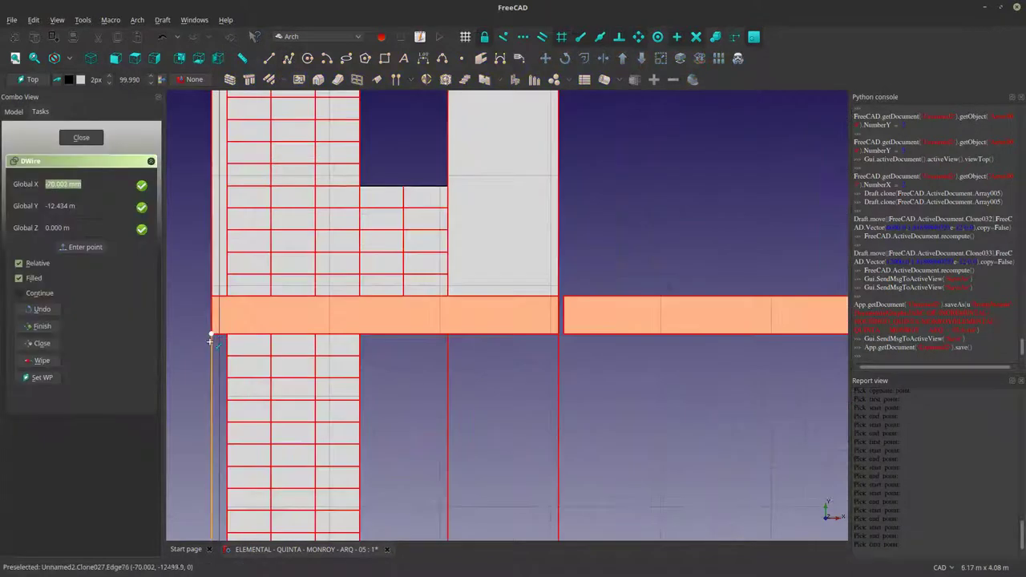
scroll(212, 337, "up", 1)
left_click(218, 335)
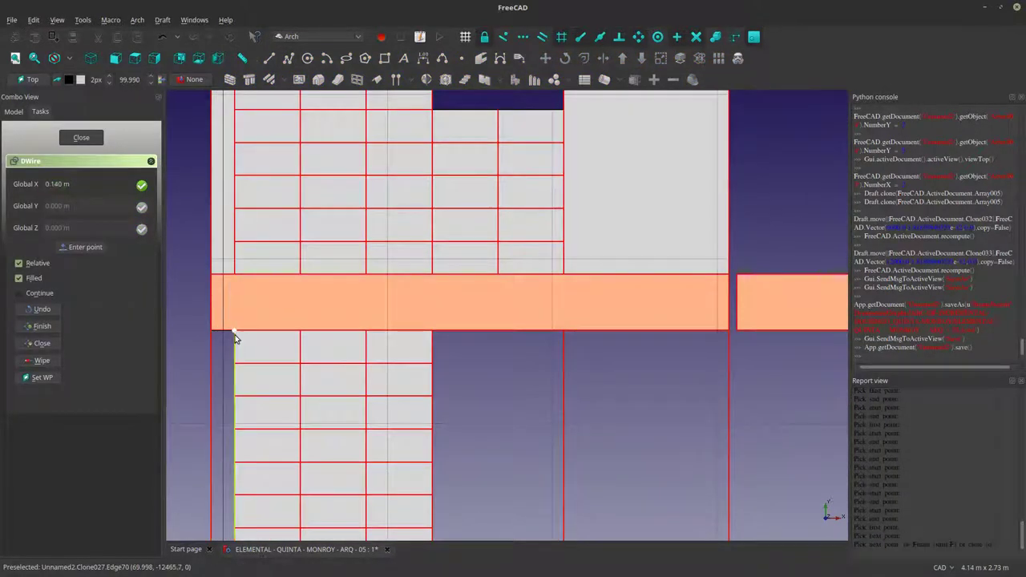
scroll(233, 339, "down", 2)
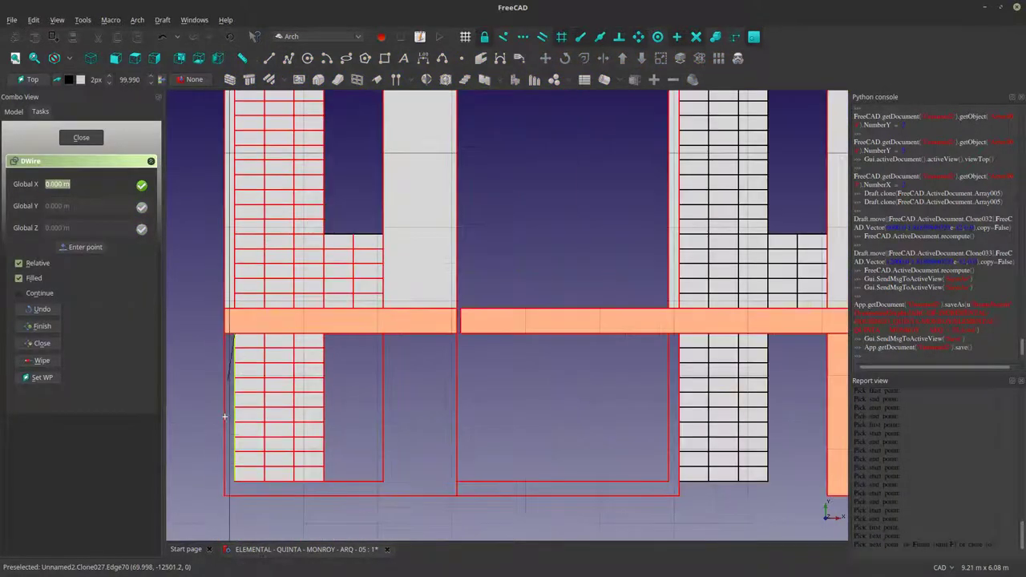
left_click(234, 480)
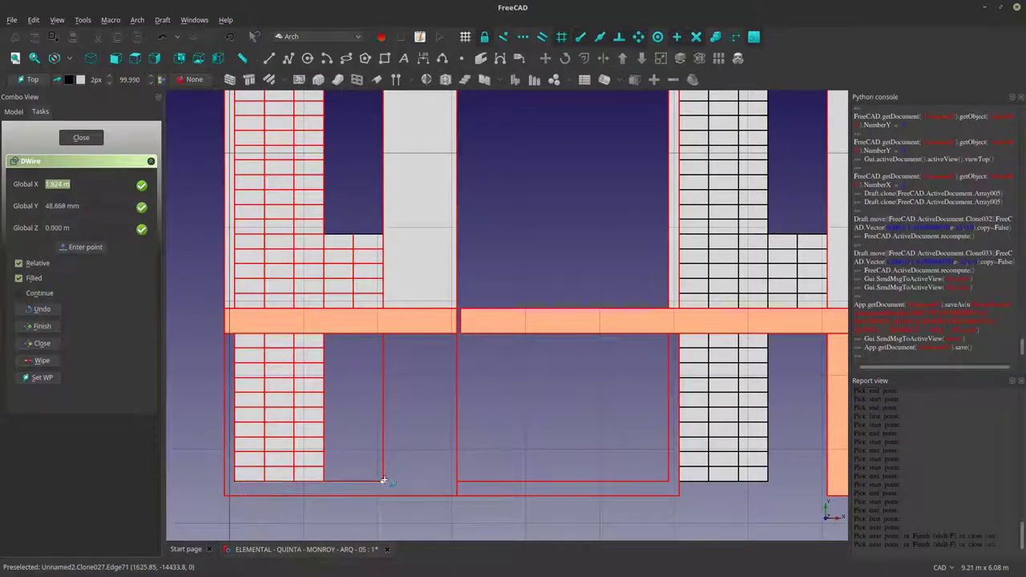
left_click(383, 479)
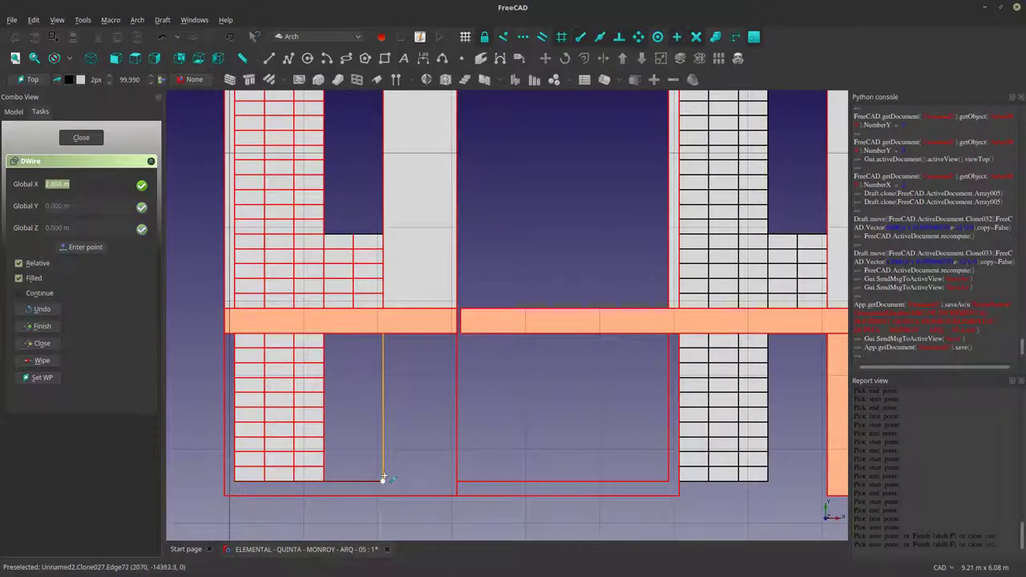
left_click(383, 331)
left_click(457, 346)
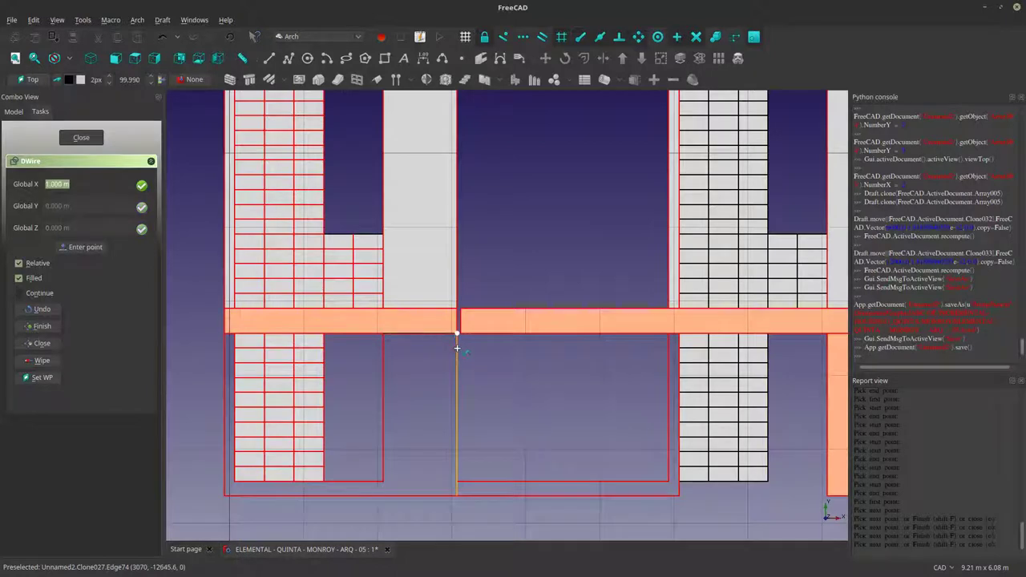
Finish the remaining corners, close the wire into the filled DWire003 face, and select it.
scroll(456, 335, "up", 5)
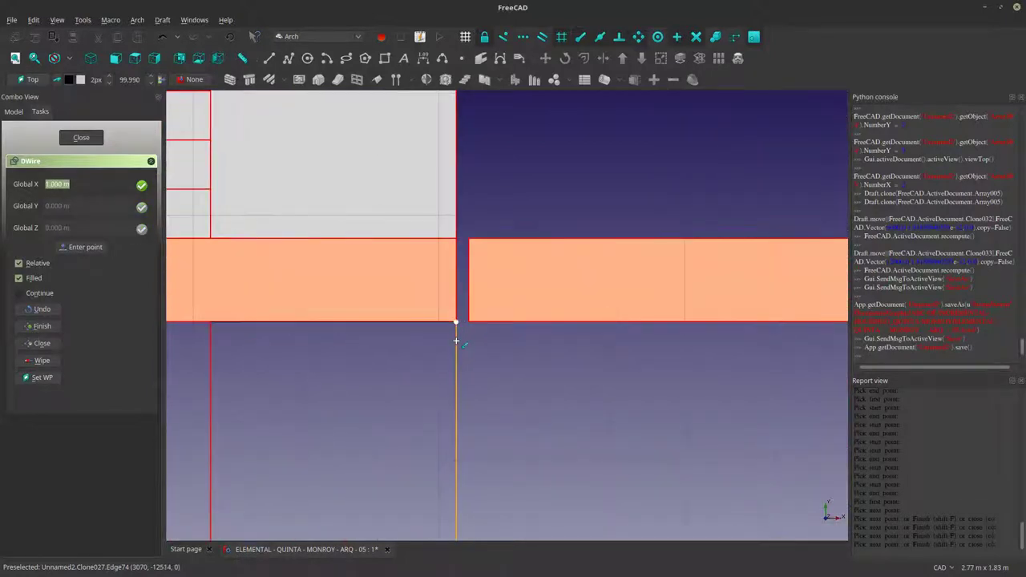
scroll(456, 345, "down", 3)
scroll(455, 339, "down", 5)
scroll(457, 401, "up", 3)
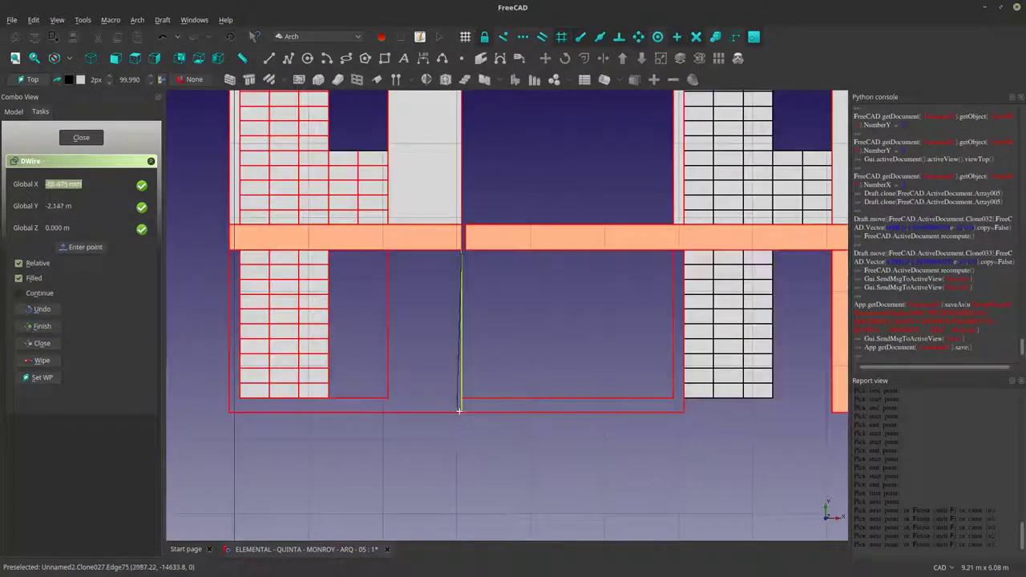
left_click(462, 412)
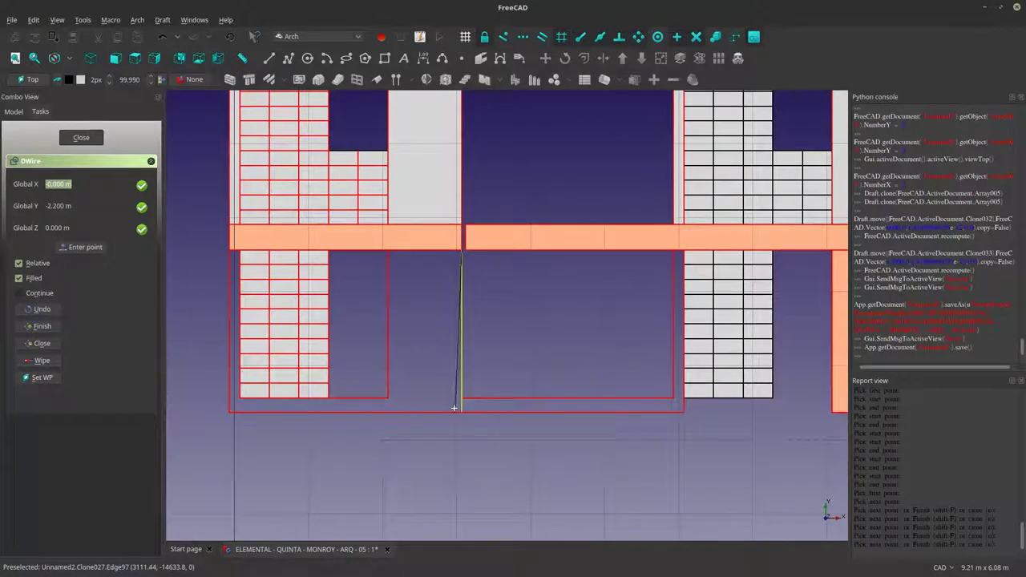
left_click(229, 409)
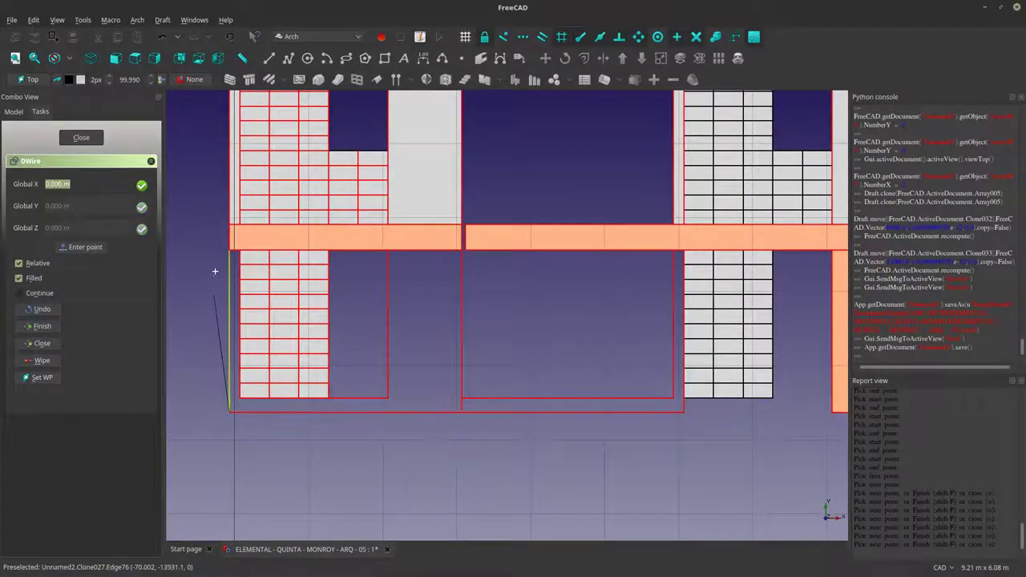
left_click(230, 252)
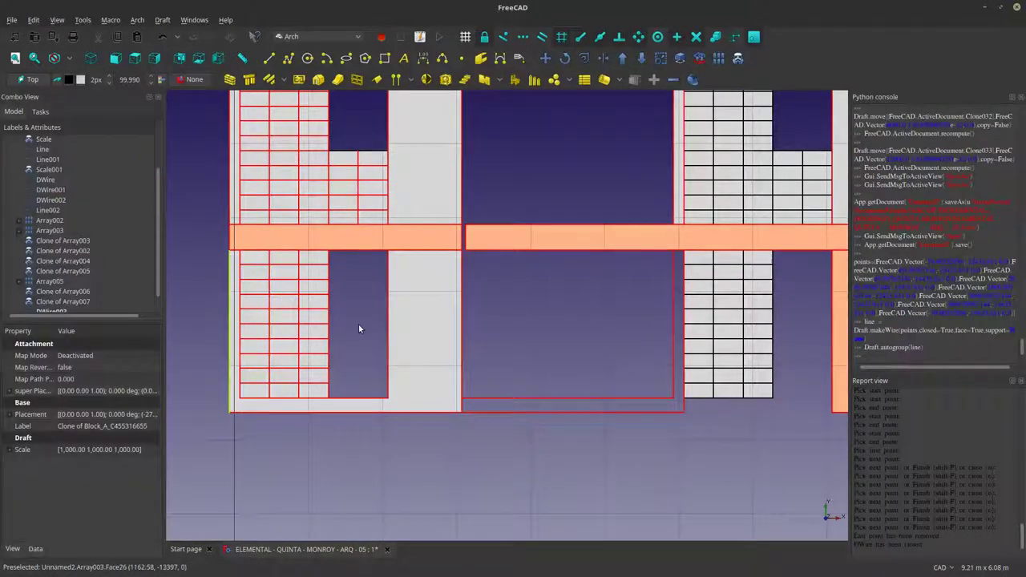
scroll(351, 331, "down", 2)
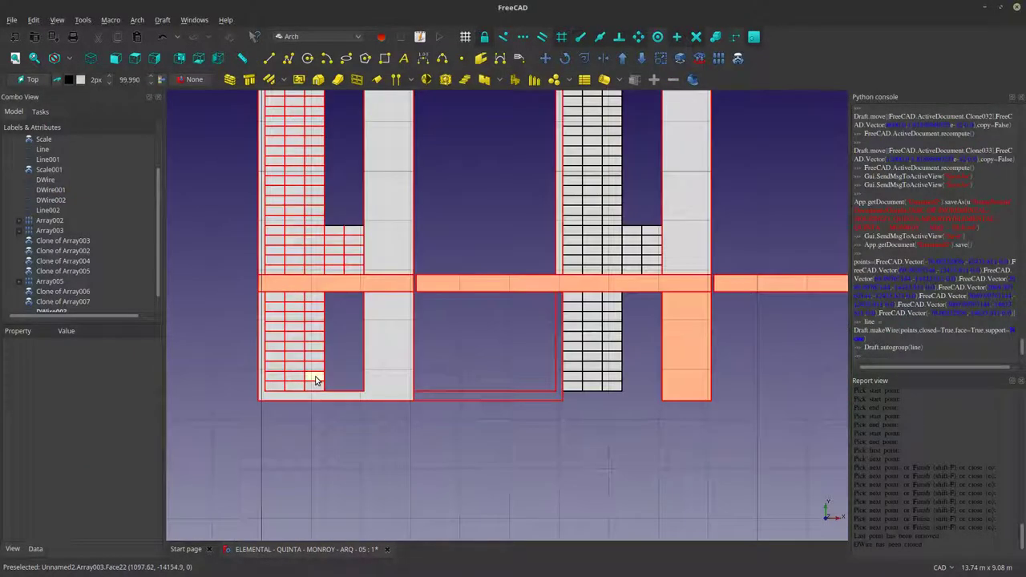
left_click(394, 361)
scroll(395, 361, "down", 3)
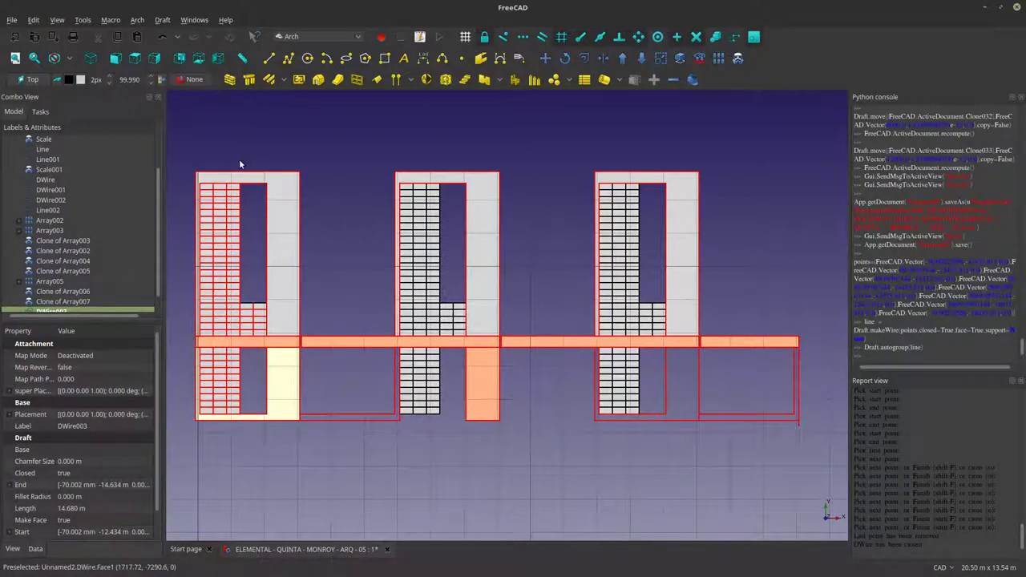
left_click(355, 377)
left_click(284, 328)
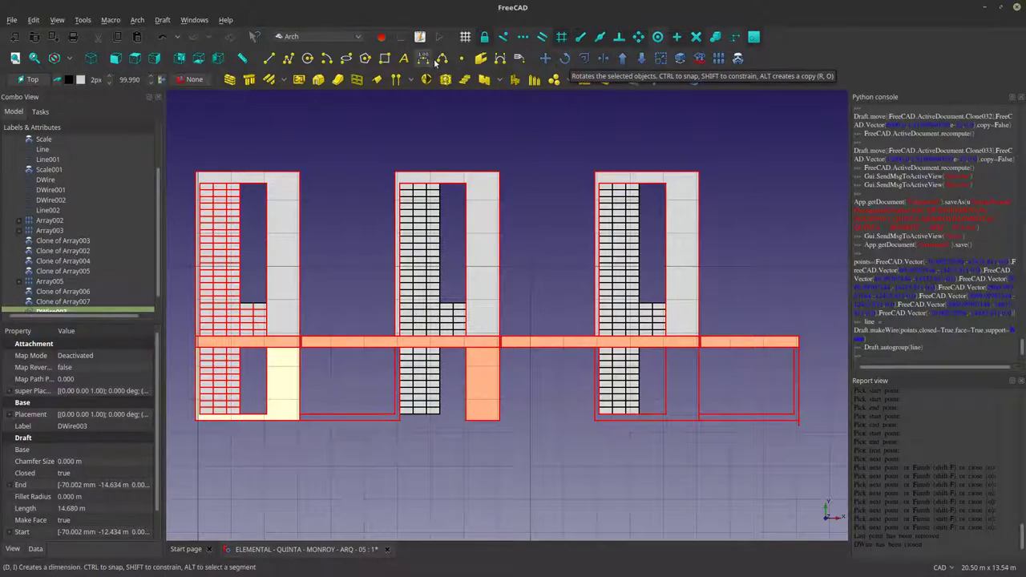
Copy DWire003 from the left core's corner to the middle core's matching corner.
left_click(549, 60)
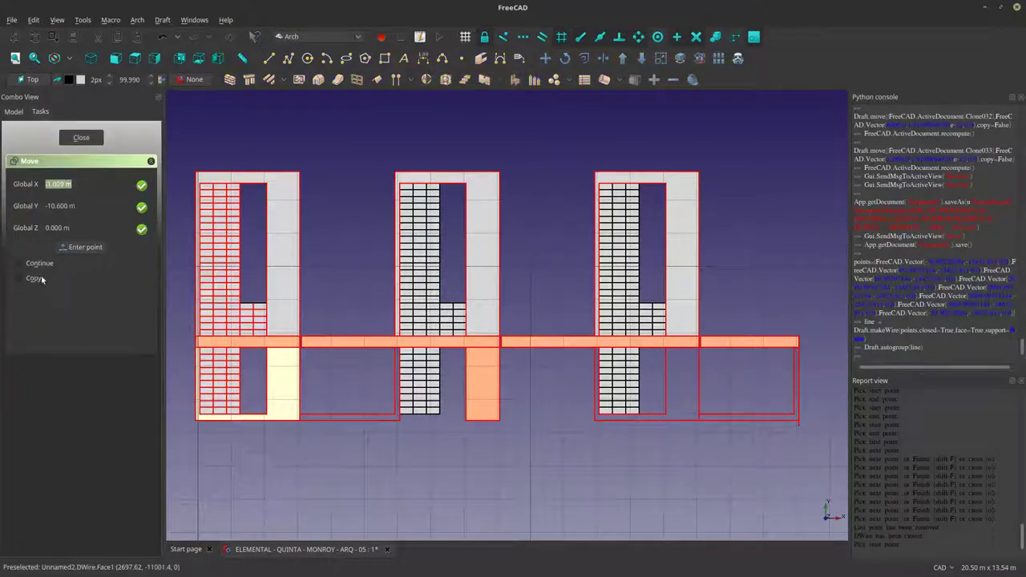
scroll(296, 349, "up", 5)
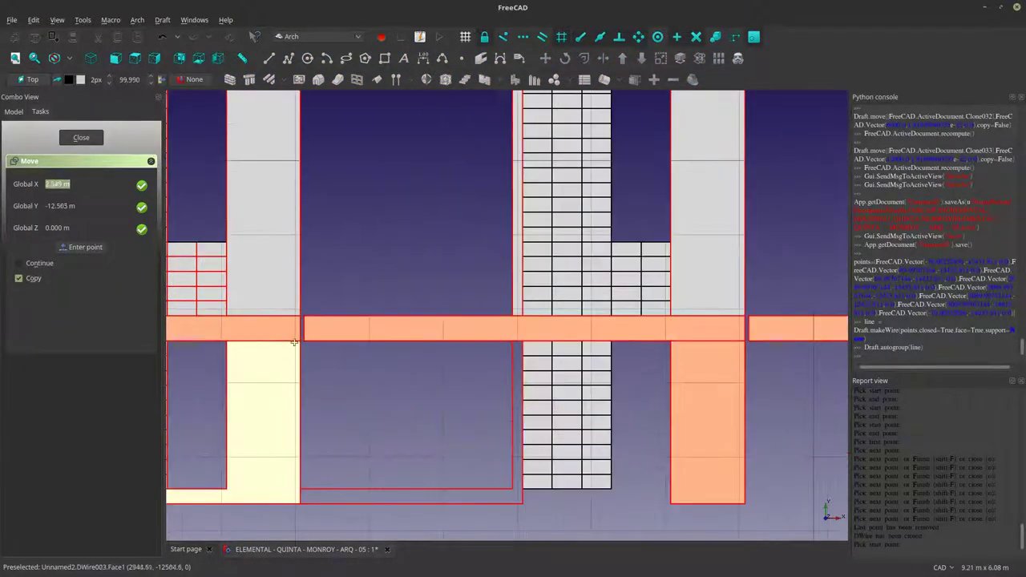
left_click(291, 341)
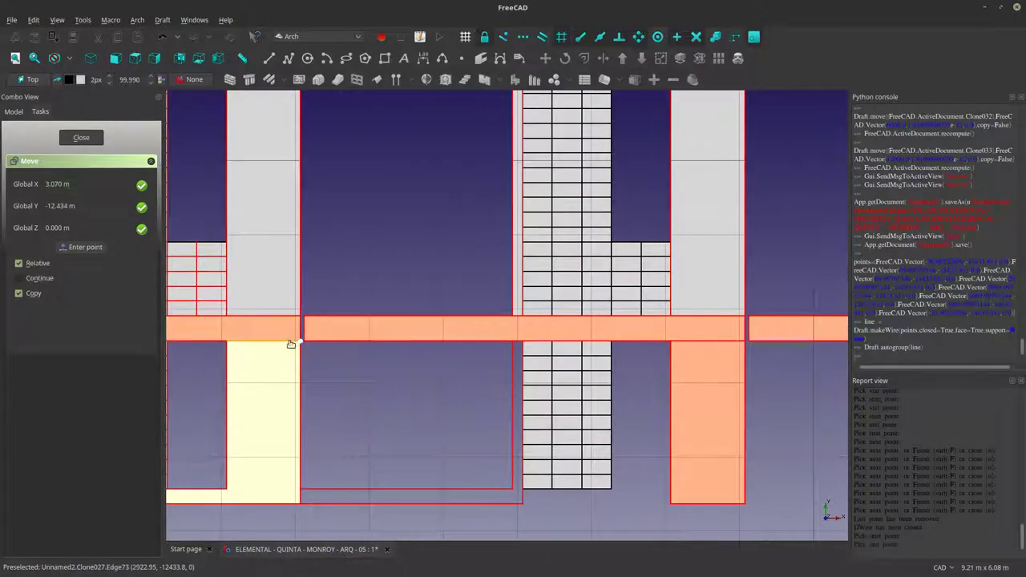
left_click(746, 335)
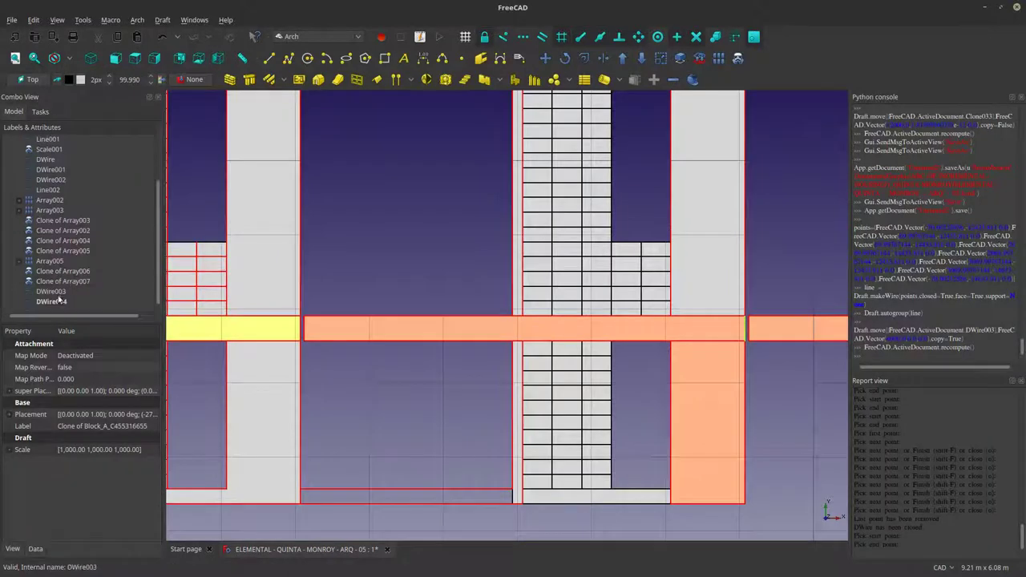
left_click(52, 301)
scroll(625, 406, "down", 5)
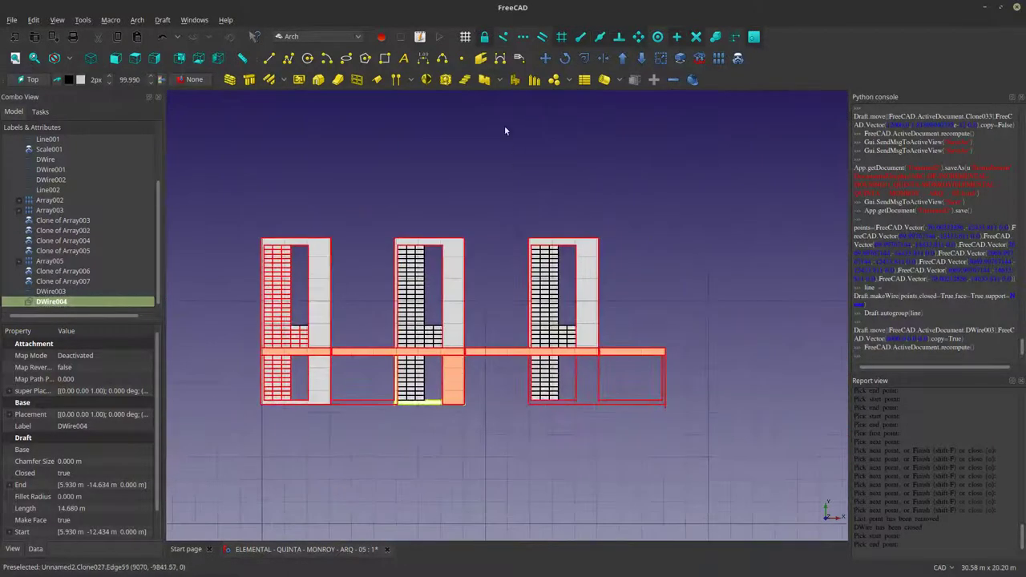
Copy the slab outline again to sit below the beam at the right core.
left_click(545, 58)
scroll(455, 351, "up", 5)
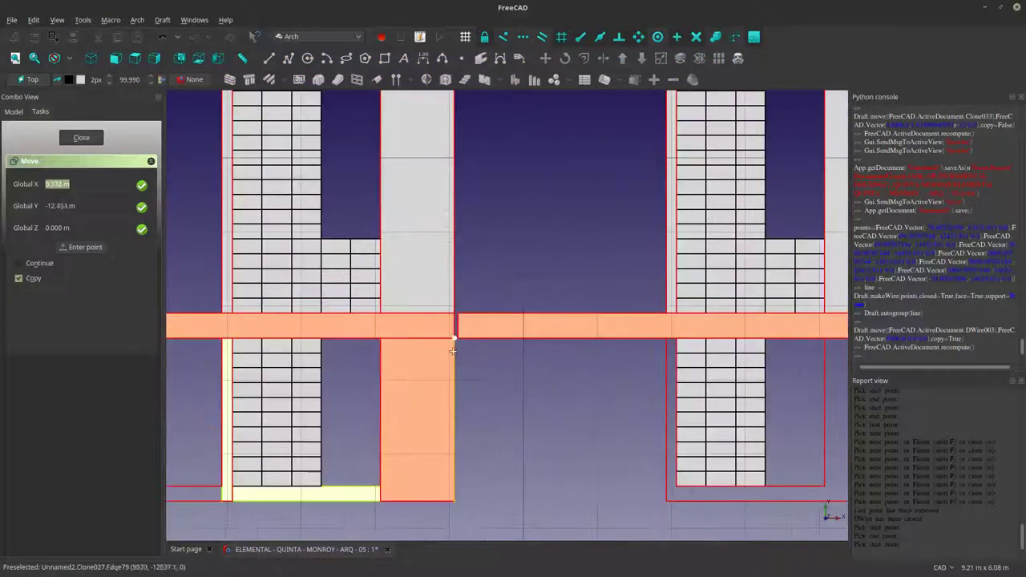
left_click(453, 349)
scroll(453, 349, "down", 4)
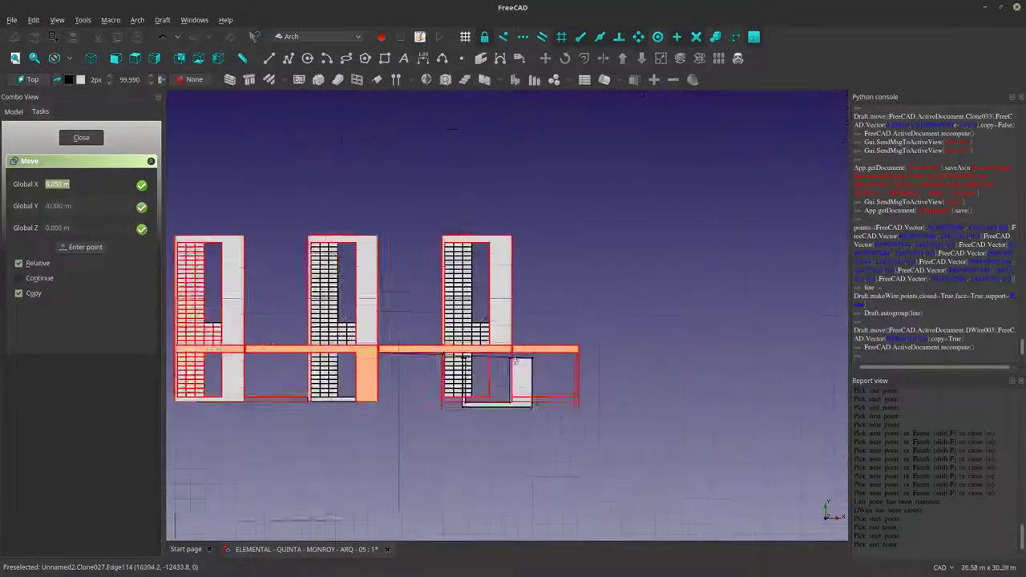
scroll(517, 362, "up", 4)
left_click(491, 335)
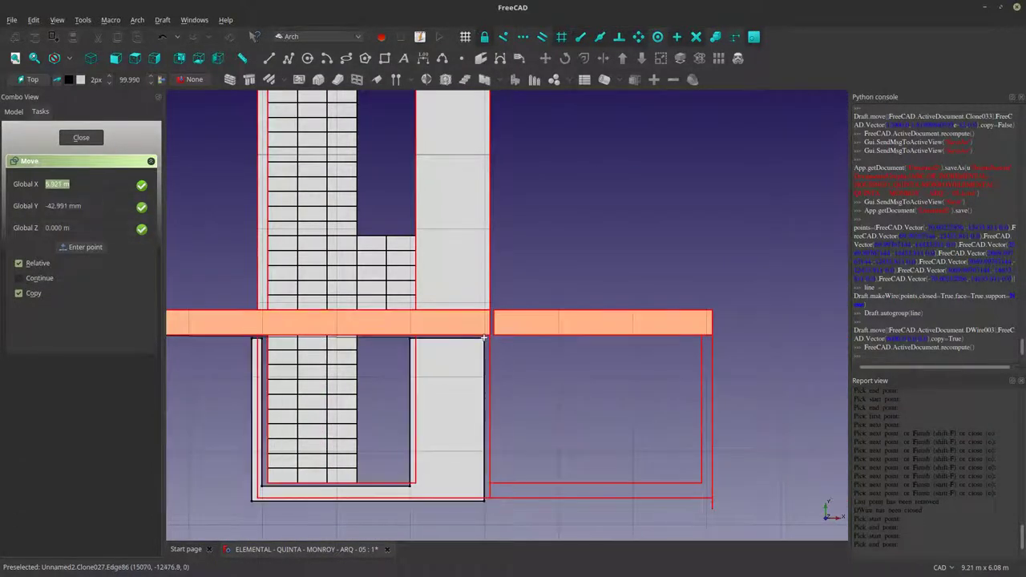
left_click(490, 335)
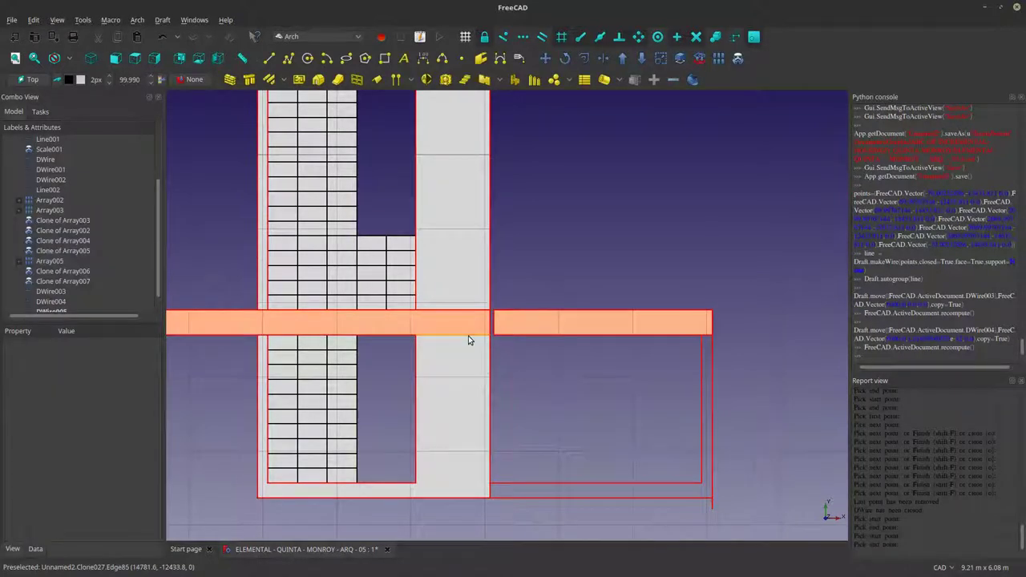
scroll(470, 335, "down", 4)
middle_click_drag(472, 335, 612, 344)
scroll(503, 308, "up", 4)
scroll(504, 419, "up", 2)
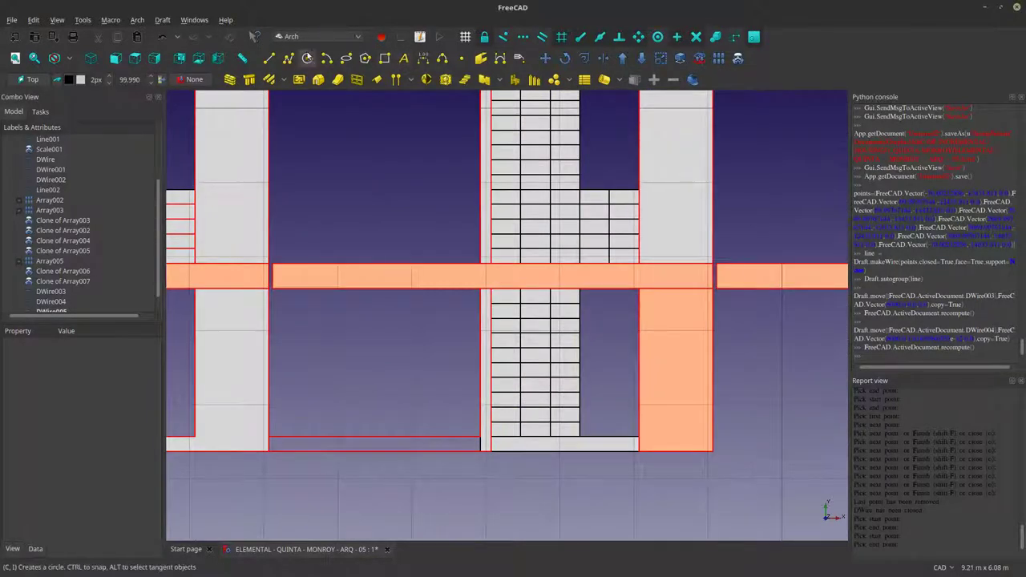
Draw a closed, filled 10.40 m wire around the lower bay under the beam between cores 1 and 2.
left_click(288, 58)
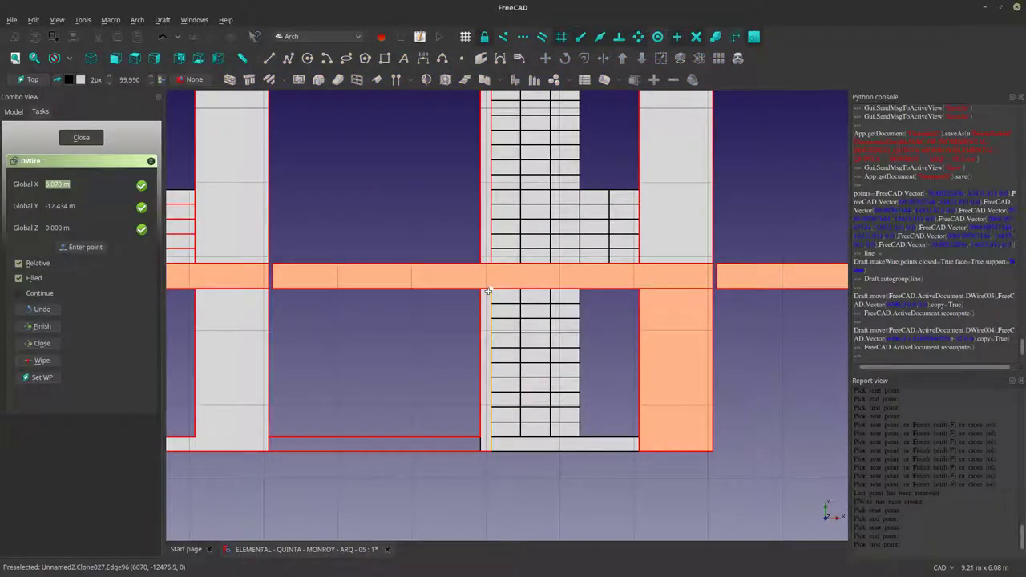
left_click(488, 291)
left_click(489, 447)
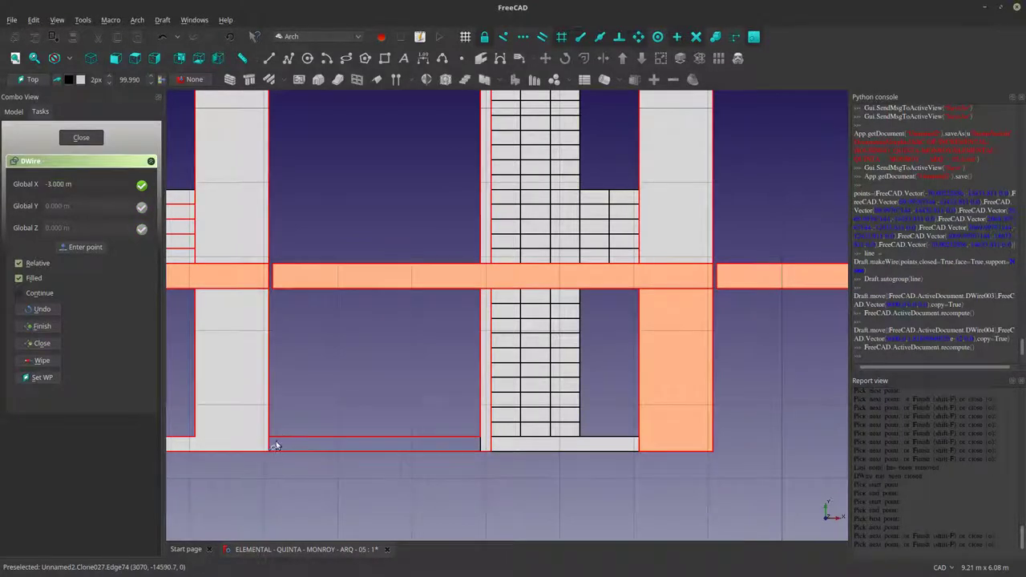
left_click(273, 436)
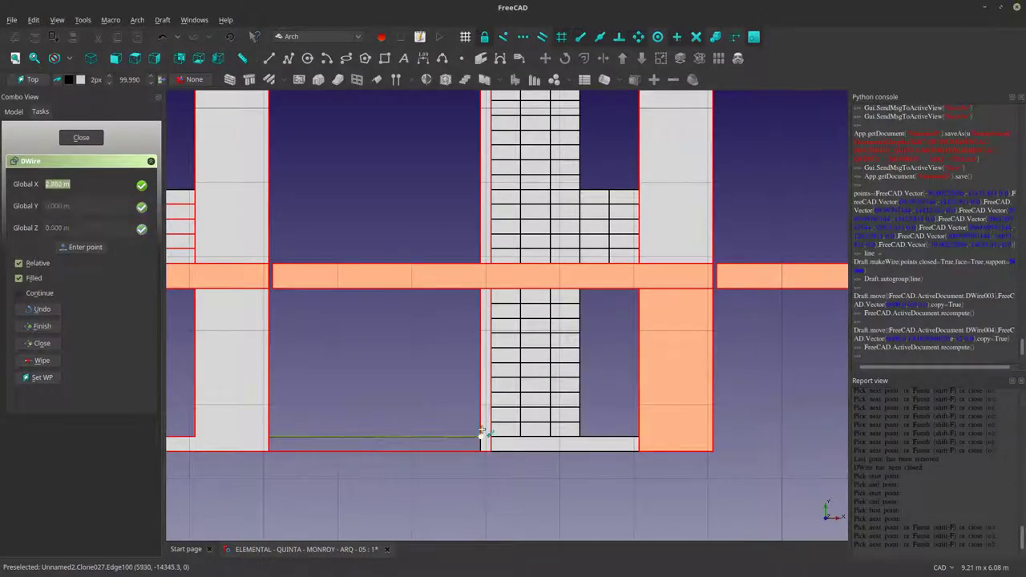
left_click(481, 433)
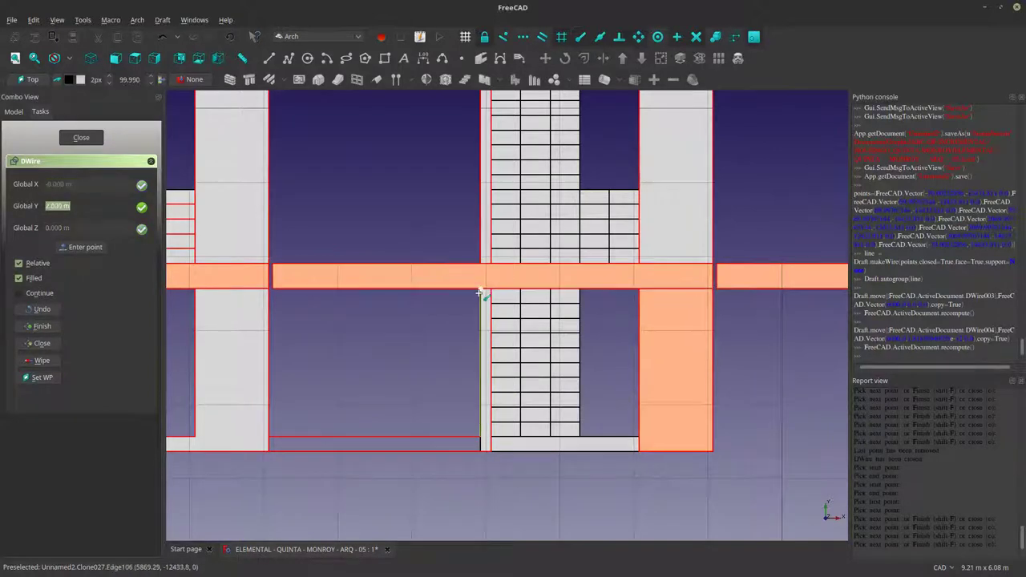
left_click(479, 291)
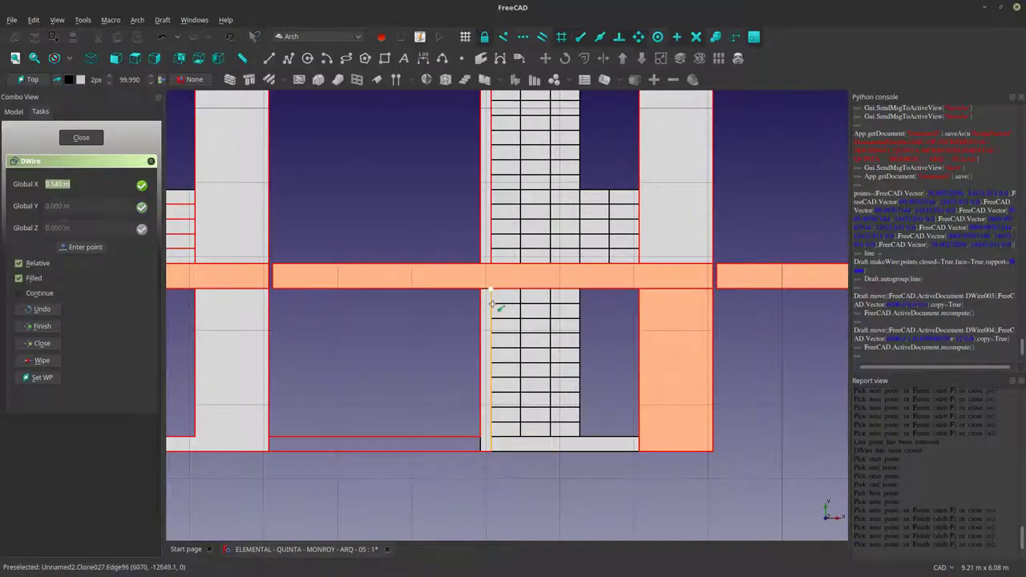
left_click(492, 303)
scroll(318, 345, "down", 5)
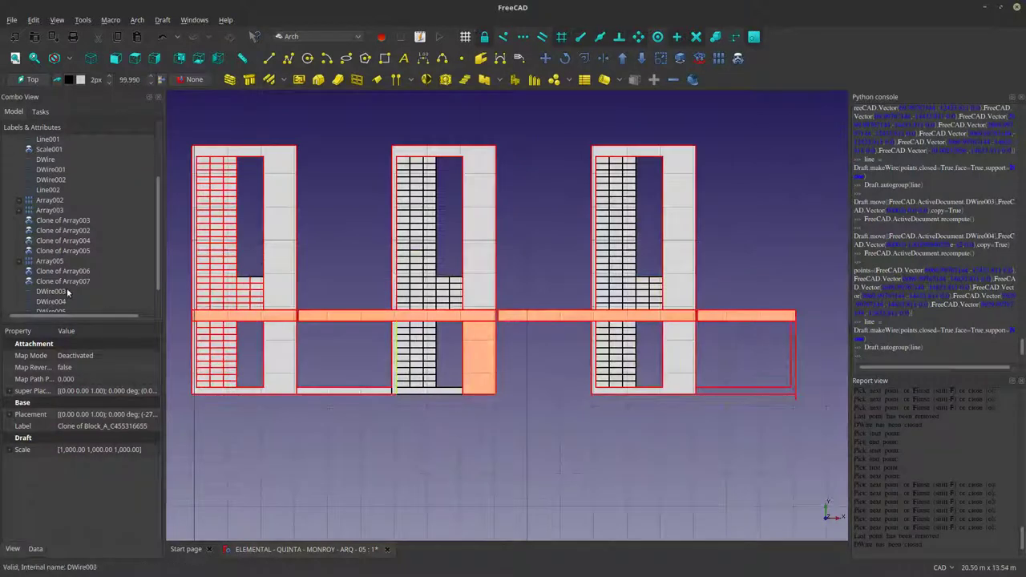
scroll(66, 287, "down", 1)
Compare DWire005 and DWire006 in the Model tree, then delete DWire006.
left_click(58, 301)
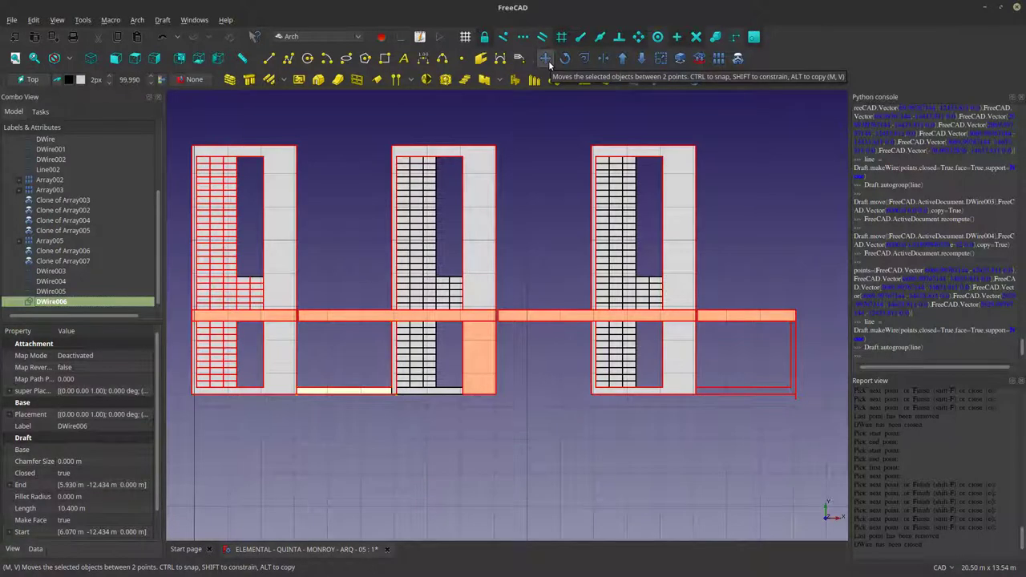
left_click(45, 293)
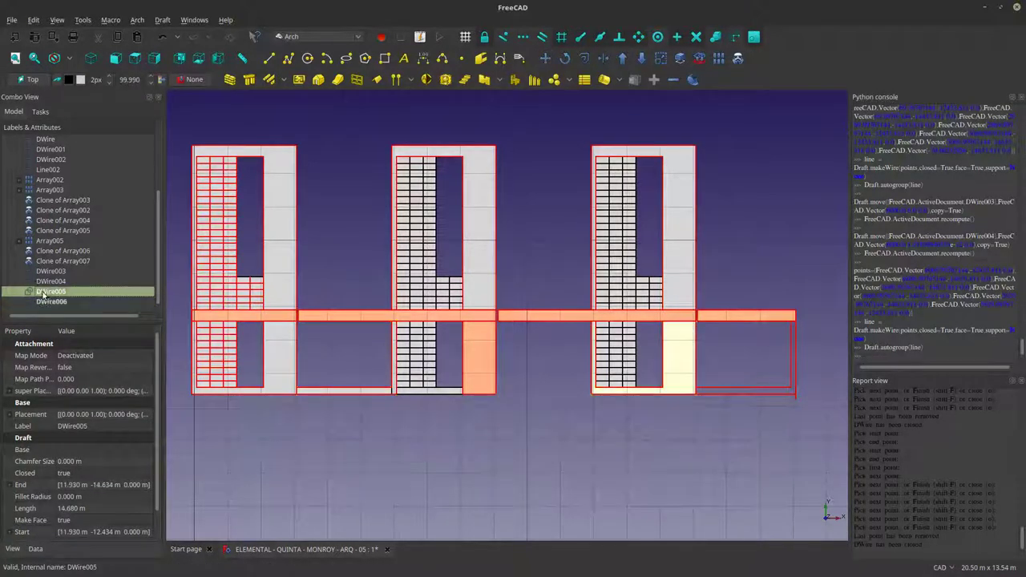
left_click(48, 302)
key("Delete")
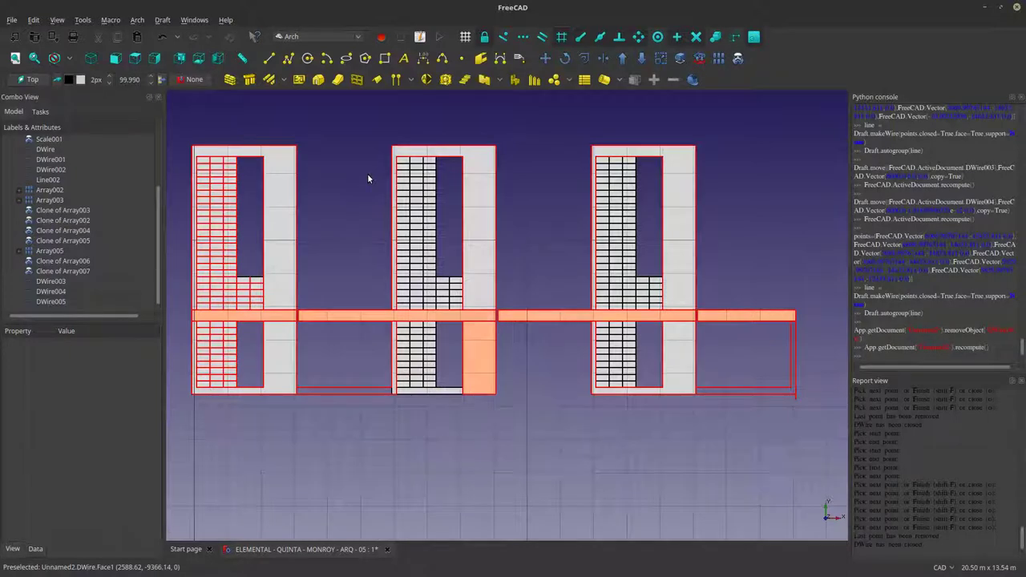
scroll(827, 375, "up", 6)
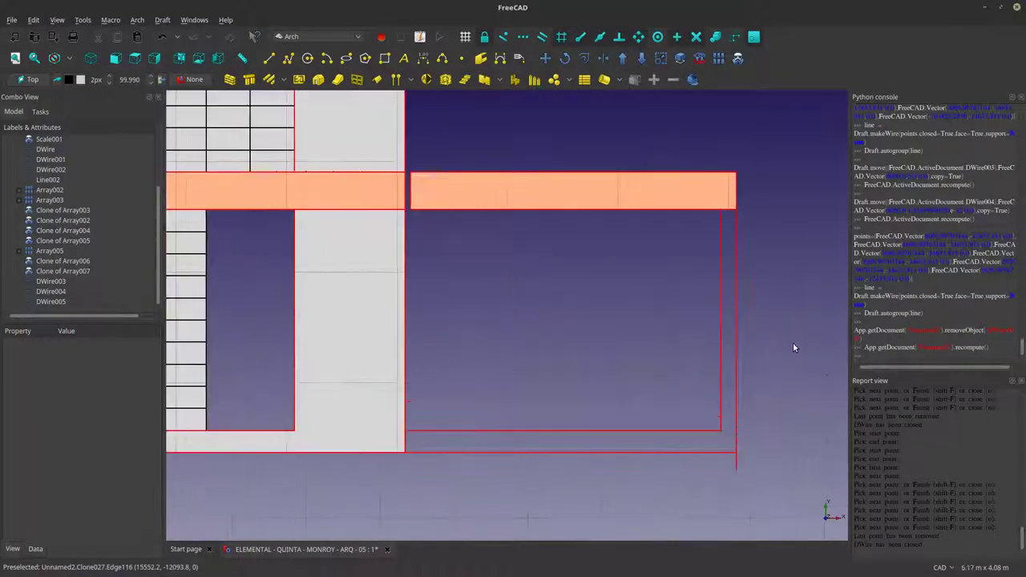
Trace a closed, filled wire down the right end, along the bottom and up the inner corner under the beam.
left_click(287, 58)
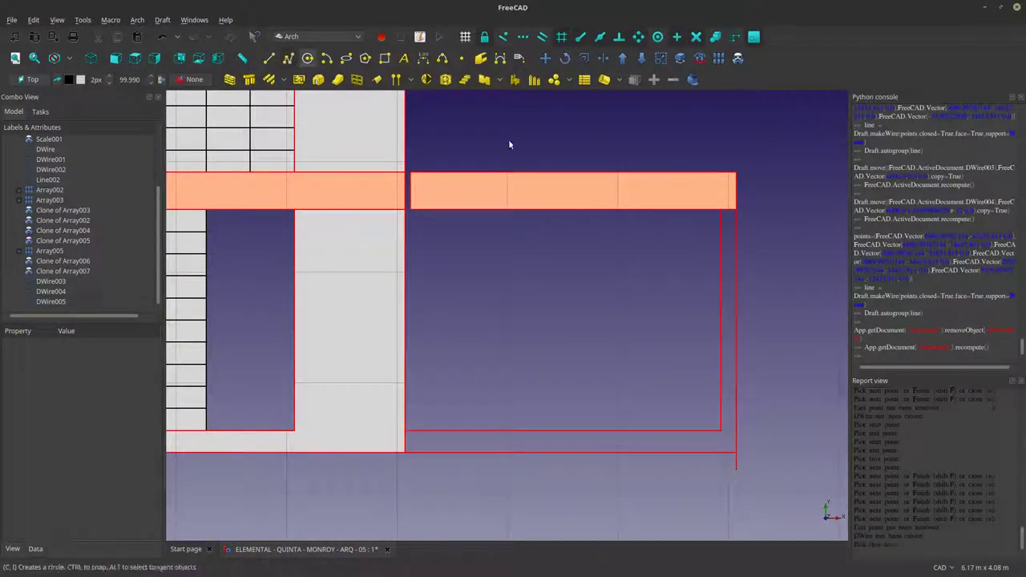
left_click(735, 222)
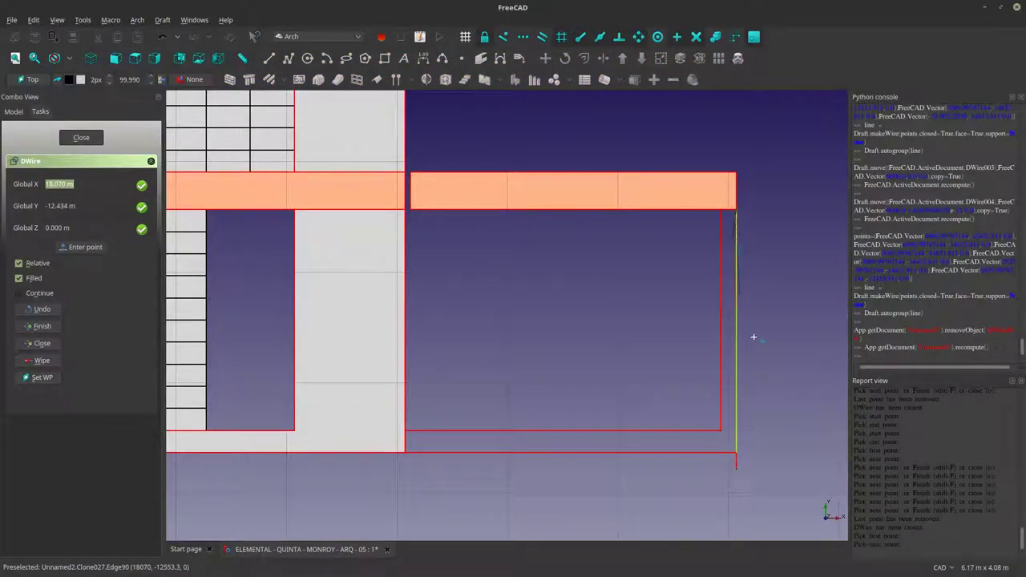
left_click(735, 450)
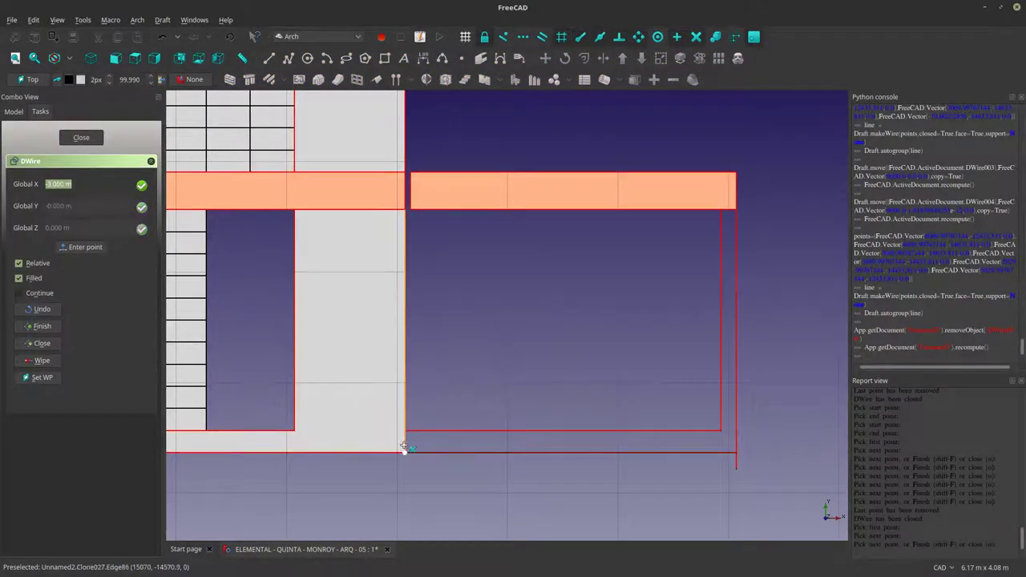
left_click(403, 449)
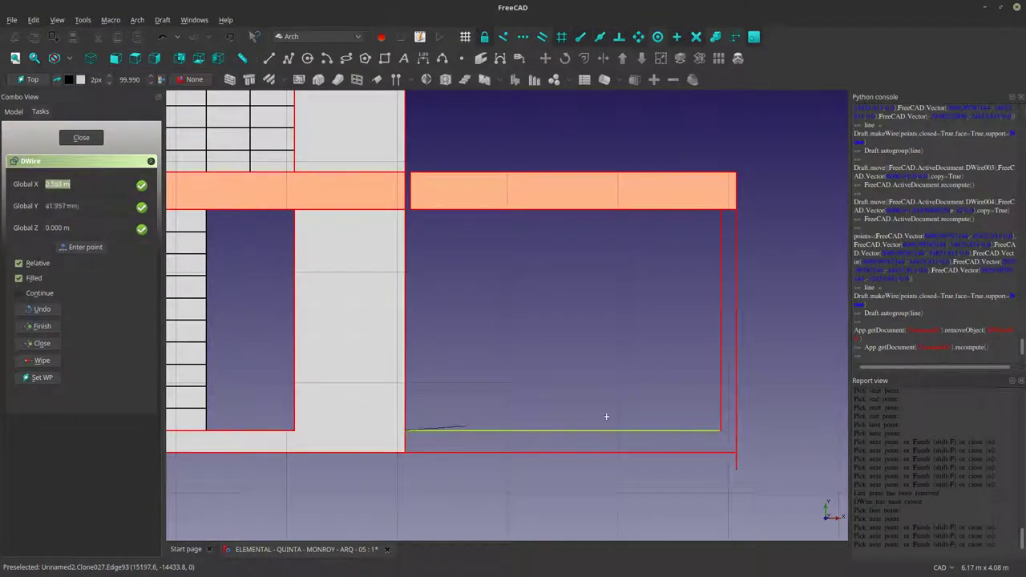
left_click(719, 430)
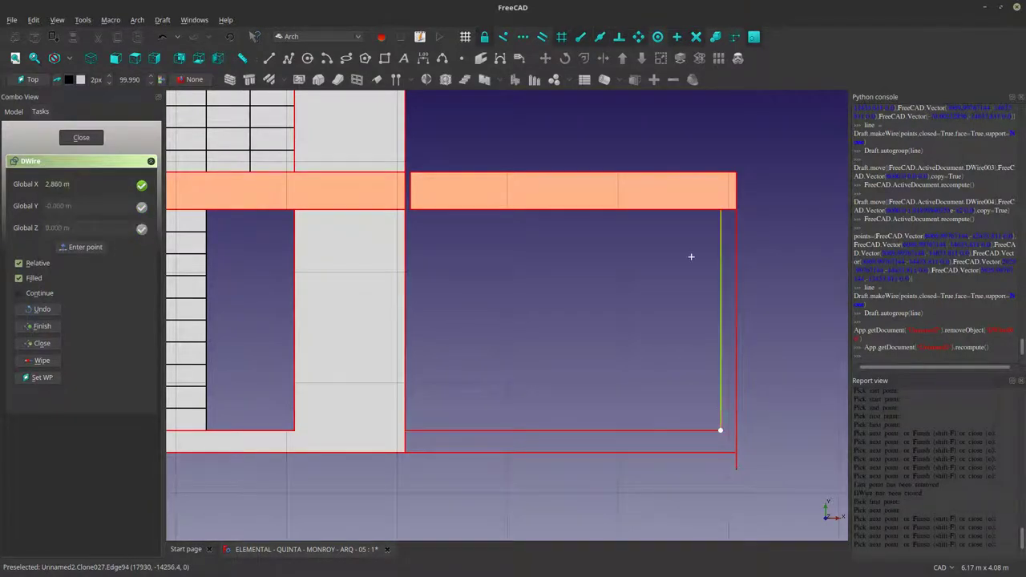
left_click(719, 210)
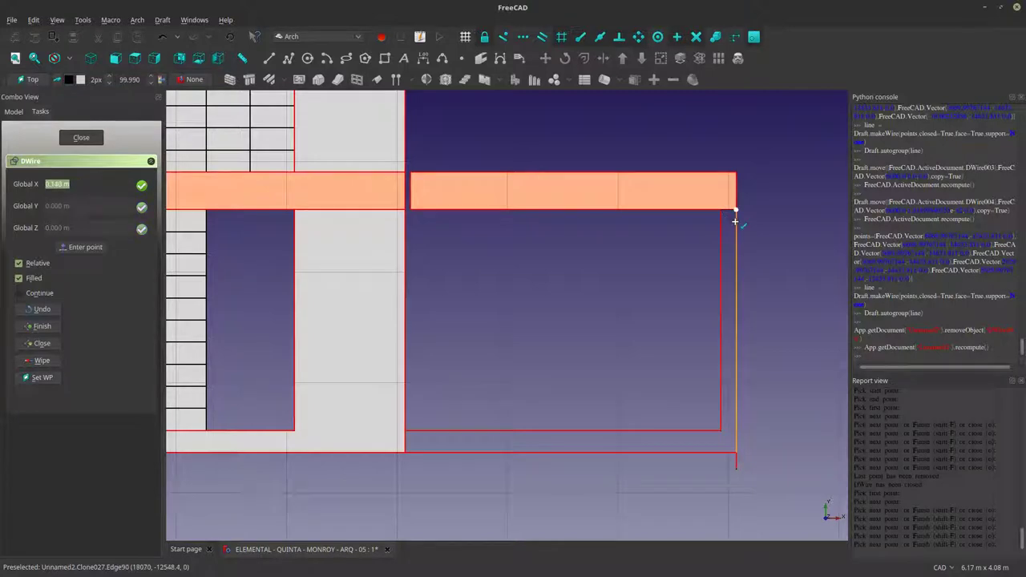
left_click(734, 220)
scroll(782, 330, "down", 5)
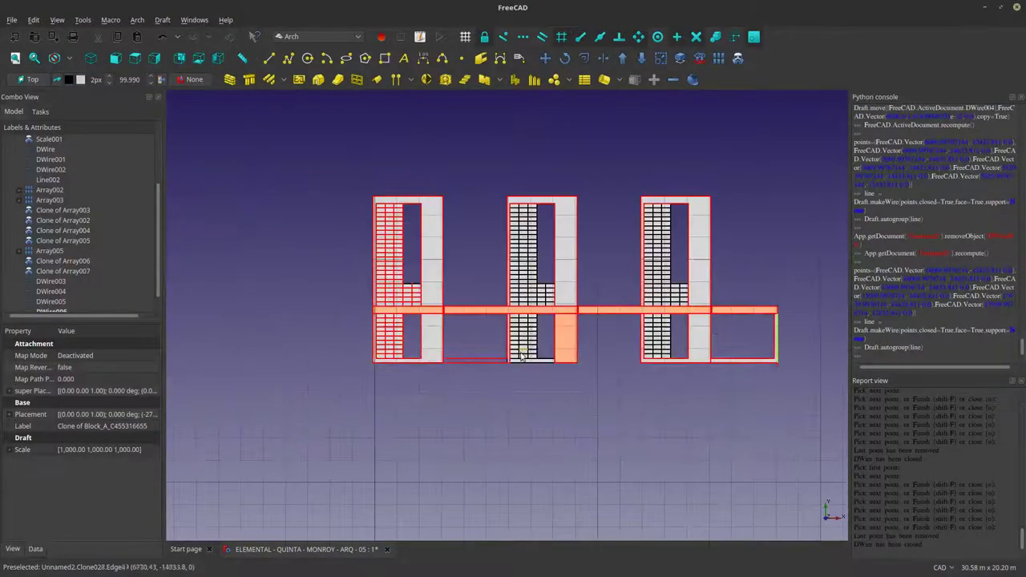
Draw a filled 0.200 m high rectangle strip along the base of the gap between cores 1 and 2.
scroll(520, 355, "up", 2)
left_click(384, 59)
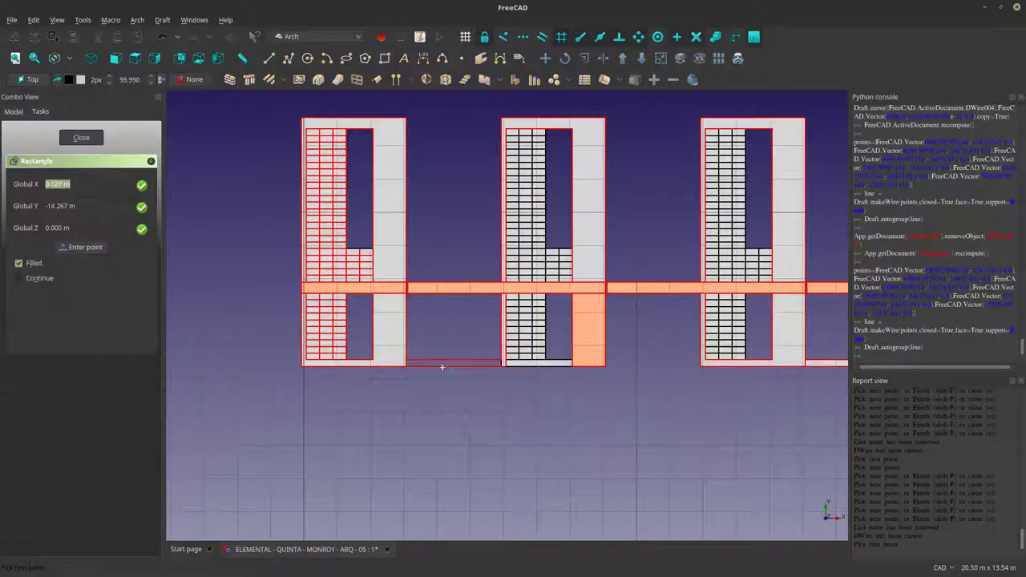
scroll(409, 365, "up", 5)
left_click(388, 375)
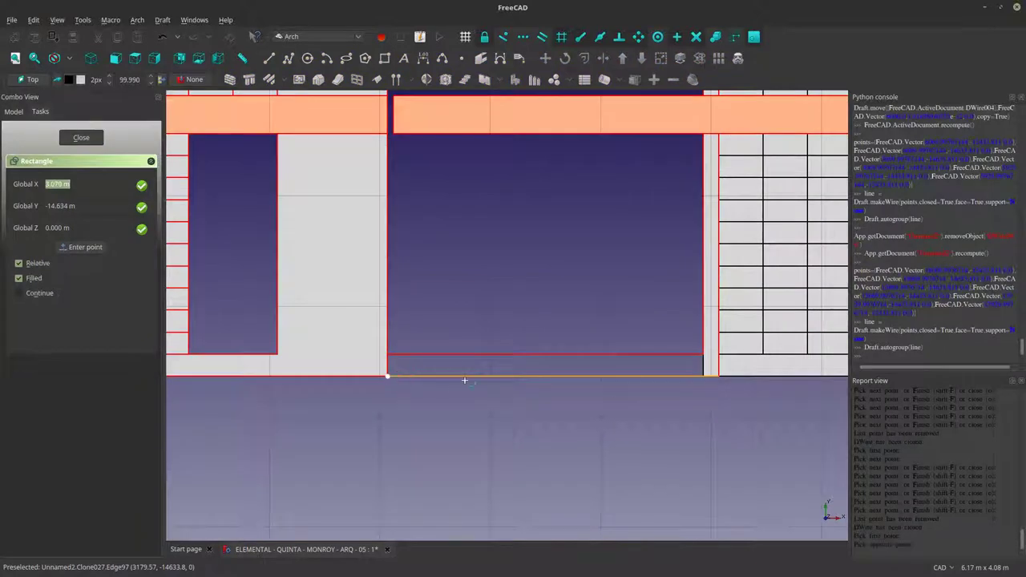
left_click(698, 352)
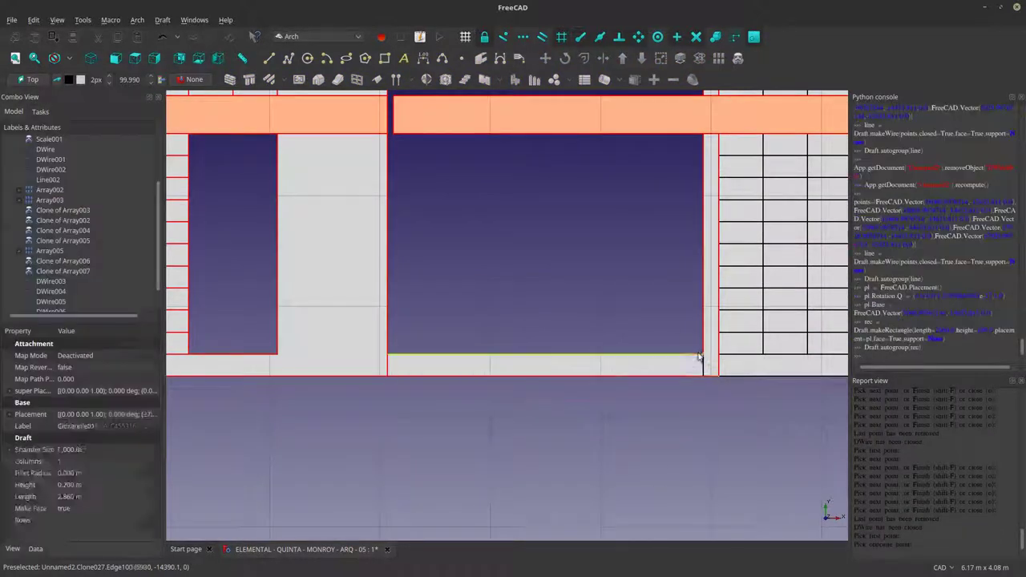
scroll(577, 308, "down", 4)
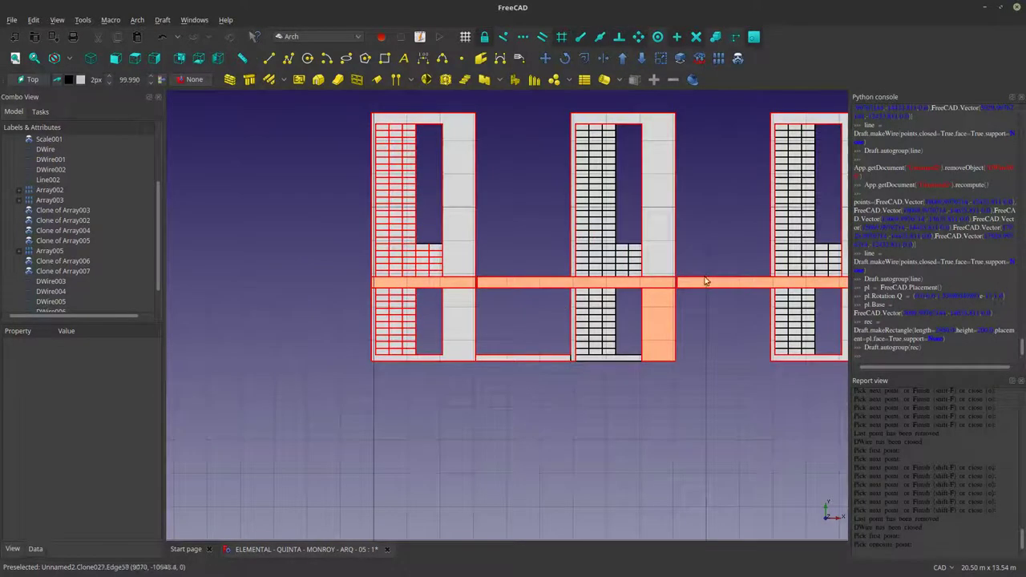
Toggle the continuous orange beam strip's visibility repeatedly to compare the slab faces beneath it.
left_click(538, 286)
key("space")
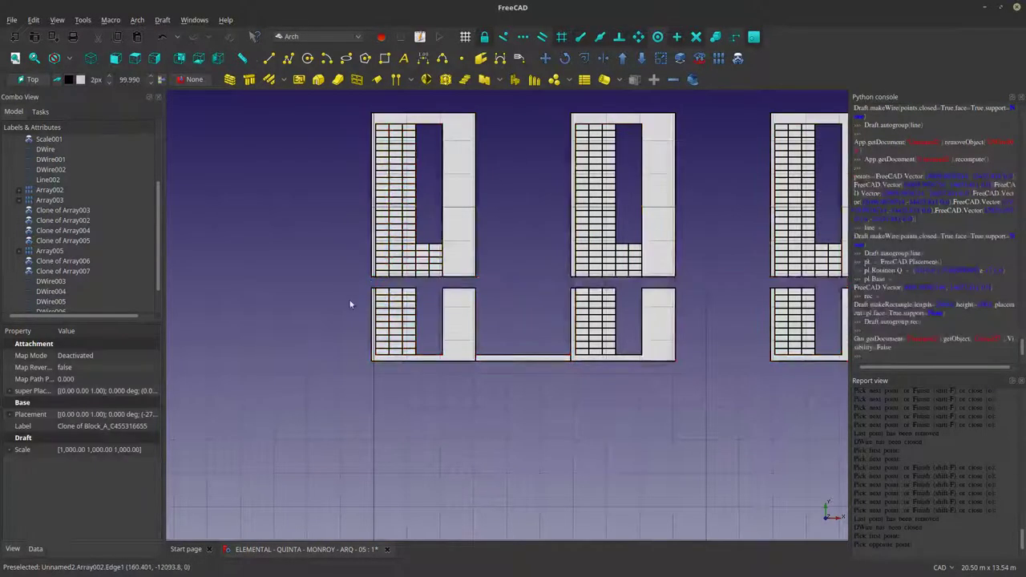
scroll(480, 296, "up", 5)
scroll(314, 364, "down", 7)
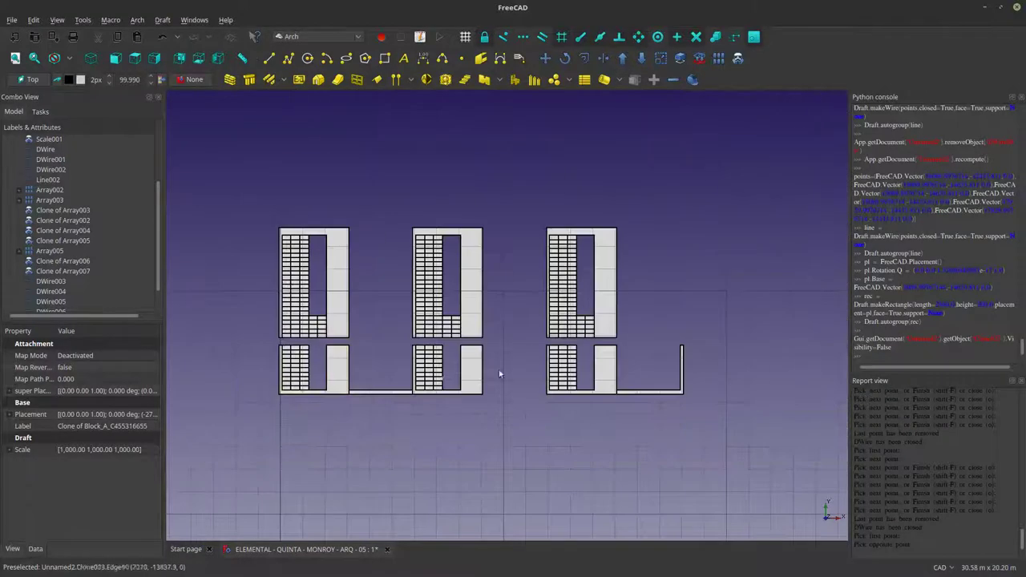
scroll(428, 352, "up", 2)
key("space")
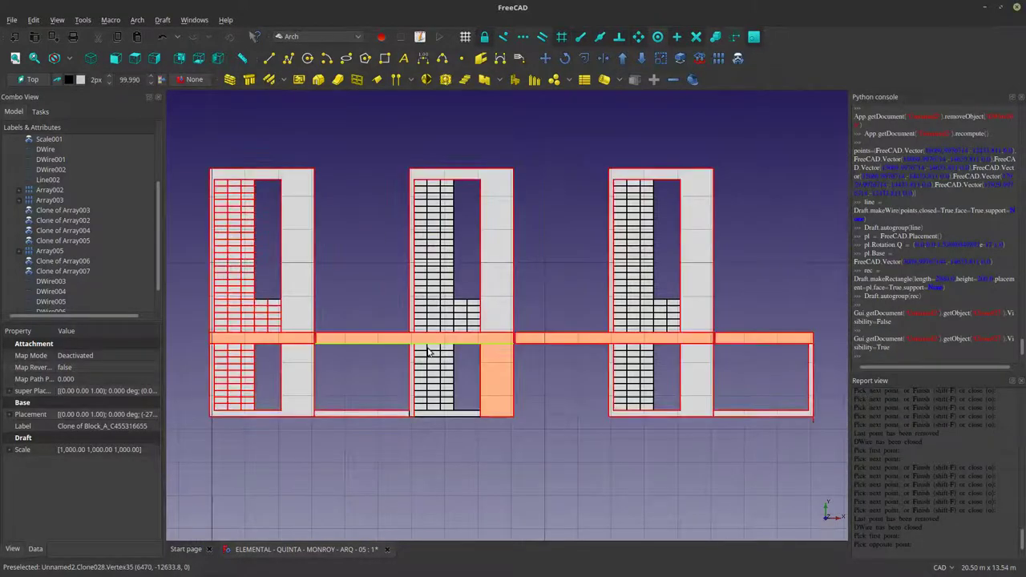
key("space")
key("space")
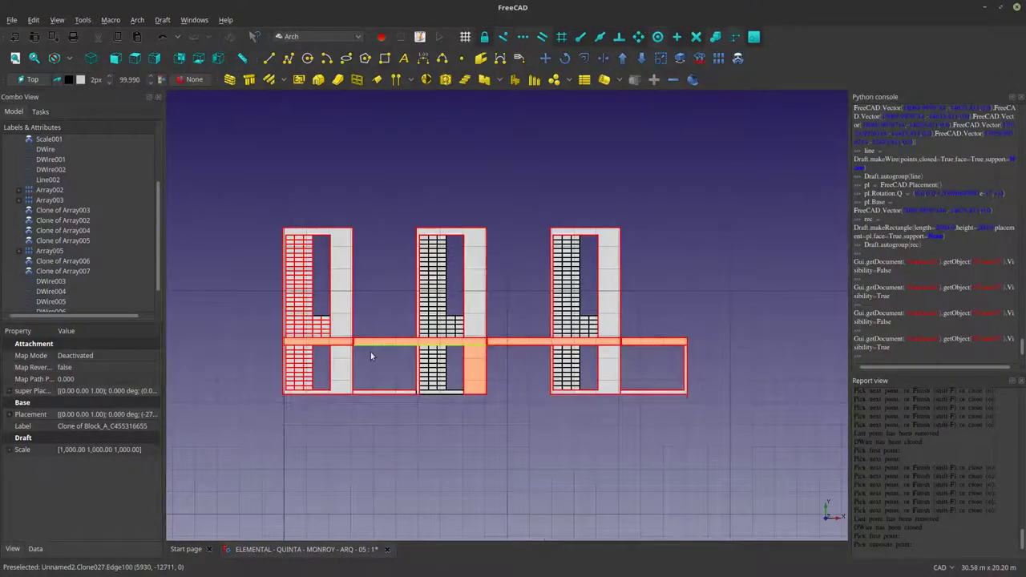
key("space")
scroll(310, 335, "up", 2)
key("space")
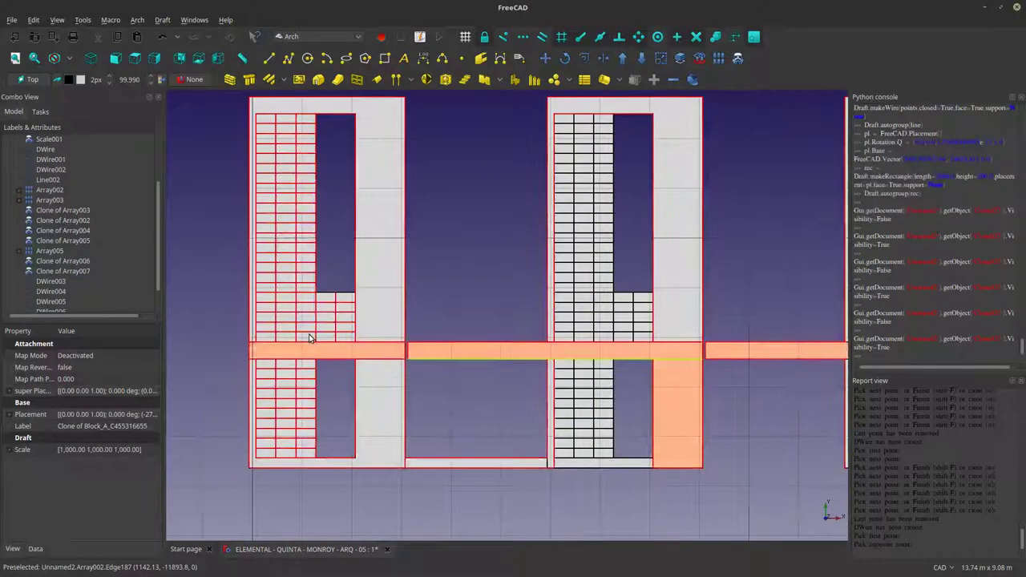
key("space")
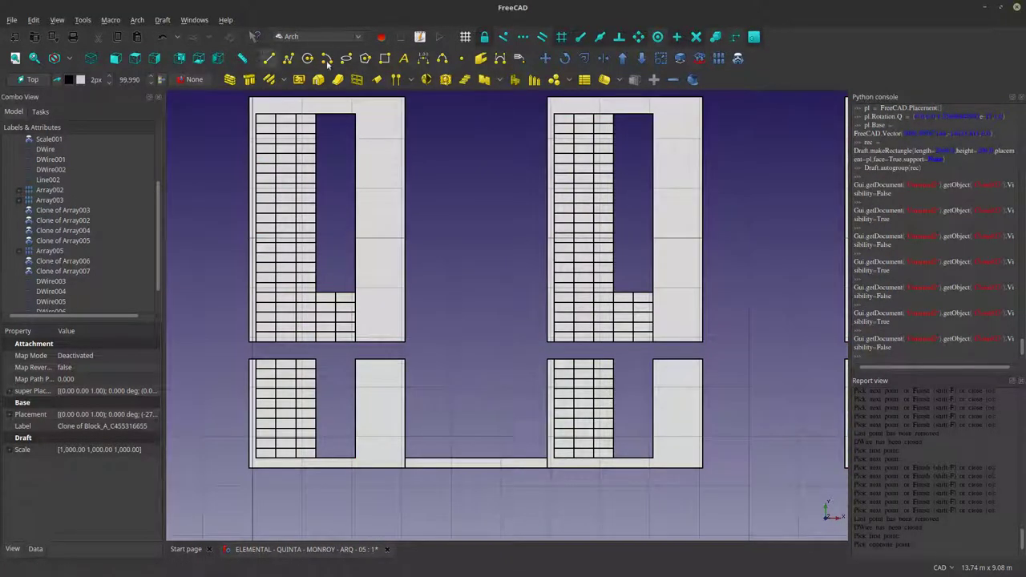
Draw Rectangle012 across the first core's opening, filling the slab band between its storeys.
left_click(385, 58)
scroll(243, 336, "up", 2)
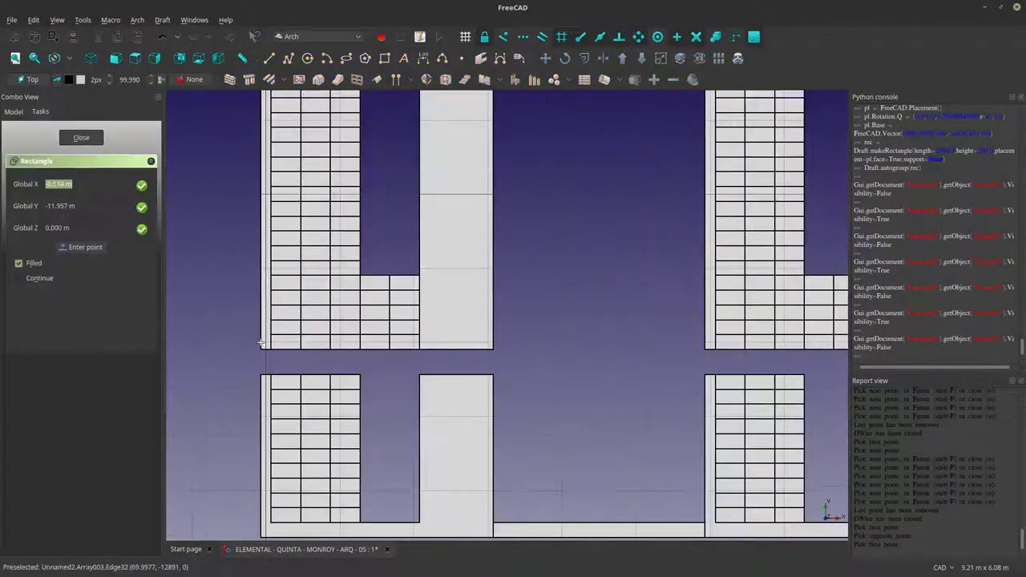
left_click(260, 346)
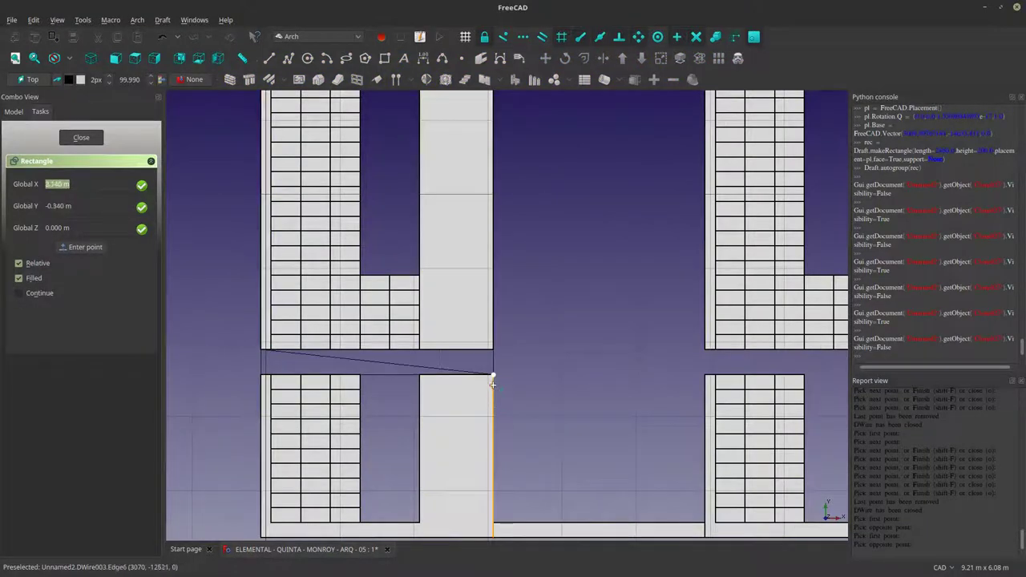
left_click(492, 376)
scroll(472, 365, "up", 5)
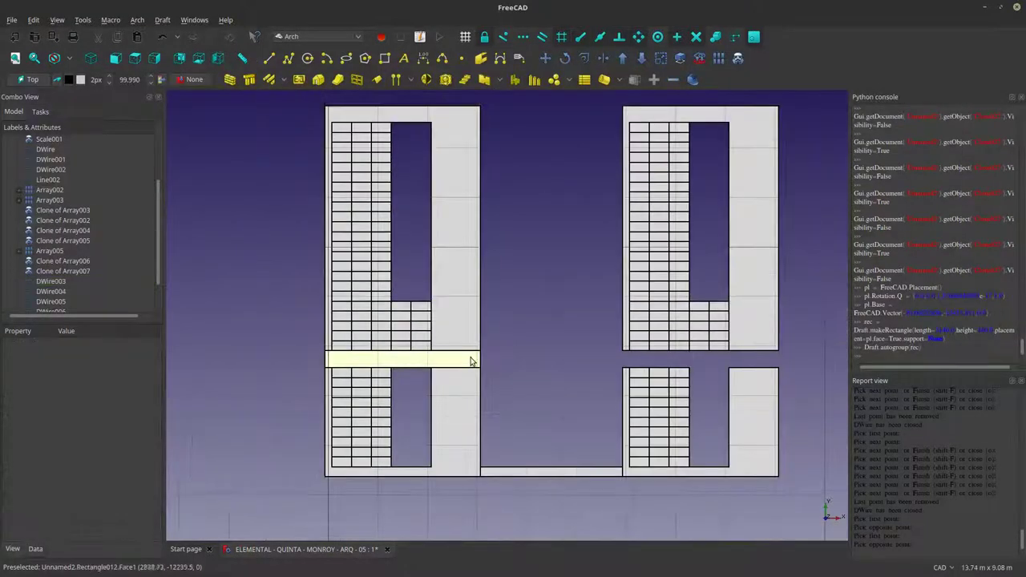
scroll(481, 365, "down", 7)
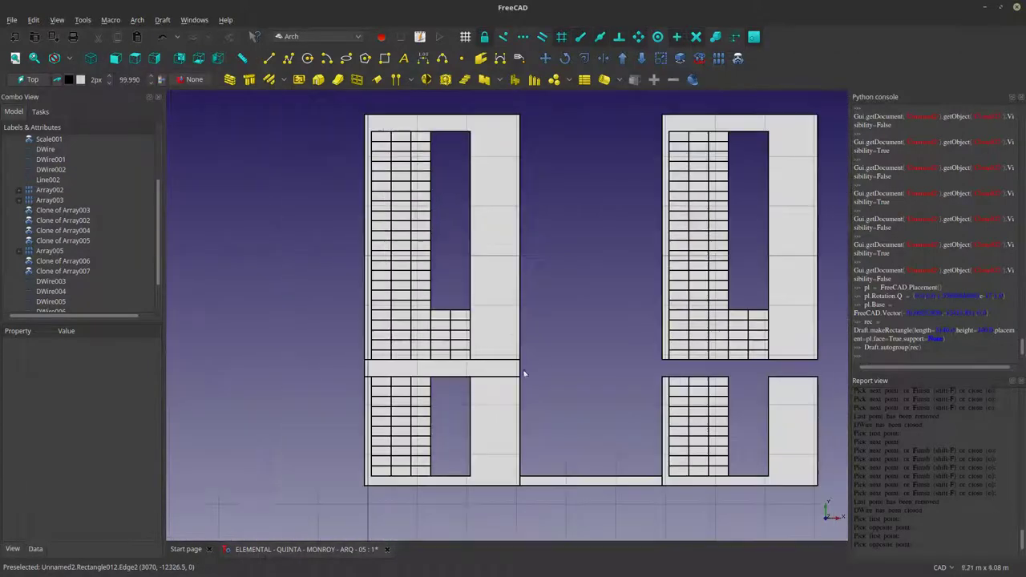
scroll(420, 370, "down", 2)
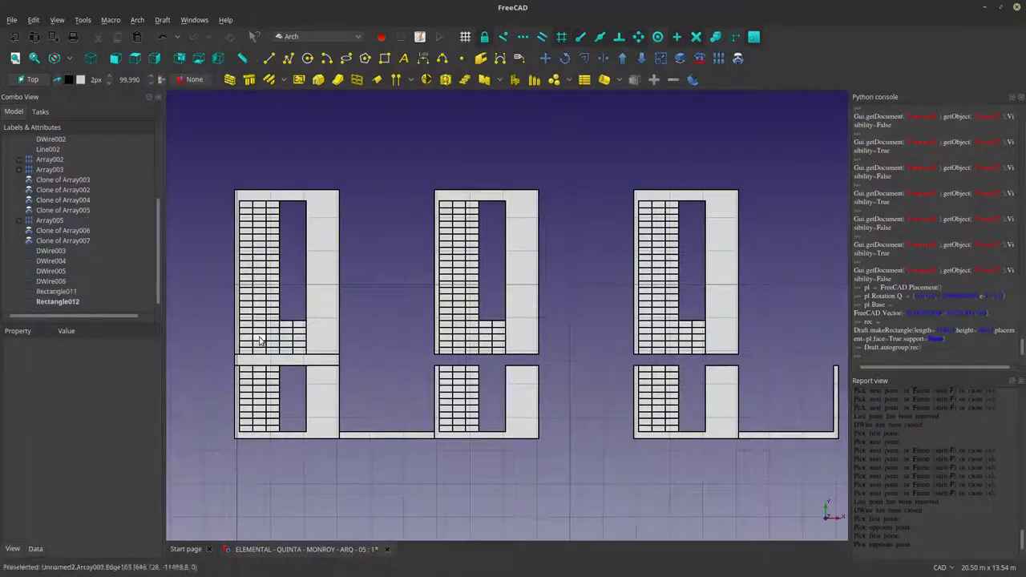
scroll(89, 255, "up", 3)
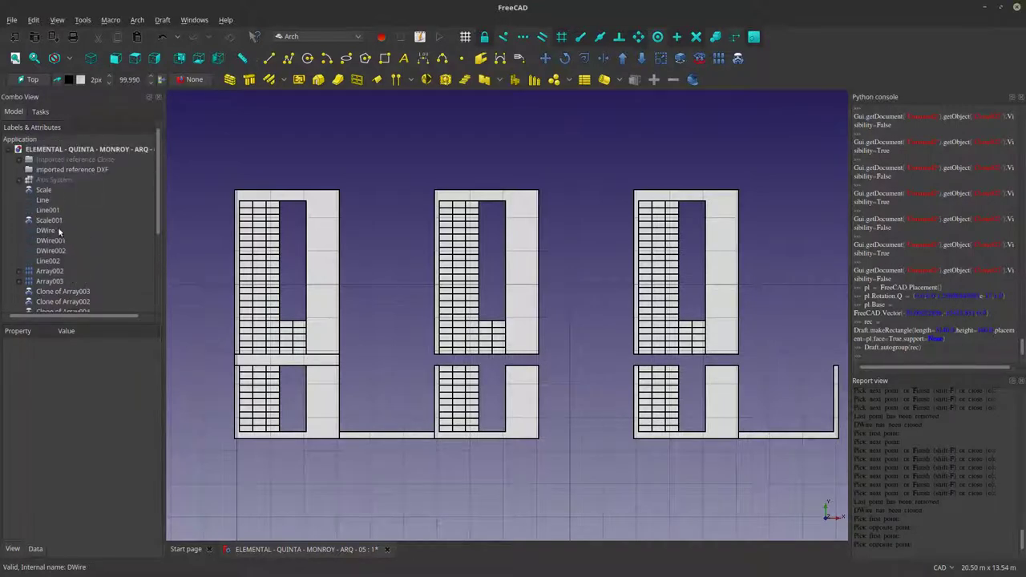
Show the front elevation reference from Imported reference Clone to compare, hide it, then select Rectangle012.
left_click(20, 160)
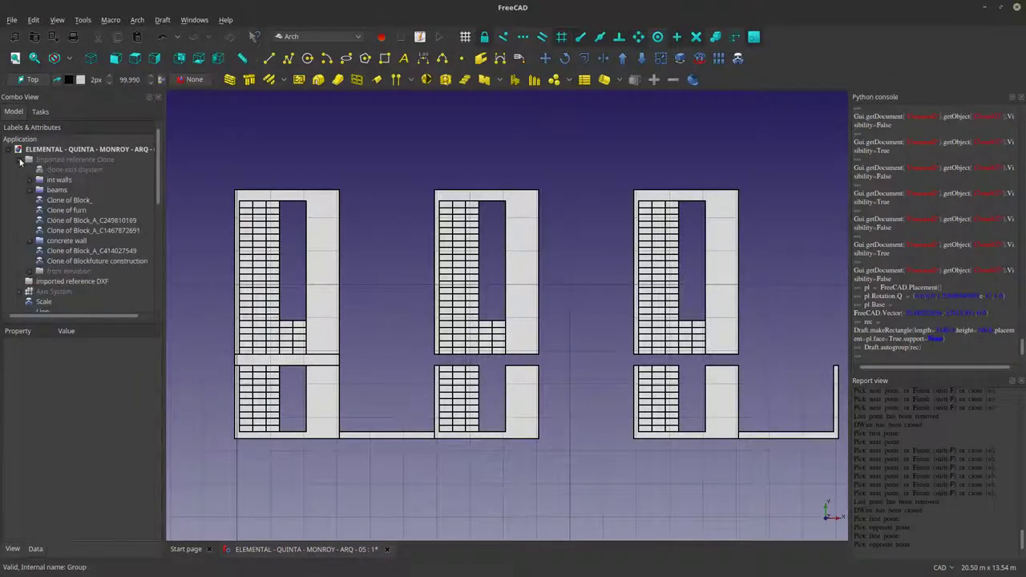
left_click(78, 272)
key("space")
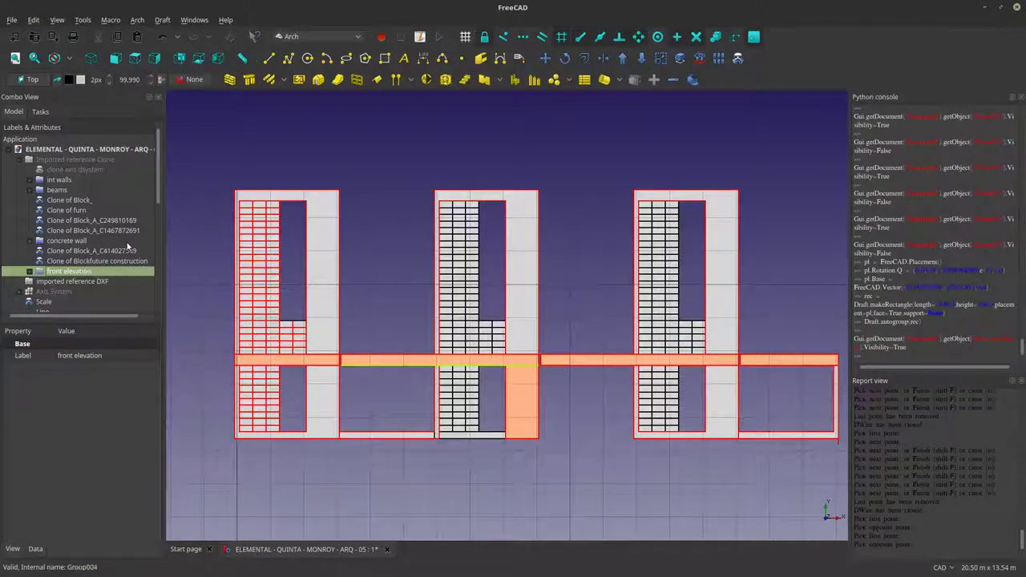
scroll(337, 278, "down", 2)
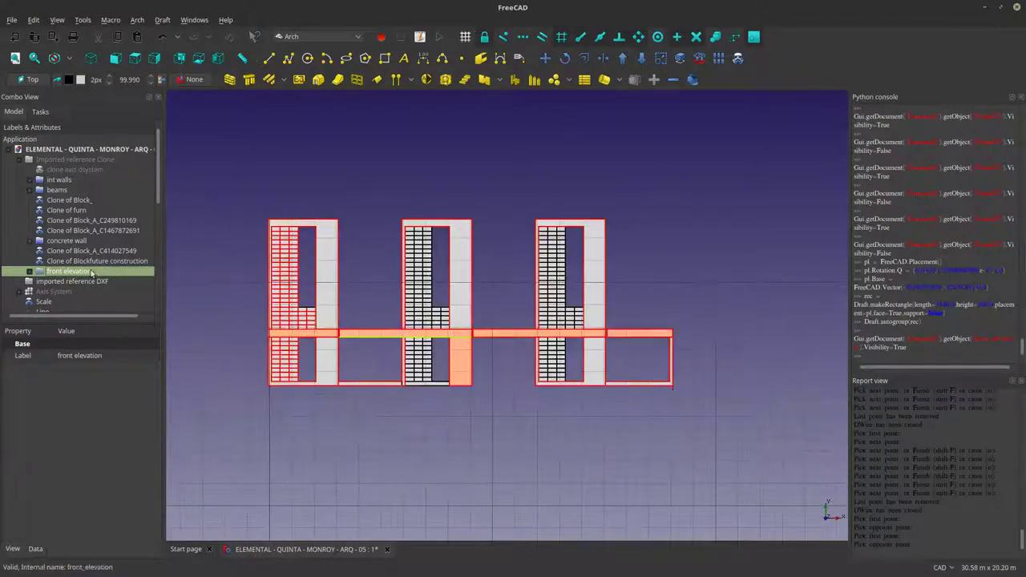
key("space")
scroll(343, 335, "up", 2)
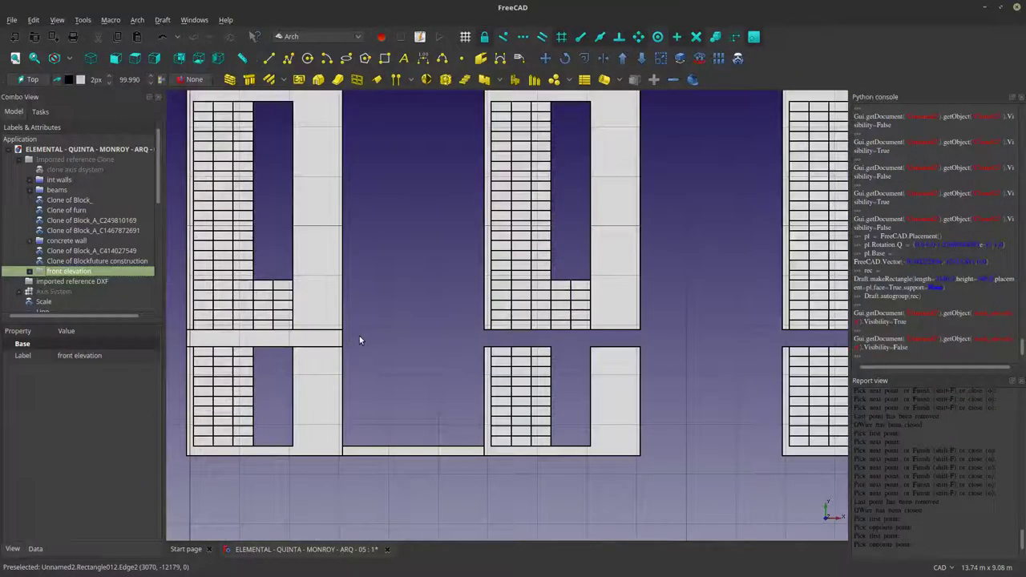
left_click(336, 340)
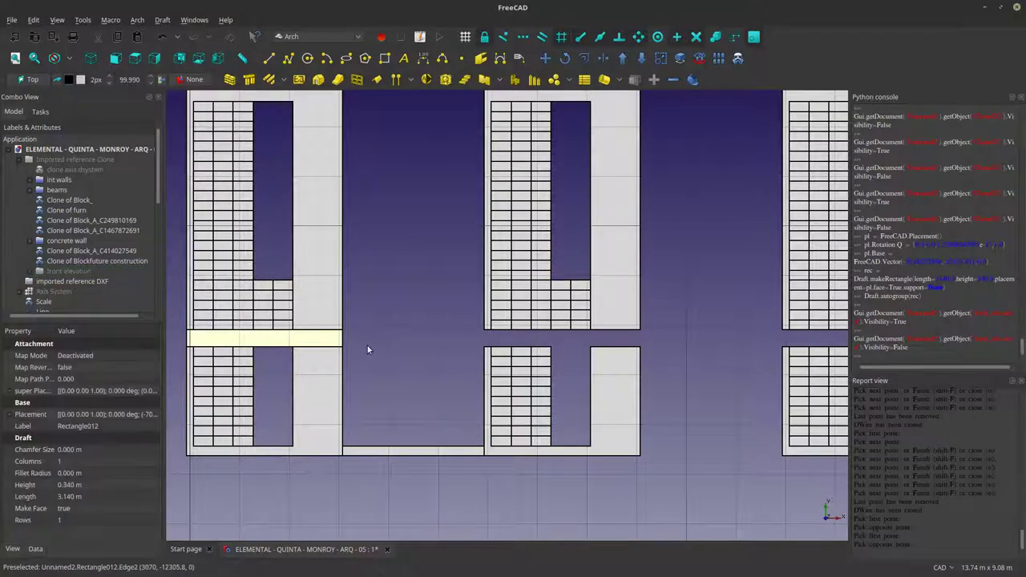
Draw Rectangle013, a 6.000 m by 0.340 m beam from the second core's wall to the first core's edge.
left_click(384, 58)
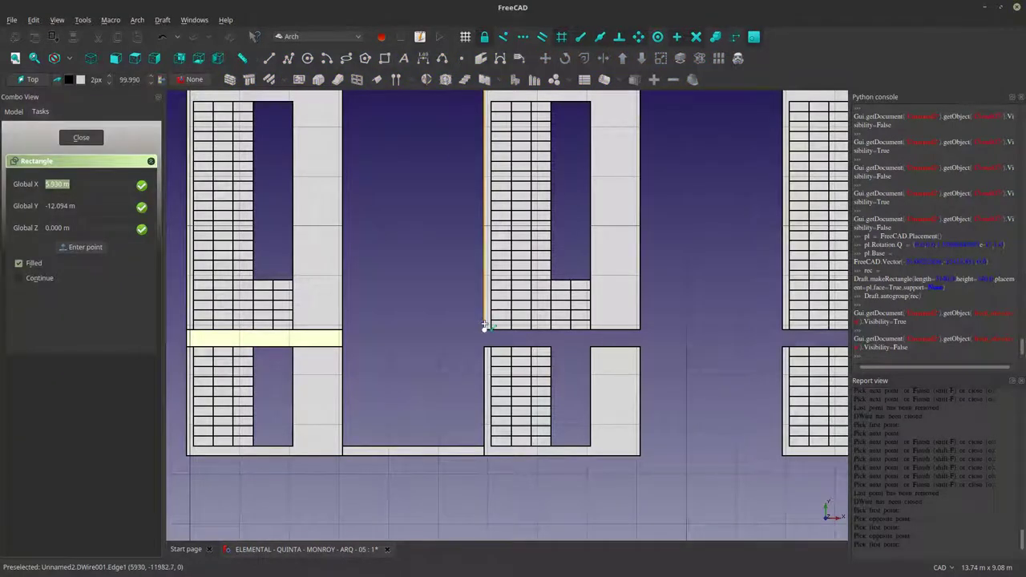
left_click(484, 326)
middle_click_drag(197, 343, 287, 343)
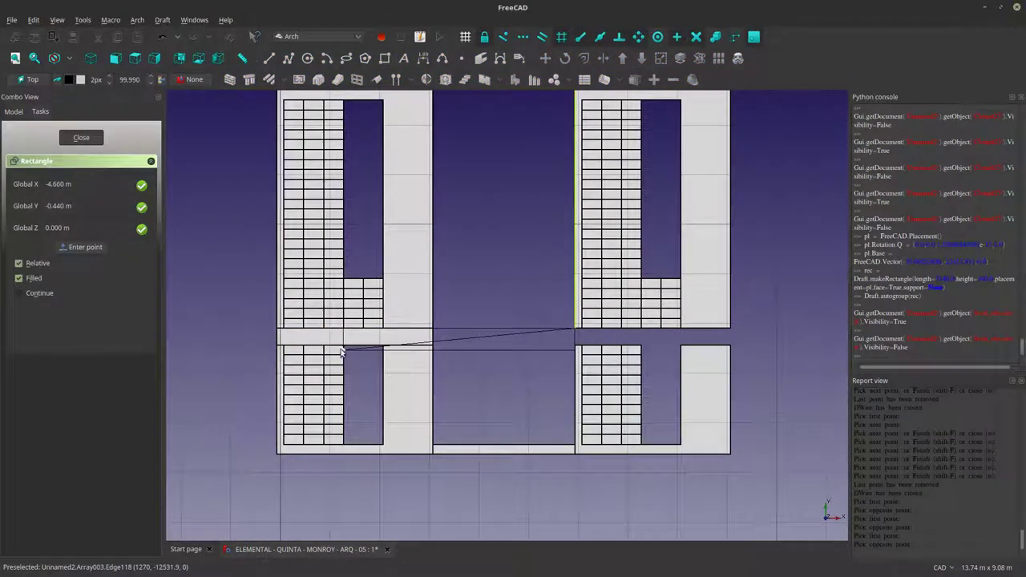
left_click(276, 339)
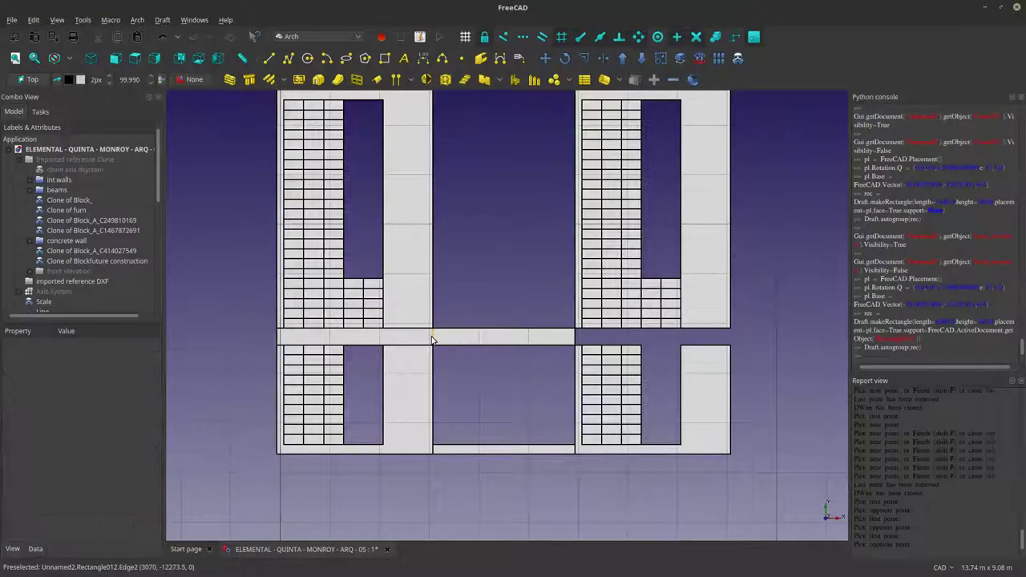
Delete the old Rectangle012 despite the dependency warning, then select the new 6 m beam.
key("Delete")
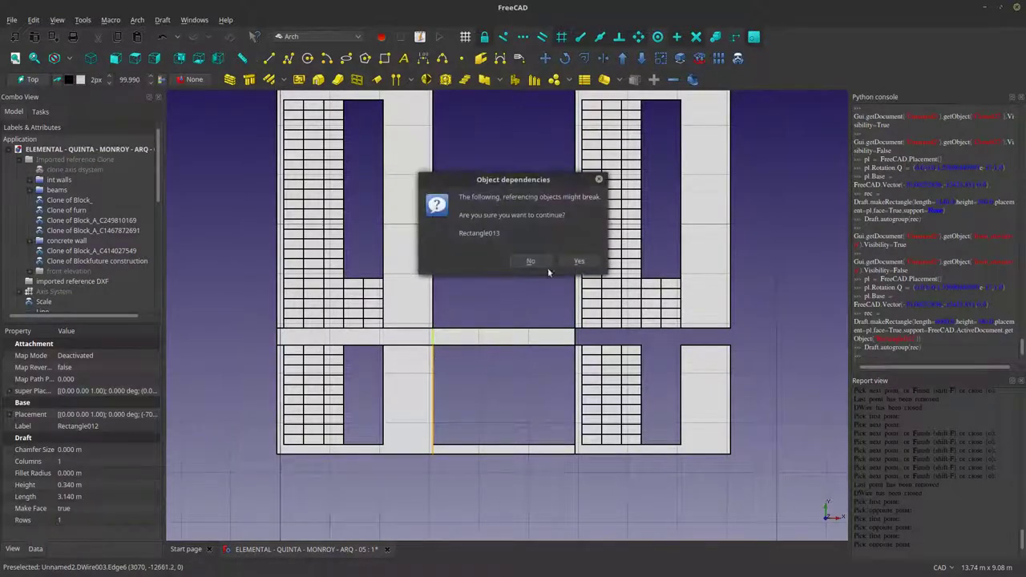
left_click(577, 261)
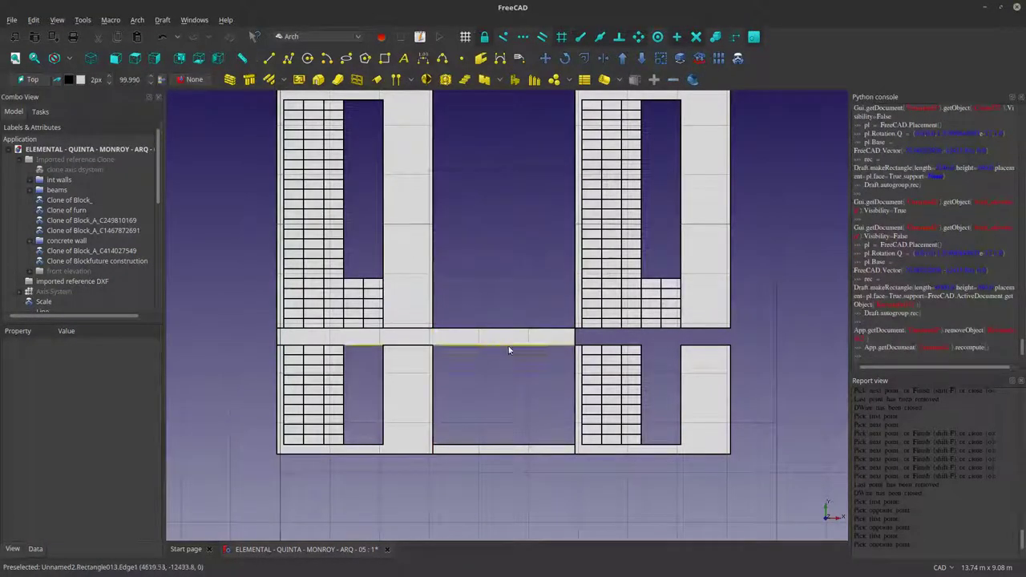
middle_click_drag(508, 346, 290, 378)
scroll(465, 377, "down", 5)
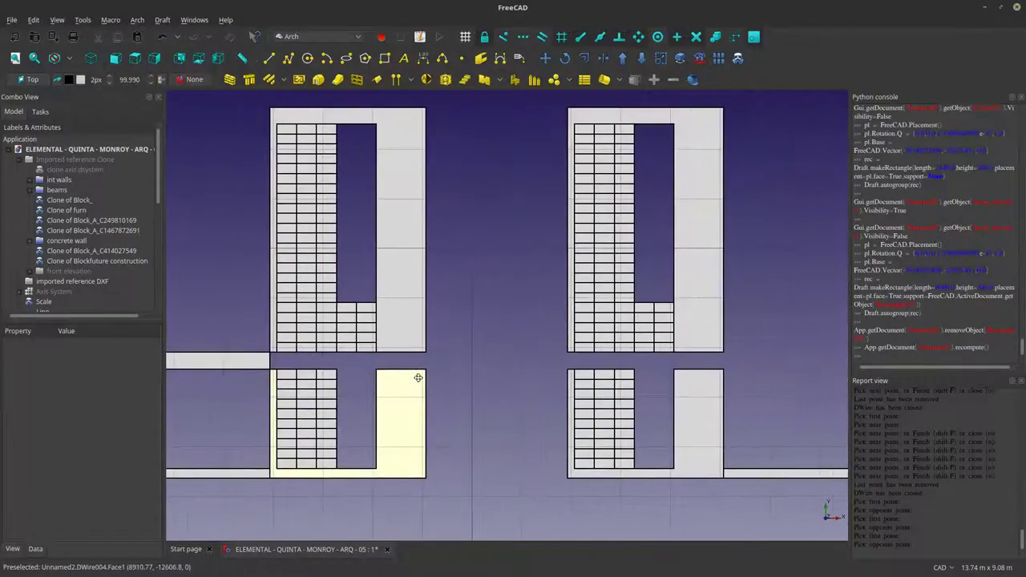
scroll(317, 379, "up", 3)
left_click(316, 379)
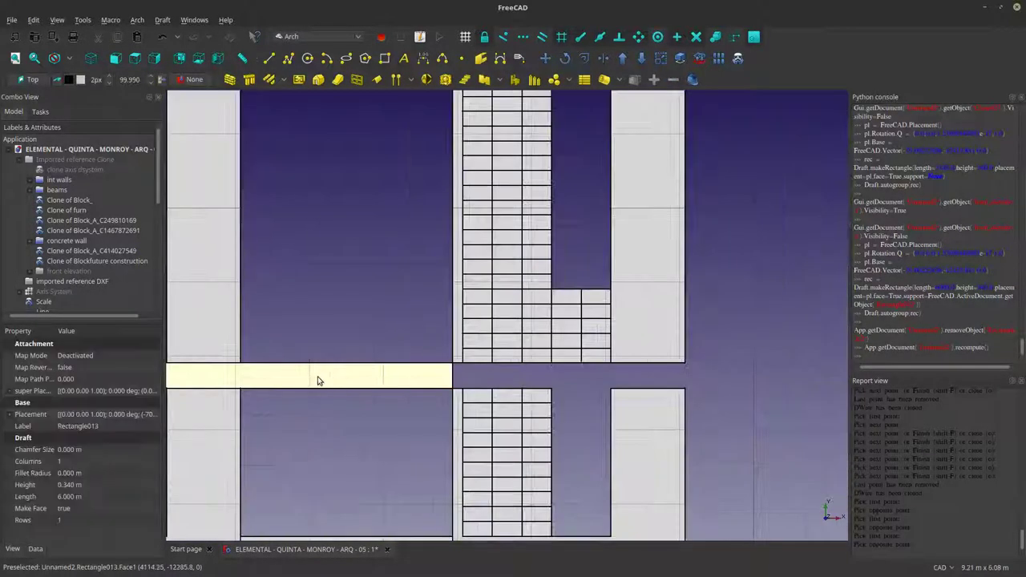
scroll(316, 380, "up", 2)
scroll(476, 366, "down", 3)
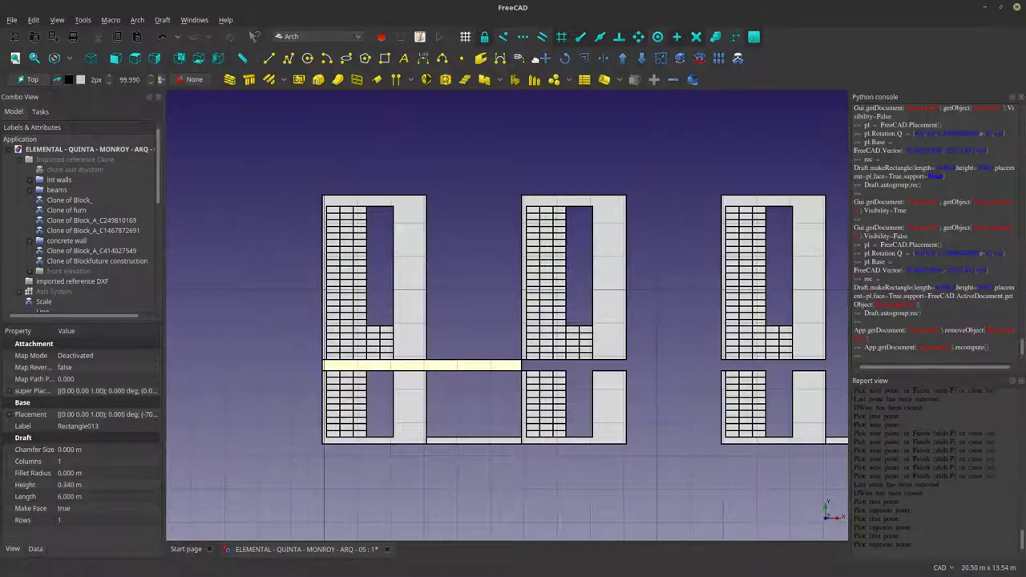
Copy the 6 m beam Rectangle013 onto the second core's edge, creating Rectangle014.
left_click(545, 58)
scroll(338, 362, "up", 5)
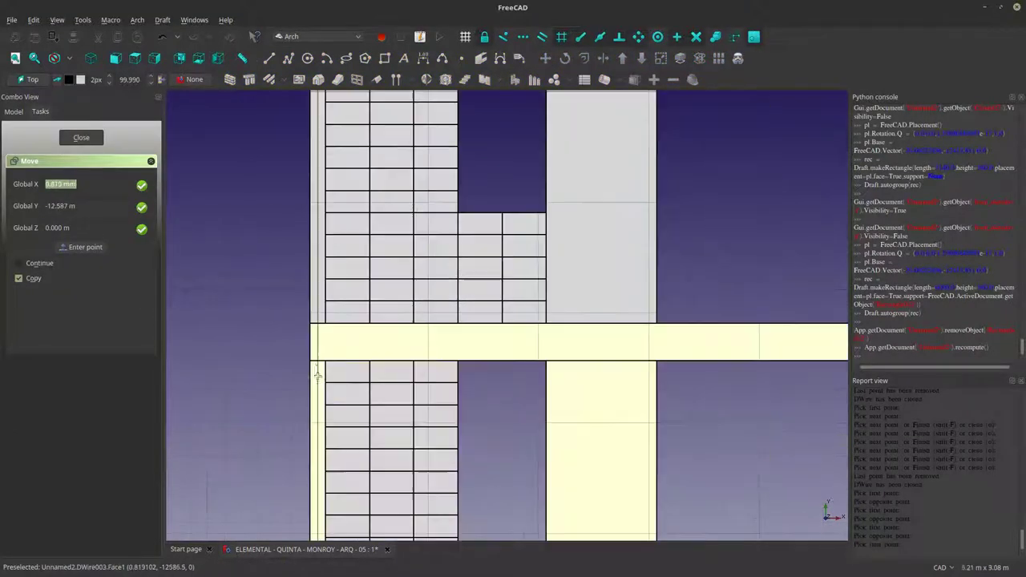
left_click(311, 358)
scroll(312, 359, "down", 7)
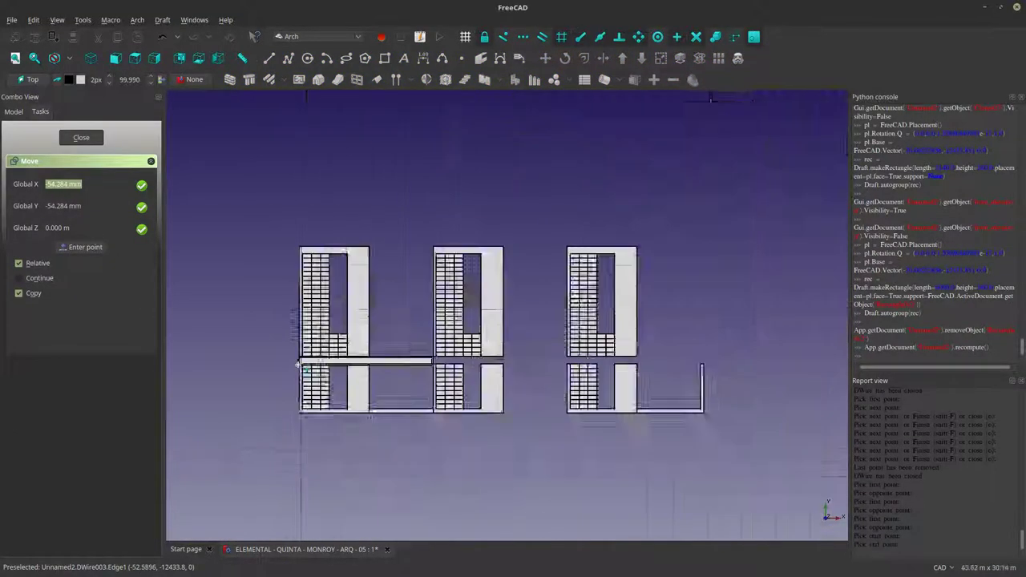
scroll(375, 359, "up", 5)
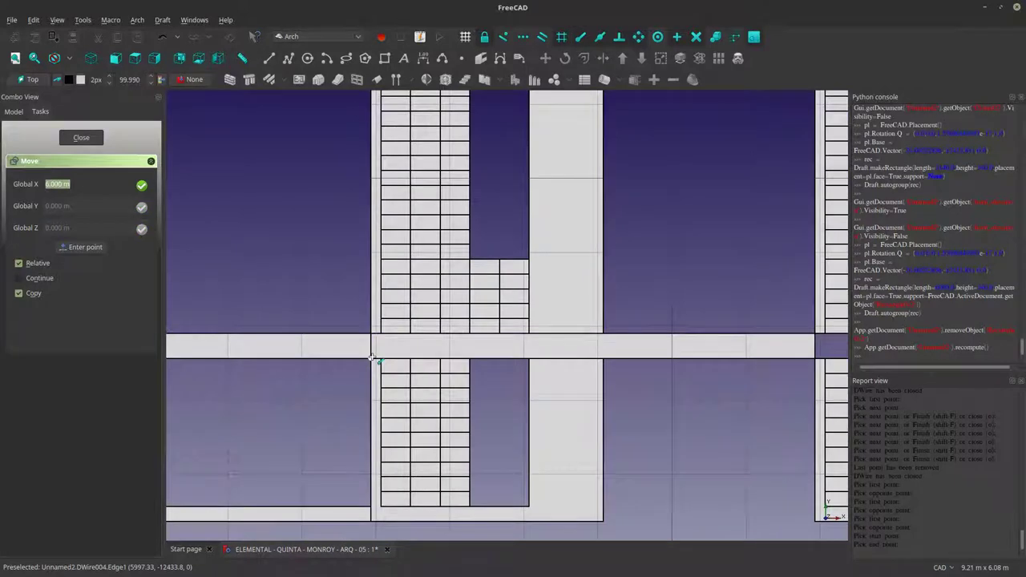
left_click(372, 358)
scroll(381, 363, "down", 3)
Copy Rectangle014 onto the third core's edge, creating Rectangle015.
left_click(497, 363)
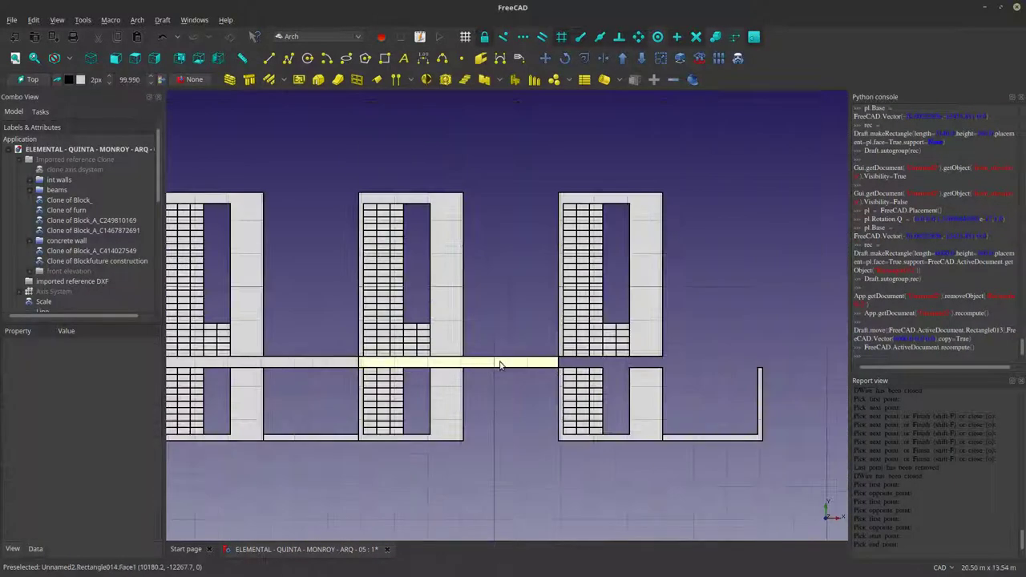
left_click(544, 61)
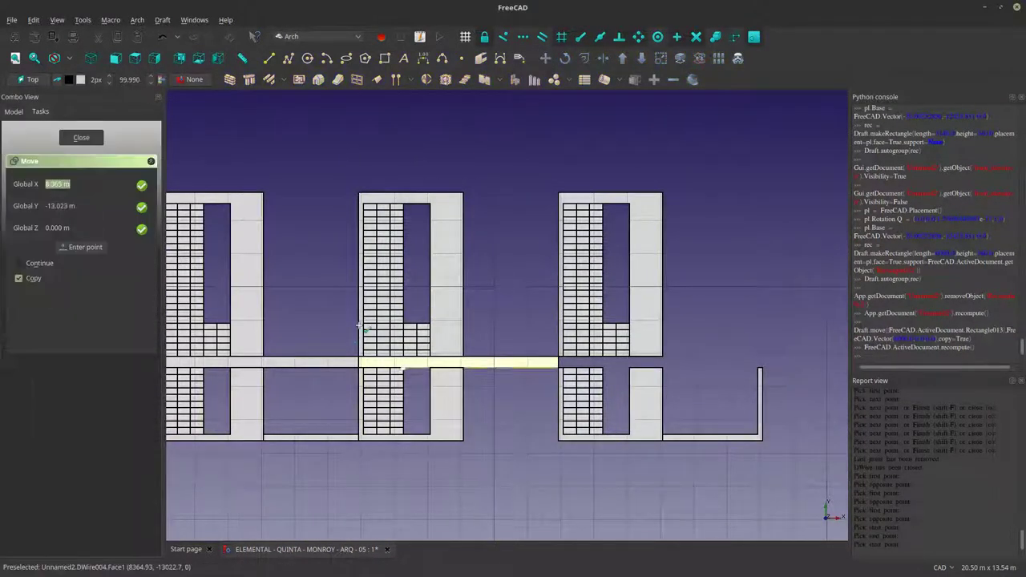
scroll(360, 395, "up", 5)
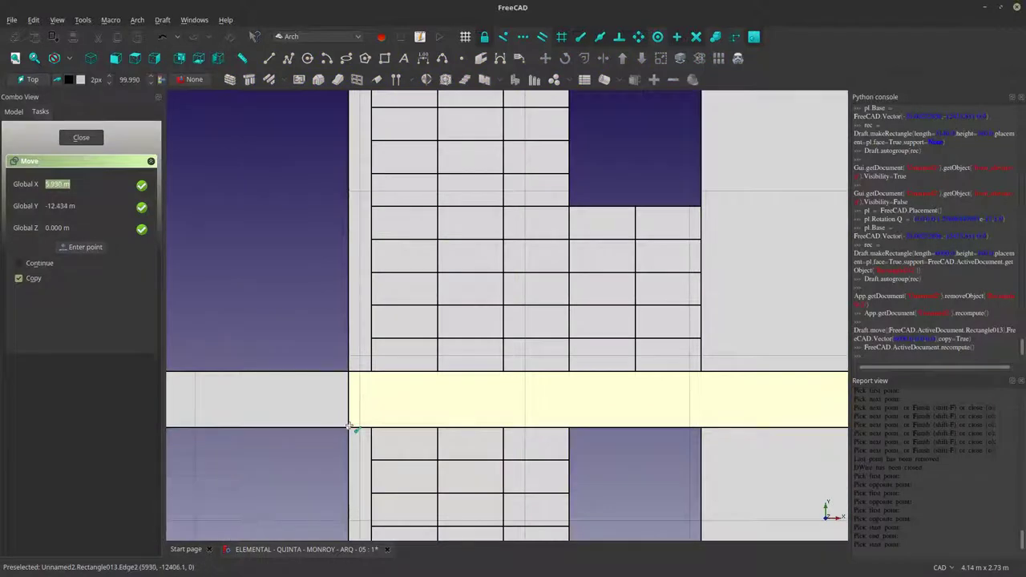
left_click(348, 425)
scroll(348, 425, "down", 4)
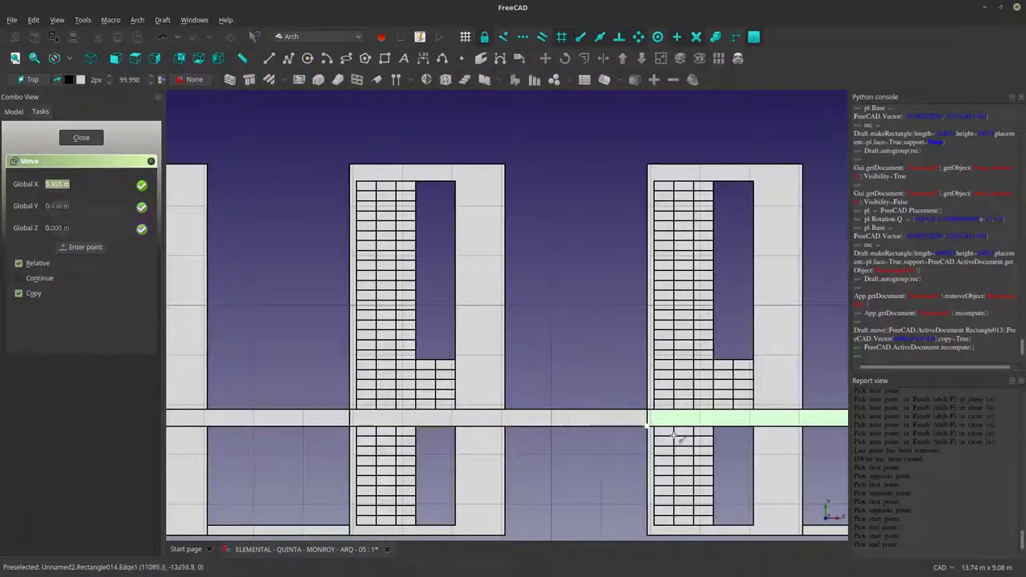
scroll(659, 425, "up", 1)
scroll(636, 416, "up", 2)
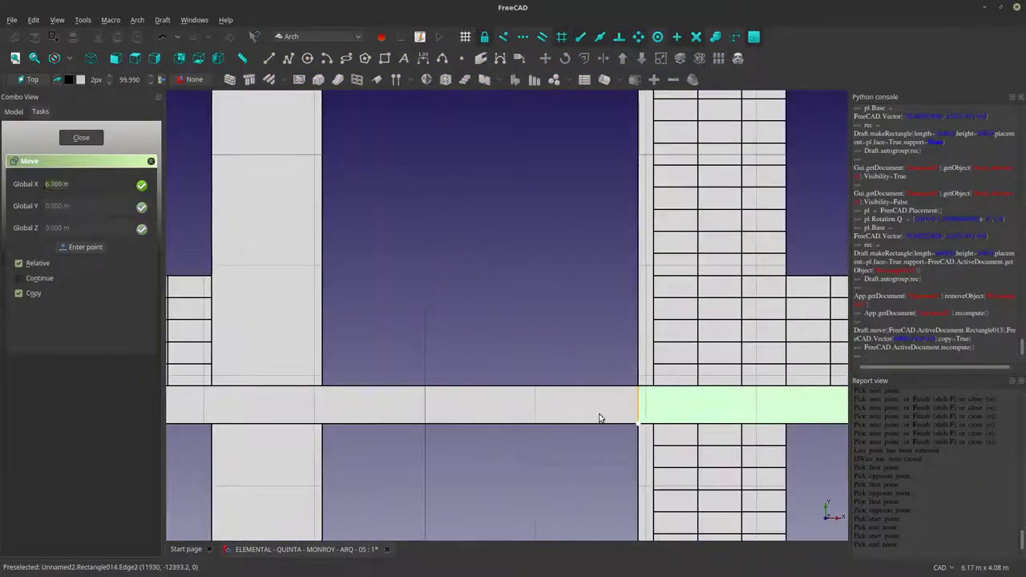
left_click(600, 418)
scroll(503, 399, "down", 5)
scroll(750, 394, "up", 4)
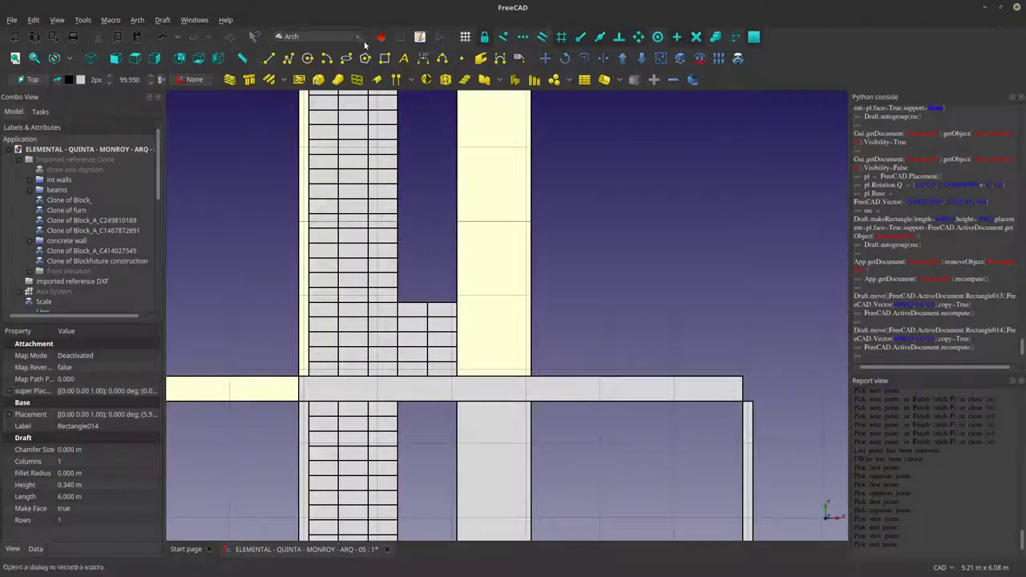
left_click(385, 58)
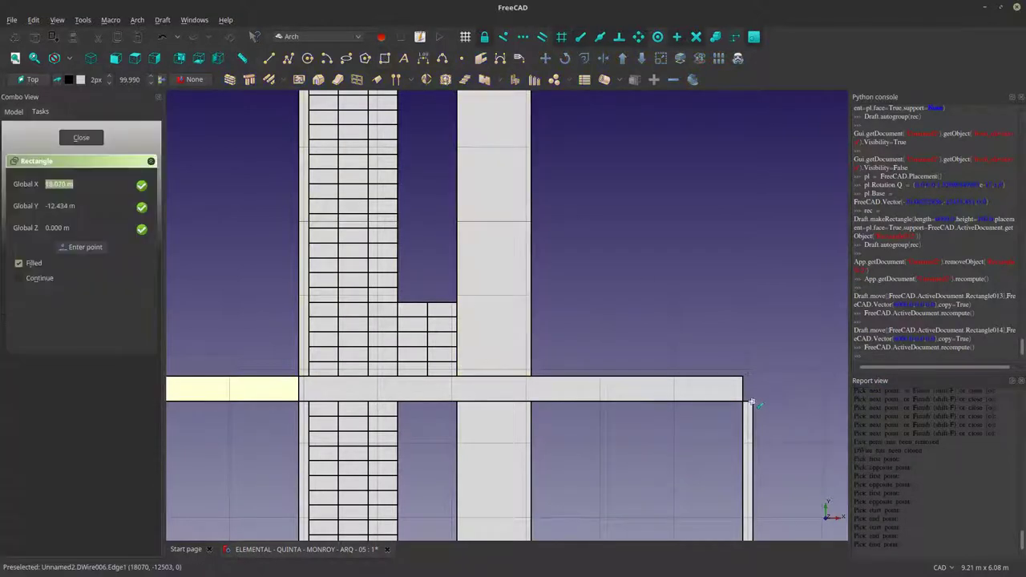
left_click(751, 400)
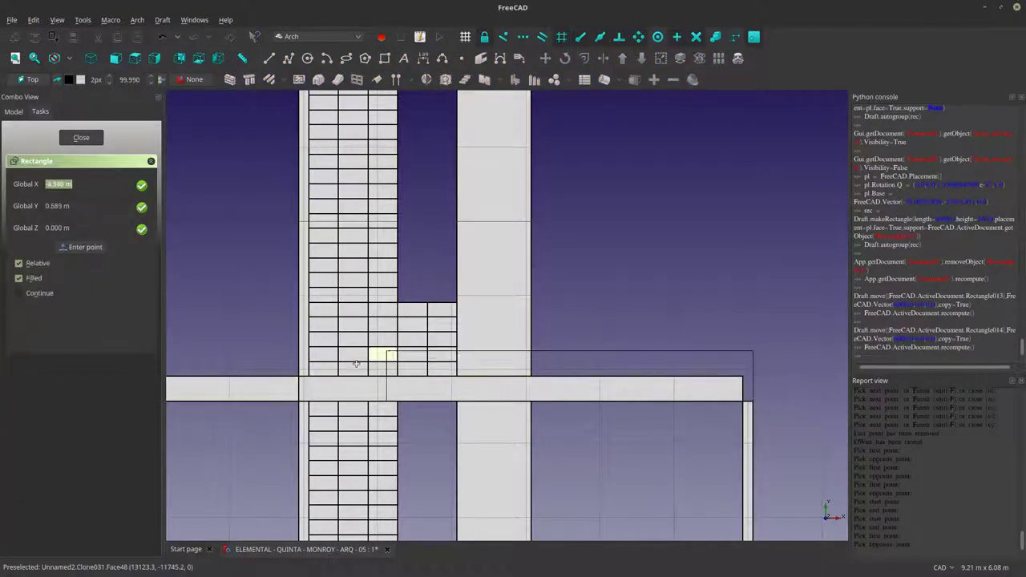
left_click(300, 377)
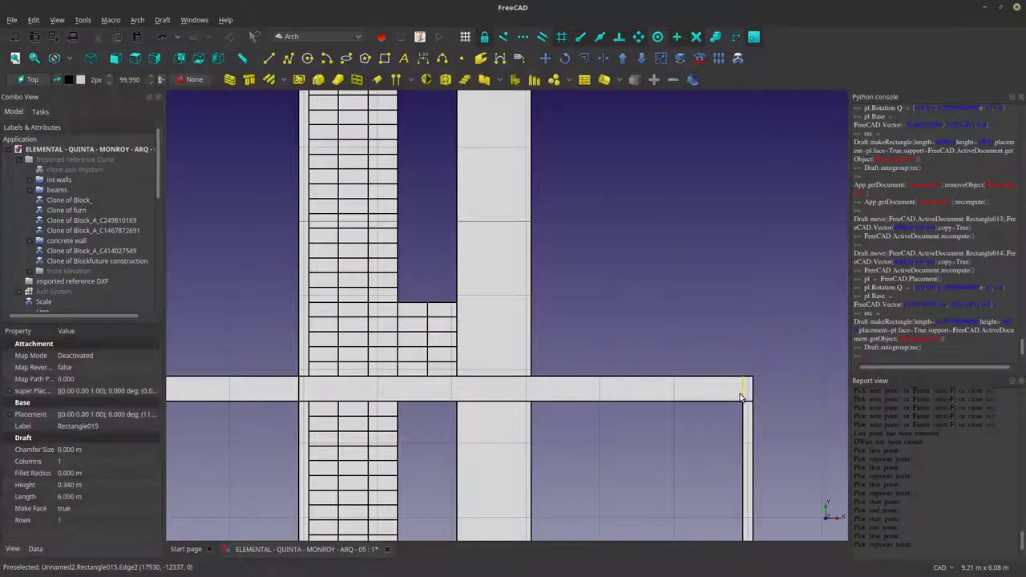
key("Delete")
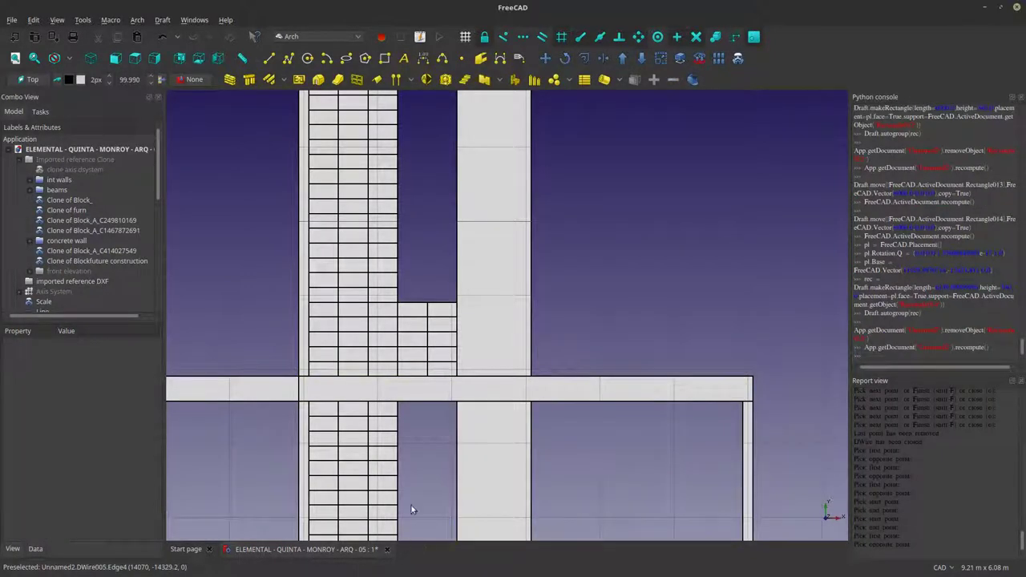
scroll(521, 355, "down", 5)
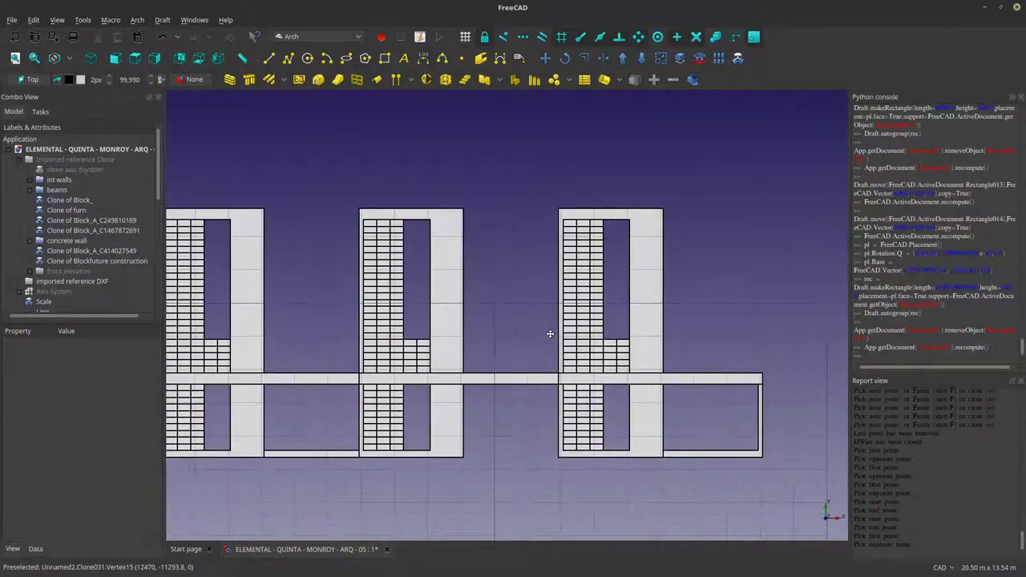
Snap FreeCAD to the left half of the screen with Super+Left, revealing the DraftSight elevation drawing.
scroll(551, 335, "down", 2)
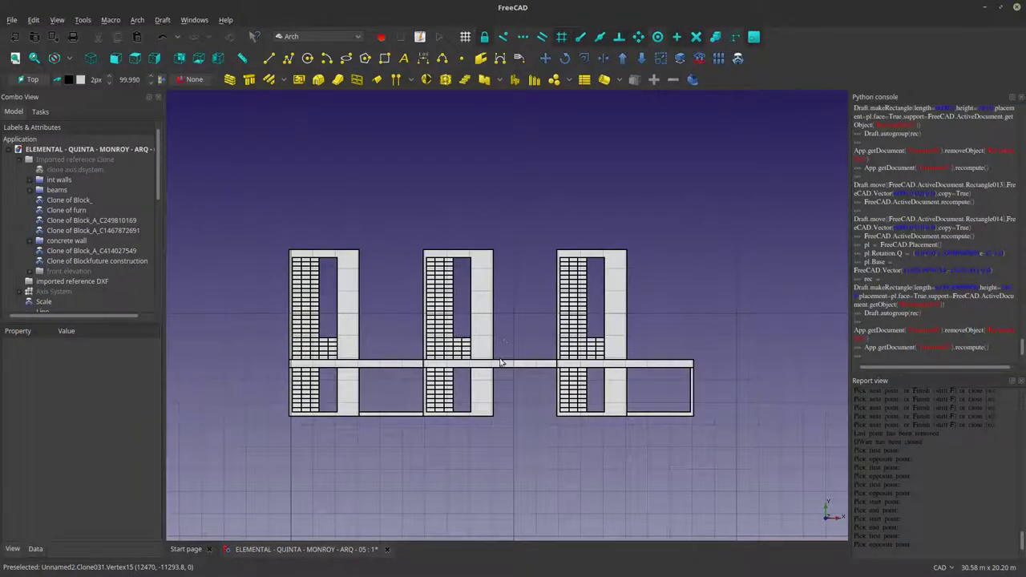
middle_click_drag(503, 362, 463, 410)
scroll(463, 410, "down", 2)
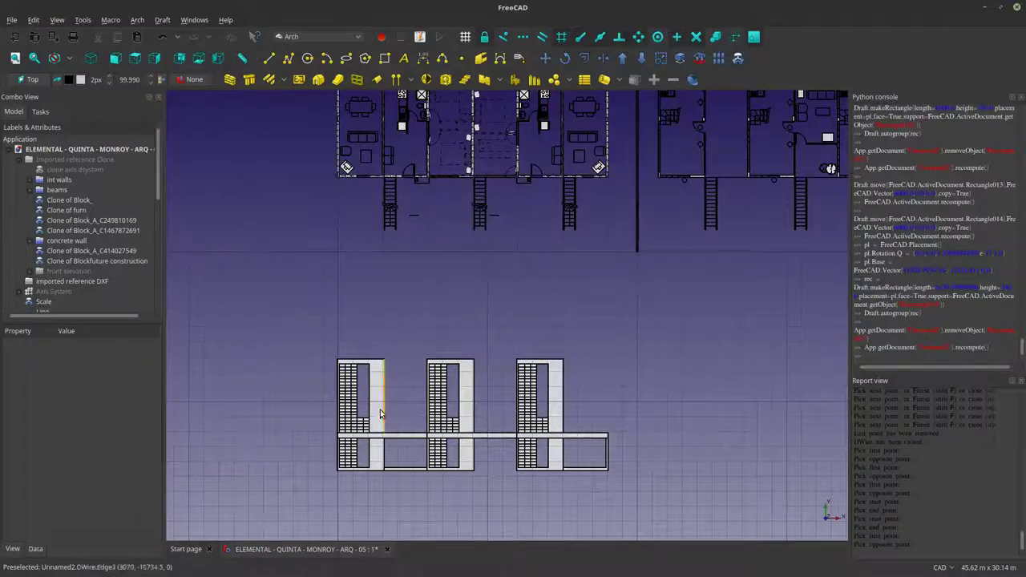
scroll(380, 409, "up", 2)
scroll(366, 360, "down", 2)
scroll(359, 323, "up", 5)
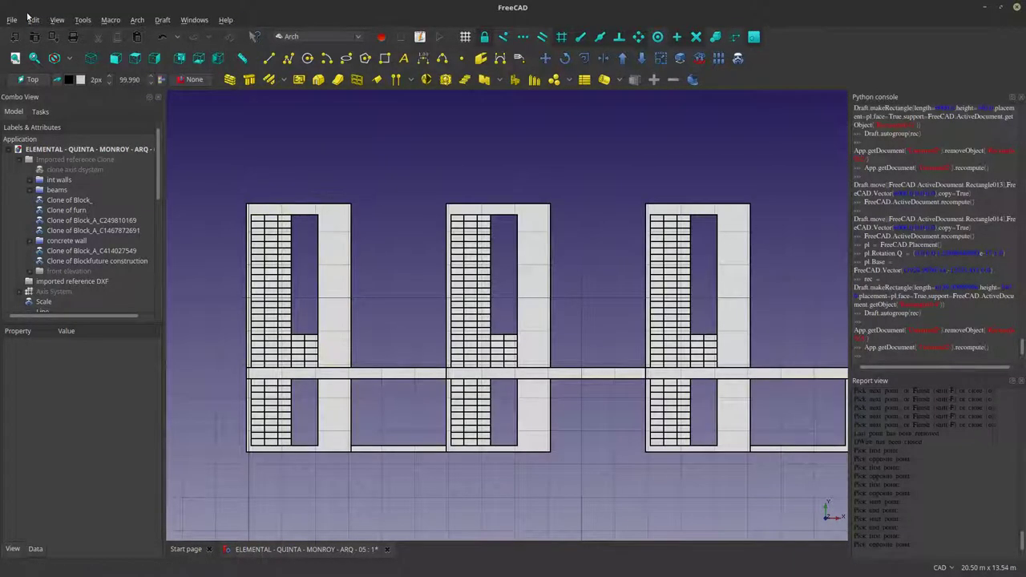
key("super+Left")
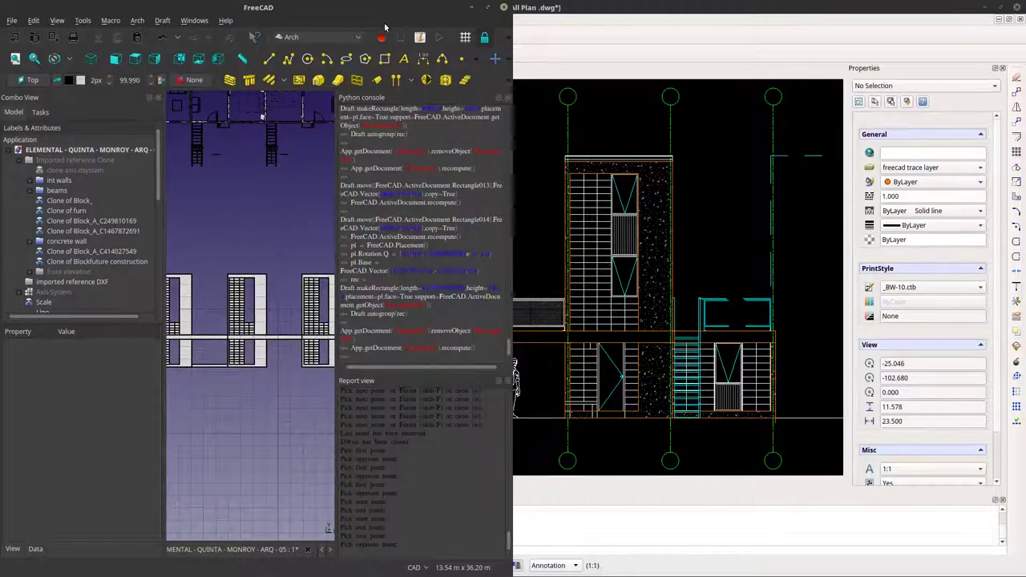
Zoom in on the stair module to compare it with the reference, then maximize the FreeCAD window.
scroll(261, 361, "down", 3)
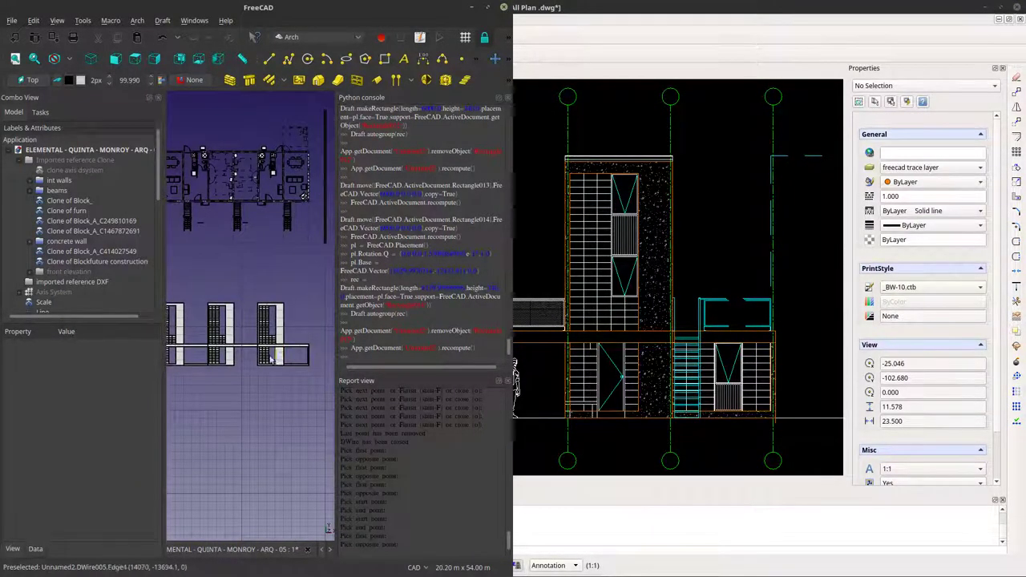
scroll(313, 365, "up", 3)
scroll(311, 364, "up", 6)
scroll(259, 355, "down", 4)
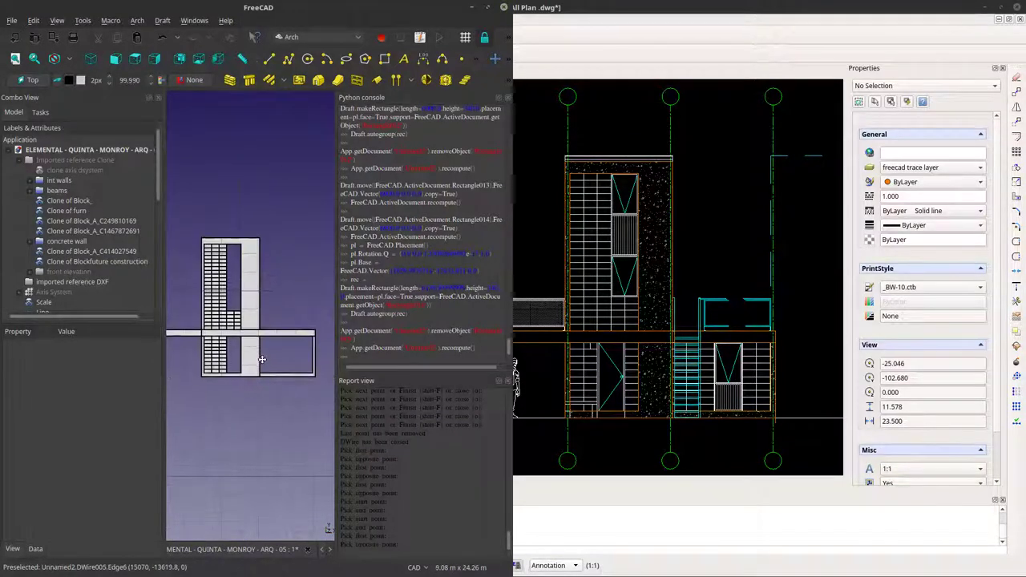
scroll(237, 388, "up", 4)
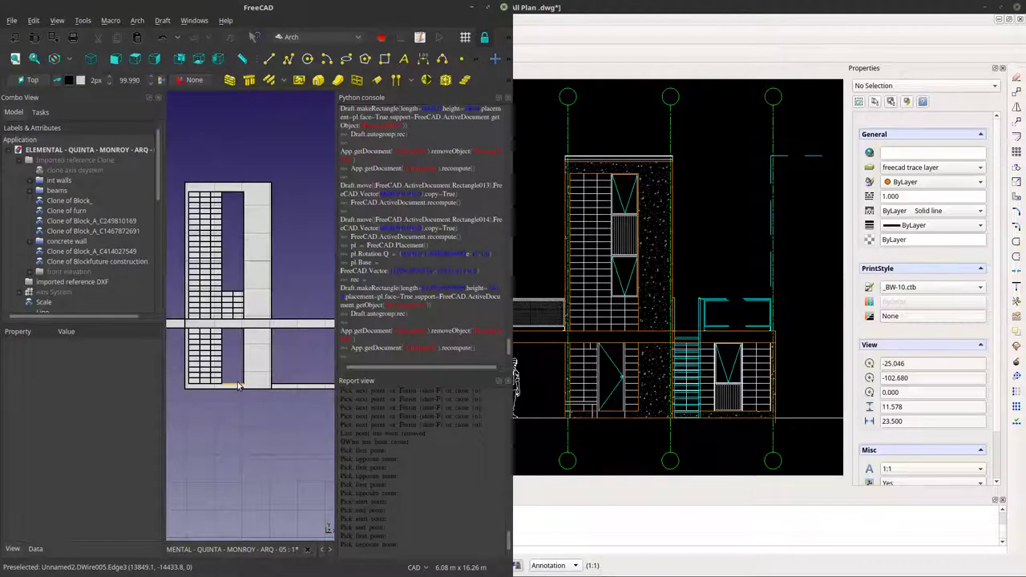
scroll(237, 385, "up", 6)
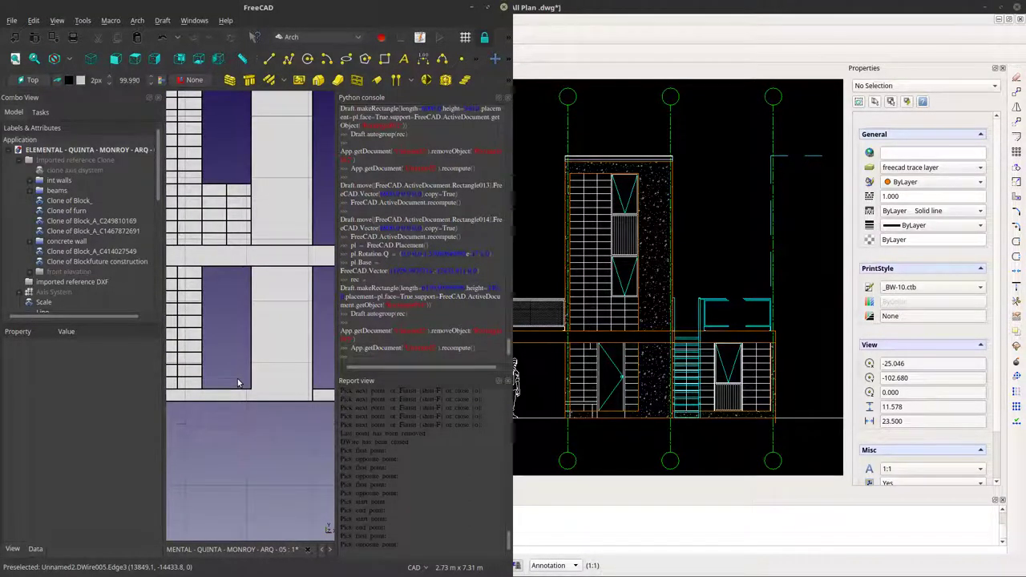
scroll(241, 386, "down", 3)
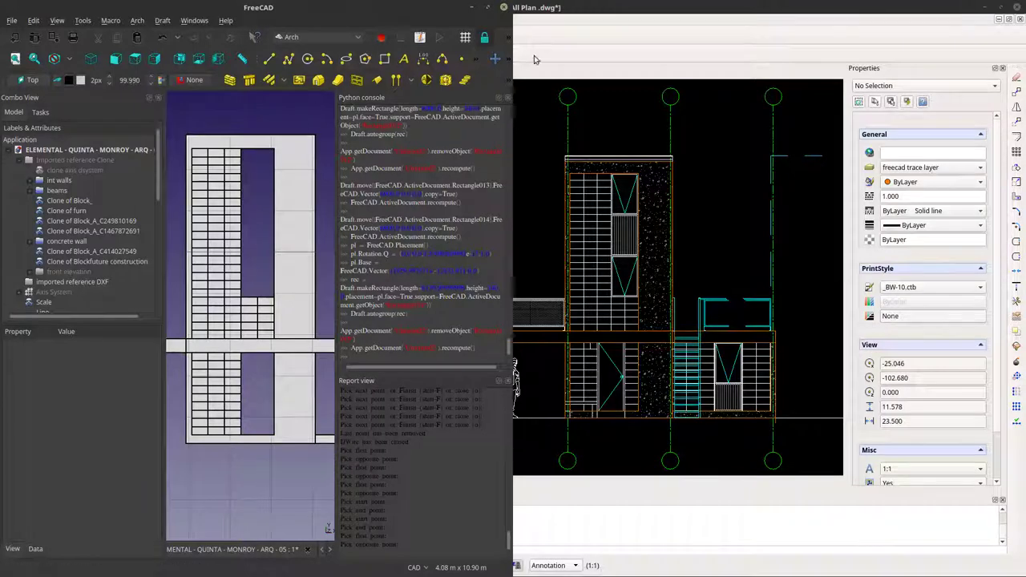
left_click(489, 7)
Zoom out to all three blocks with the continuous beam, then switch to DraftSight's All Plan.dwg.
scroll(570, 390, "down", 5)
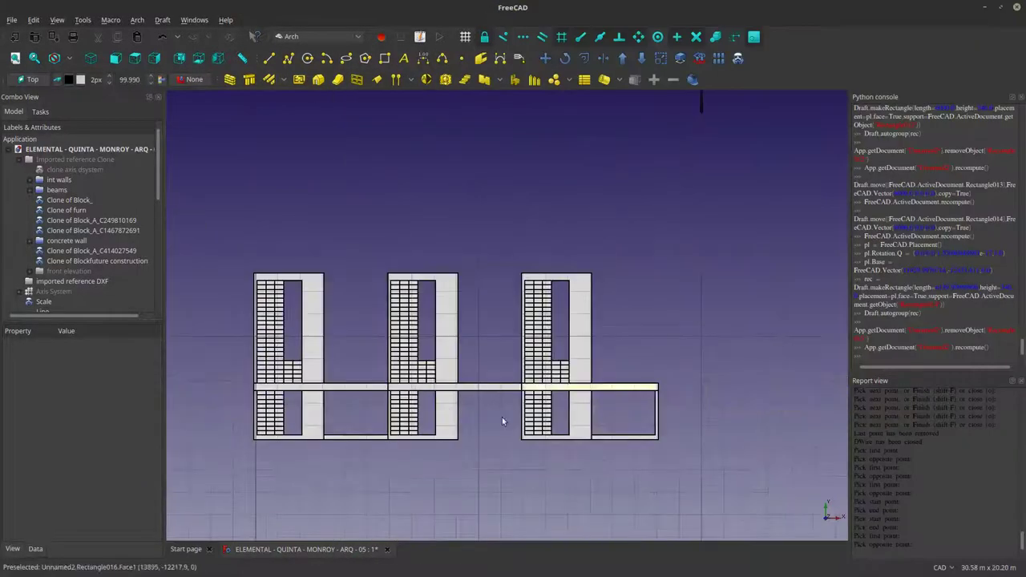
key("alt+Tab")
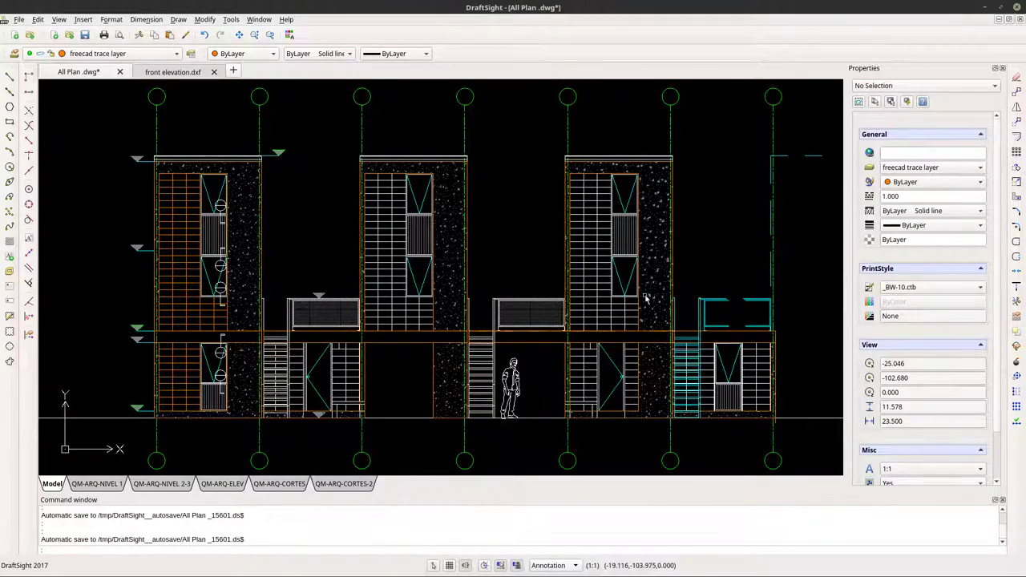
Zoom over the elevation detail, then open the QM-ARQ-NIVEL 1 layout sheet.
scroll(353, 416, "up", 6)
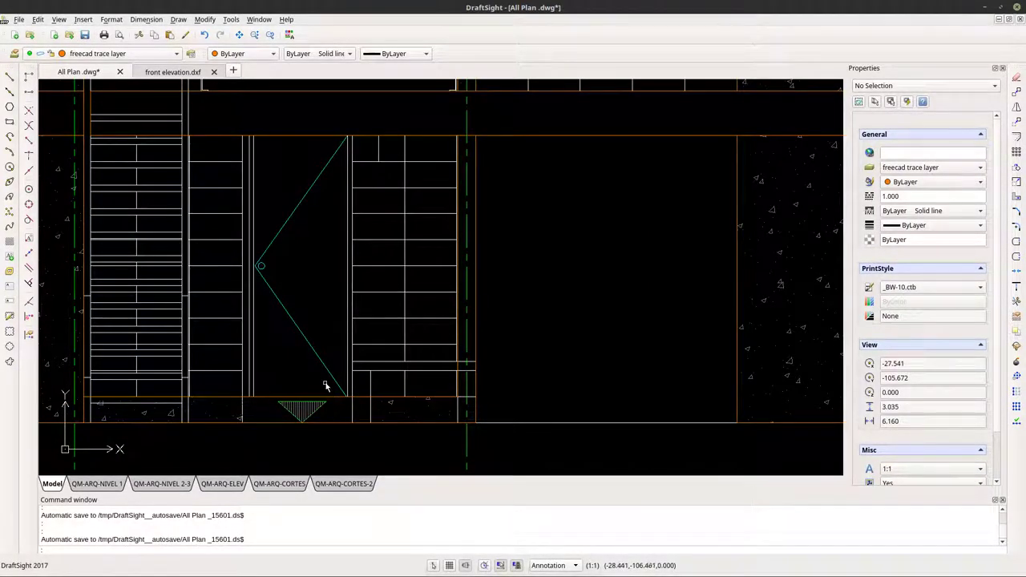
scroll(343, 385, "down", 3)
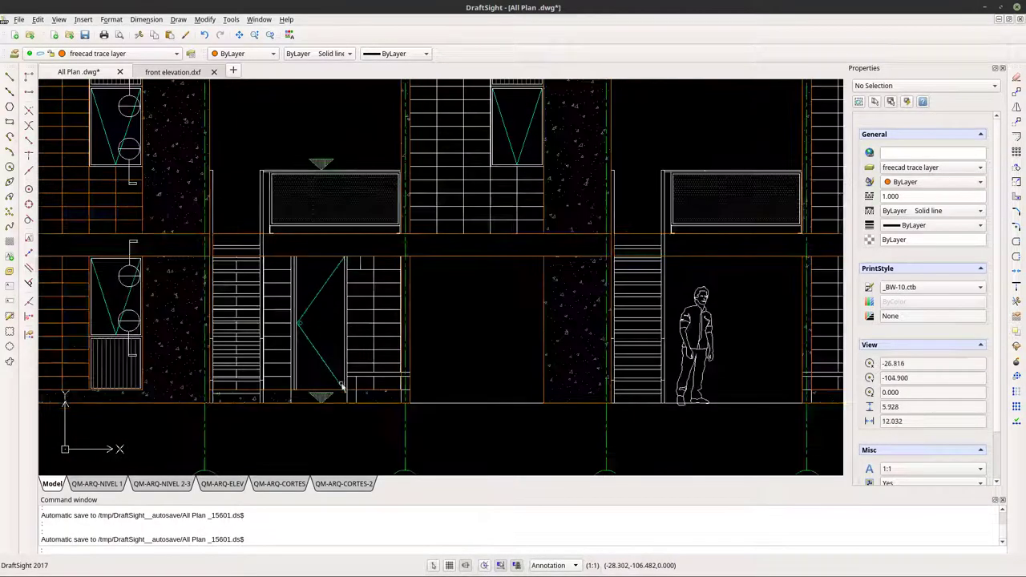
left_click(117, 480)
Flip through the QM-ARQ-NIVEL 2-3 and QM-ARQ-ELEV sheets to the QM-ARQ-CORTES section.
left_click(153, 486)
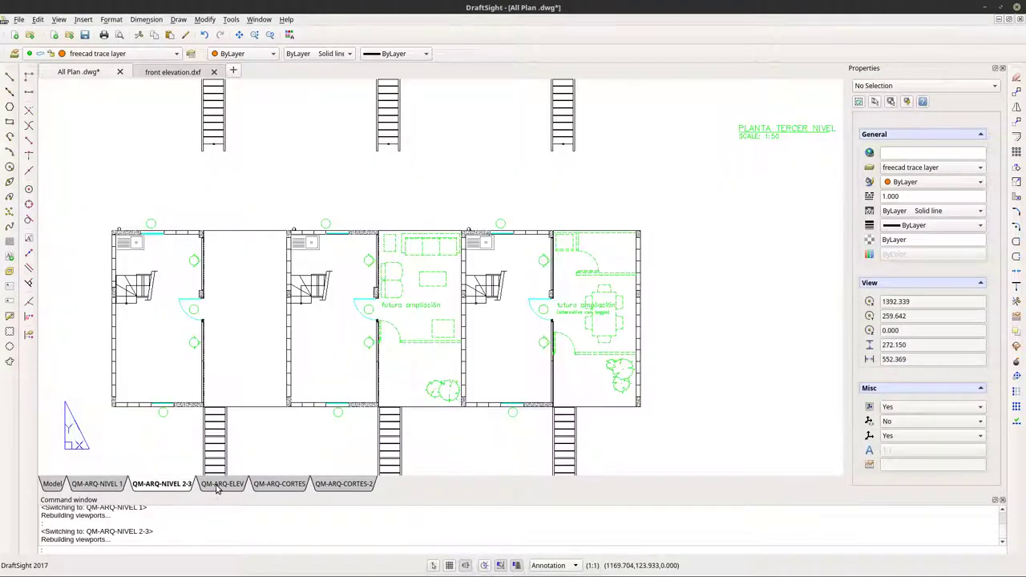
left_click(218, 486)
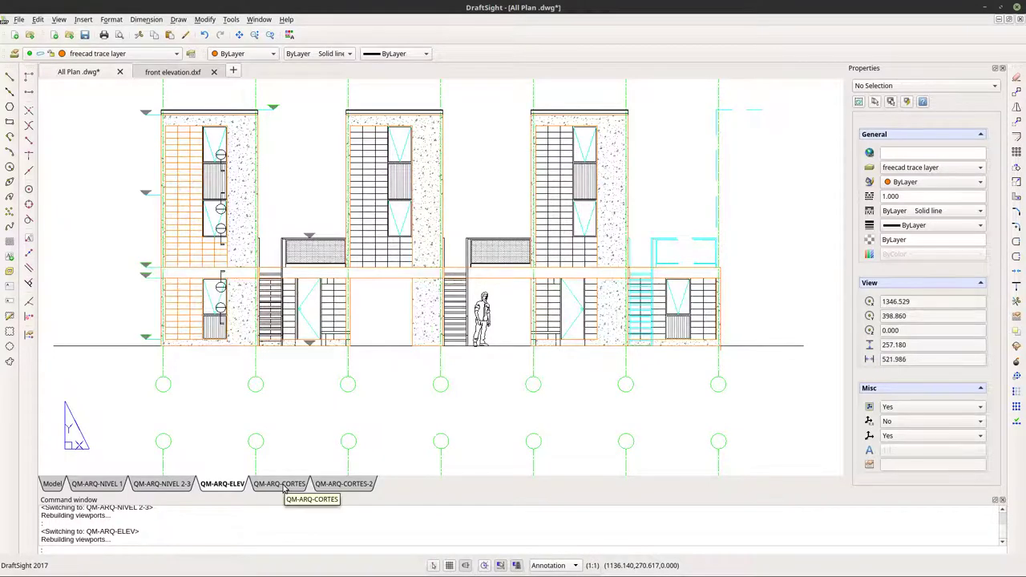
left_click(285, 485)
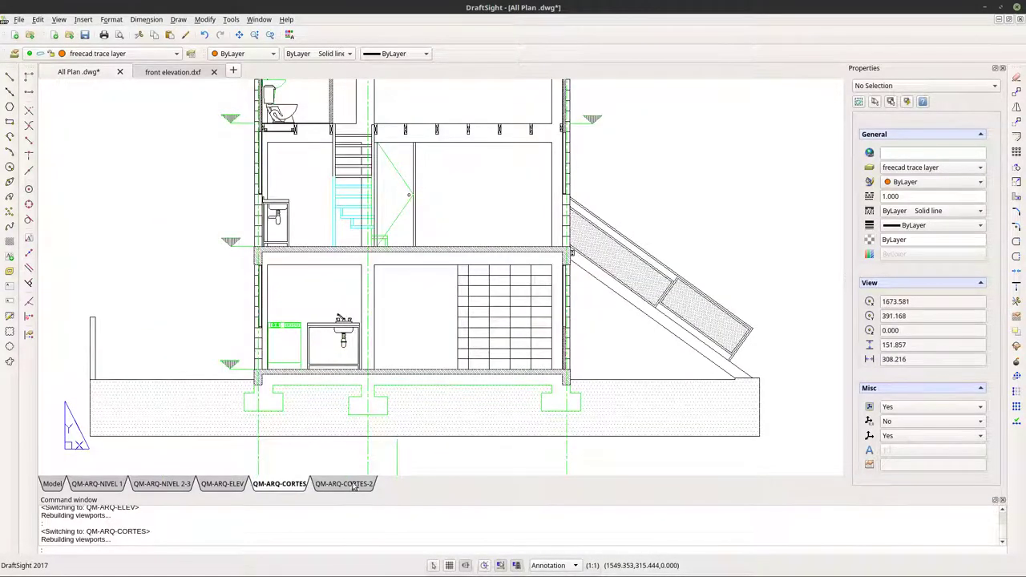
Zoom into the section and pan across the left wall corner detail.
scroll(566, 372, "up", 3)
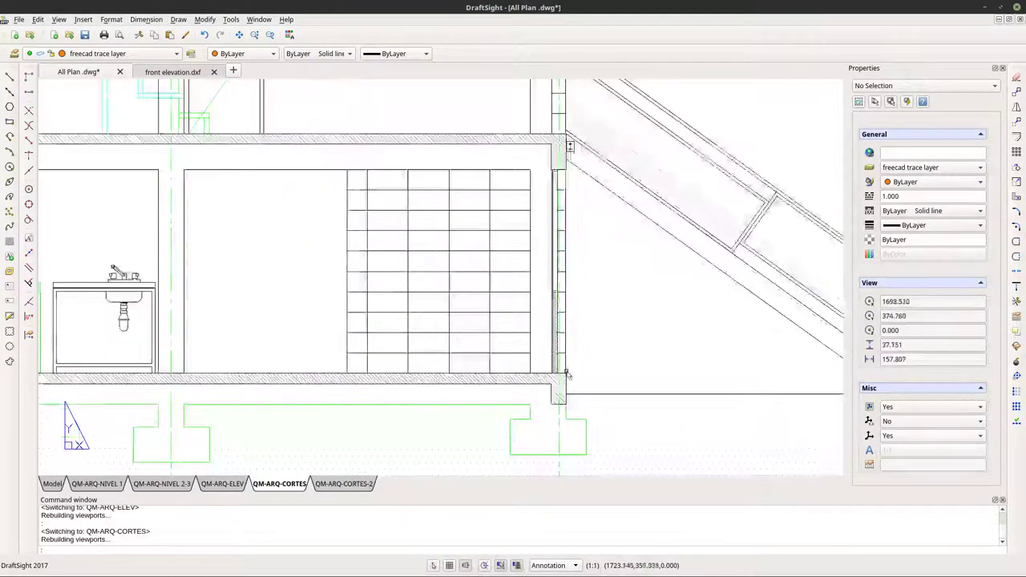
scroll(566, 373, "up", 2)
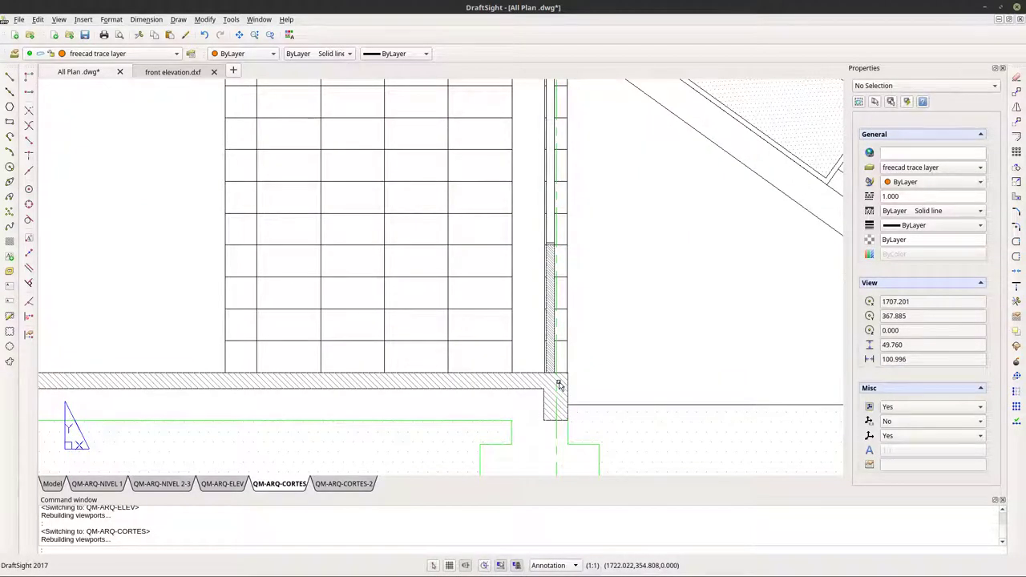
scroll(559, 385, "down", 2)
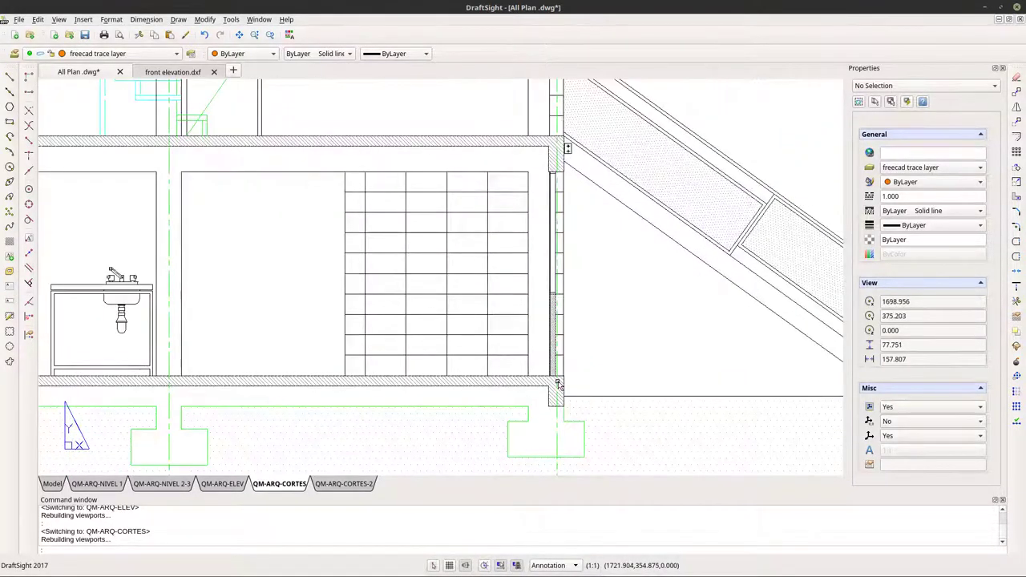
scroll(559, 386, "down", 2)
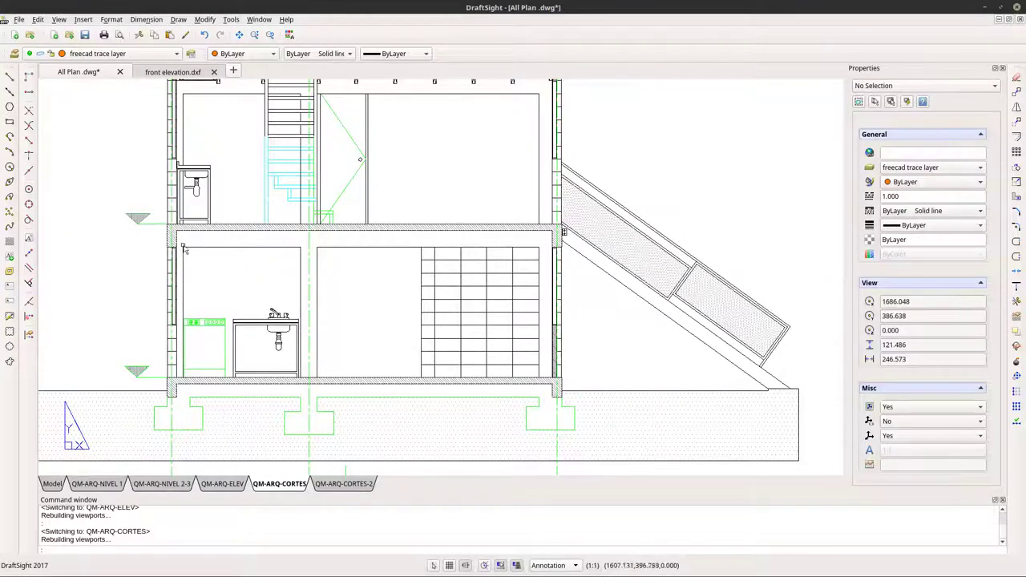
scroll(172, 329, "up", 5)
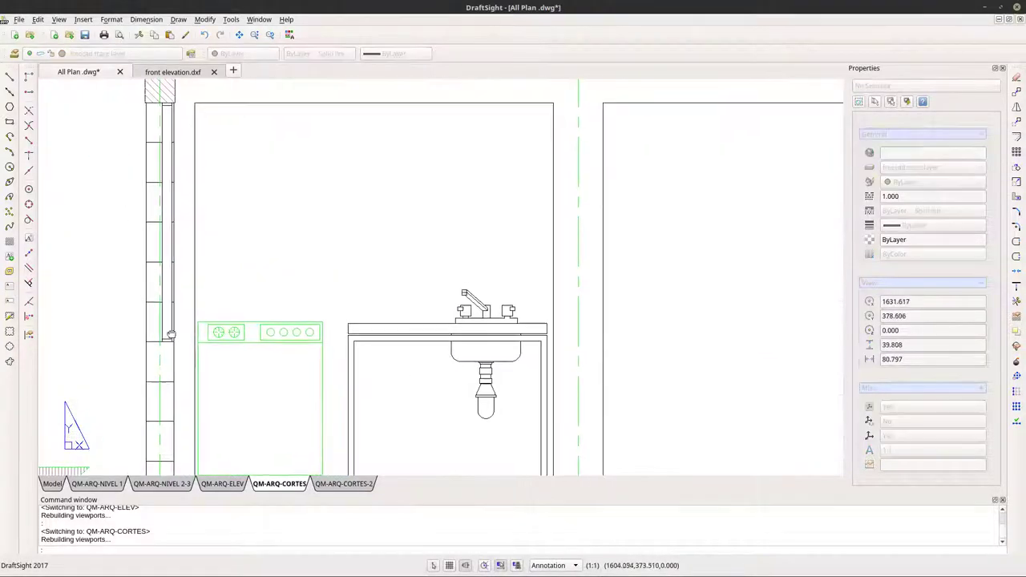
scroll(175, 354, "down", 1)
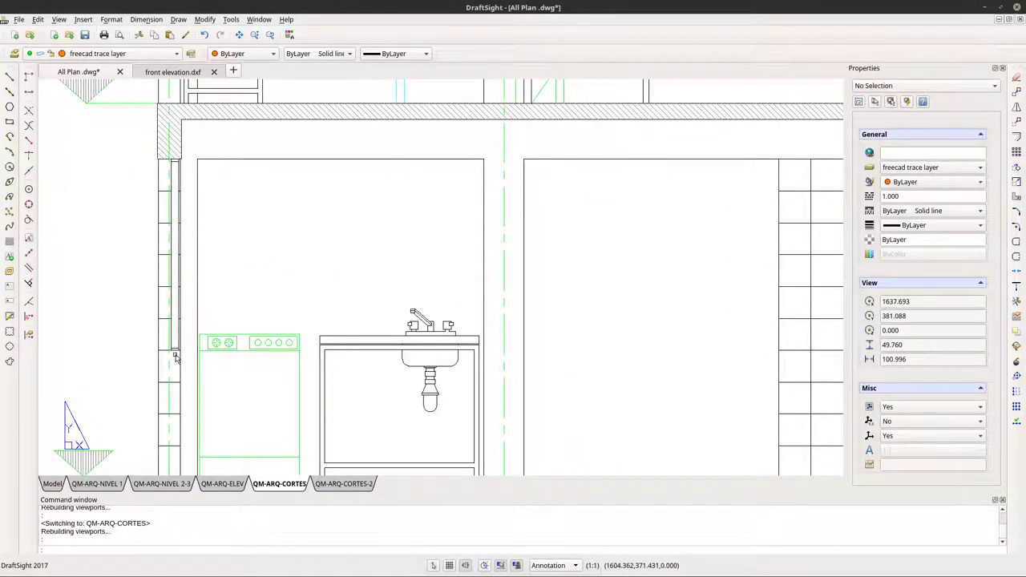
scroll(175, 358, "up", 5)
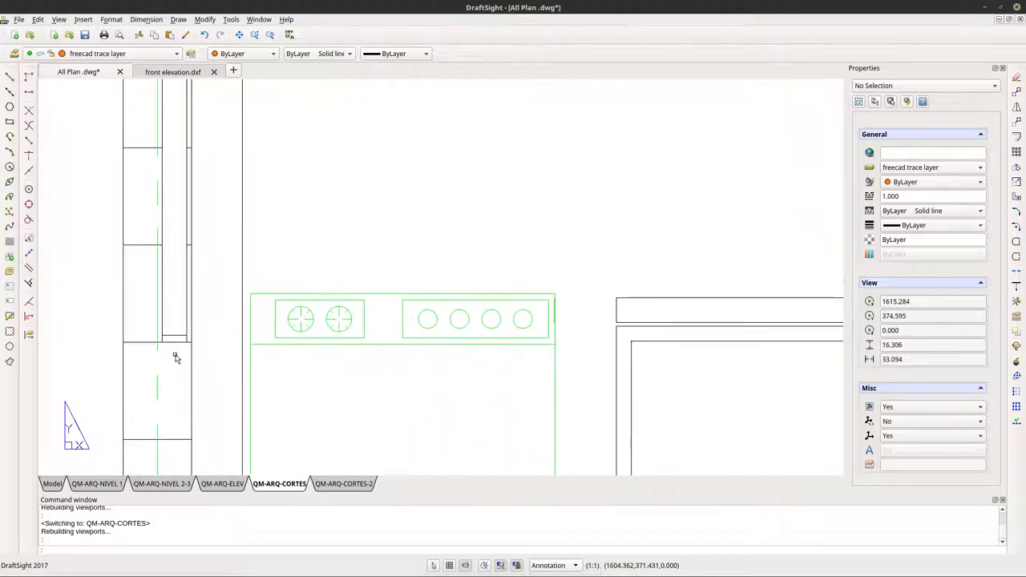
scroll(198, 343, "up", 3)
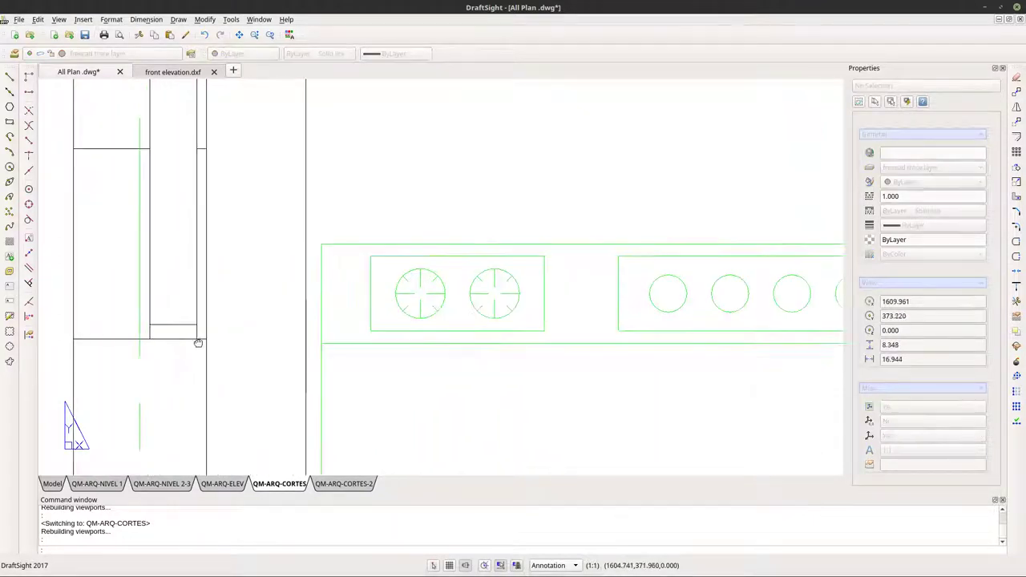
middle_click_drag(198, 343, 264, 348)
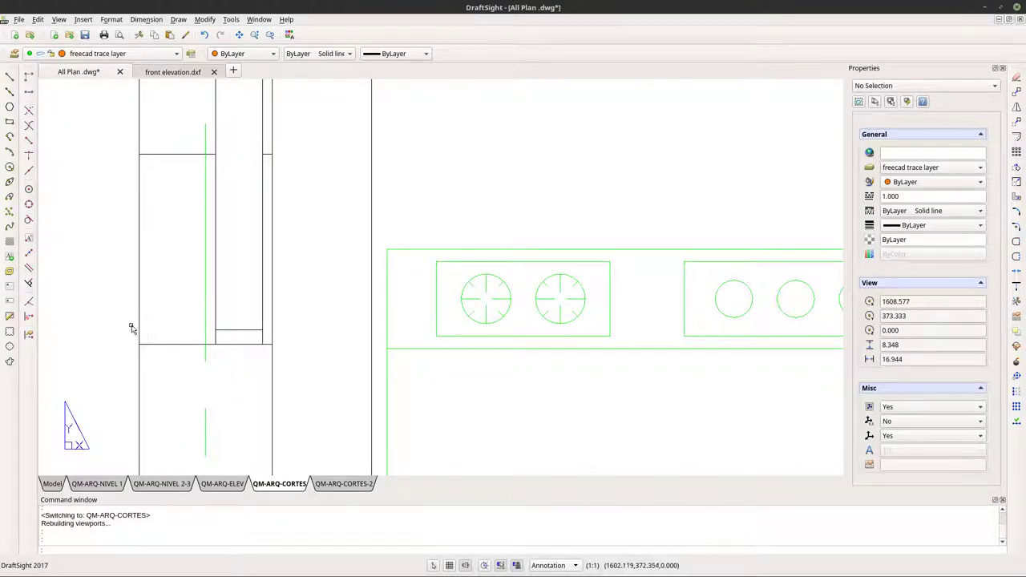
Zoom back out to see the whole section with stairs, slabs, footings and ramp.
scroll(152, 336, "down", 1)
scroll(151, 336, "down", 1)
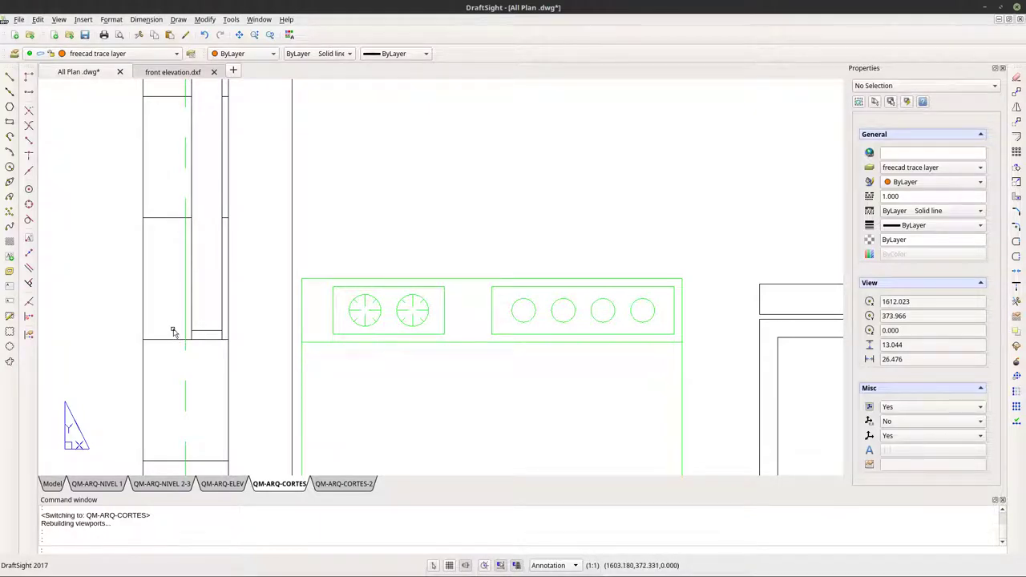
scroll(176, 335, "down", 2)
scroll(176, 335, "down", 6)
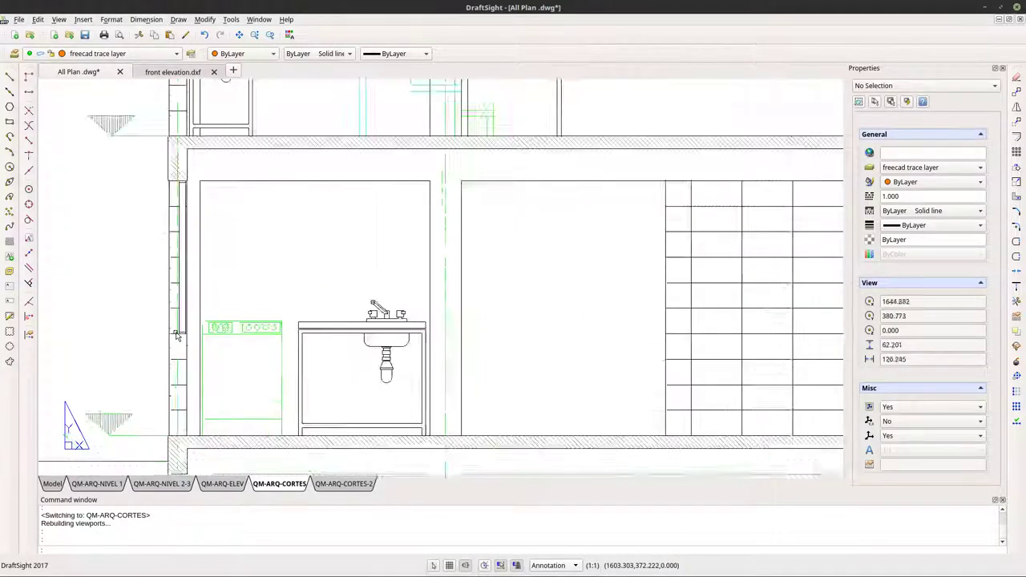
scroll(179, 337, "down", 2)
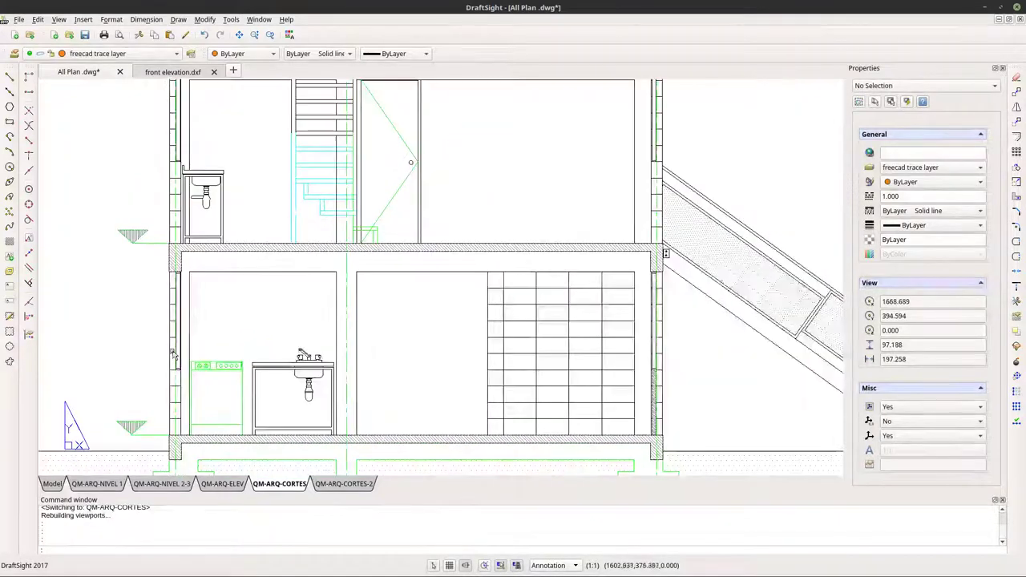
scroll(170, 350, "down", 1)
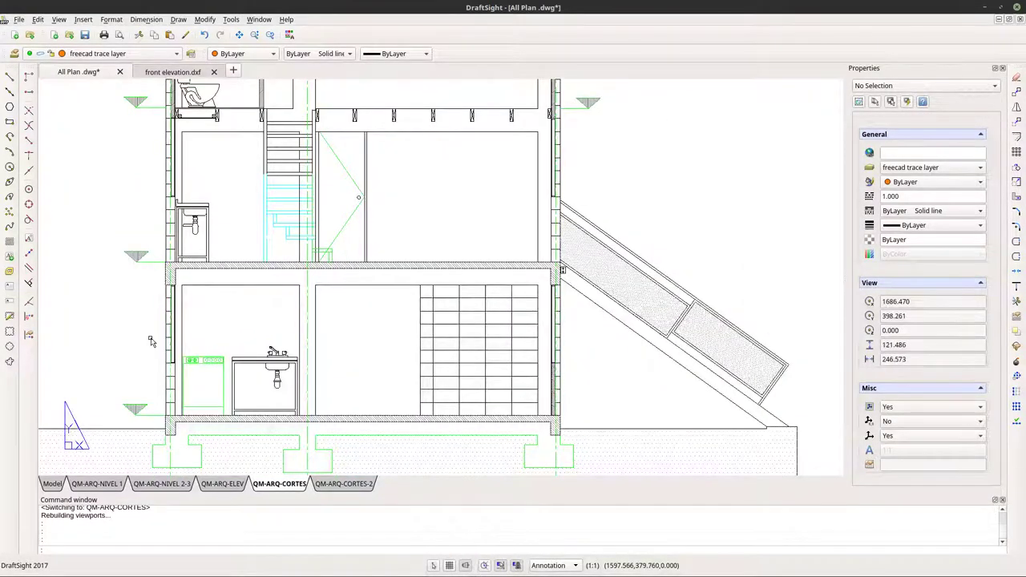
scroll(483, 333, "down", 1)
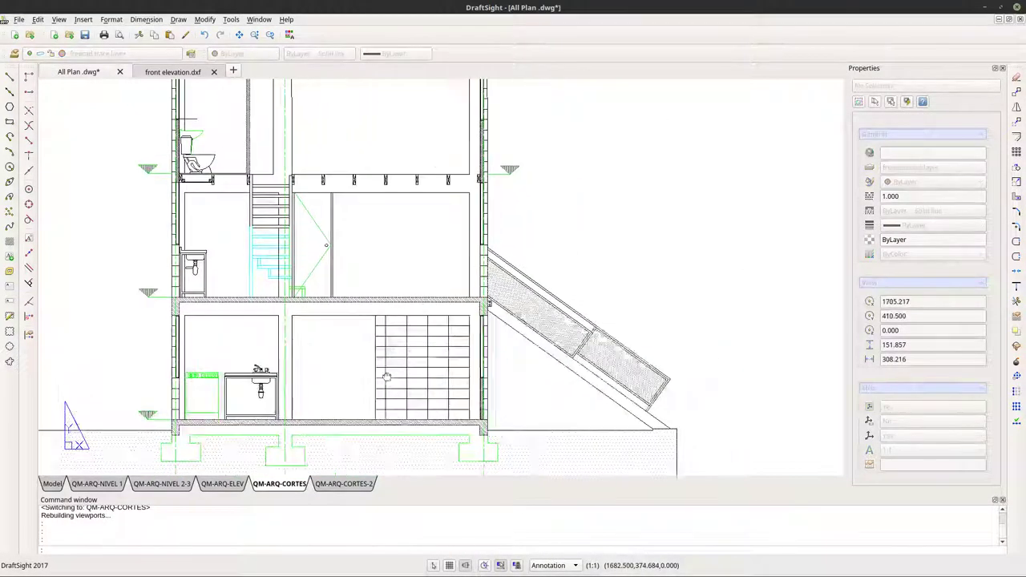
scroll(176, 415, "down", 1)
Go back to the Model tab and frame the full three-block front elevation.
left_click(51, 483)
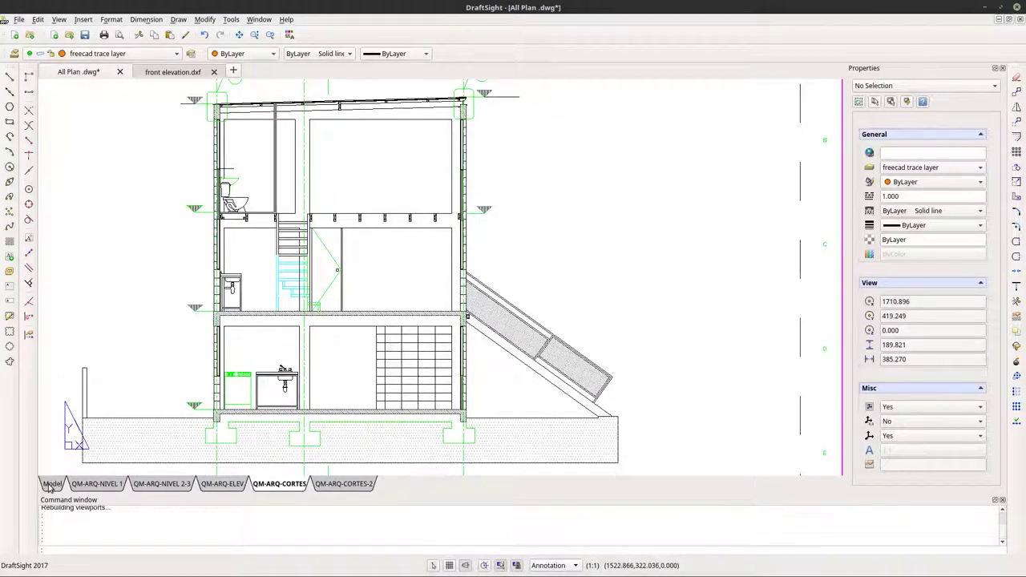
scroll(389, 337, "down", 2)
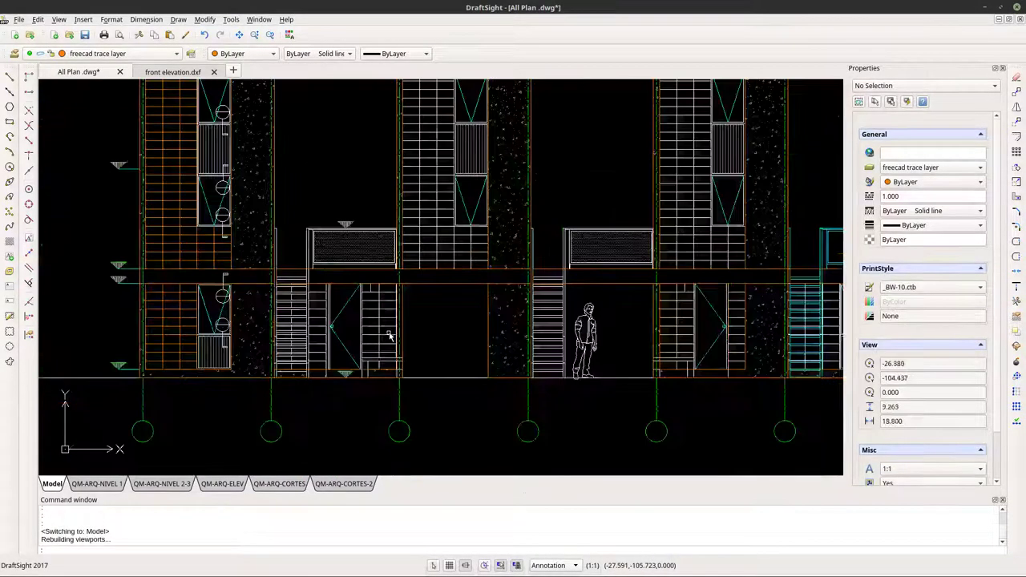
middle_click_drag(450, 322, 454, 373)
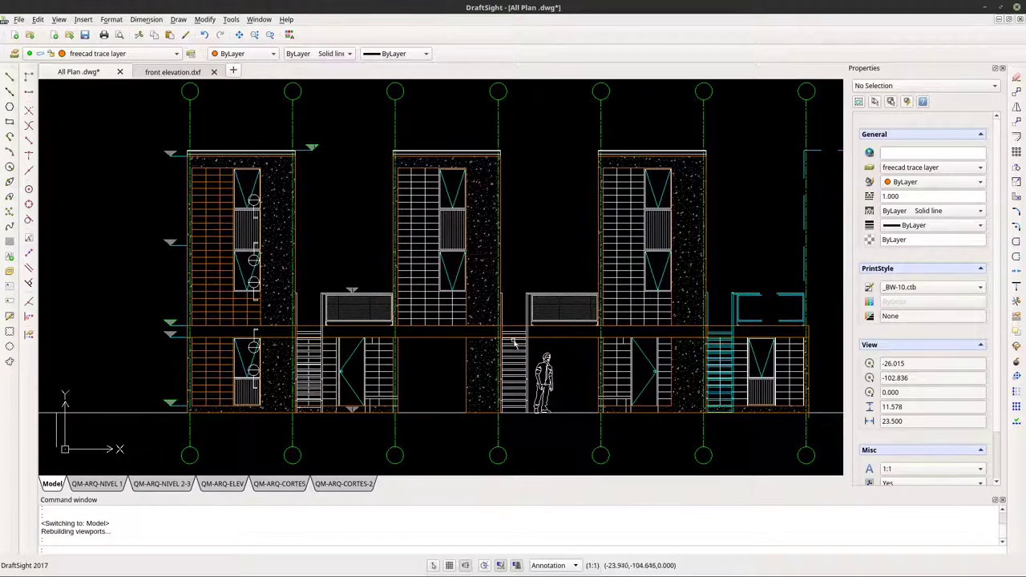
Zoom to the balcony railing and start a rectangle there, cancelling the first attempt.
scroll(505, 340, "down", 3)
mouse_move(503, 368)
middle_mouse_down()
mouse_move(467, 356)
mouse_move(422, 392)
mouse_move(418, 359)
mouse_move(424, 376)
middle_mouse_up()
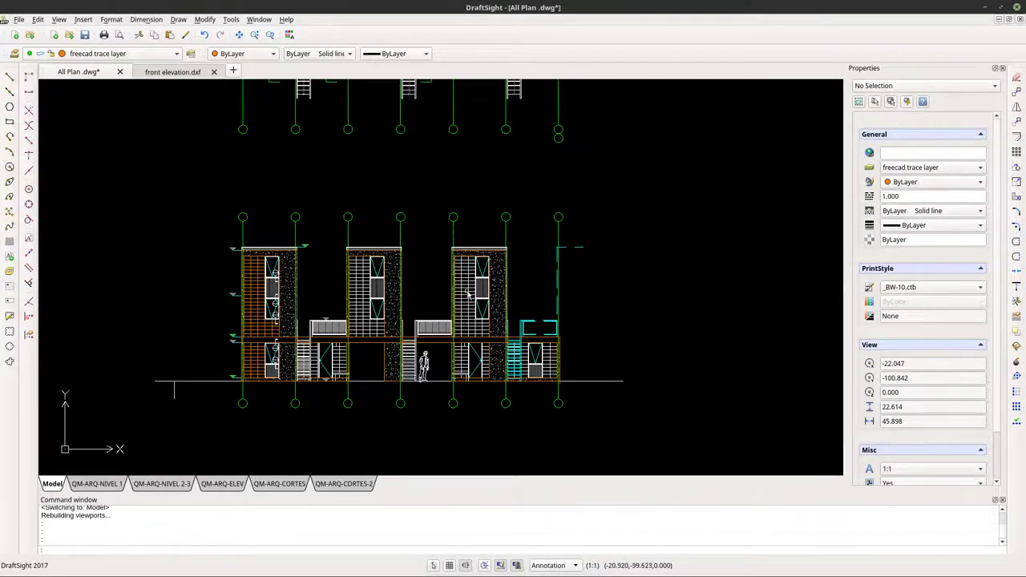
scroll(570, 391, "up", 2)
scroll(647, 313, "up", 2)
scroll(648, 313, "up", 6)
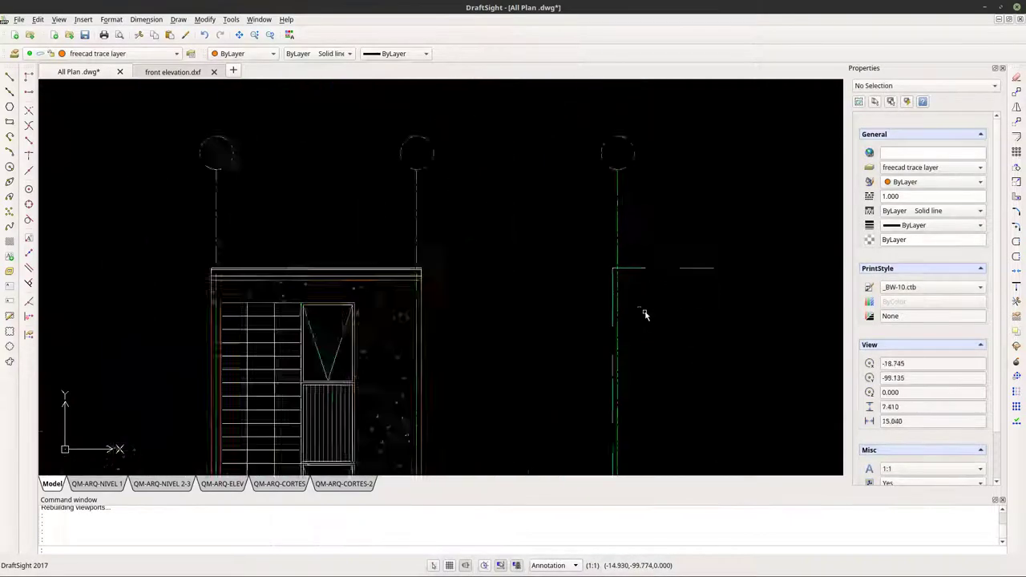
middle_click_drag(611, 426, 546, 211)
scroll(545, 211, "down", 1)
scroll(485, 296, "up", 3)
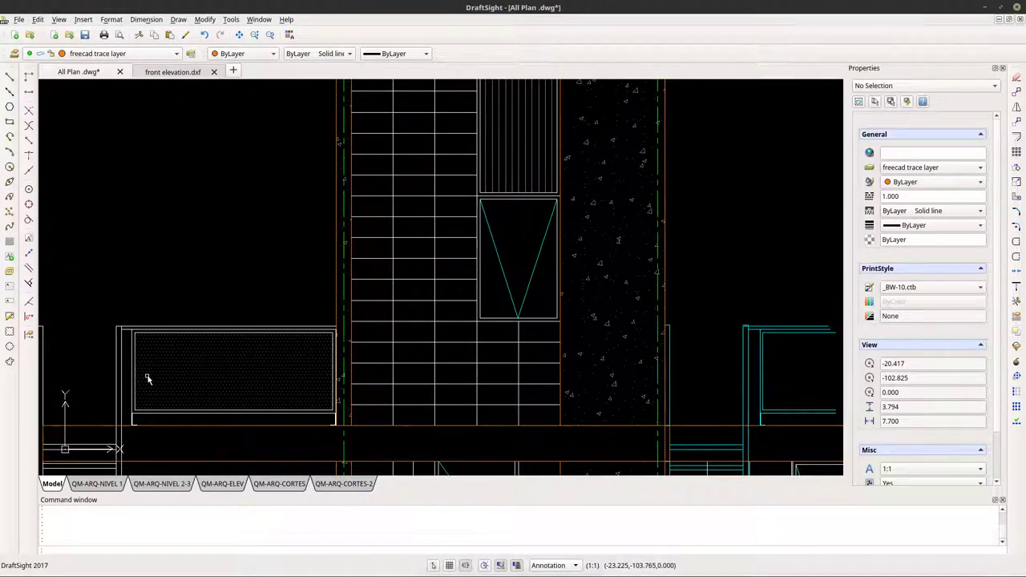
scroll(152, 382, "up", 2)
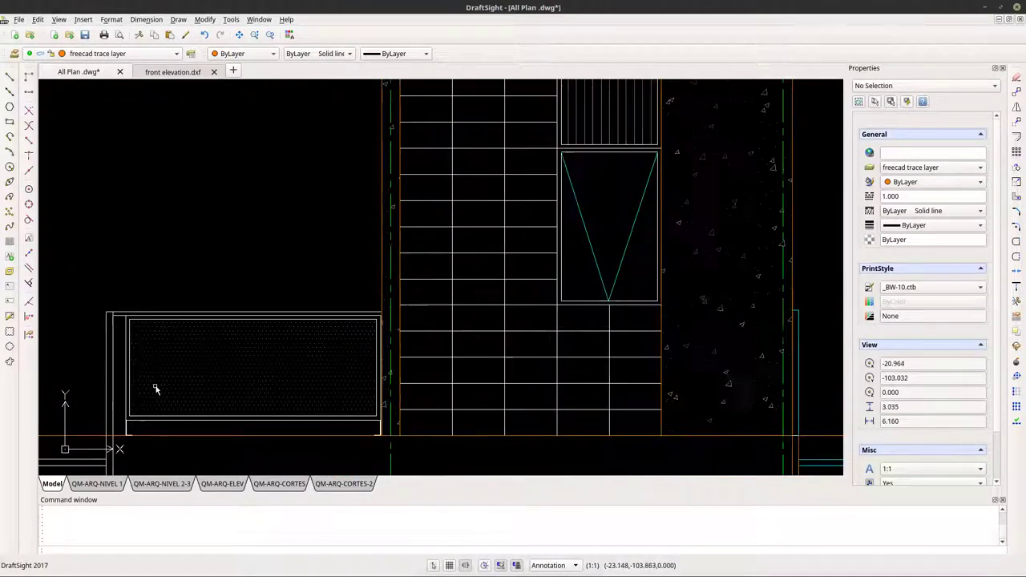
left_click(10, 123)
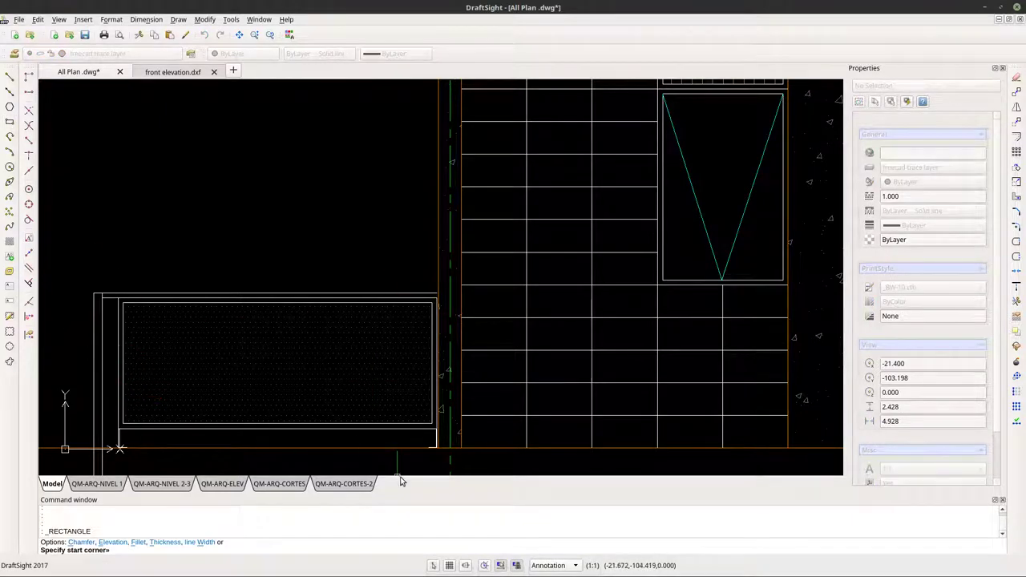
scroll(443, 452, "up", 5)
scroll(446, 454, "up", 4)
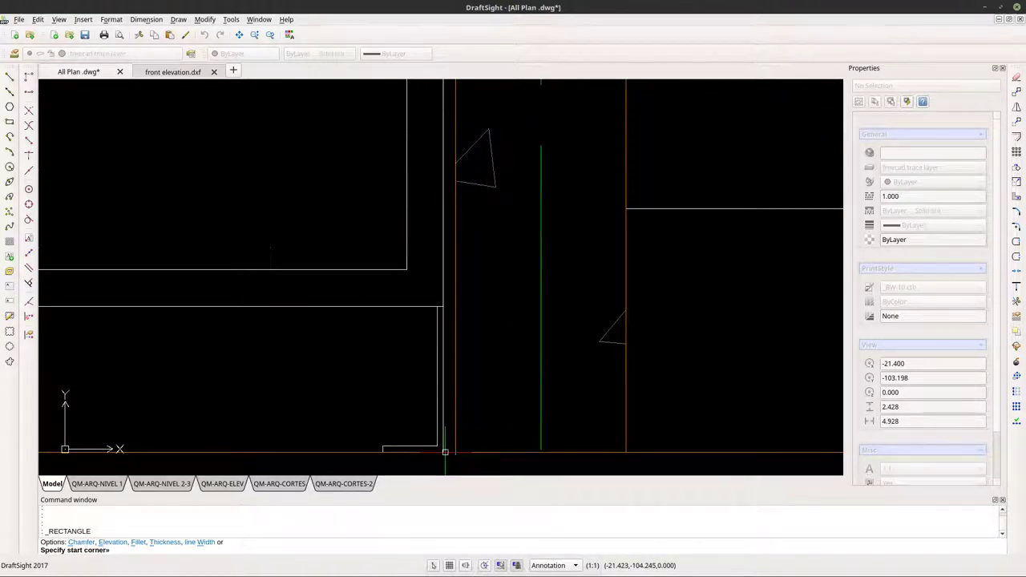
left_click(444, 452)
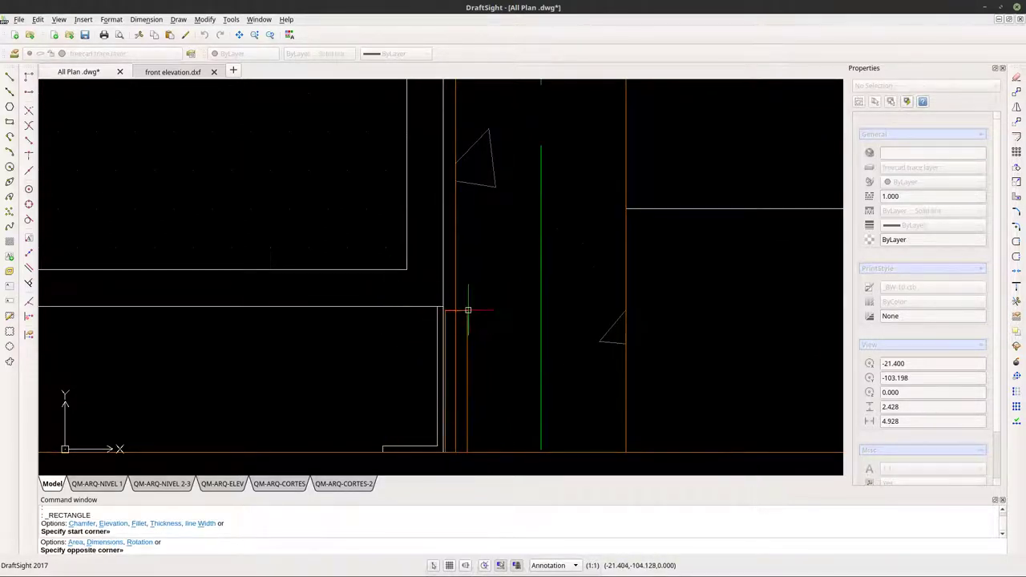
key("Escape")
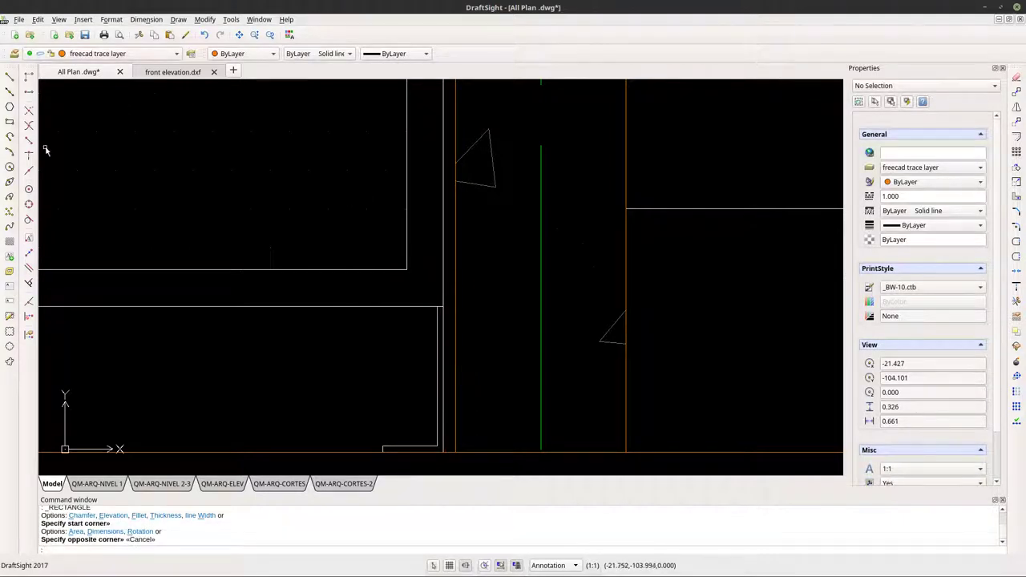
Trace the left railing panel with a rectangle from lower-right to top-left corner, then select it.
left_click(10, 121)
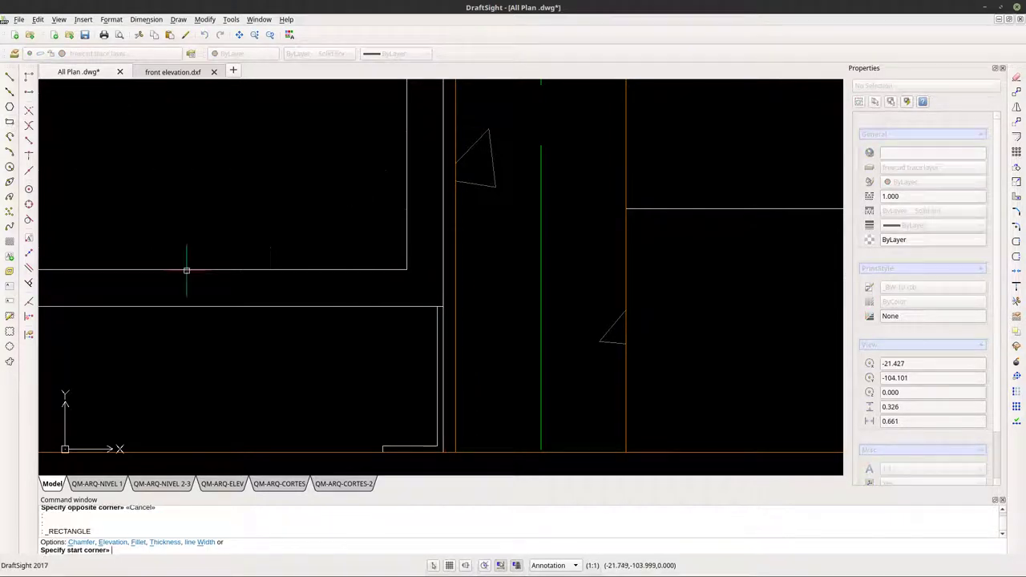
left_click(441, 450)
scroll(445, 400, "down", 3)
scroll(270, 213, "down", 3)
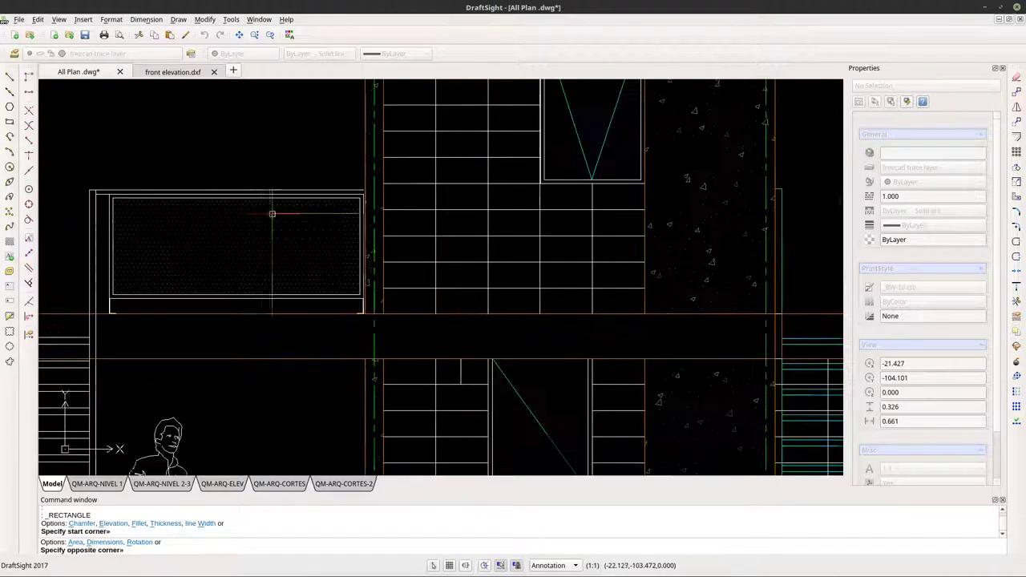
scroll(296, 233, "up", 1)
scroll(136, 218, "up", 1)
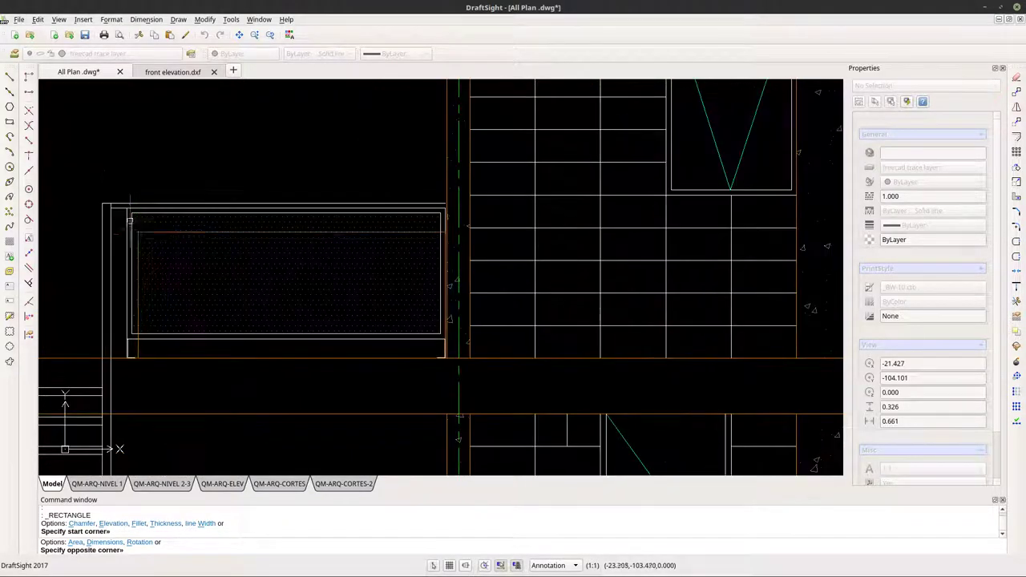
scroll(133, 210, "up", 4)
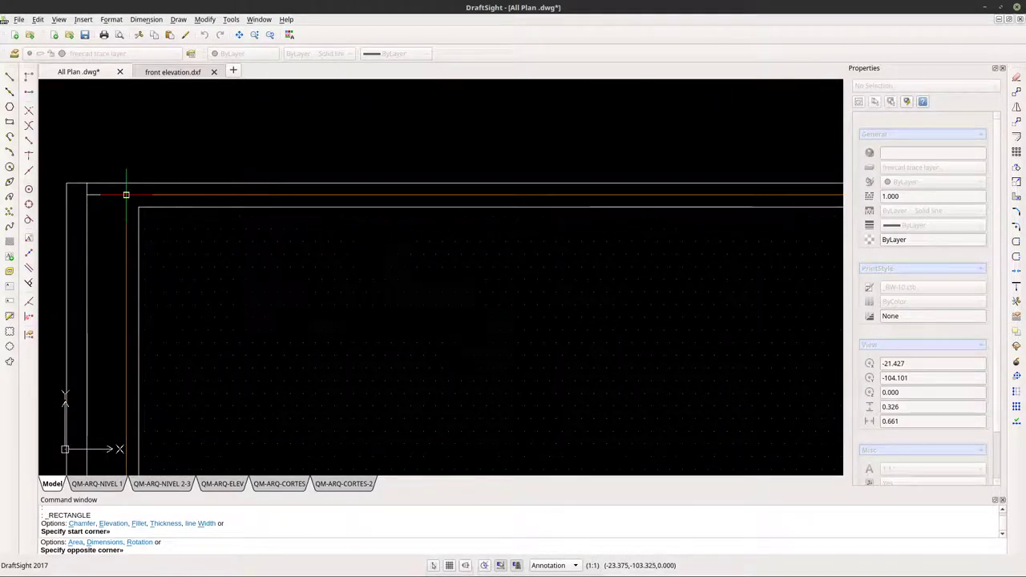
left_click(129, 196)
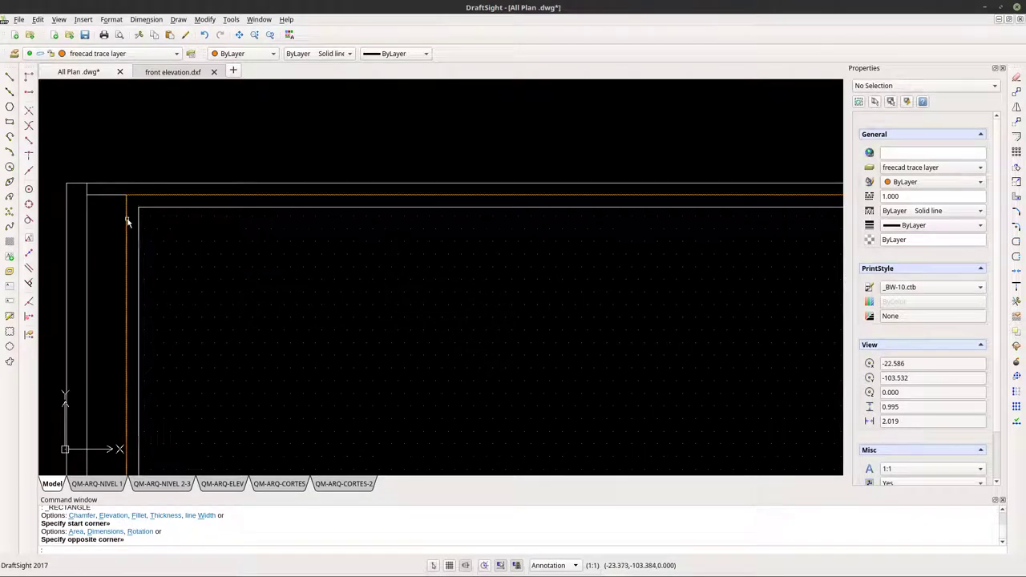
left_click(127, 221)
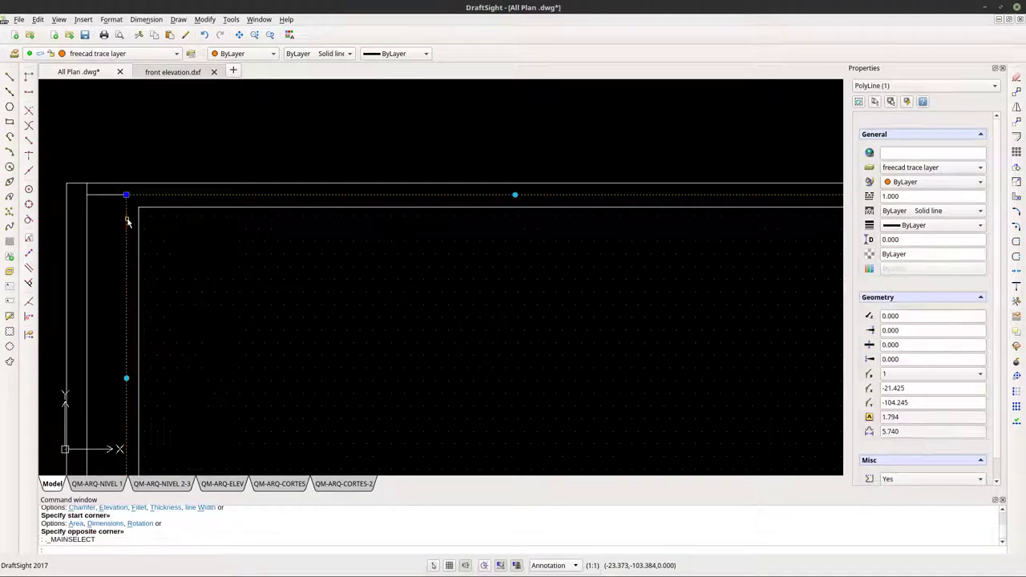
Copy the traced rectangle, based at its top-left corner, onto the right-hand balcony railing.
left_click(1017, 95)
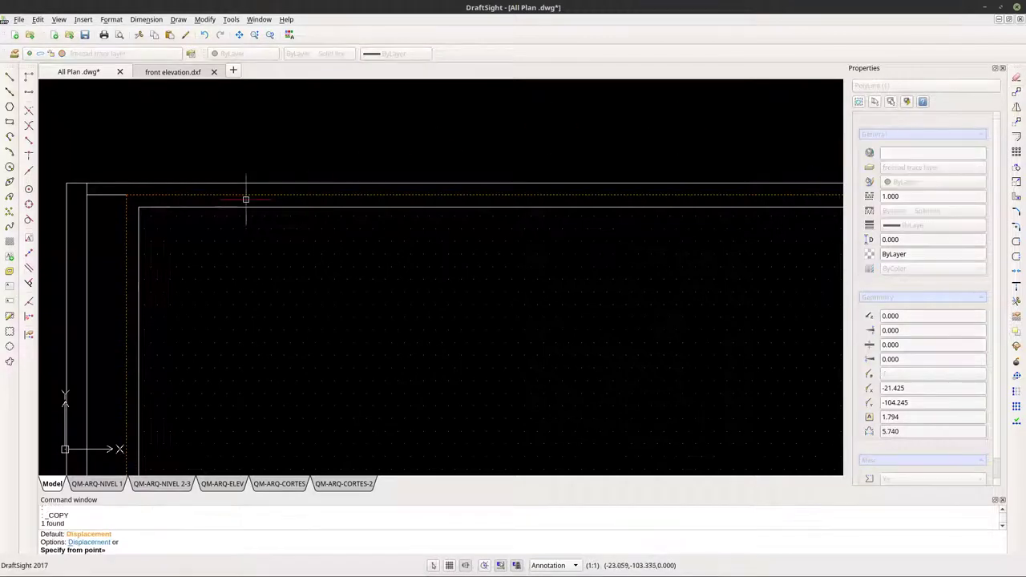
left_click(126, 194)
scroll(120, 196, "down", 5)
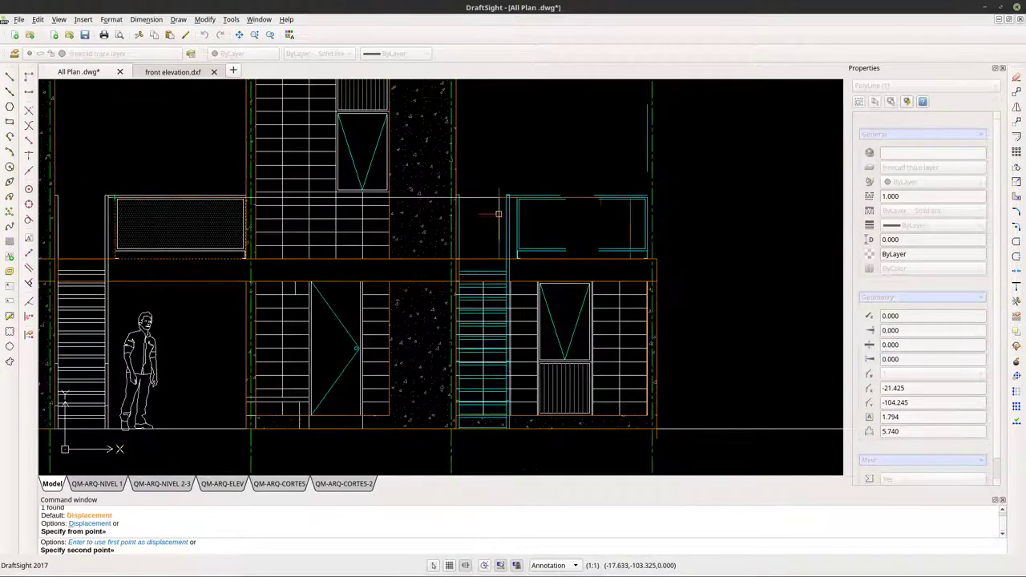
scroll(498, 214, "up", 5)
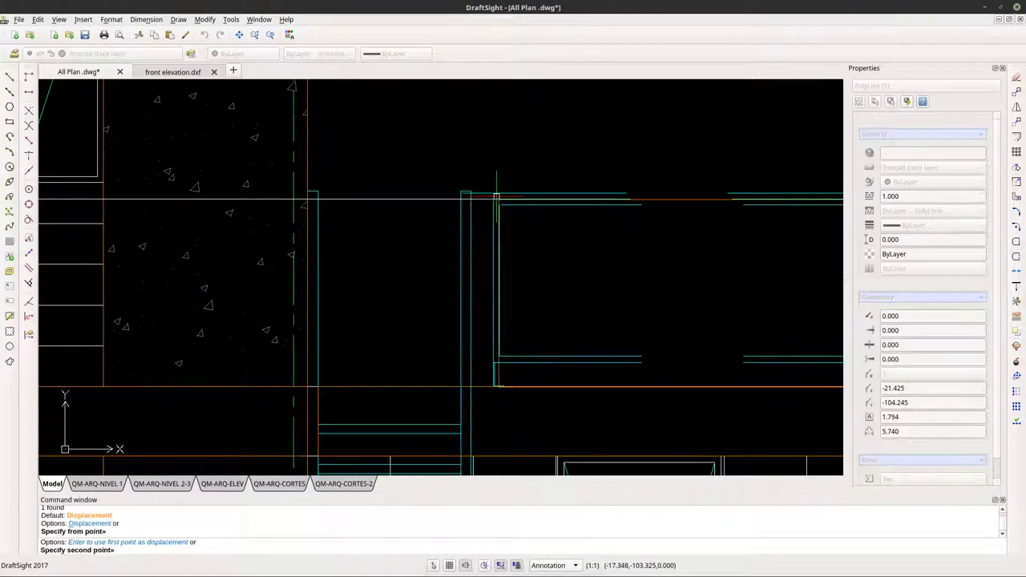
scroll(495, 200, "up", 3)
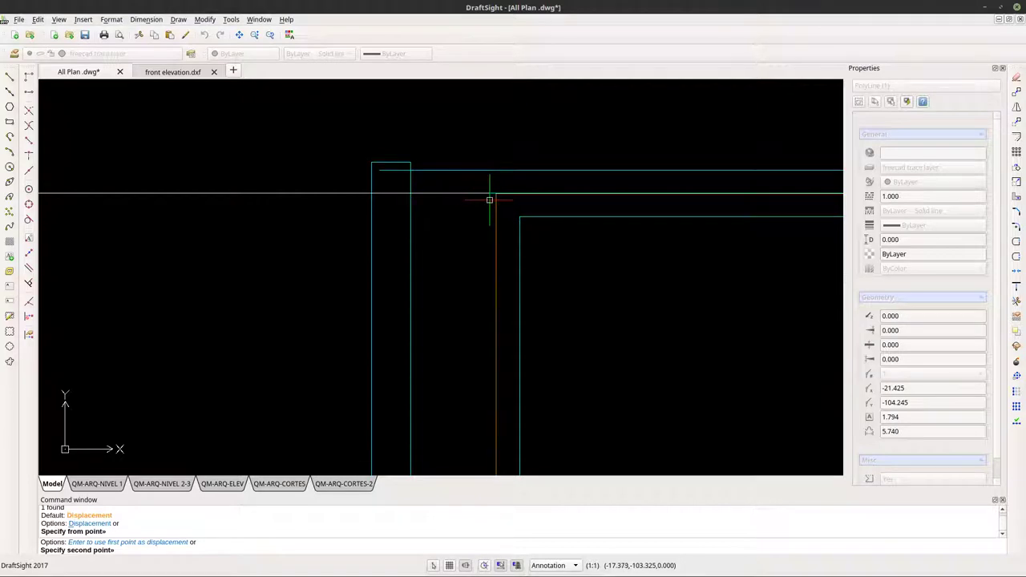
left_click(481, 201)
right_click(479, 222)
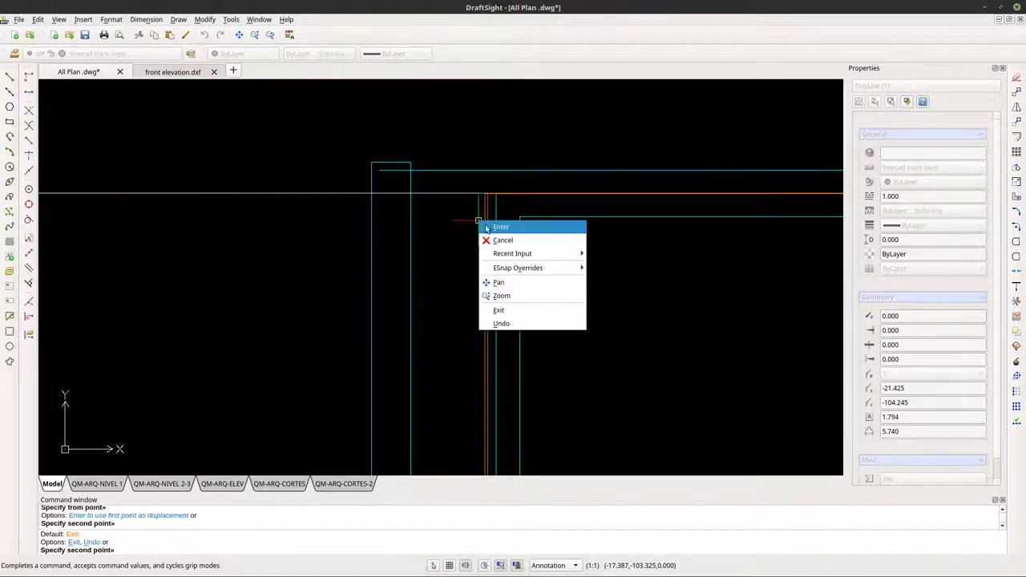
left_click(497, 228)
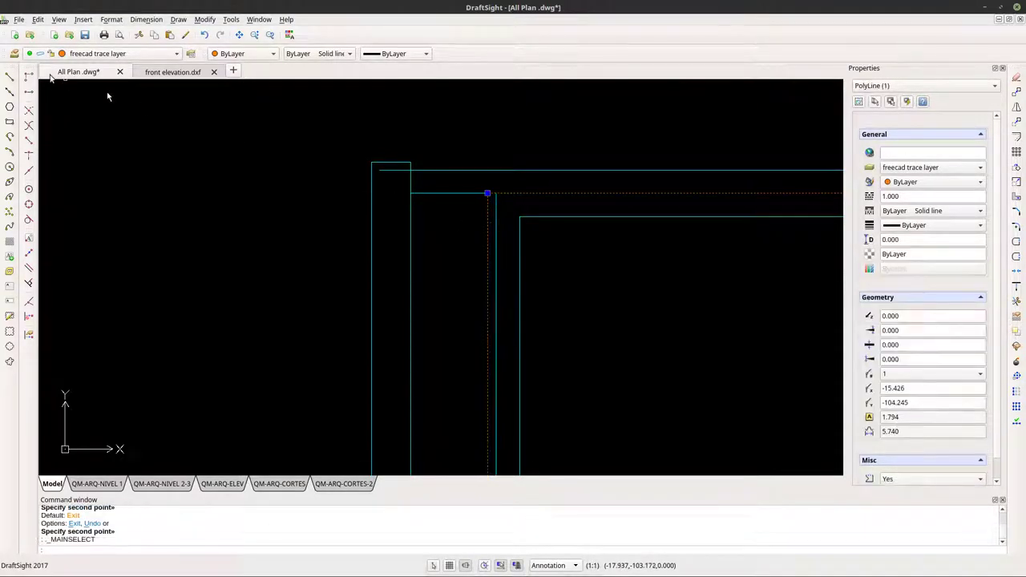
Move the copied rectangle so its corner lines up with the right railing's corner.
left_click(1018, 128)
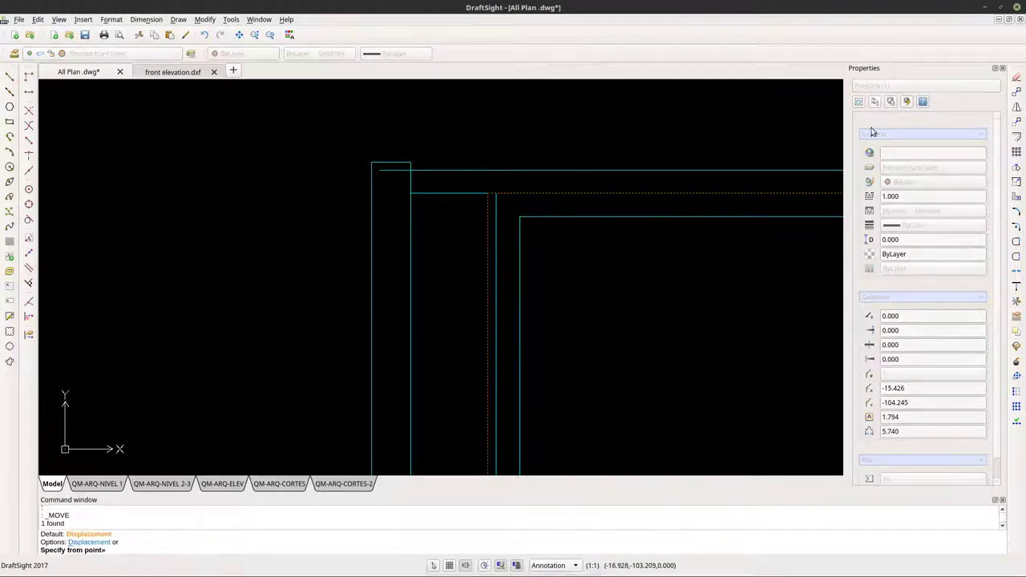
left_click(495, 194)
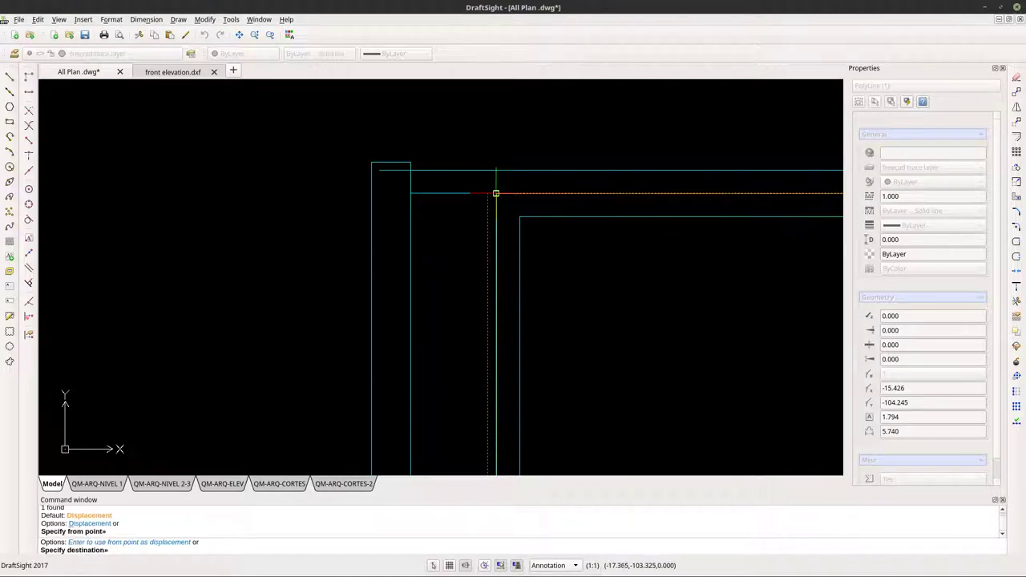
left_click(494, 197)
scroll(478, 212, "down", 3)
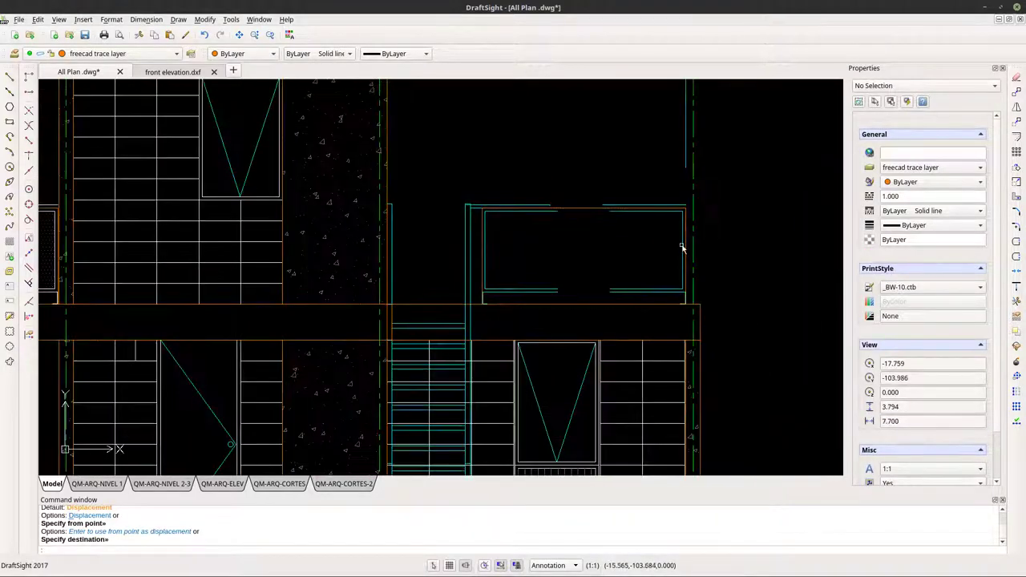
scroll(681, 248, "up", 5)
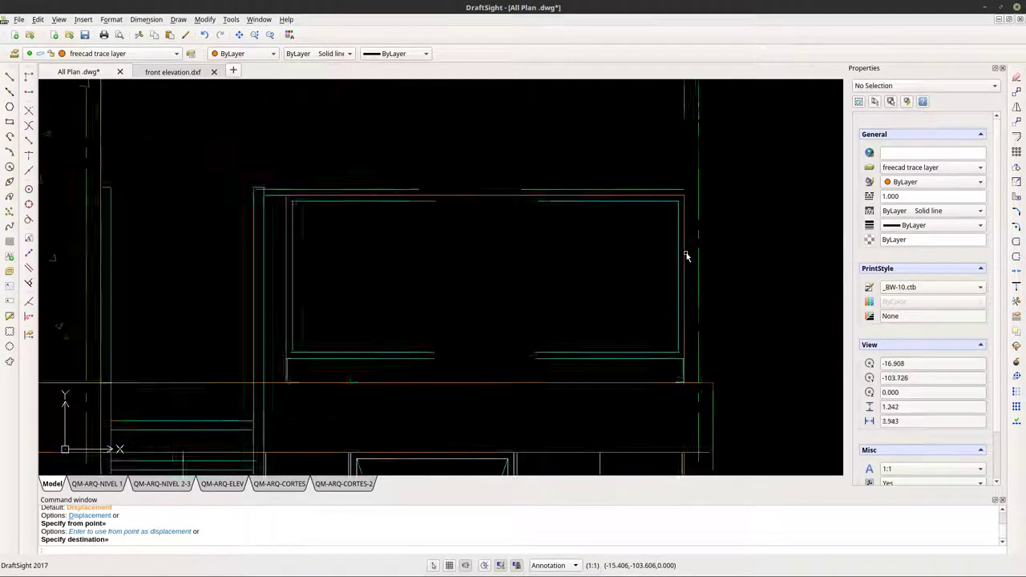
scroll(686, 256, "down", 3)
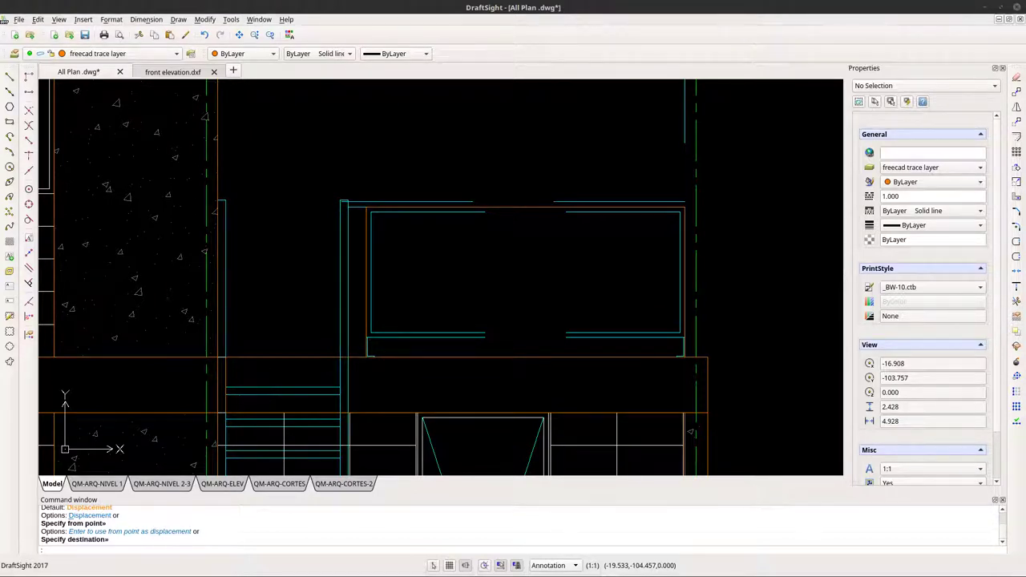
key("super")
key("super")
key("super")
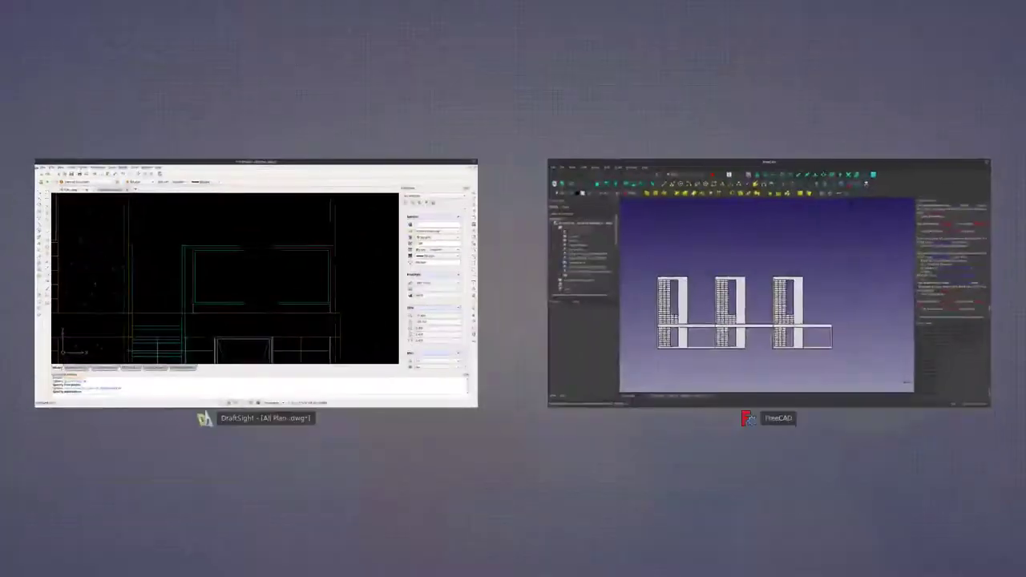
key("super")
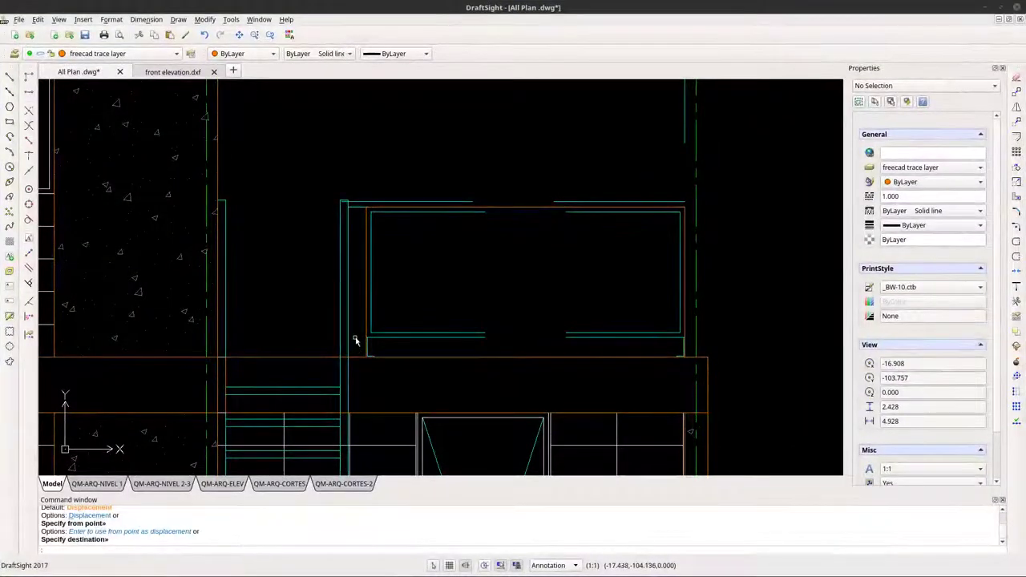
Cancel the pending move and check the context options of a traced horizontal line.
scroll(356, 333, "down", 5)
scroll(206, 305, "down", 2)
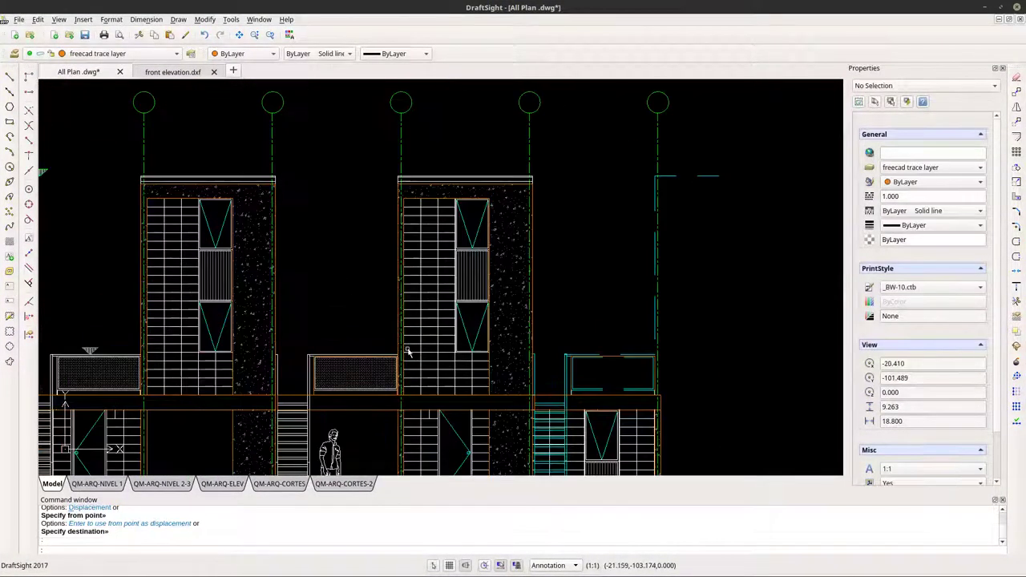
scroll(404, 353, "down", 3)
scroll(184, 358, "up", 1)
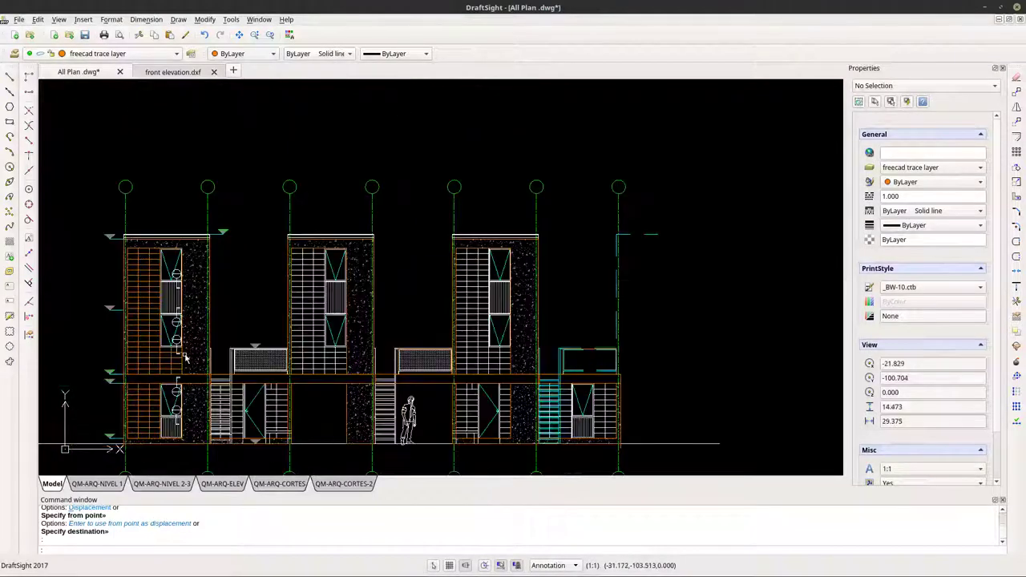
scroll(197, 373, "up", 1)
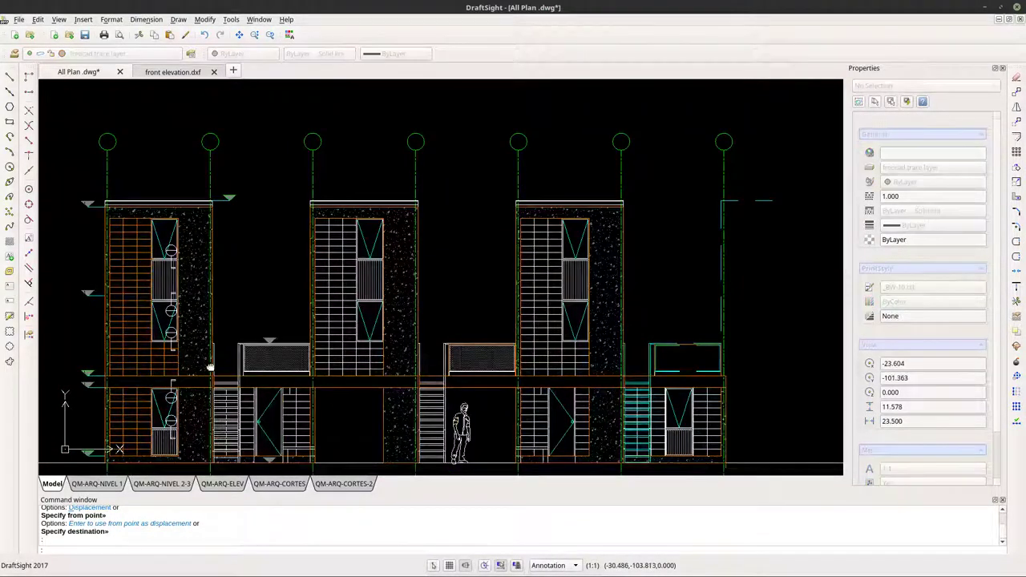
scroll(200, 369, "up", 1)
scroll(215, 321, "down", 5)
scroll(215, 314, "up", 8)
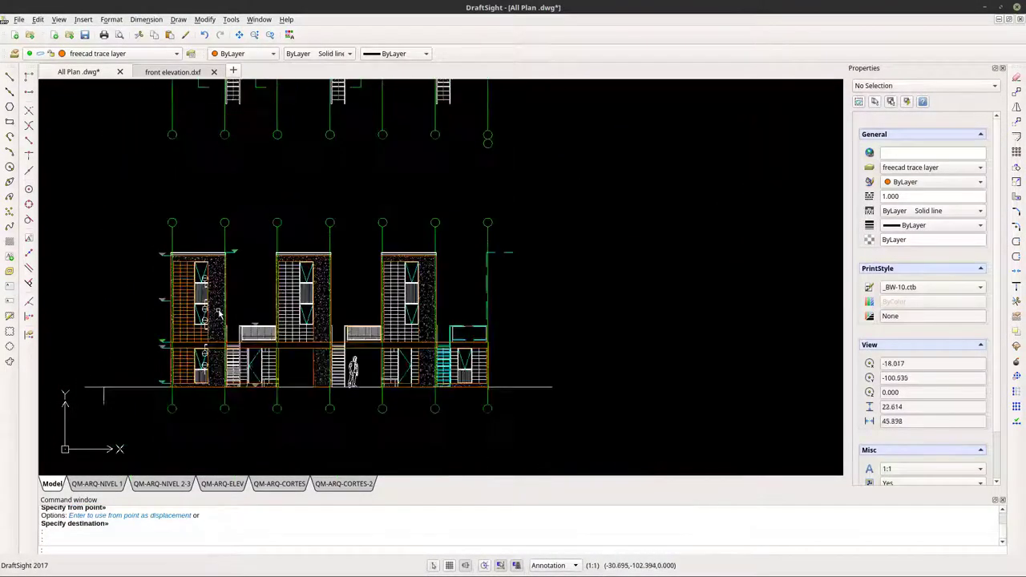
scroll(178, 305, "up", 4)
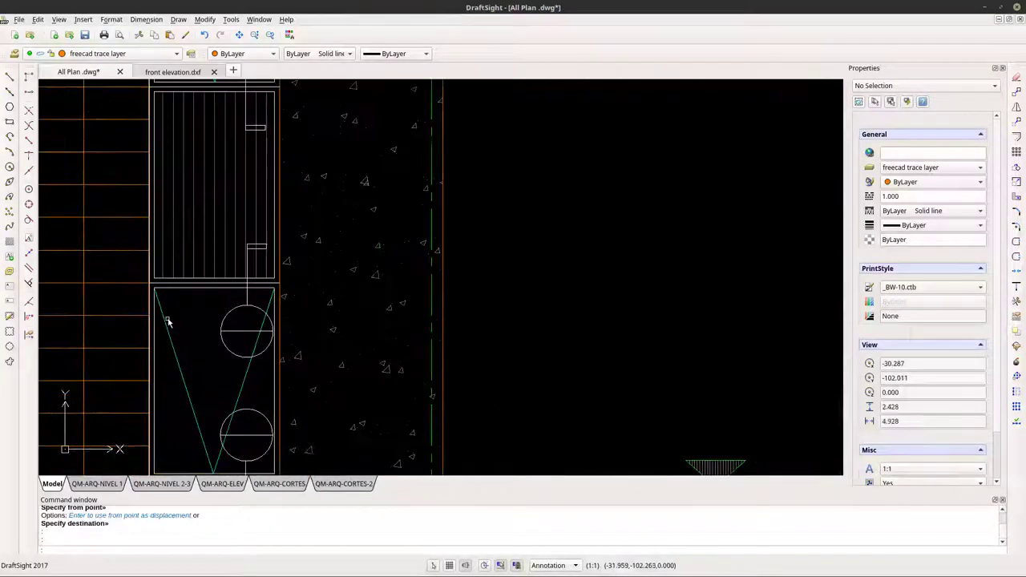
scroll(218, 296, "down", 5)
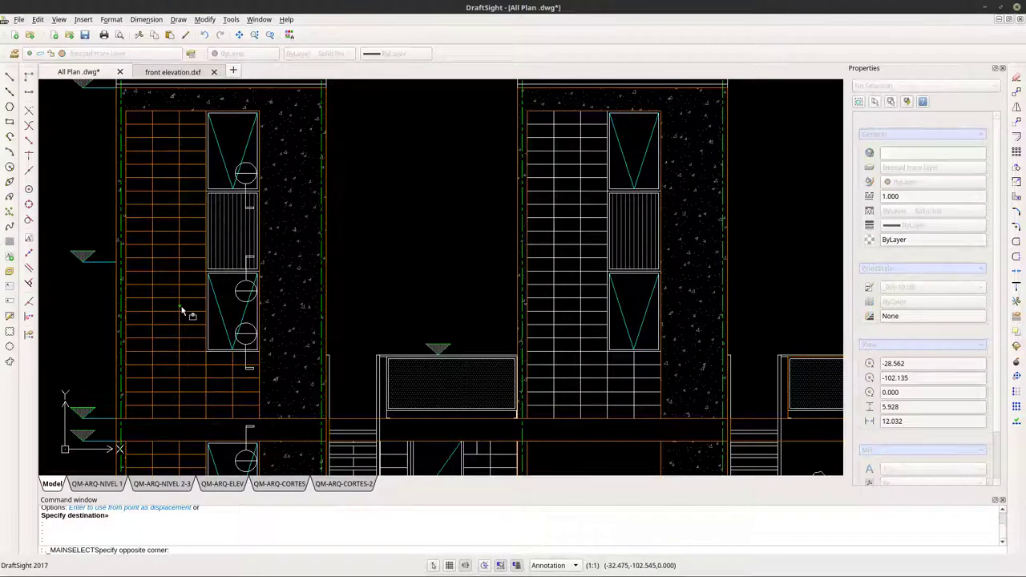
key("Escape")
left_click(190, 299)
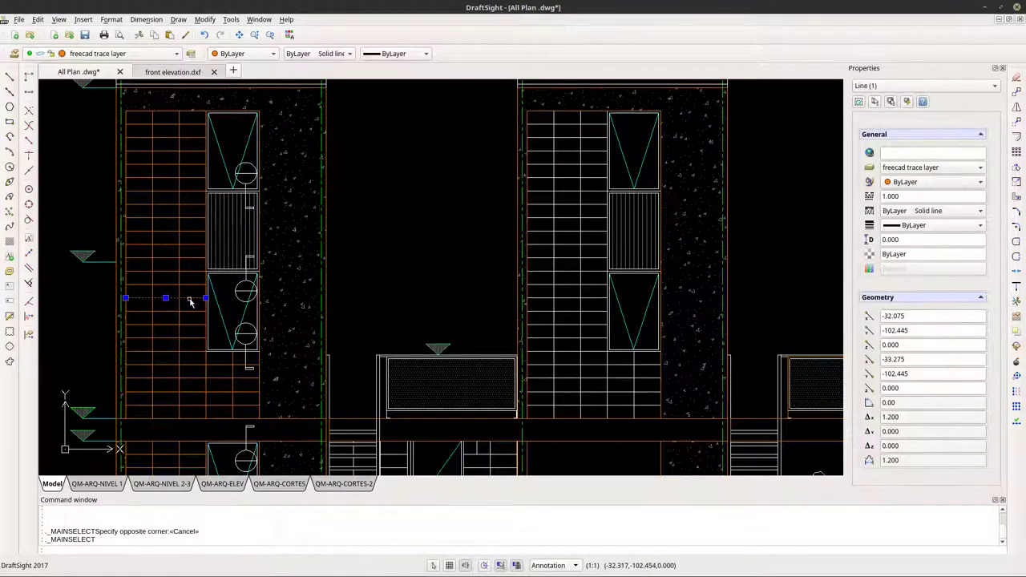
right_click(190, 299)
key("Escape")
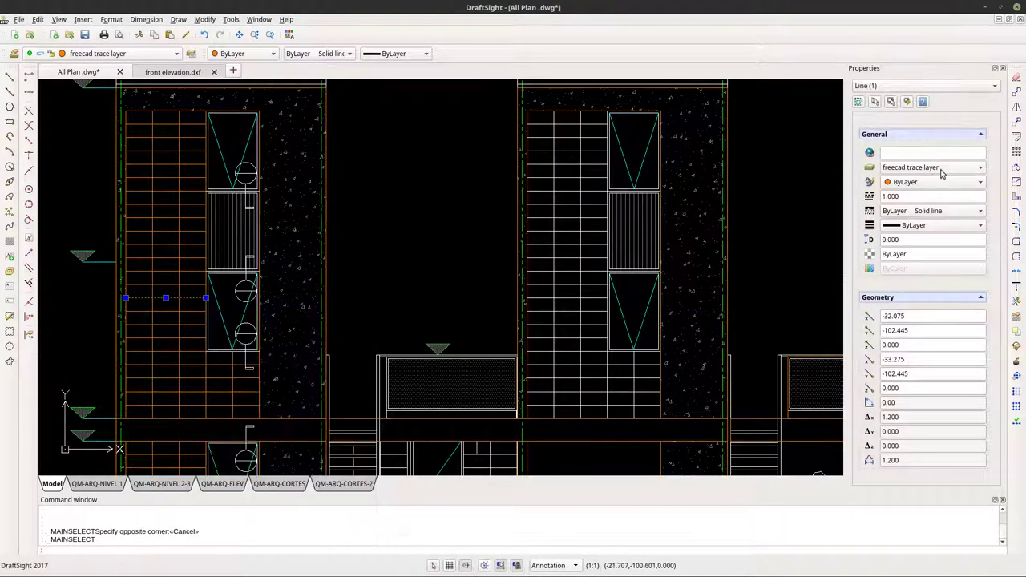
Select all 58 objects on the freecad trace layer across the entire drawing and delete them.
left_click(908, 104)
left_click(468, 198)
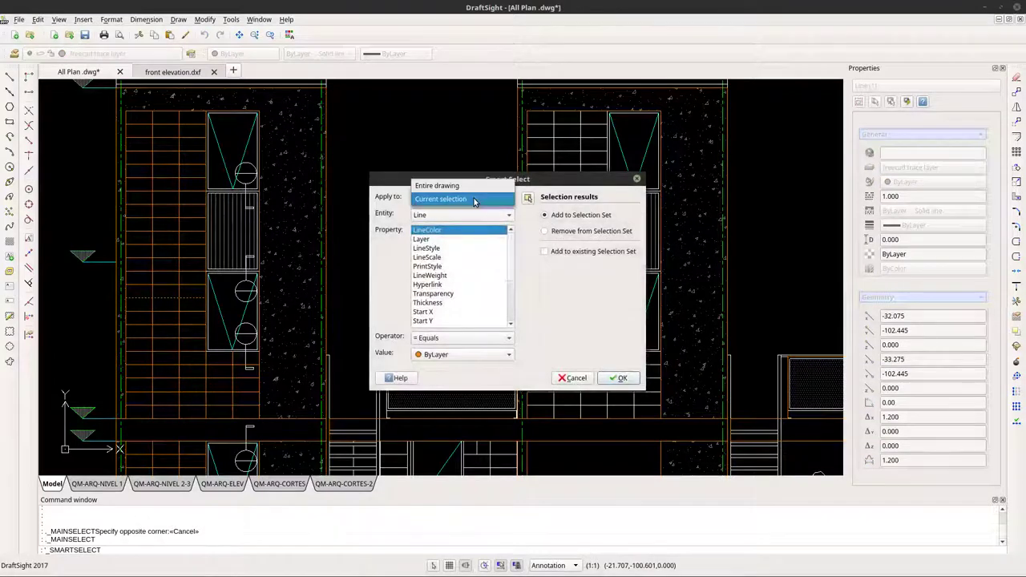
left_click(457, 182)
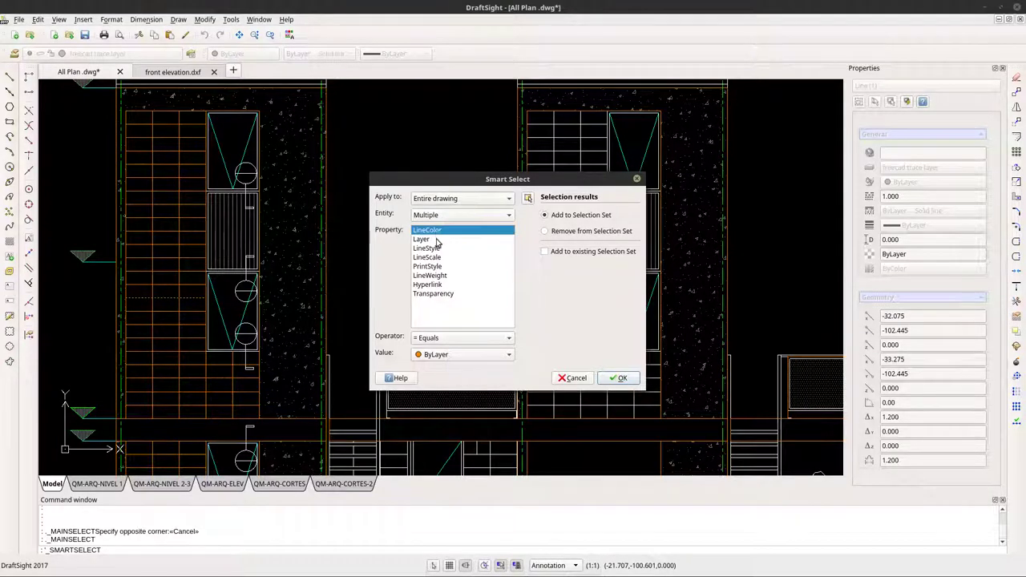
left_click(439, 239)
left_click(616, 383)
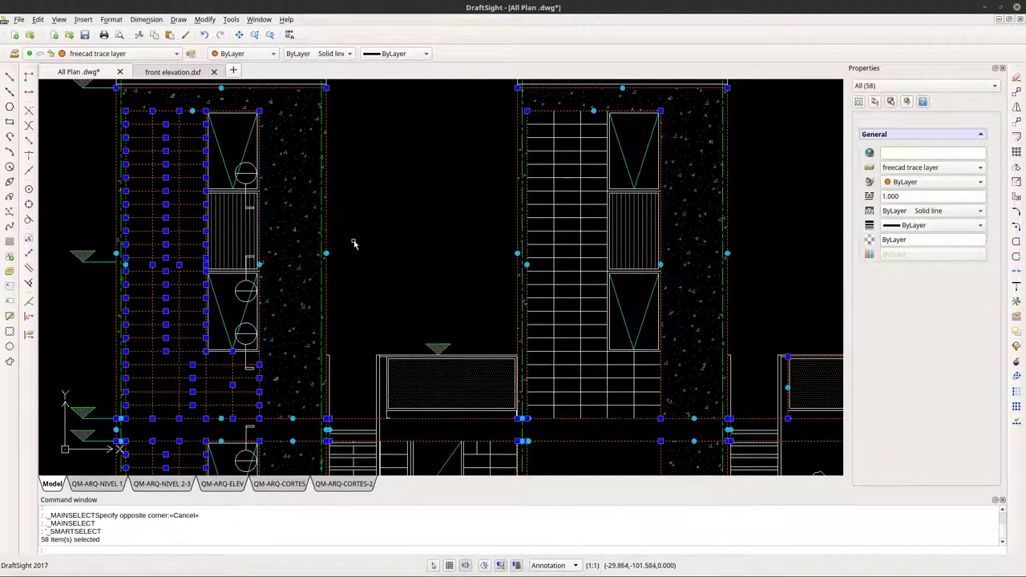
key("Delete")
Draw a rectangle over the left tower's upper window, then delete it as misplaced.
scroll(353, 241, "down", 3)
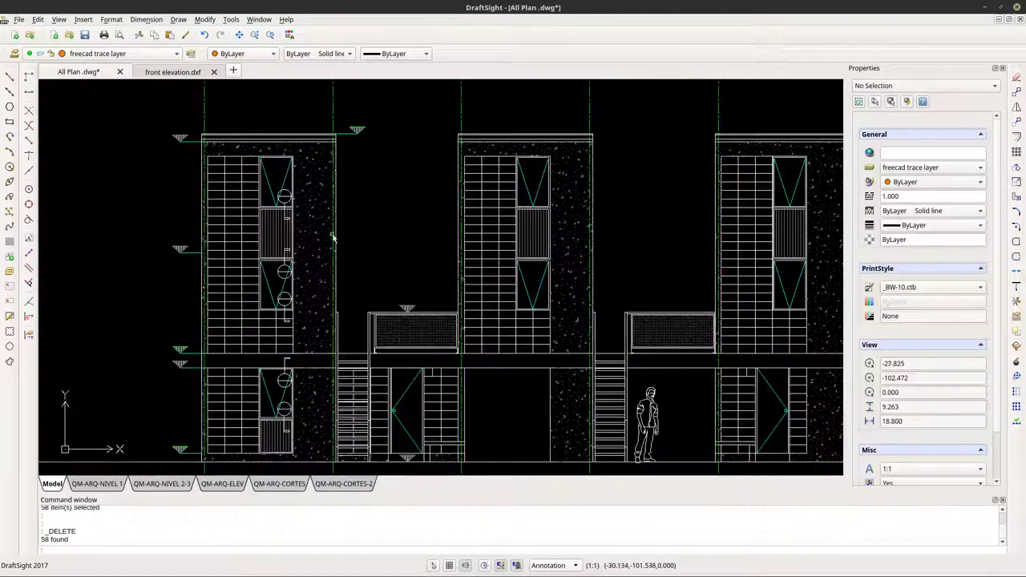
scroll(332, 234, "up", 4)
middle_click_drag(278, 305, 275, 321)
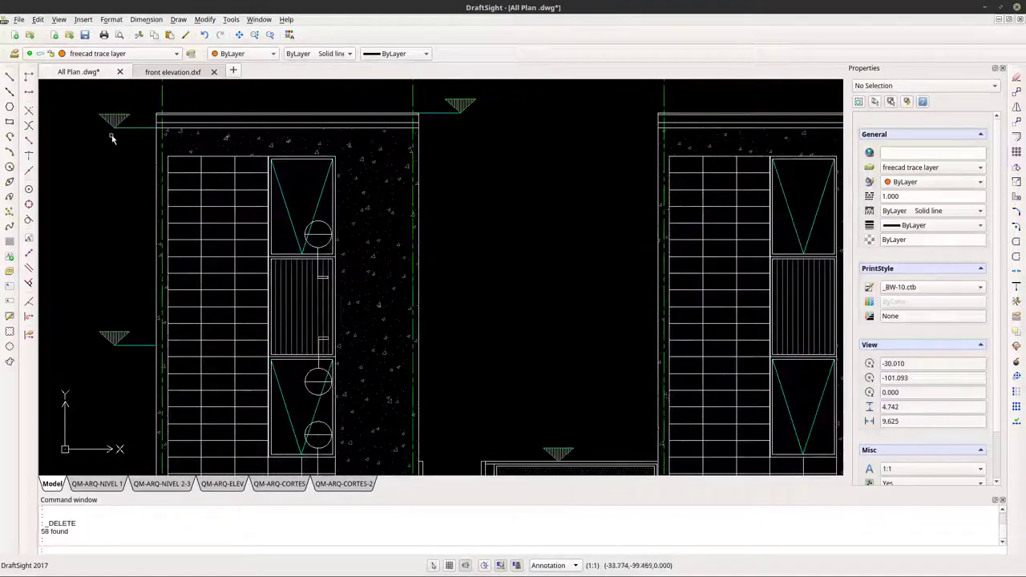
left_click(10, 123)
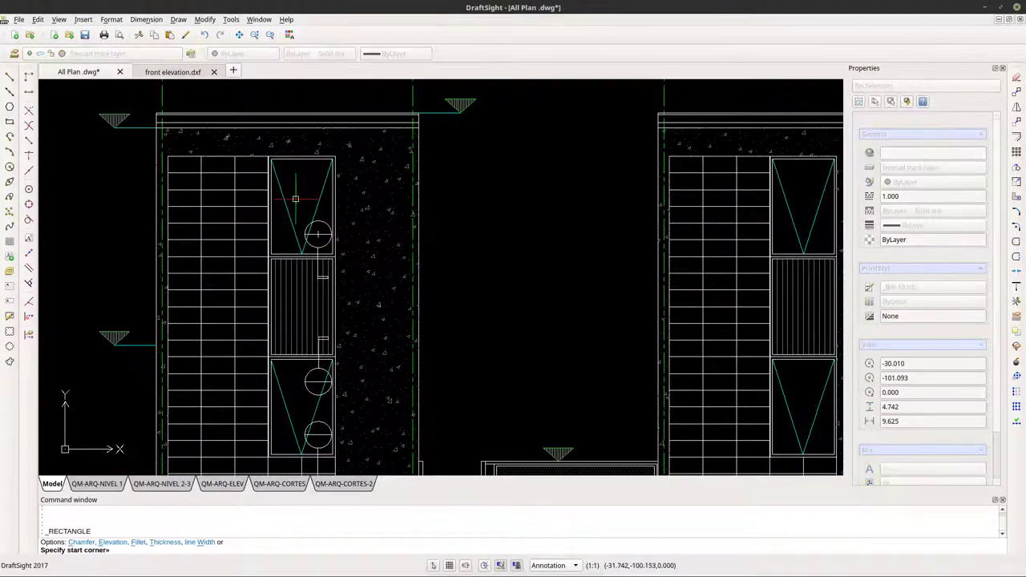
scroll(286, 176, "up", 6)
scroll(243, 125, "up", 5)
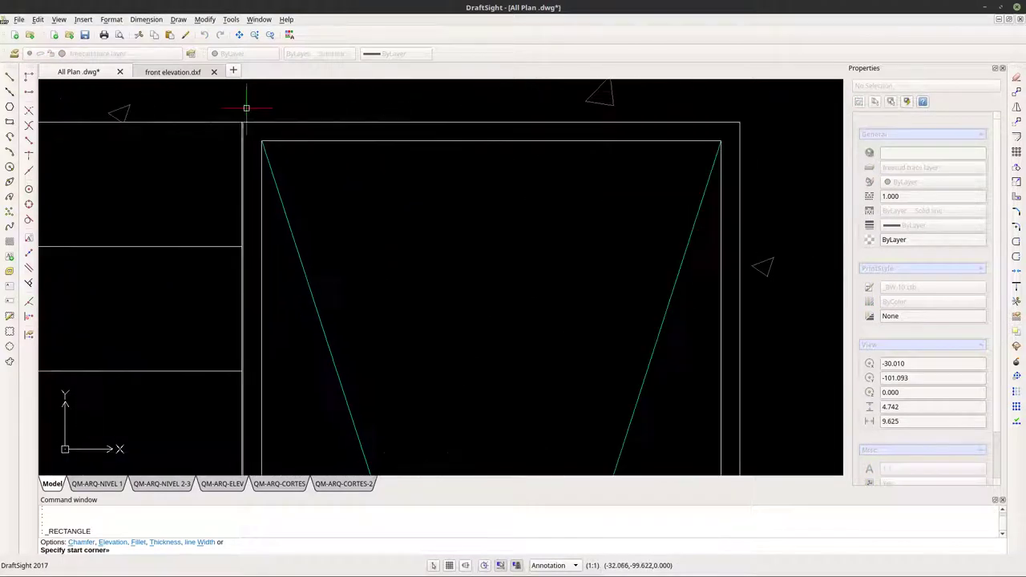
left_click(241, 145)
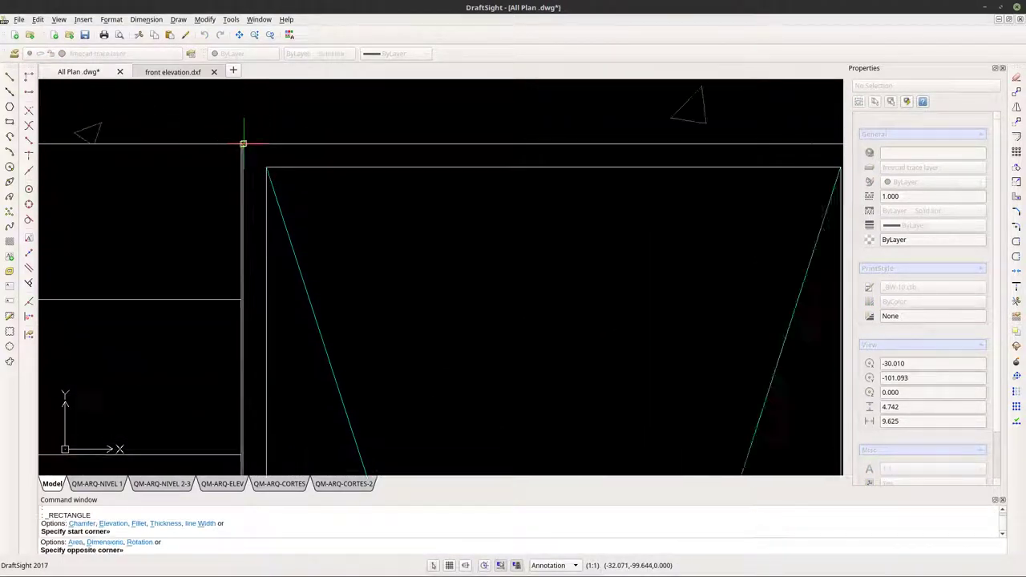
scroll(428, 374, "down", 8)
middle_click_drag(432, 415, 400, 293)
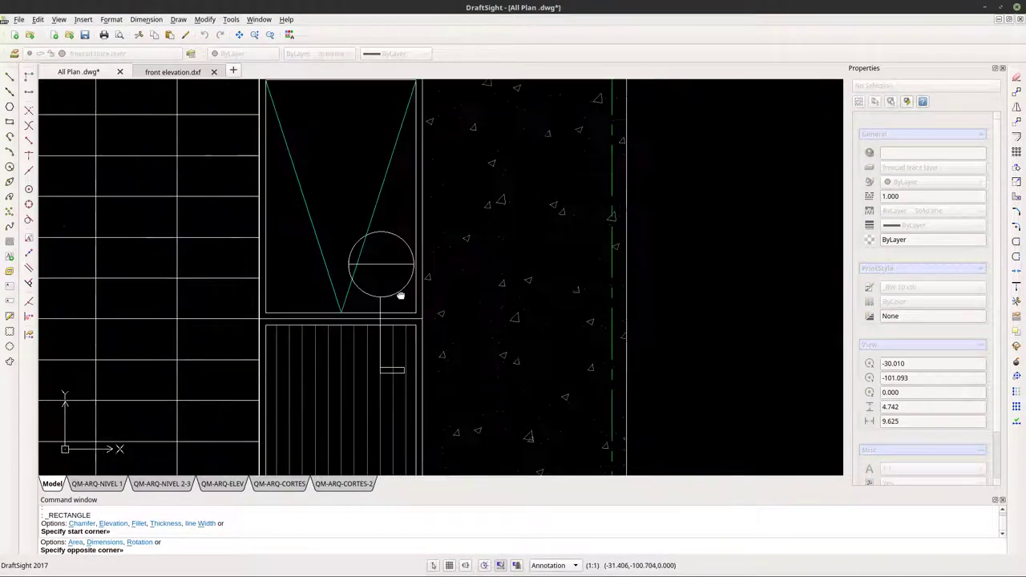
scroll(408, 313, "up", 5)
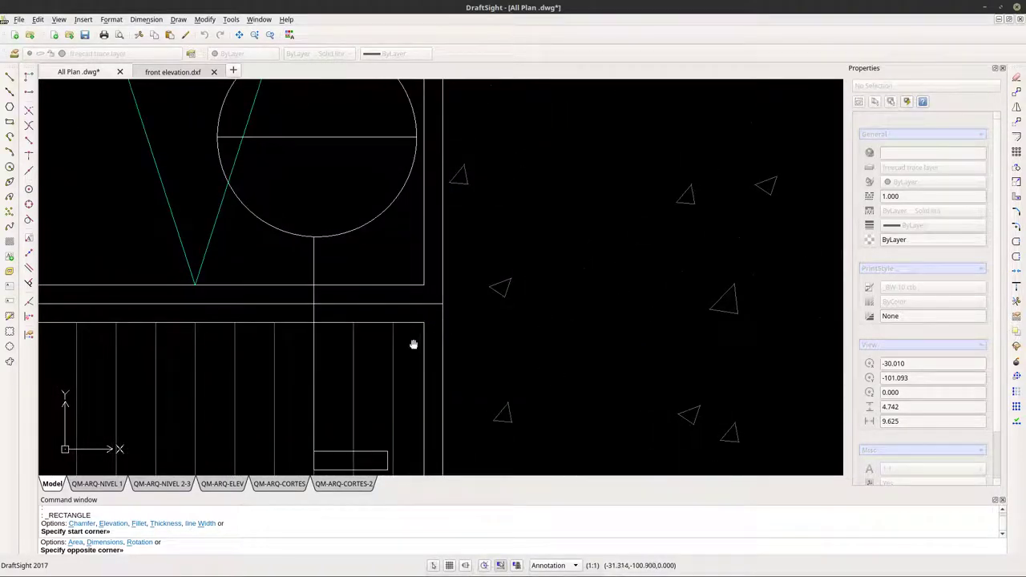
scroll(414, 342, "down", 6)
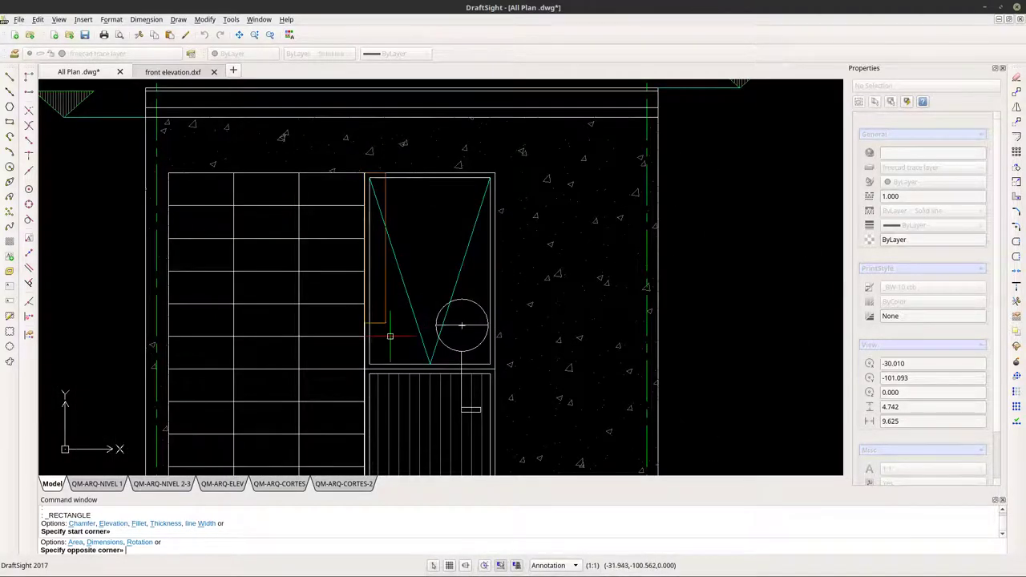
scroll(492, 362, "up", 4)
scroll(490, 372, "up", 1)
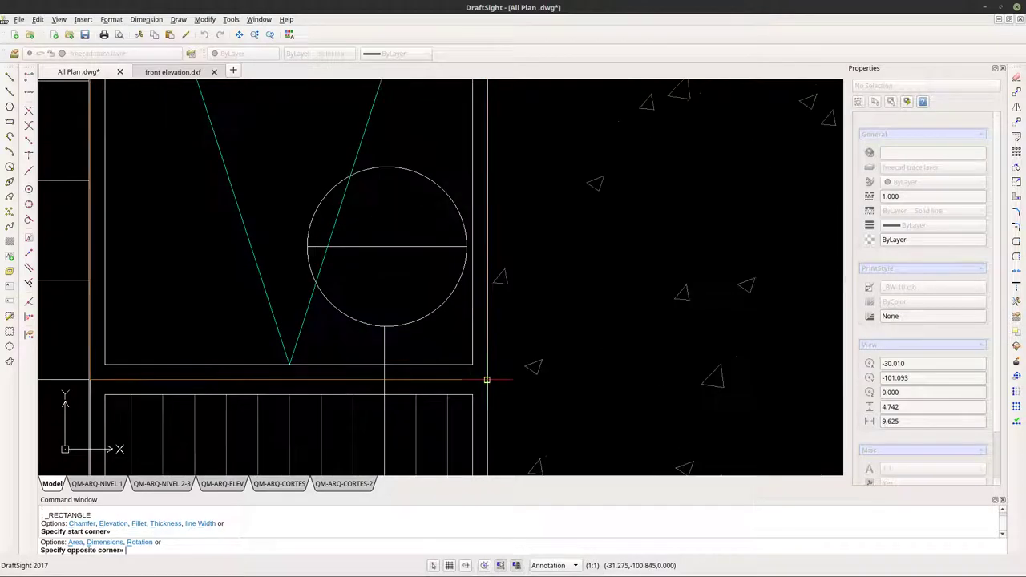
scroll(446, 350, "down", 4)
scroll(458, 357, "up", 9)
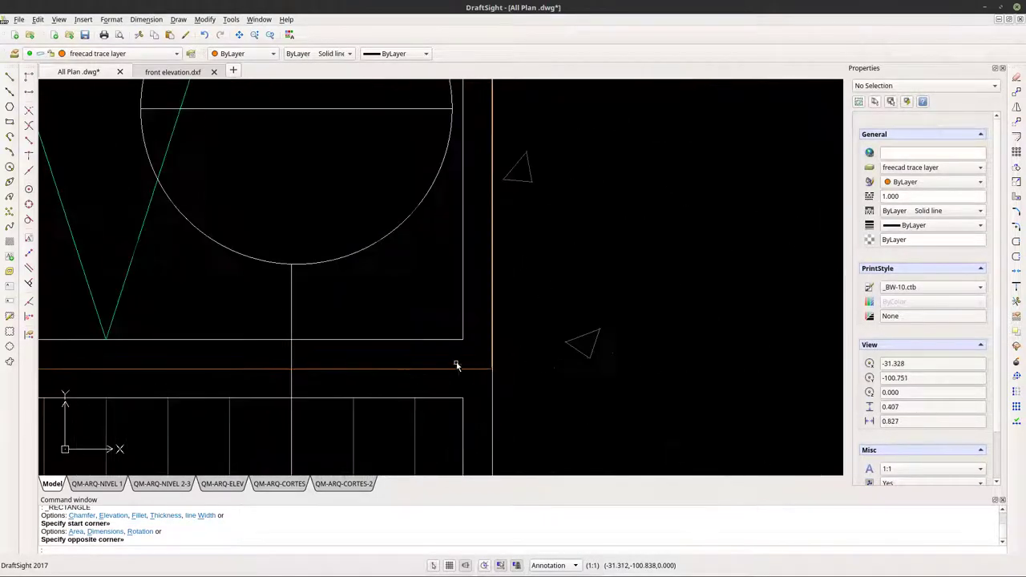
scroll(490, 367, "up", 10)
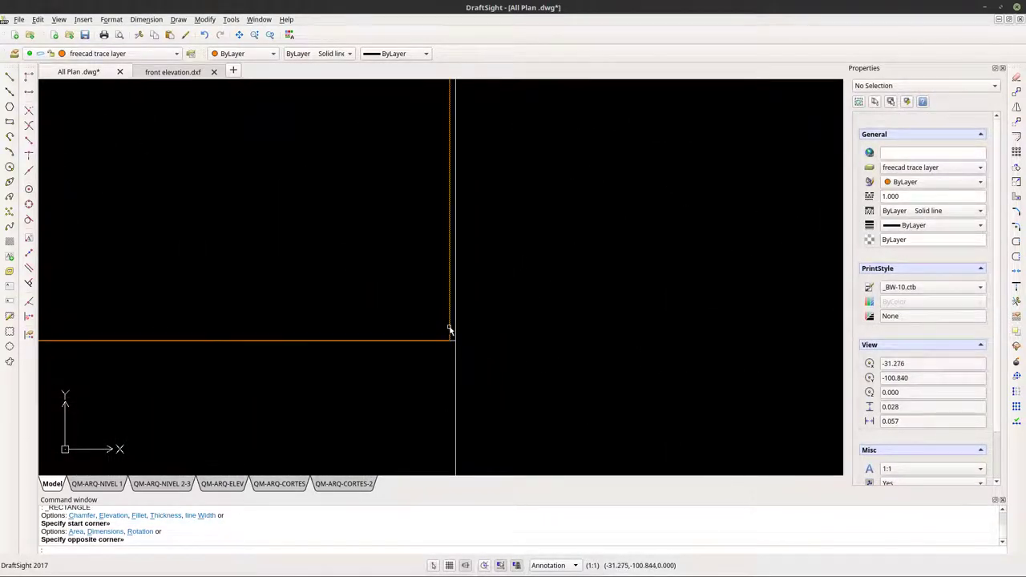
left_click(451, 329)
left_click(450, 329)
key("Delete")
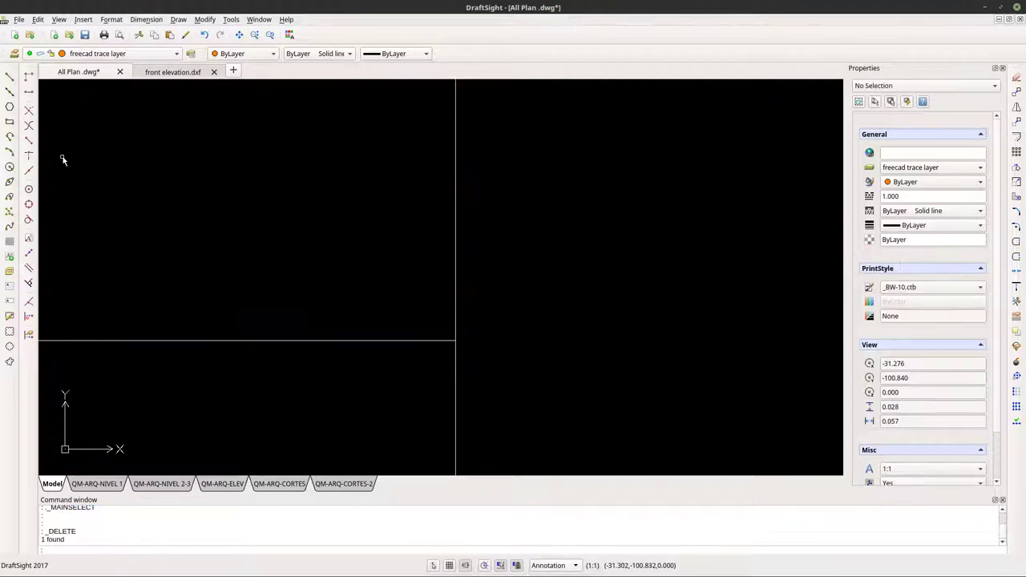
Redraw the window rectangle from the lines' intersection to its top-left corner, cancelling an extra rectangle.
left_click(9, 121)
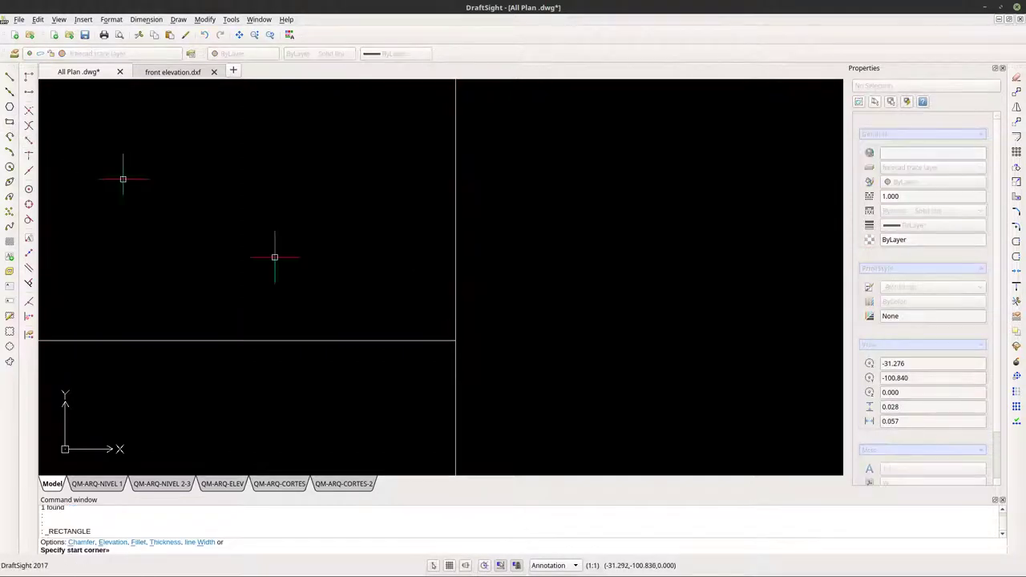
middle_click_drag(454, 341, 452, 349)
left_click(452, 349)
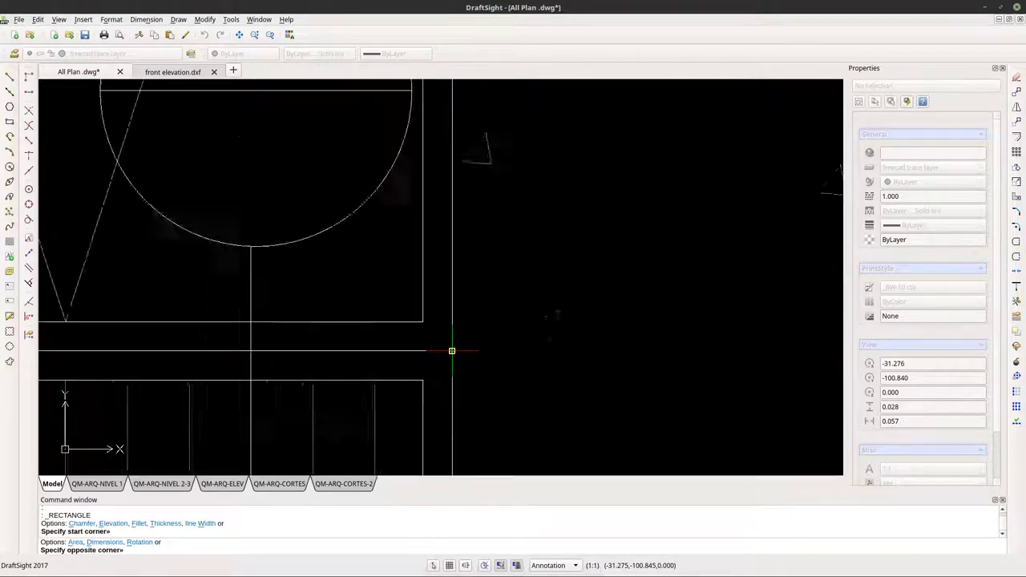
scroll(239, 110, "up", 6)
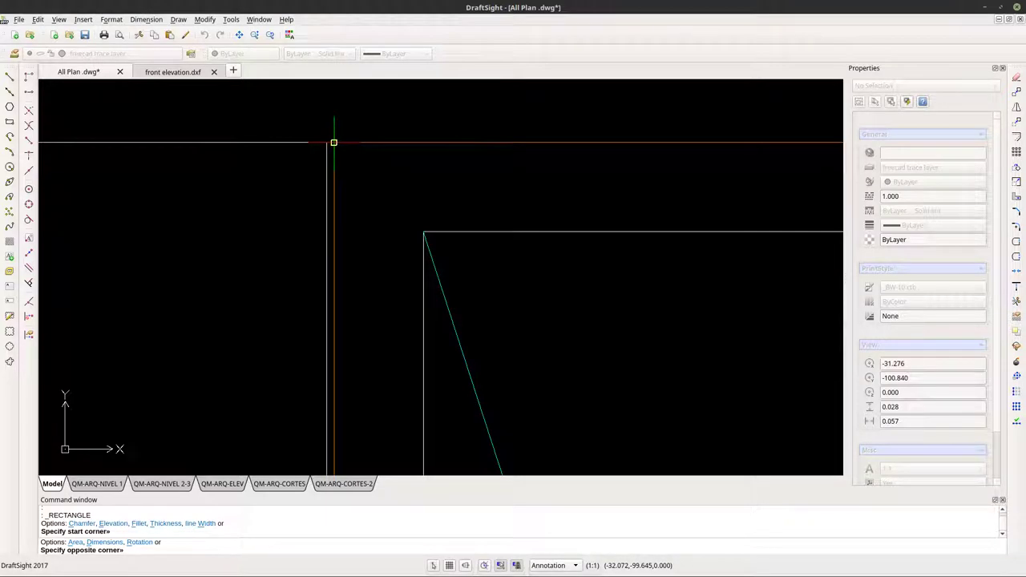
scroll(334, 143, "down", 8)
middle_click_drag(394, 339, 307, 226)
left_click(10, 121)
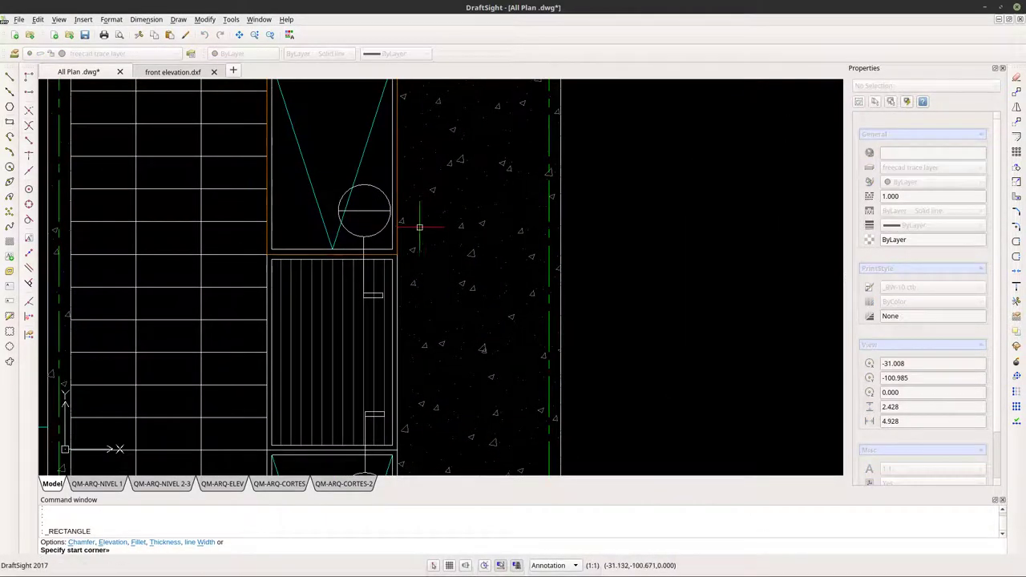
scroll(419, 228, "up", 7)
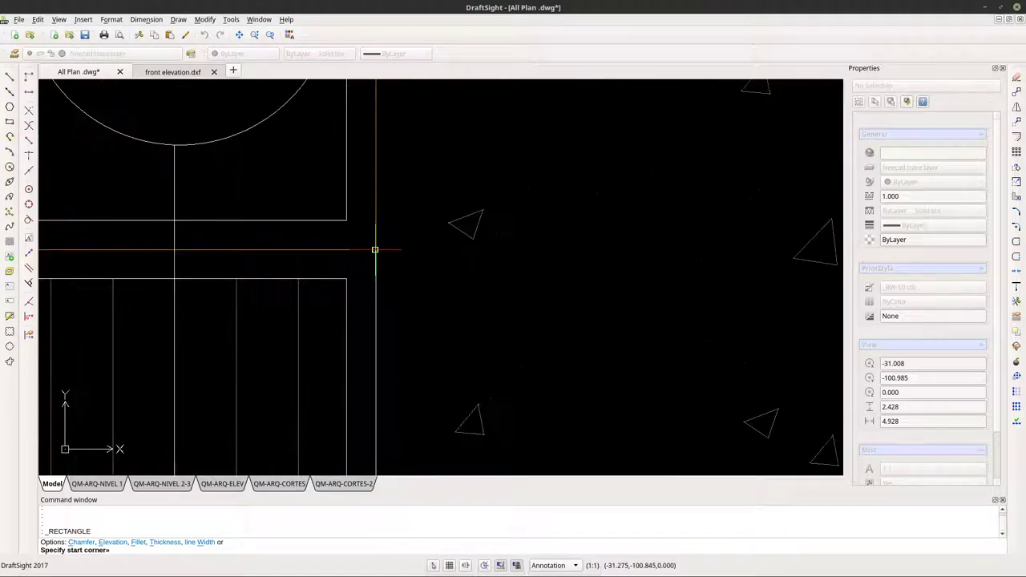
left_click(375, 250)
scroll(465, 318, "down", 3)
scroll(446, 311, "up", 5)
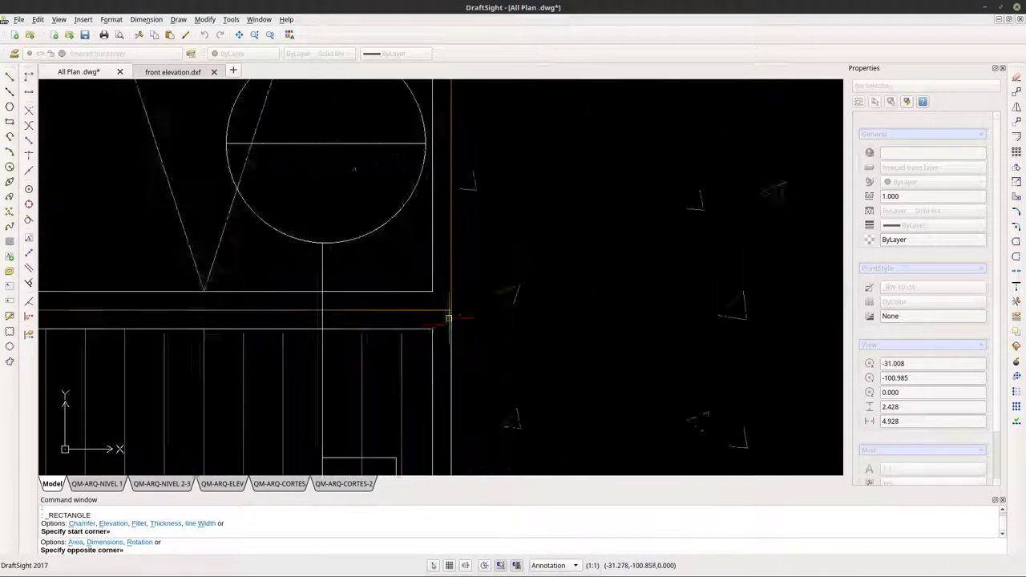
scroll(454, 307, "up", 10)
key("Escape")
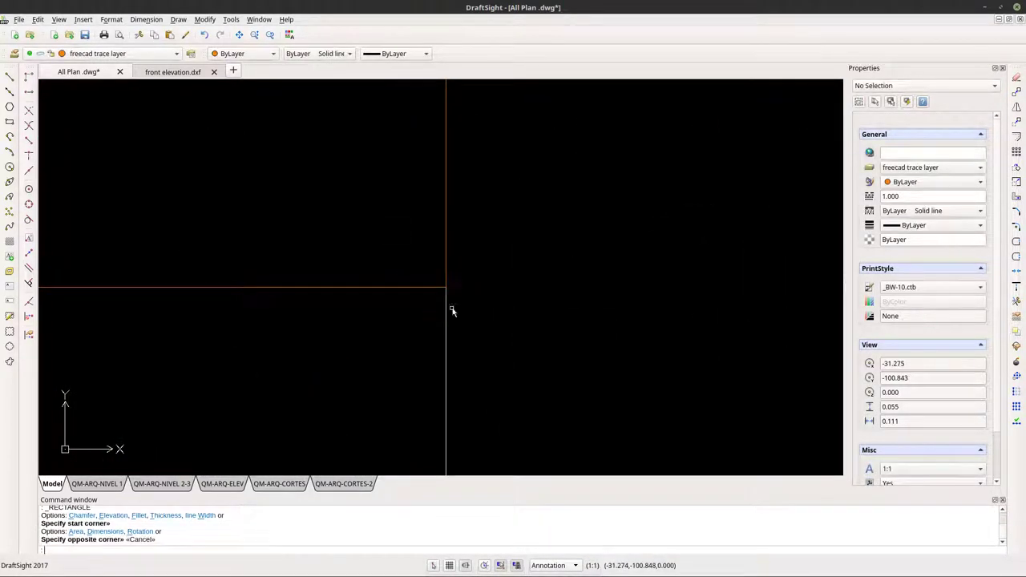
Outline the window frame and the neighbouring panel with two rectangles.
left_click(10, 121)
middle_click_drag(469, 310, 459, 296)
left_click(460, 295)
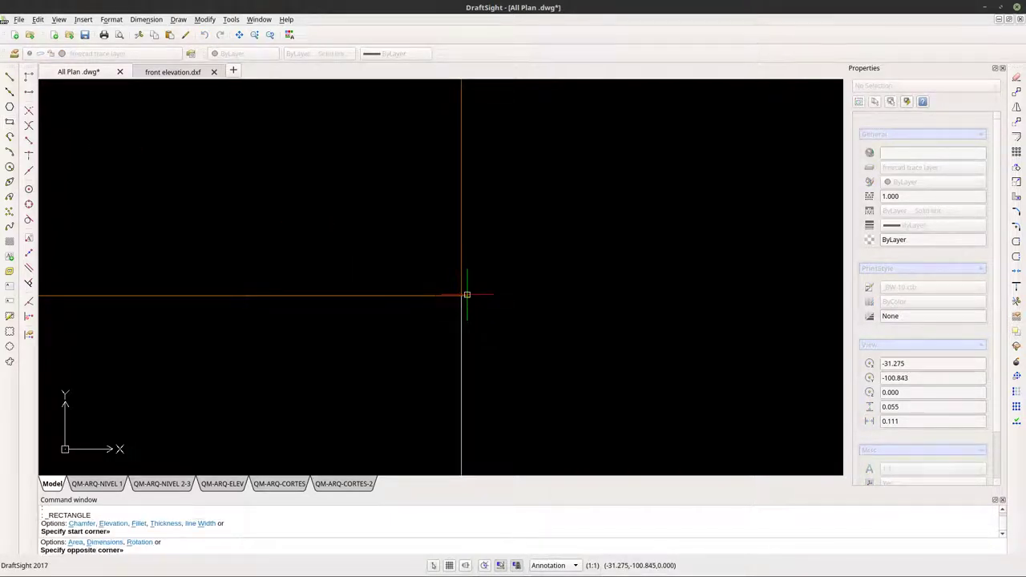
scroll(467, 291, "down", 5)
mouse_move(441, 316)
middle_mouse_down()
mouse_move(377, 251)
mouse_move(363, 187)
middle_mouse_up()
scroll(282, 308, "up", 8)
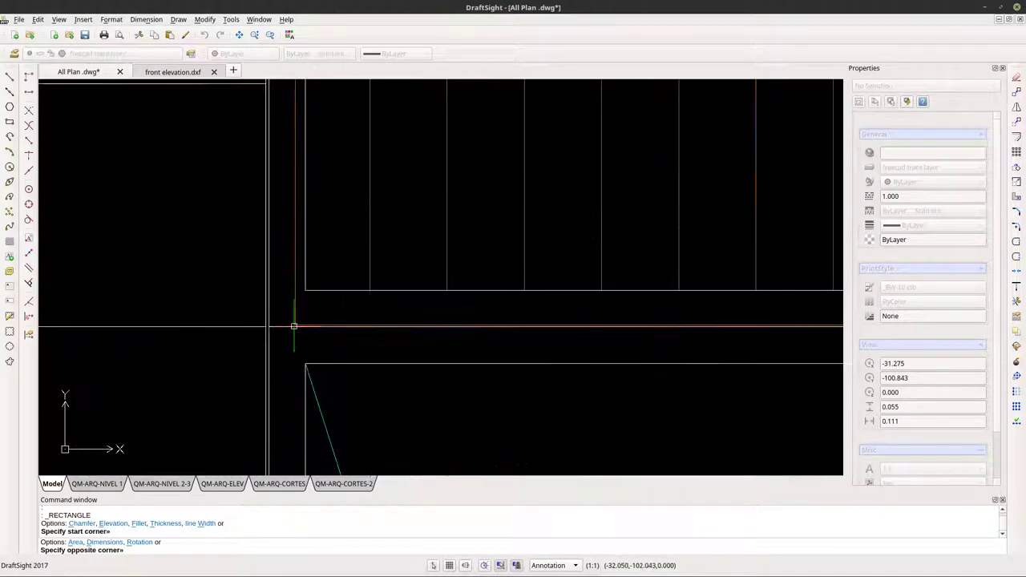
scroll(243, 324, "up", 4)
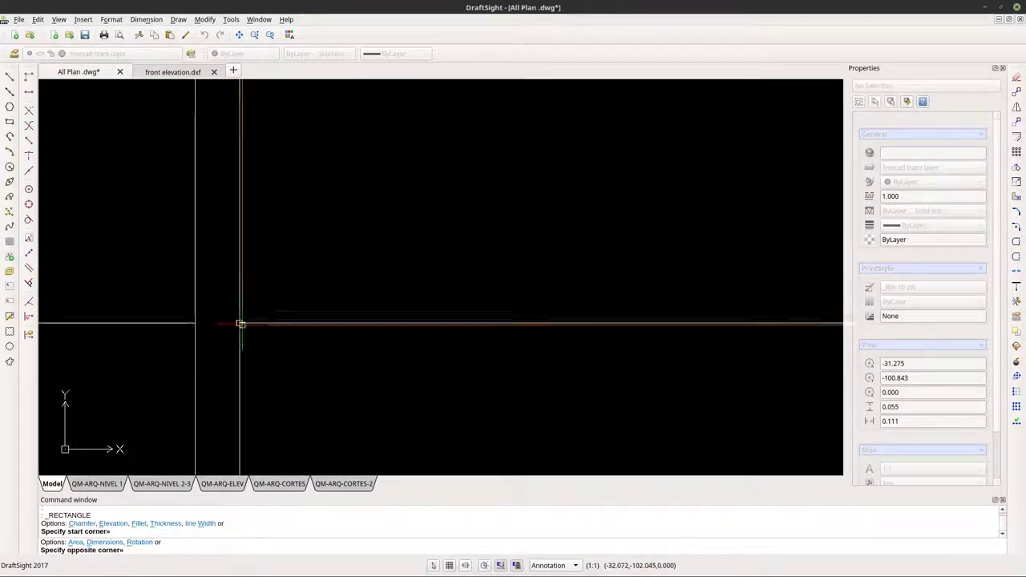
left_click(239, 324)
scroll(248, 317, "down", 3)
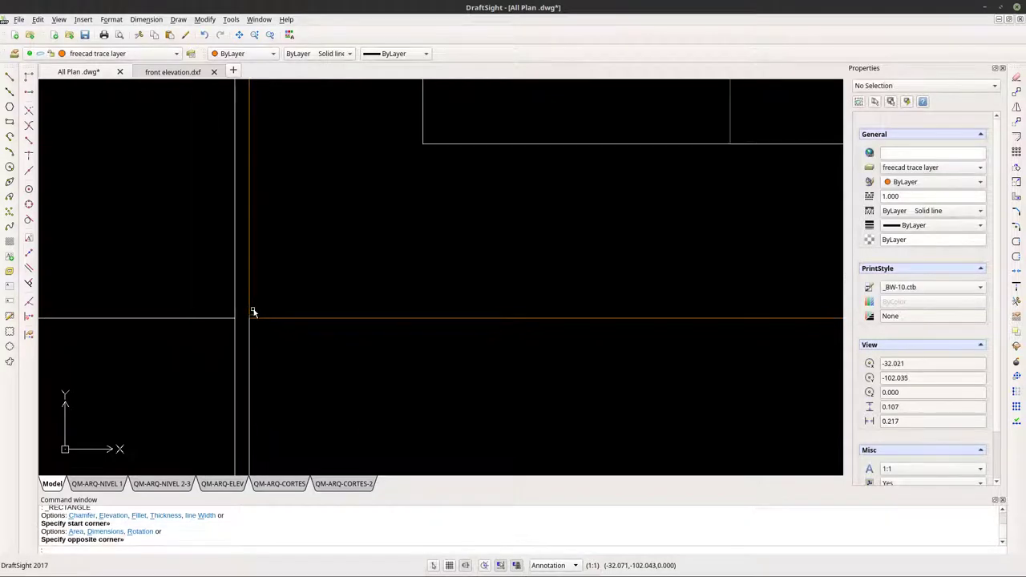
left_click(10, 121)
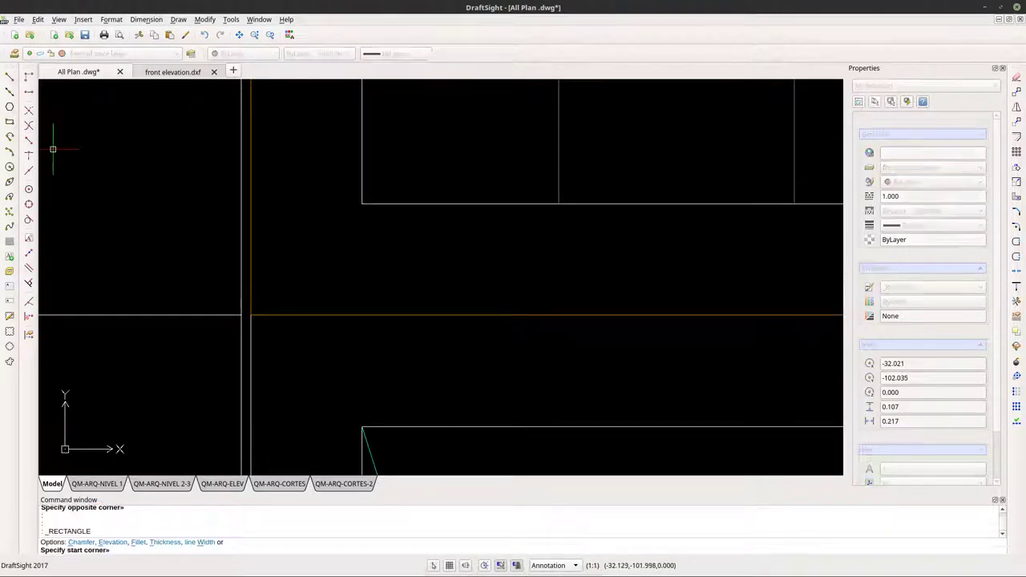
left_click(250, 315)
scroll(264, 321, "down", 5)
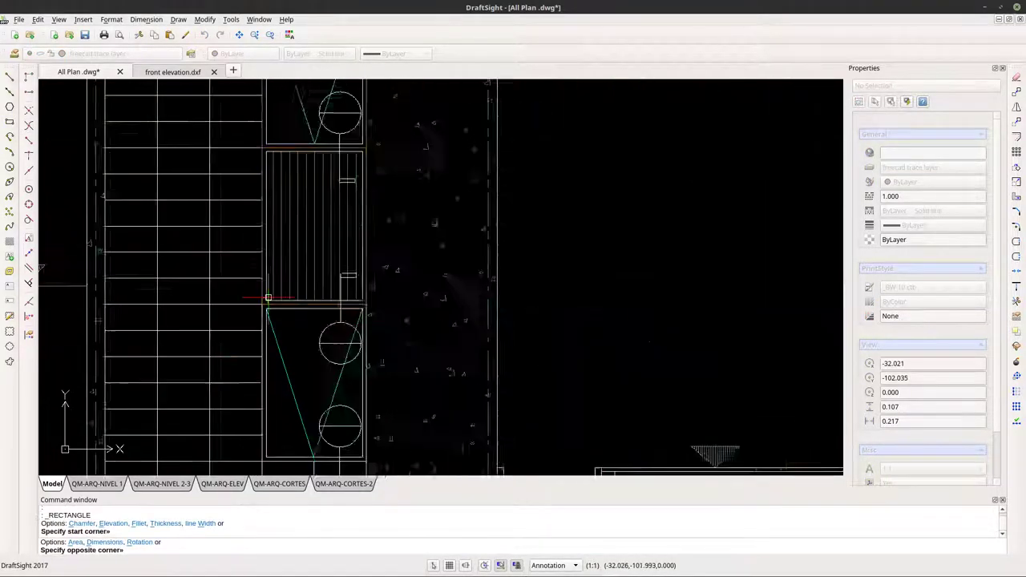
scroll(312, 352, "up", 8)
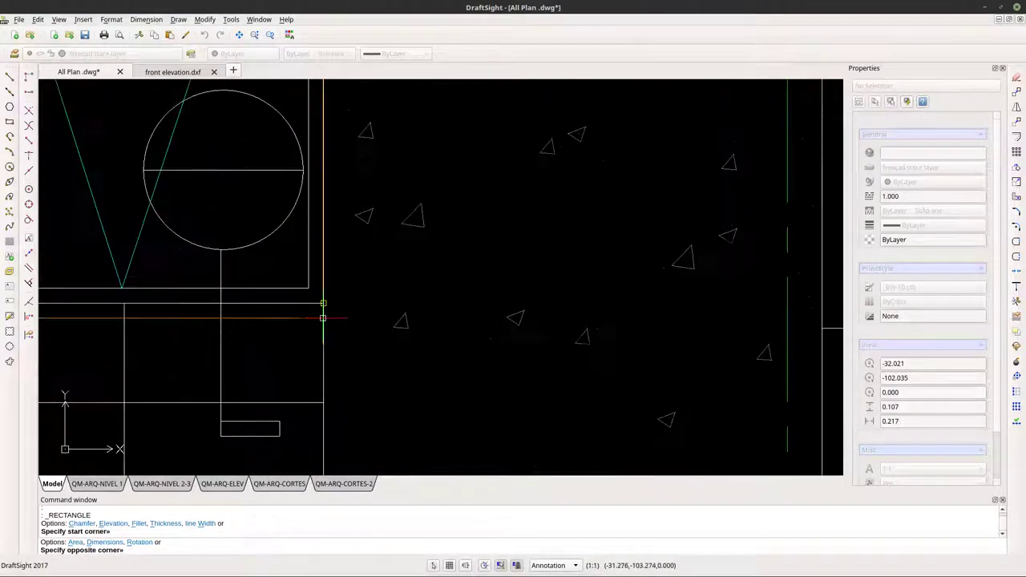
left_click(324, 282)
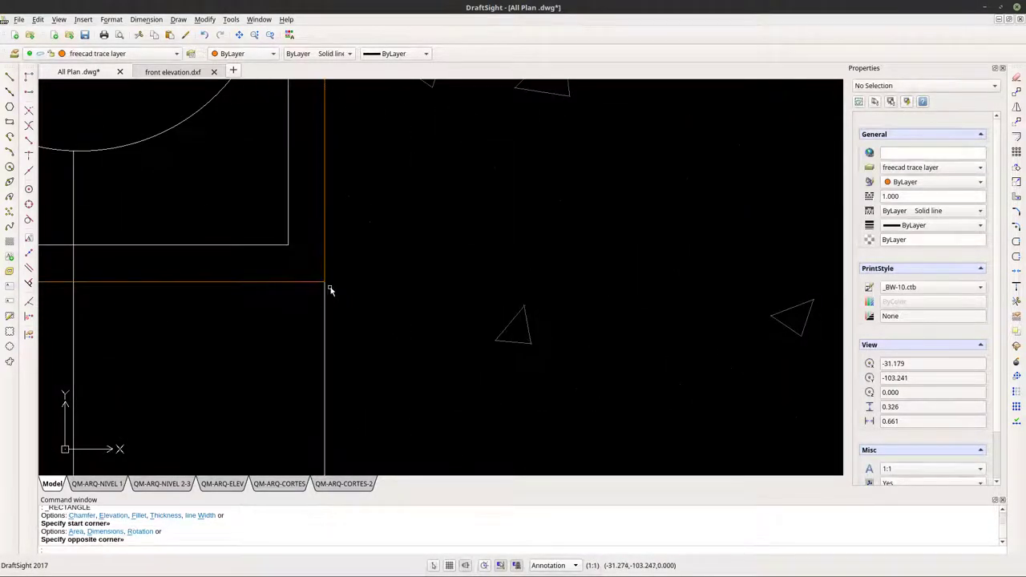
scroll(329, 290, "up", 5)
Outline the door frame with a rectangle and start another at the lower panel's corner.
middle_click_drag(304, 250, 304, 337)
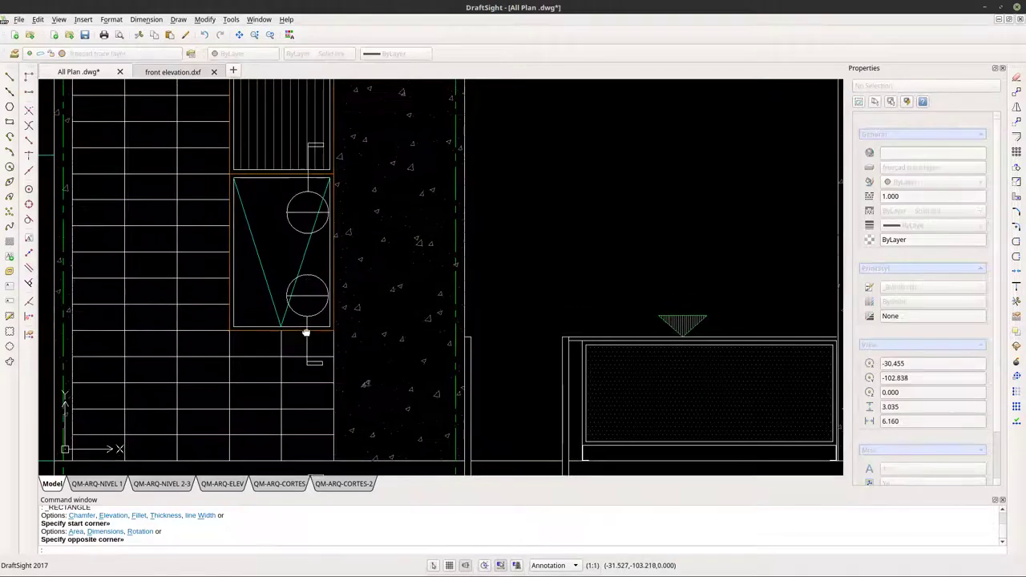
scroll(275, 200, "up", 2)
middle_click_drag(275, 199, 293, 323)
scroll(290, 270, "down", 3)
mouse_move(290, 271)
middle_mouse_down()
mouse_move(275, 179)
mouse_move(275, 252)
middle_mouse_up()
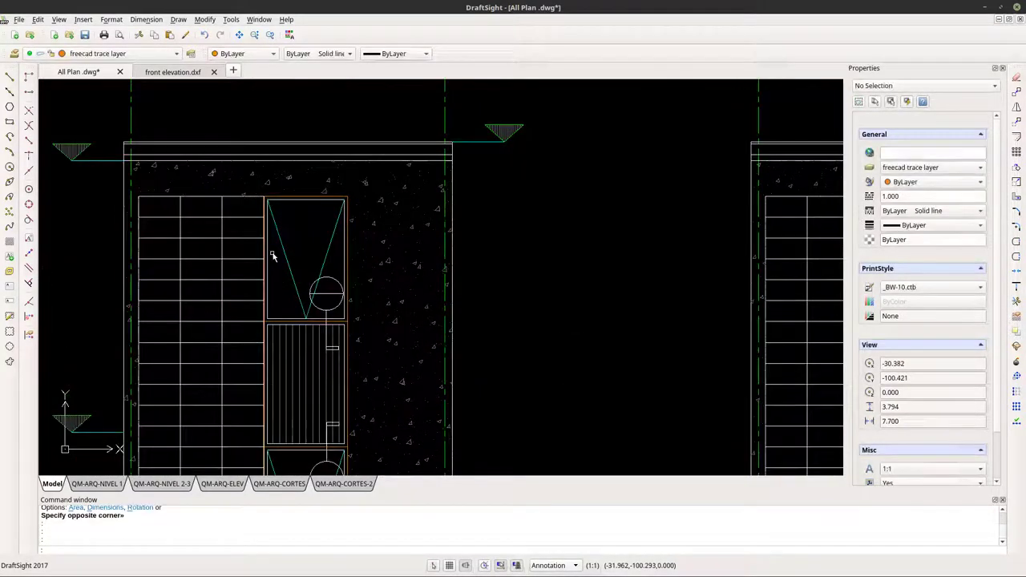
left_click(9, 121)
scroll(270, 199, "up", 5)
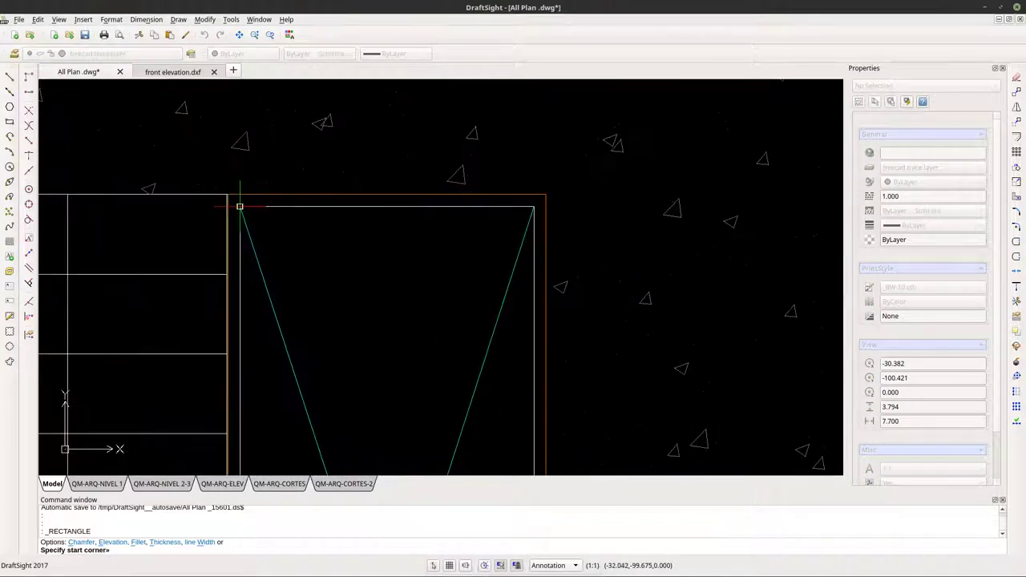
left_click(239, 207)
scroll(249, 207, "down", 5)
scroll(293, 218, "up", 5)
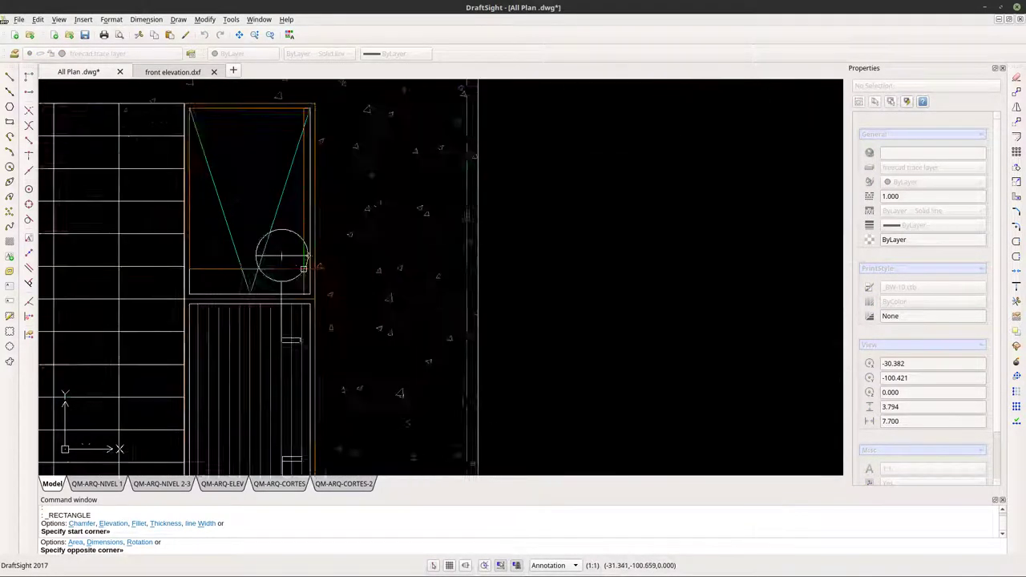
scroll(305, 268, "up", 3)
left_click(315, 313)
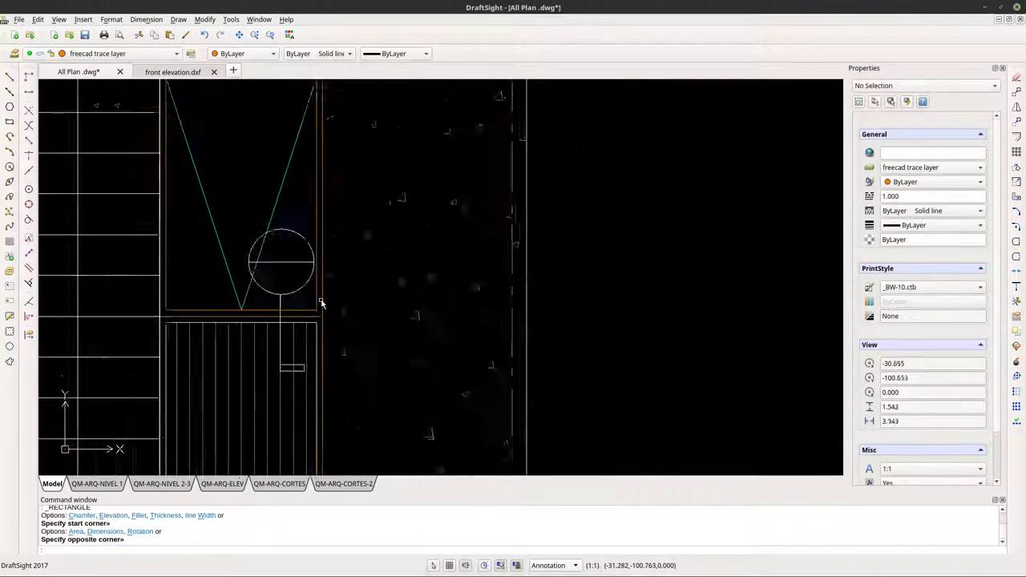
scroll(320, 303, "down", 3)
scroll(241, 320, "down", 1)
scroll(240, 320, "up", 1)
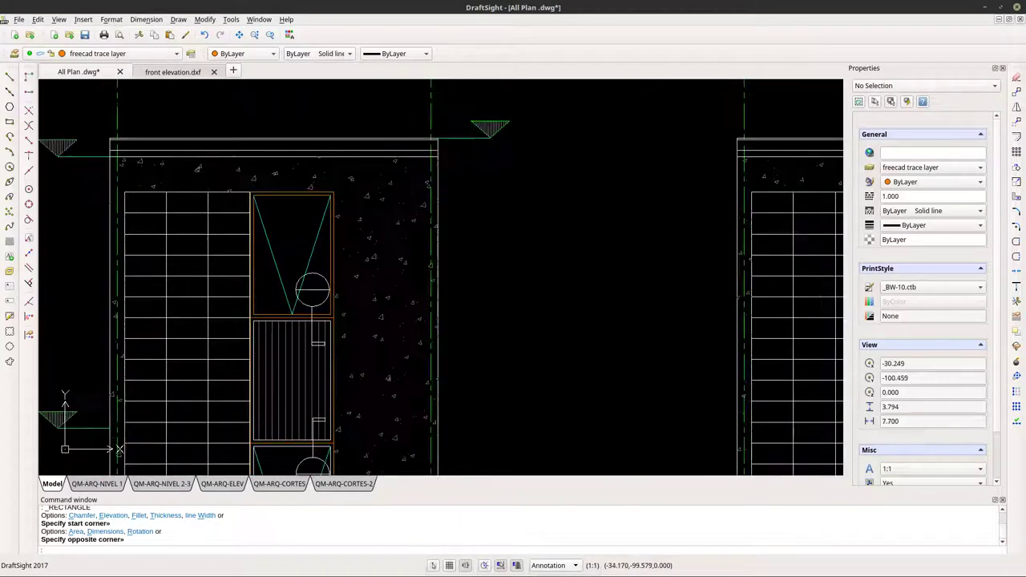
left_click(9, 122)
scroll(277, 348, "up", 5)
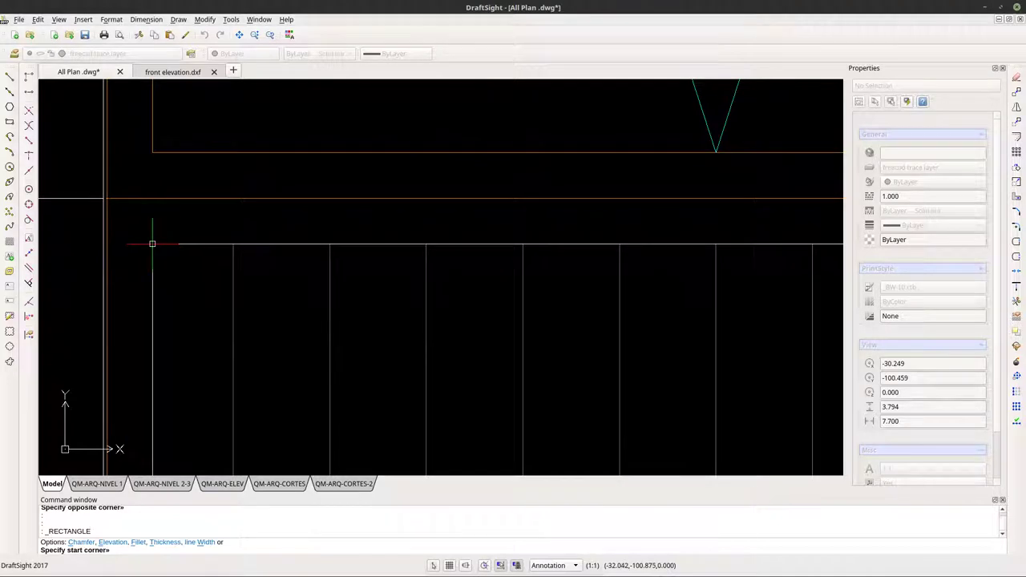
left_click(152, 243)
scroll(201, 256, "down", 4)
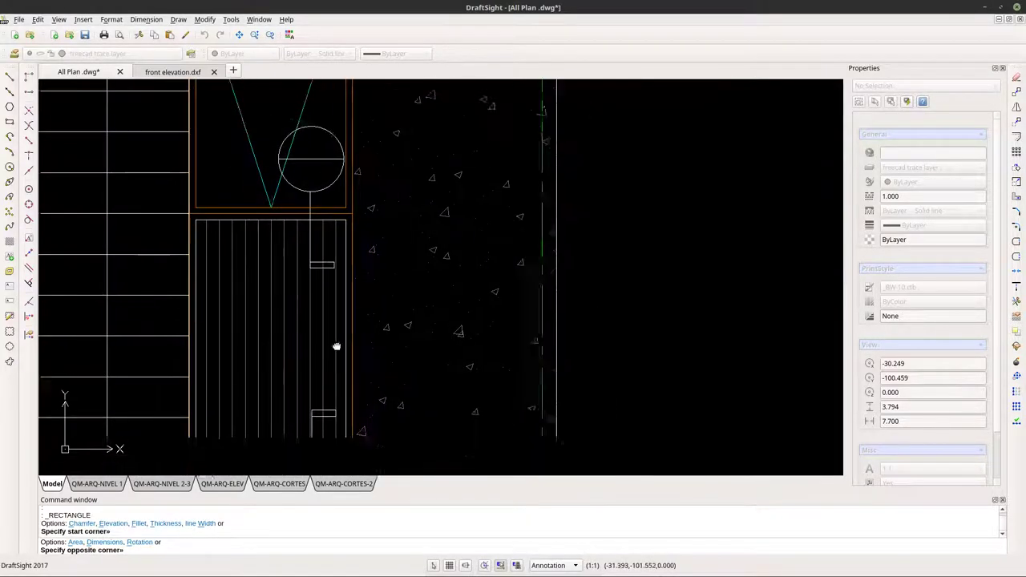
scroll(363, 343, "up", 4)
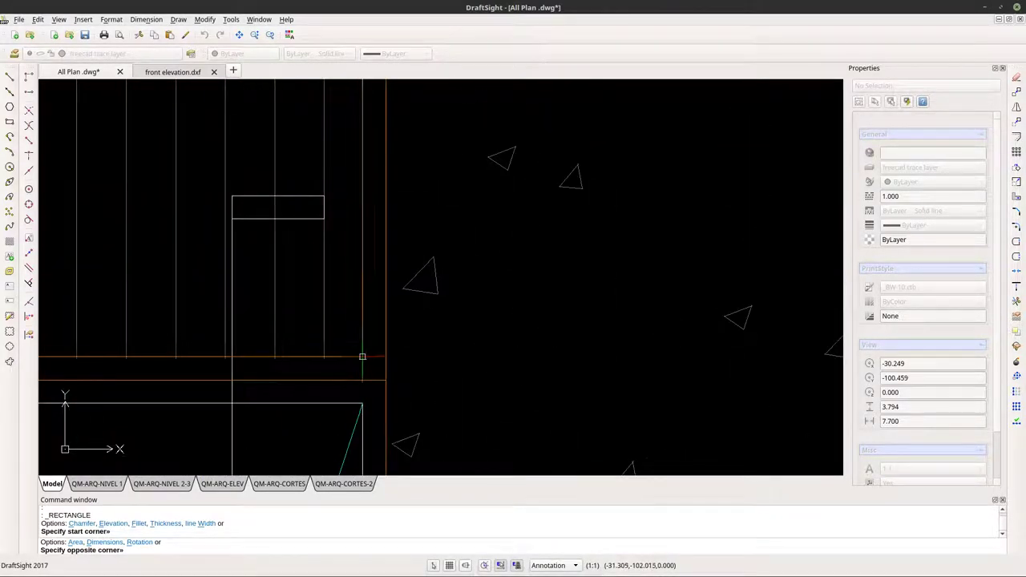
Abandon the unfinished rectangle and explode the door panel's line hatch into separate lines.
key("Escape")
left_click(323, 341)
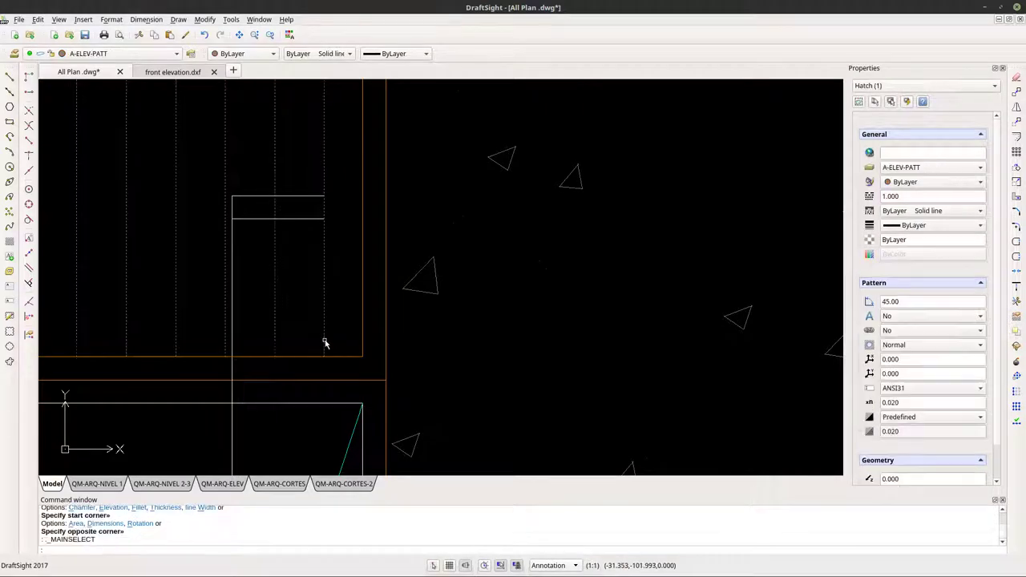
scroll(339, 337, "down", 2)
scroll(339, 335, "down", 1)
key("Escape")
scroll(320, 297, "down", 3)
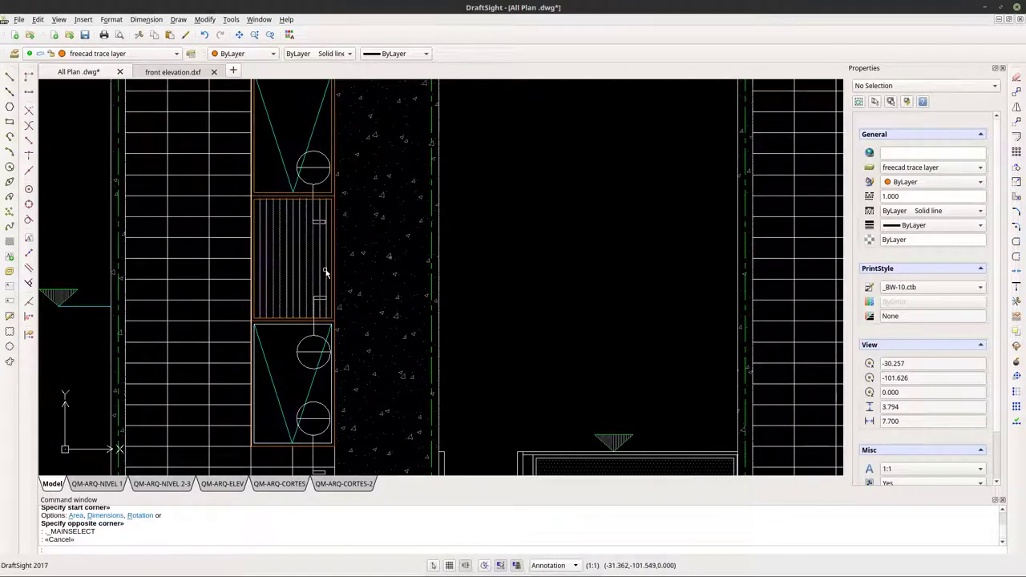
left_click(325, 273)
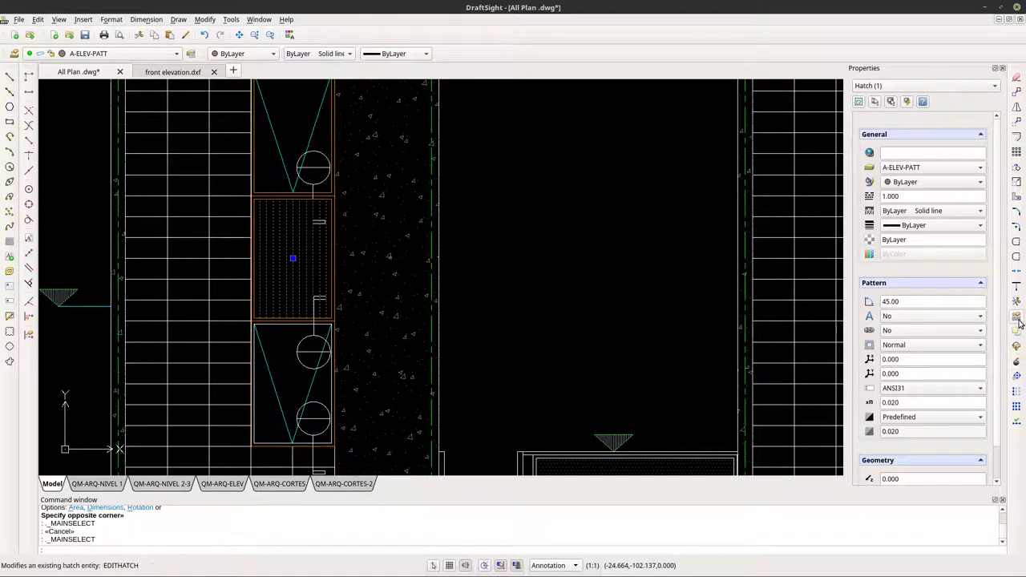
left_click(1017, 362)
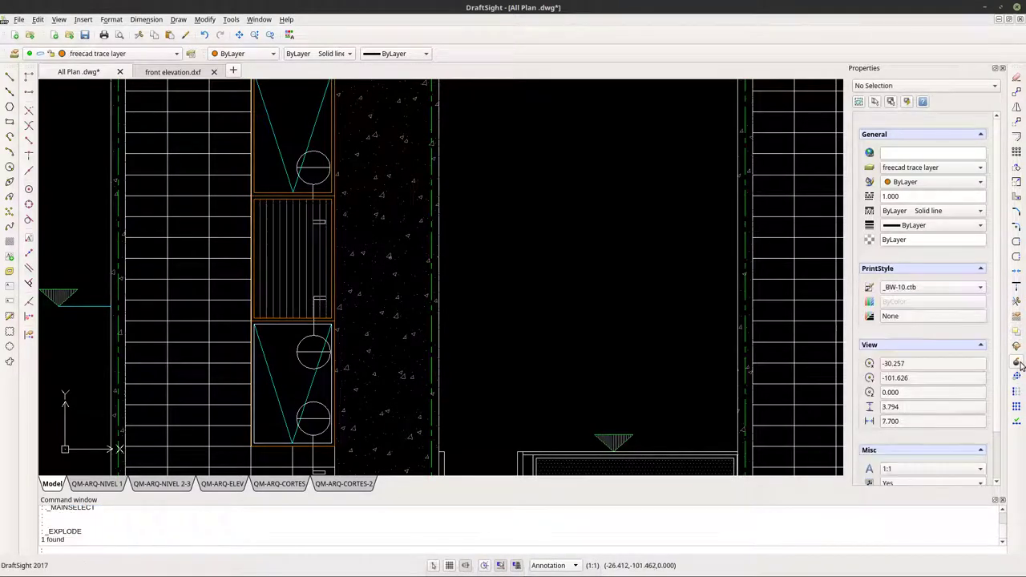
key("Escape")
Draw a rectangle snapped to the corners of the lower window outline.
scroll(314, 269, "up", 2)
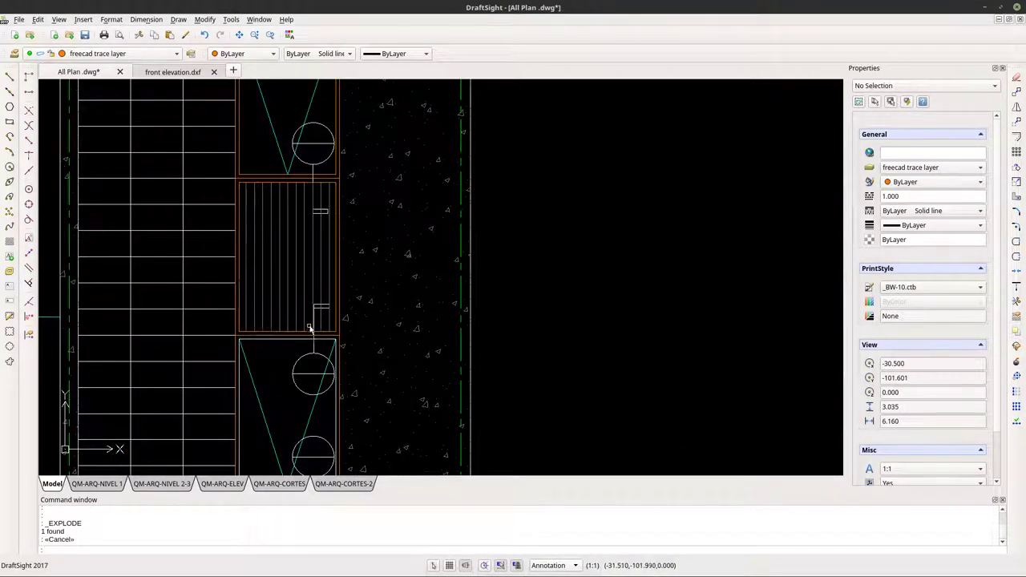
scroll(315, 270, "down", 2)
scroll(286, 323, "up", 1)
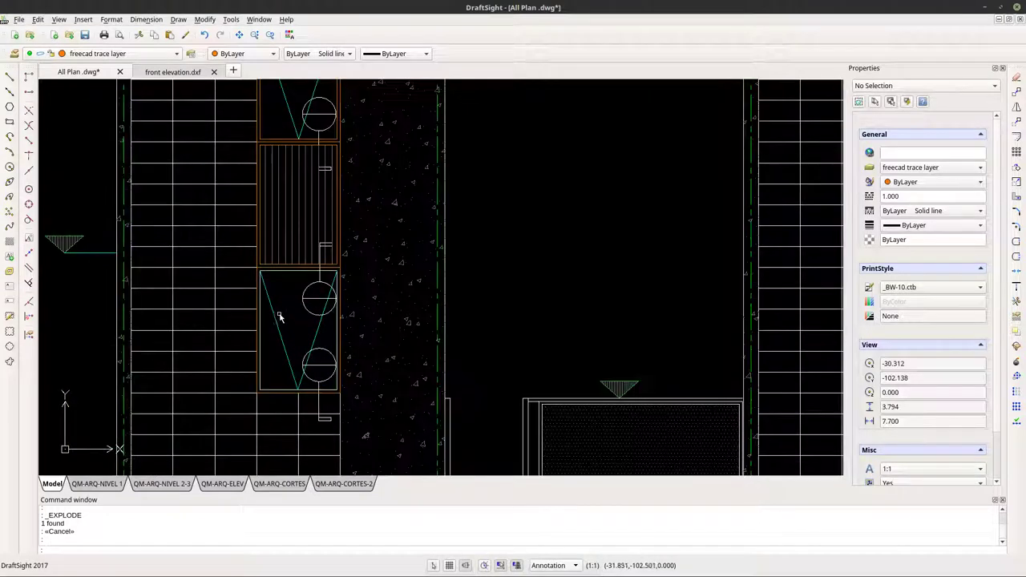
left_click(10, 123)
scroll(269, 282, "up", 5)
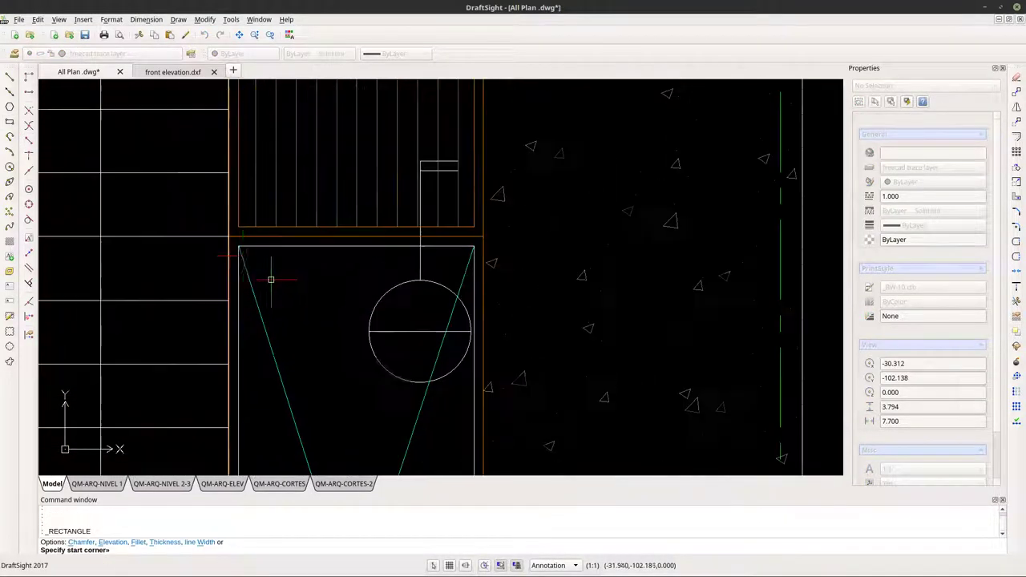
left_click(238, 246)
scroll(315, 332, "down", 3)
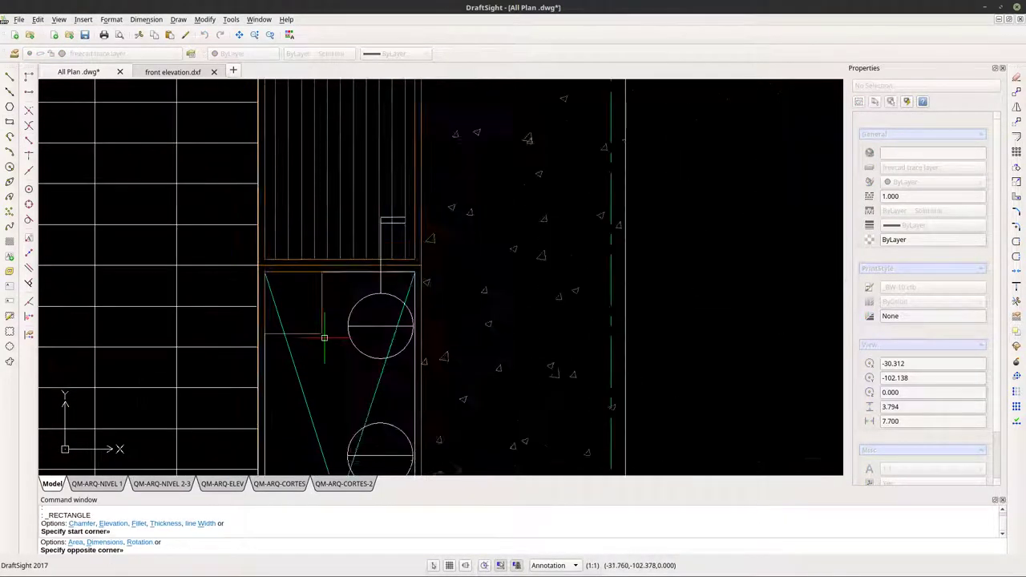
middle_click_drag(316, 332, 244, 158)
scroll(329, 302, "up", 4)
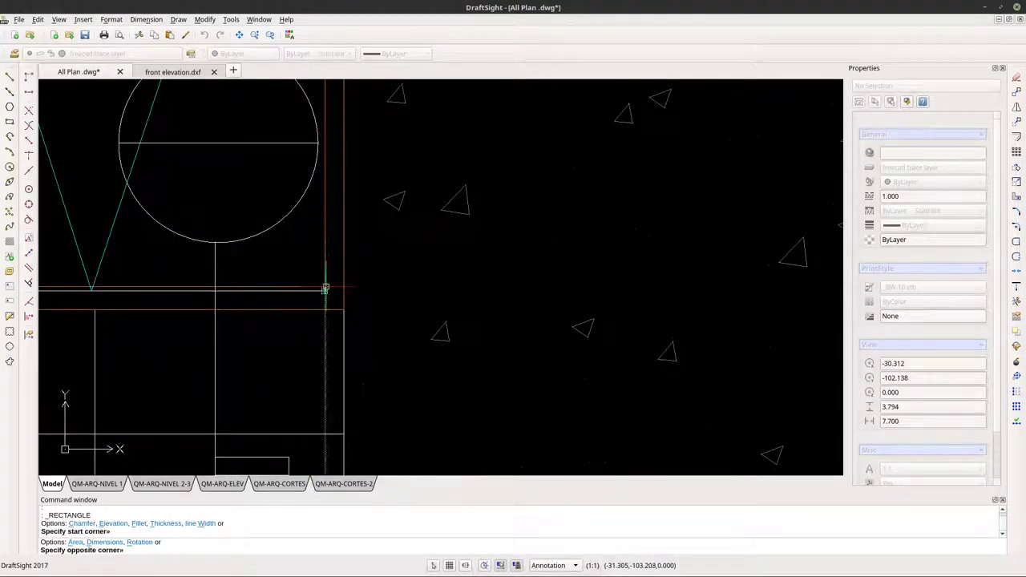
left_click(328, 296)
scroll(328, 290, "down", 2)
scroll(328, 290, "down", 6)
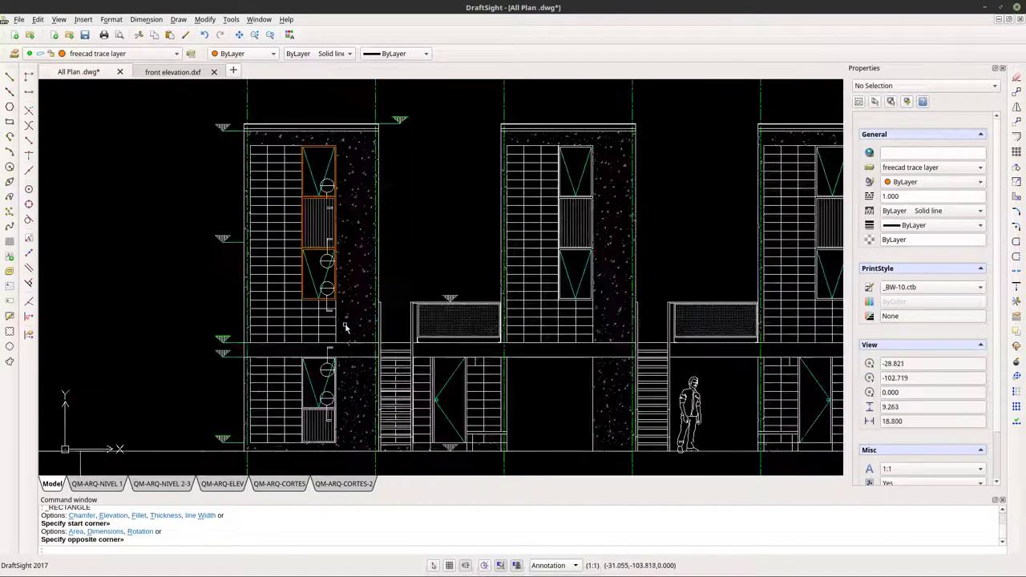
scroll(296, 343, "up", 4)
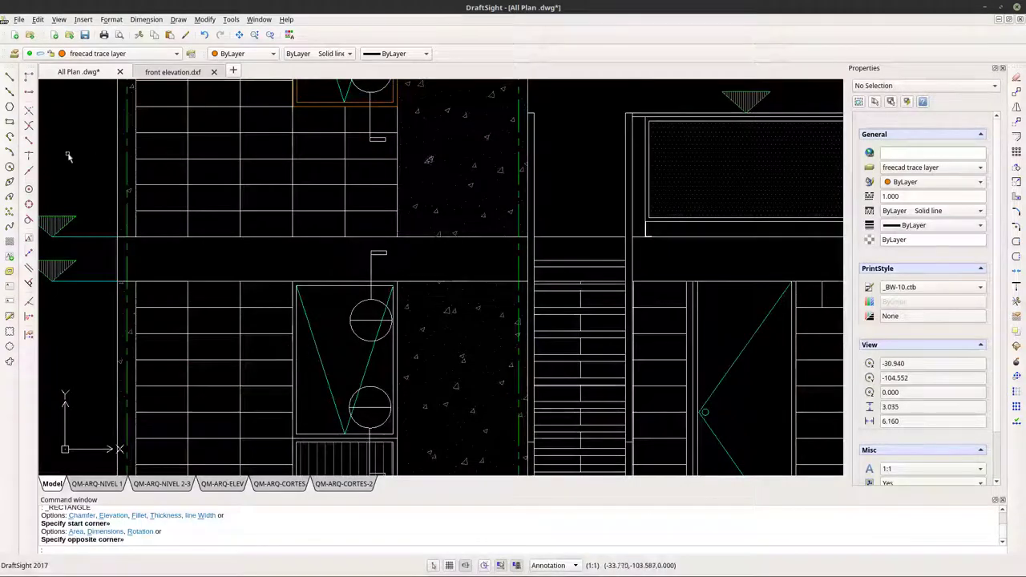
Add two more rectangles on the window, the last from its upper-left corner to the opposite corner.
left_click(10, 121)
scroll(303, 274, "up", 5)
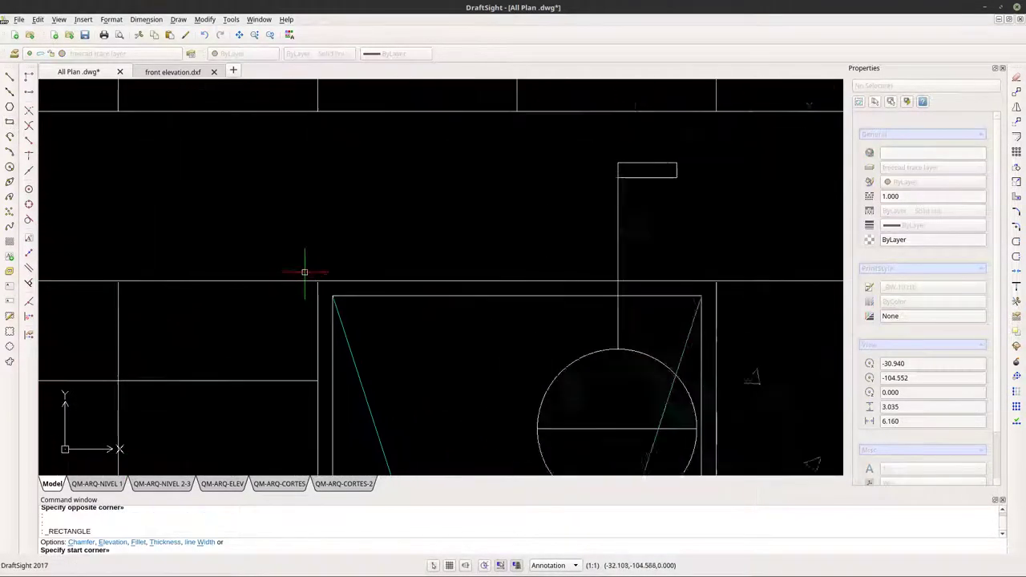
left_click(319, 283)
scroll(332, 270, "down", 3)
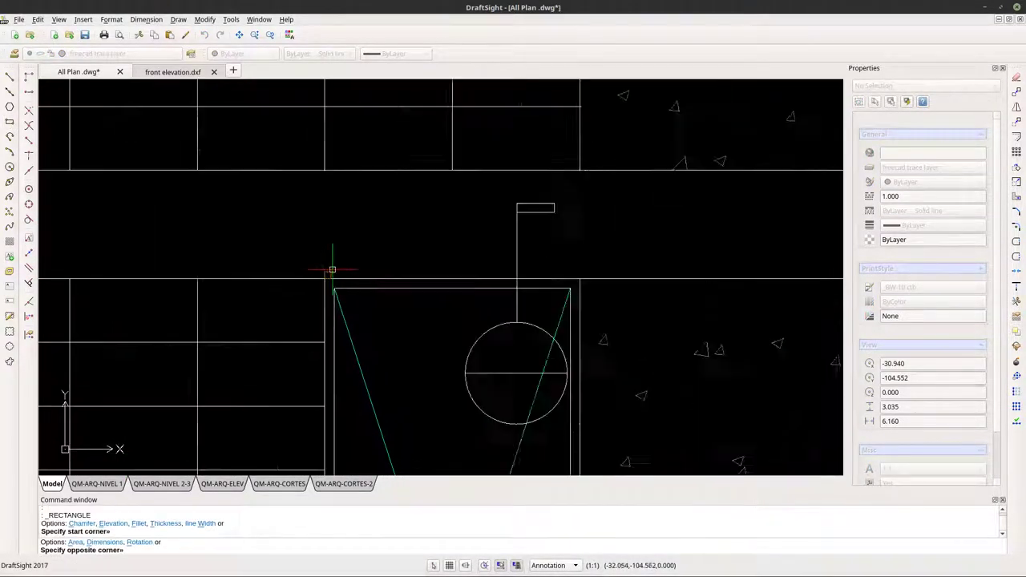
scroll(337, 268, "up", 4)
scroll(374, 264, "up", 5)
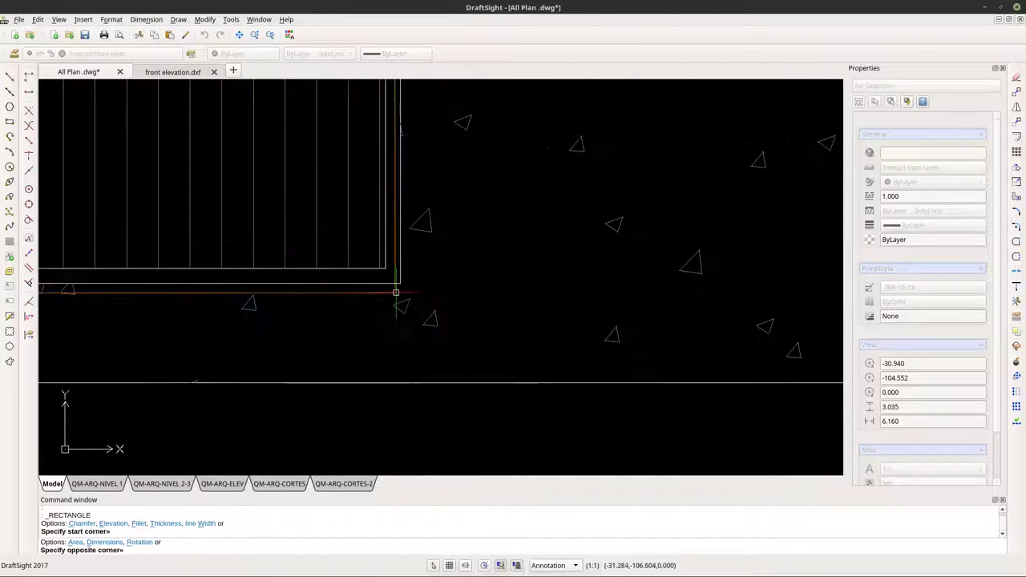
left_click(399, 287)
scroll(398, 300, "down", 6)
scroll(399, 307, "down", 1)
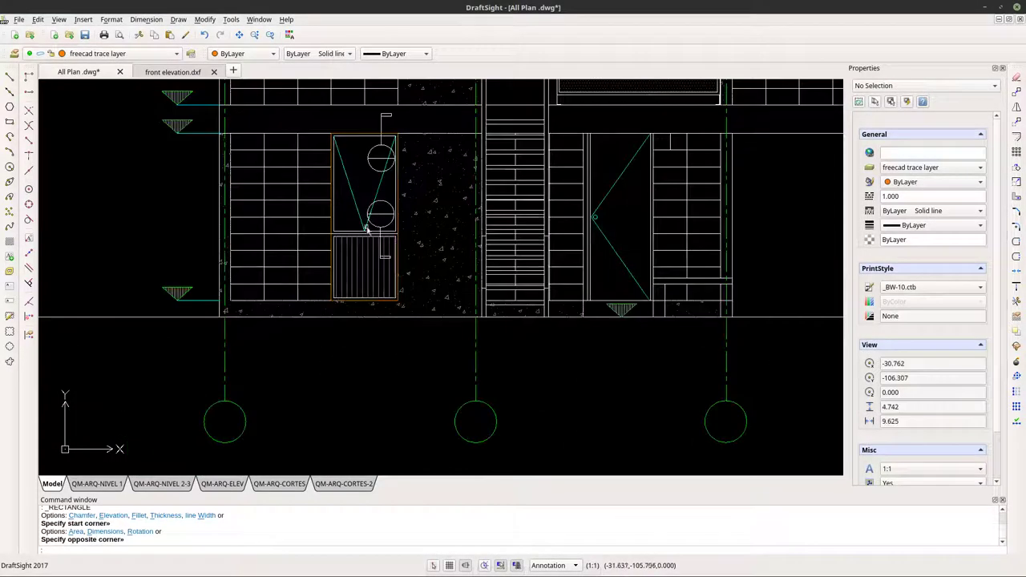
left_click(9, 121)
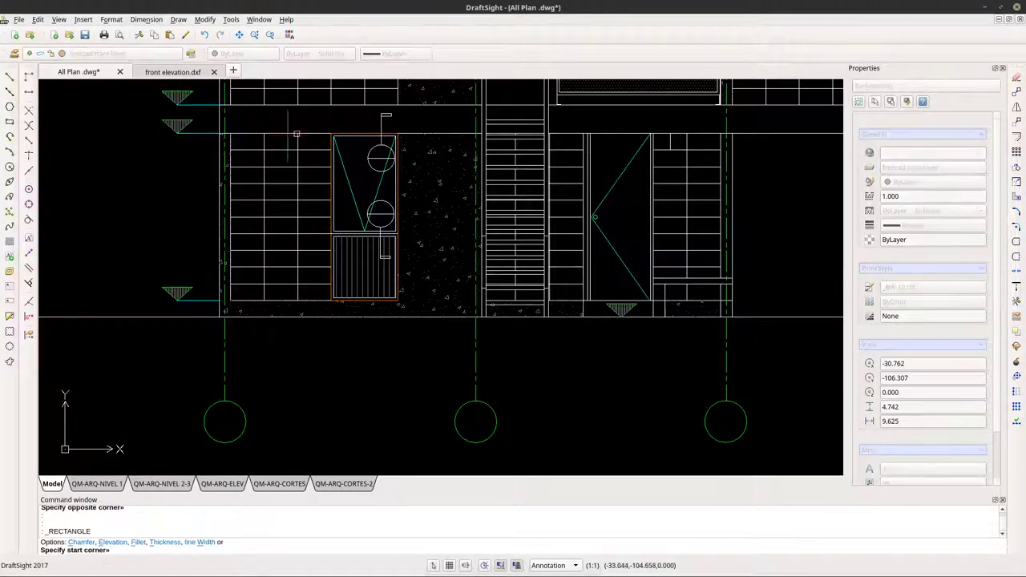
scroll(353, 131, "up", 3)
scroll(338, 133, "up", 4)
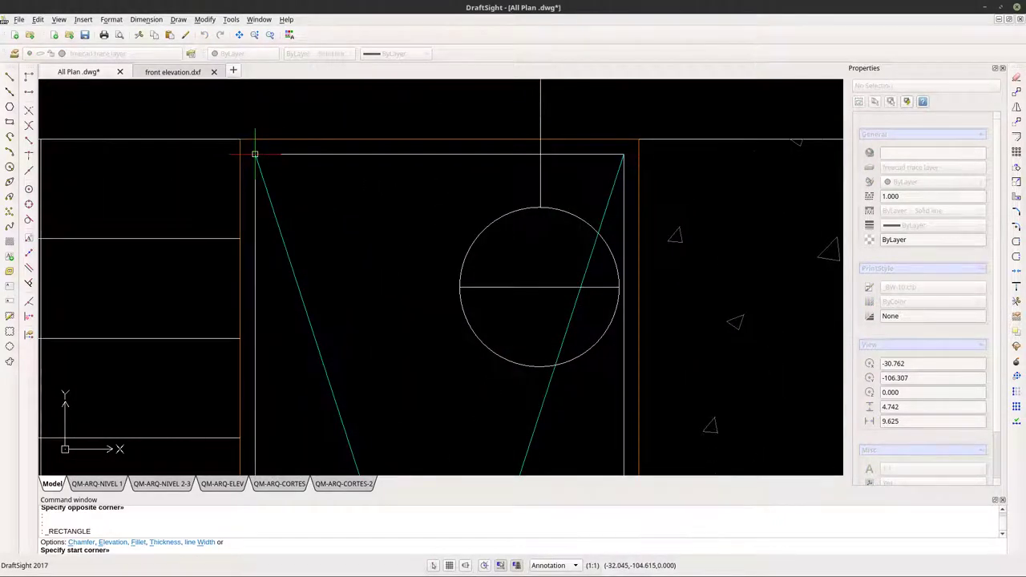
left_click(255, 154)
scroll(374, 214, "down", 7)
scroll(425, 316, "up", 7)
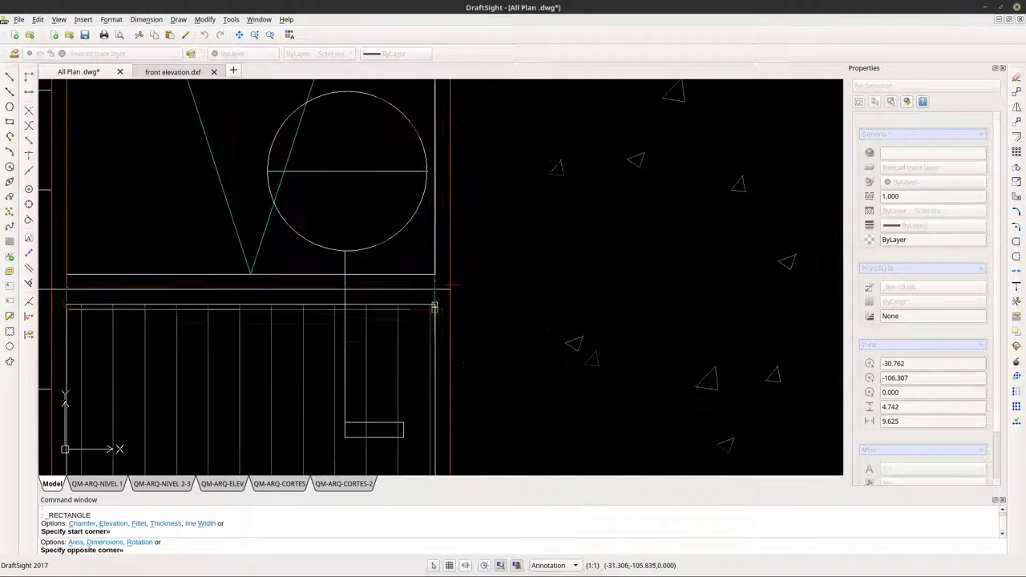
left_click(434, 274)
scroll(434, 274, "down", 3)
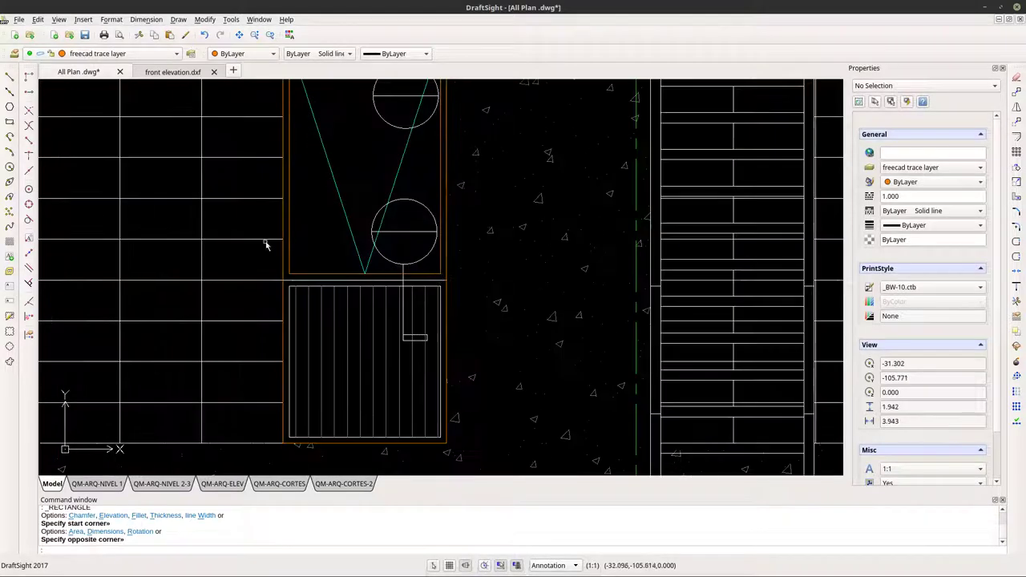
Outline the hatched panel with a rectangle from its top-left to lower-right corner.
left_click(9, 122)
scroll(282, 290, "up", 5)
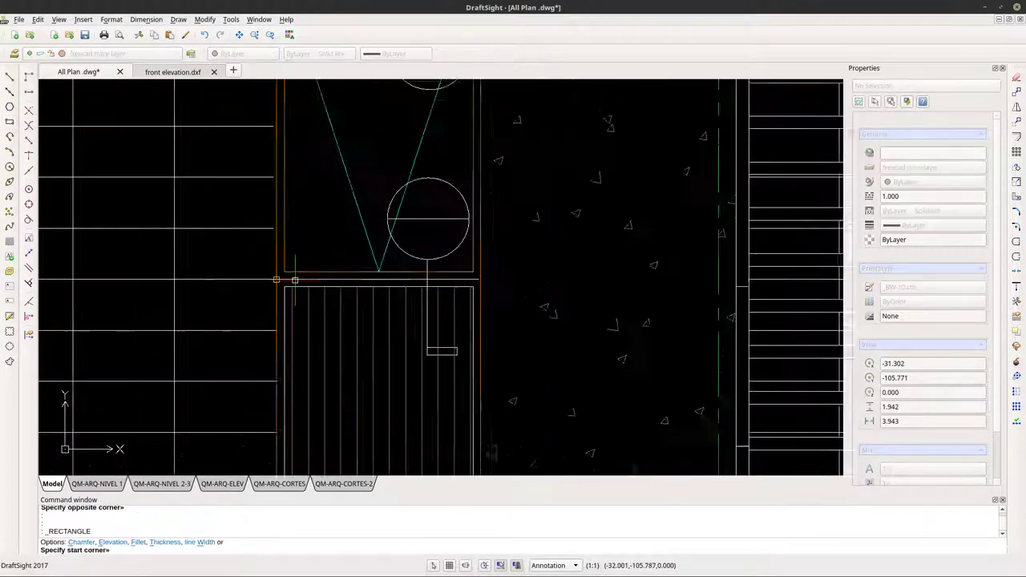
left_click(259, 295)
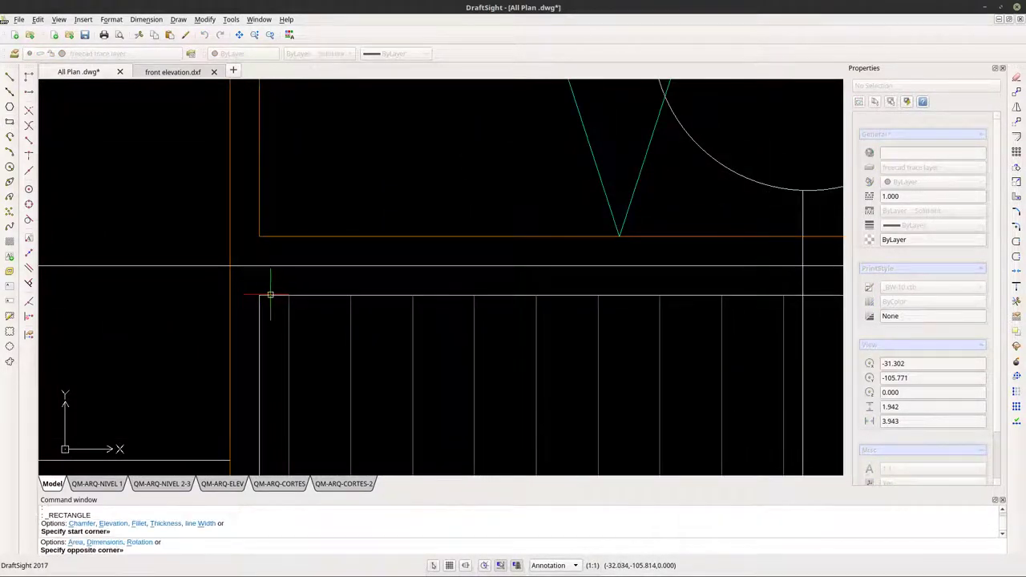
key("Escape")
left_click(10, 122)
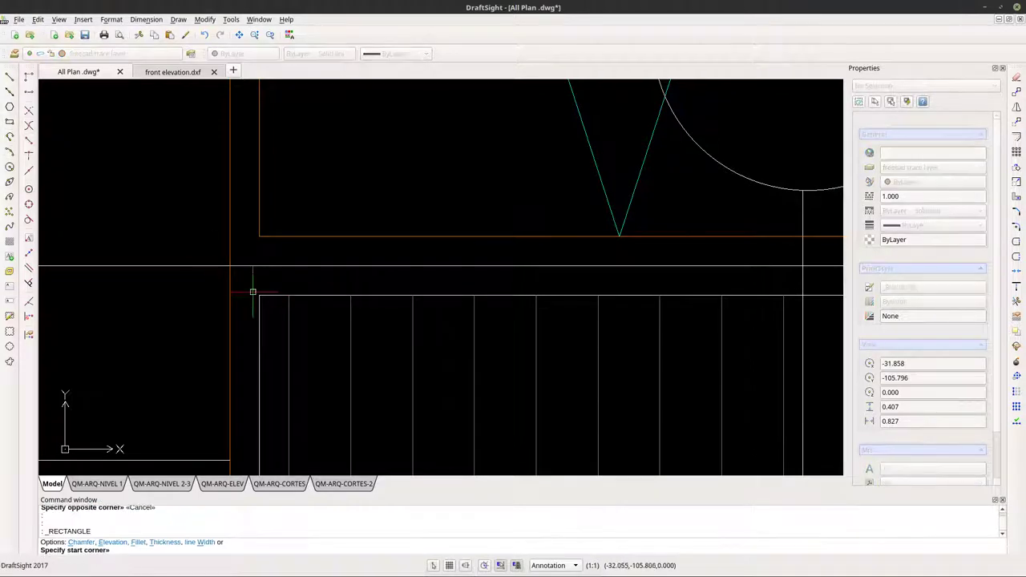
left_click(259, 295)
scroll(259, 294, "down", 5)
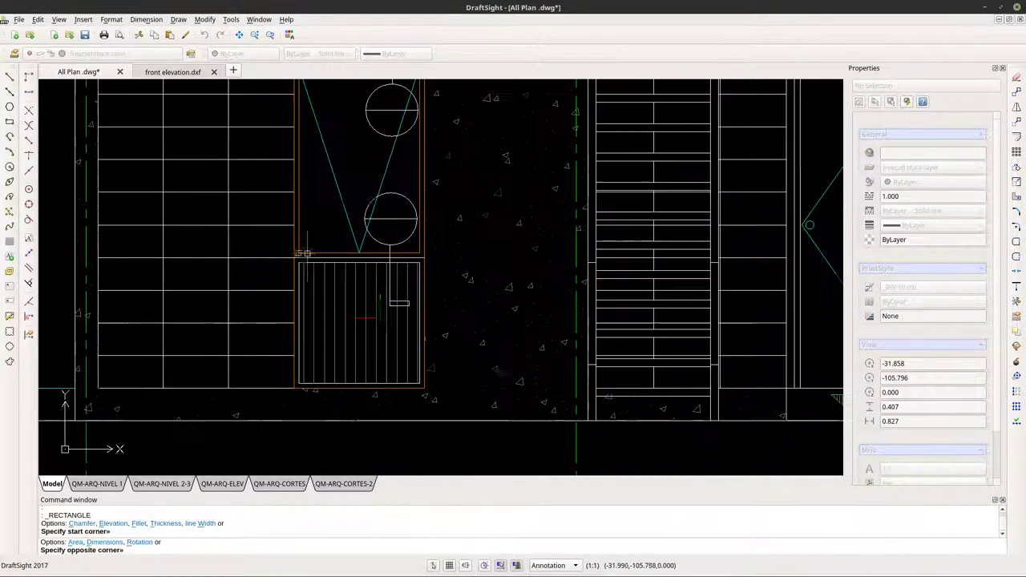
scroll(396, 357, "up", 4)
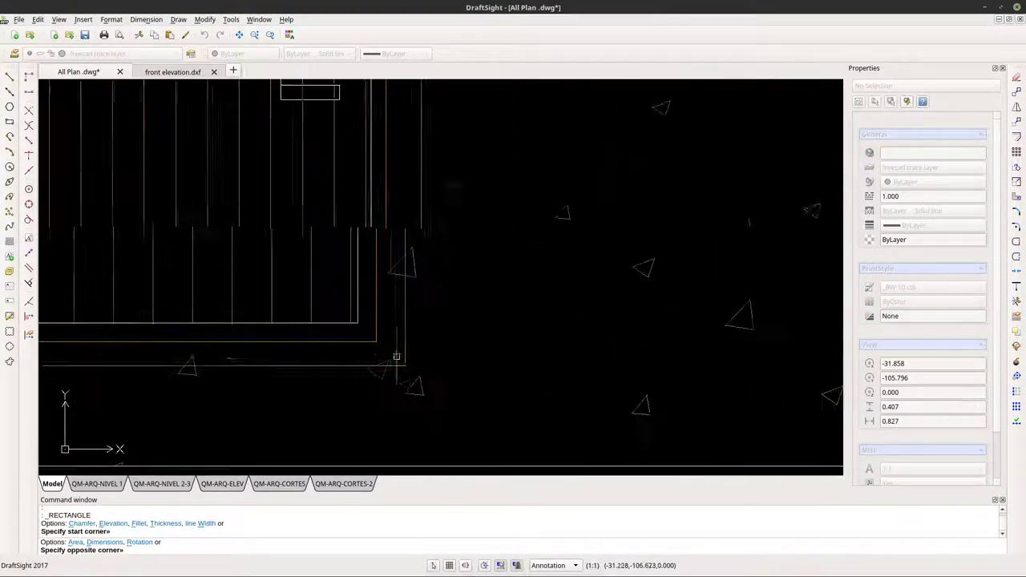
left_click(357, 324)
scroll(359, 330, "down", 5)
scroll(344, 321, "up", 5)
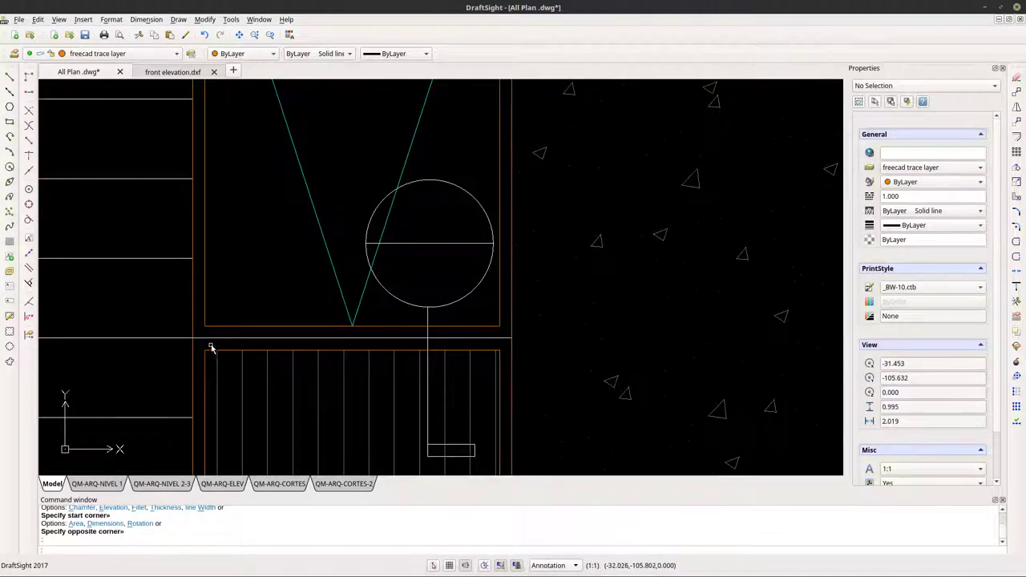
Explode the lower panel's hatch into separate A-ELEV-PATT lines and check one resulting line.
left_click(9, 76)
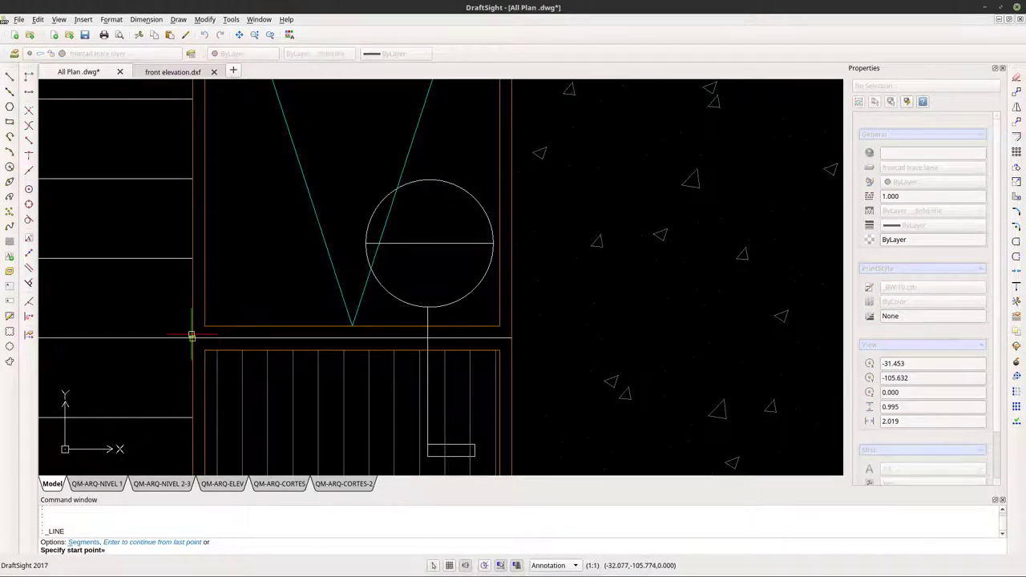
left_click(471, 364)
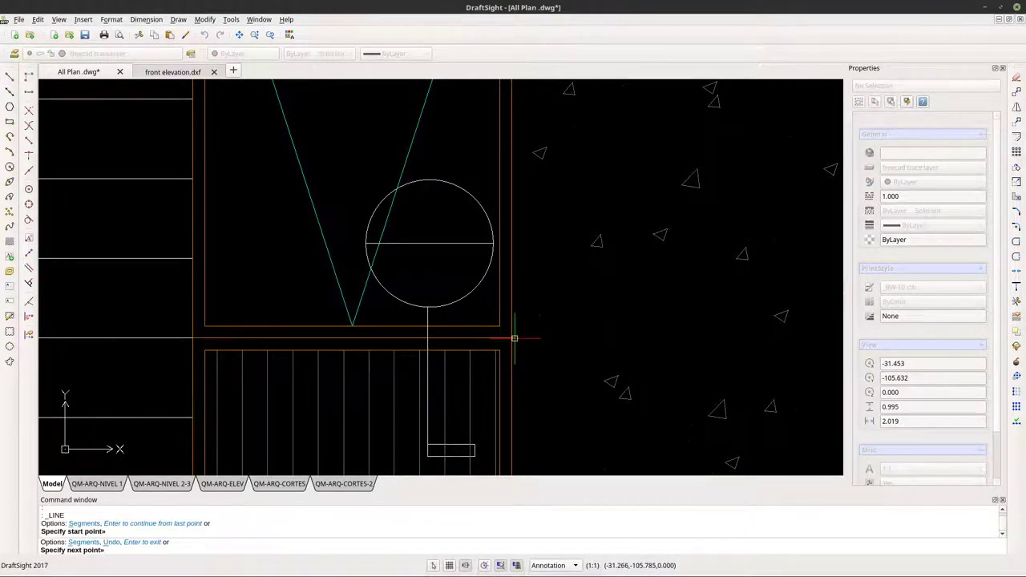
key("Escape")
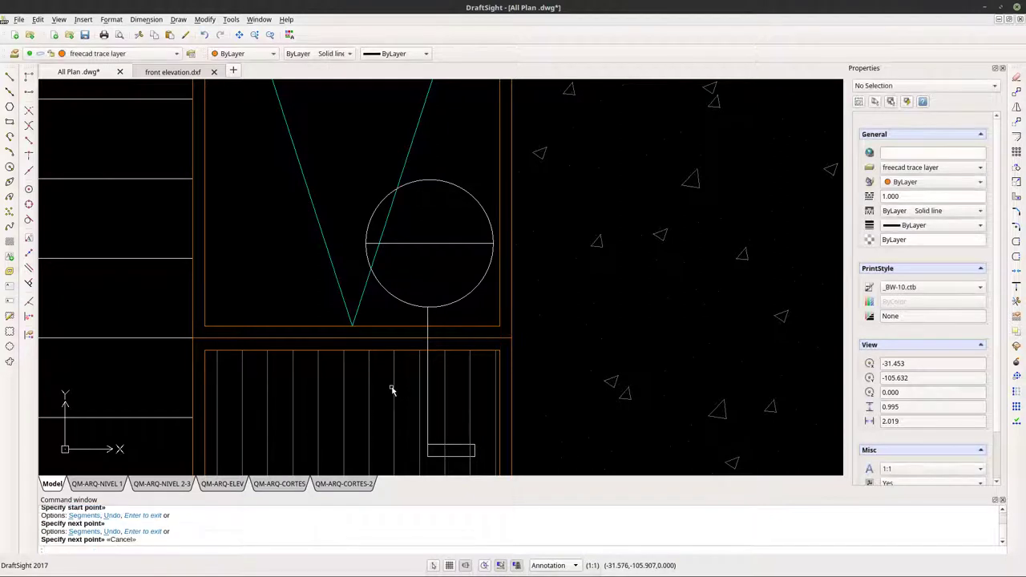
left_click(396, 385)
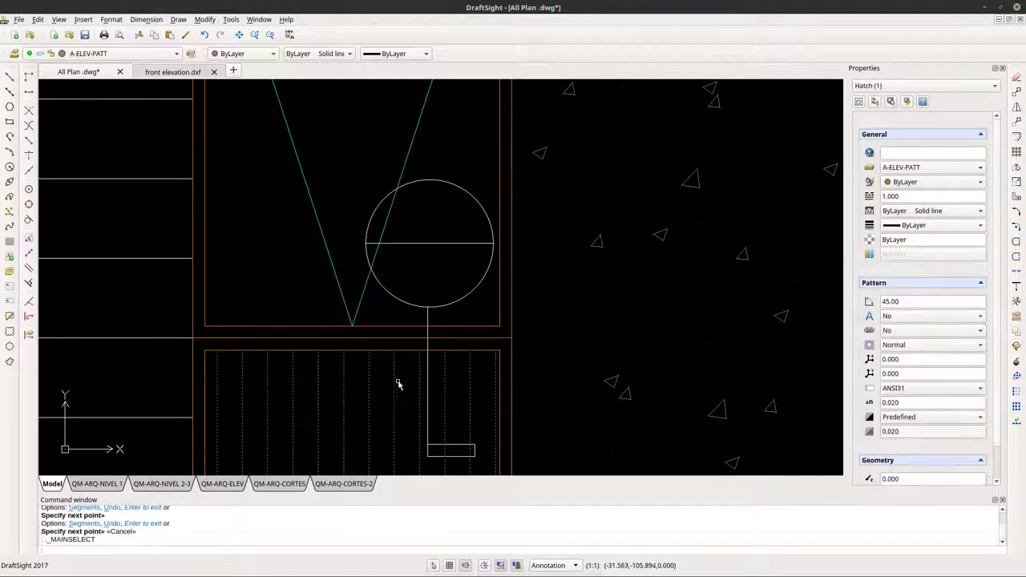
left_click(1016, 361)
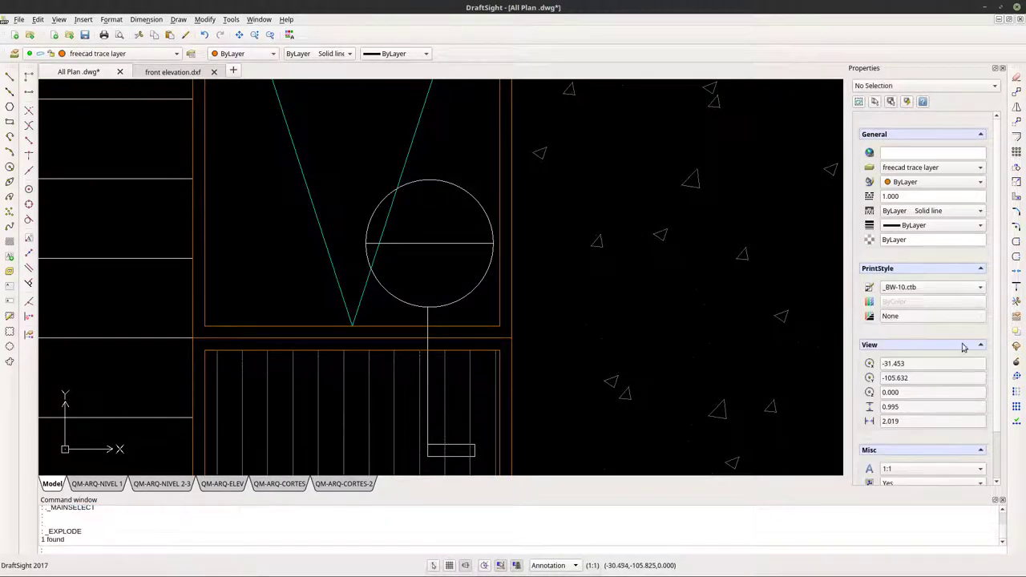
left_click(496, 376)
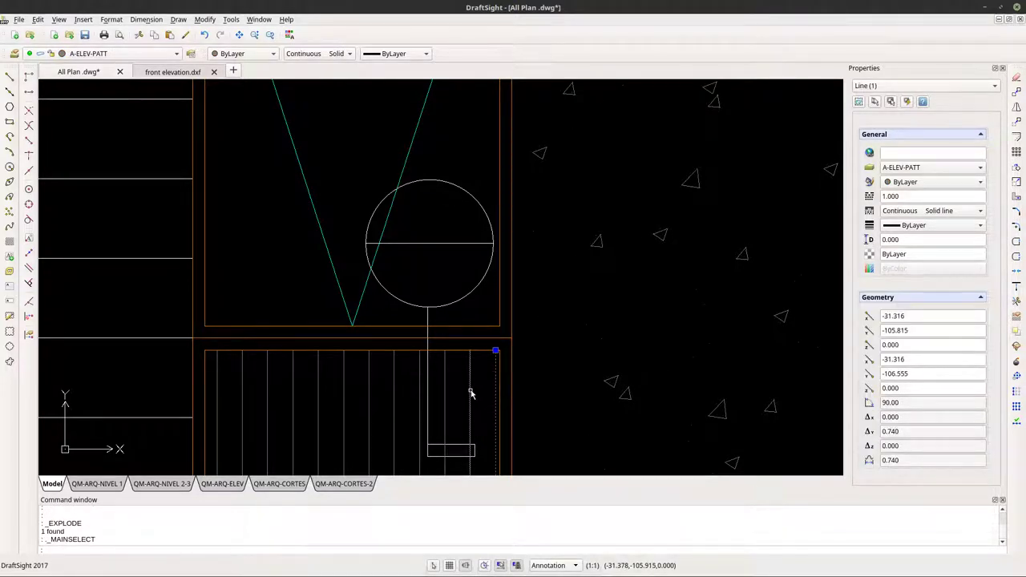
scroll(470, 393, "down", 5)
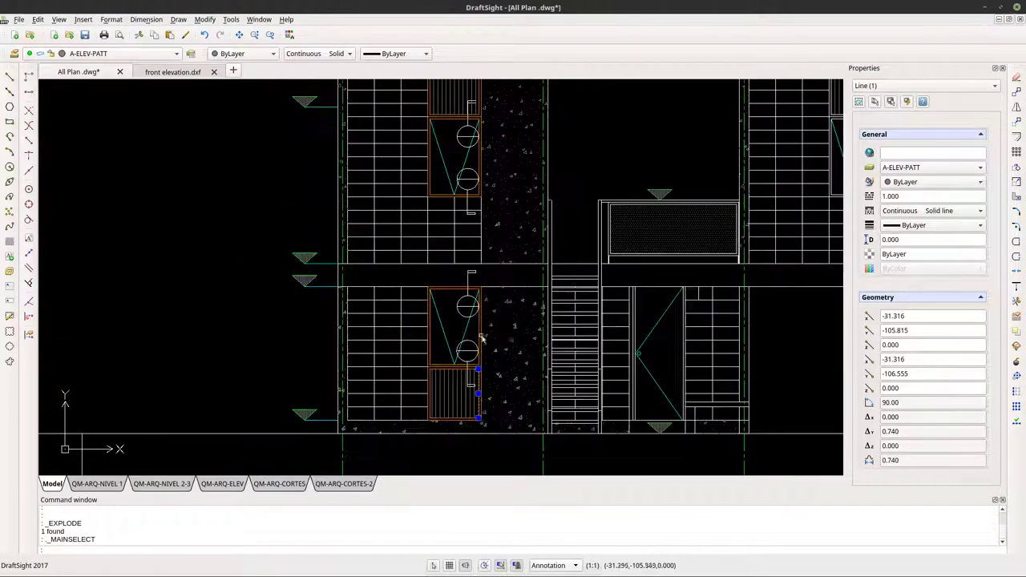
middle_click_drag(502, 337, 269, 387)
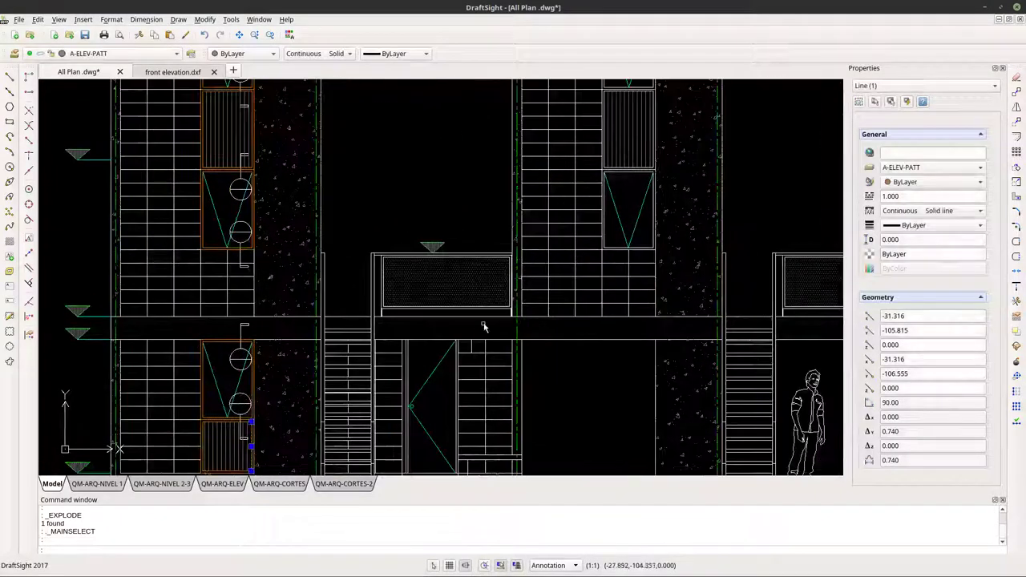
key("Escape")
scroll(489, 319, "down", 2)
Draw a rectangle from the swing-line door panel's top-left corner to its bottom-right corner.
scroll(416, 364, "up", 4)
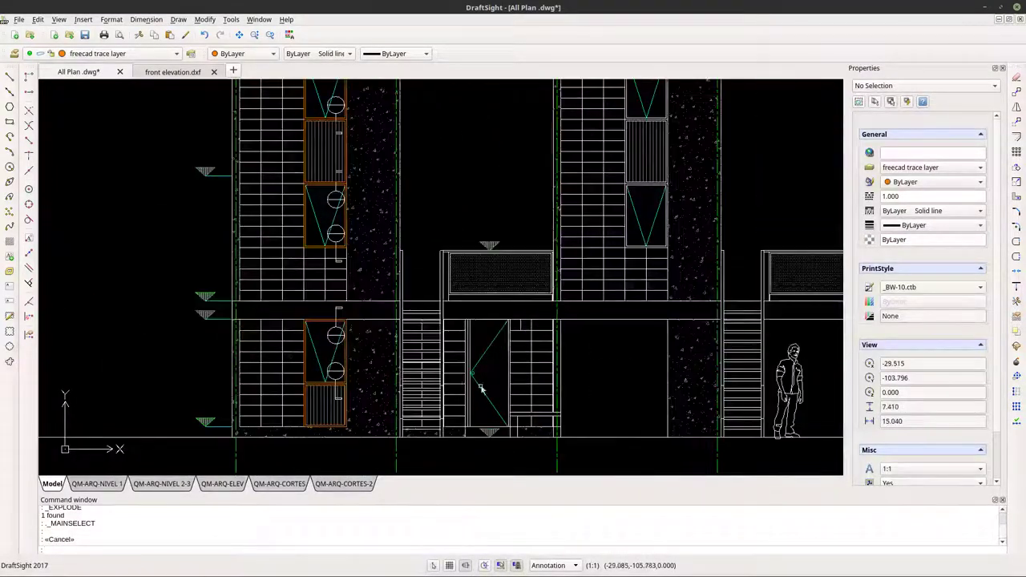
scroll(437, 301, "up", 2)
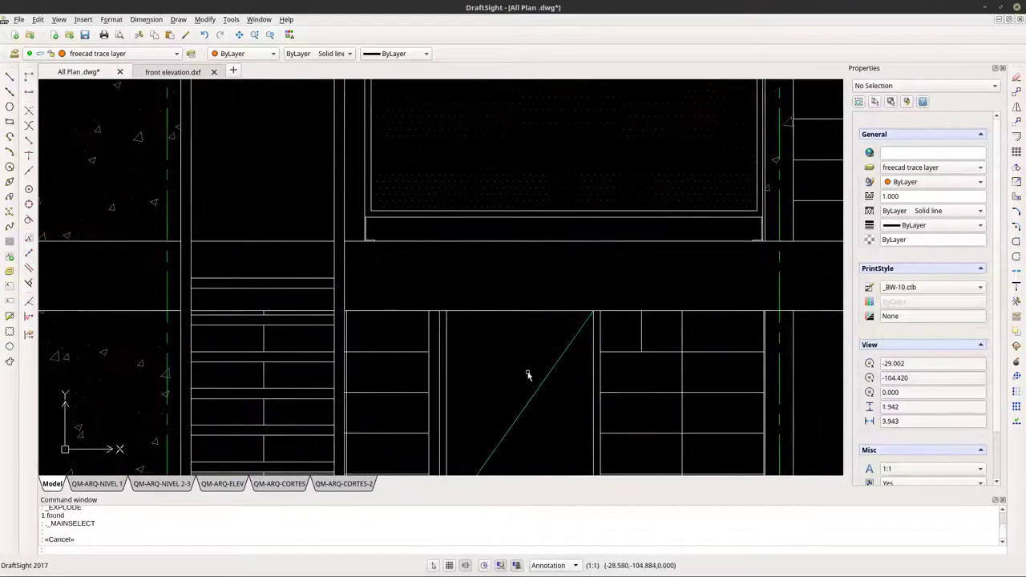
scroll(354, 241, "down", 1)
left_click(10, 124)
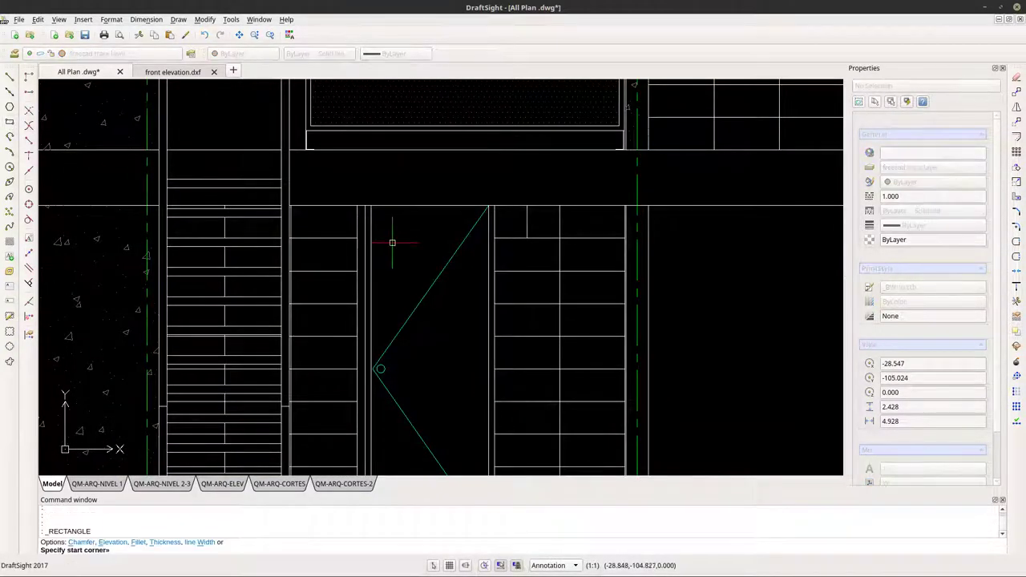
scroll(389, 241, "up", 2)
scroll(373, 218, "down", 3)
scroll(360, 212, "down", 1)
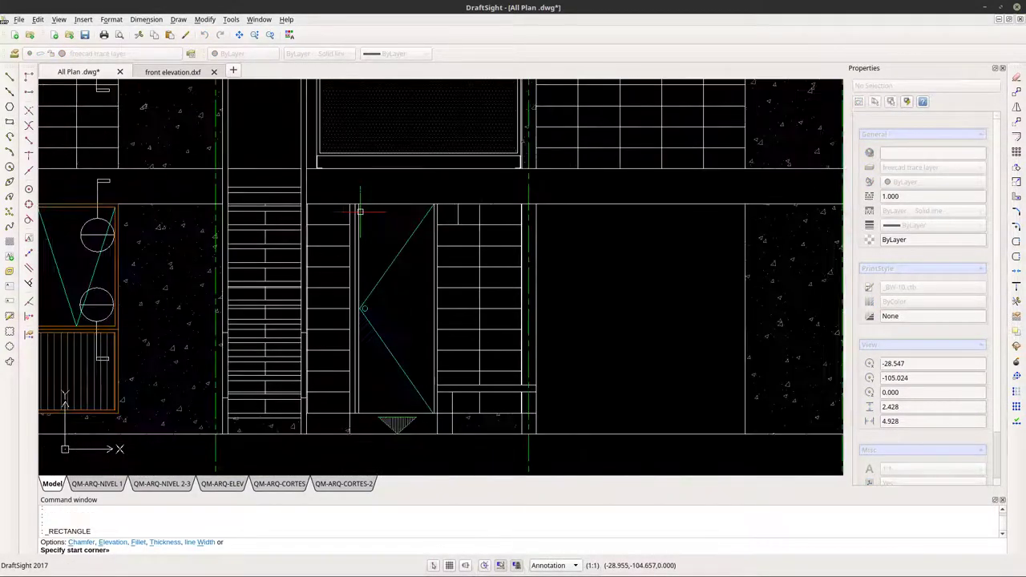
scroll(360, 212, "up", 4)
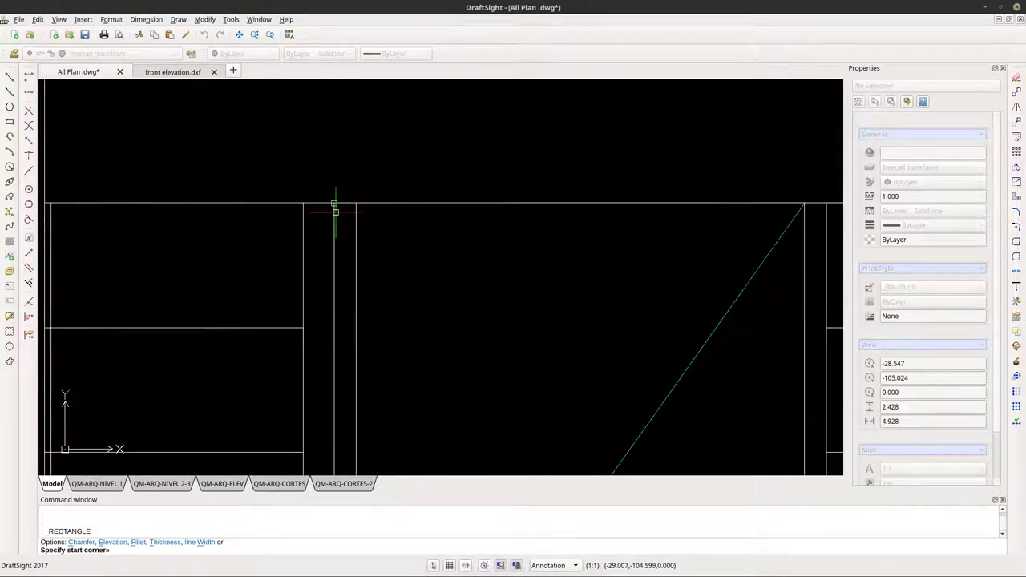
scroll(354, 207, "down", 3)
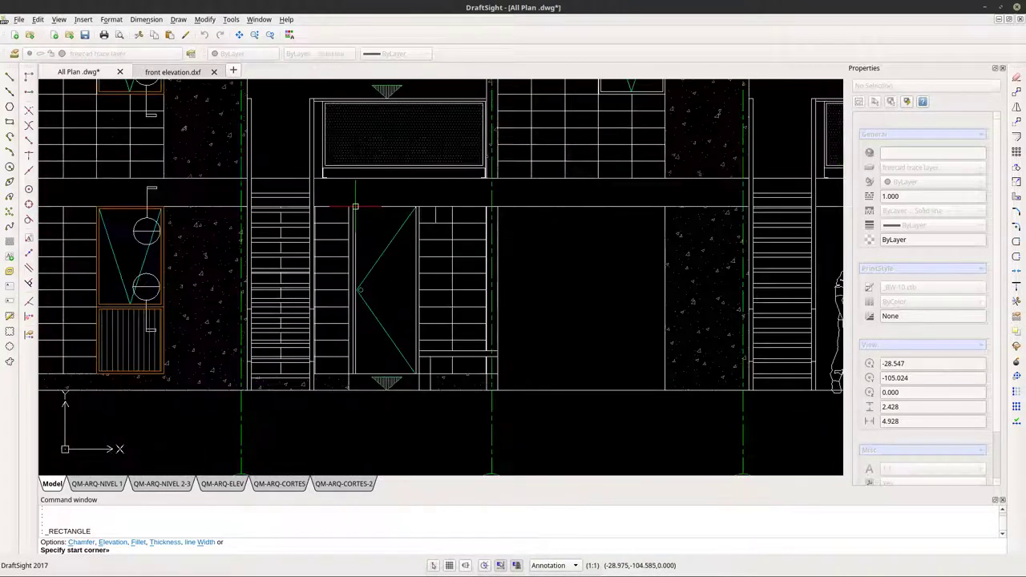
scroll(355, 207, "up", 2)
scroll(355, 207, "down", 3)
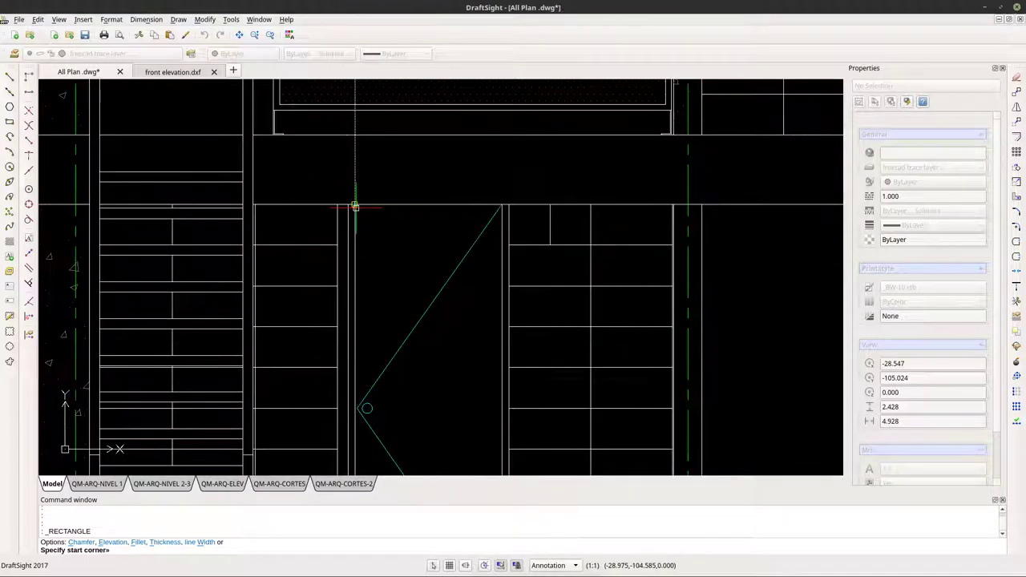
middle_click_drag(497, 258, 161, 225)
scroll(176, 233, "down", 2)
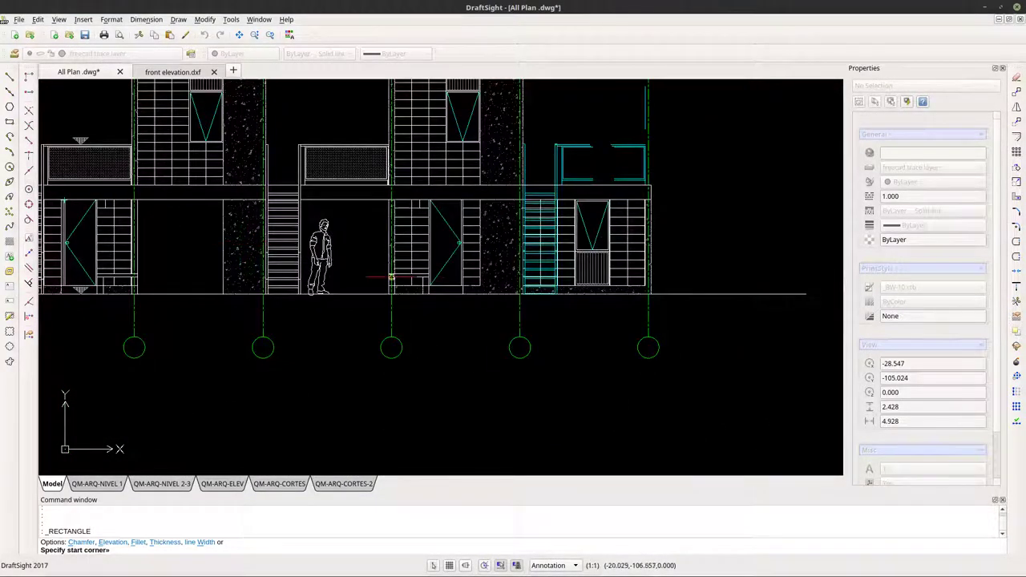
scroll(458, 251, "up", 4)
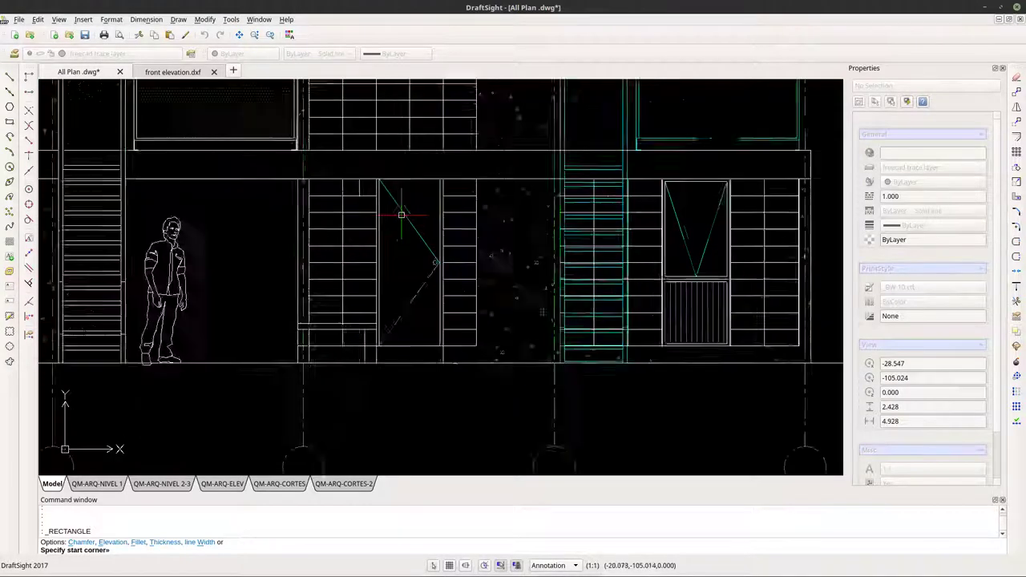
scroll(397, 215, "down", 2)
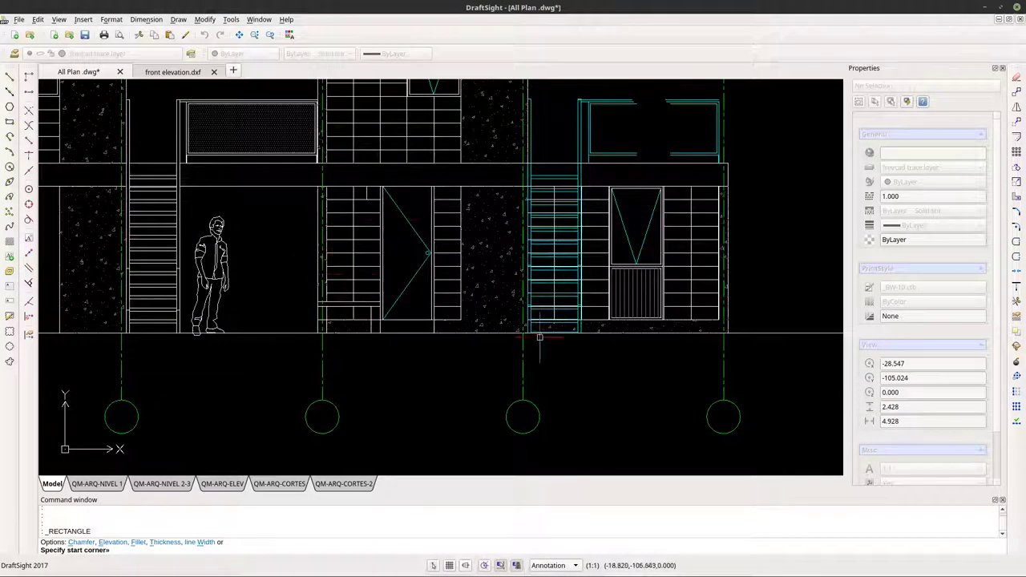
scroll(750, 368, "down", 1)
scroll(333, 249, "down", 1)
scroll(226, 232, "up", 5)
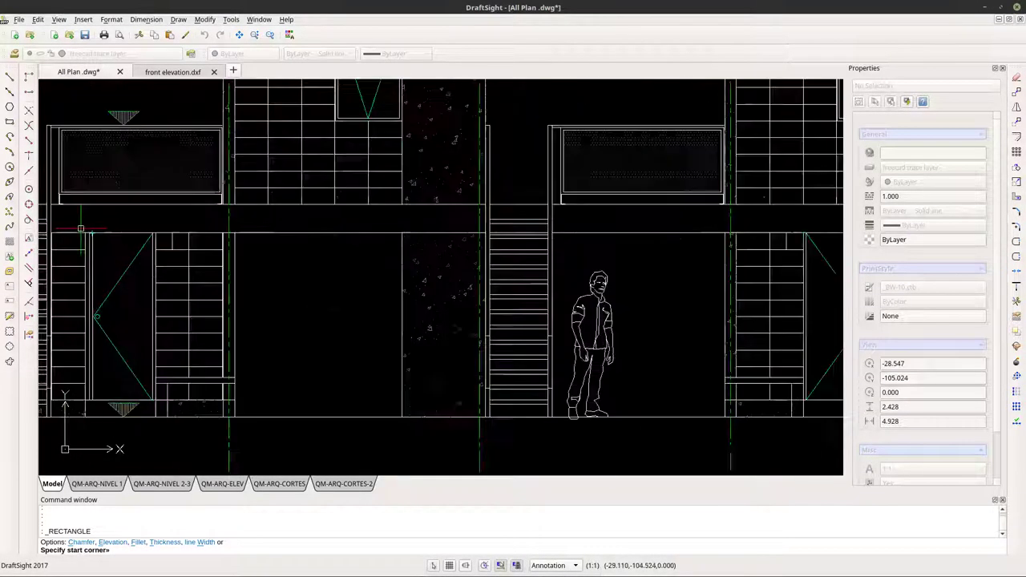
scroll(226, 232, "up", 3)
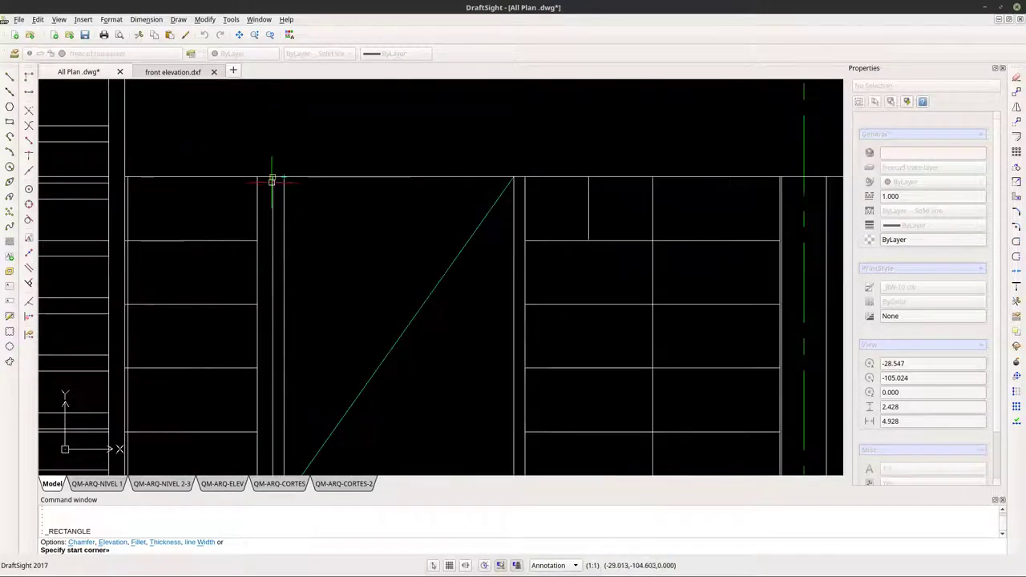
scroll(289, 196, "down", 2)
scroll(291, 206, "up", 3)
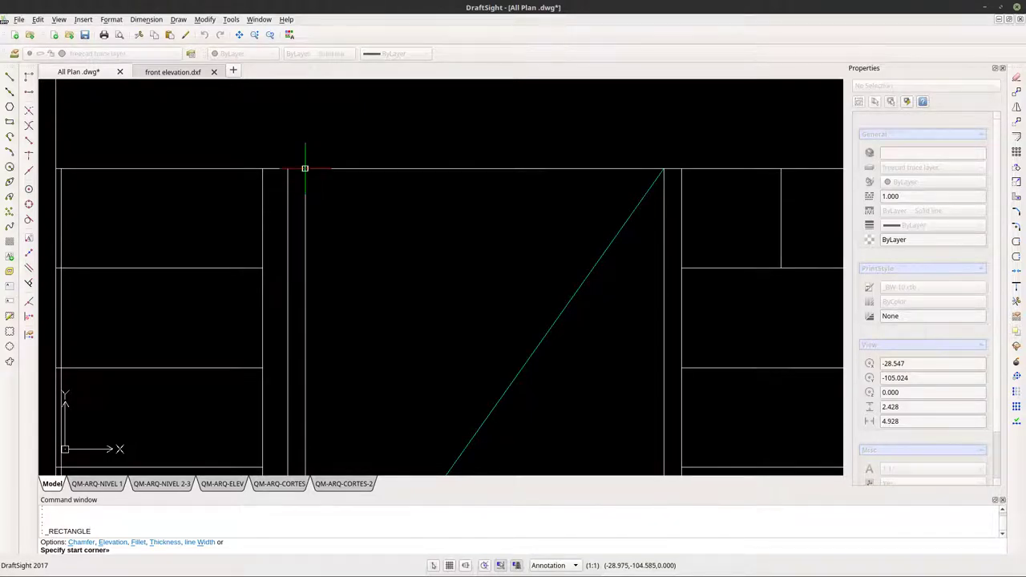
left_click(305, 169)
scroll(305, 168, "down", 3)
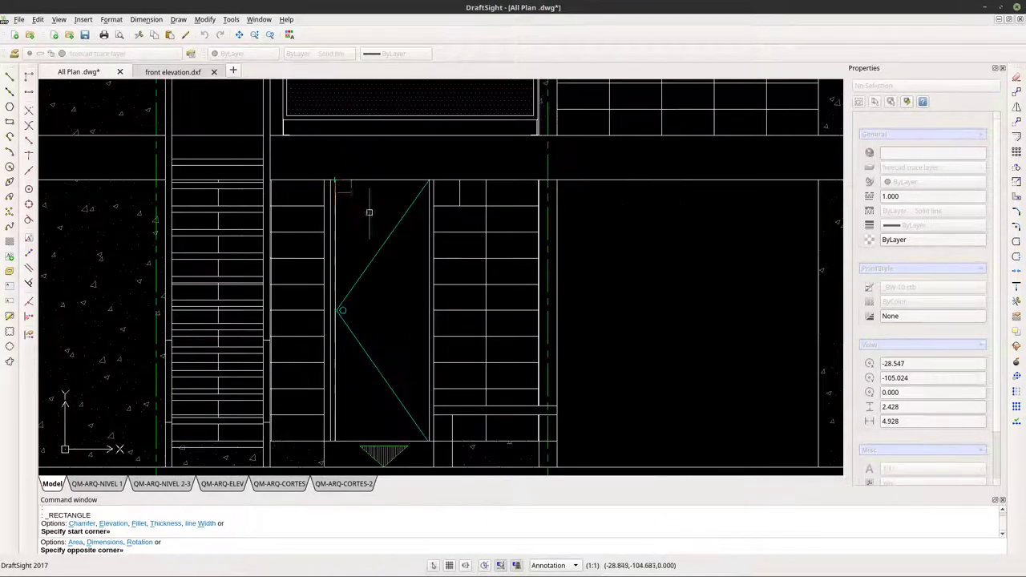
scroll(428, 440, "up", 3)
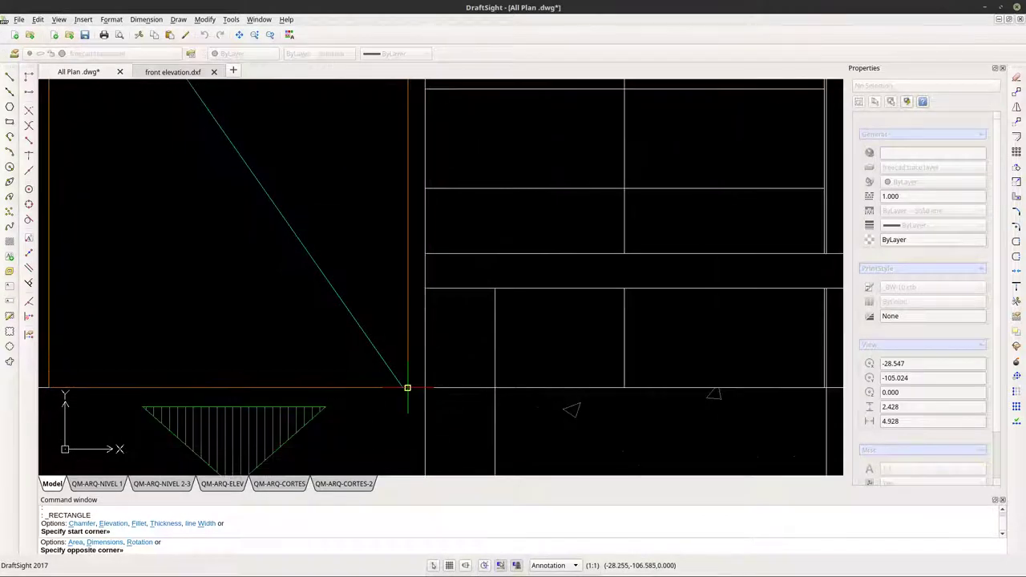
left_click(408, 391)
scroll(396, 428, "down", 5)
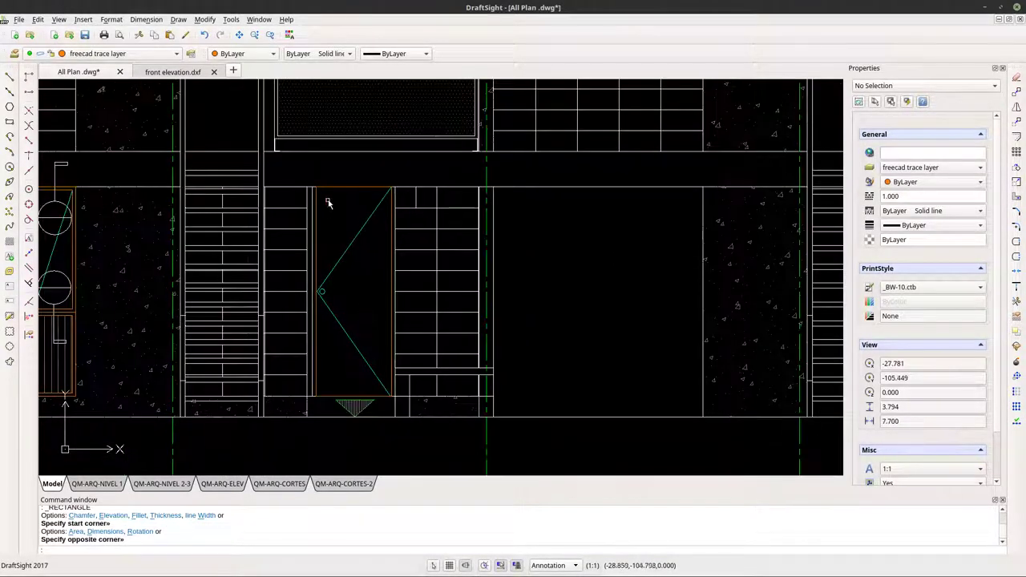
Start a line at the door's top corner, then abandon it.
left_click(9, 80)
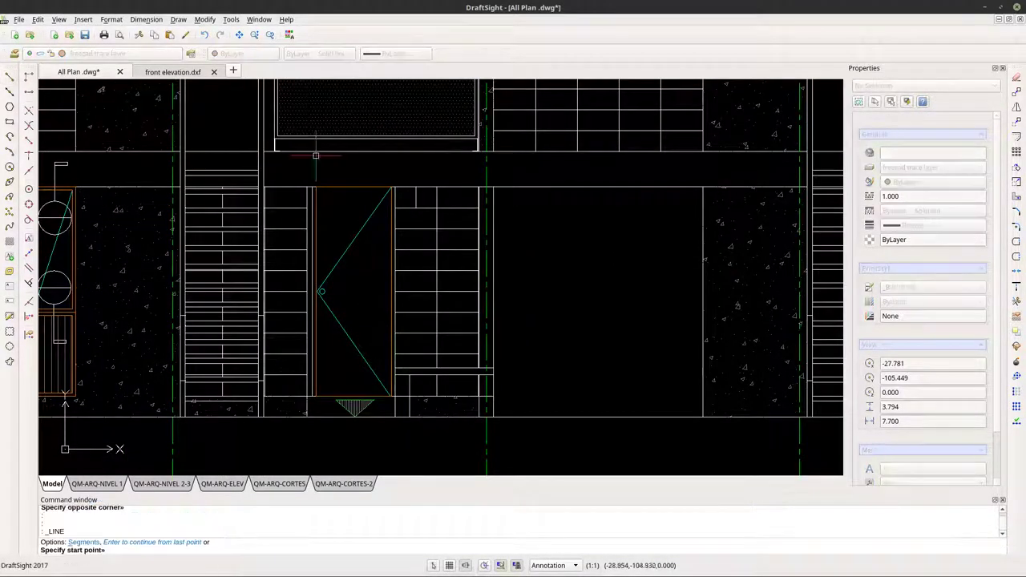
scroll(352, 178, "up", 5)
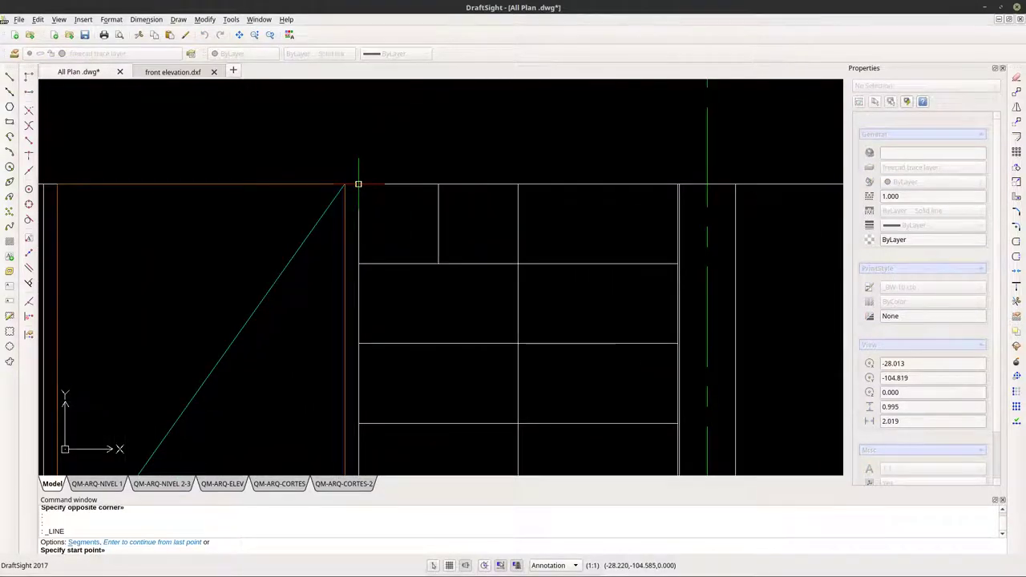
left_click(358, 183)
scroll(346, 296, "down", 5)
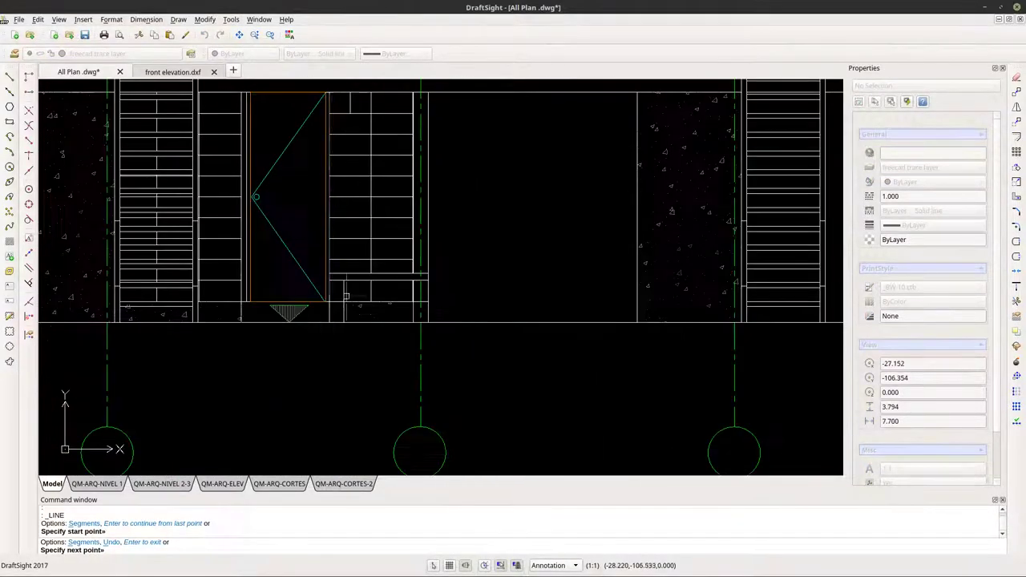
scroll(346, 295, "up", 5)
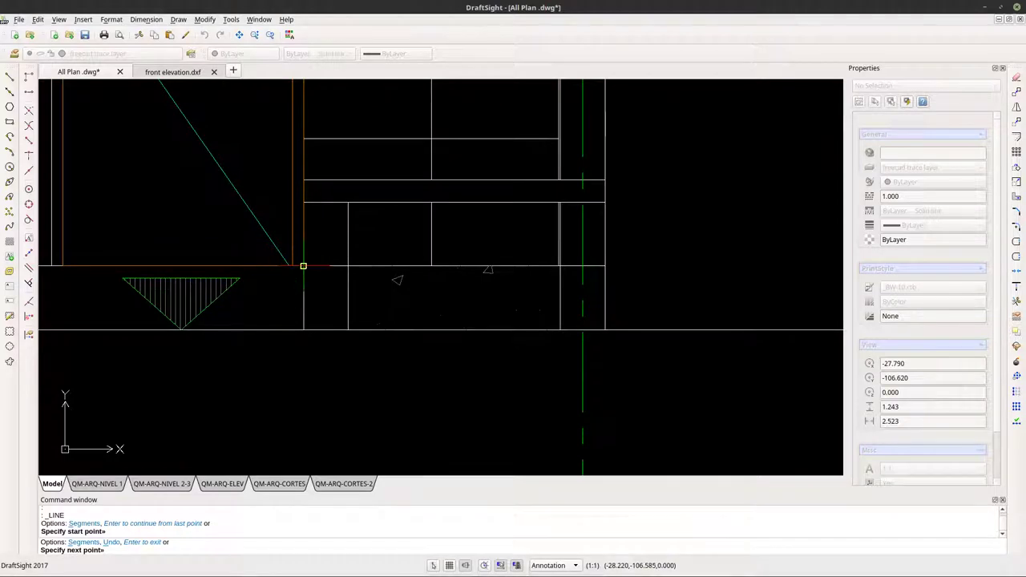
key("Escape")
scroll(225, 258, "down", 1)
middle_click_drag(225, 259, 440, 389)
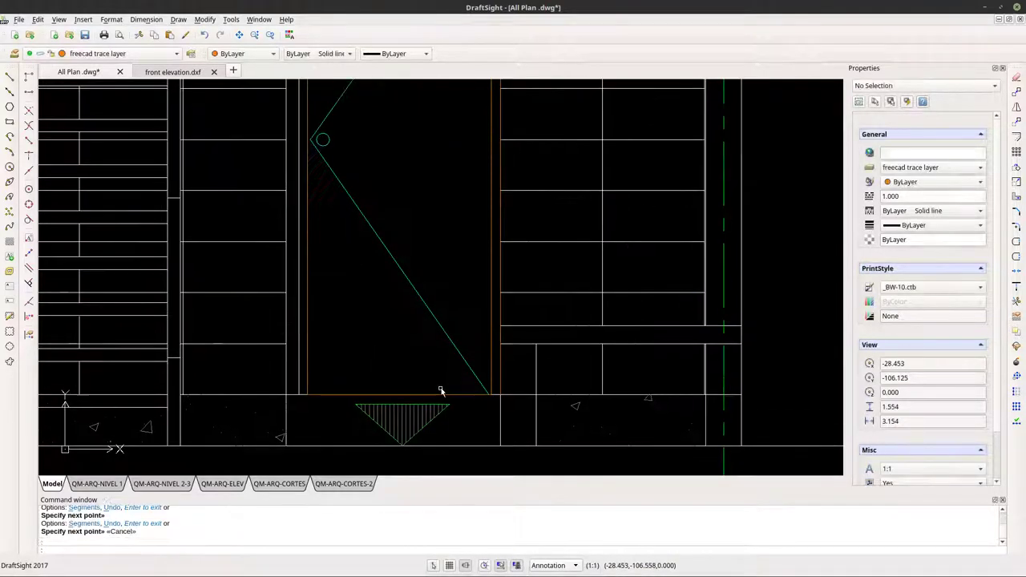
Draw a vertical trace line from the frame's upper-left corner to the door's bottom corner.
left_click(9, 77)
scroll(380, 312, "down", 2)
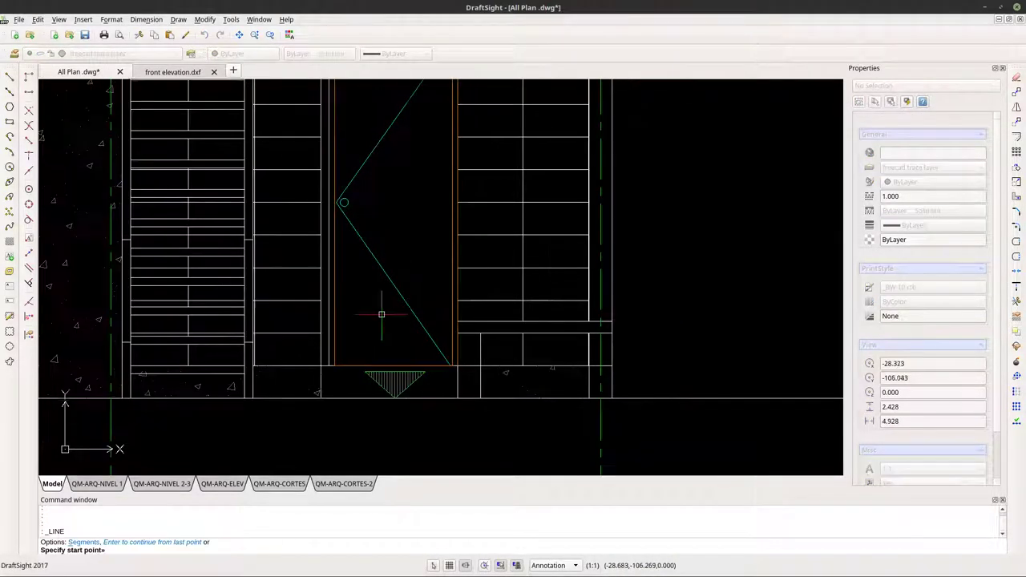
middle_click_drag(380, 312, 391, 420)
scroll(330, 198, "up", 6)
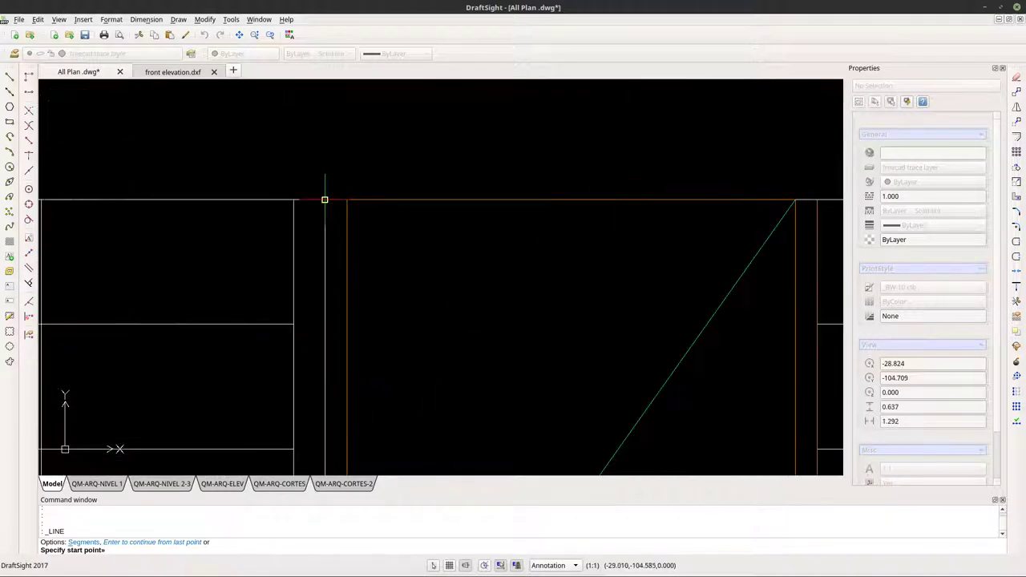
scroll(328, 196, "up", 7)
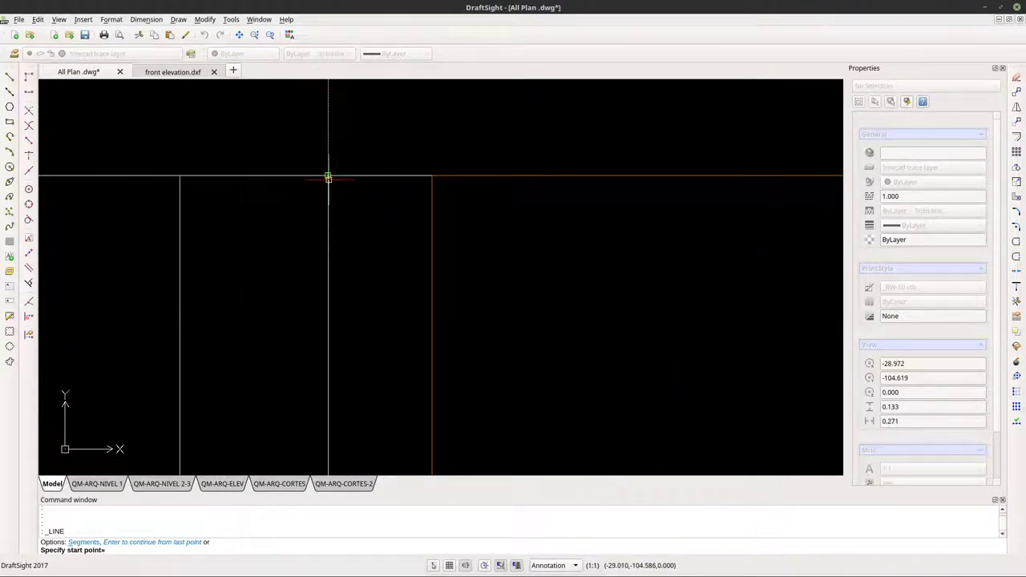
left_click(328, 175)
scroll(328, 176, "down", 13)
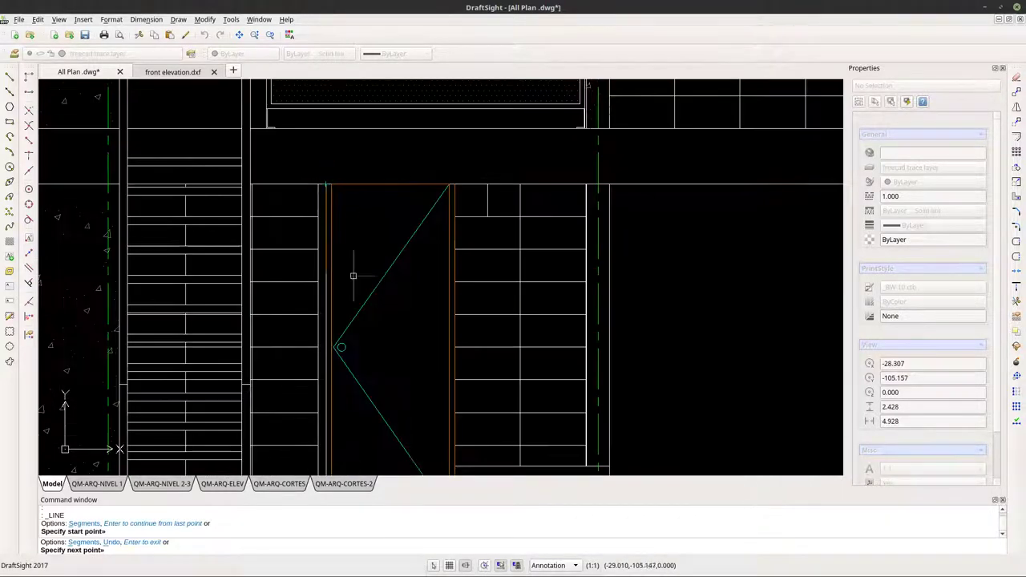
middle_click_drag(335, 410, 310, 302)
scroll(301, 294, "up", 5)
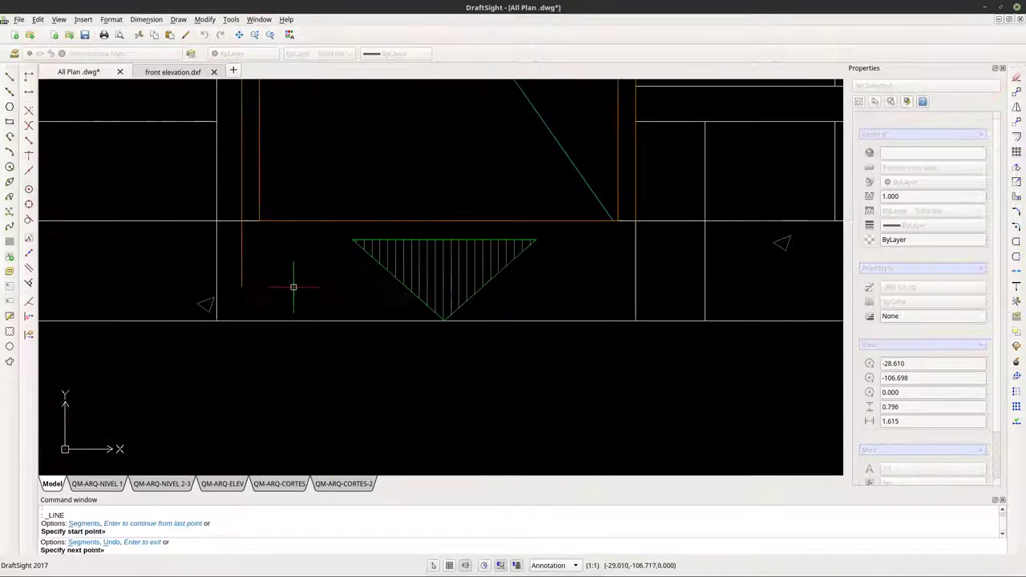
left_click(241, 221)
scroll(319, 316, "down", 4)
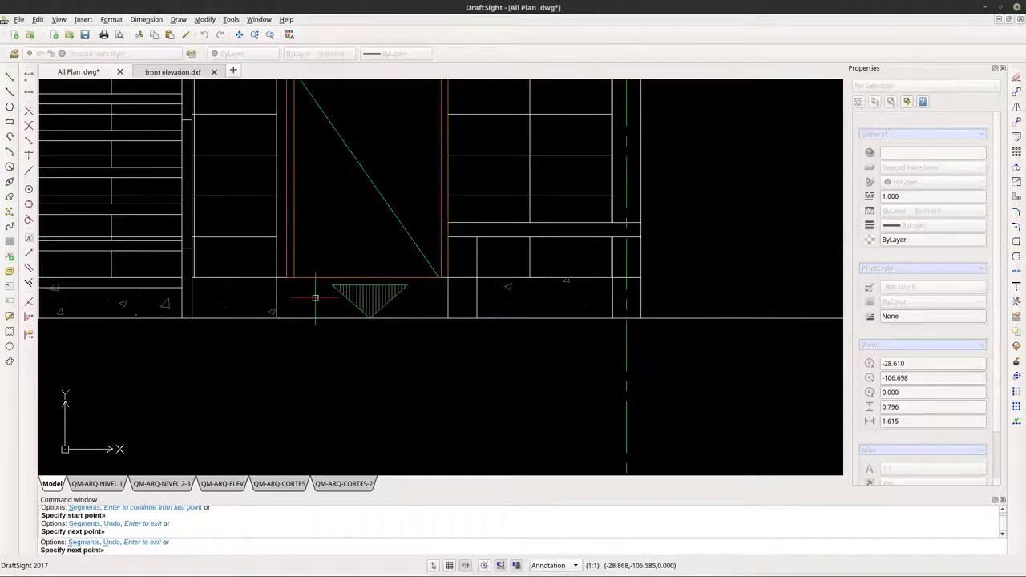
key("Escape")
Start another line from the door's top-left corner, then cancel it.
scroll(358, 249, "down", 1)
middle_click_drag(357, 250, 348, 419)
middle_click_drag(323, 227, 360, 353)
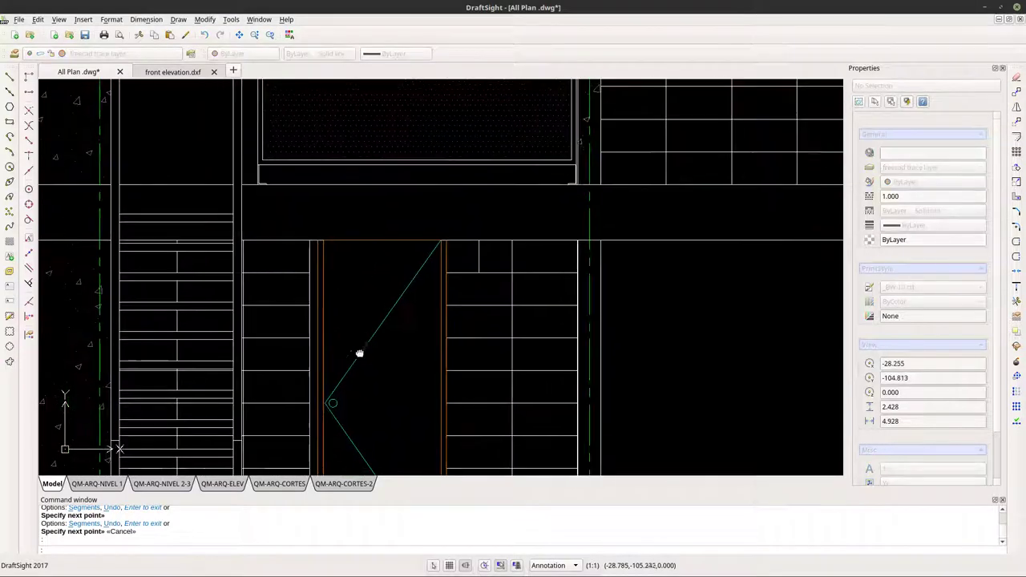
middle_click_drag(320, 291, 344, 176)
scroll(342, 173, "down", 1)
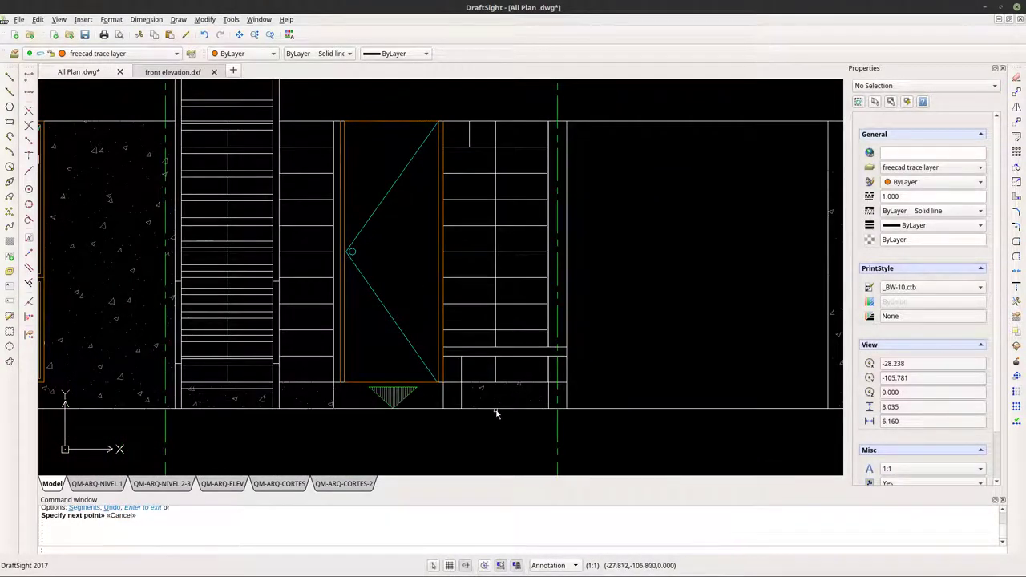
scroll(439, 384, "up", 1)
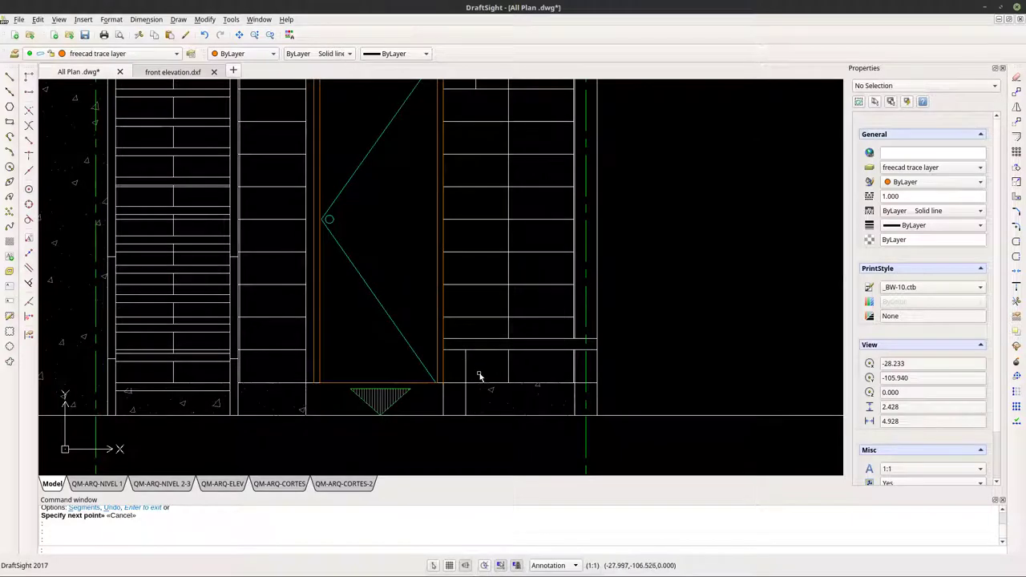
scroll(472, 407, "down", 1)
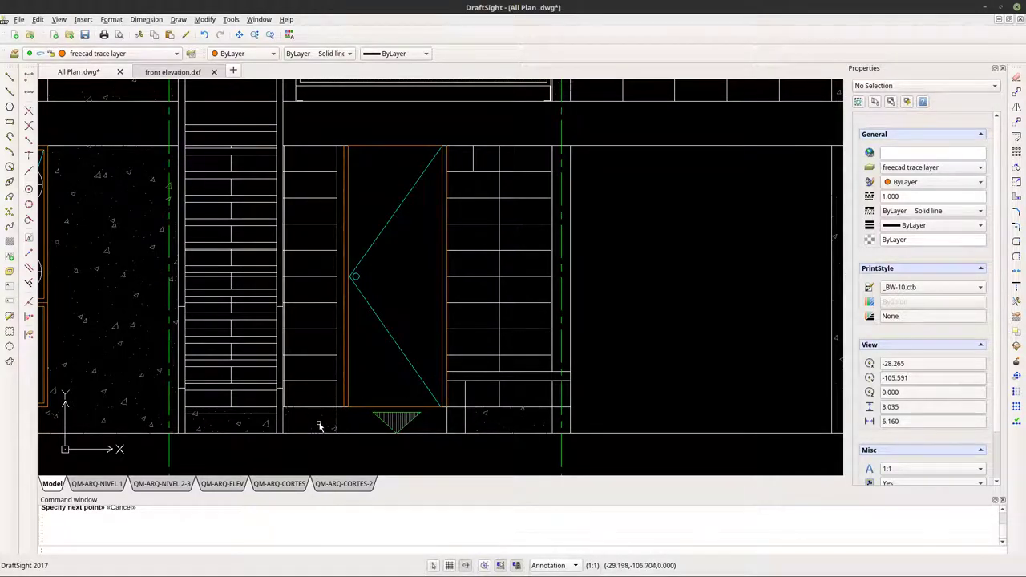
scroll(331, 385, "up", 3)
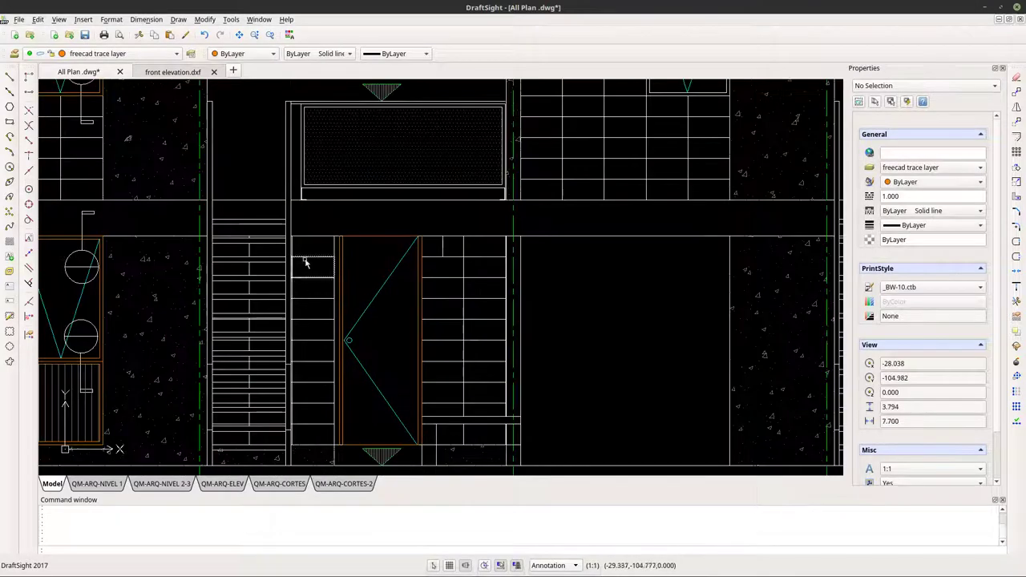
scroll(334, 243, "up", 2)
scroll(336, 245, "down", 2)
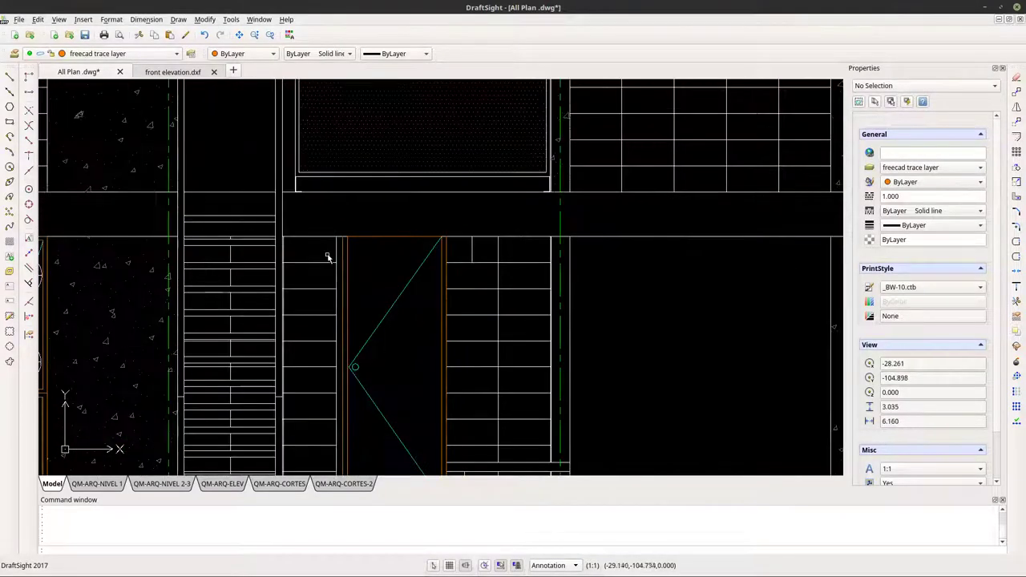
left_click(10, 75)
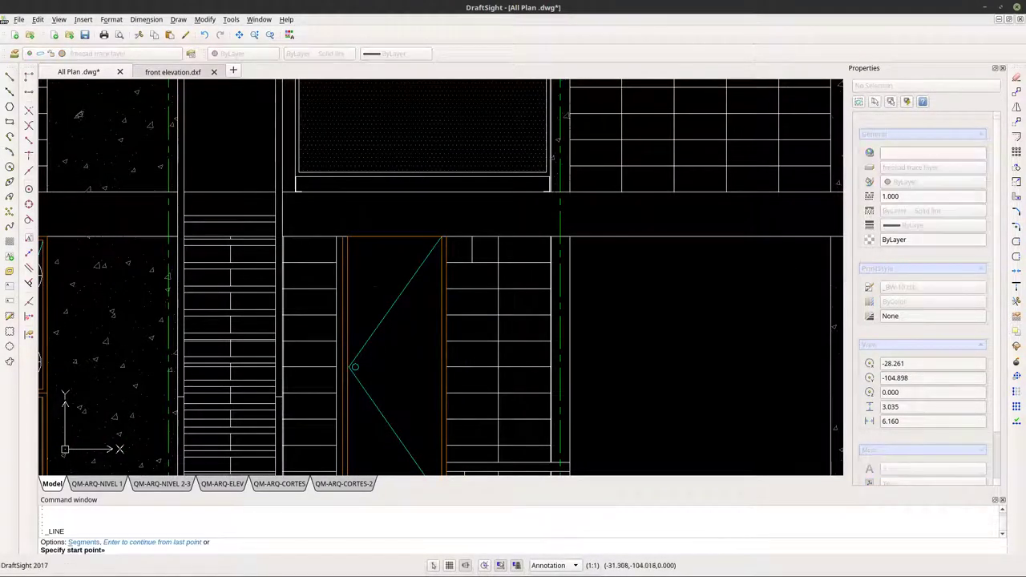
scroll(369, 267, "up", 3)
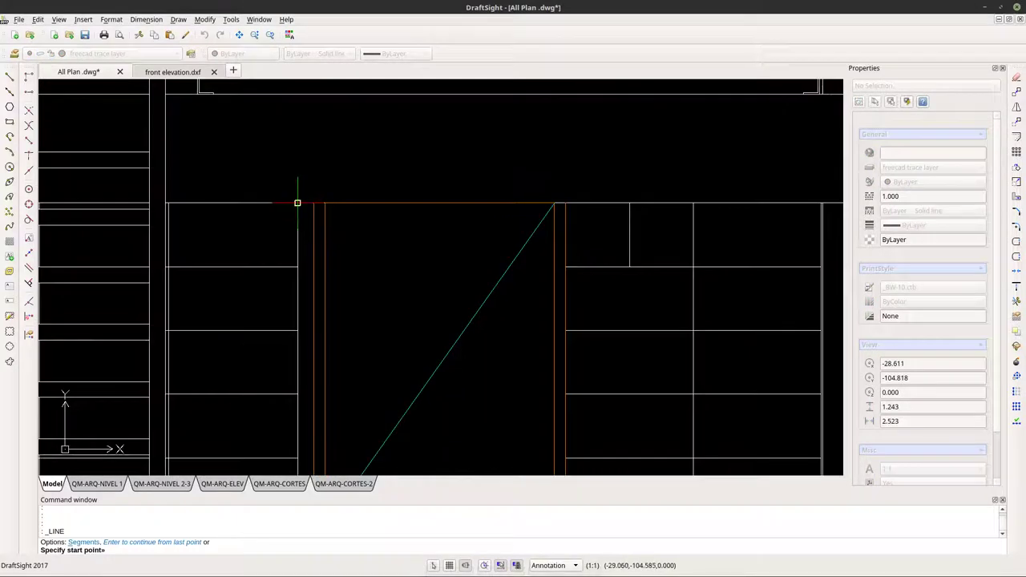
left_click(297, 203)
middle_click_drag(313, 430, 289, 183)
scroll(293, 341, "down", 3)
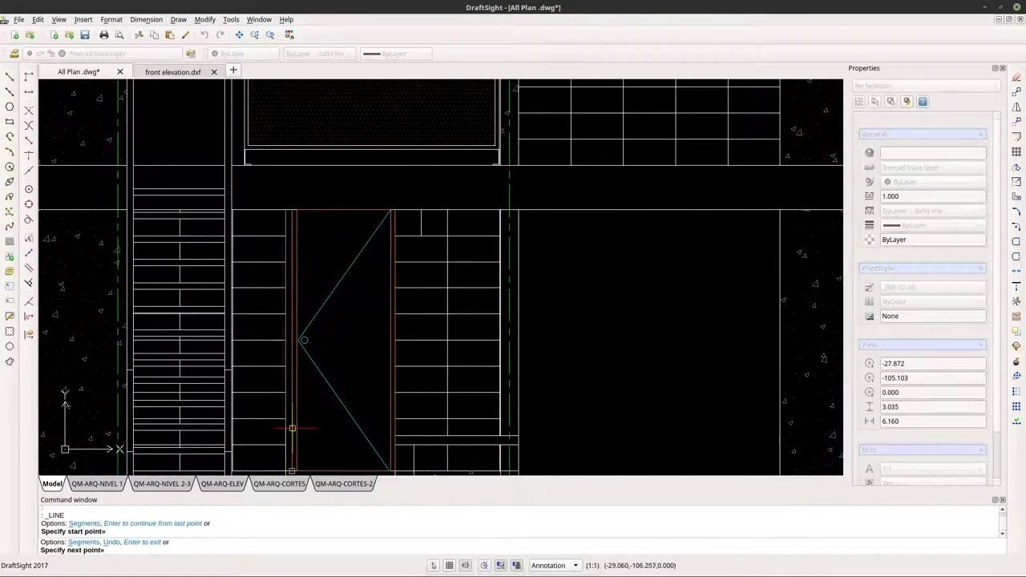
scroll(281, 231, "up", 3)
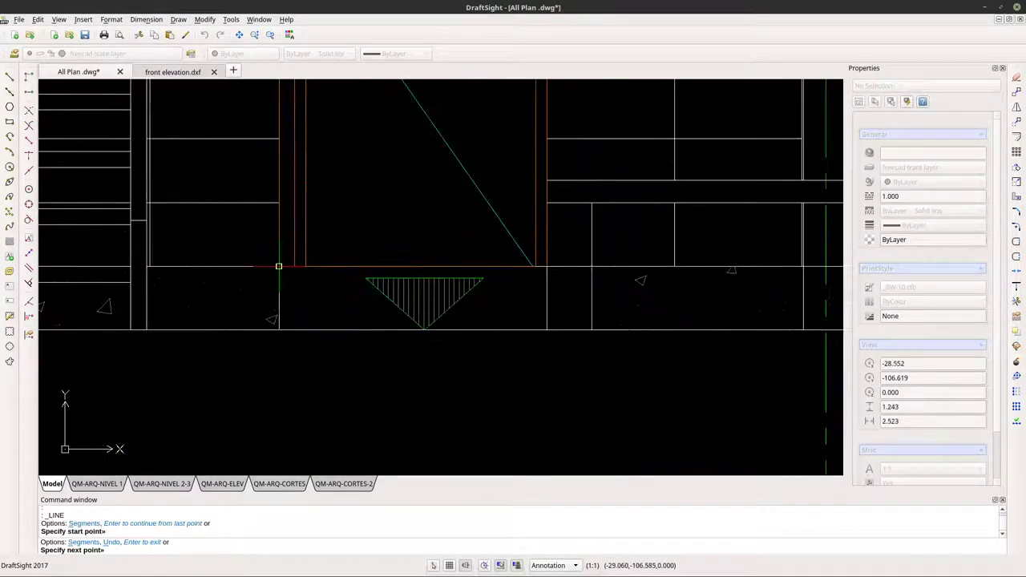
key("Escape")
scroll(360, 311, "down", 5)
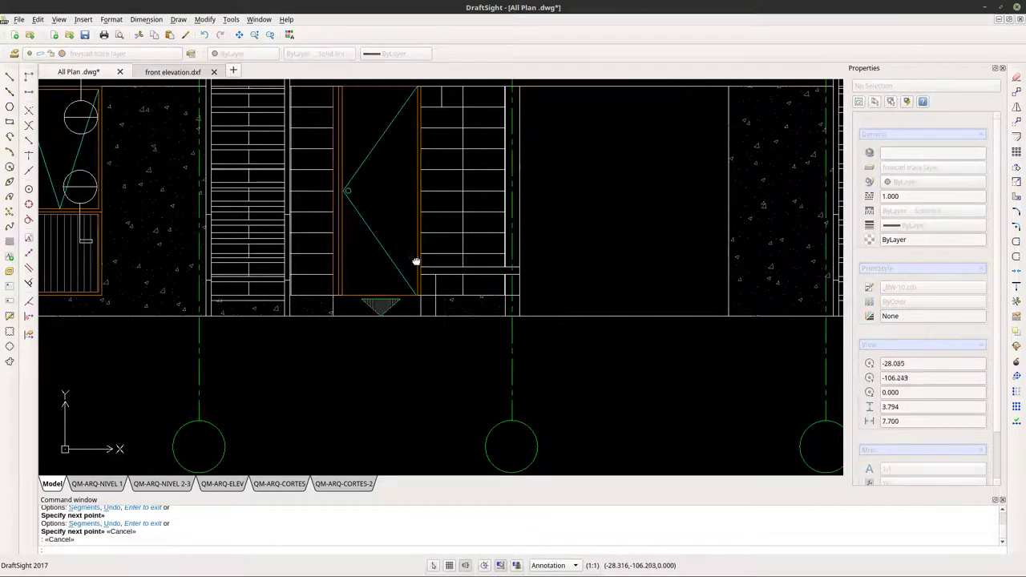
mouse_move(416, 262)
middle_mouse_down()
mouse_move(408, 435)
mouse_move(408, 418)
middle_mouse_up()
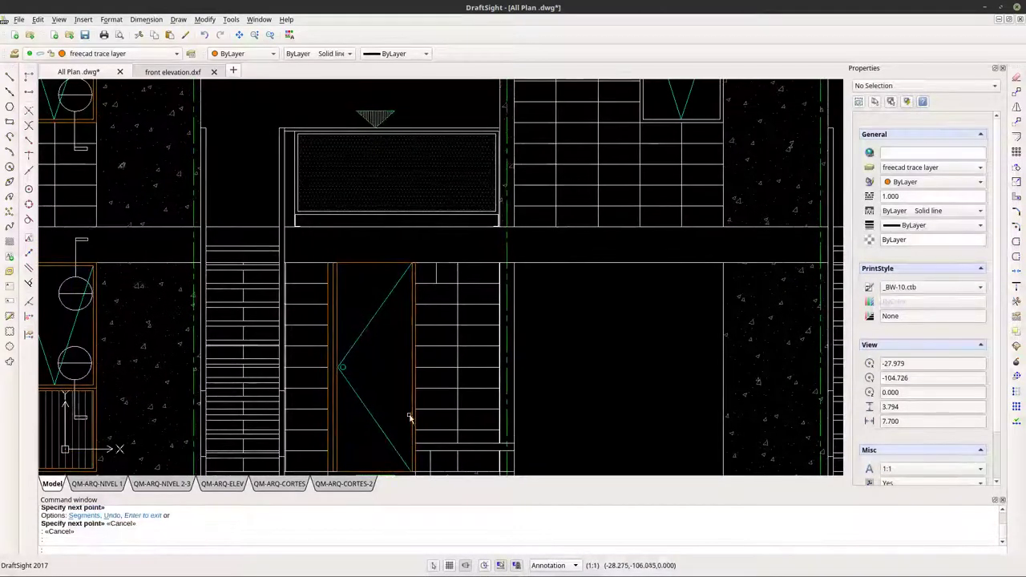
scroll(396, 373, "down", 5)
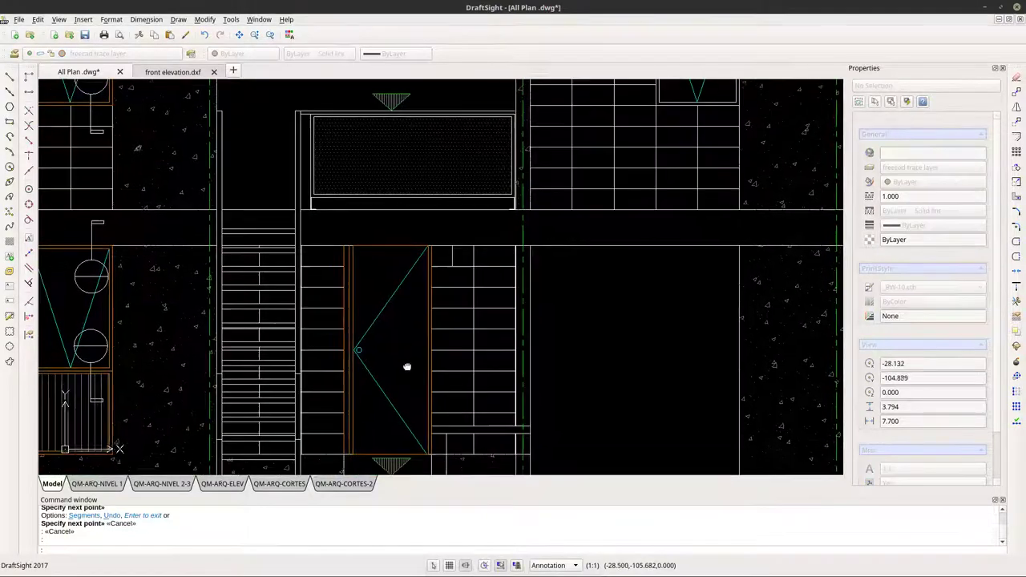
middle_click_drag(449, 352, 339, 419)
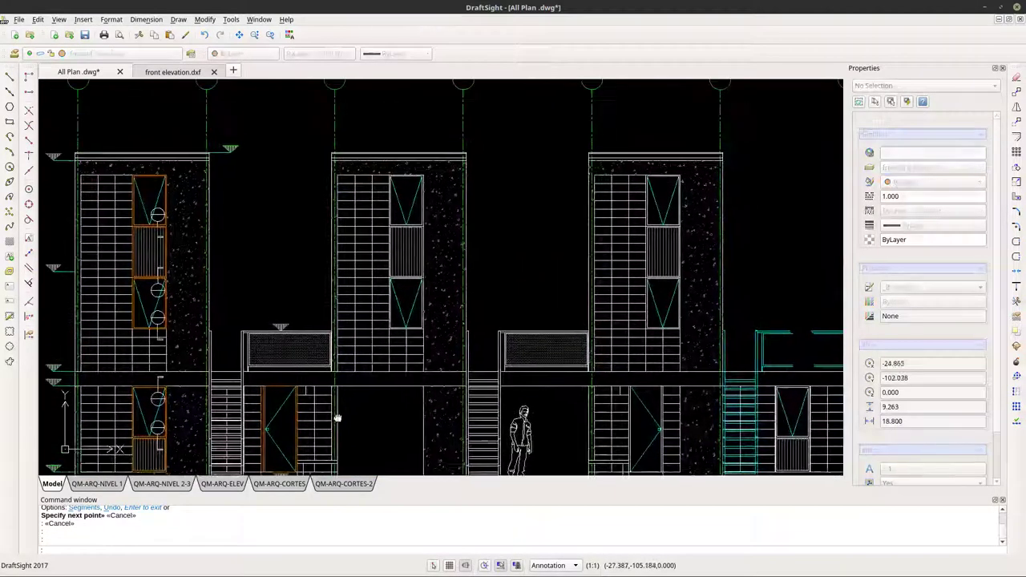
scroll(424, 187, "up", 1)
scroll(423, 186, "down", 1)
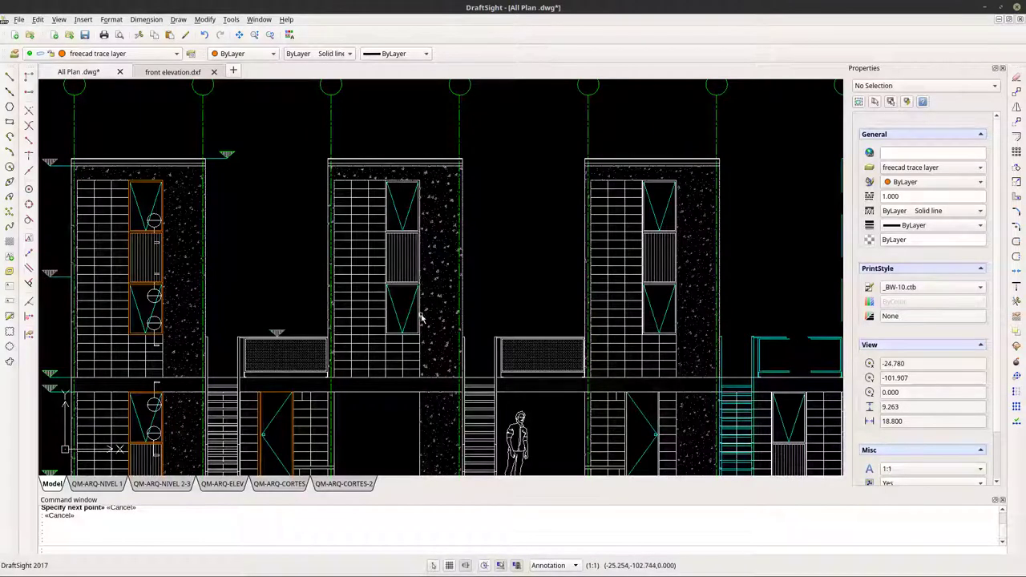
mouse_move(421, 318)
middle_mouse_down()
mouse_move(334, 224)
mouse_move(356, 259)
middle_mouse_up()
scroll(253, 298, "up", 1)
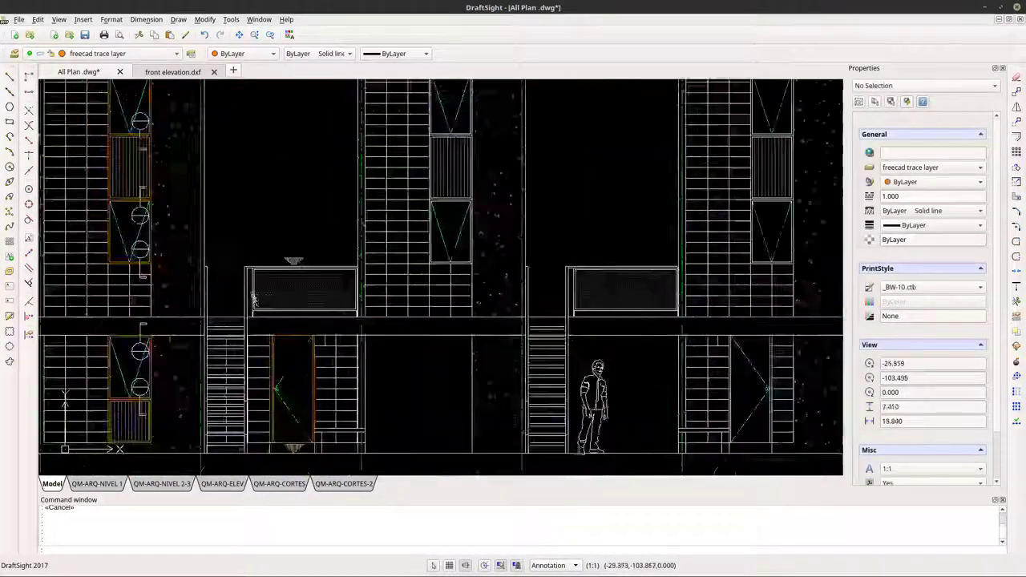
scroll(253, 298, "up", 5)
middle_click_drag(245, 326, 301, 317)
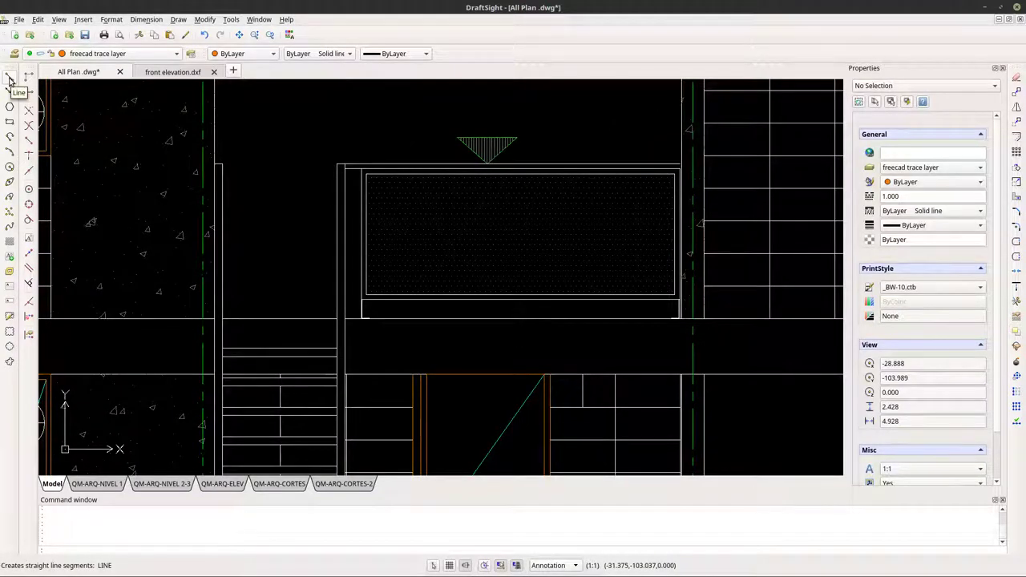
scroll(231, 201, "down", 2)
middle_click_drag(231, 272, 240, 223)
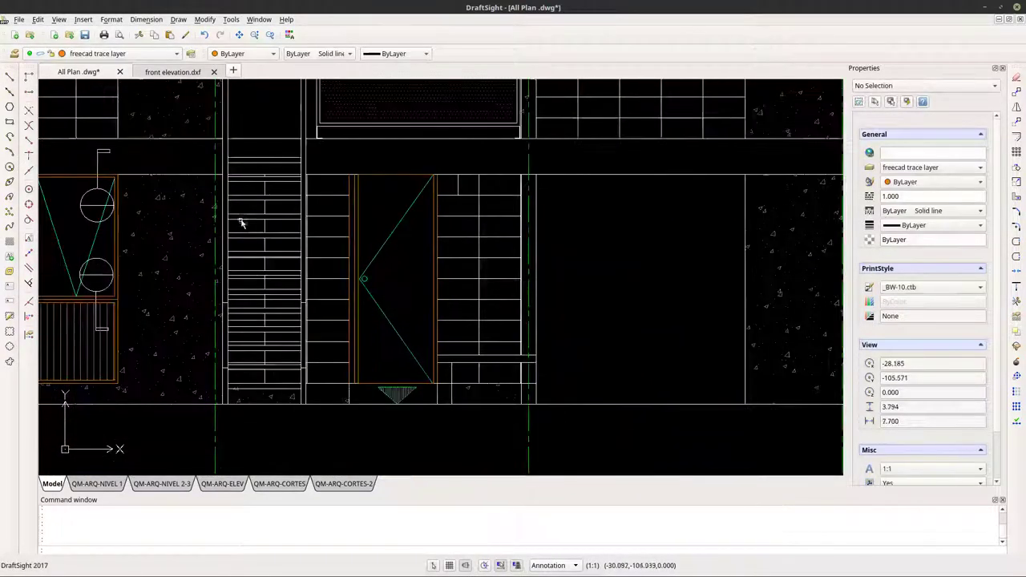
scroll(229, 263, "down", 2)
scroll(229, 275, "up", 4)
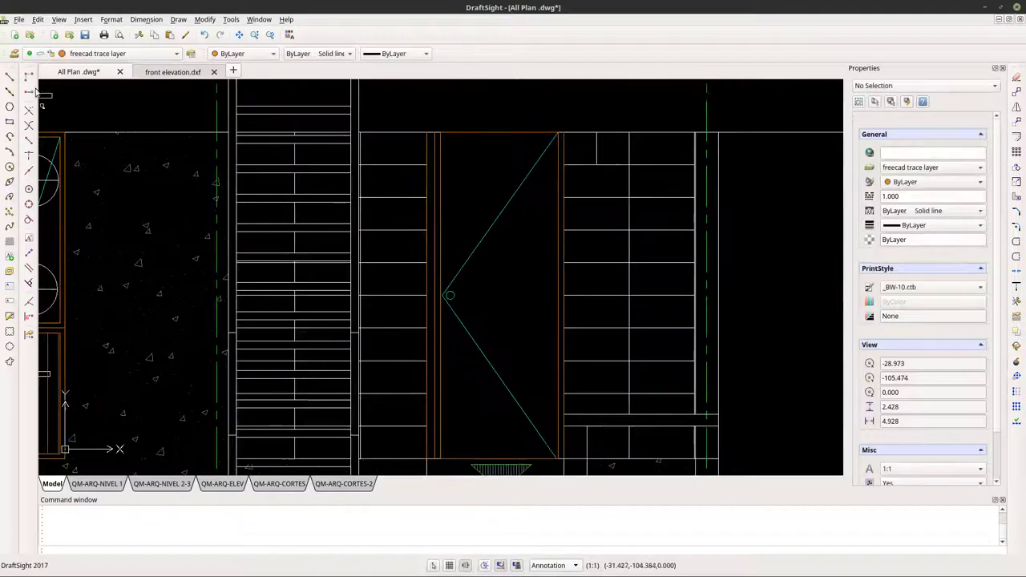
Trace a thin rectangle along the stair's edge.
left_click(10, 121)
scroll(229, 331, "up", 2)
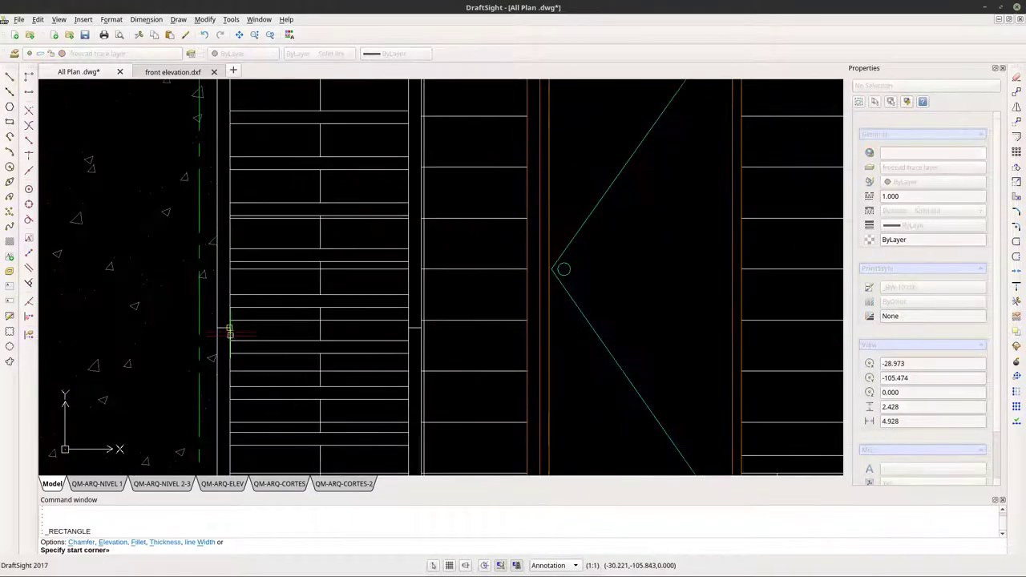
scroll(229, 331, "up", 1)
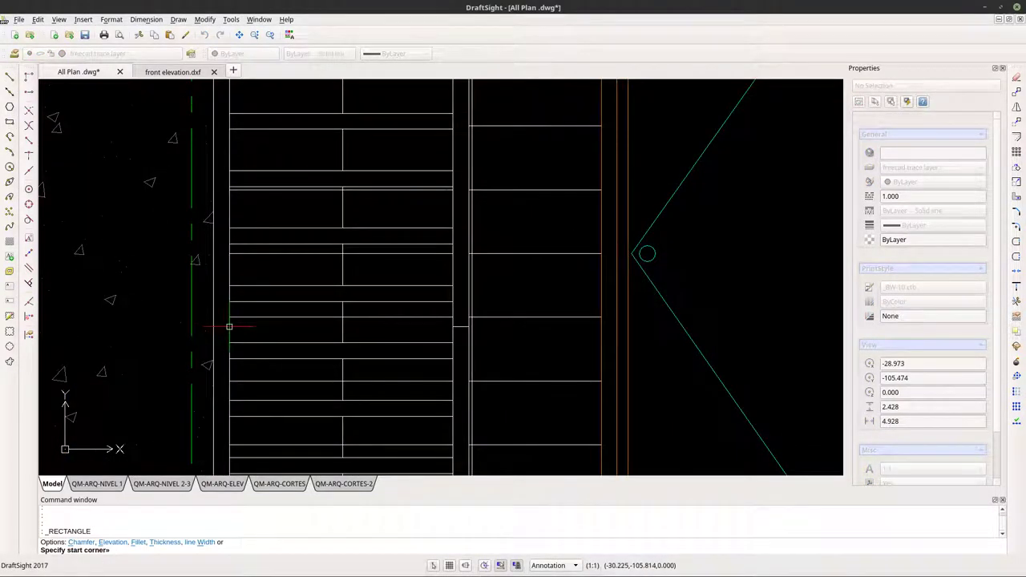
left_click(230, 326)
scroll(234, 104, "down", 3)
scroll(234, 102, "up", 4)
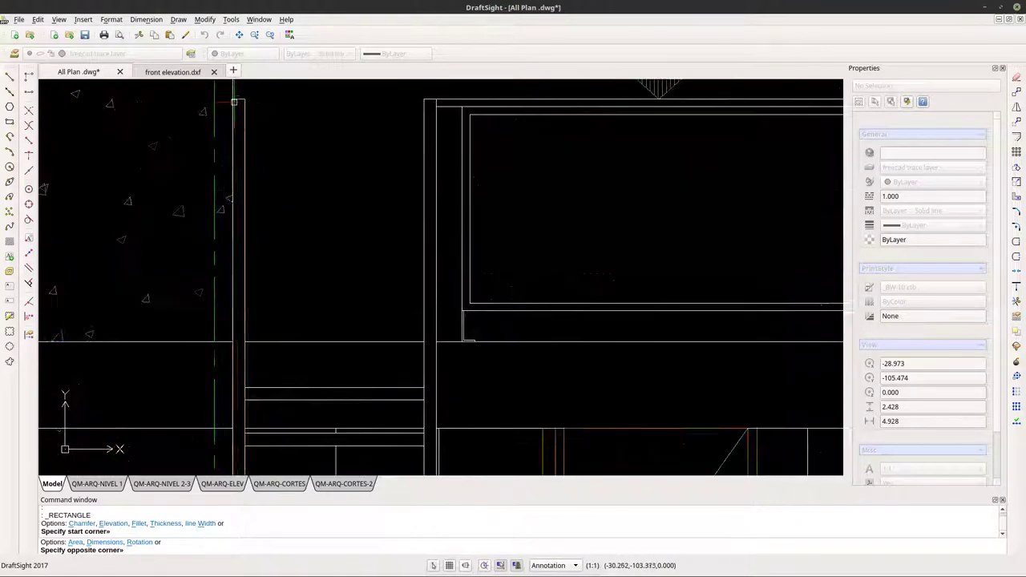
left_click(233, 100)
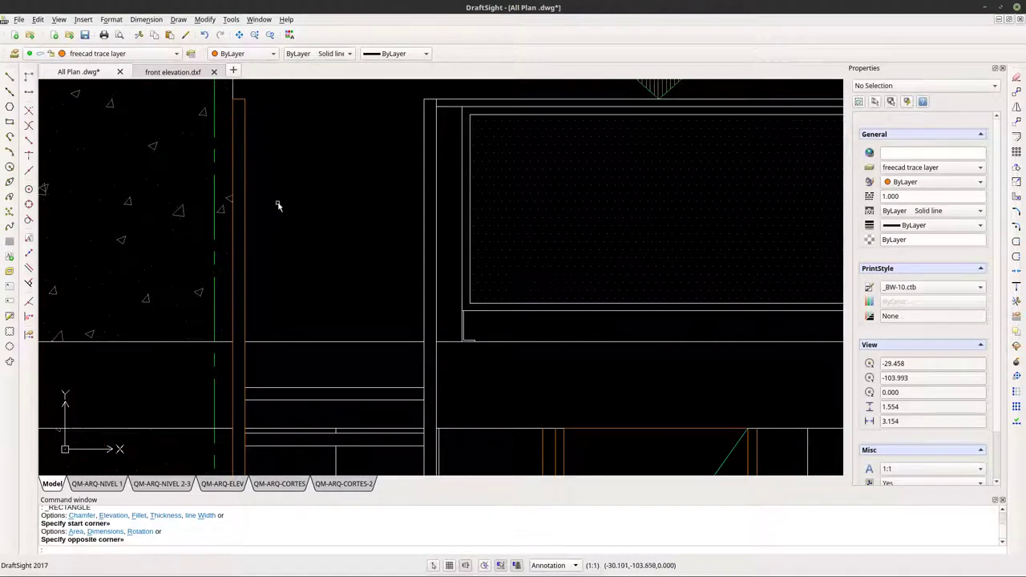
scroll(278, 206, "down", 4)
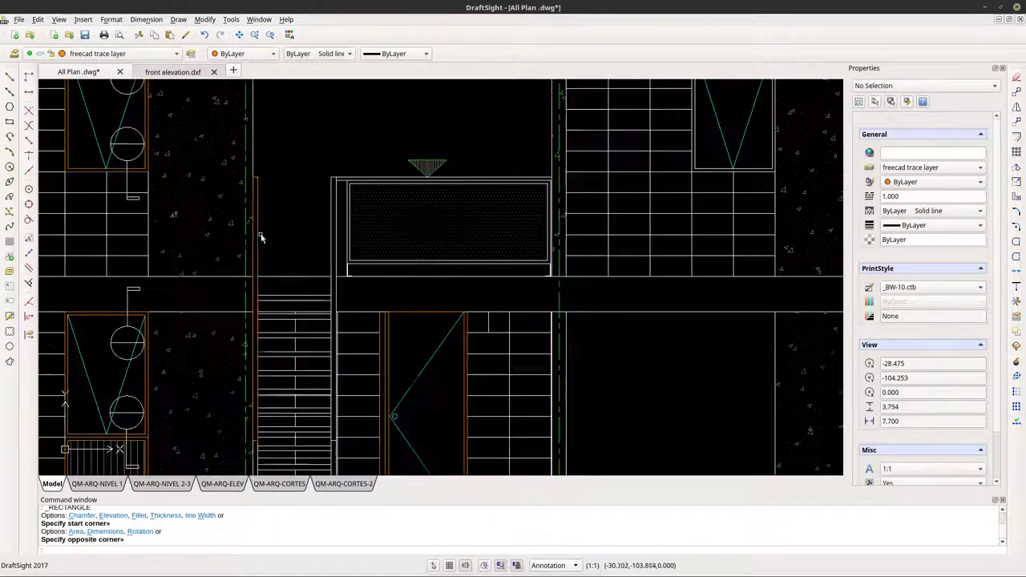
Trace a rectangle ending at the stair's lower end.
left_click(10, 121)
scroll(284, 251, "down", 2)
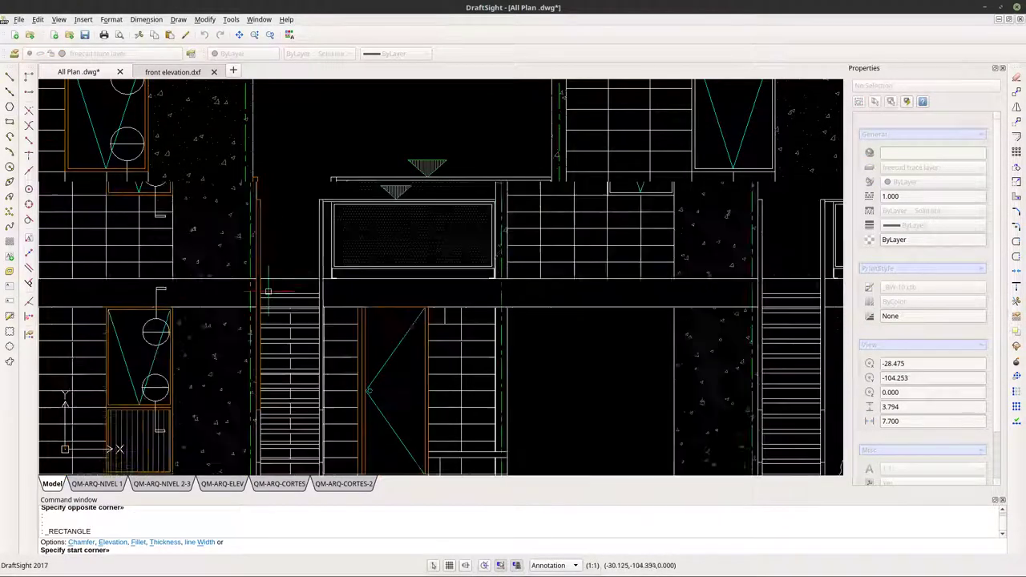
scroll(257, 360, "up", 6)
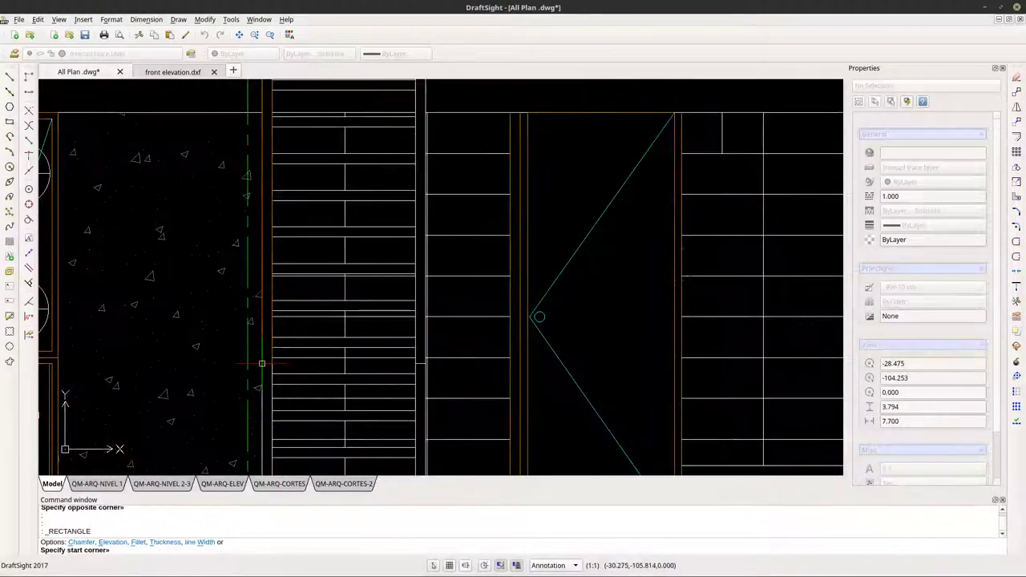
left_click(262, 362)
middle_click_drag(270, 396, 241, 178)
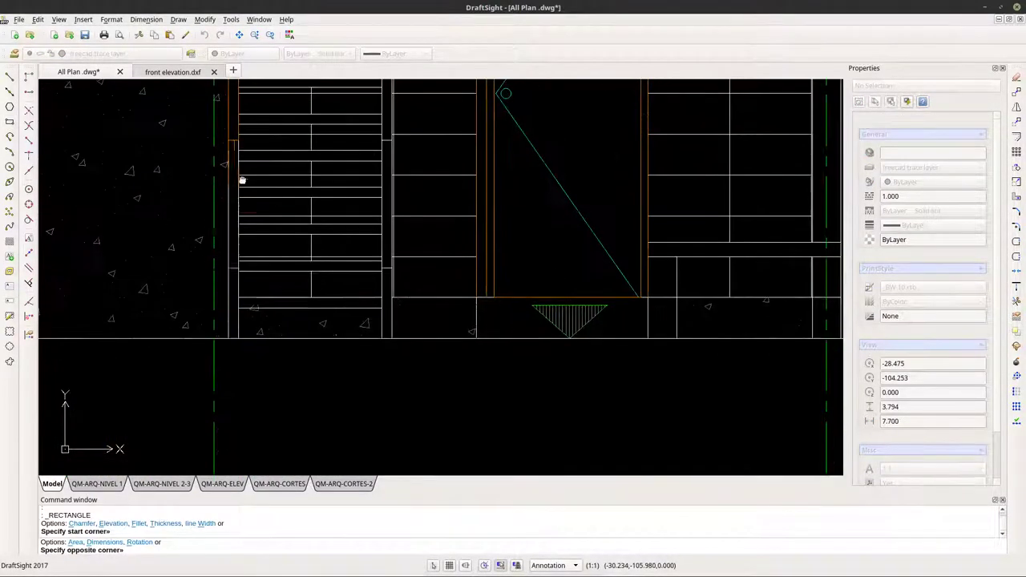
scroll(232, 267, "up", 3)
left_click(242, 276)
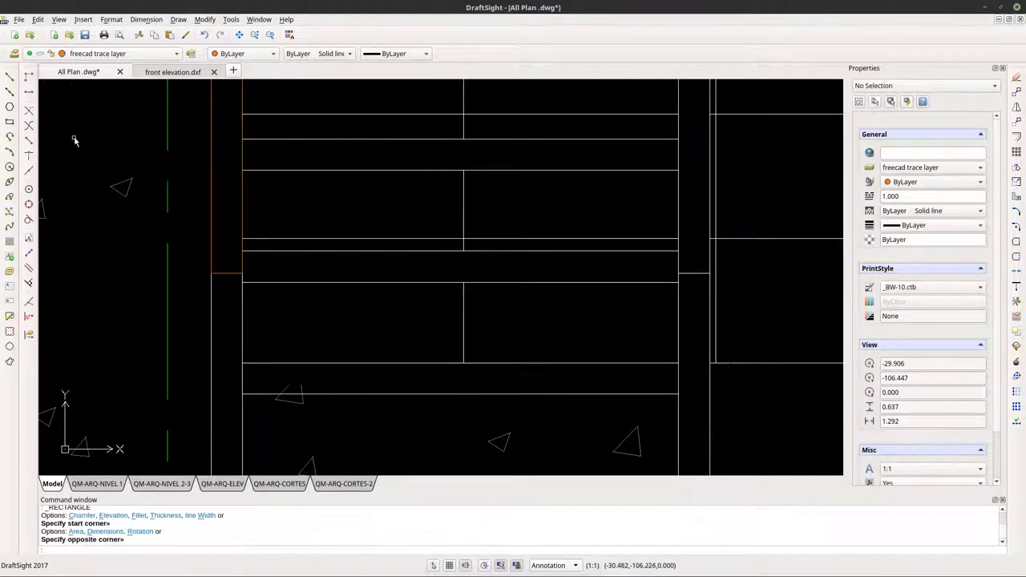
Trace a rectangle at the base of the stair.
left_click(10, 121)
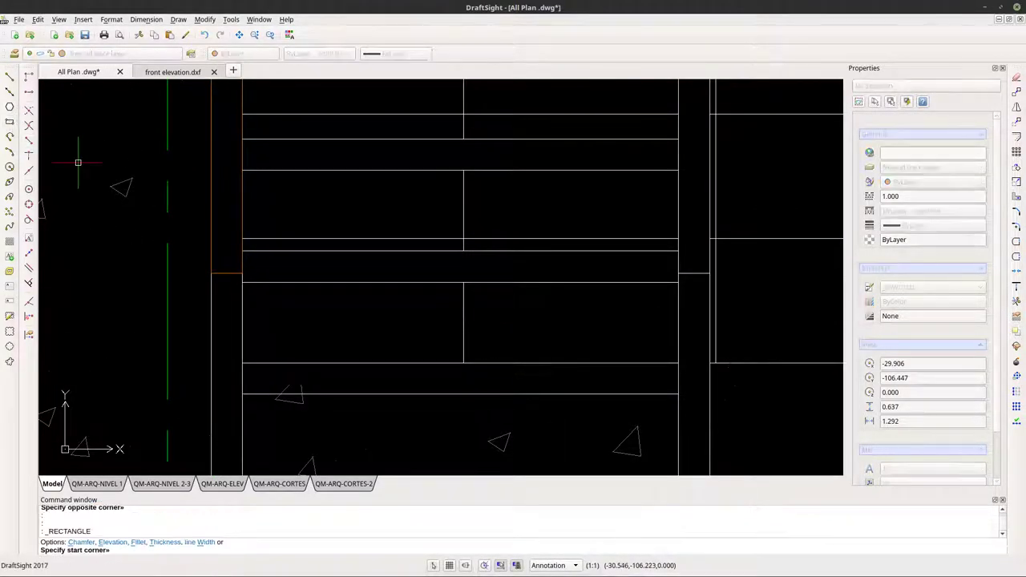
left_click(211, 273)
scroll(247, 277, "down", 3)
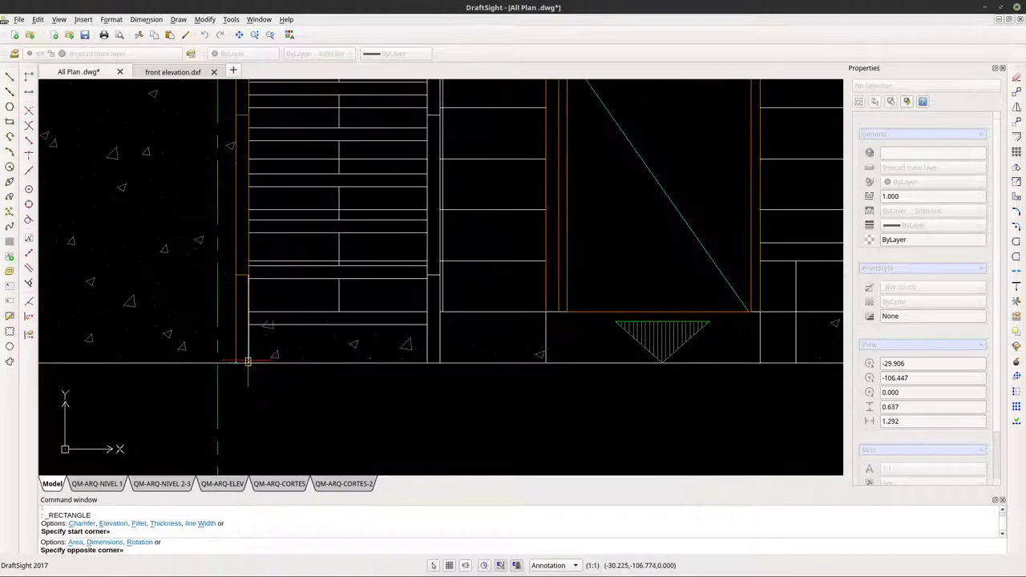
left_click(248, 363)
scroll(245, 361, "down", 4)
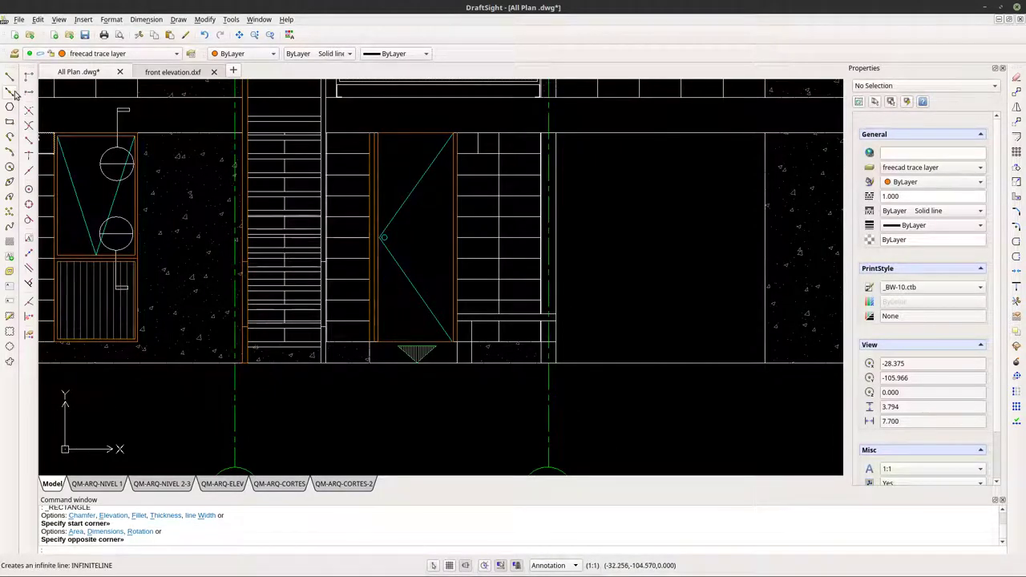
Trace a rectangle from beside the stair treads up to the balcony's upper corner.
left_click(9, 121)
scroll(331, 265, "up", 5)
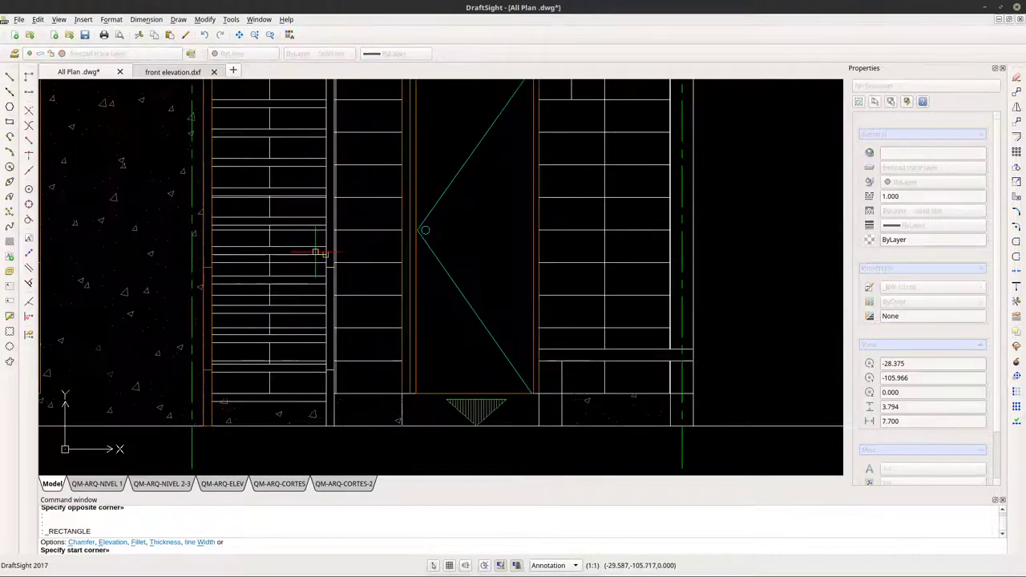
left_click(325, 278)
scroll(323, 278, "down", 5)
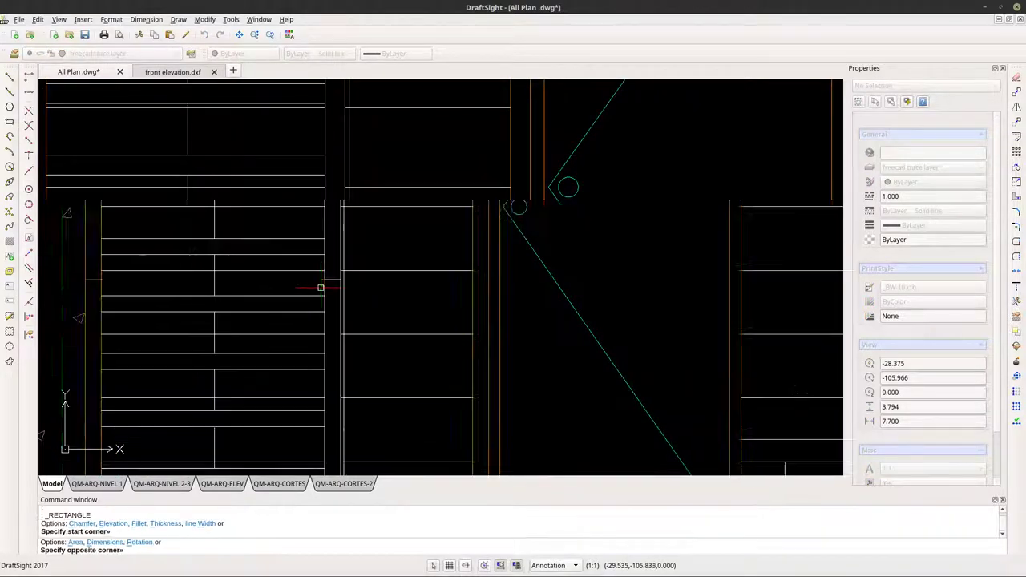
scroll(323, 143, "up", 4)
scroll(324, 144, "up", 6)
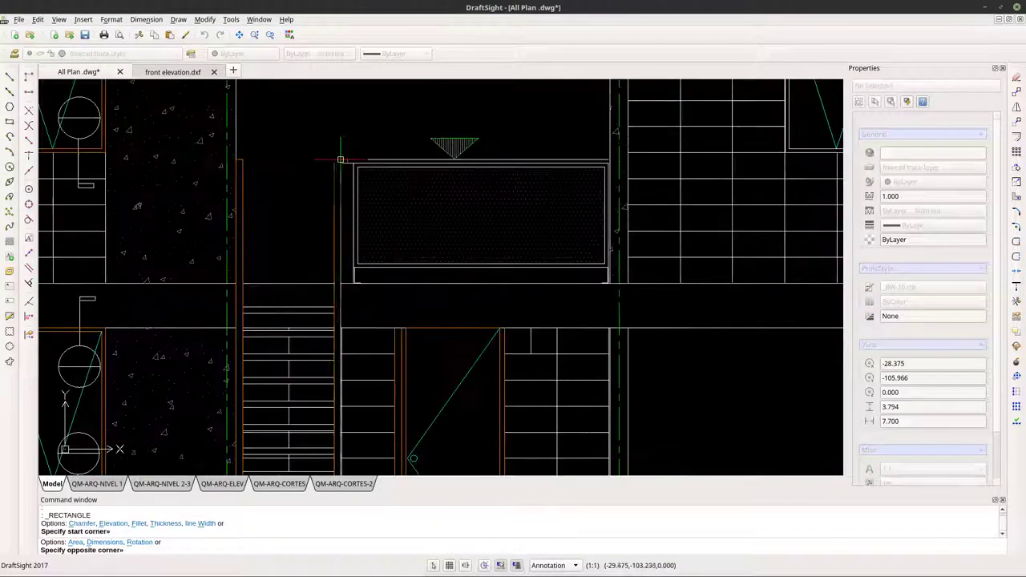
left_click(342, 163)
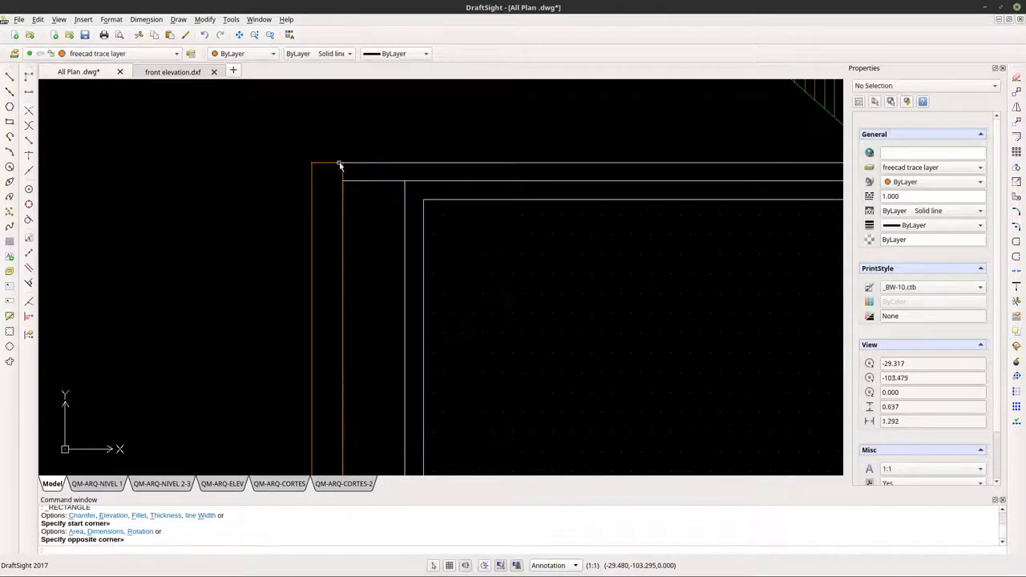
scroll(340, 165, "down", 5)
scroll(337, 369, "up", 2)
scroll(337, 369, "up", 2)
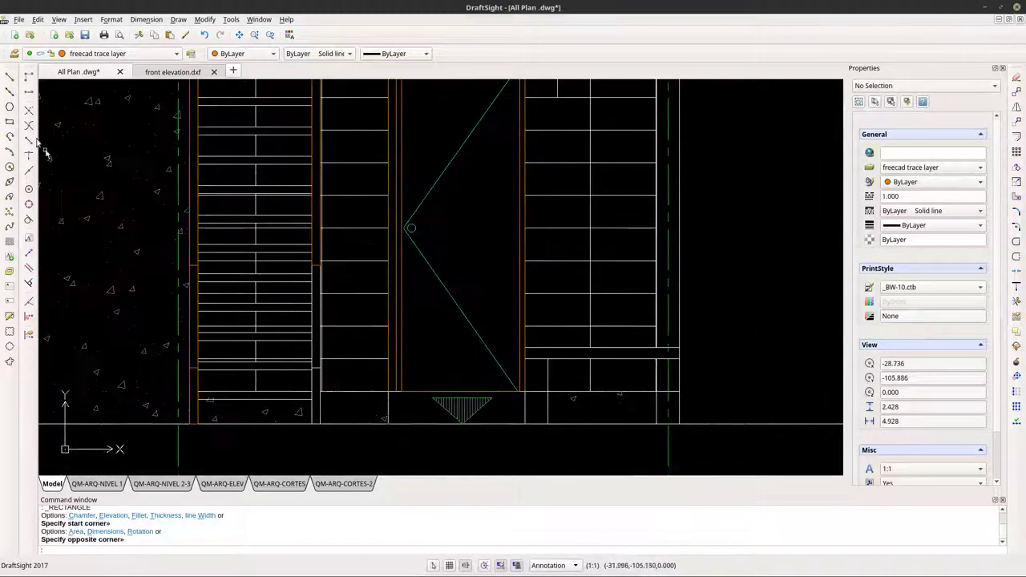
Trace a rectangle from the stair edge down to its lower corner.
left_click(10, 120)
scroll(325, 257, "up", 3)
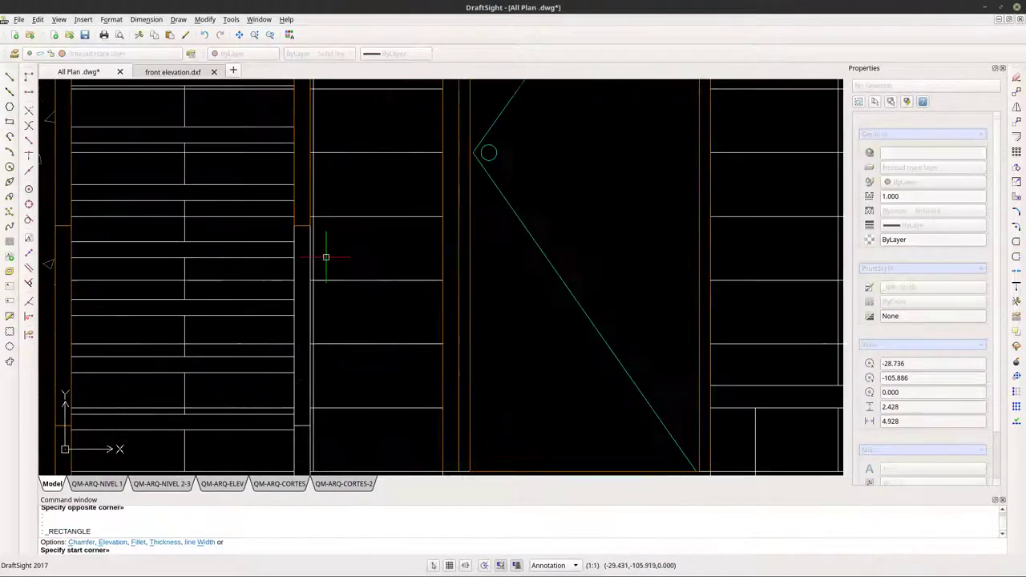
left_click(294, 226)
scroll(313, 361, "up", 4)
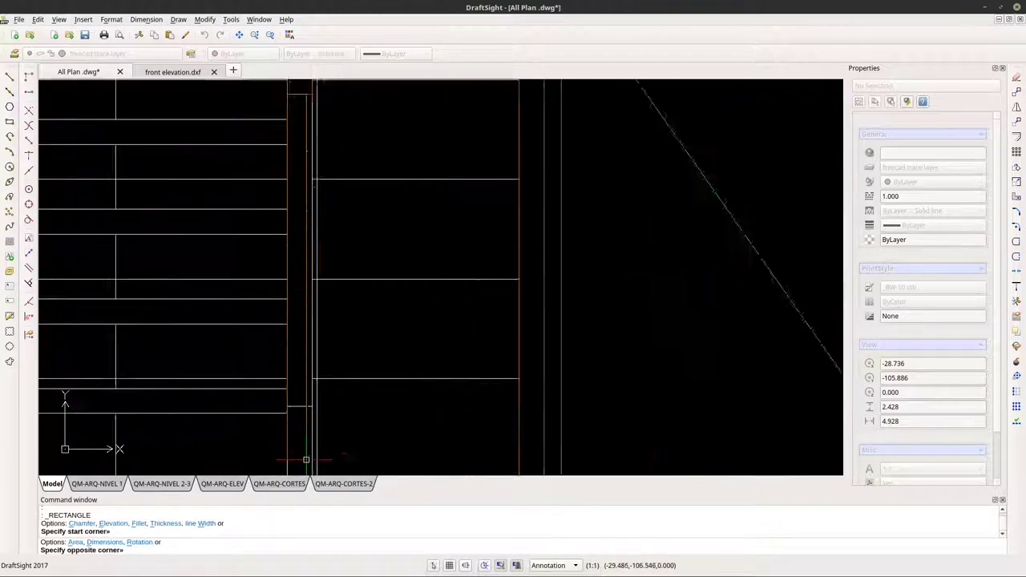
left_click(308, 366)
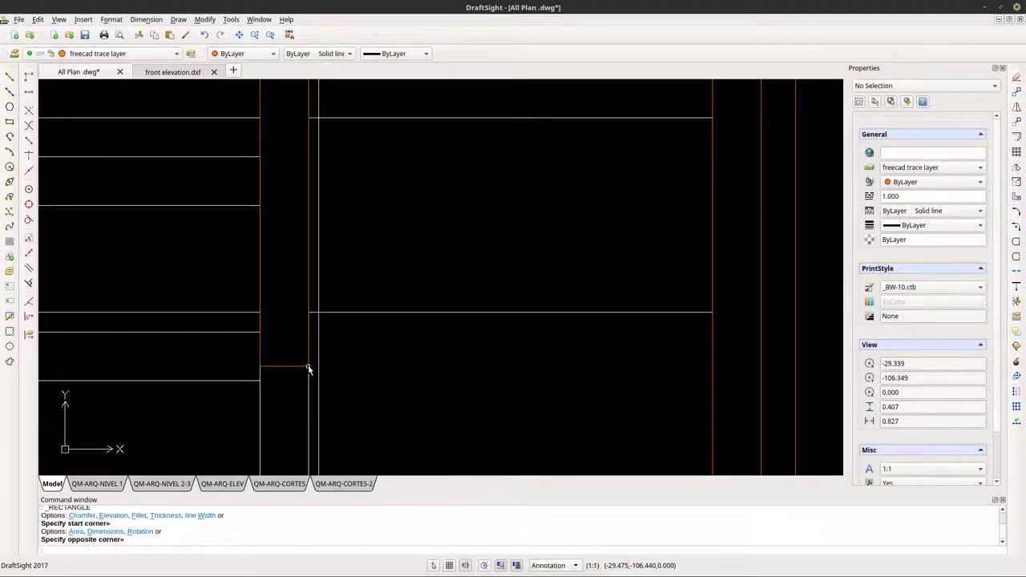
Outline the thin vertical door-edge strip with a narrow rectangle.
left_click(11, 123)
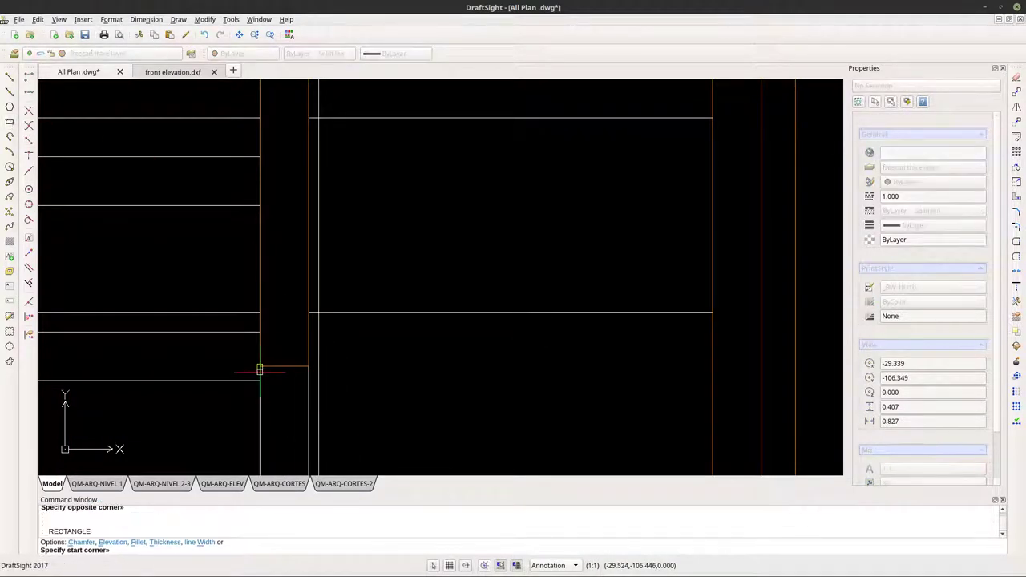
left_click(259, 367)
scroll(264, 361, "down", 3)
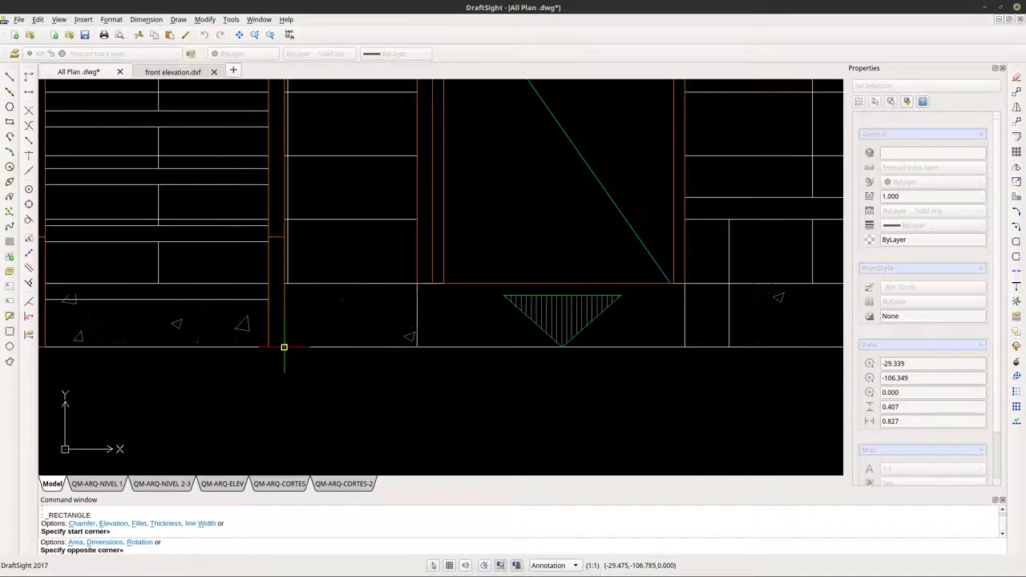
left_click(284, 347)
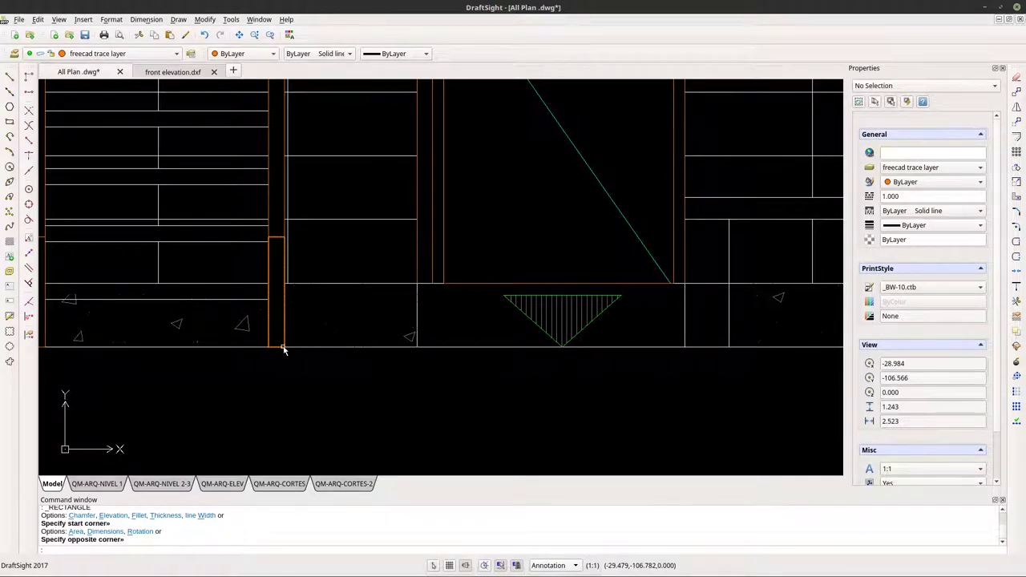
scroll(284, 347, "down", 4)
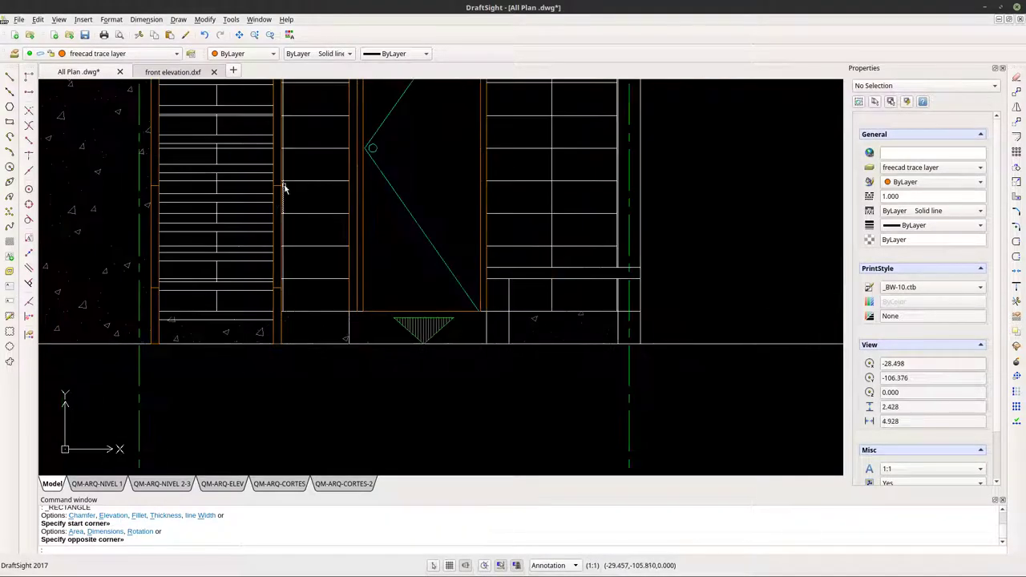
scroll(267, 245, "down", 1)
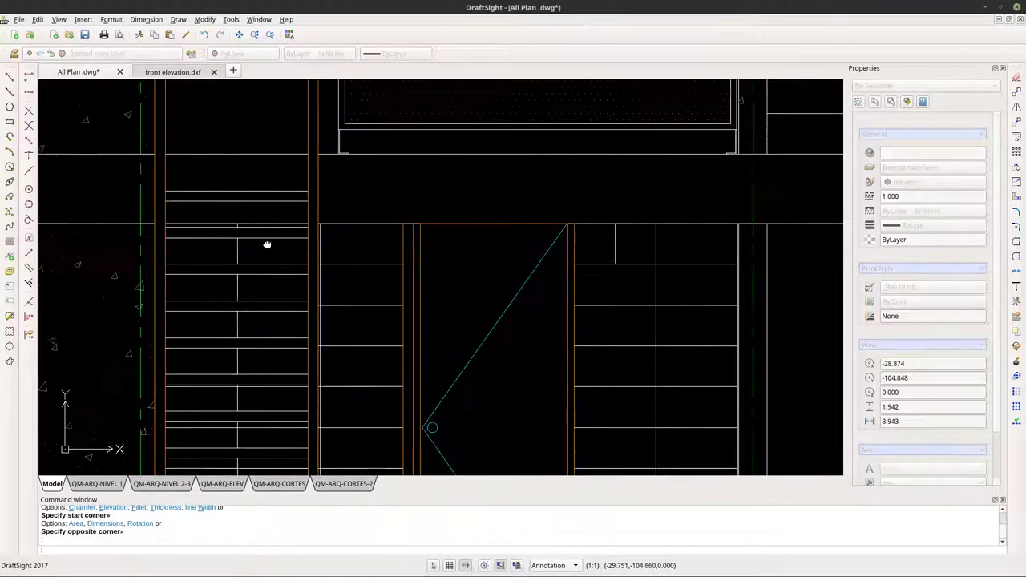
Start a rectangle at the railing's top-left corner, then cancel it.
middle_click_drag(285, 90, 237, 199)
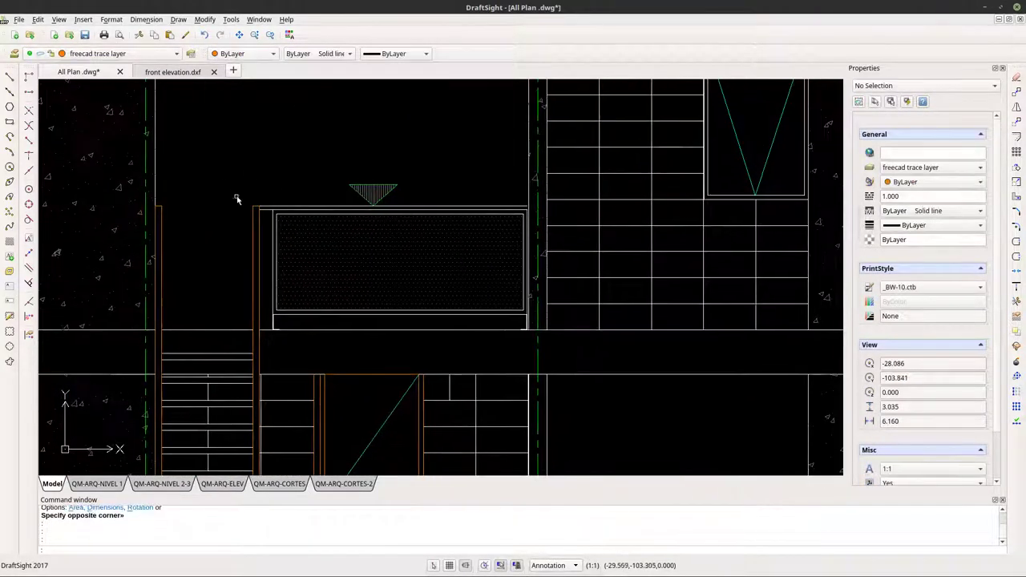
left_click(9, 121)
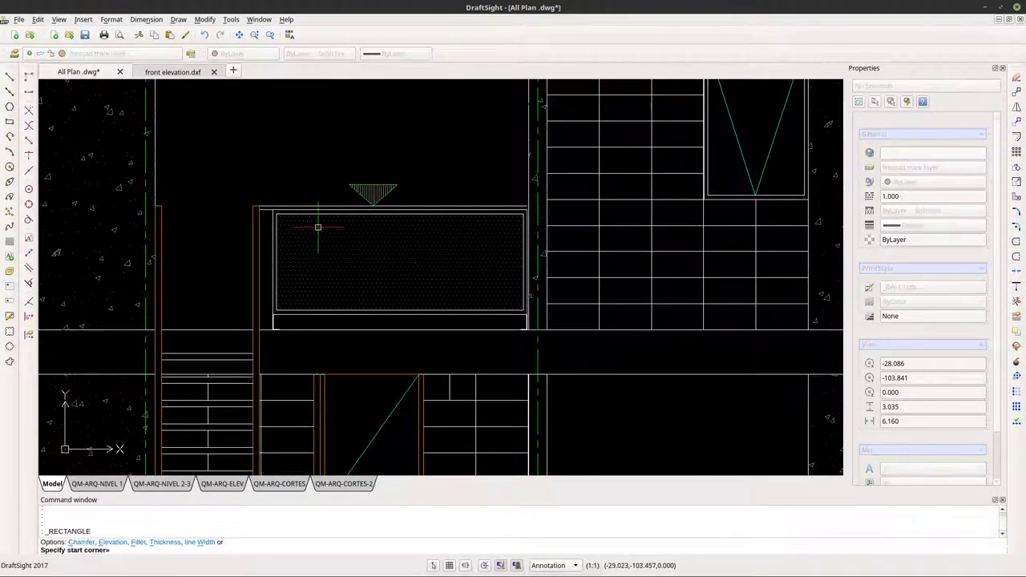
scroll(283, 215, "up", 4)
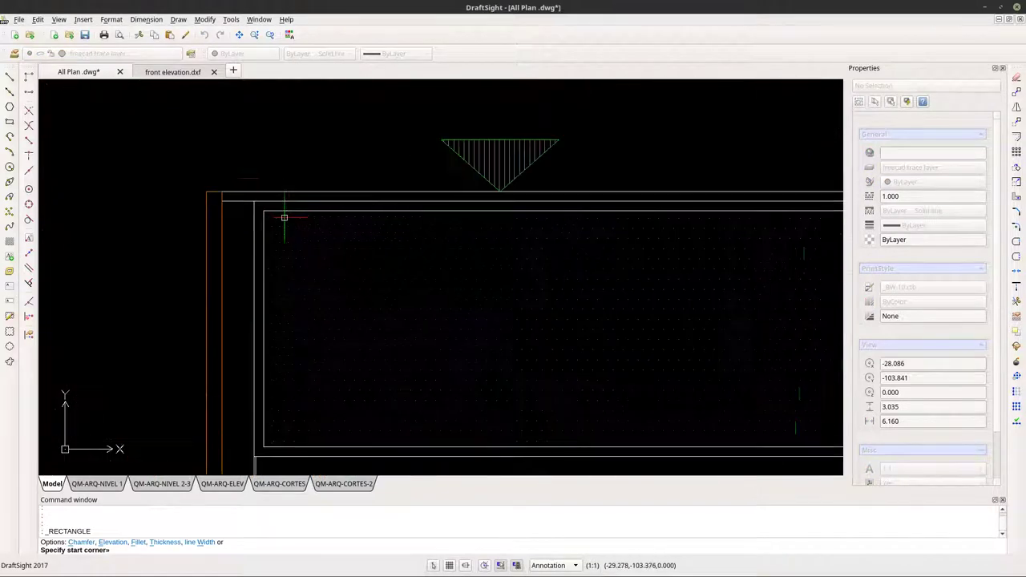
left_click(221, 191)
scroll(229, 195, "down", 3)
scroll(577, 208, "up", 5)
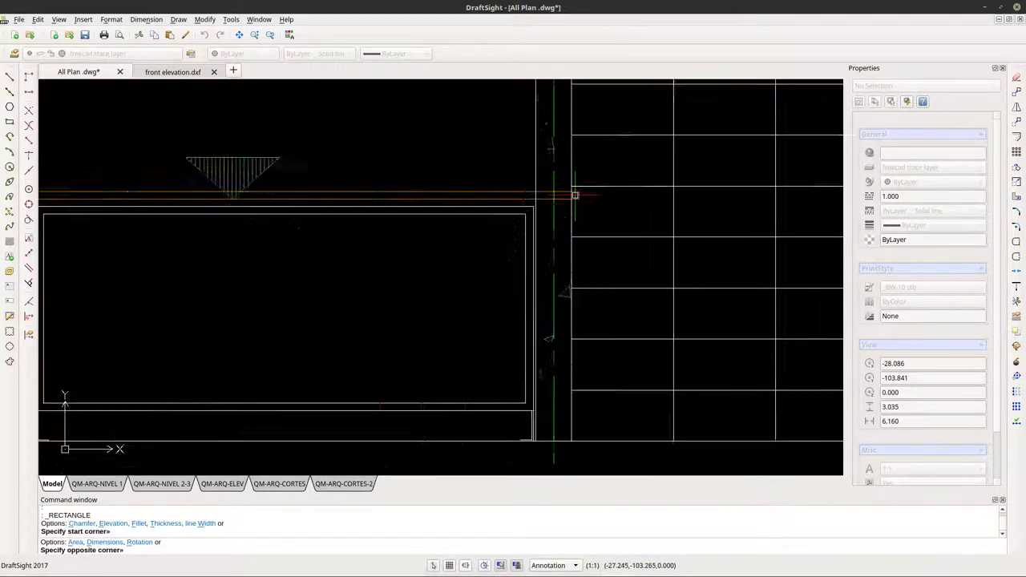
scroll(489, 223, "up", 2)
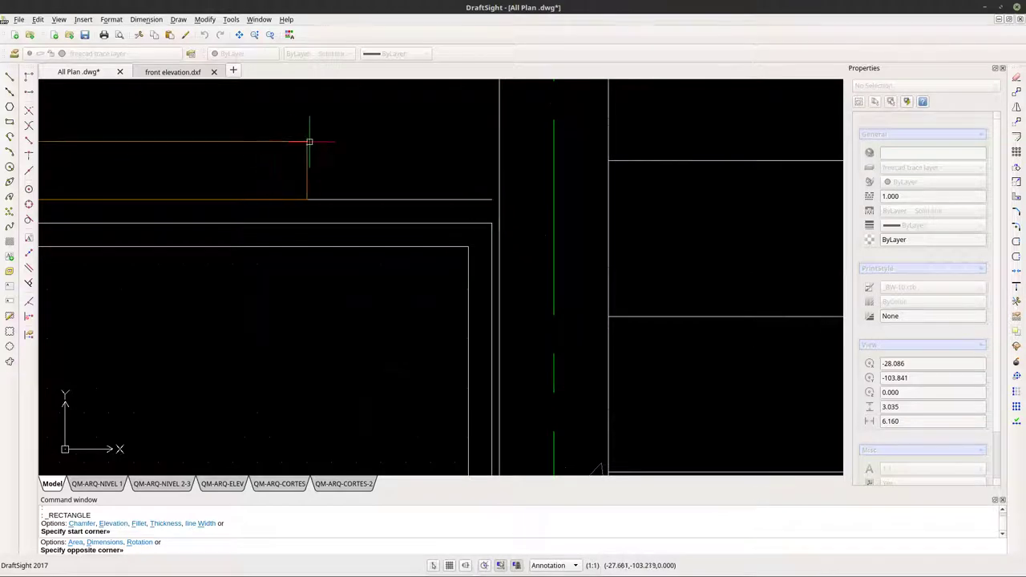
scroll(544, 194, "down", 5)
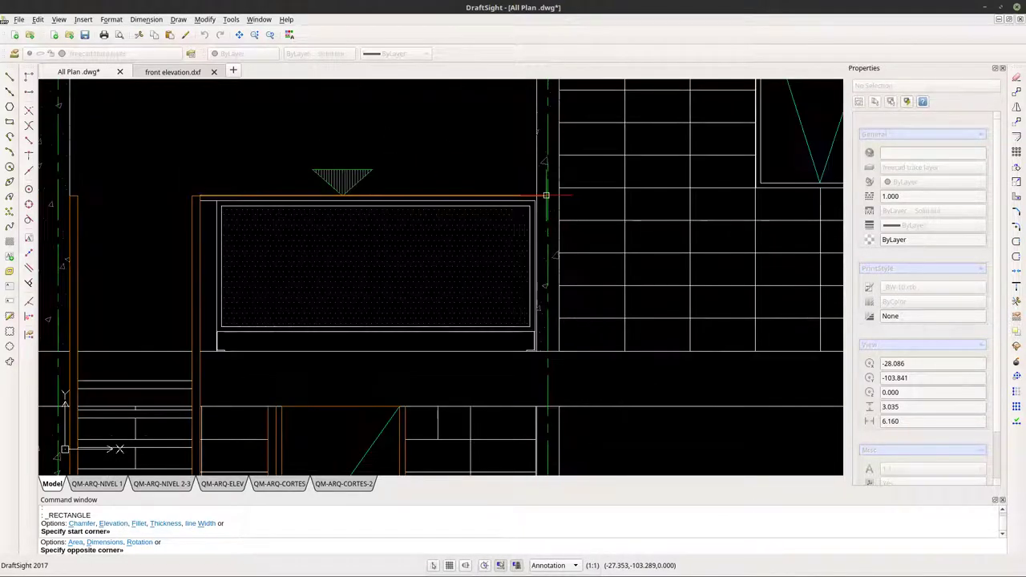
key("Escape")
scroll(537, 210, "up", 3)
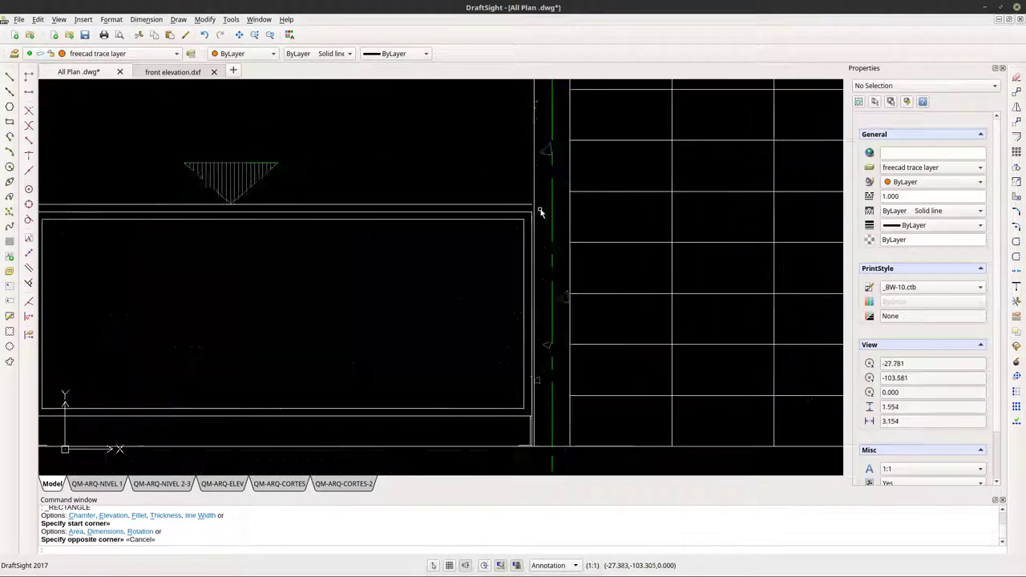
scroll(536, 214, "down", 2)
scroll(580, 275, "up", 1)
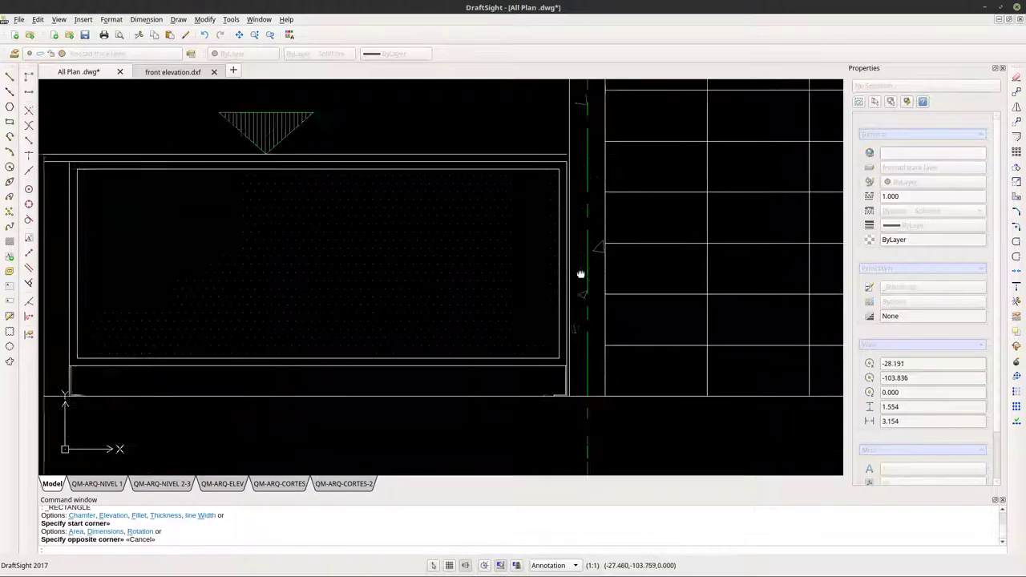
scroll(147, 366, "up", 3)
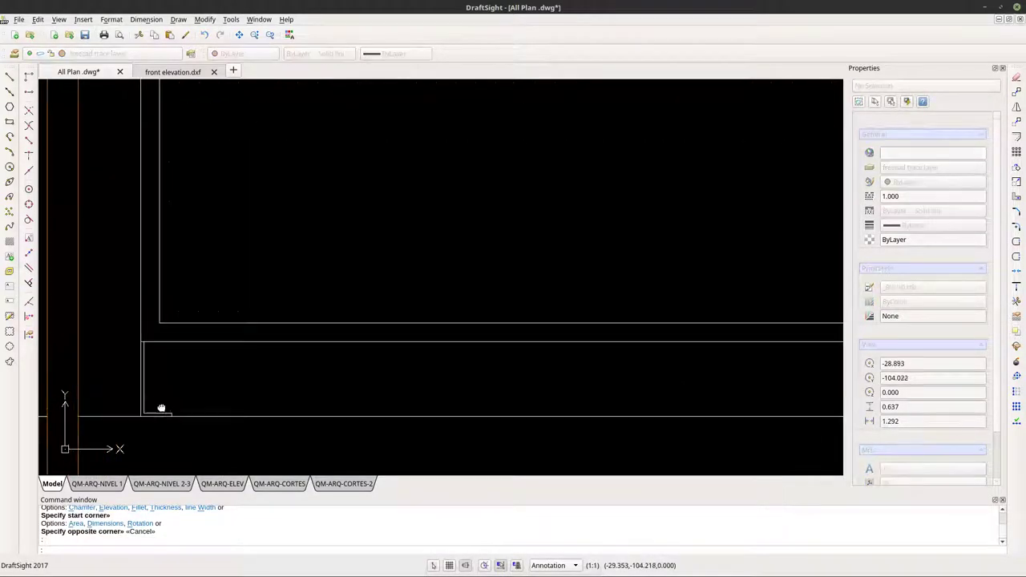
Trace the balcony railing's outer frame as a rectangle from its lower-left corner.
middle_click_drag(160, 409, 200, 410)
scroll(193, 361, "down", 3)
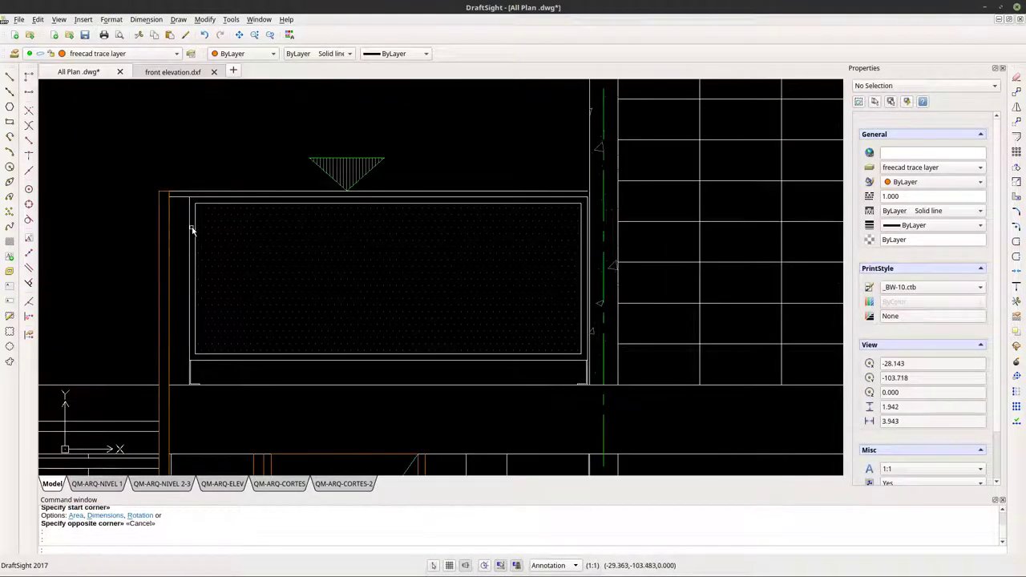
scroll(195, 383, "up", 5)
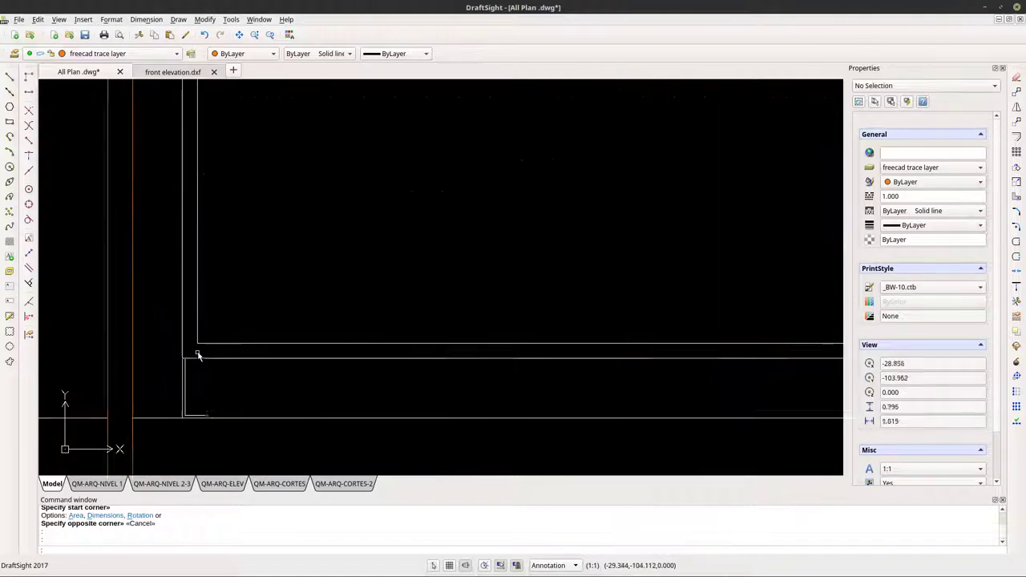
left_click(10, 121)
scroll(156, 358, "up", 4)
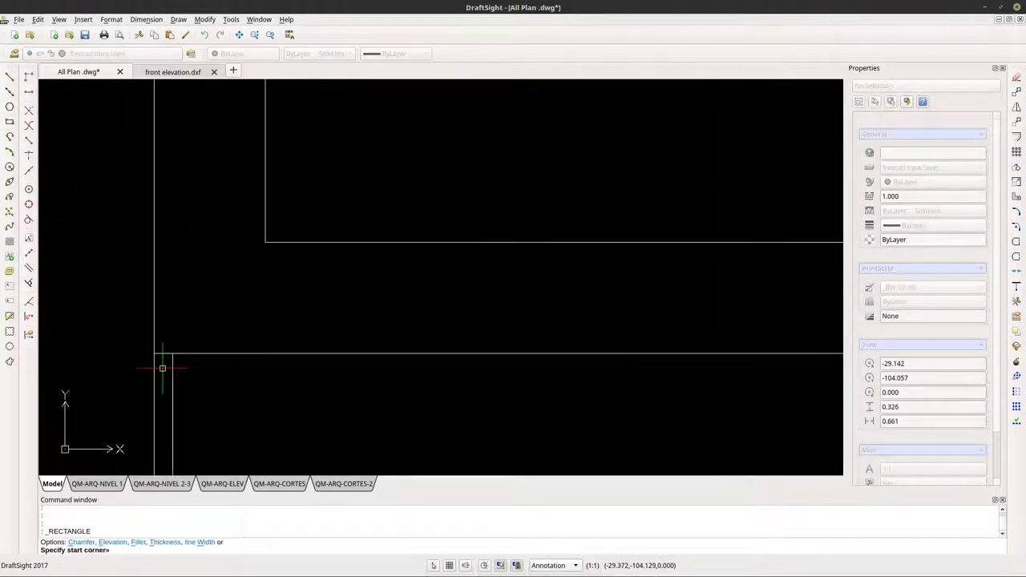
left_click(149, 345)
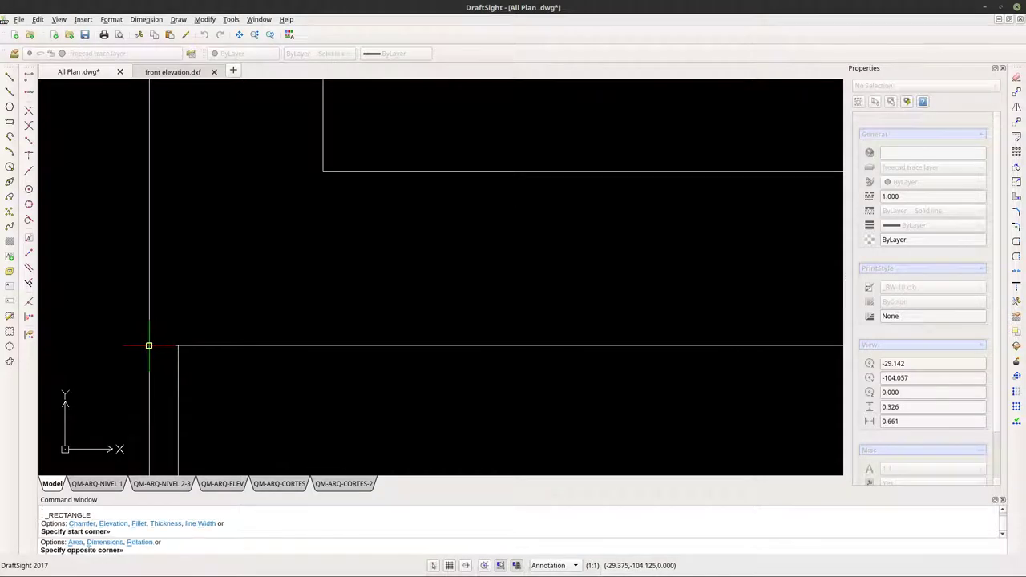
scroll(149, 346, "down", 5)
scroll(335, 255, "up", 5)
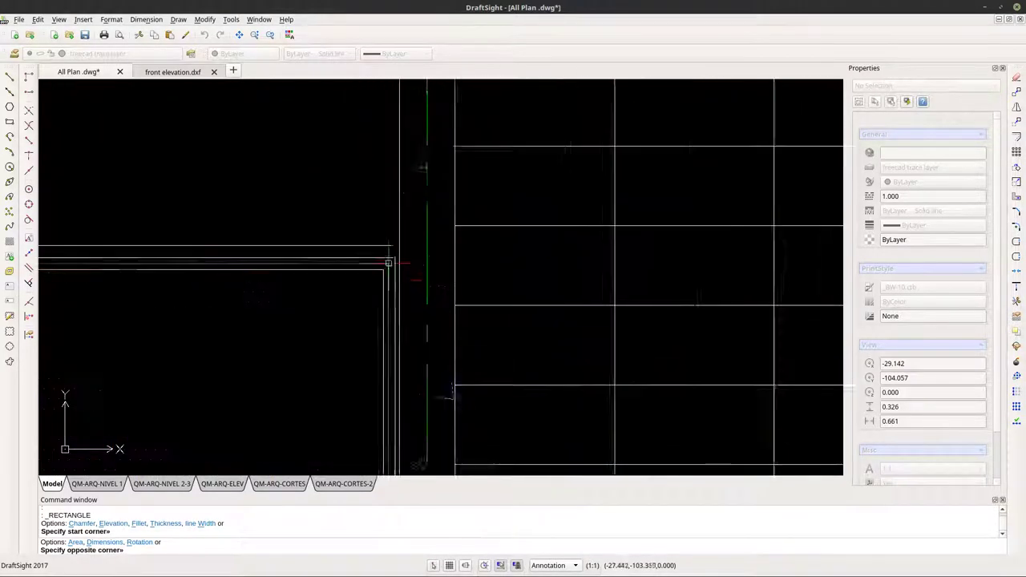
left_click(401, 265)
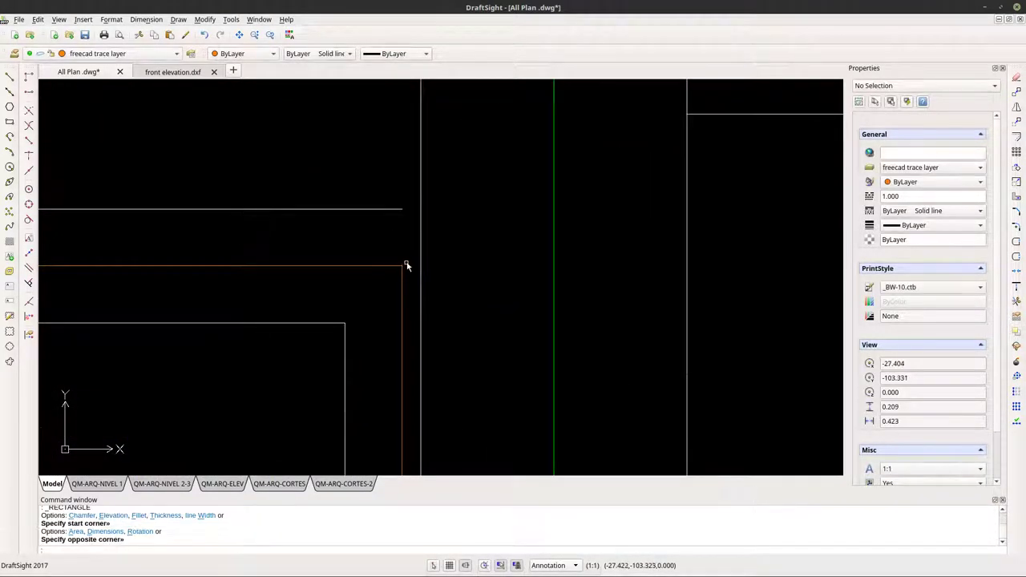
Trace a rectangle around the hatched infill panel.
left_click(9, 121)
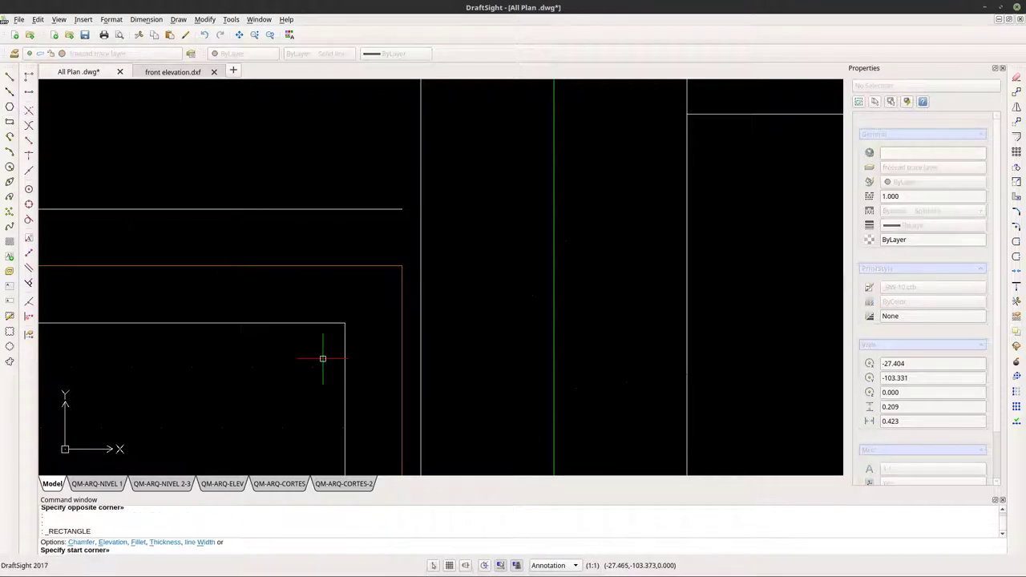
left_click(343, 323)
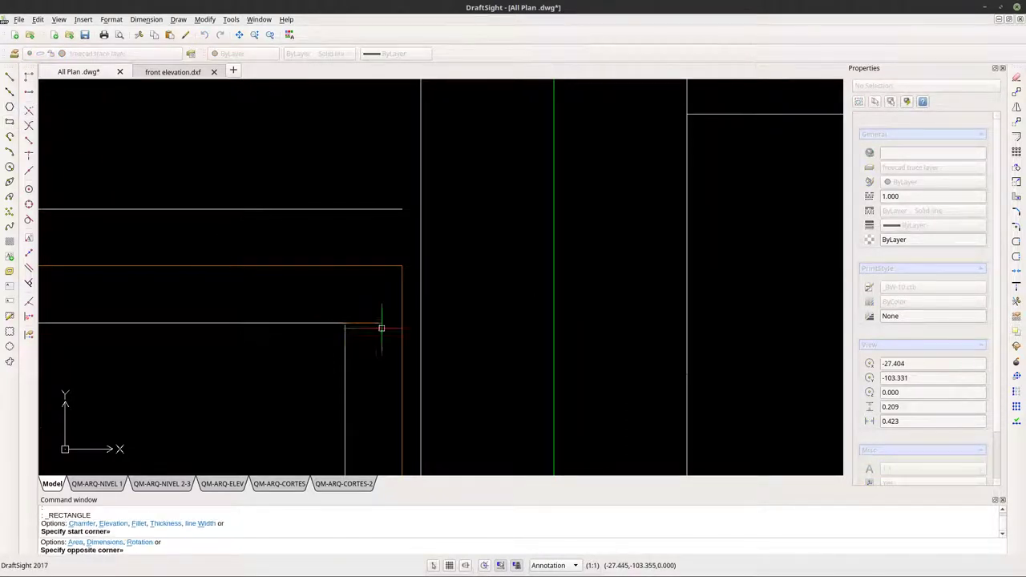
scroll(377, 327, "down", 5)
scroll(155, 371, "up", 2)
mouse_move(156, 371)
middle_mouse_down()
mouse_move(370, 257)
mouse_move(306, 345)
middle_mouse_up()
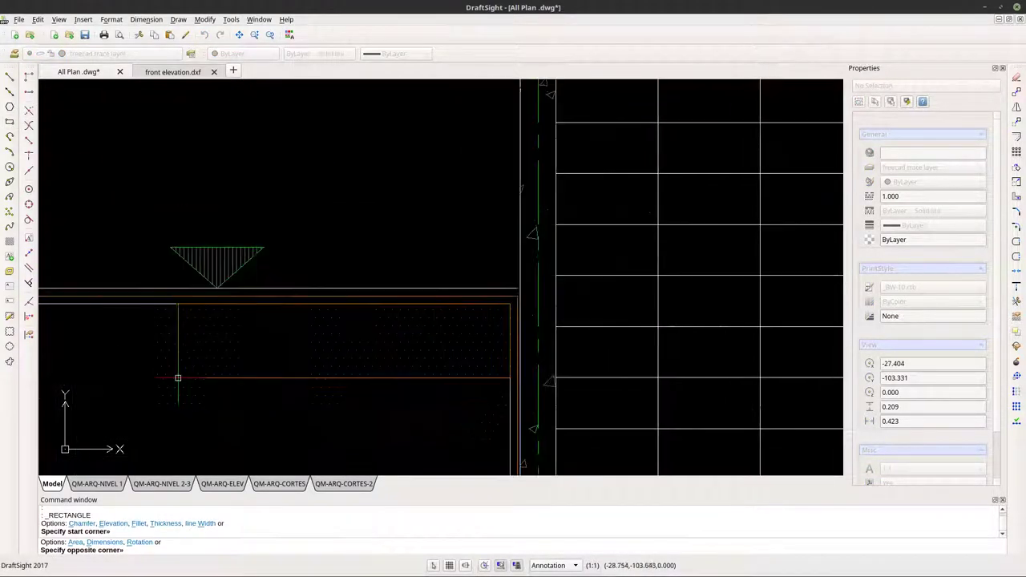
scroll(380, 270, "up", 2)
scroll(252, 384, "up", 2)
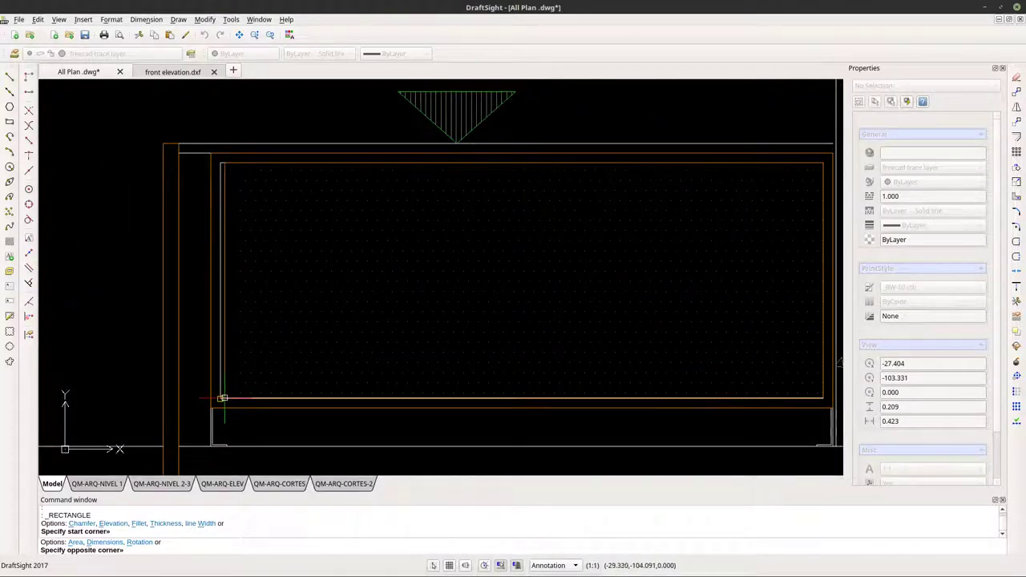
left_click(222, 400)
scroll(223, 342, "down", 5)
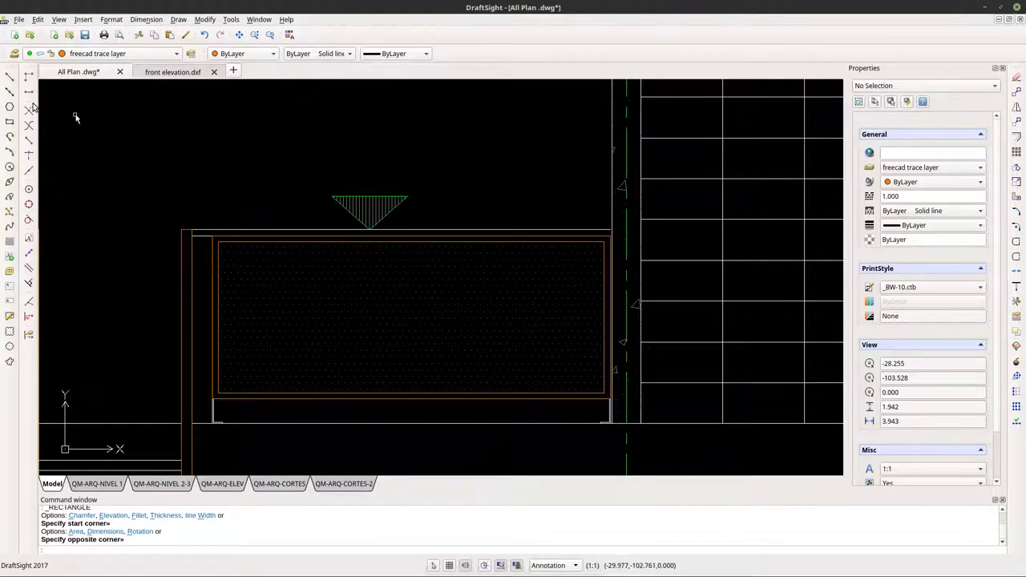
Begin one more rectangle command.
left_click(9, 121)
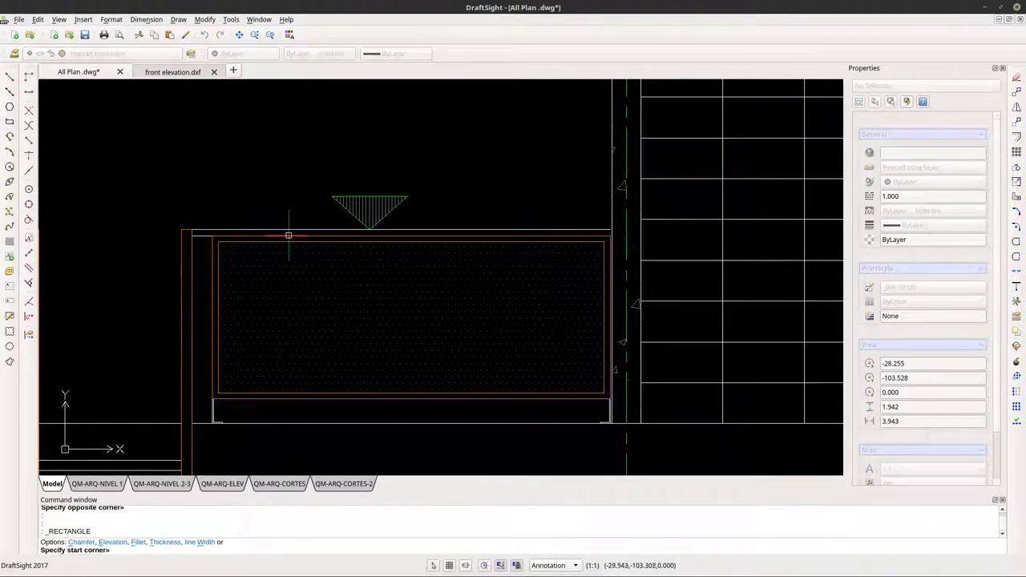
scroll(242, 232, "up", 1)
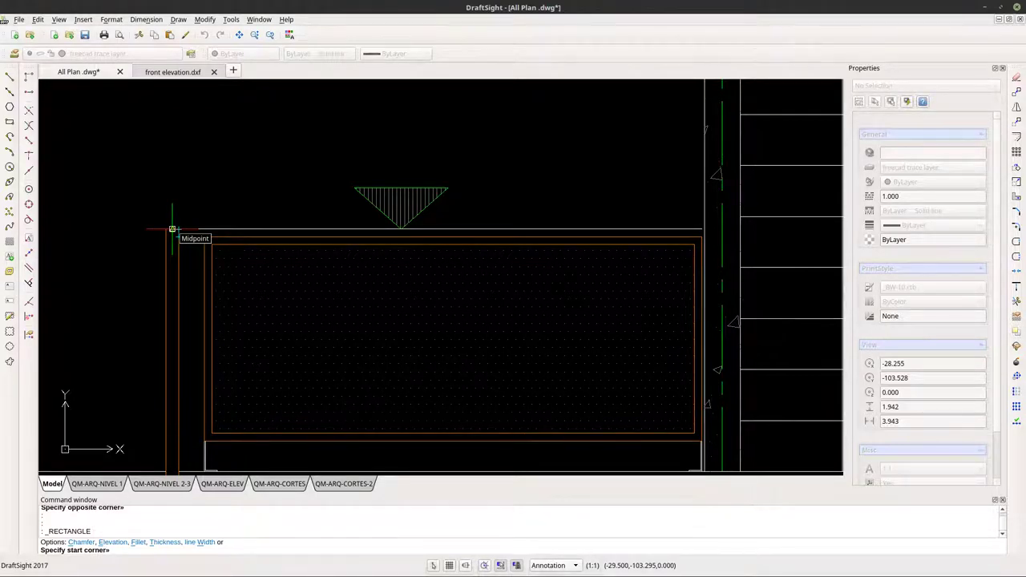
scroll(172, 229, "up", 5)
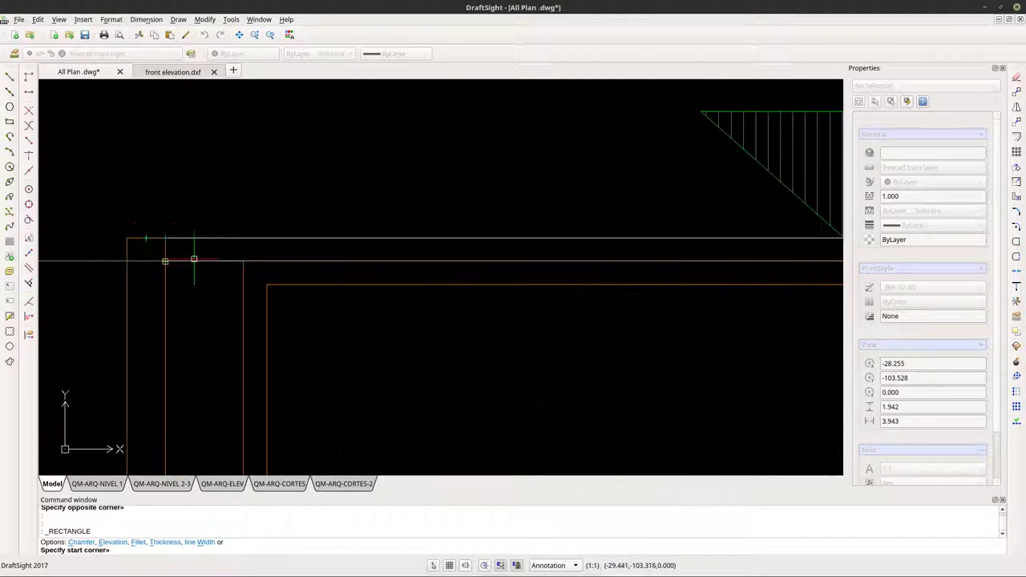
Cancel the leftover rectangle and an abandoned first line attempt.
key("Escape")
left_click(10, 78)
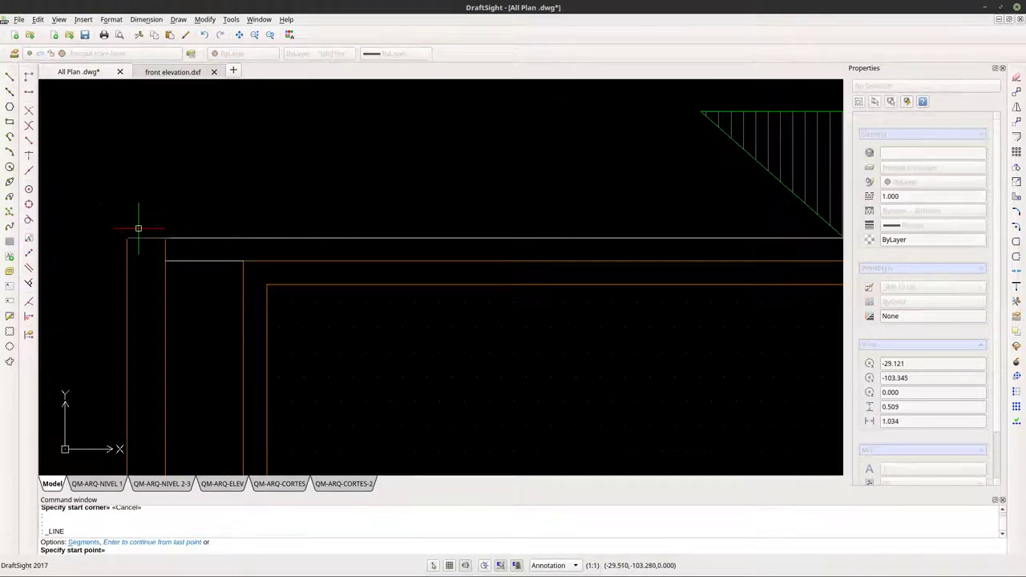
left_click(165, 238)
scroll(165, 238, "down", 5)
scroll(556, 243, "up", 2)
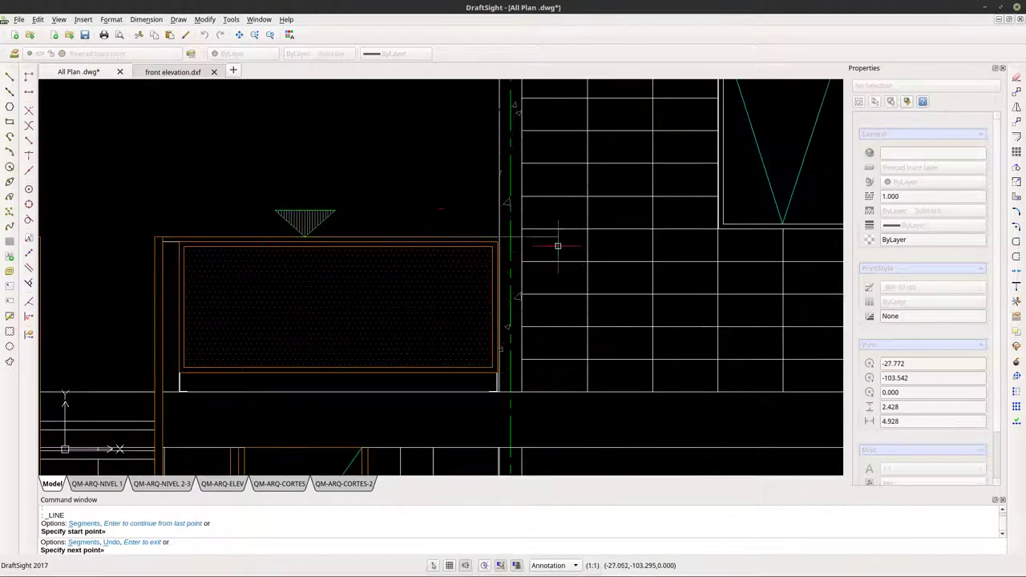
scroll(458, 217, "up", 1)
scroll(548, 266, "up", 2)
scroll(548, 266, "up", 4)
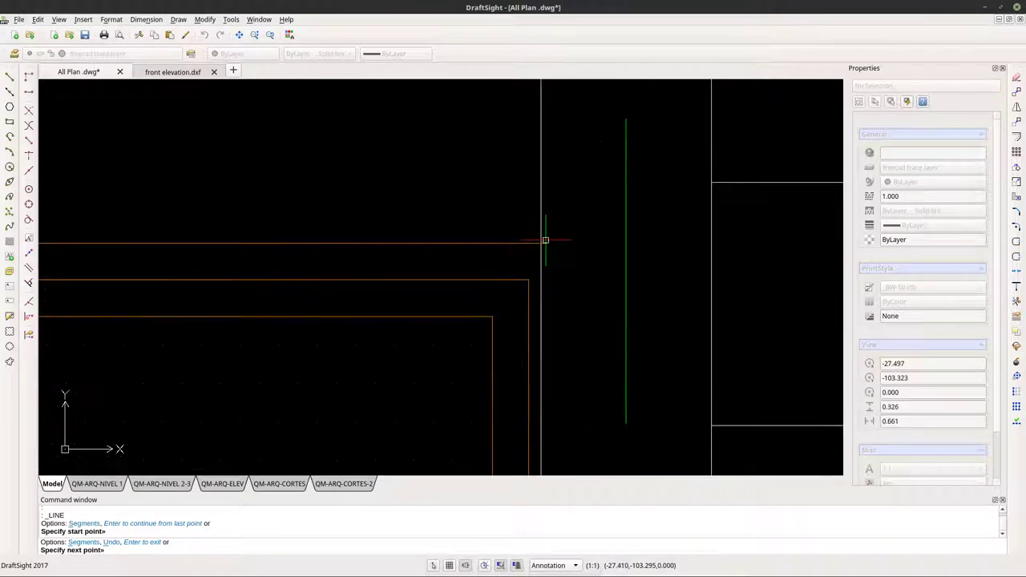
key("Escape")
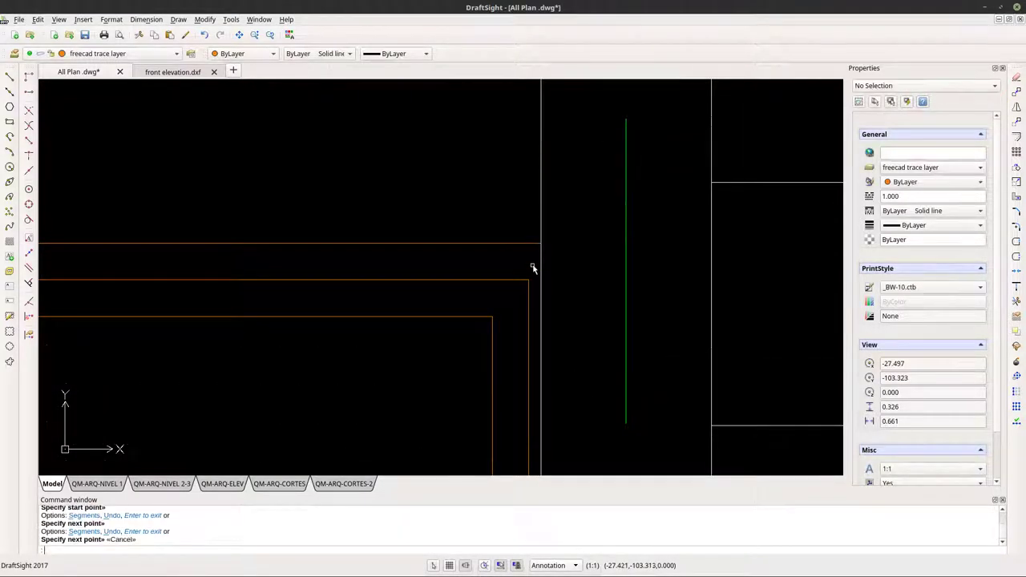
scroll(533, 267, "down", 2)
Draw a line along the railing's top edge from its top-left to top-right corner.
left_click(11, 77)
scroll(320, 248, "down", 5)
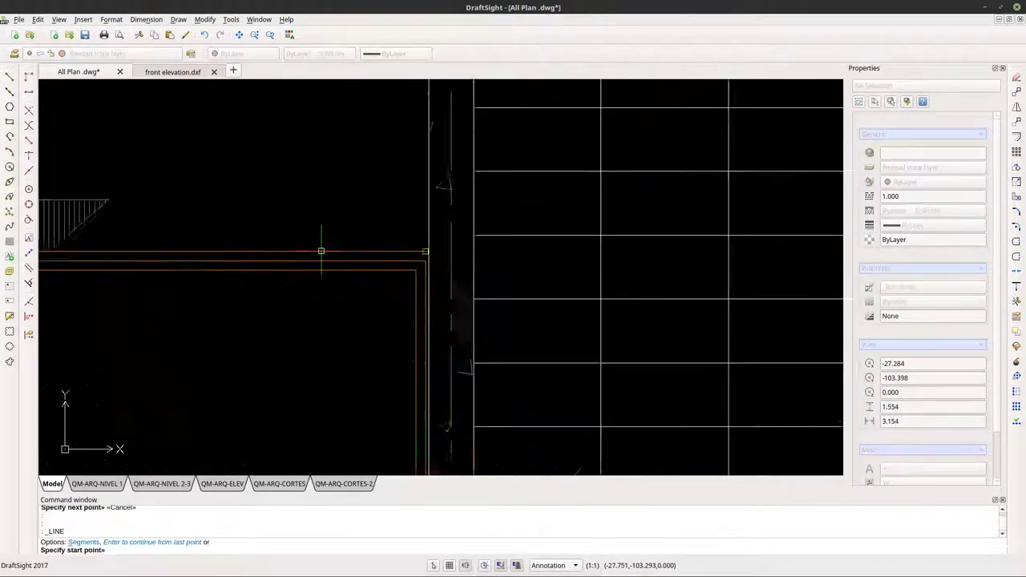
scroll(160, 265, "up", 2)
scroll(184, 273, "up", 3)
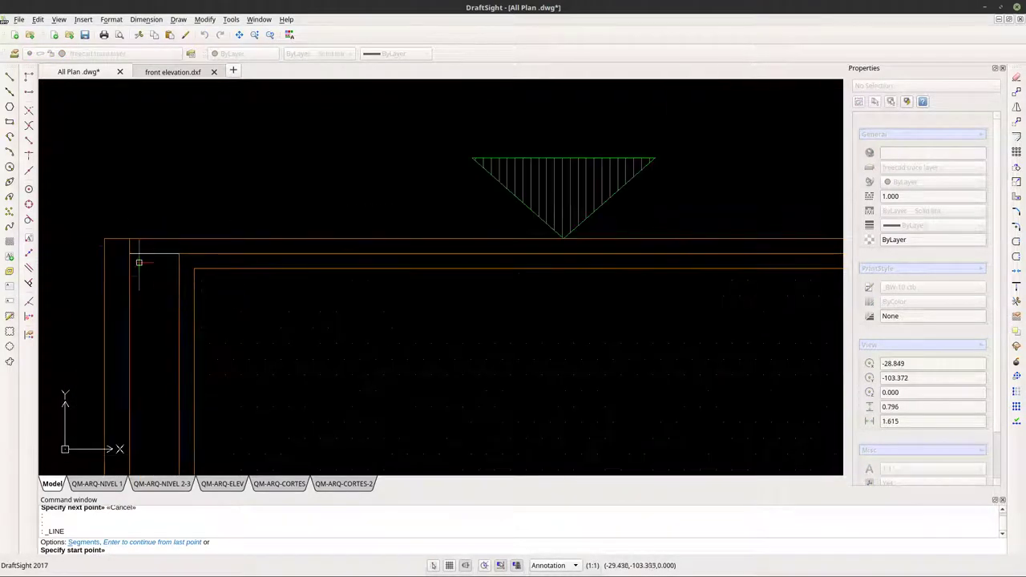
left_click(129, 253)
scroll(129, 254, "down", 5)
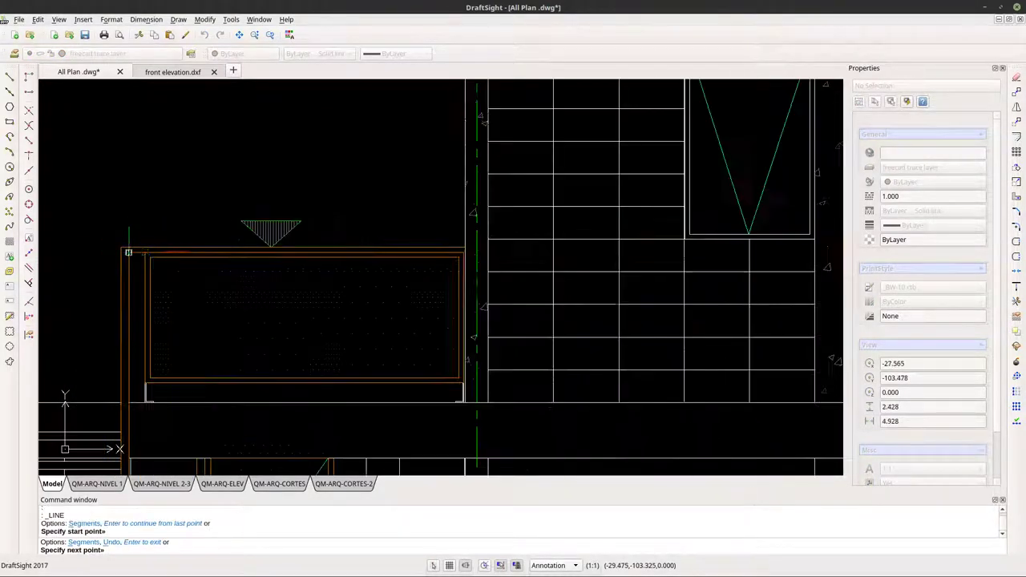
scroll(453, 283, "up", 9)
scroll(453, 282, "up", 1)
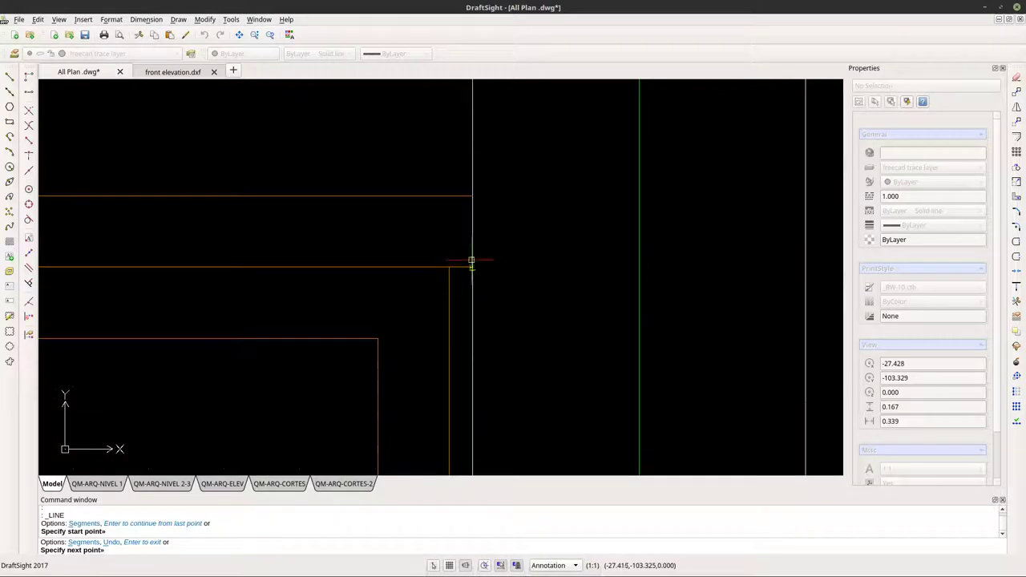
left_click(471, 259)
key("Escape")
key("Escape")
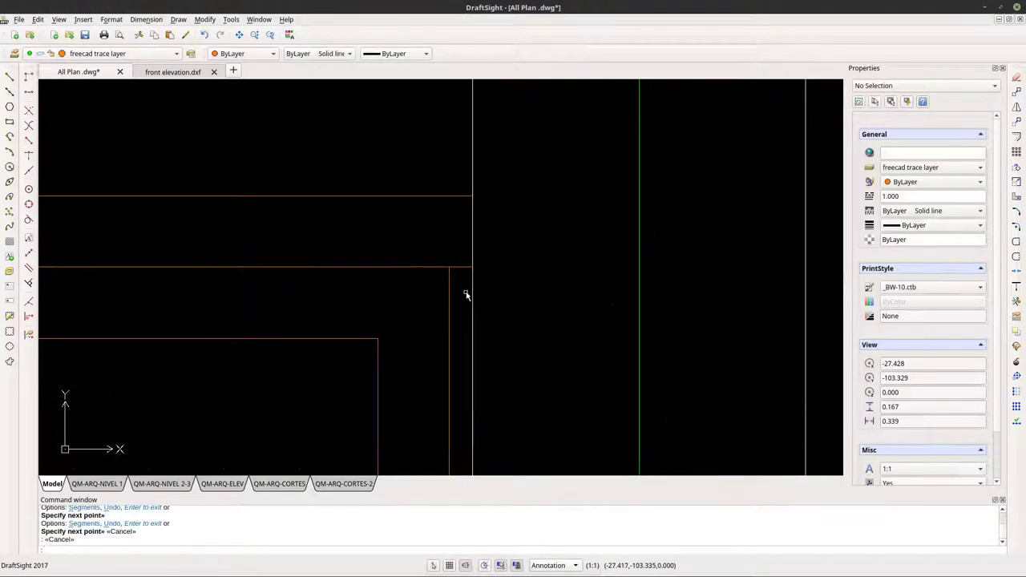
scroll(465, 295, "down", 10)
scroll(431, 328, "down", 3)
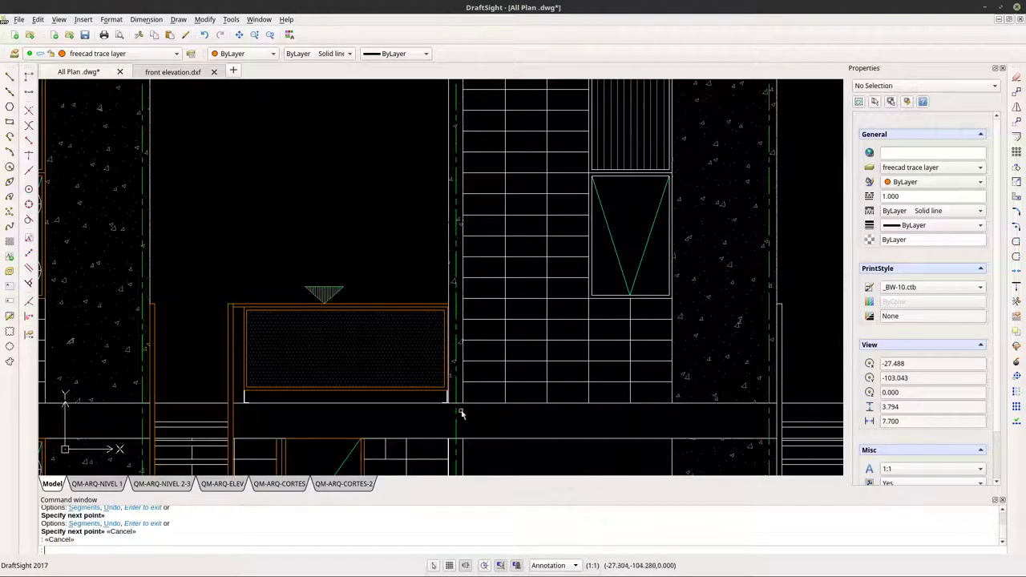
scroll(430, 387, "up", 10)
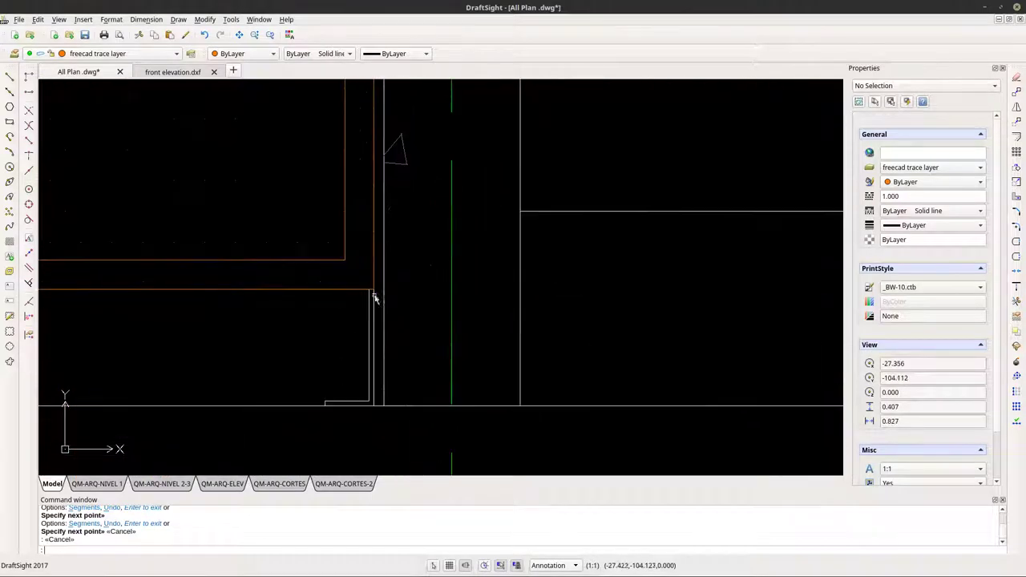
scroll(382, 412, "down", 6)
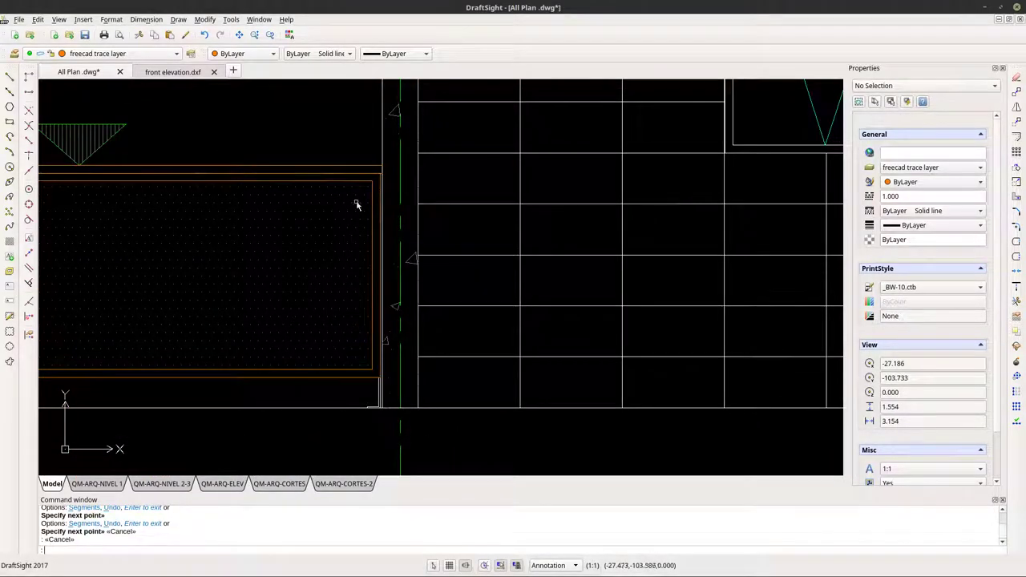
scroll(382, 384, "up", 1)
scroll(383, 384, "down", 3)
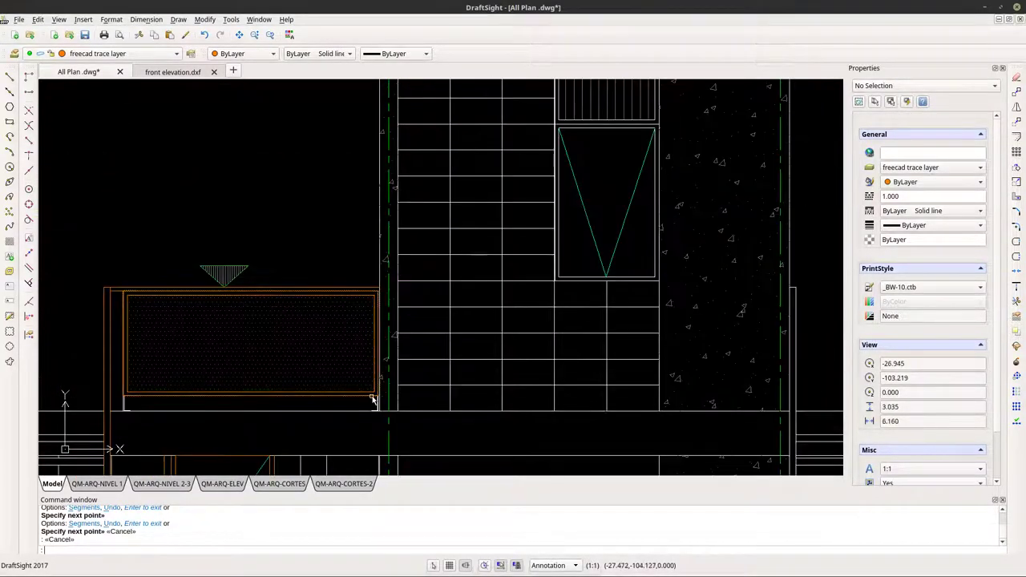
scroll(373, 387, "down", 2)
scroll(374, 387, "down", 3)
scroll(378, 409, "up", 12)
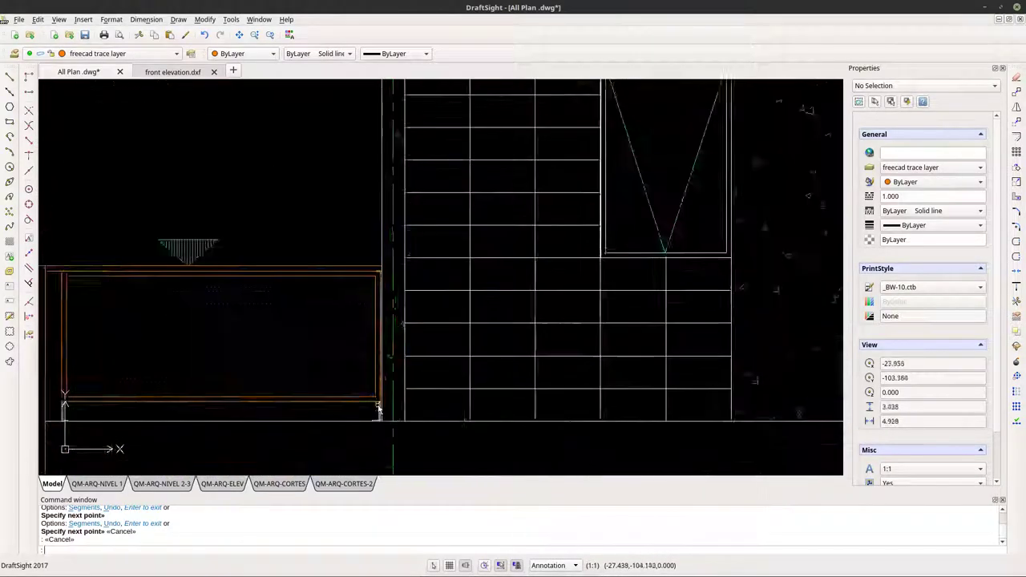
scroll(381, 420, "up", 3)
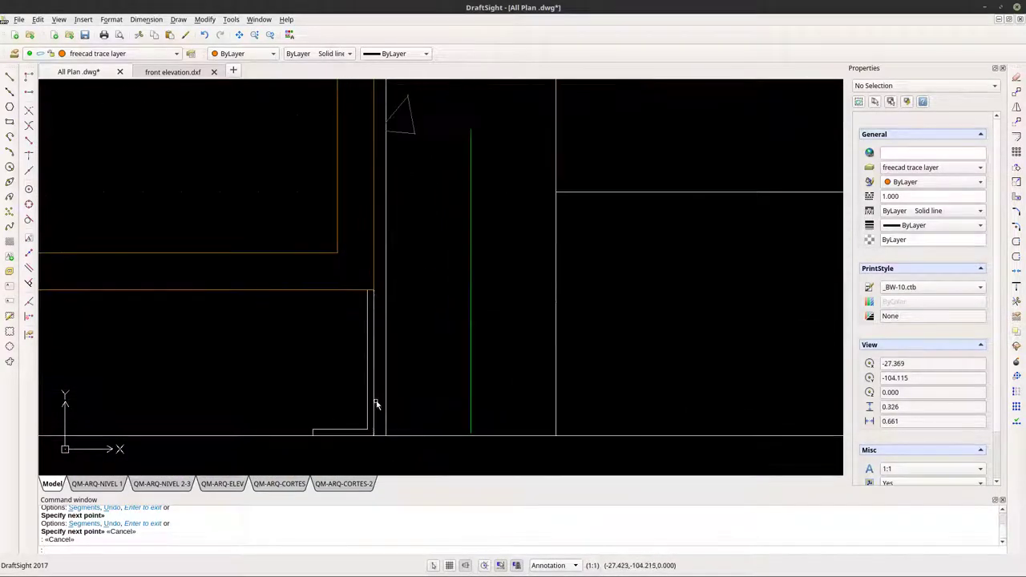
Trace a polyline from the railing's lower-right corner down the base line and up the ledge edge.
left_click(10, 136)
scroll(370, 311, "up", 3)
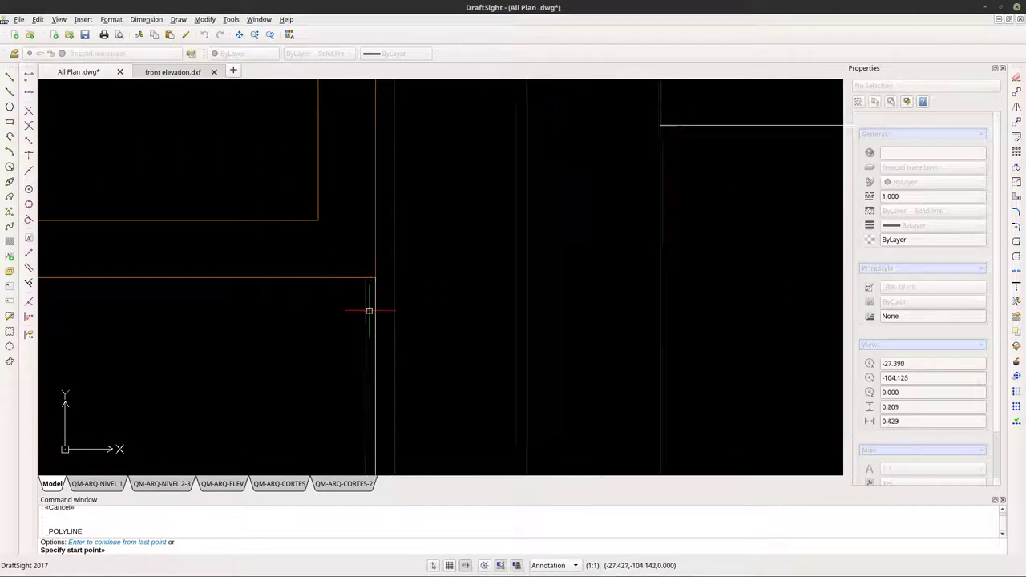
left_click(376, 270)
scroll(376, 334, "down", 2)
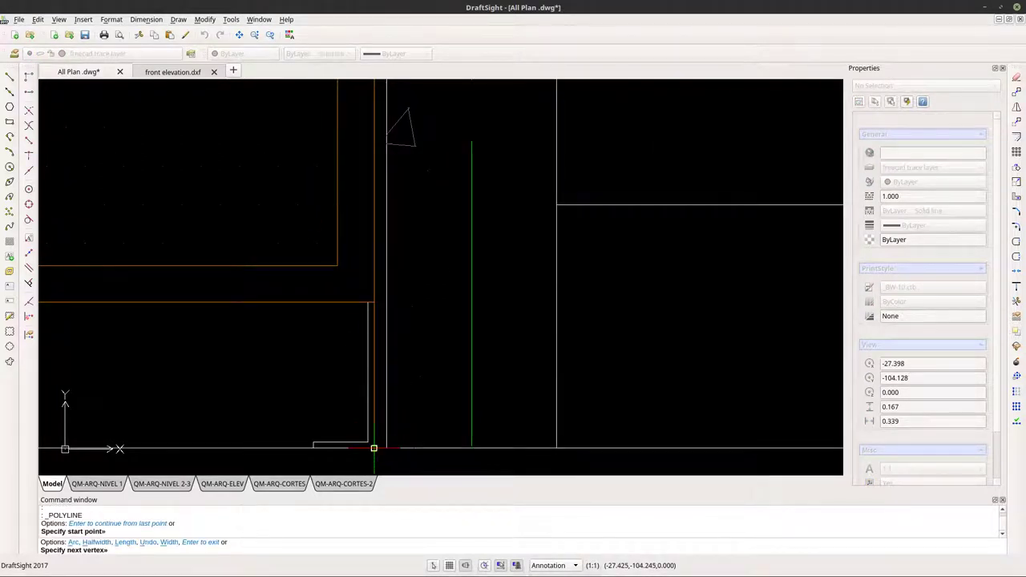
left_click(373, 448)
scroll(313, 441, "up", 4)
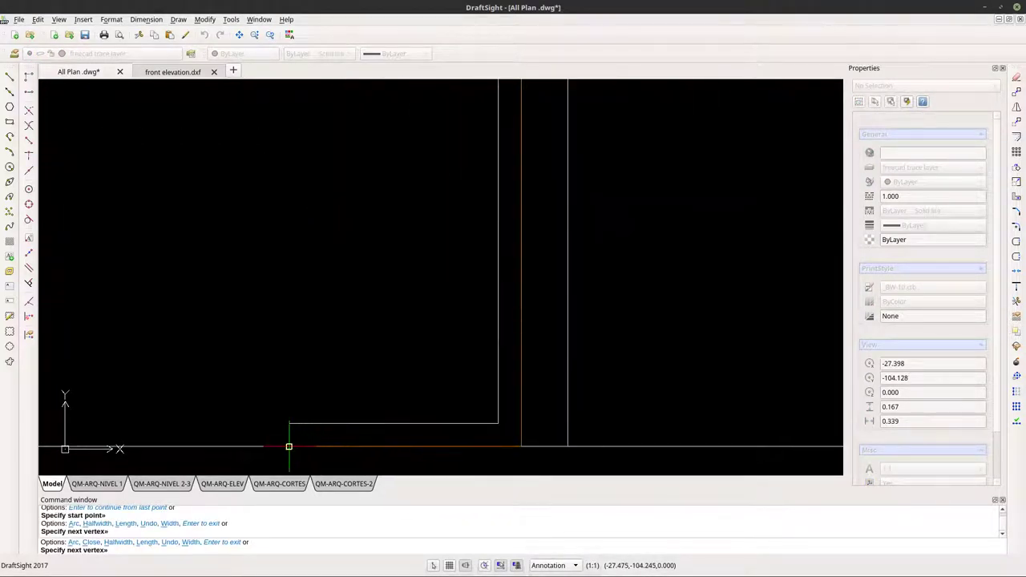
left_click(288, 446)
left_click(289, 423)
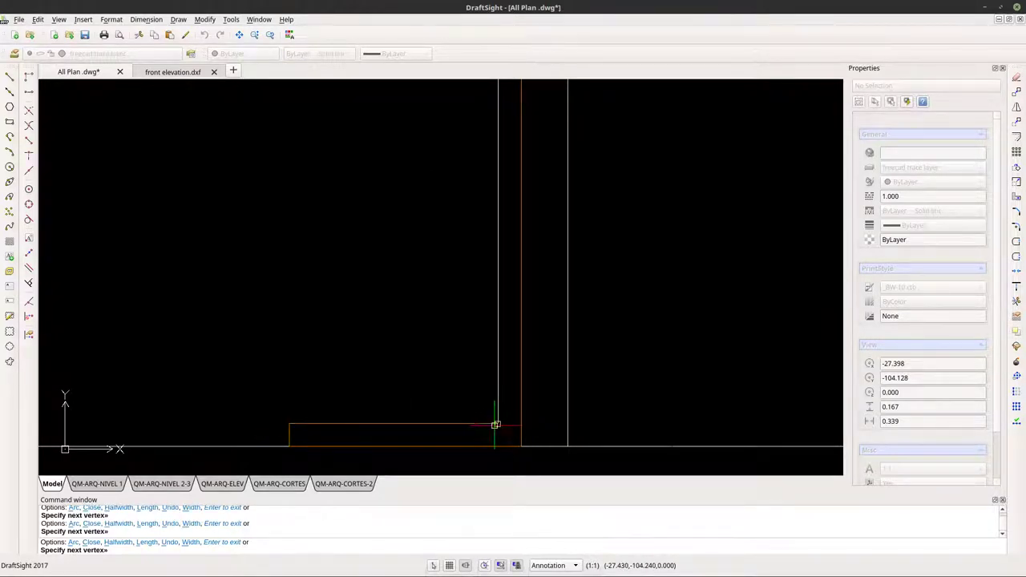
scroll(489, 449, "up", 4)
scroll(495, 287, "up", 5)
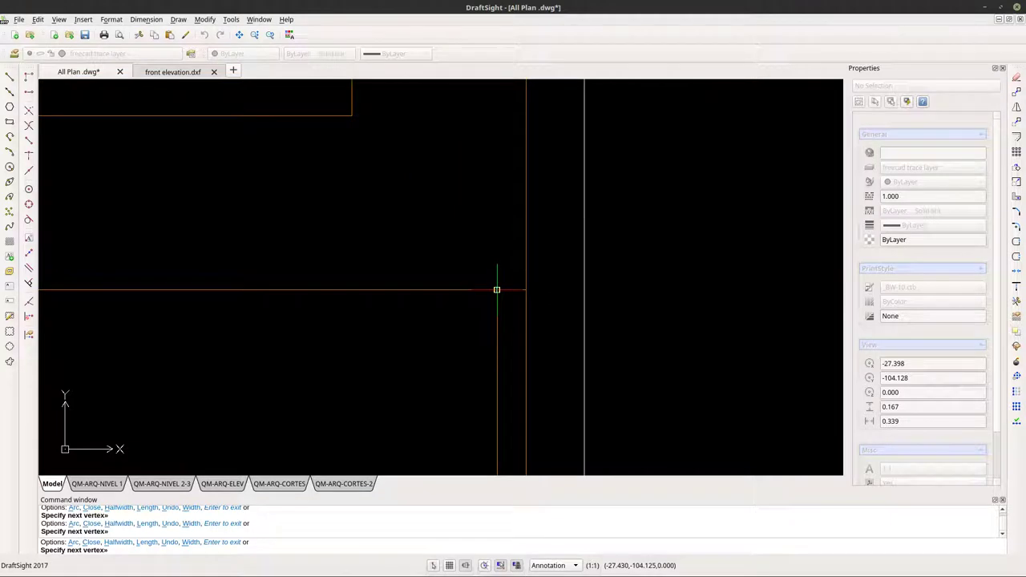
scroll(537, 322, "down", 5)
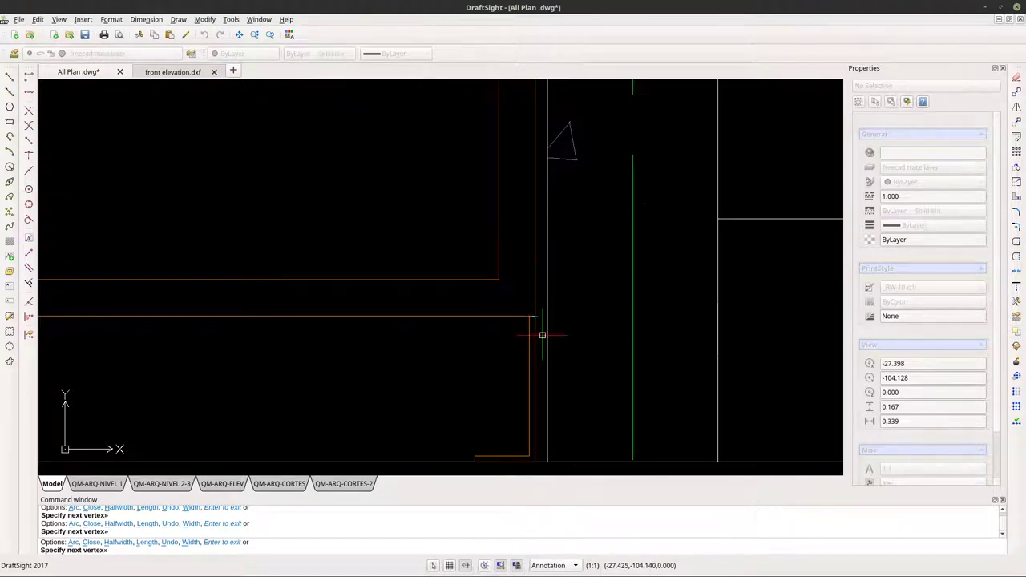
right_click(580, 309)
left_click(594, 317)
Start a second polyline below the left post, placing vertices along the base and ledge step.
scroll(211, 316, "down", 5)
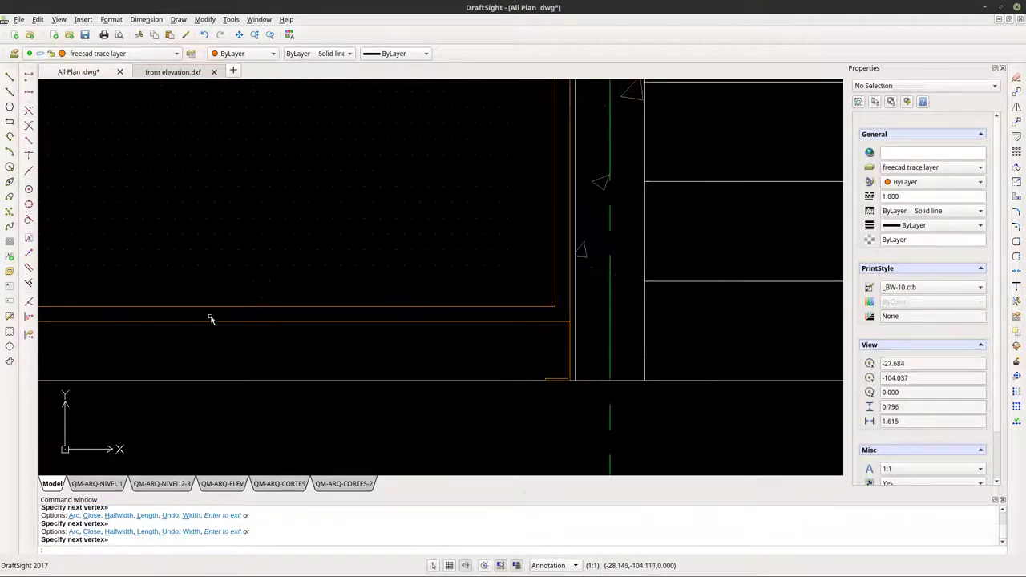
scroll(240, 343, "up", 3)
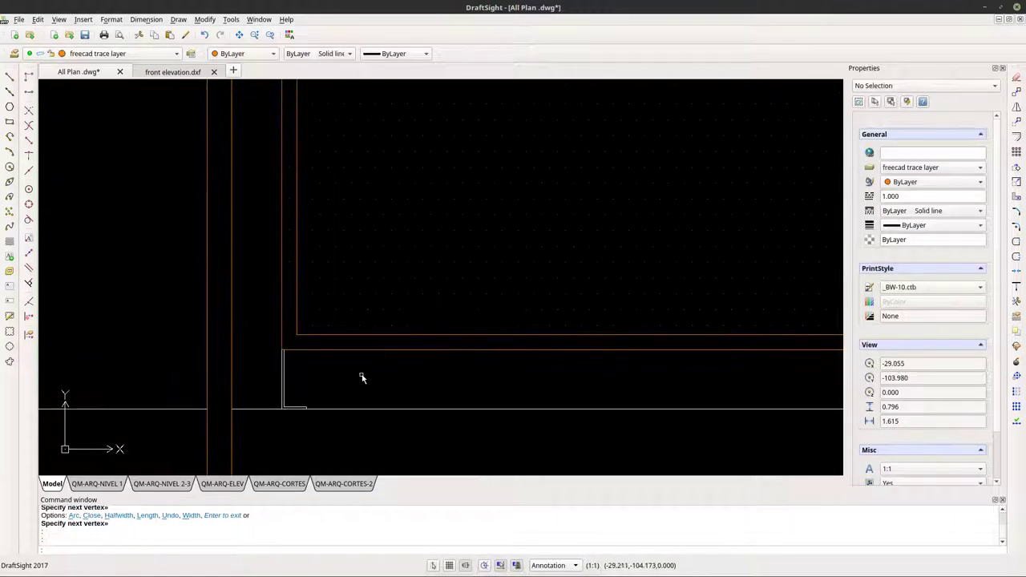
scroll(283, 408, "up", 3)
middle_click_drag(277, 405, 270, 342)
scroll(265, 330, "up", 1)
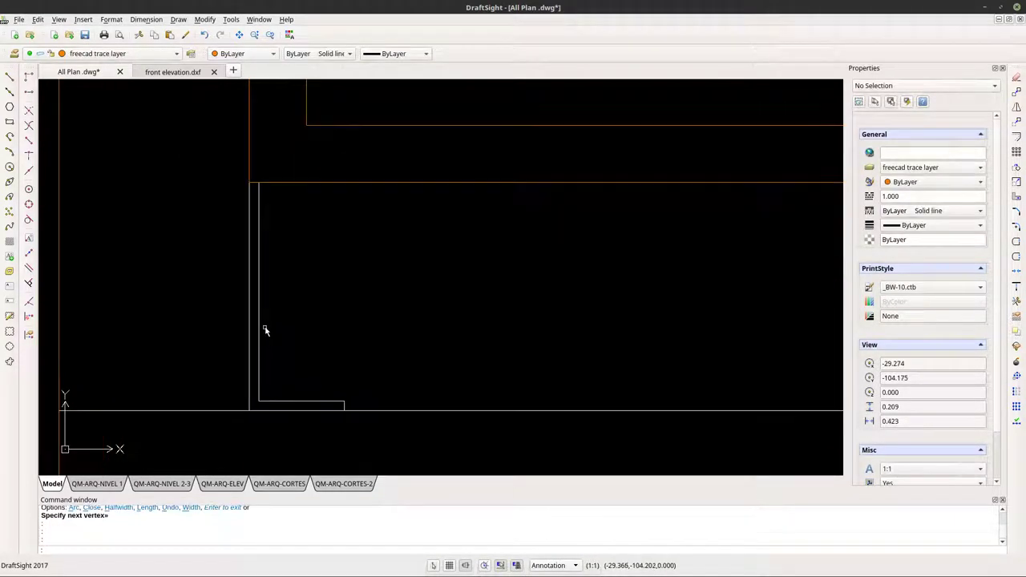
left_click(9, 134)
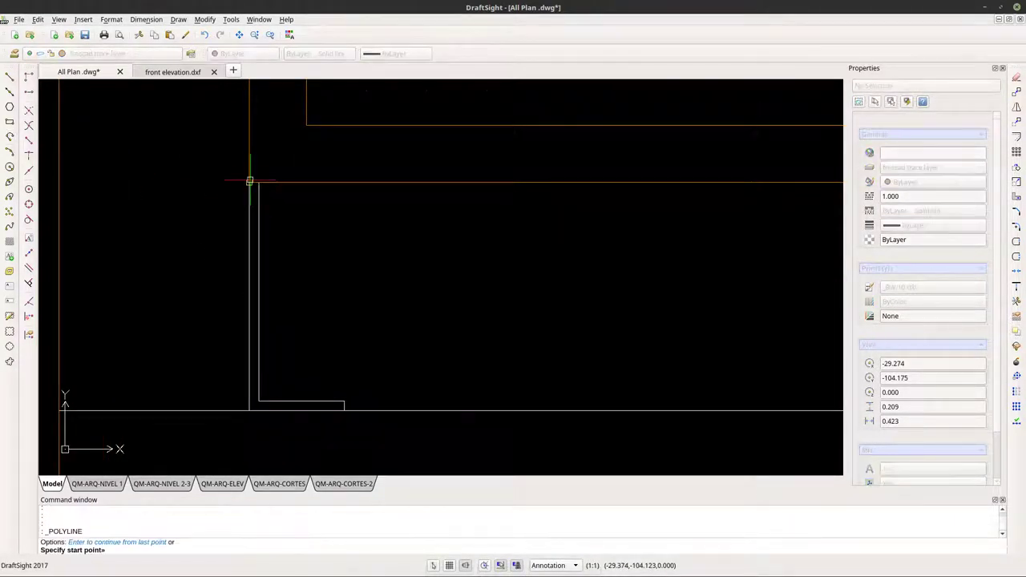
left_click(248, 183)
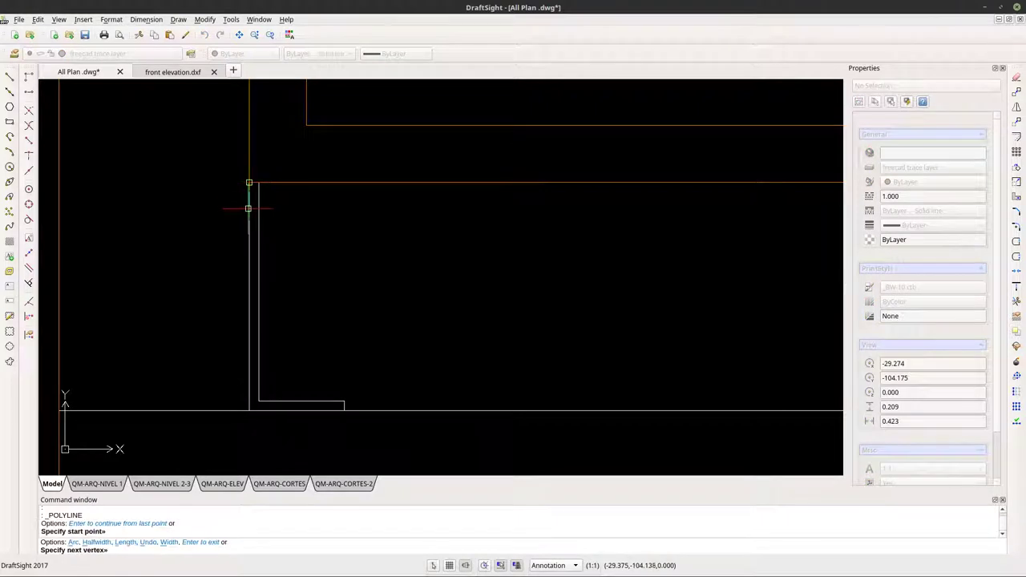
left_click(248, 410)
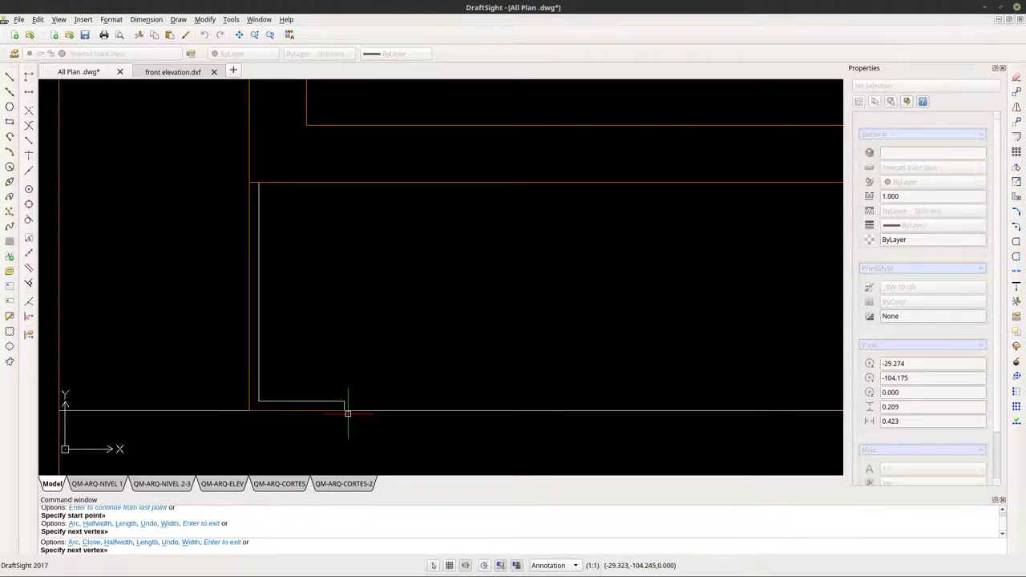
left_click(344, 401)
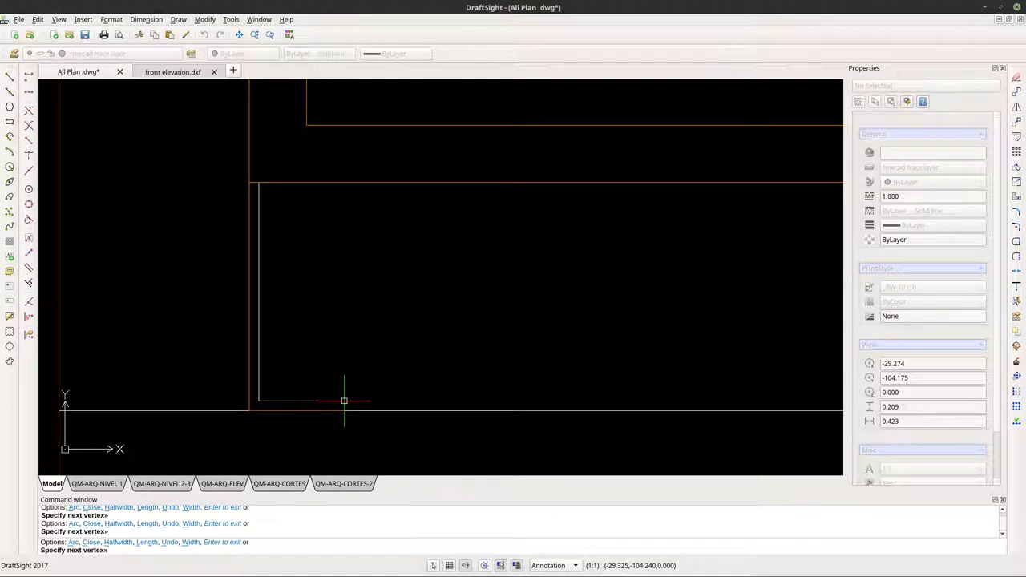
left_click(261, 376)
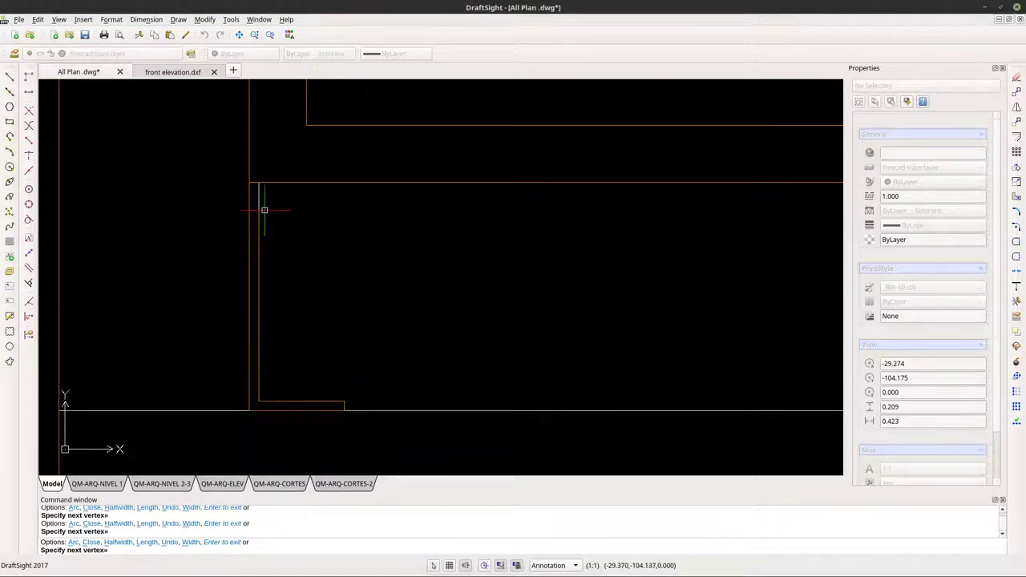
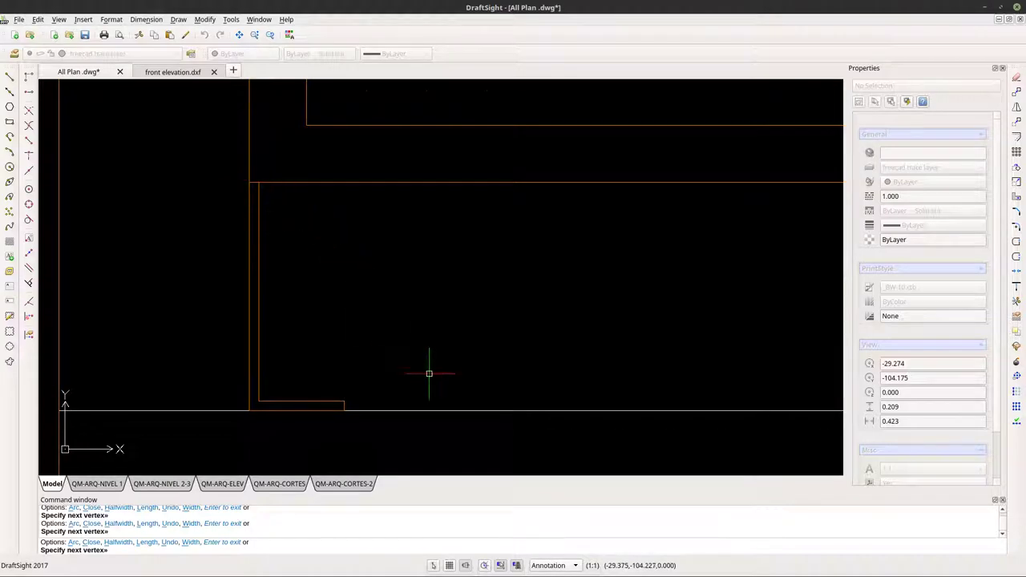
Cancel the unfinished polyline and trace the first two slats as rectangles snapped to their ends.
key("Escape")
scroll(398, 321, "down", 6)
scroll(390, 318, "down", 6)
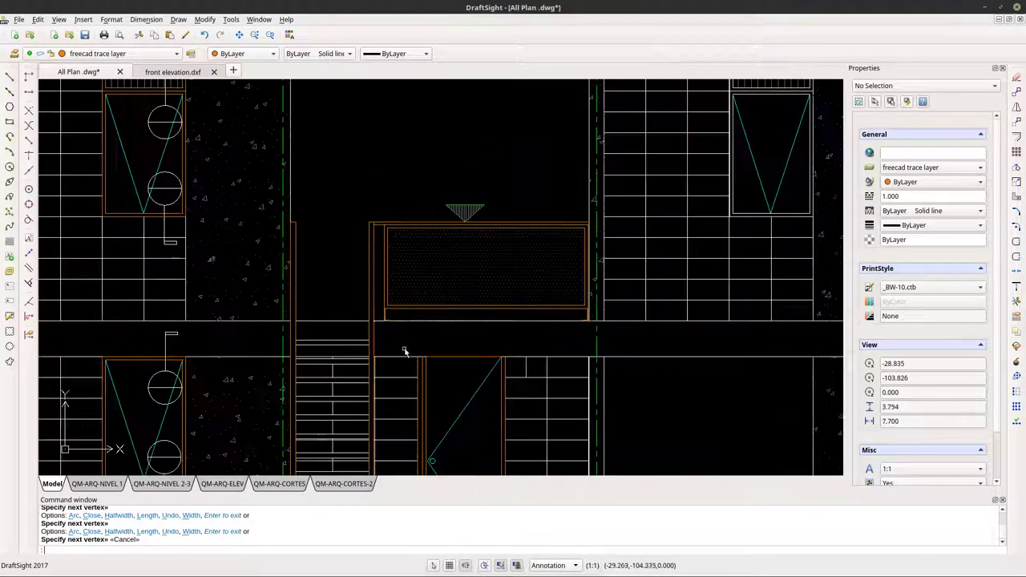
scroll(307, 274, "up", 5)
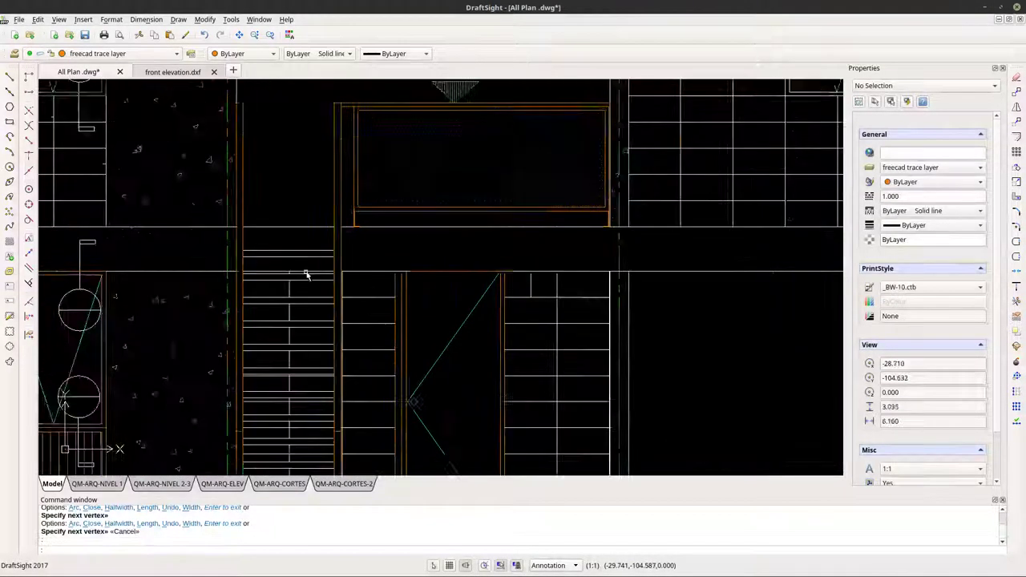
scroll(228, 259, "up", 3)
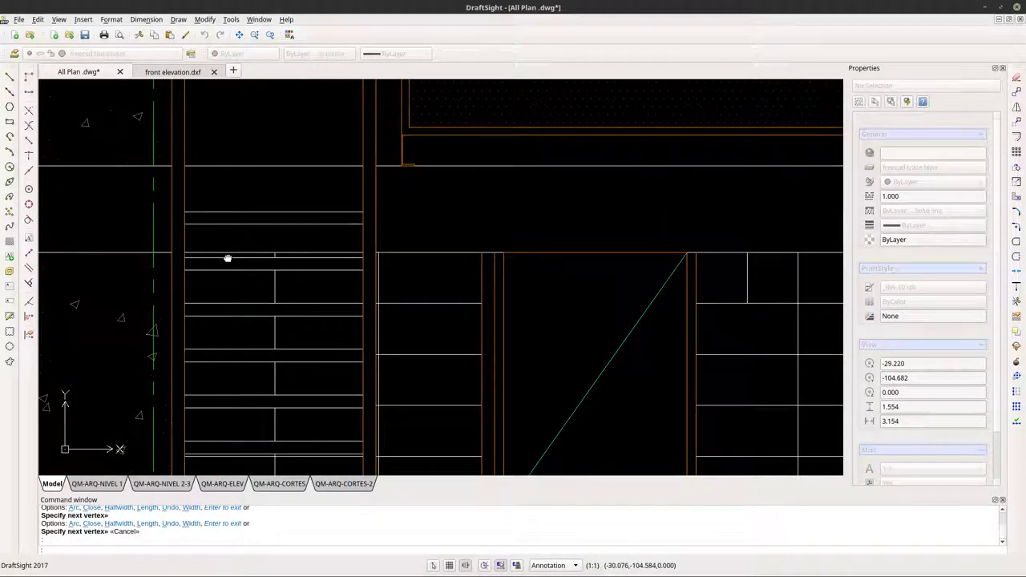
left_click(10, 122)
left_click(211, 208)
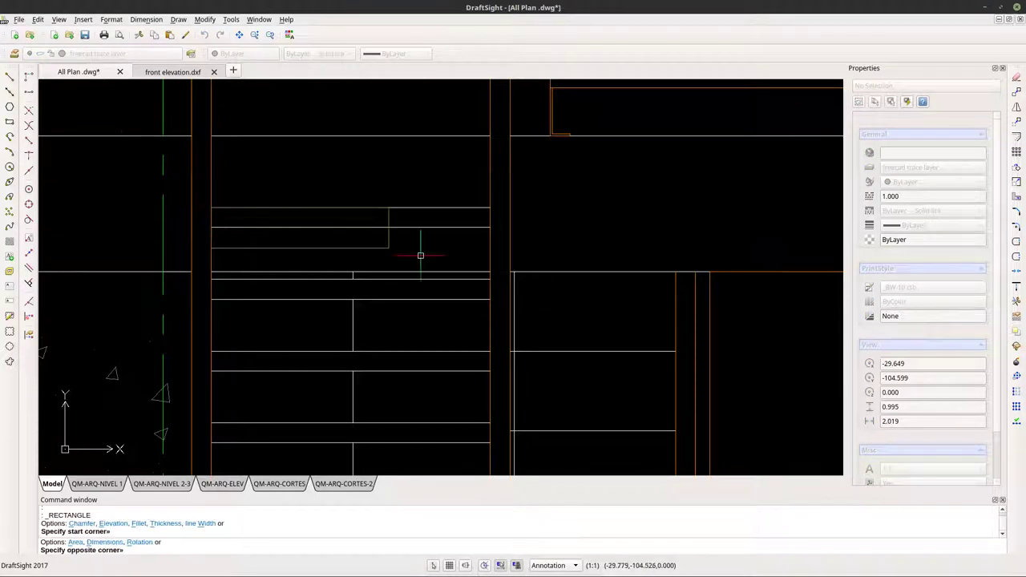
left_click(488, 227)
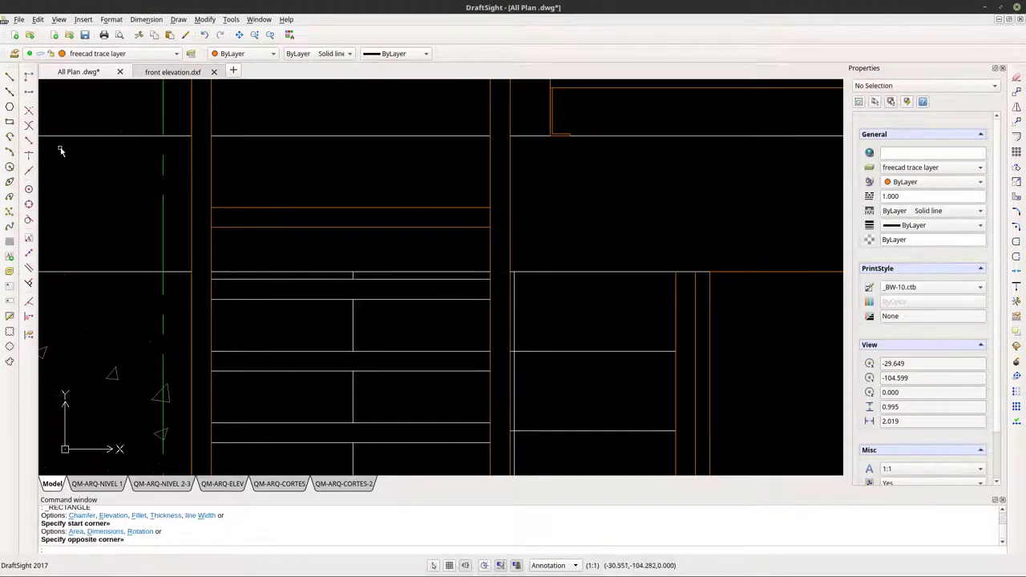
left_click(10, 122)
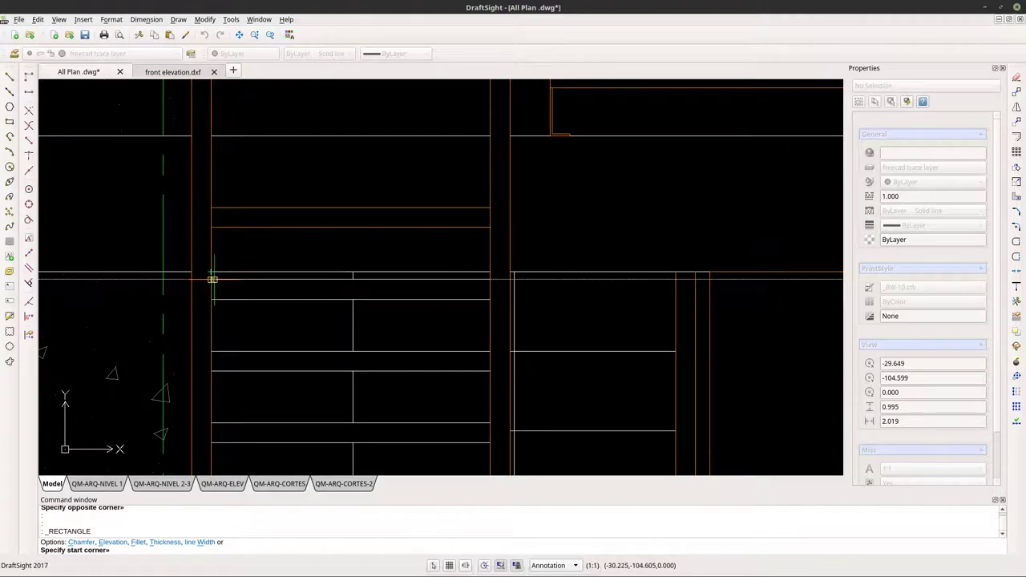
left_click(213, 279)
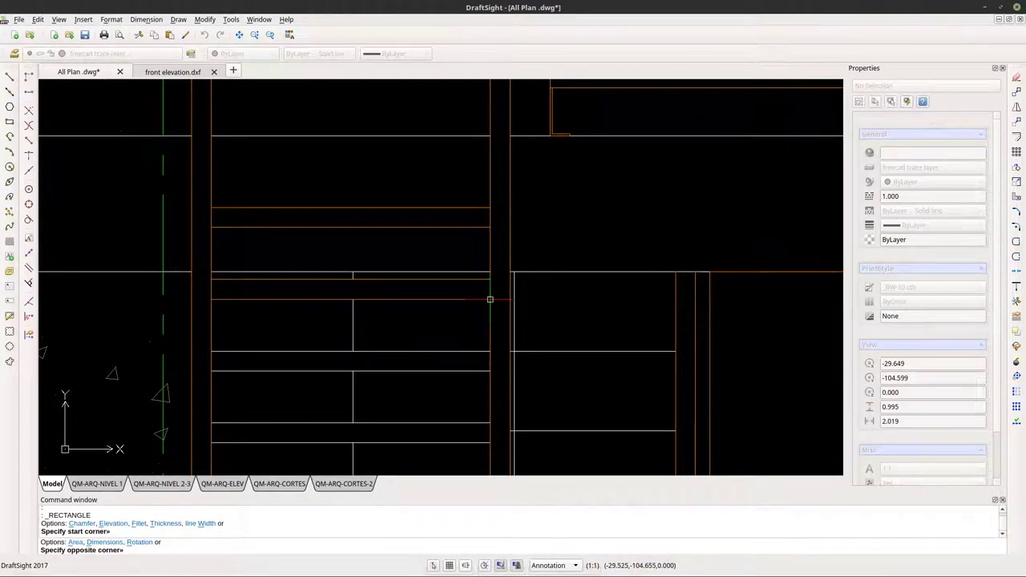
left_click(490, 299)
Trace two lower slats with rectangles snapped from their left ends to their right ends.
middle_click_drag(358, 374, 337, 277)
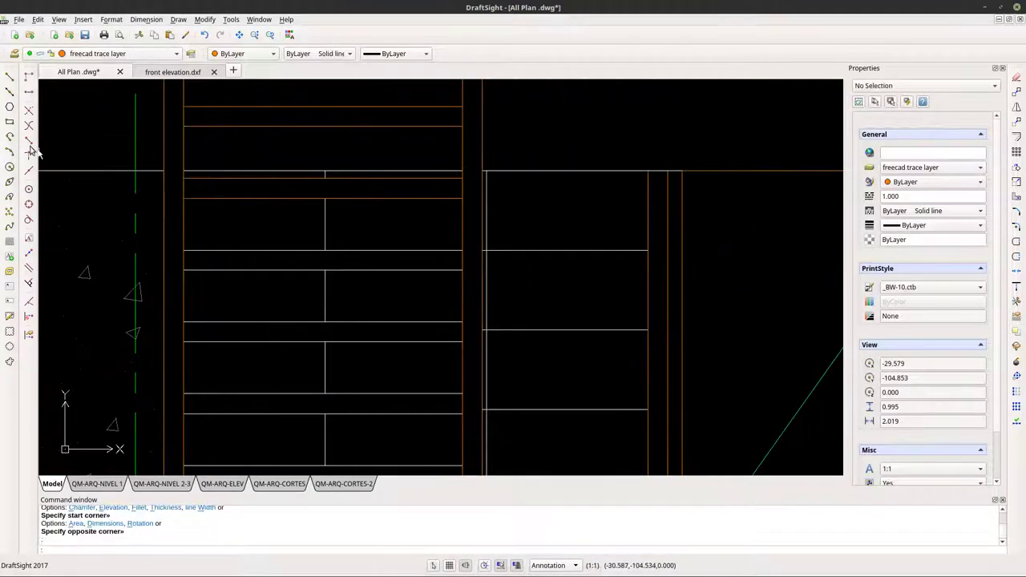
left_click(10, 121)
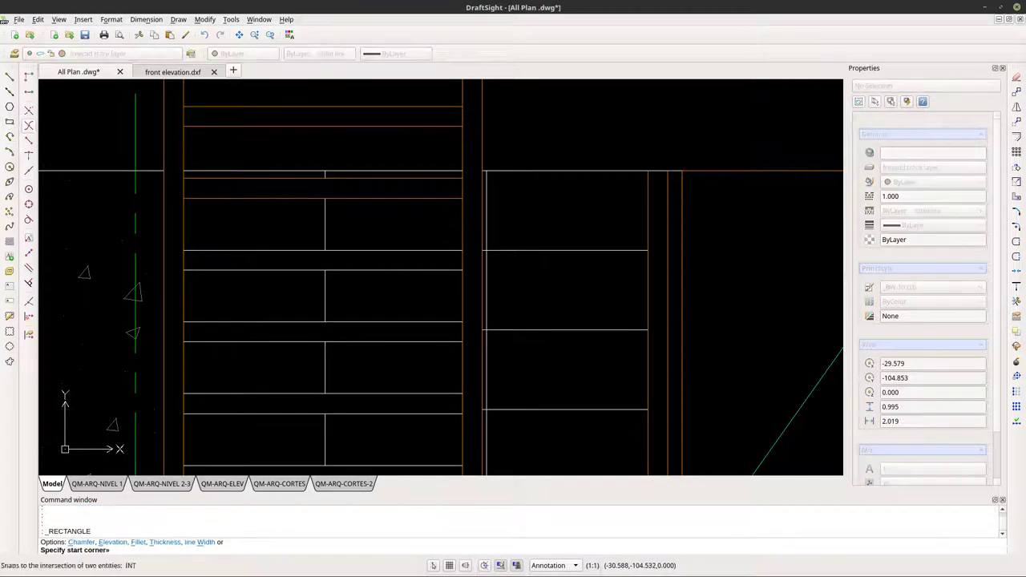
left_click(183, 251)
left_click(461, 270)
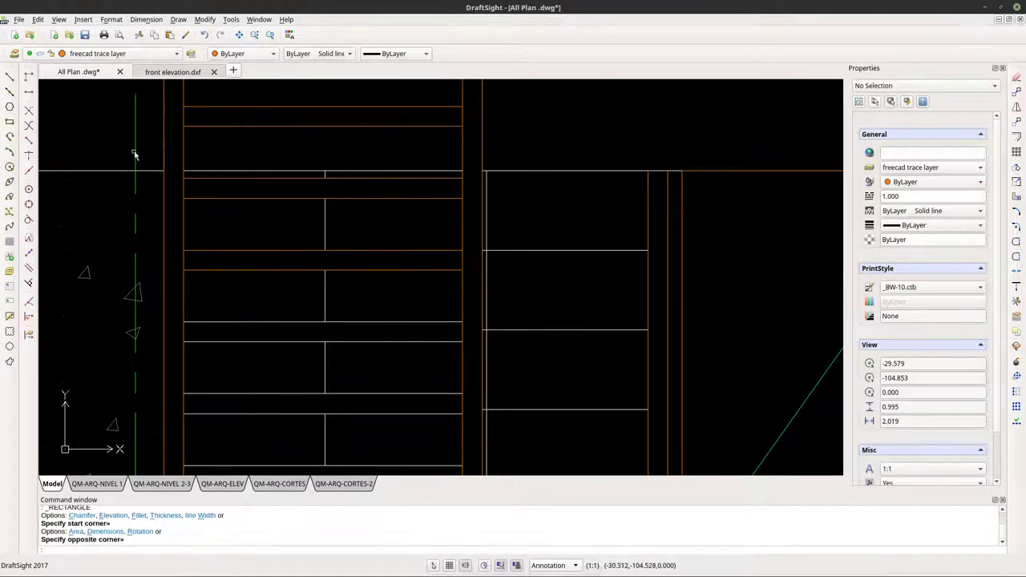
left_click(9, 121)
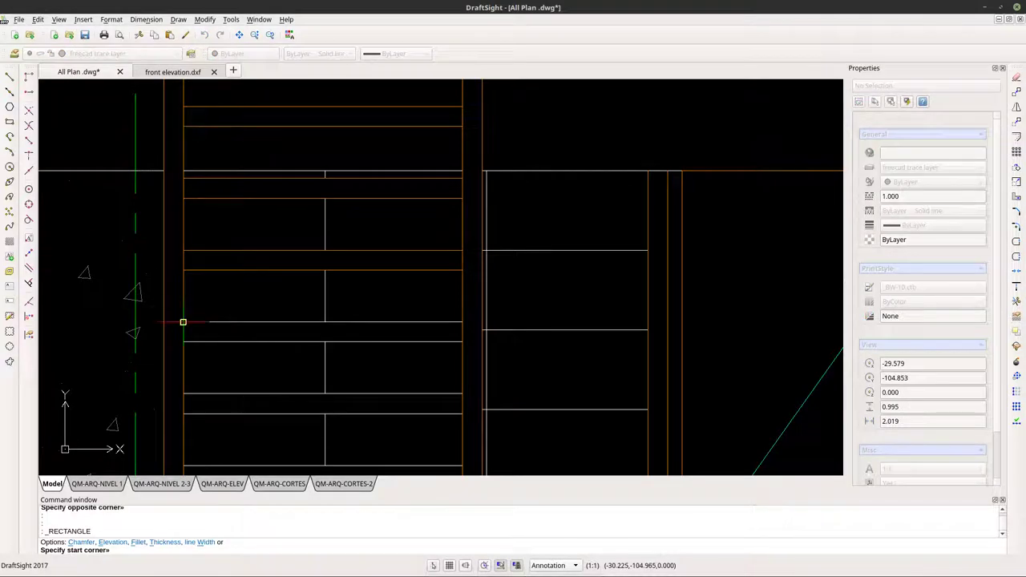
left_click(184, 322)
left_click(463, 345)
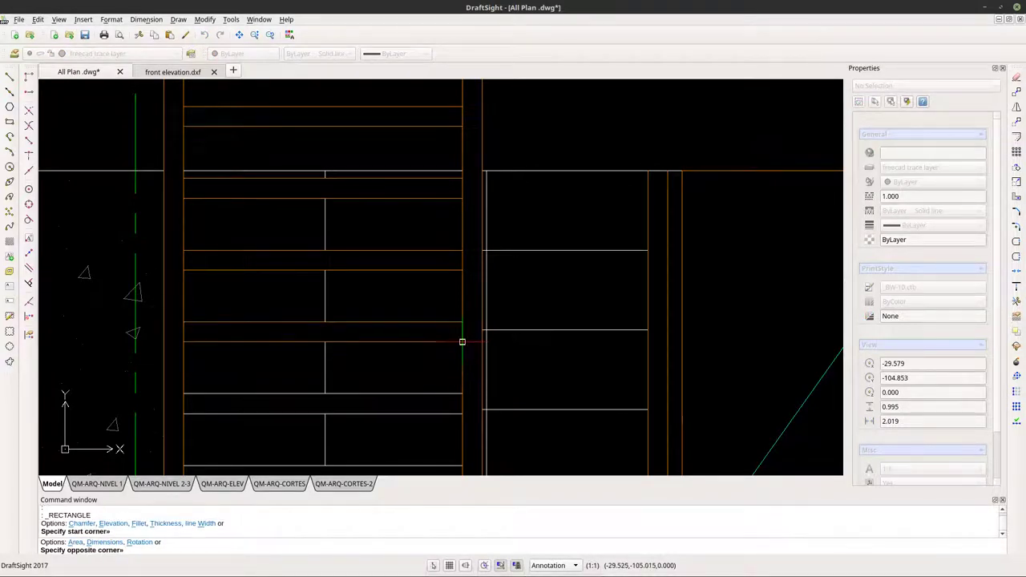
Trace three more lower window slats with rectangles snapped to their end points.
scroll(419, 367, "down", 3)
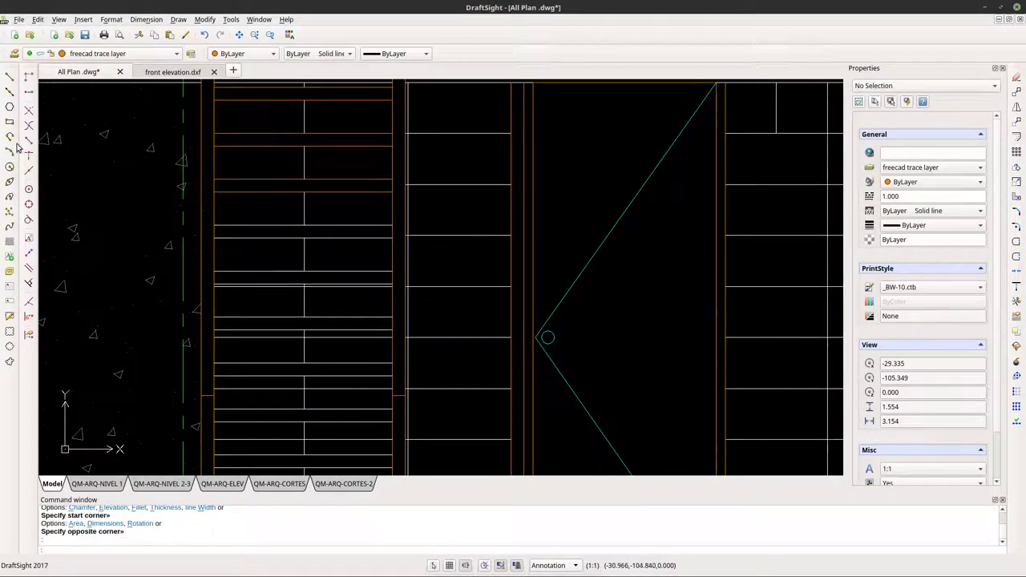
left_click(9, 121)
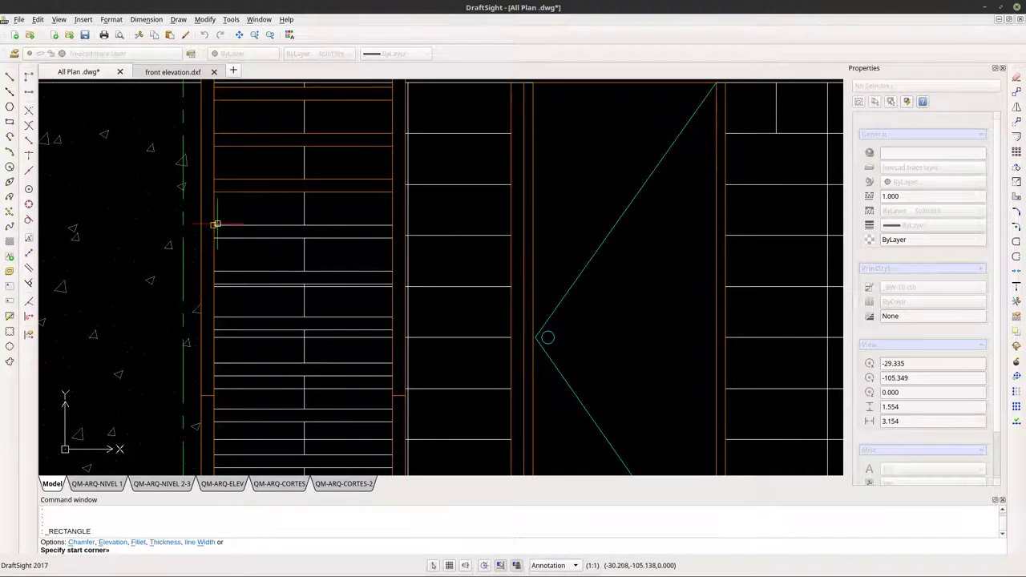
left_click(213, 225)
left_click(392, 237)
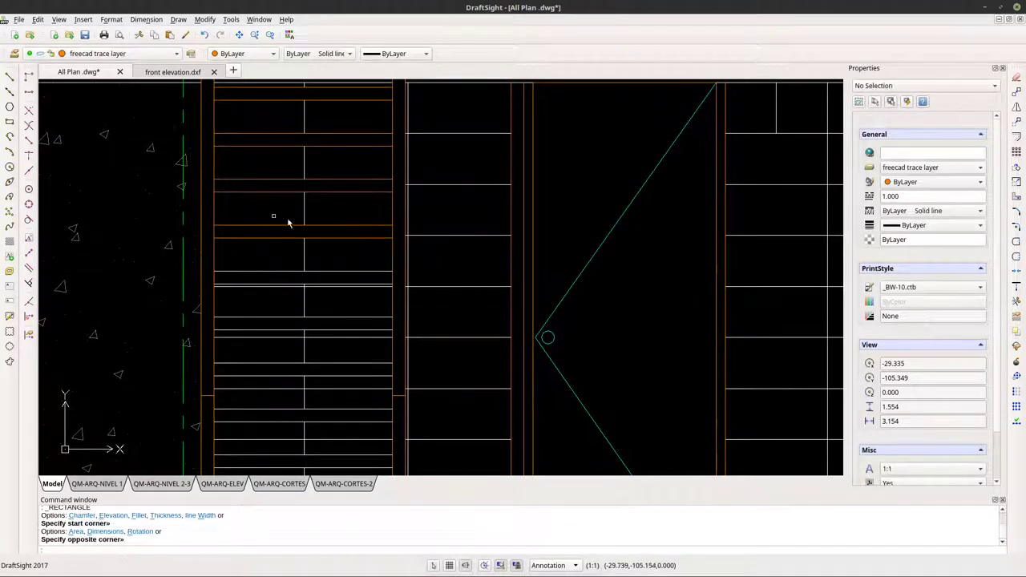
left_click(10, 122)
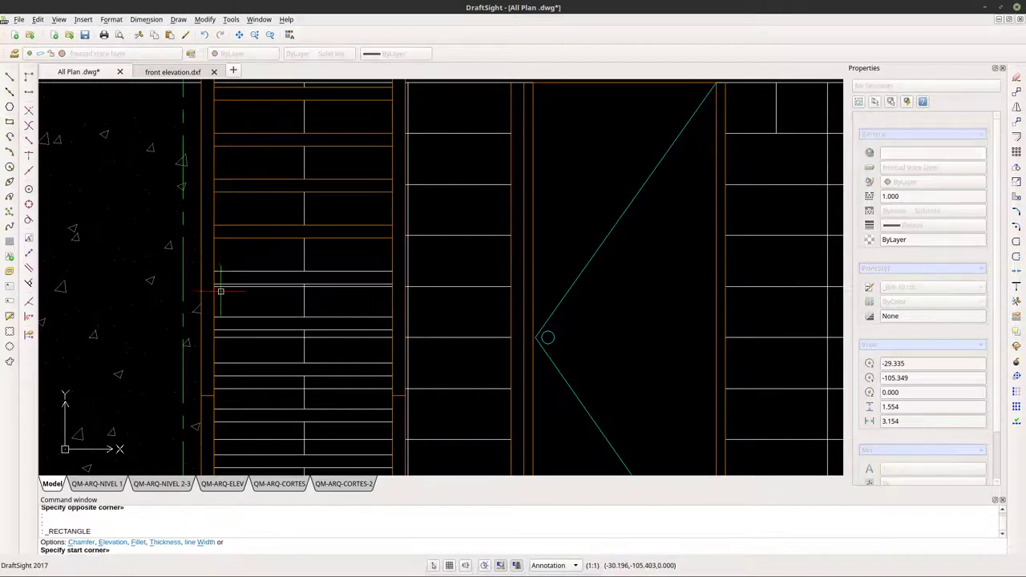
scroll(212, 272, "up", 2)
left_click(206, 275)
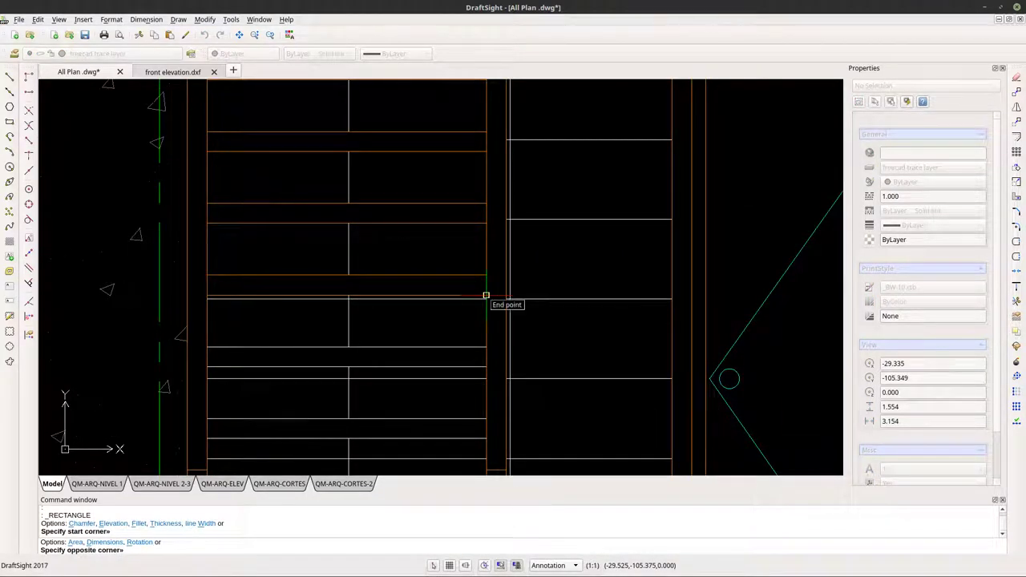
left_click(486, 295)
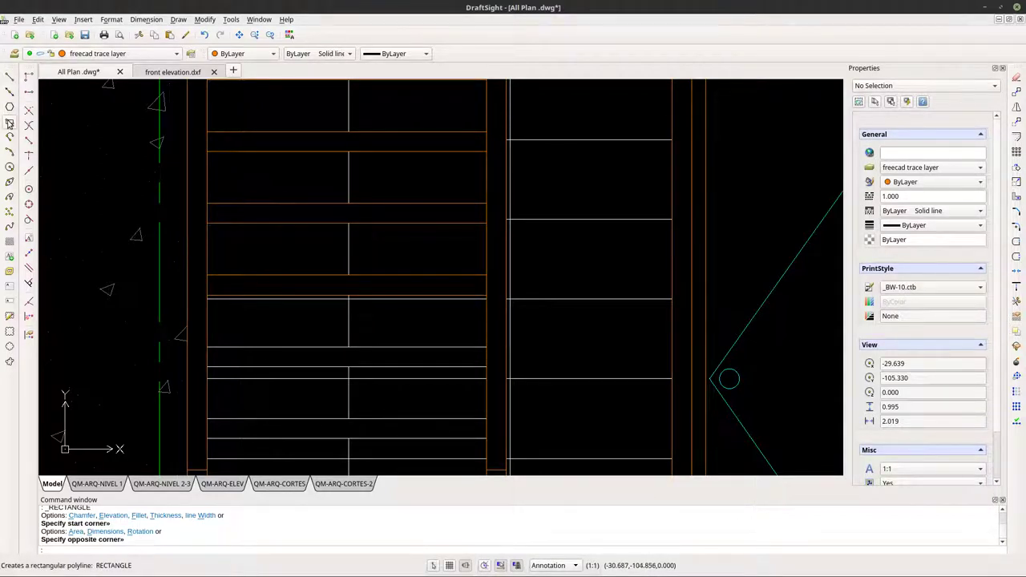
left_click(10, 122)
left_click(206, 347)
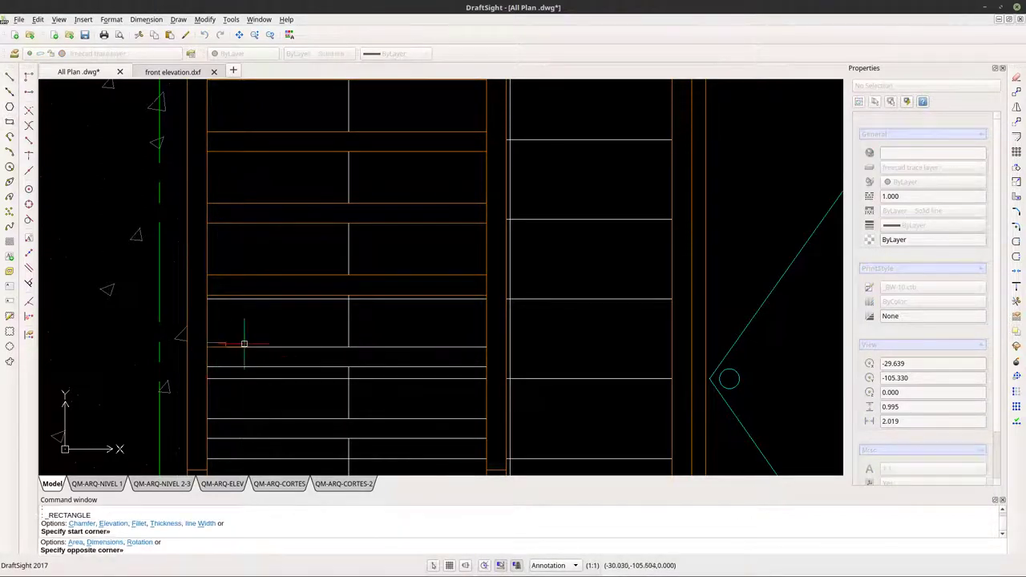
left_click(485, 369)
scroll(355, 334, "down", 5)
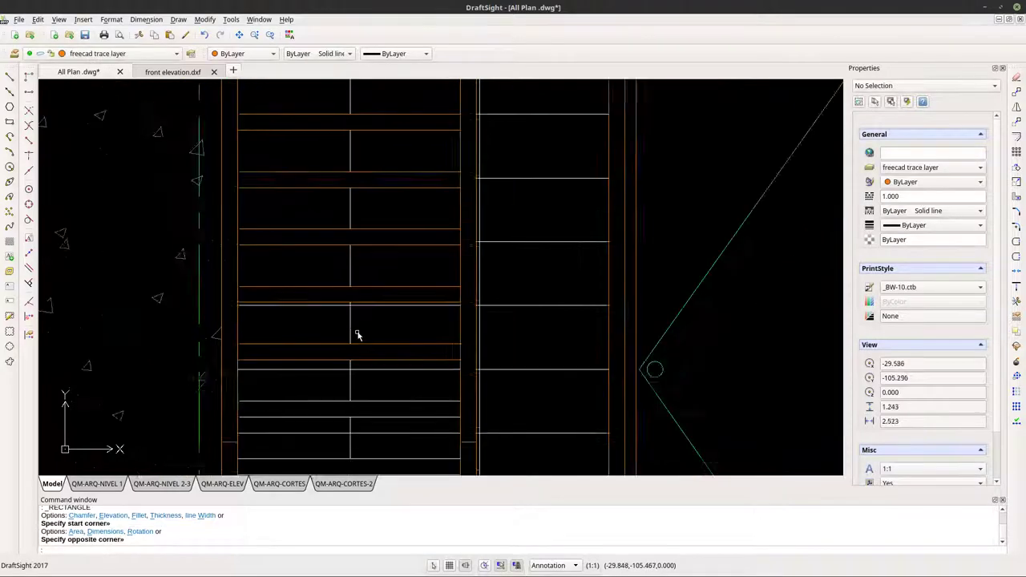
Trace the window's three bottom slats as rectangles snapped to their ends.
scroll(296, 186, "up", 4)
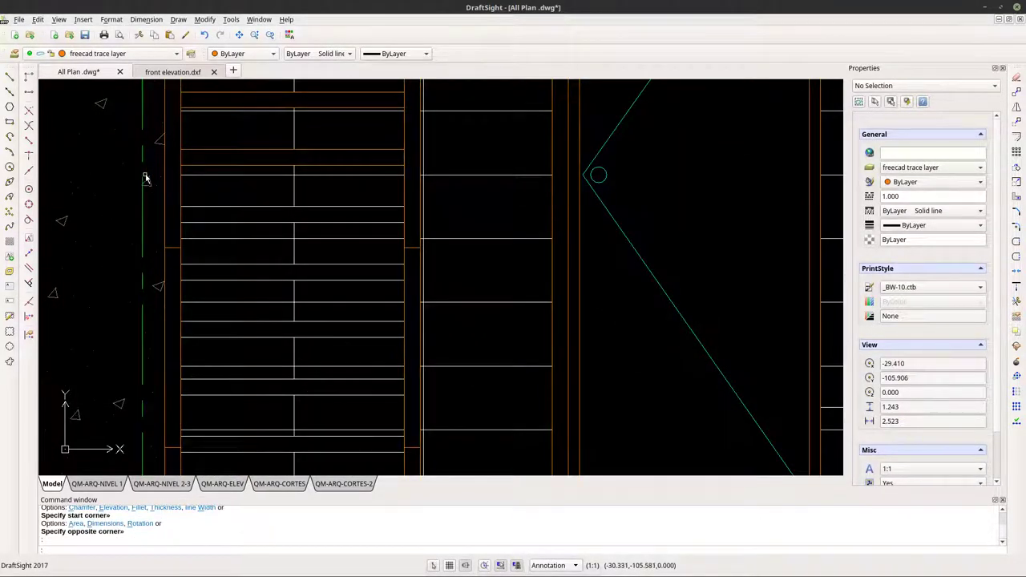
left_click(9, 121)
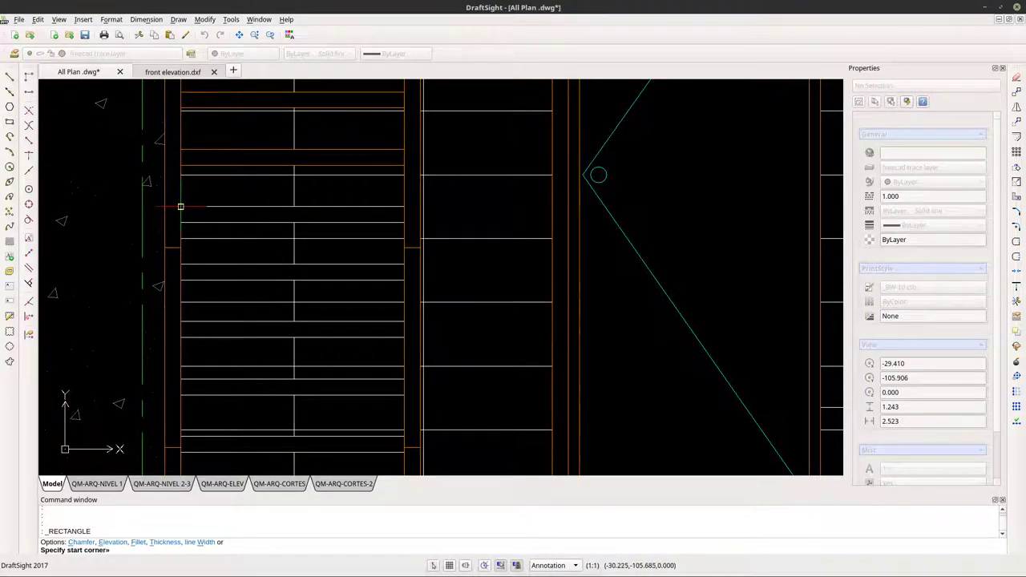
left_click(180, 207)
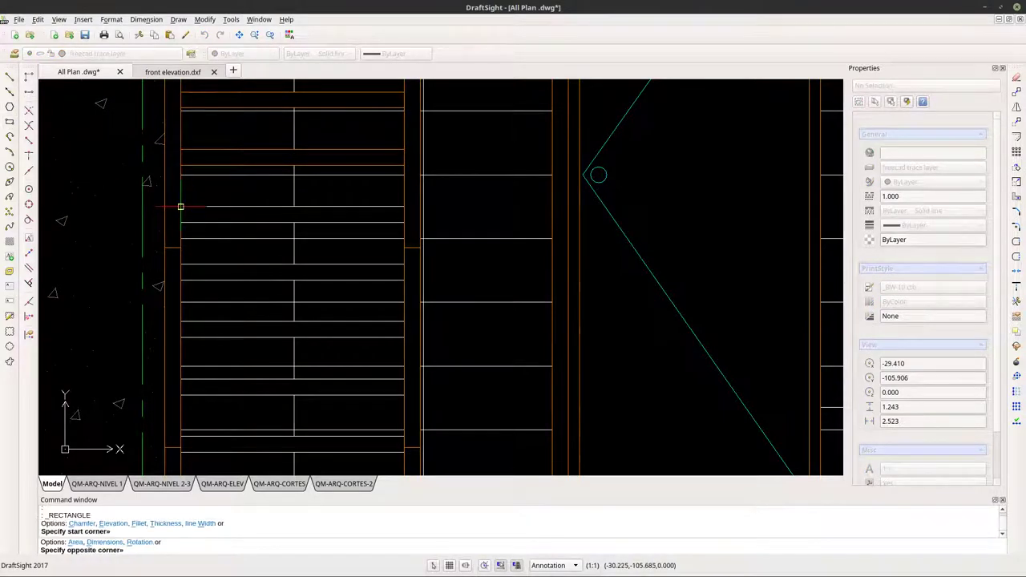
left_click(404, 223)
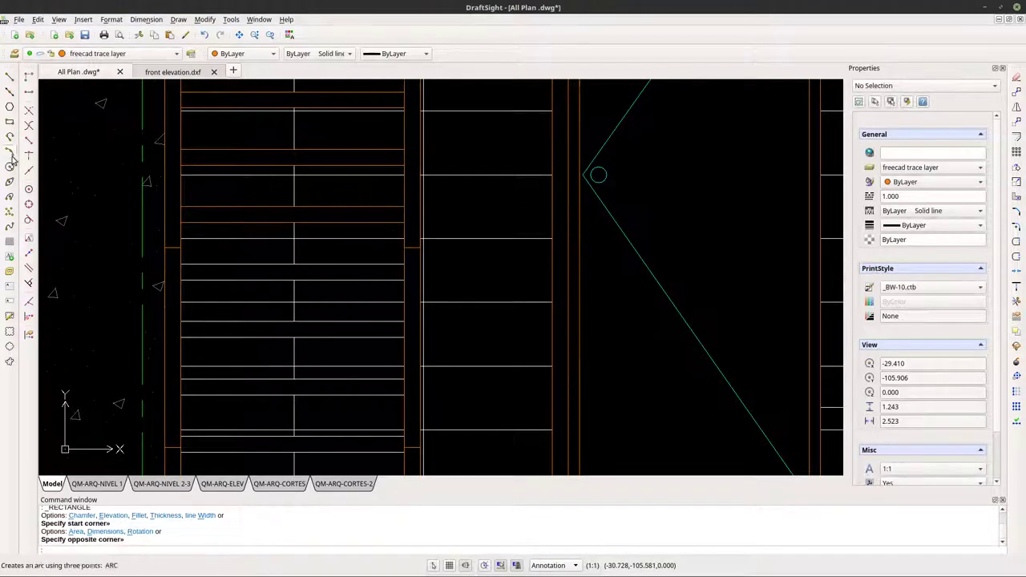
left_click(10, 121)
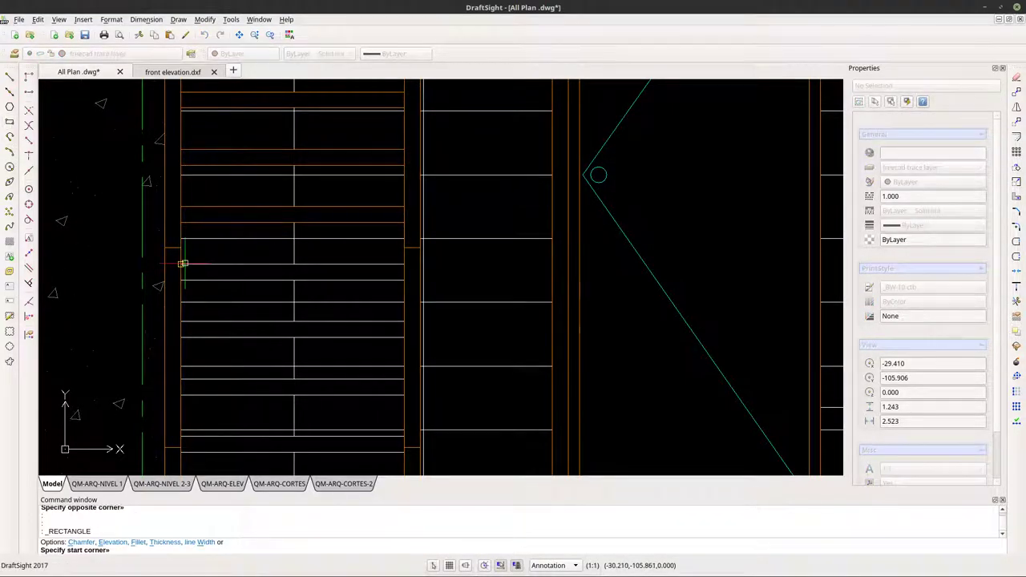
left_click(180, 264)
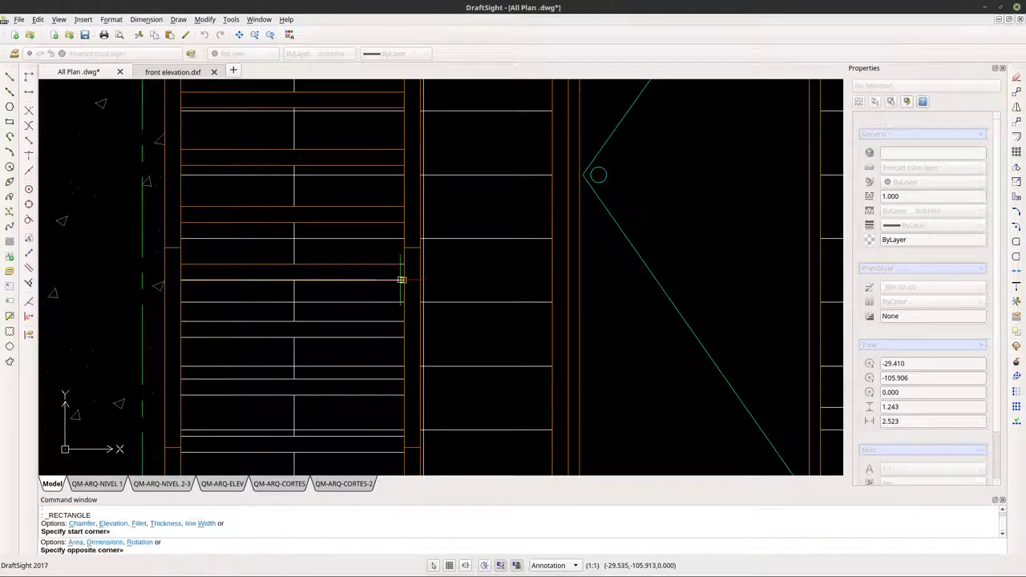
left_click(404, 280)
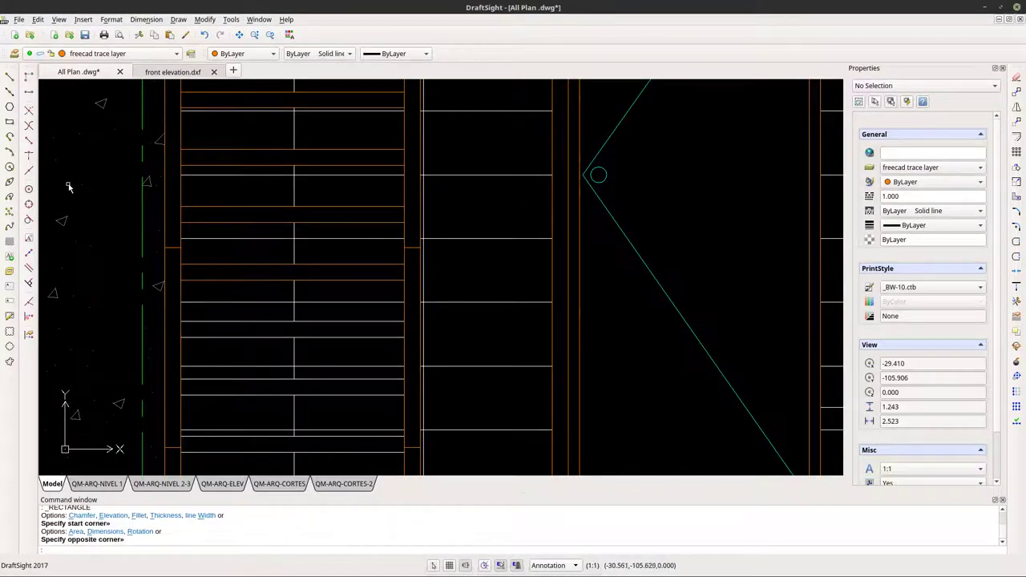
left_click(8, 123)
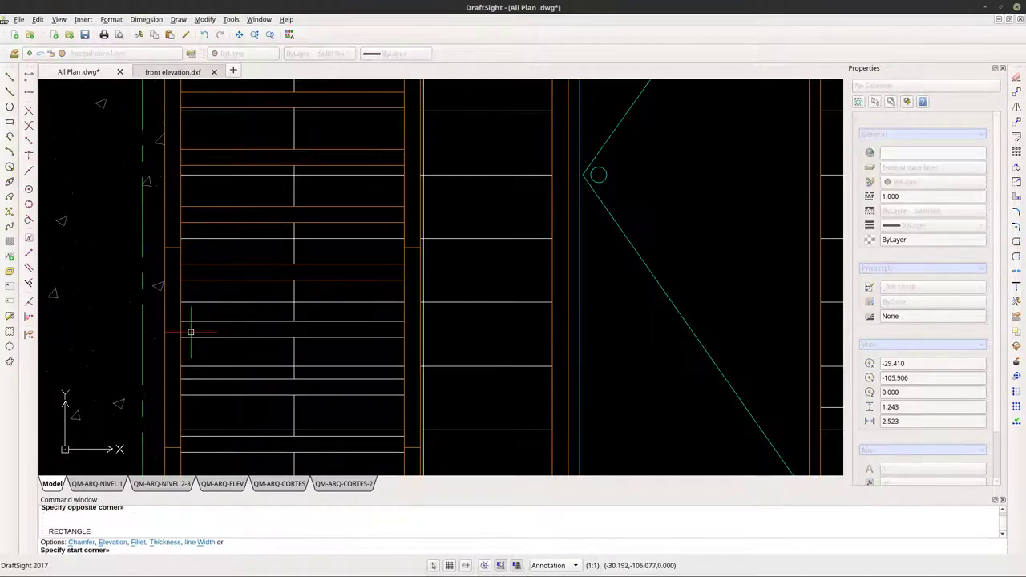
left_click(181, 321)
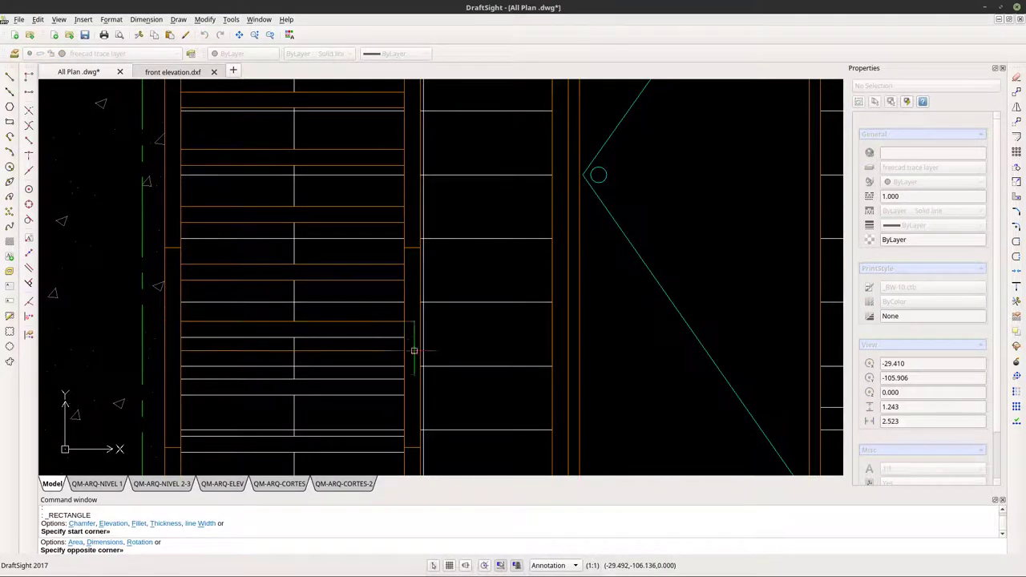
left_click(403, 340)
Trace three rectangles over the stair element's horizontal bands, then recentre the whole elevation.
scroll(286, 343, "down", 5)
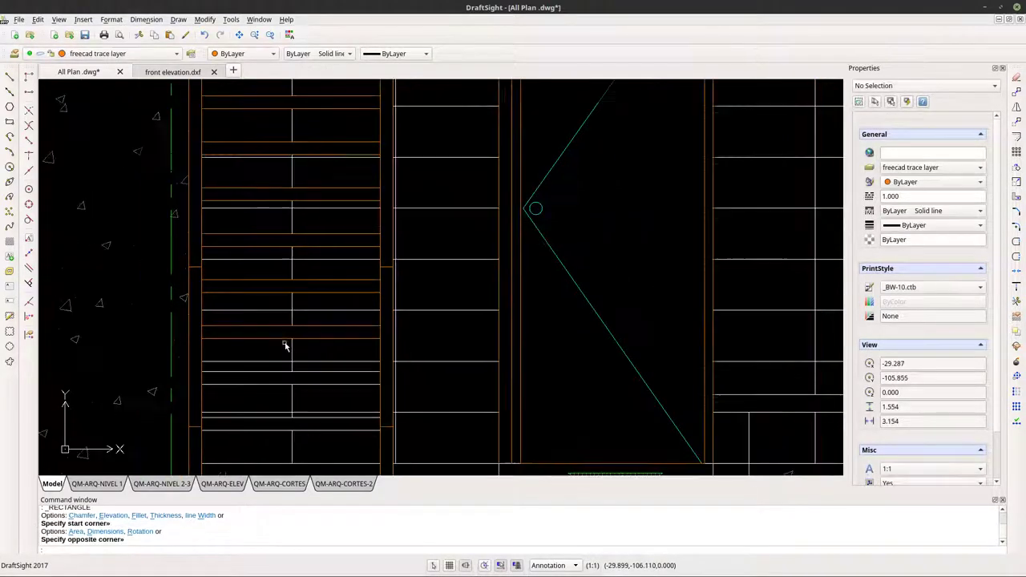
scroll(239, 295, "up", 3)
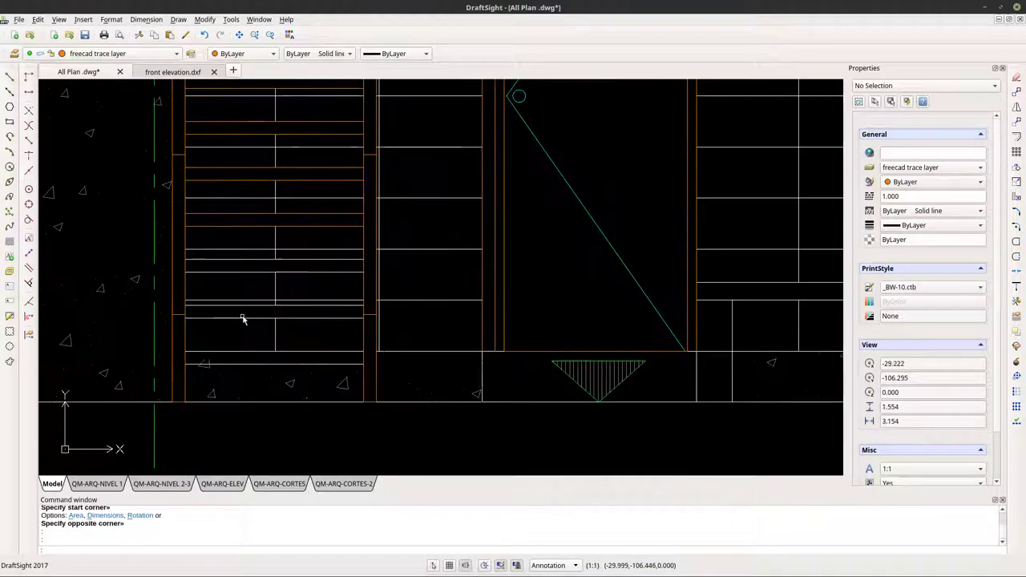
scroll(238, 318, "up", 1)
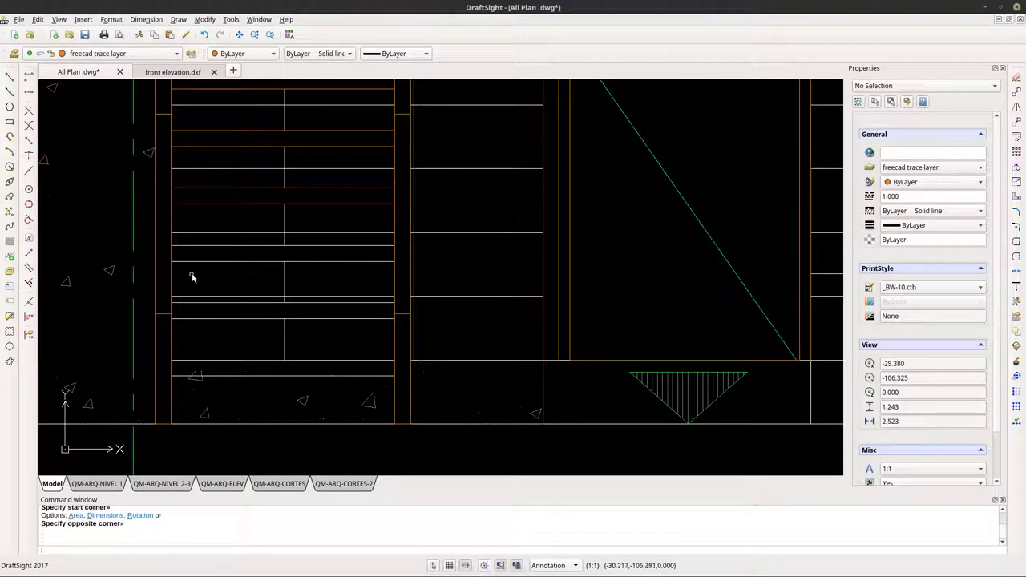
left_click(10, 121)
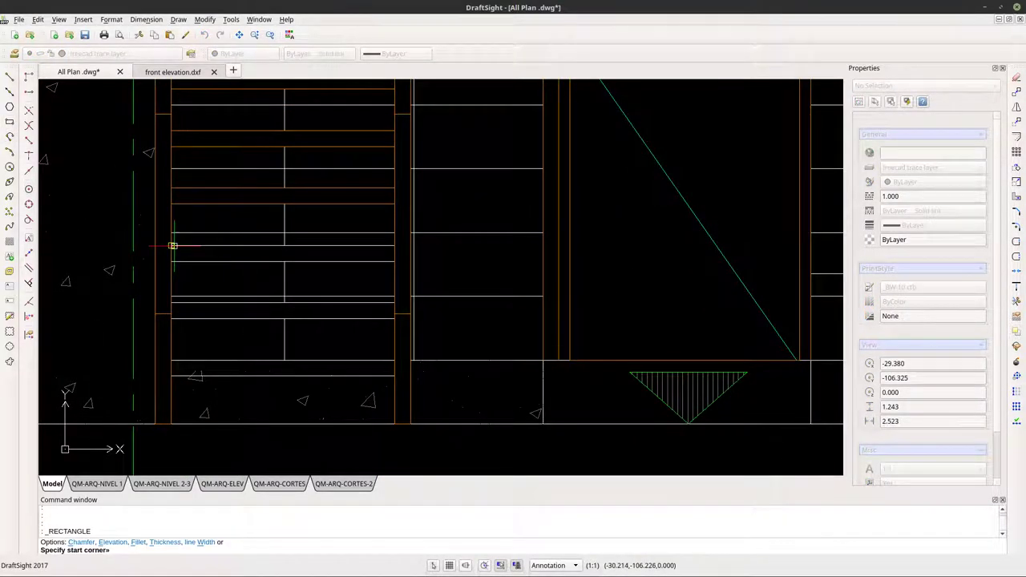
left_click(171, 245)
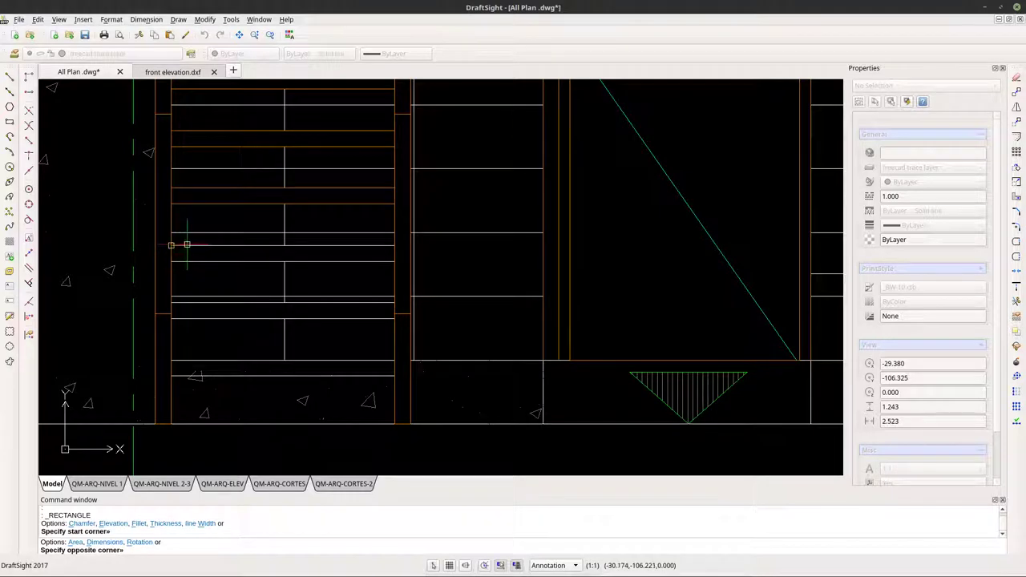
left_click(388, 265)
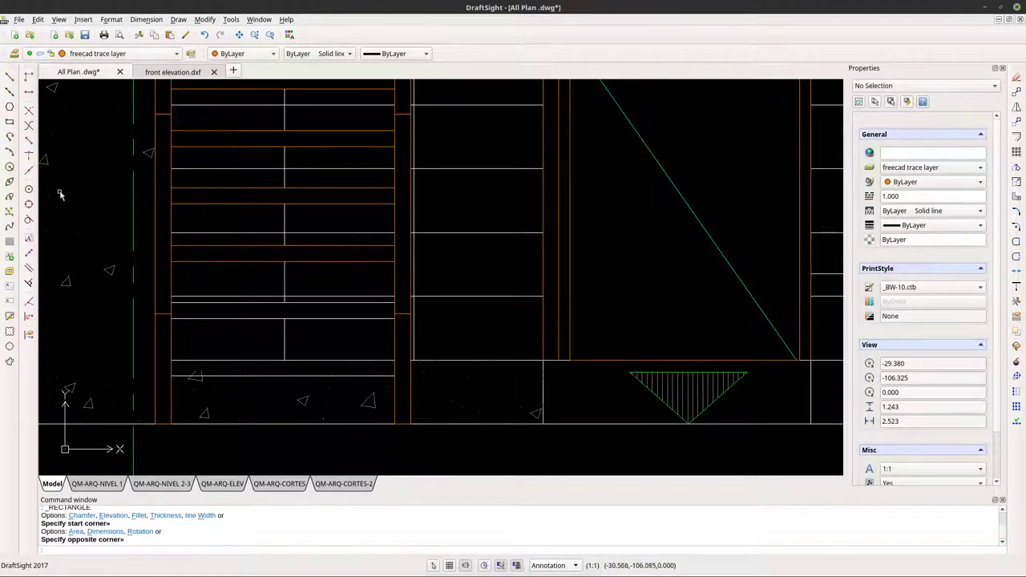
left_click(10, 121)
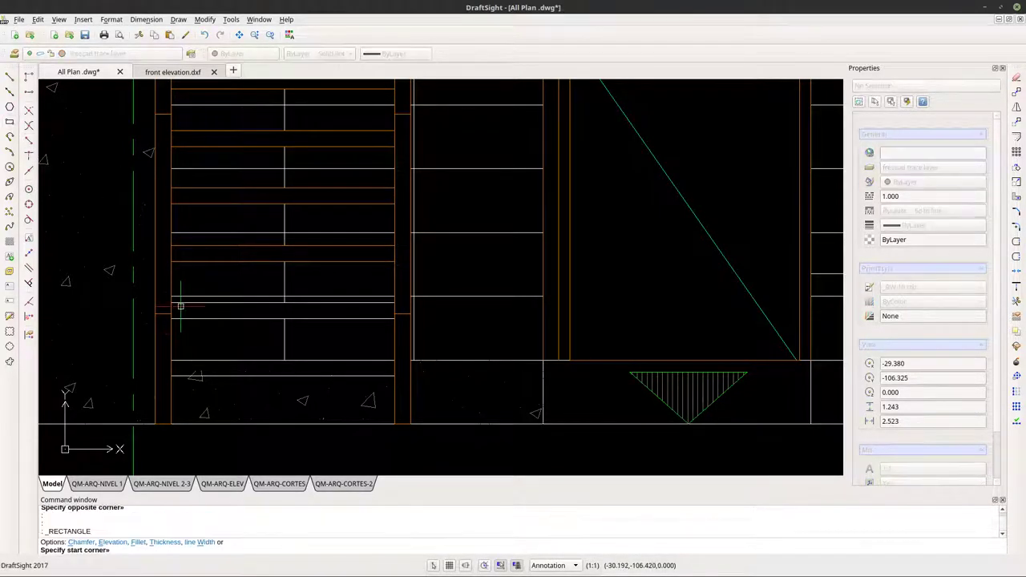
left_click(171, 300)
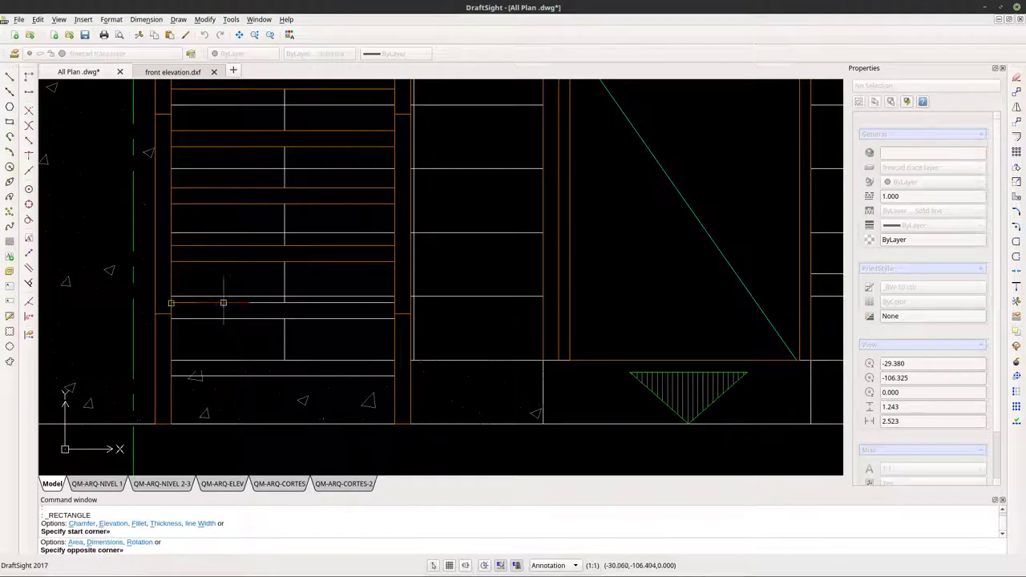
left_click(393, 318)
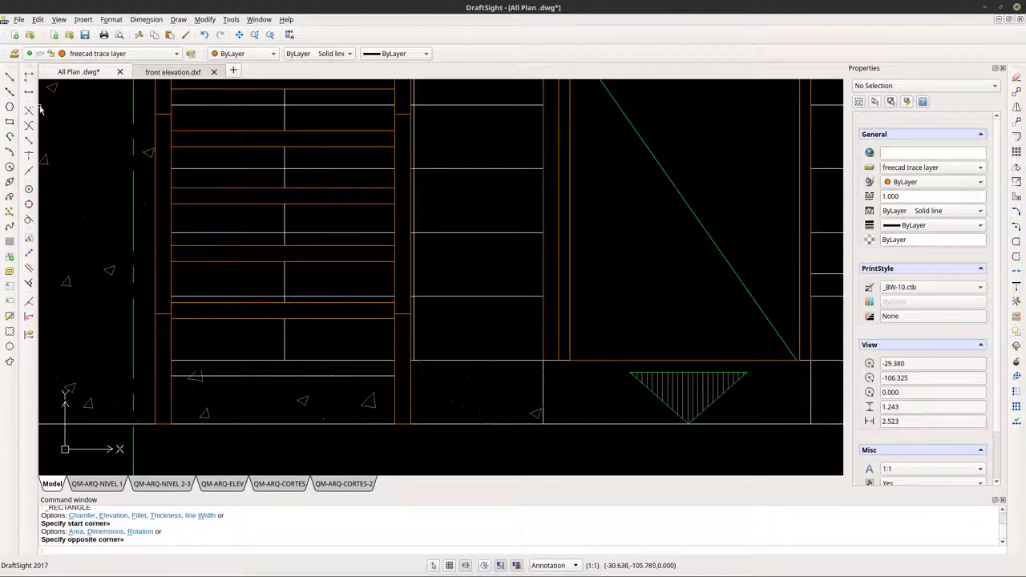
left_click(10, 121)
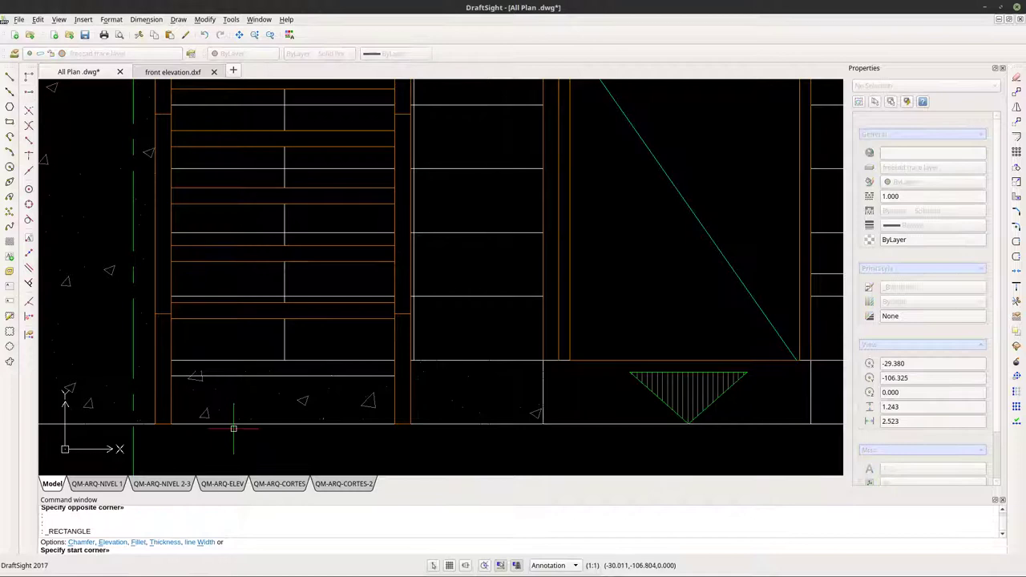
left_click(171, 361)
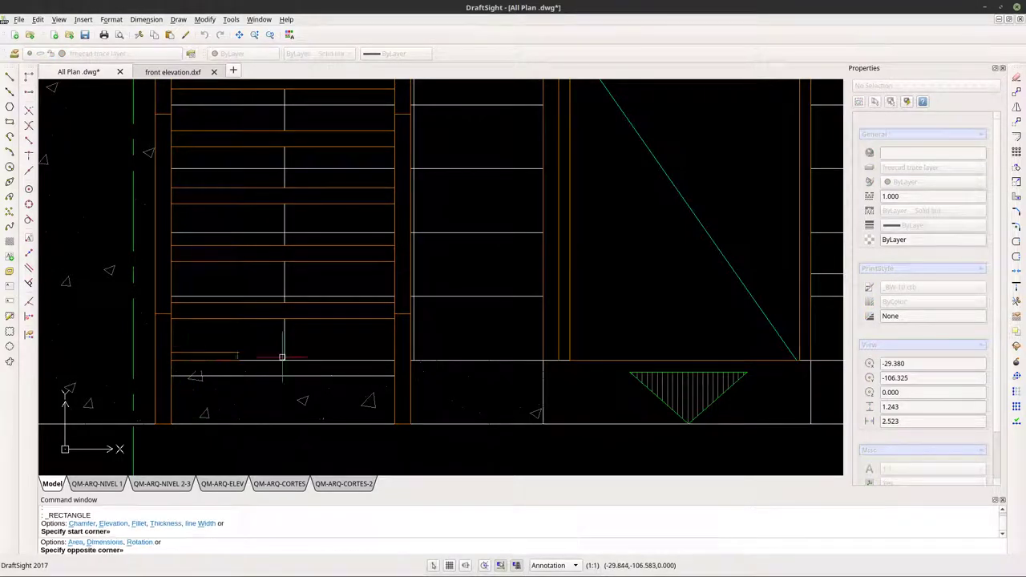
left_click(392, 372)
scroll(385, 394, "down", 1)
scroll(385, 394, "down", 2)
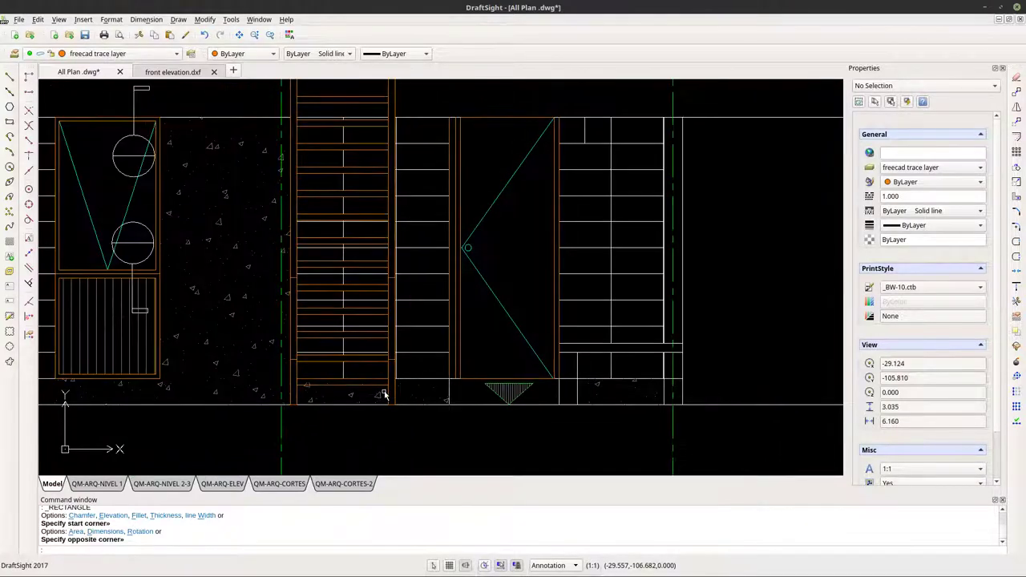
scroll(385, 394, "down", 1)
scroll(384, 394, "down", 2)
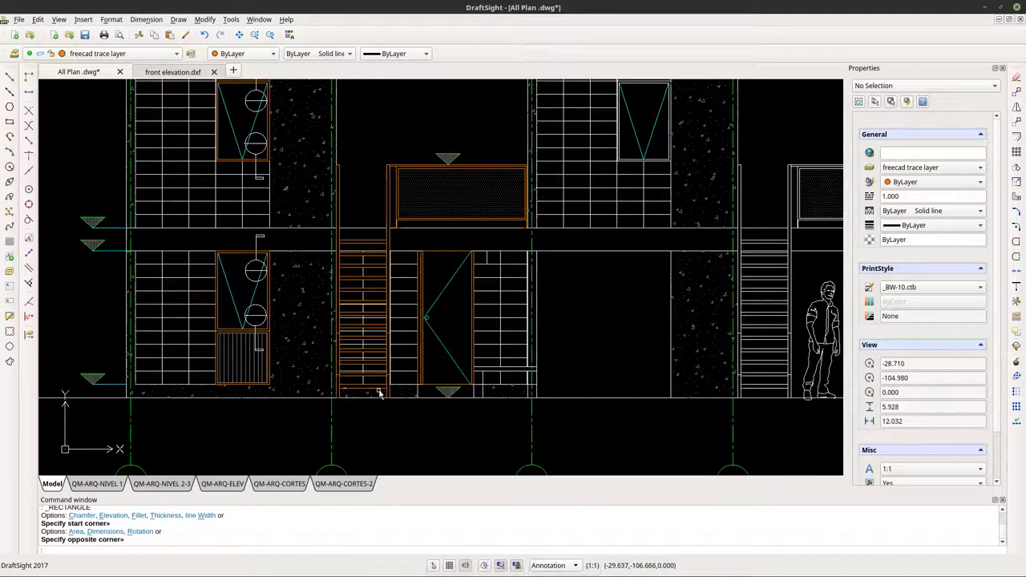
scroll(370, 366, "down", 3)
mouse_move(408, 270)
middle_mouse_down()
mouse_move(435, 245)
mouse_move(379, 328)
middle_mouse_up()
scroll(374, 324, "down", 1)
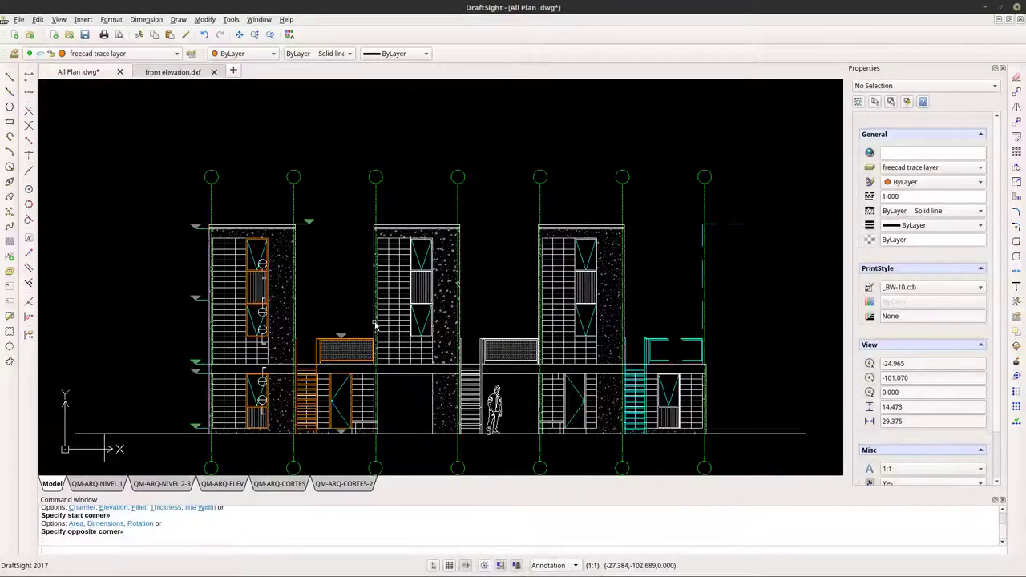
scroll(293, 350, "up", 7)
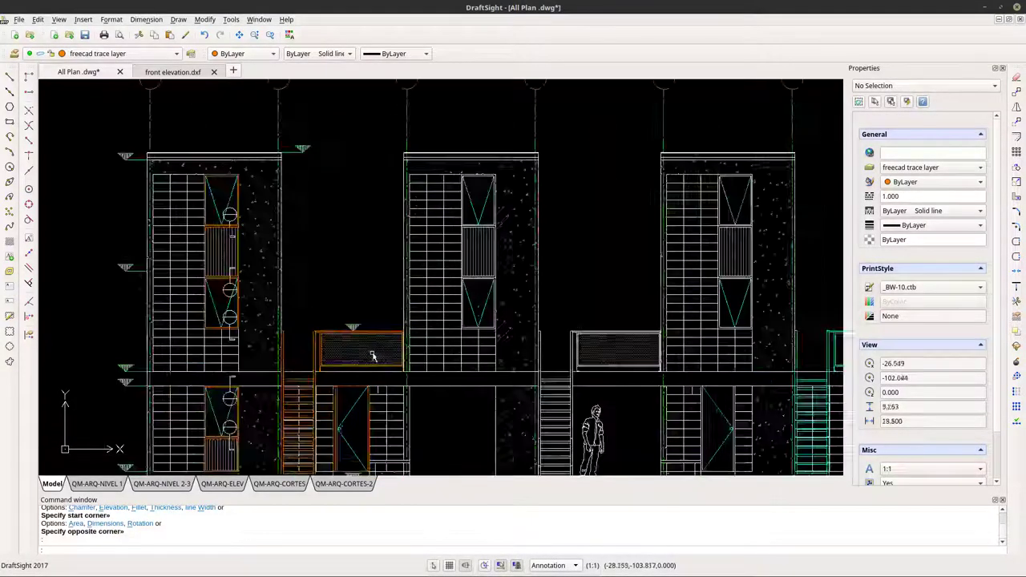
scroll(374, 320, "up", 3)
Smart Select objects matching the orange balcony line across the entire drawing.
left_click(382, 280)
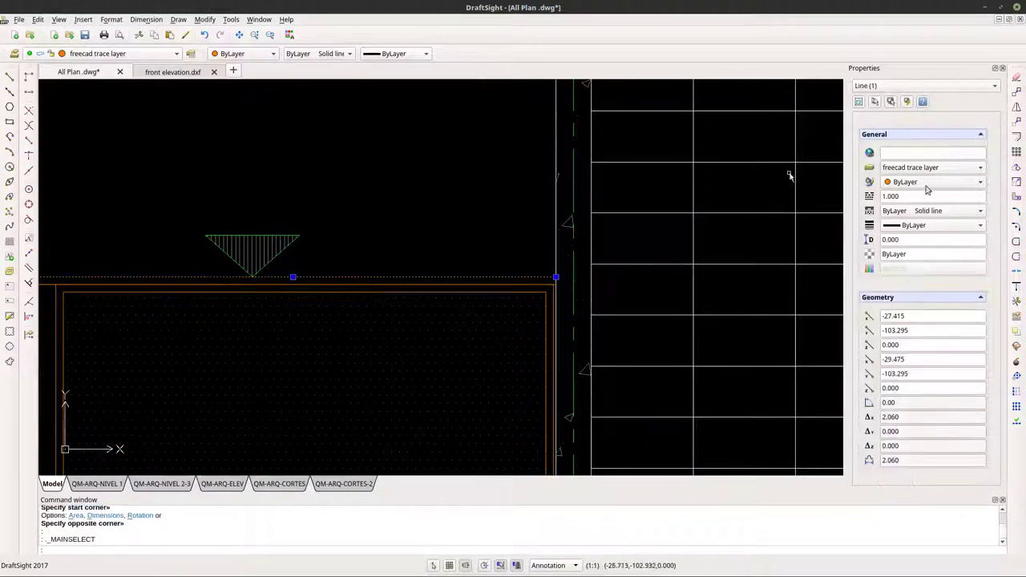
left_click(907, 102)
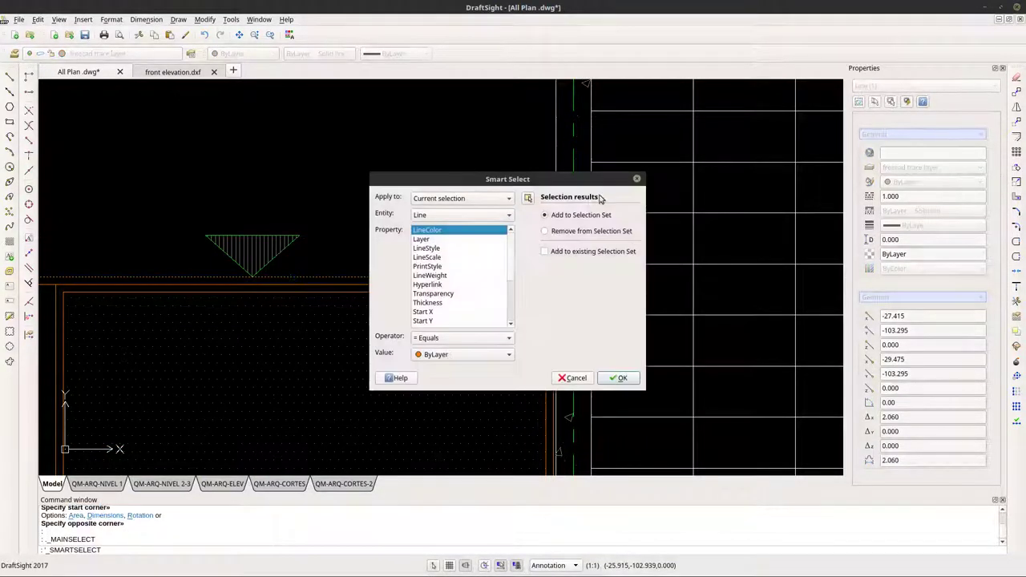
left_click(450, 201)
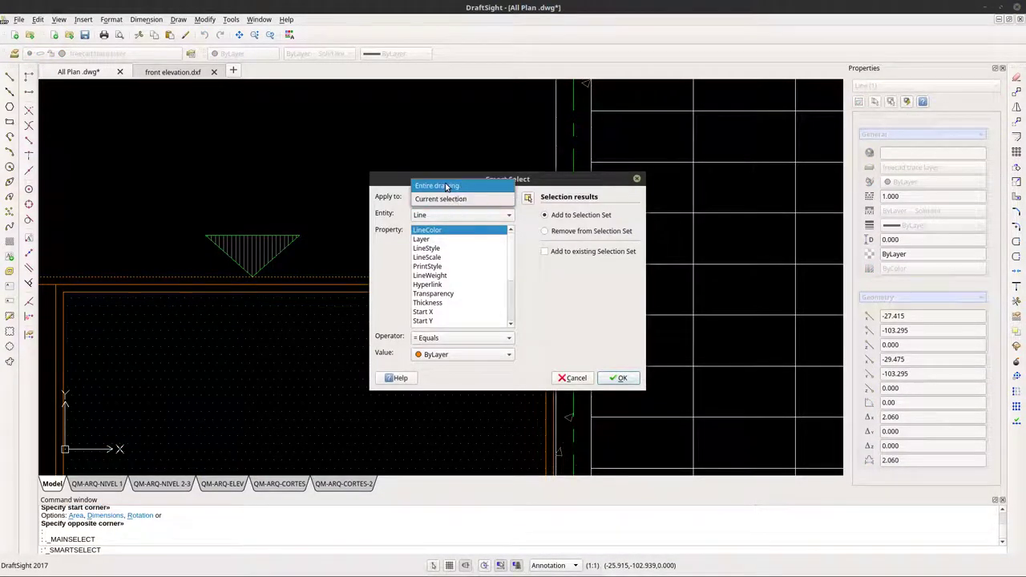
left_click(442, 185)
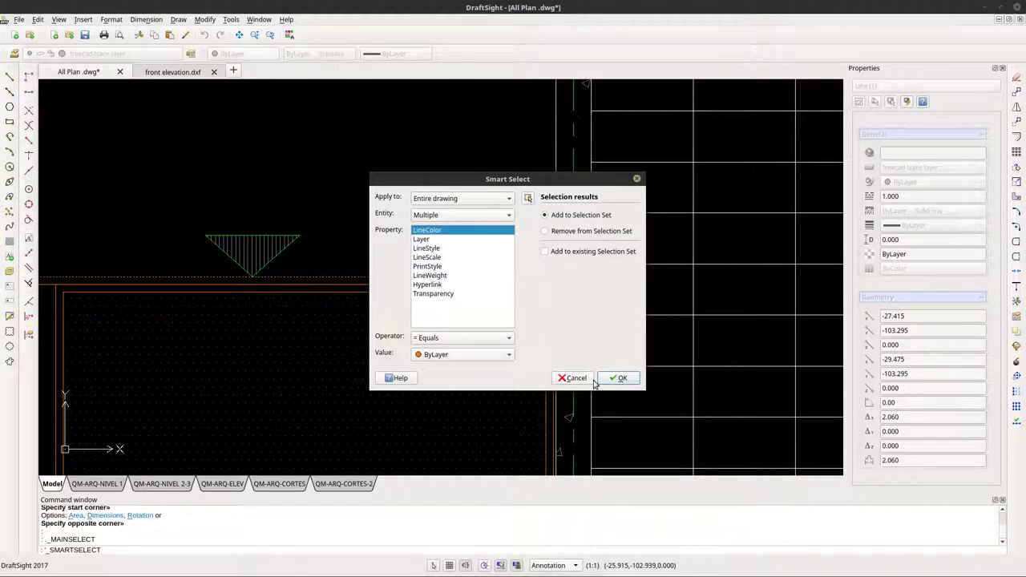
left_click(618, 377)
scroll(409, 294, "down", 5)
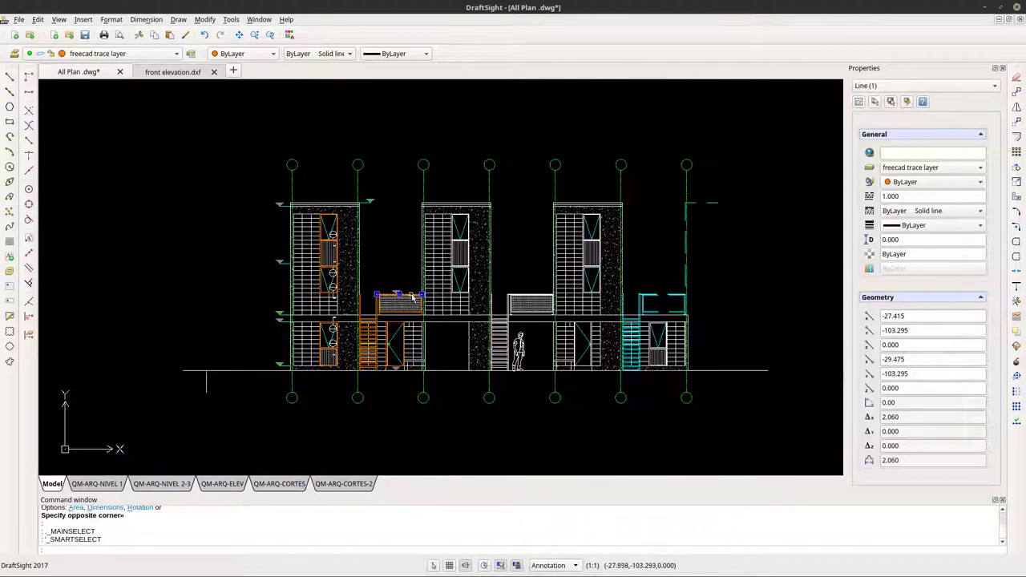
Draw a short vertical line down from the ground-line endpoint below the right-hand bay.
left_click(10, 76)
scroll(673, 379, "up", 8)
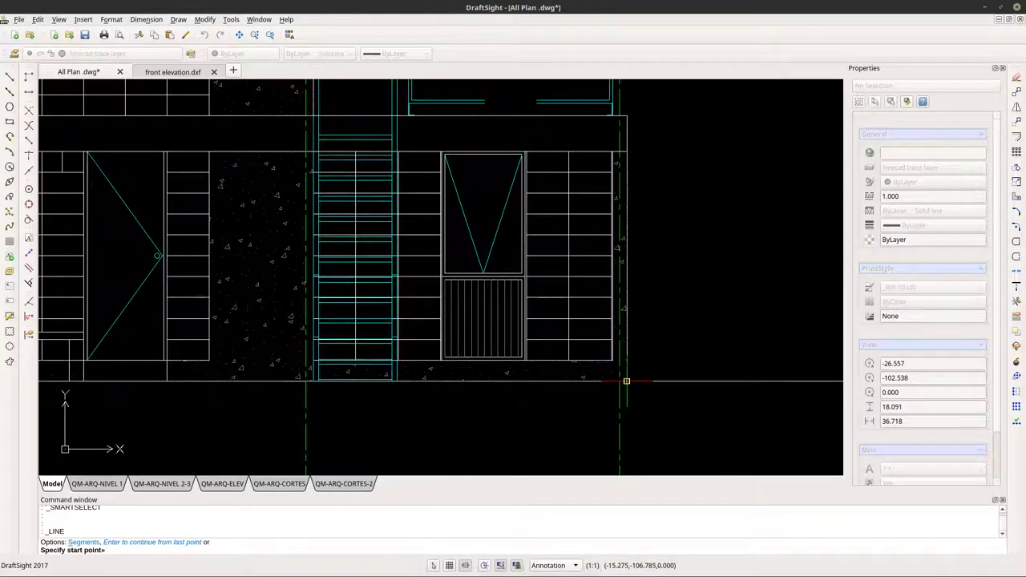
left_click(625, 381)
left_click(626, 419)
right_click(664, 410)
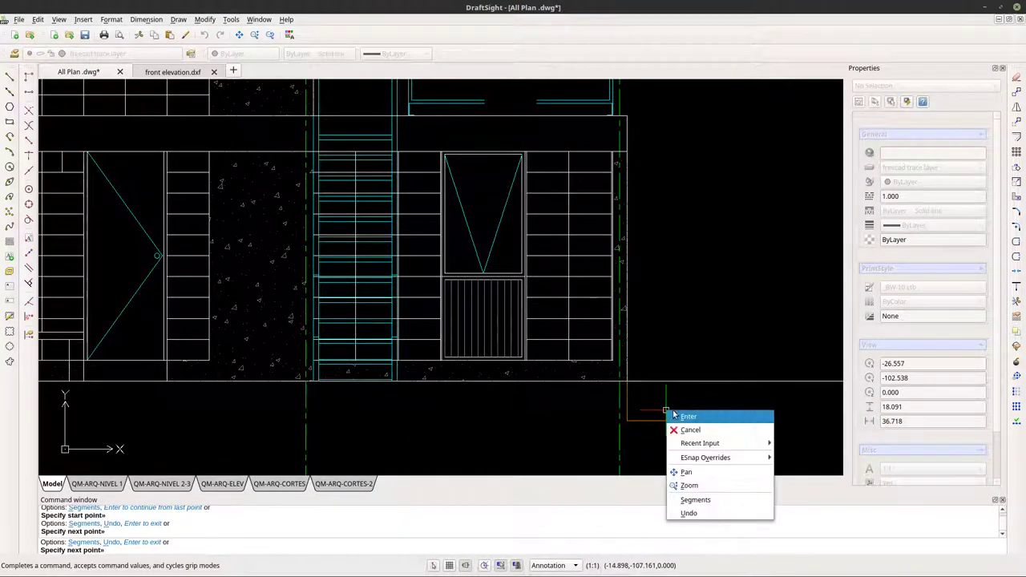
left_click(678, 415)
scroll(675, 392, "down", 5)
scroll(414, 359, "up", 8)
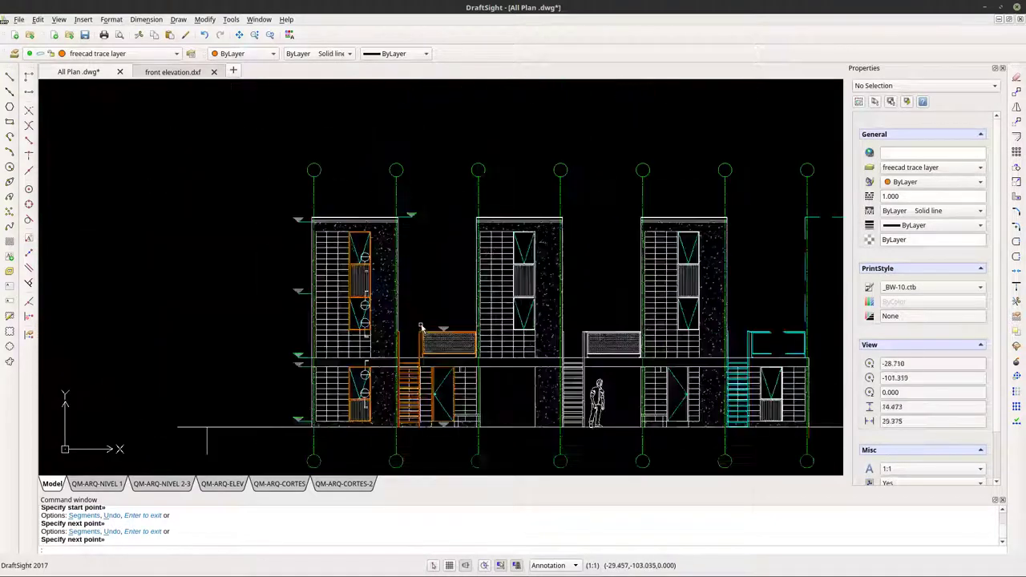
Smart Select objects matching the orange polyline's layer across the drawing, then cancel the selection.
left_click(414, 359)
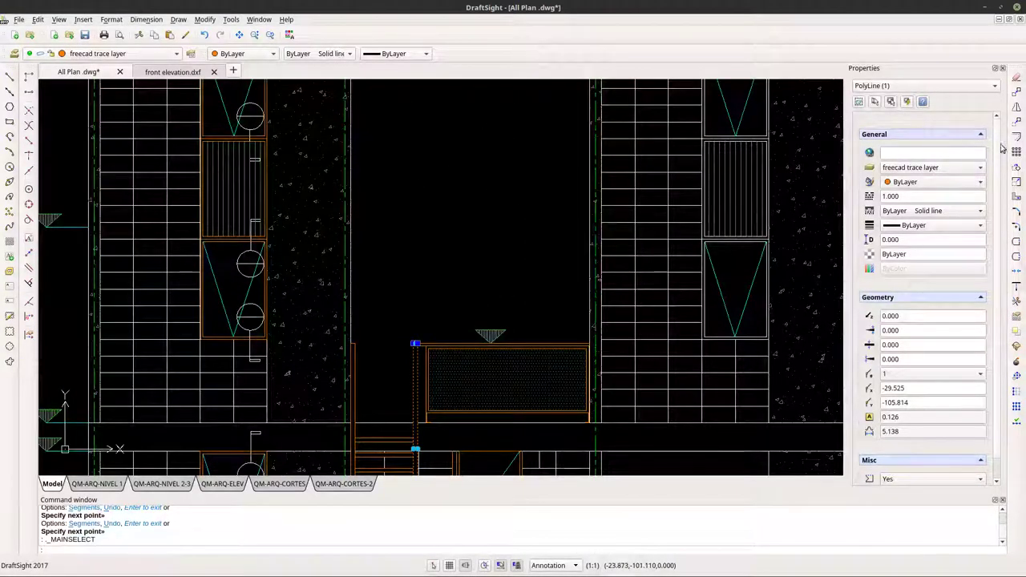
left_click(908, 103)
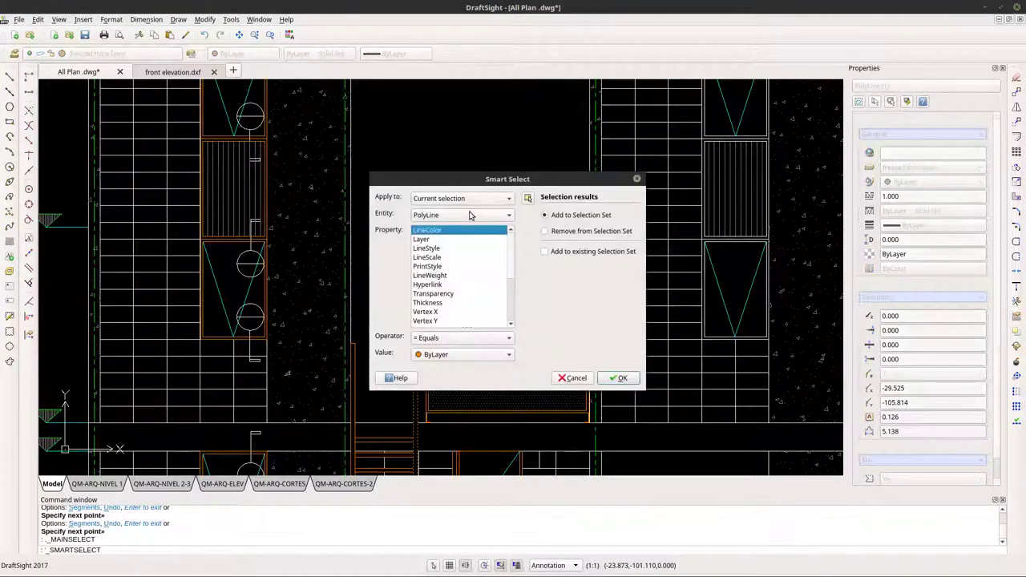
left_click(437, 238)
left_click(444, 199)
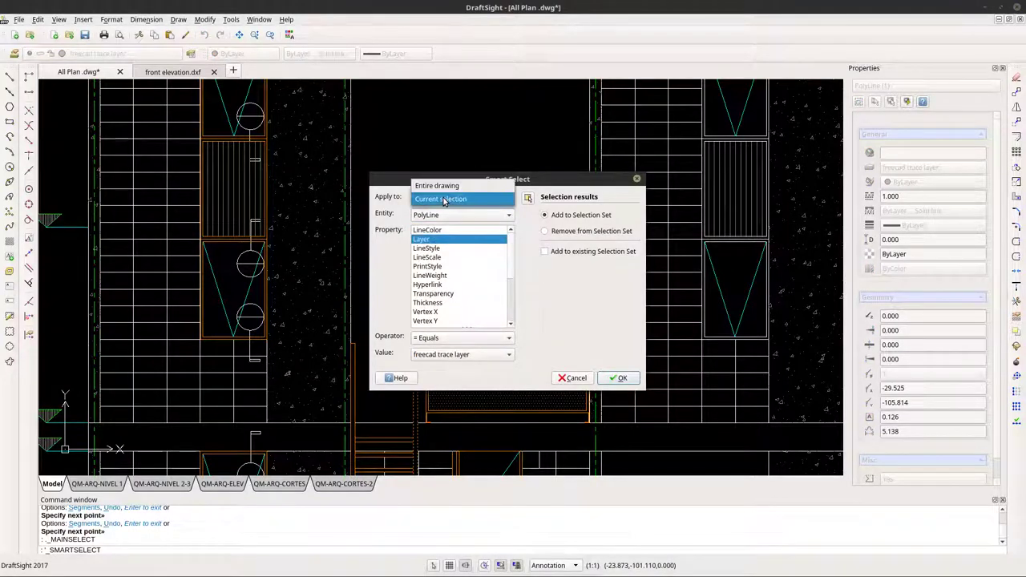
left_click(447, 189)
left_click(622, 379)
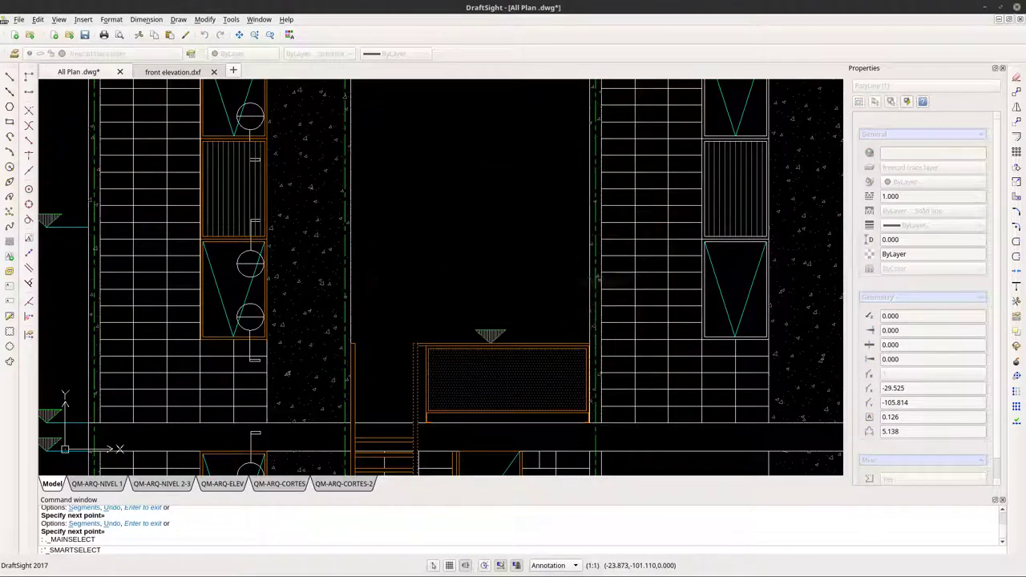
right_click(439, 223)
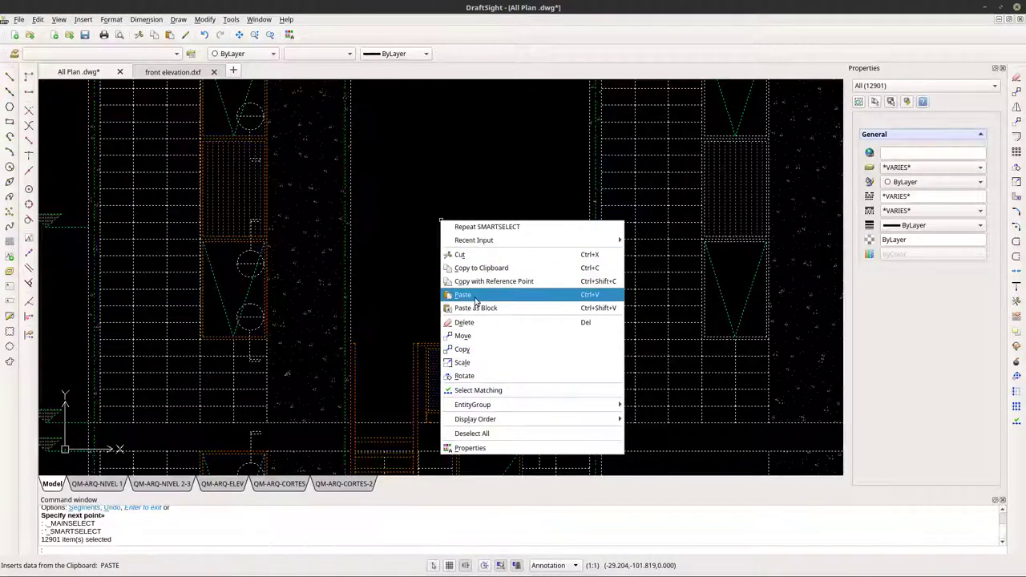
key("Escape")
key("Escape")
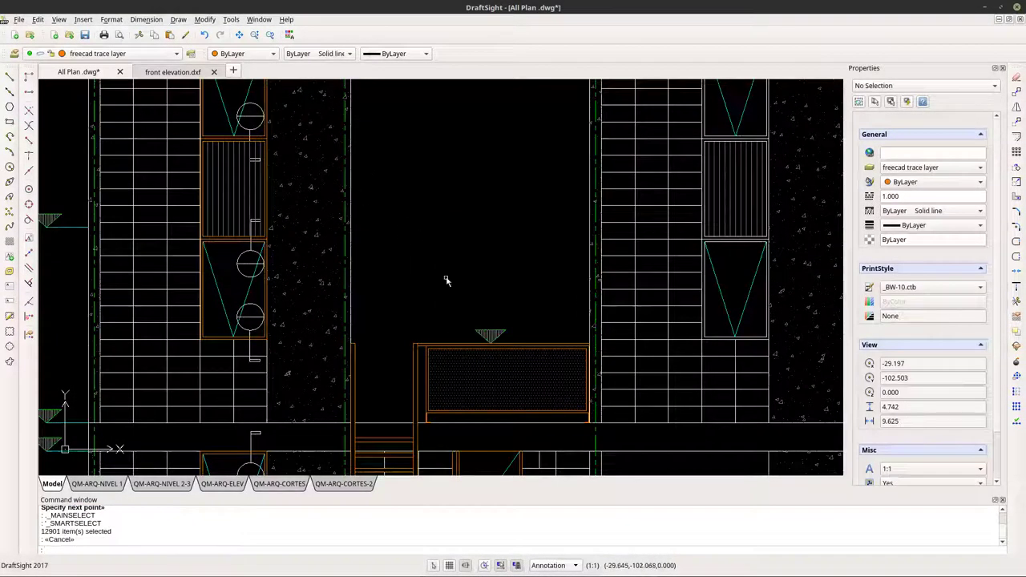
Smart Select every entity on the freecad trace layer across the entire drawing.
left_click(449, 347)
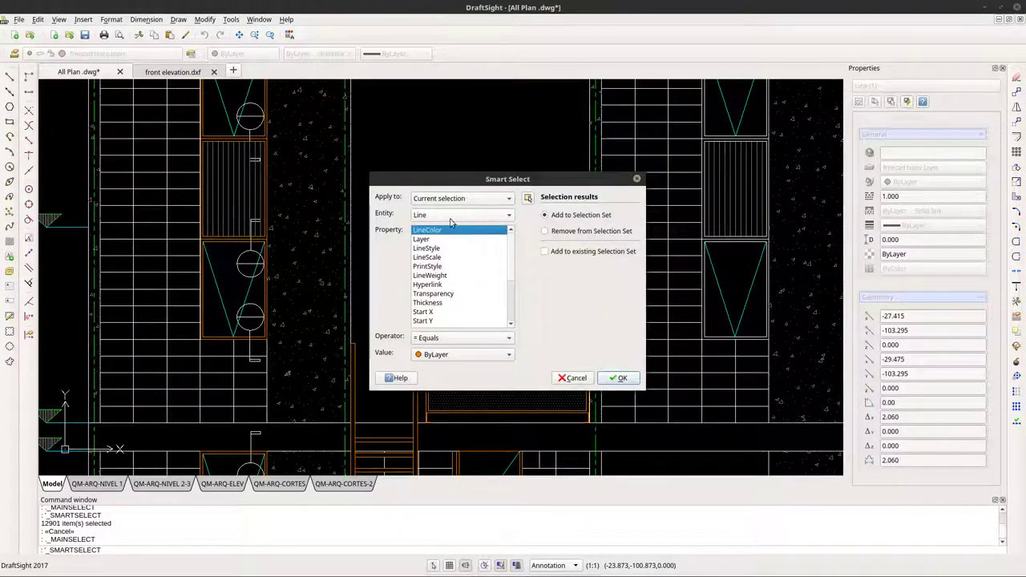
left_click(433, 240)
left_click(446, 199)
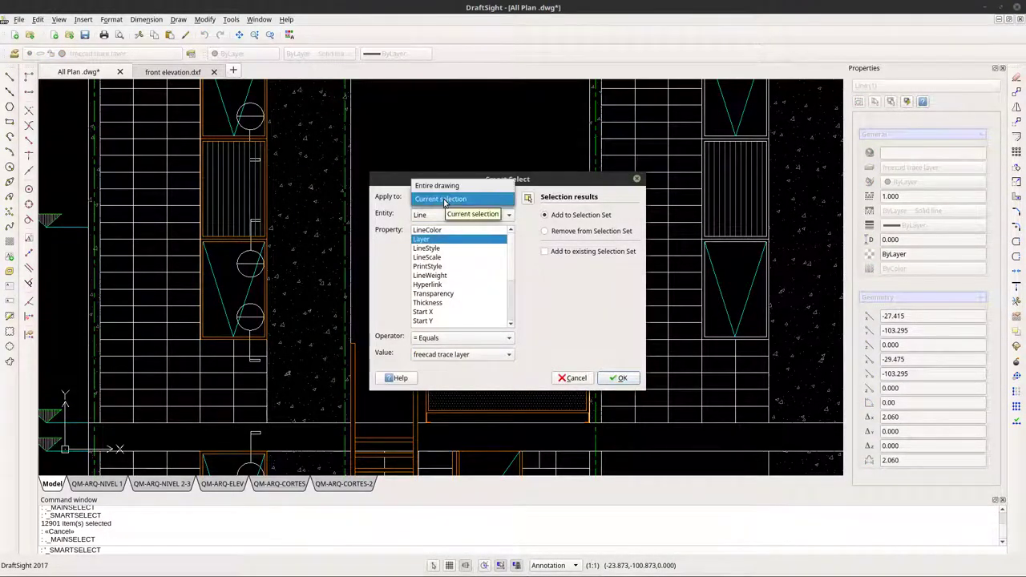
left_click(449, 187)
left_click(431, 241)
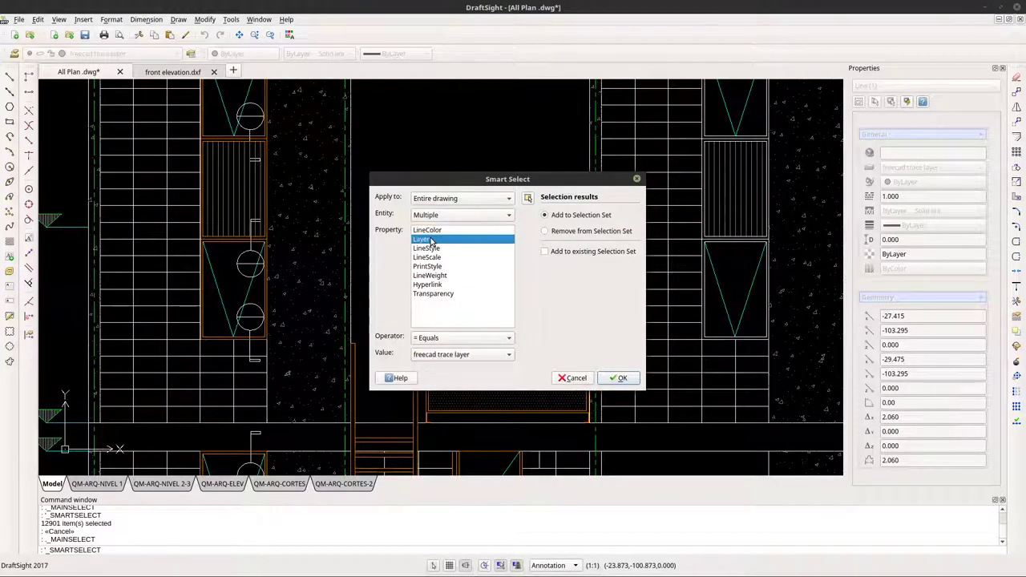
left_click(622, 379)
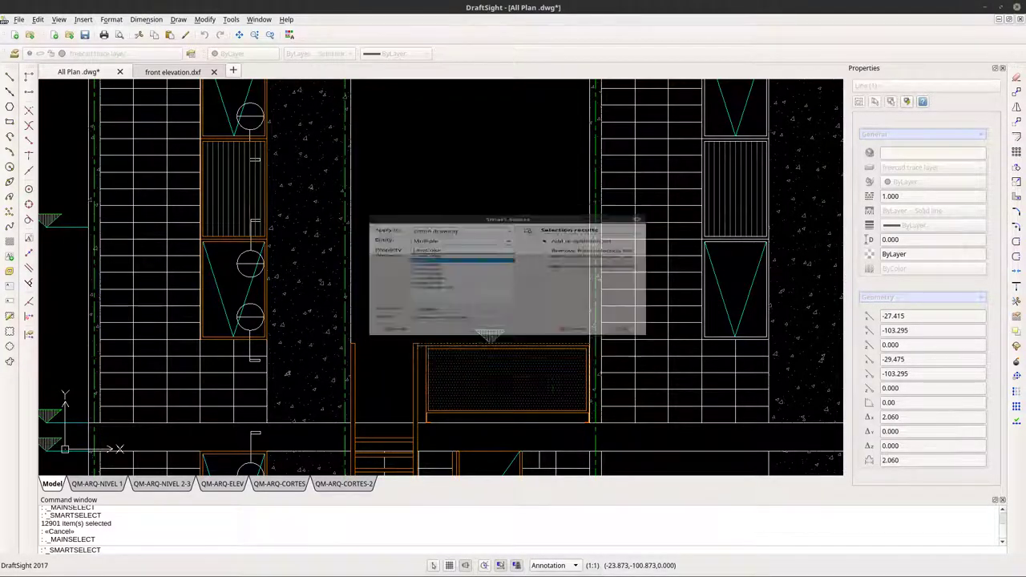
scroll(426, 256, "down", 2)
scroll(318, 161, "up", 6)
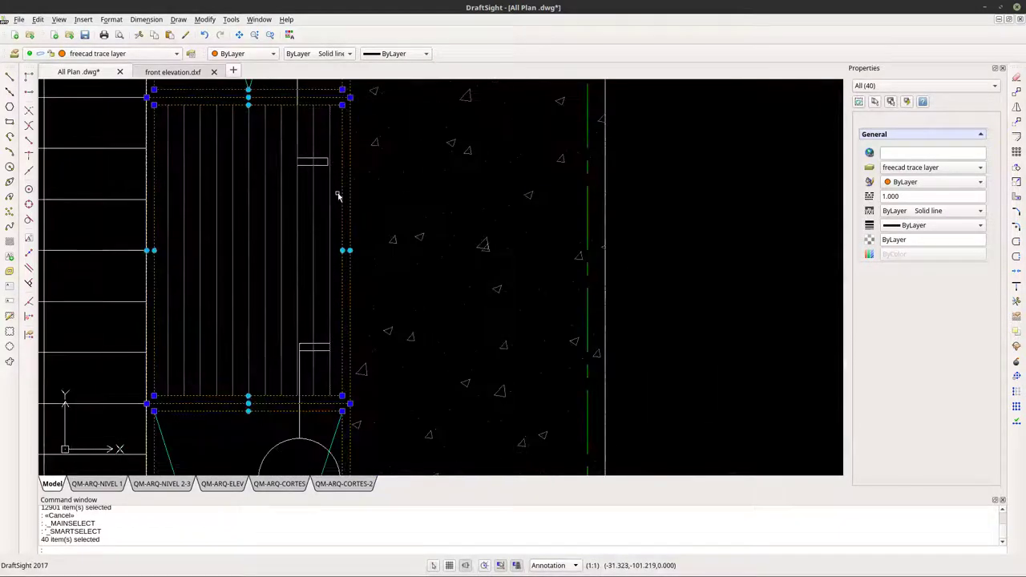
Add the stair lines to the selection with windows and copy everything to the clipboard.
left_click(336, 204)
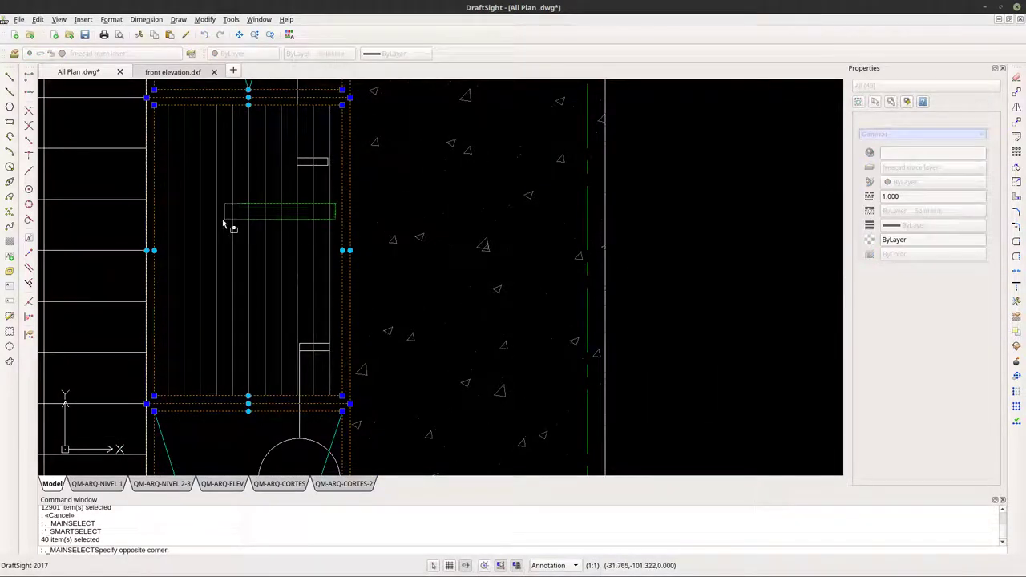
left_click(164, 227)
scroll(241, 305, "down", 5)
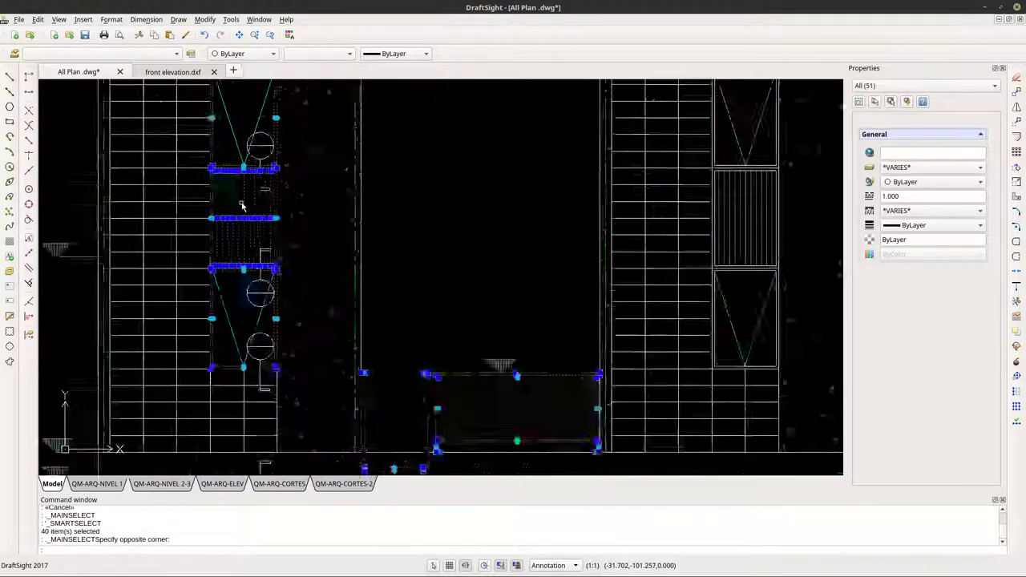
scroll(261, 361, "up", 10)
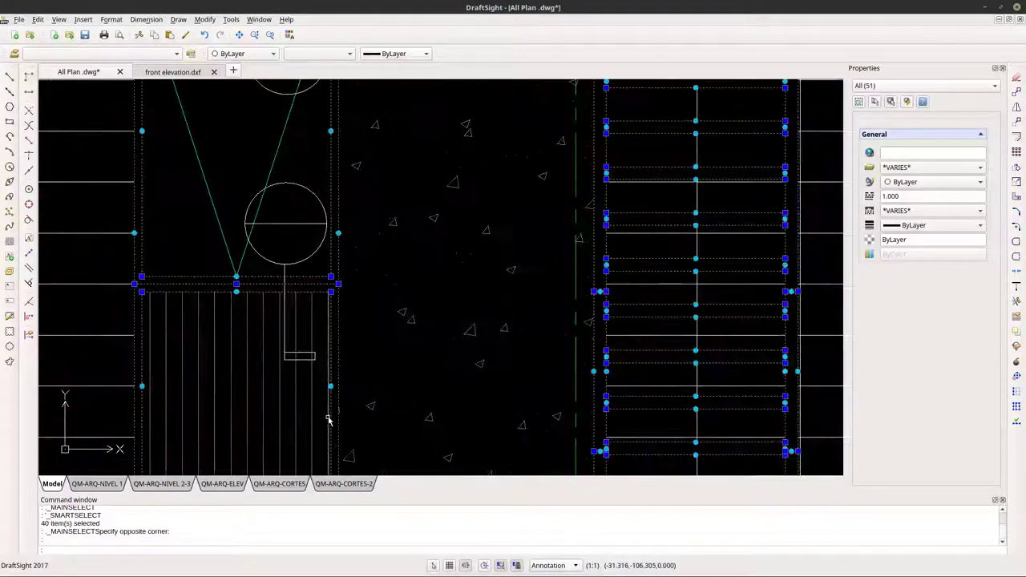
left_click(323, 421)
left_click(323, 420)
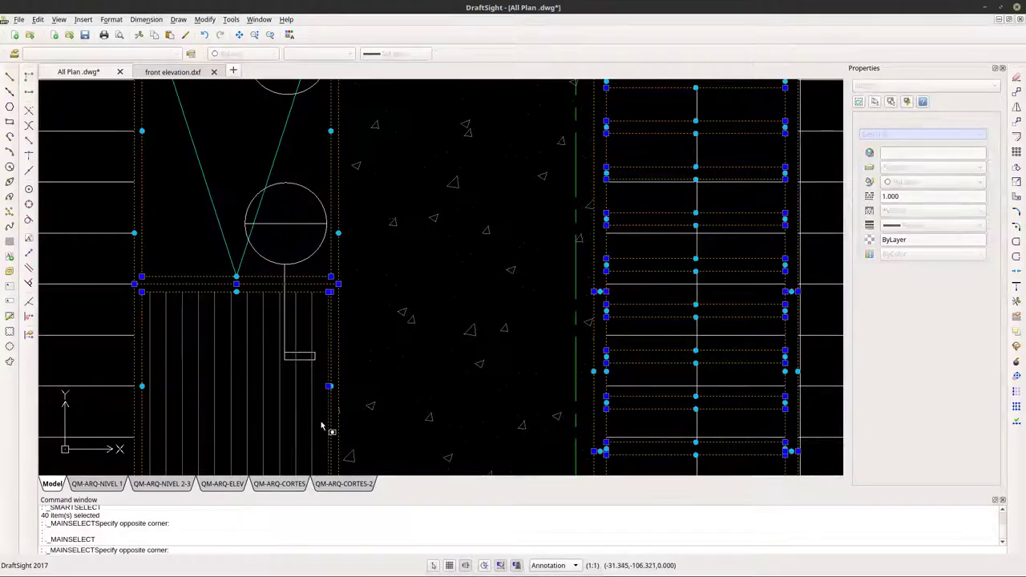
left_click(148, 419)
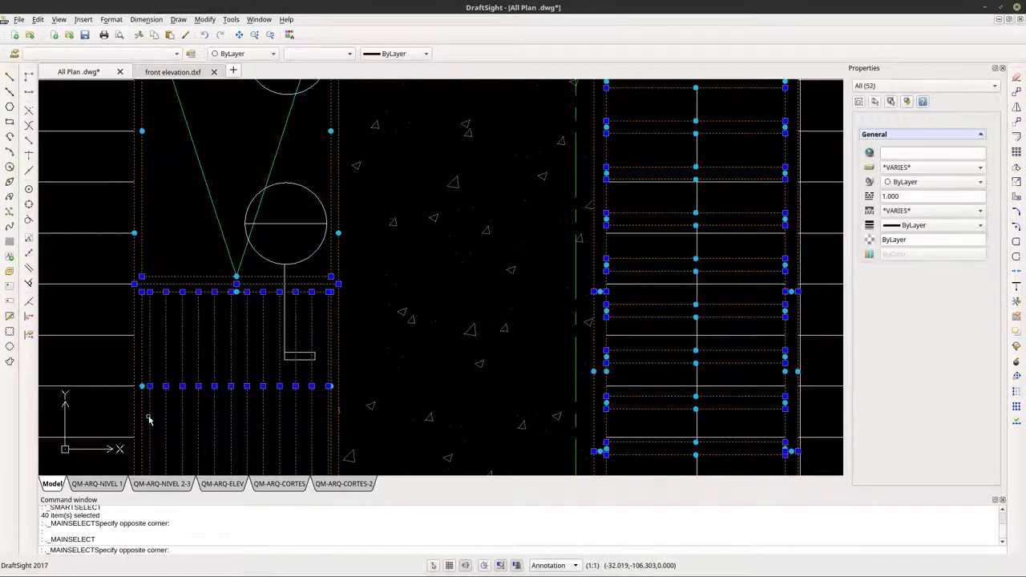
left_click(38, 19)
left_click(48, 70)
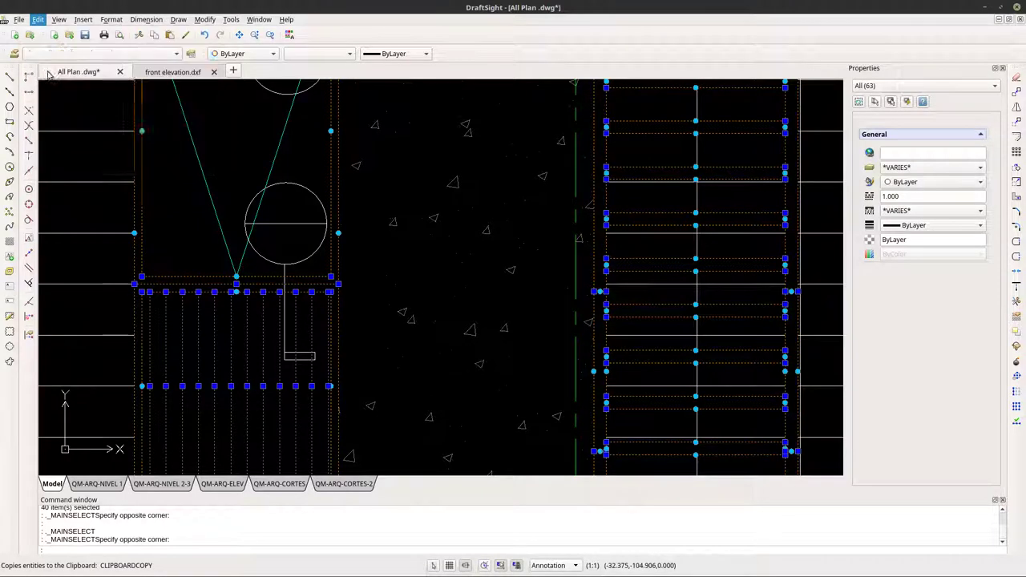
Paste the copied tracing into front elevation.dxf as a block.
left_click(172, 71)
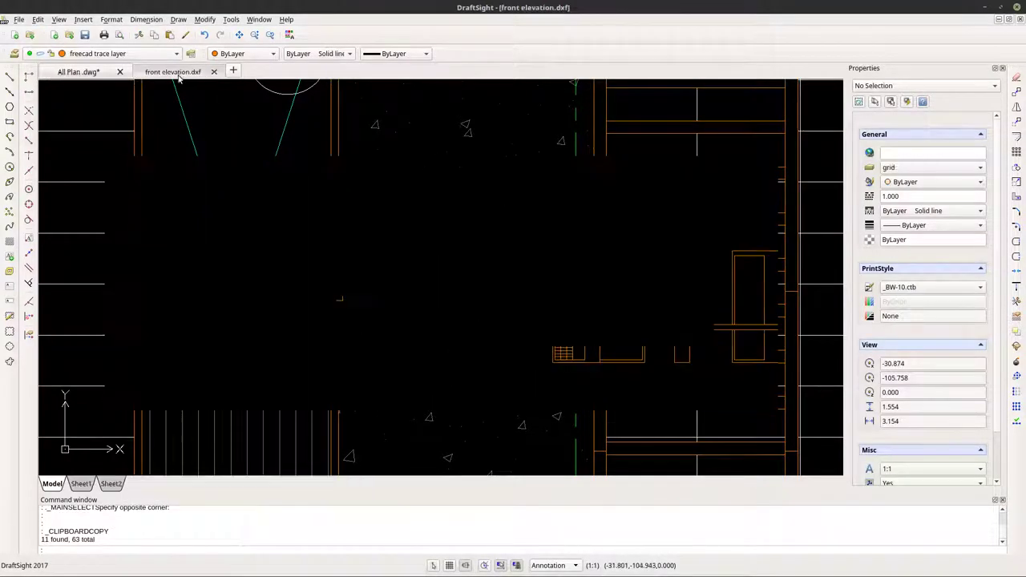
scroll(292, 178, "down", 2)
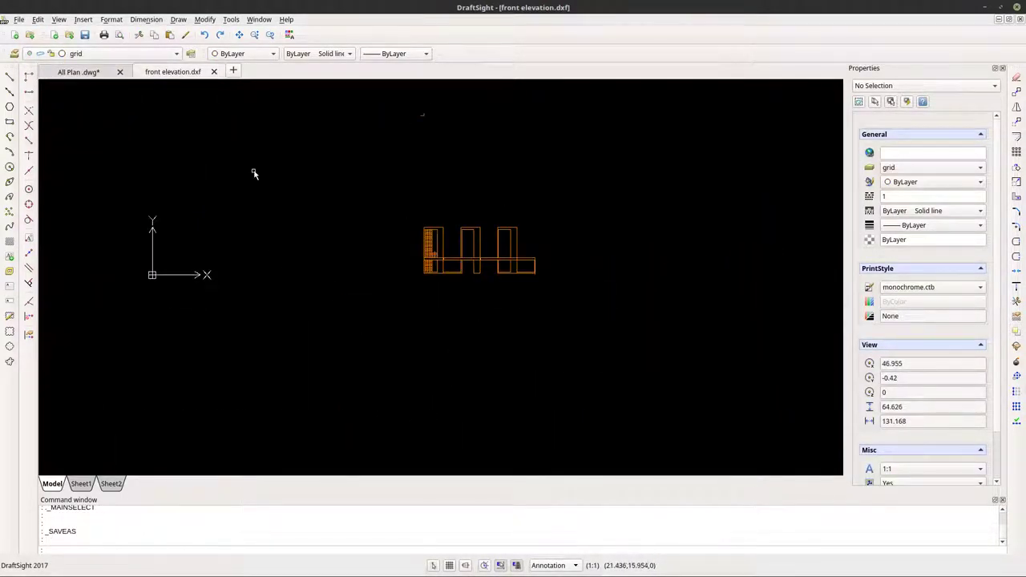
left_click(18, 19)
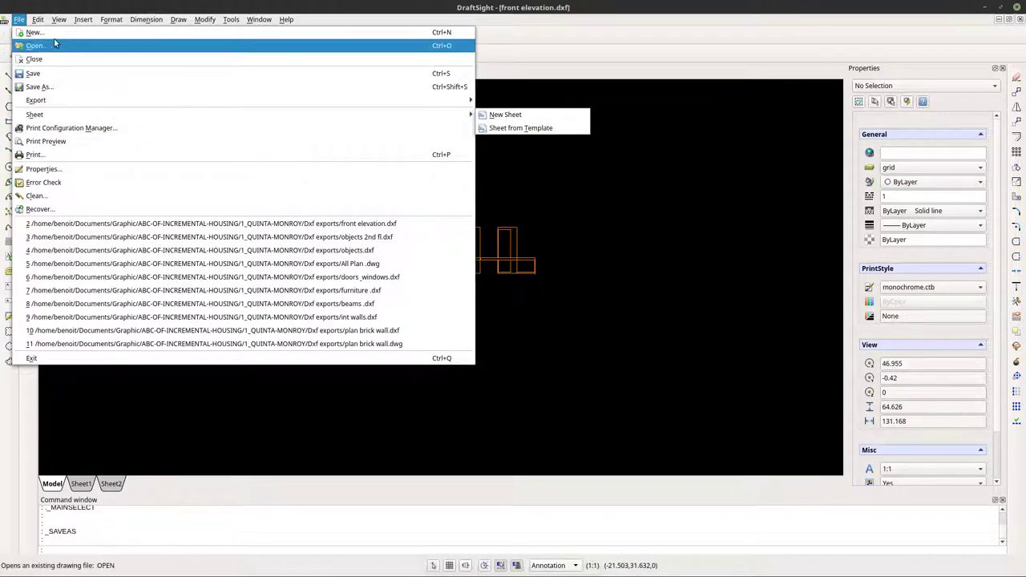
mouse_move(40, 28)
left_click(64, 113)
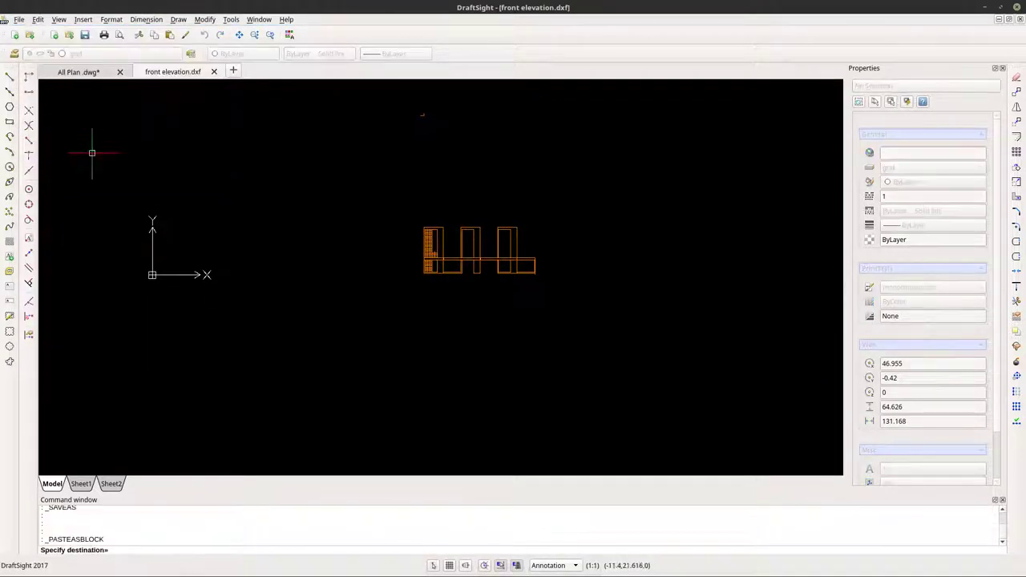
left_click(335, 298)
Delete the old large elevation block, keeping the small pasted block.
scroll(401, 288, "up", 4)
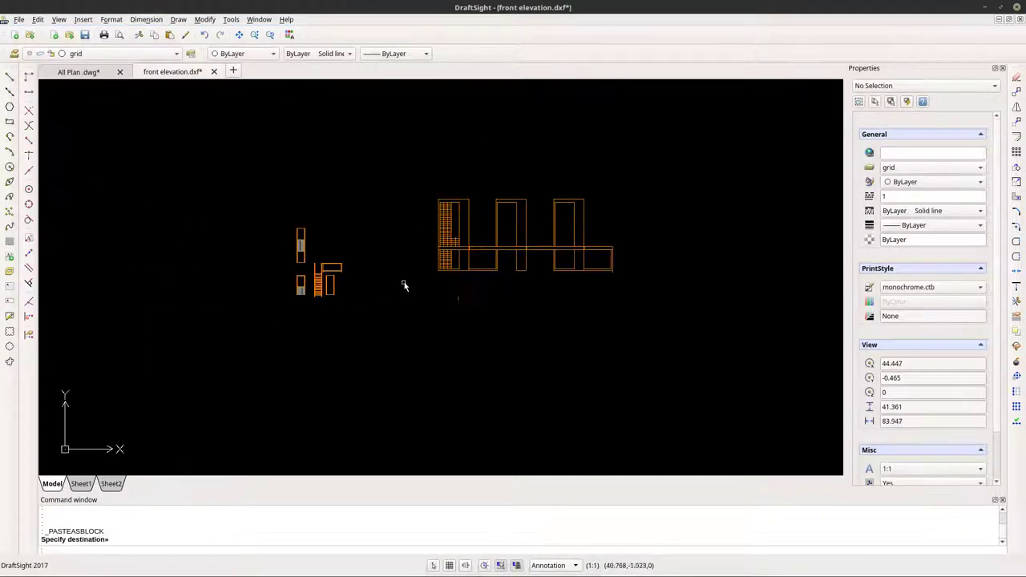
left_click(476, 306)
left_click(402, 295)
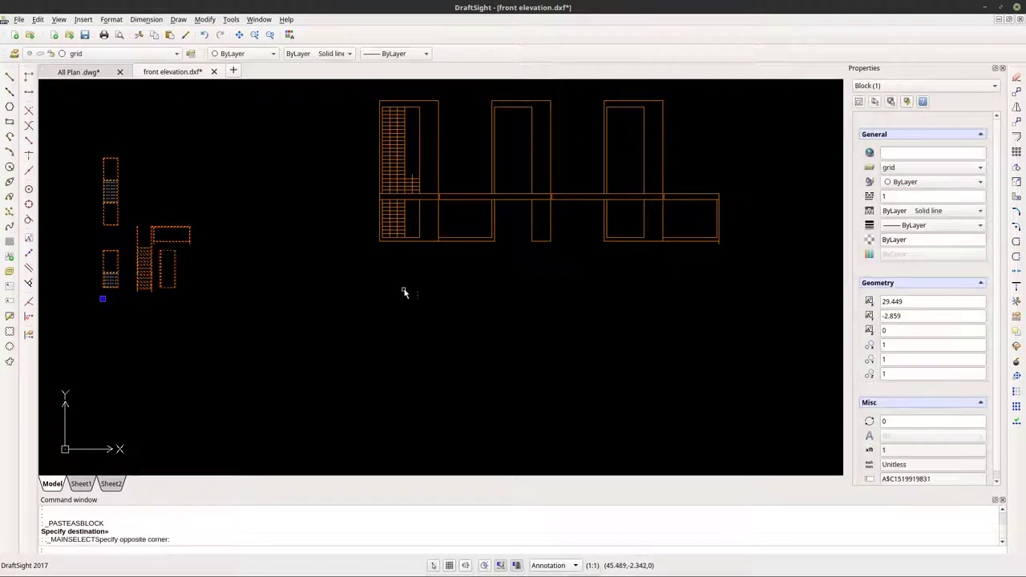
left_click(404, 217)
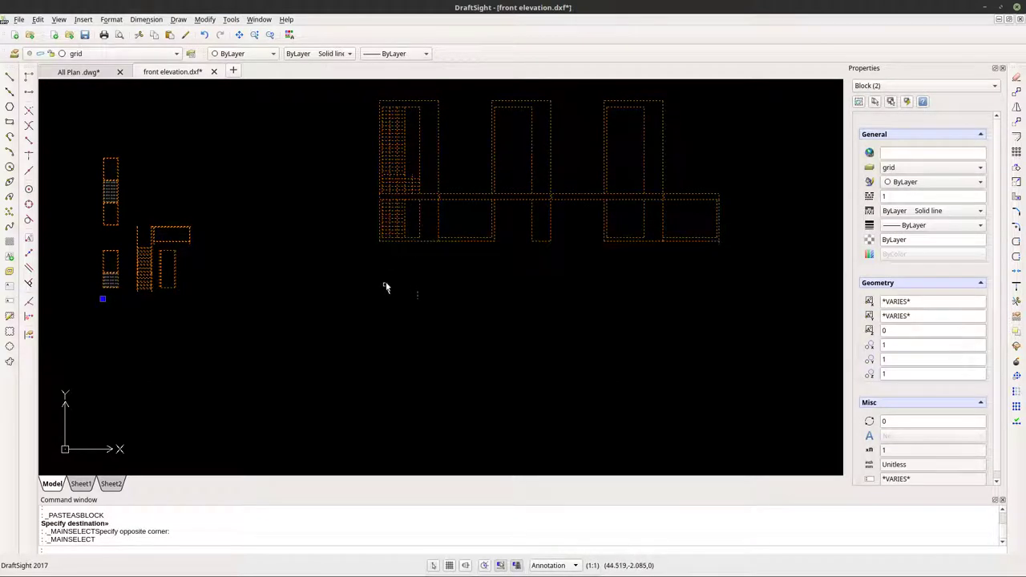
right_click(384, 287)
left_click(417, 494)
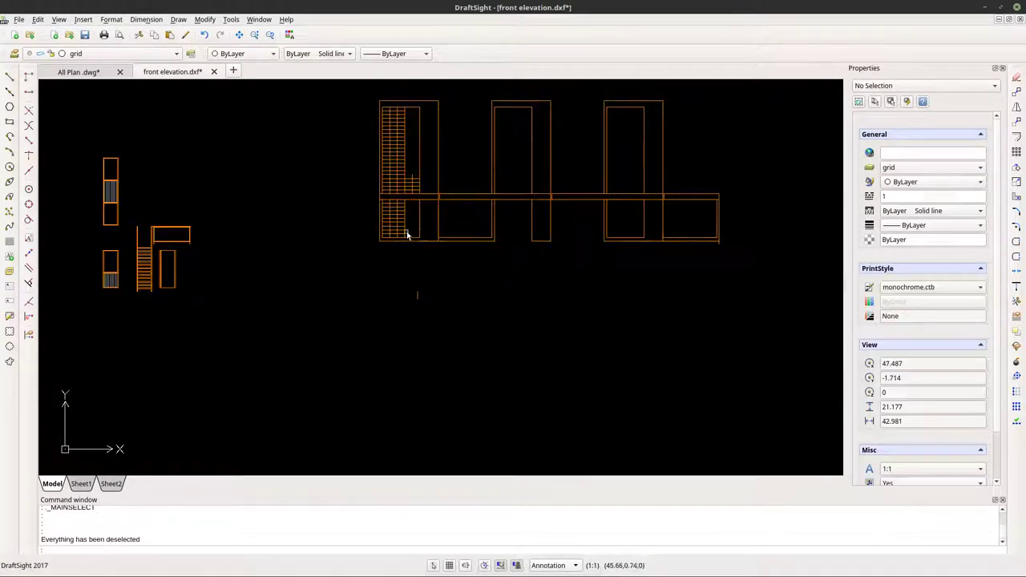
left_click(369, 228)
key("Delete")
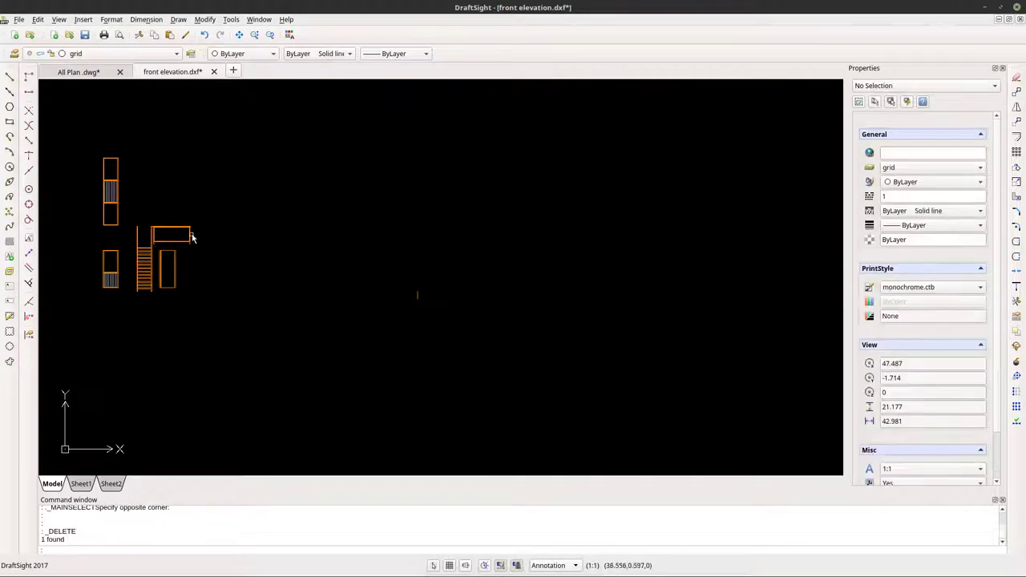
left_click(129, 263)
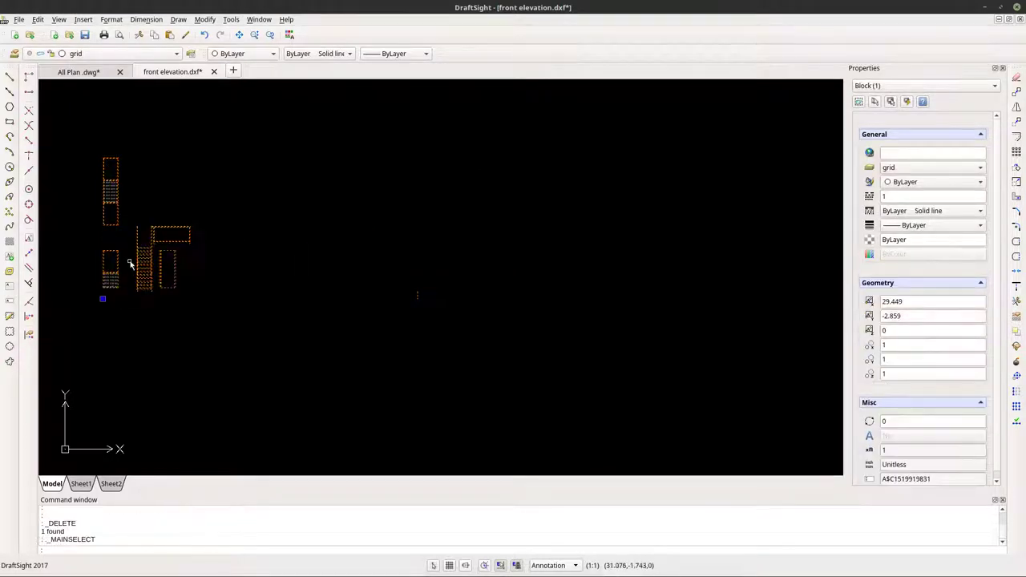
left_click(19, 19)
Save over front elevation.dxf as R2013 ASCII Drawing (*.dxf), then switch to FreeCAD.
left_click(33, 73)
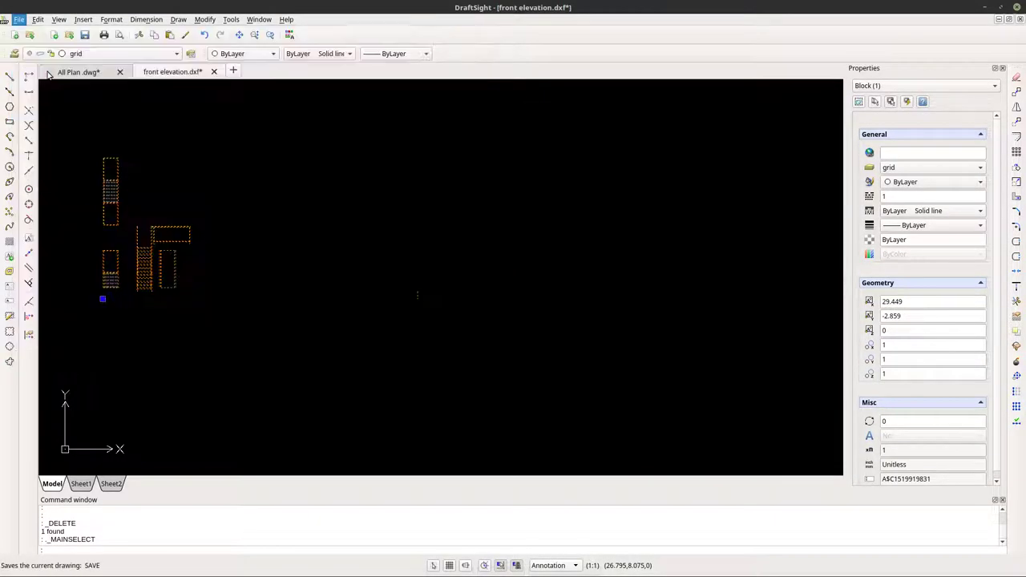
left_click(496, 366)
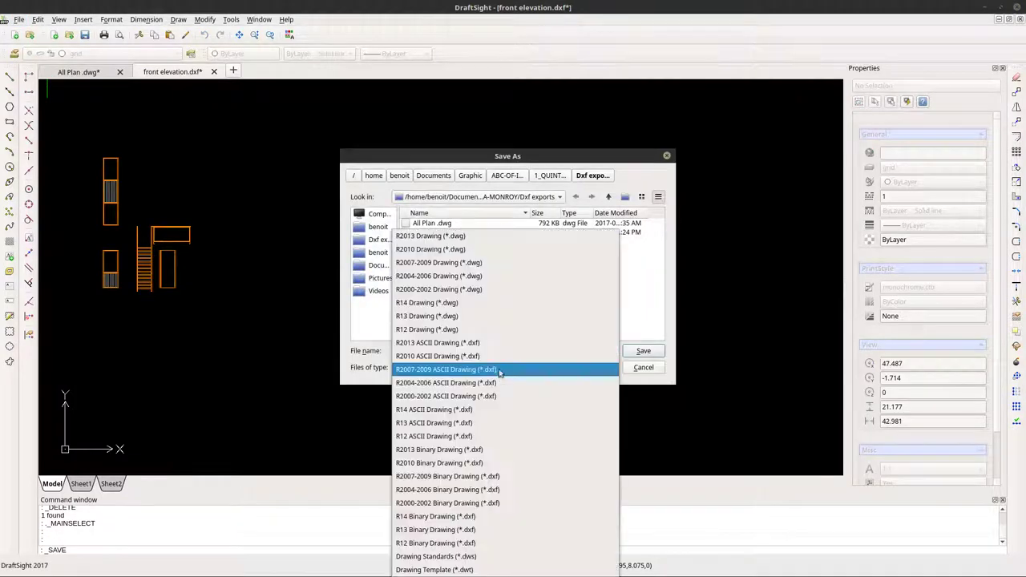
left_click(499, 346)
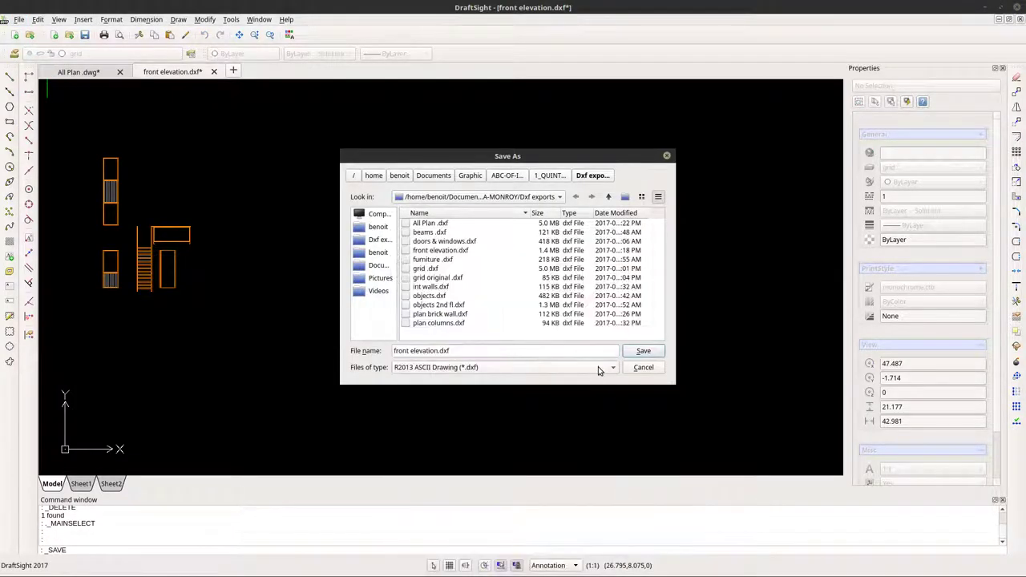
left_click(641, 353)
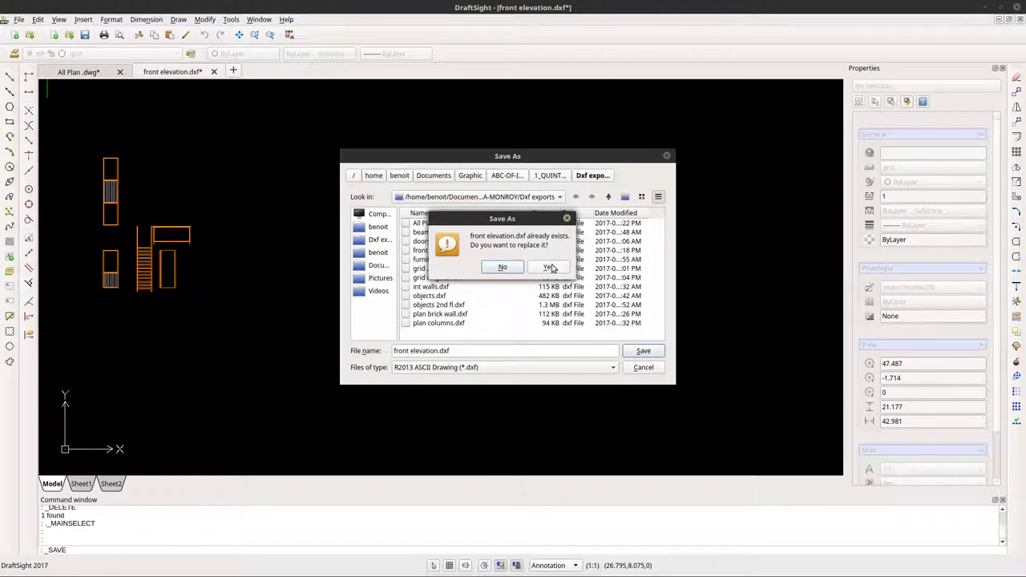
left_click(549, 267)
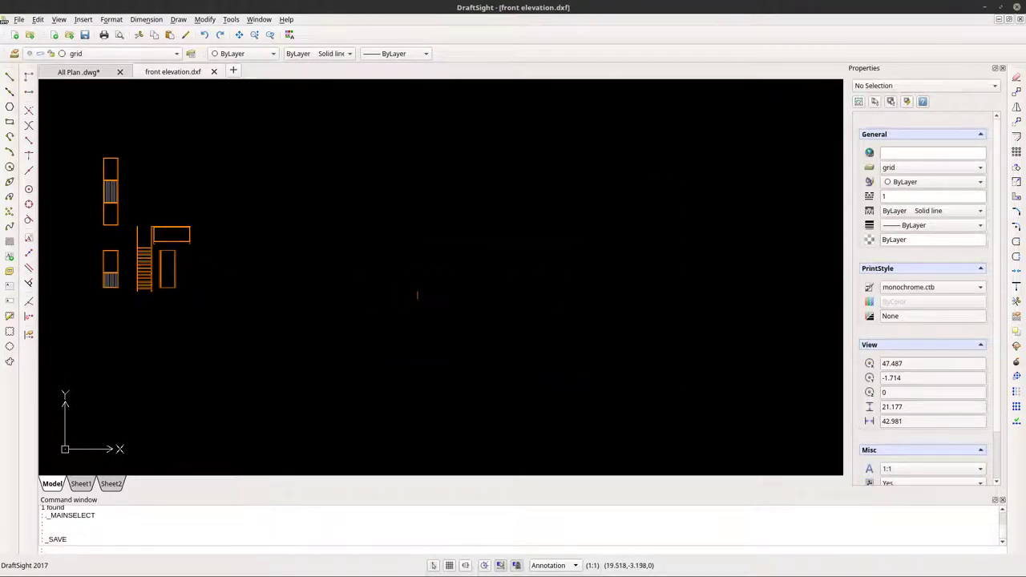
key("alt+Tab")
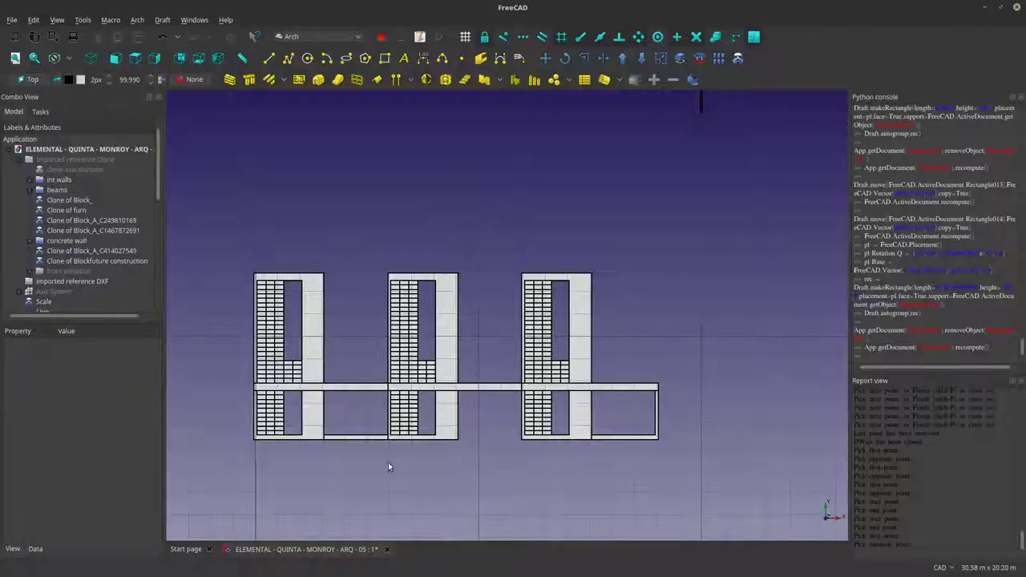
left_click(11, 20)
left_click(37, 151)
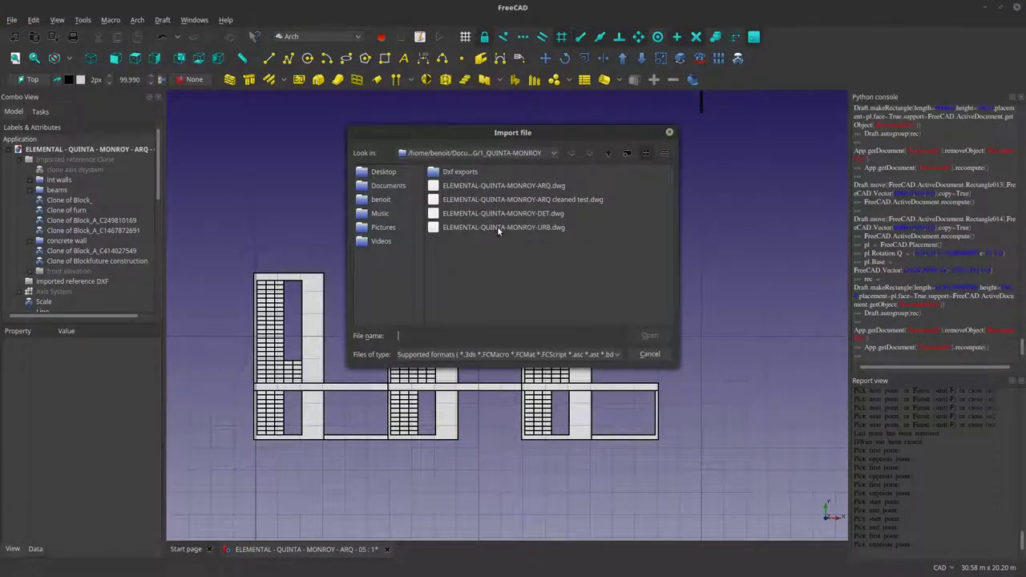
double_click(441, 172)
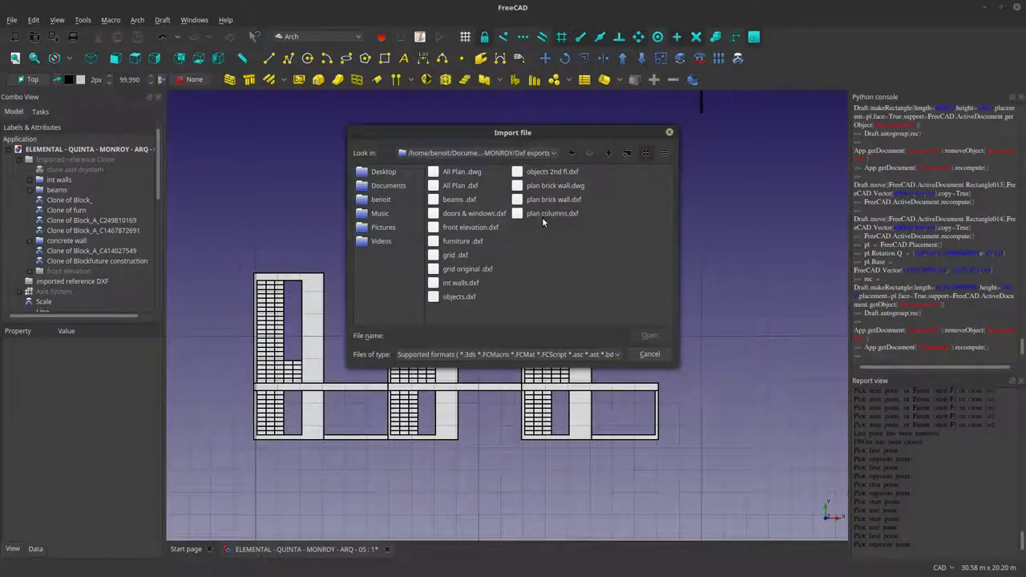
left_click(470, 229)
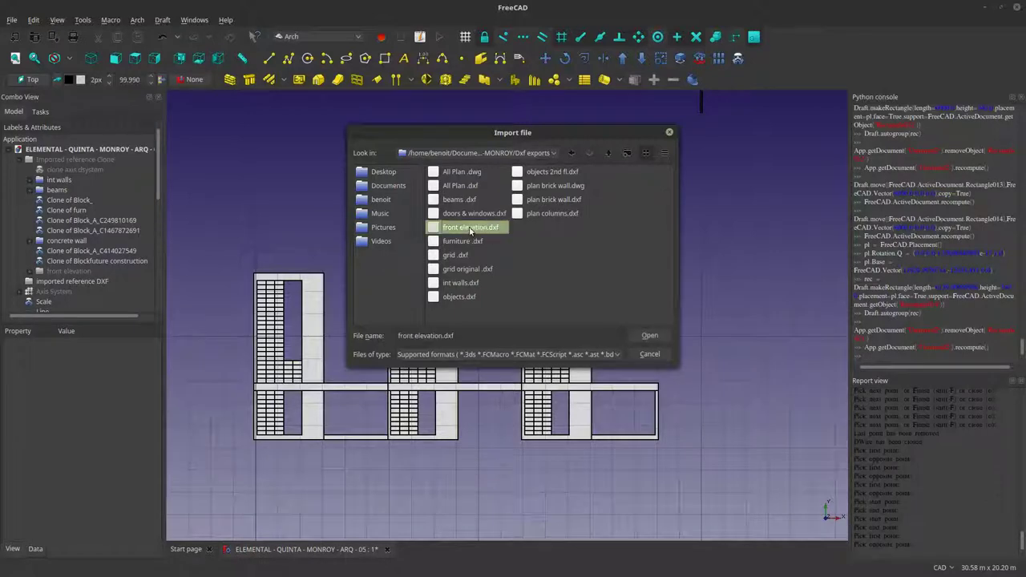
left_click(649, 336)
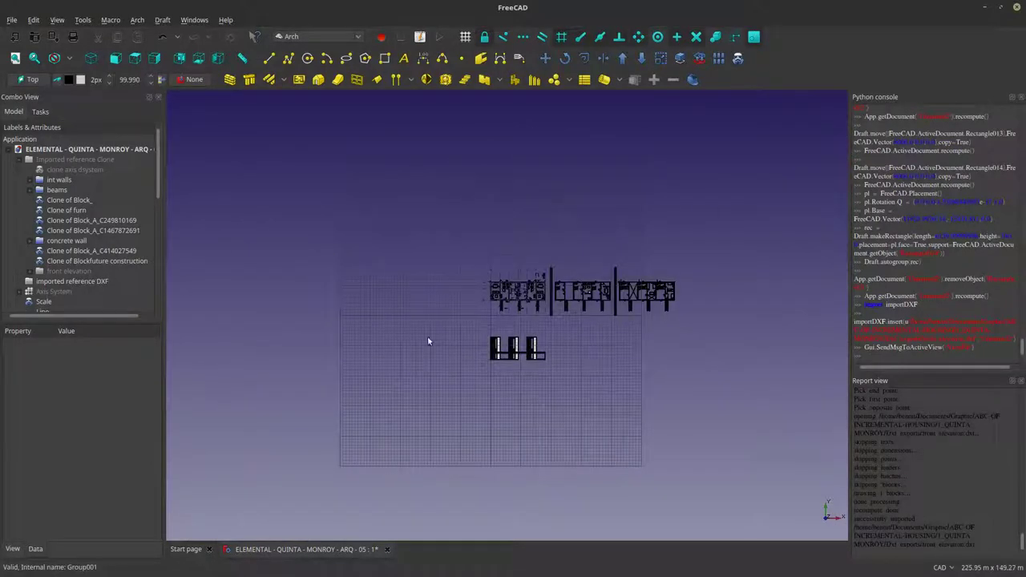
scroll(24, 302, "down", 10)
left_click(18, 303)
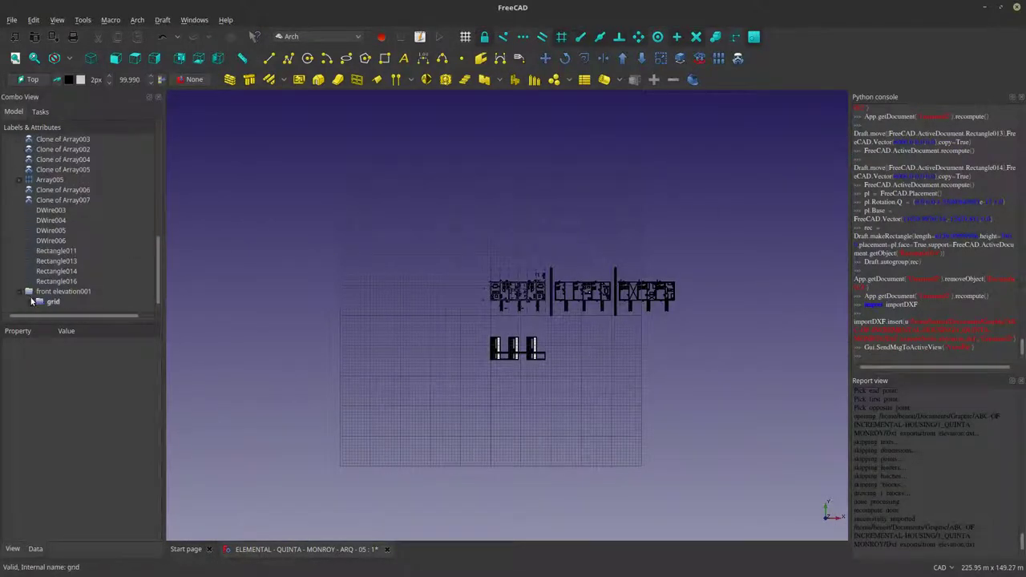
left_click(29, 301)
left_click(55, 304)
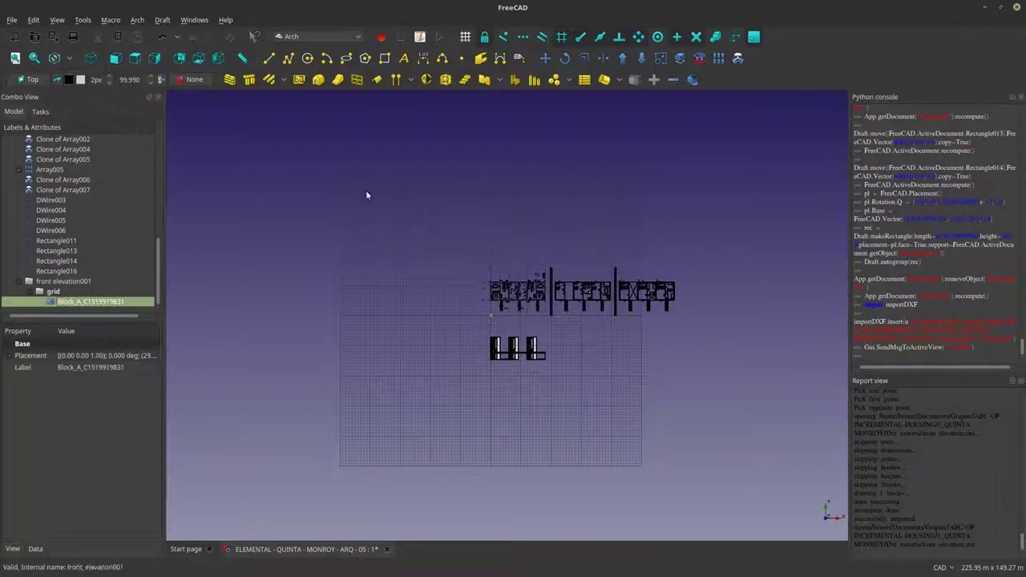
Draft Scale the block by 1000 in X, Y and Z about its lower corner.
left_click(665, 63)
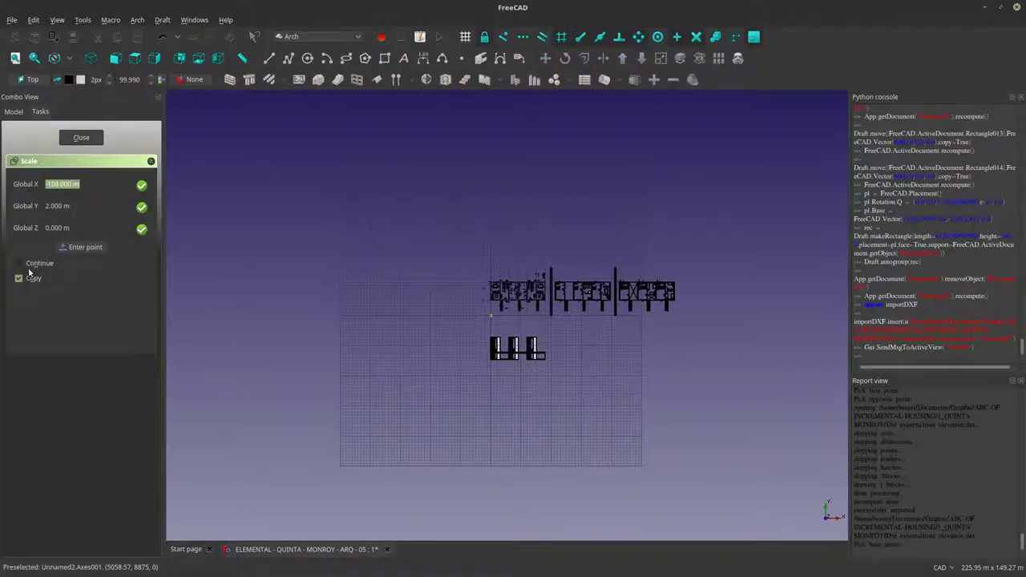
scroll(492, 292, "up", 15)
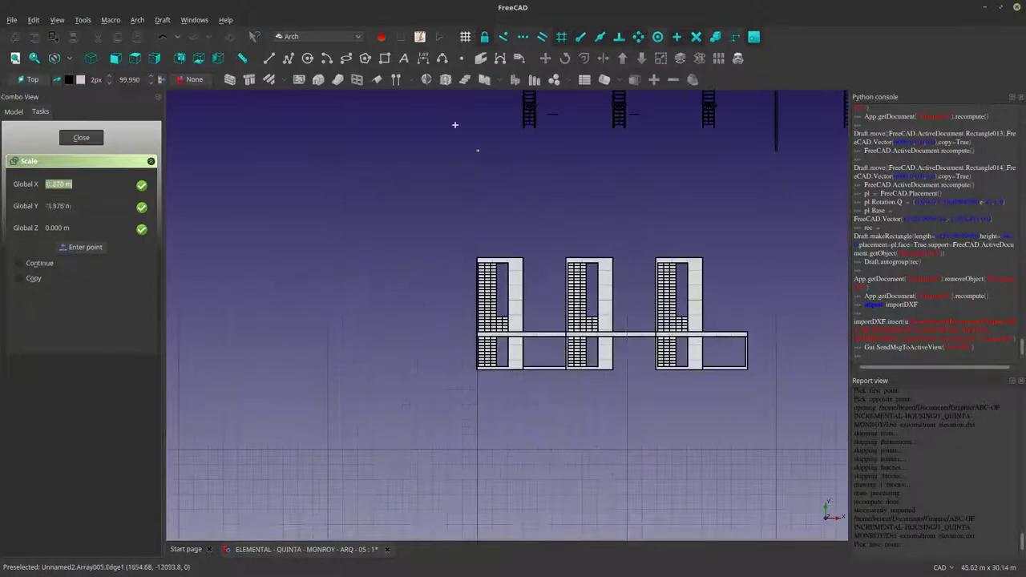
scroll(492, 302, "up", 15)
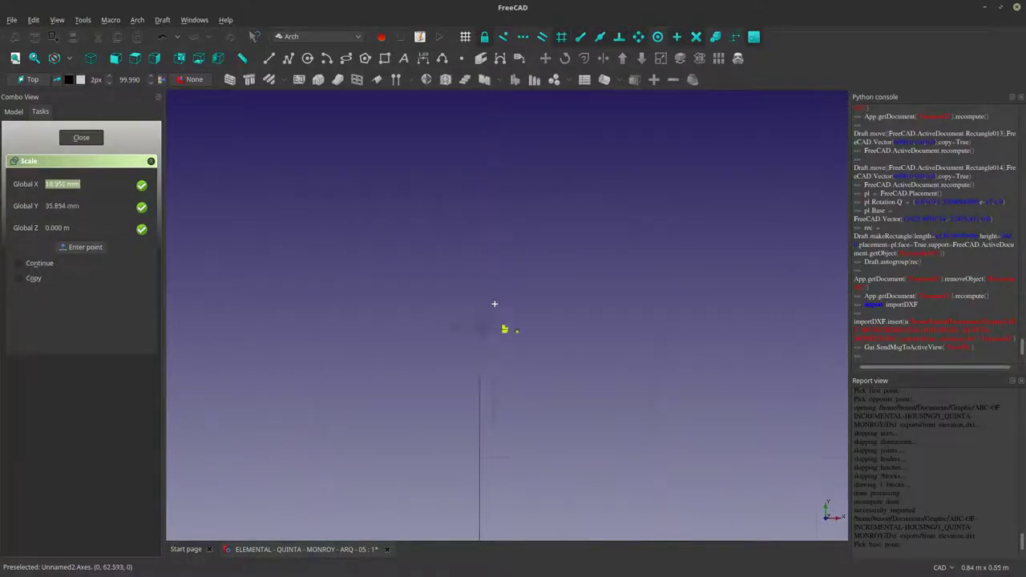
scroll(534, 377, "up", 8)
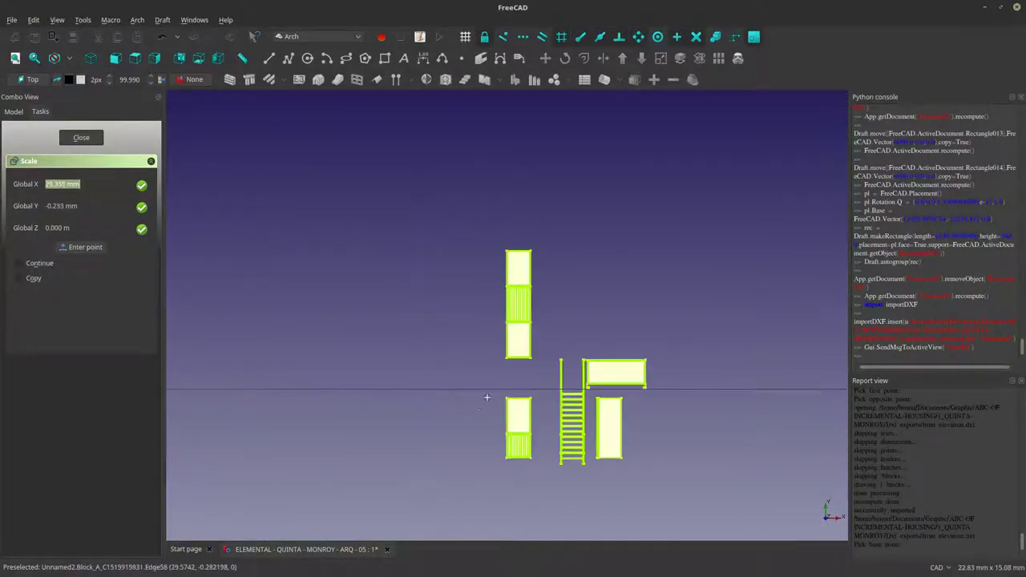
scroll(508, 460, "up", 8)
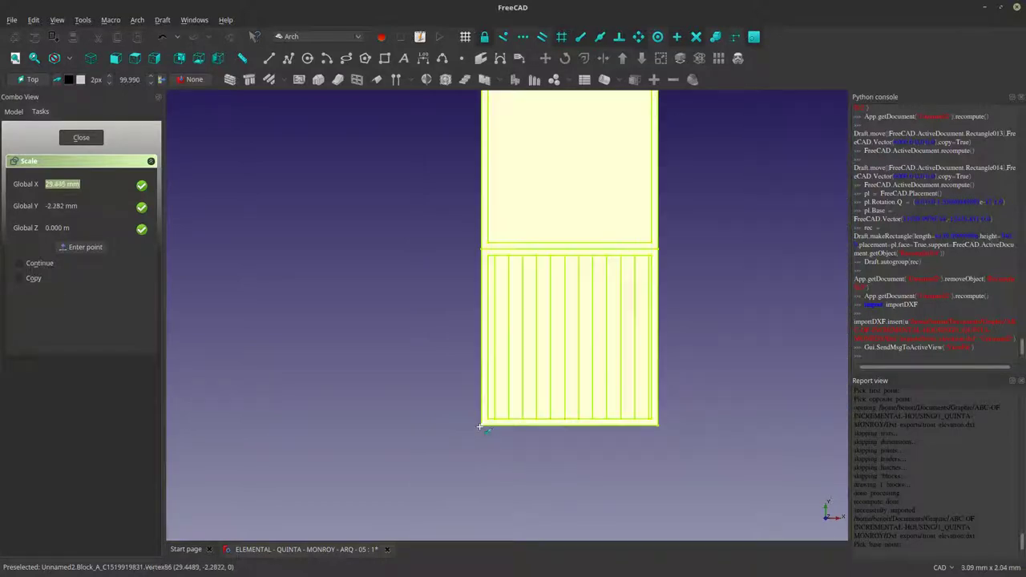
left_click(483, 426)
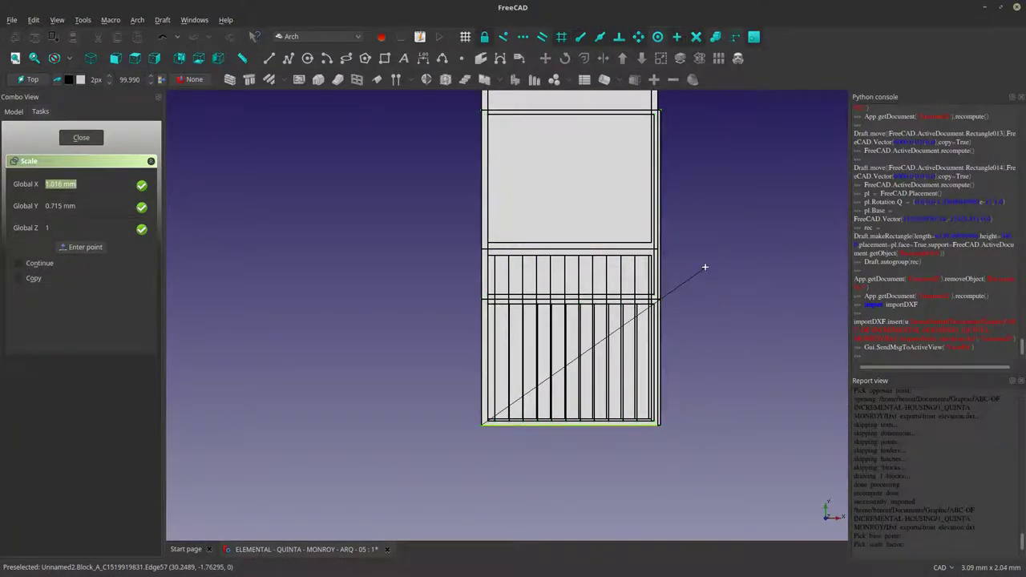
type("000")
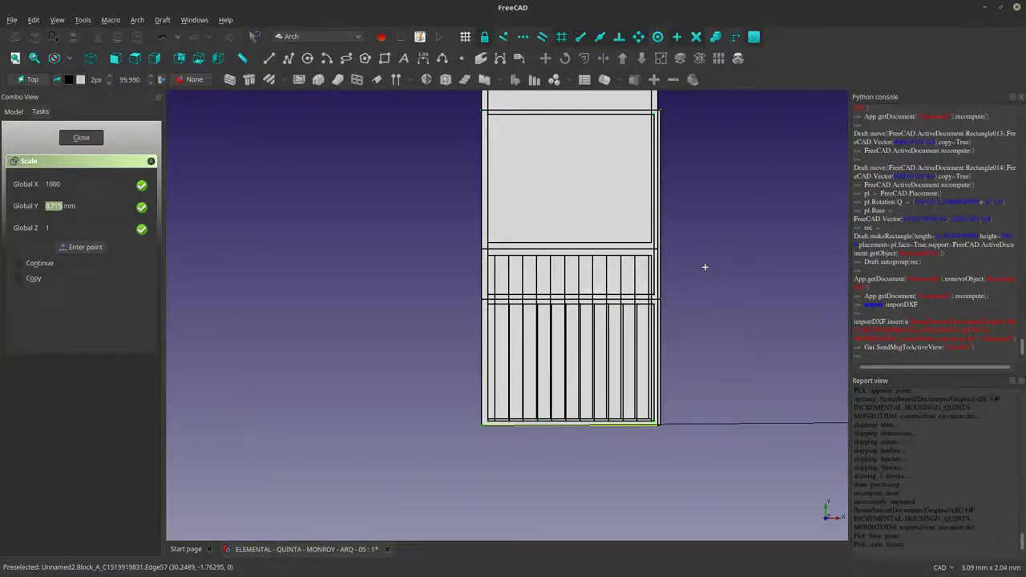
type("1000")
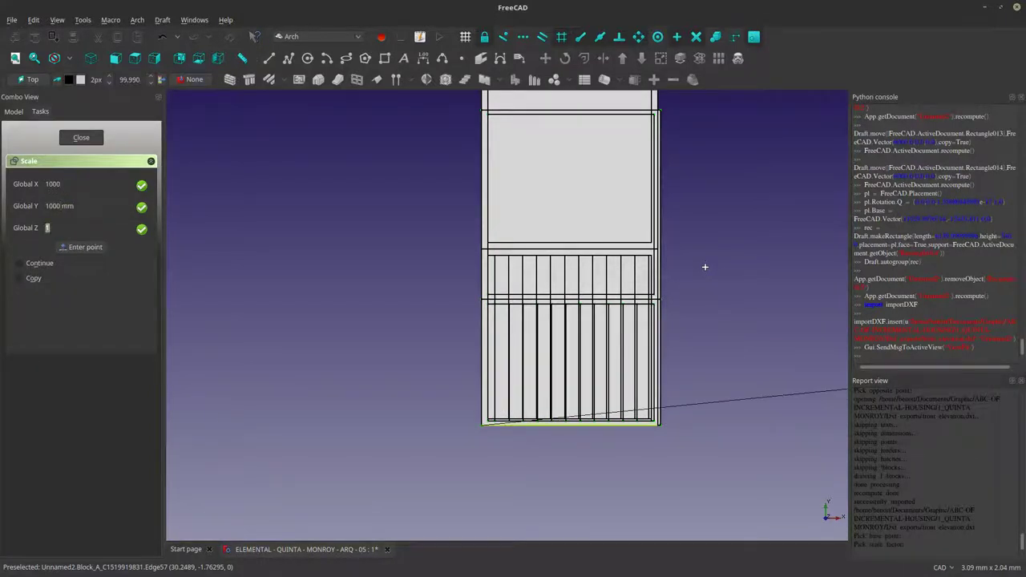
type("10")
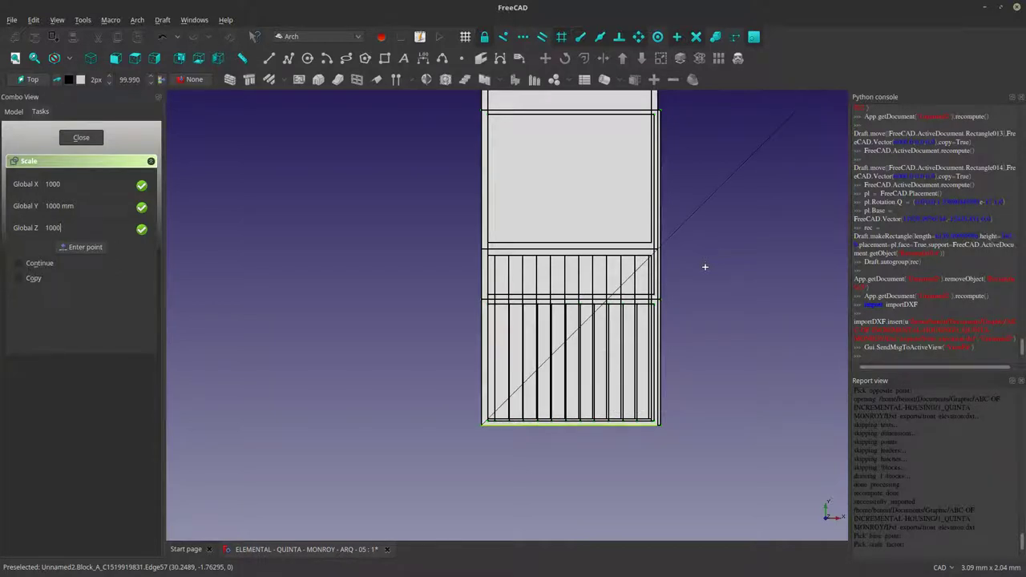
key("Return")
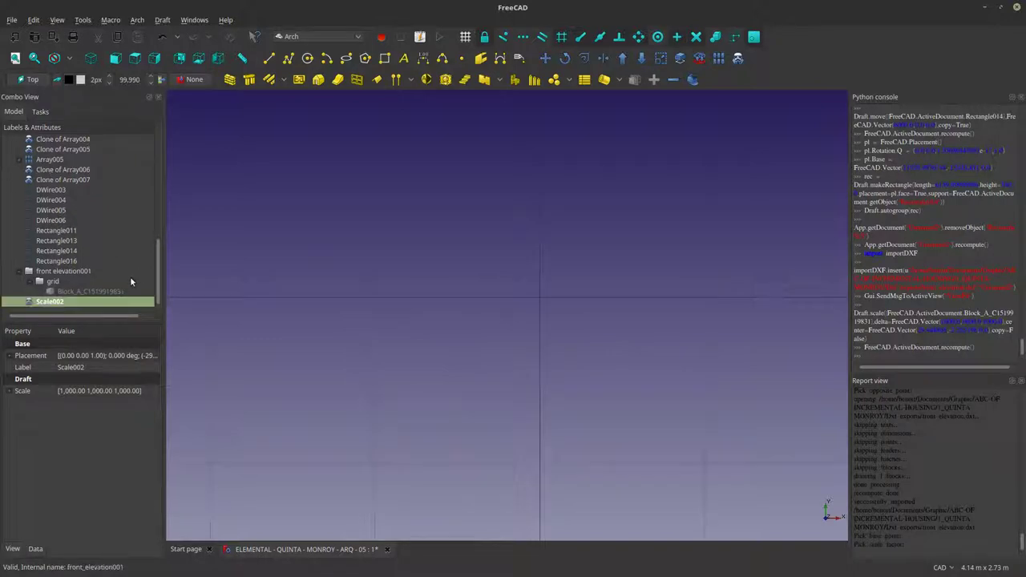
Move Scale002 from its reference line's endpoint onto the matching corner of the front elevation.
scroll(426, 359, "down", 10)
scroll(352, 384, "up", 3)
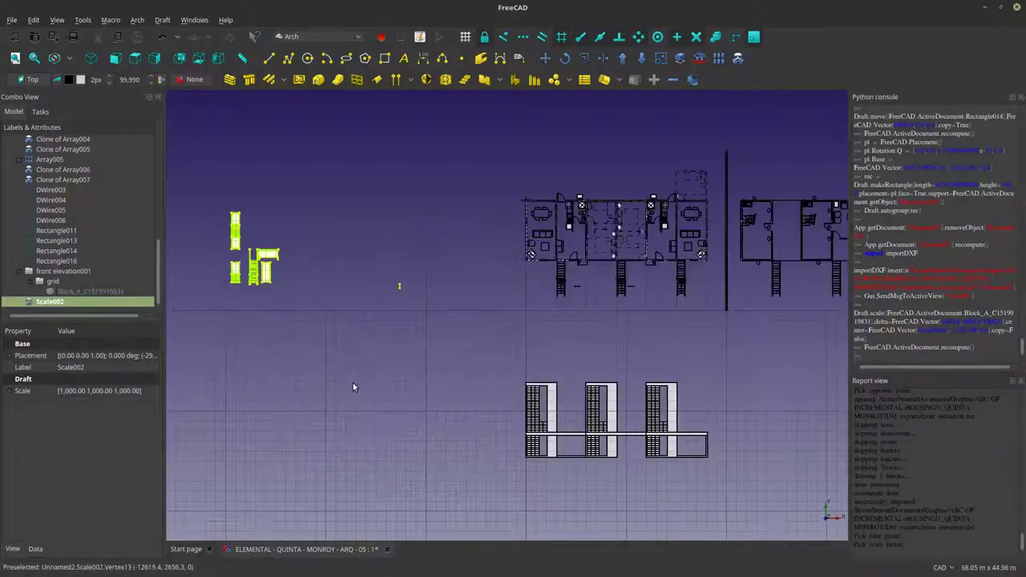
left_click(352, 384)
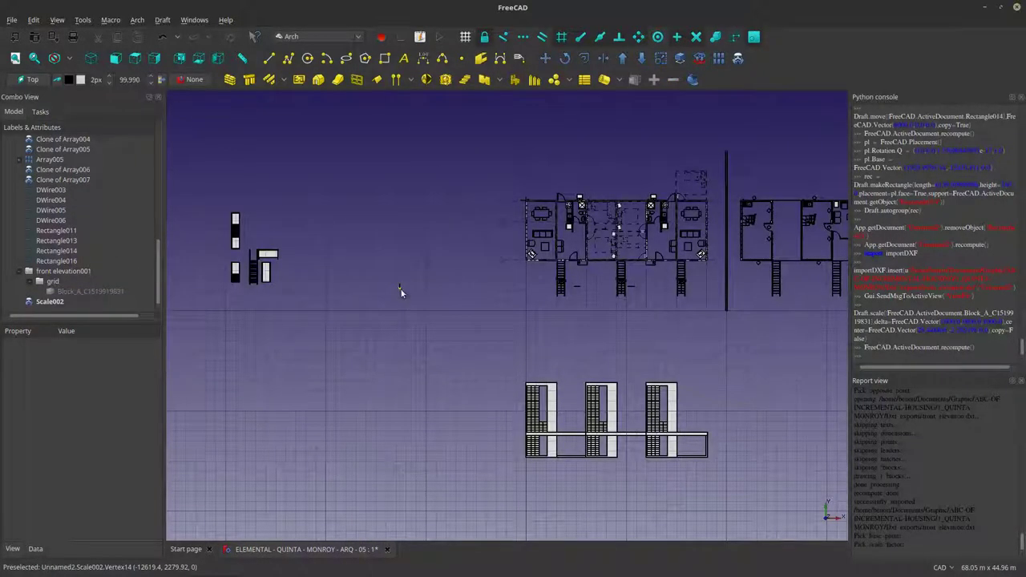
left_click(400, 292)
left_click(545, 58)
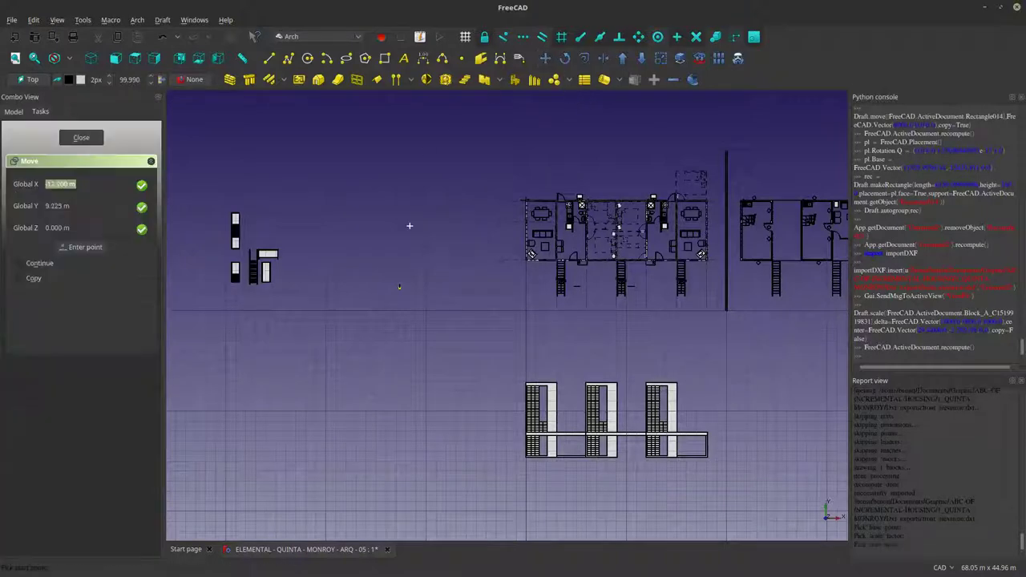
scroll(397, 285, "up", 5)
scroll(441, 272, "up", 3)
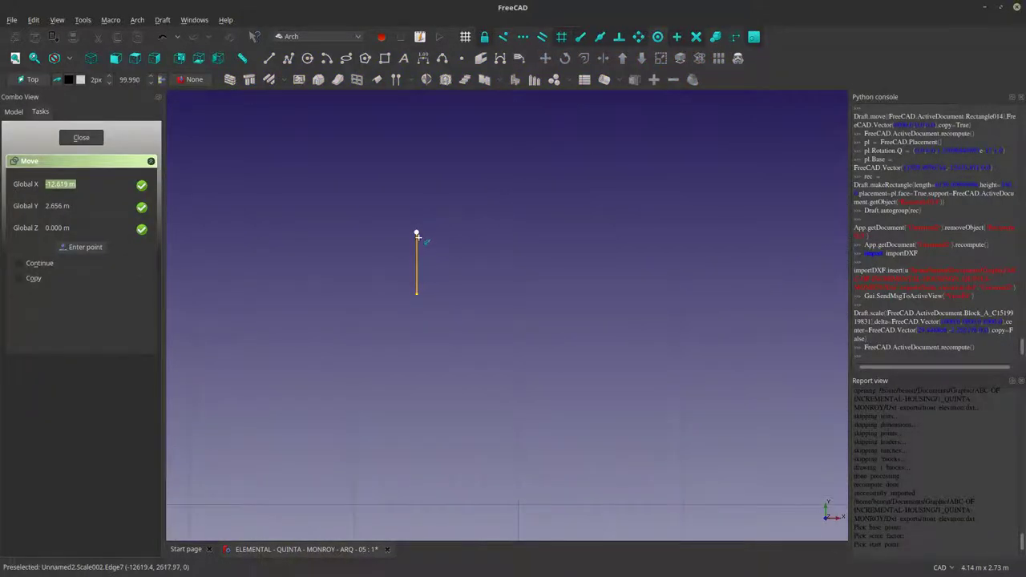
left_click(417, 234)
scroll(376, 236, "down", 6)
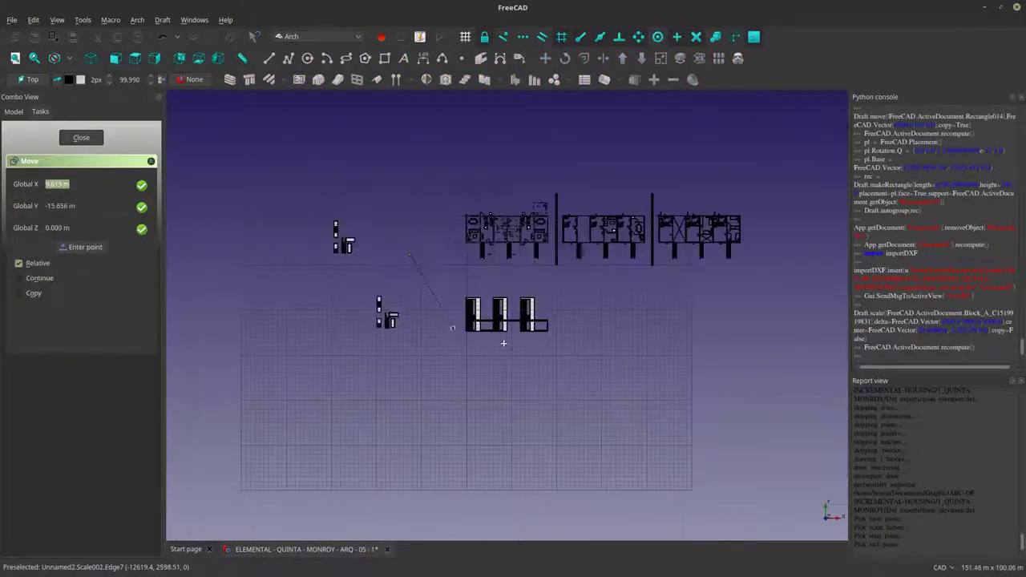
scroll(486, 277, "up", 6)
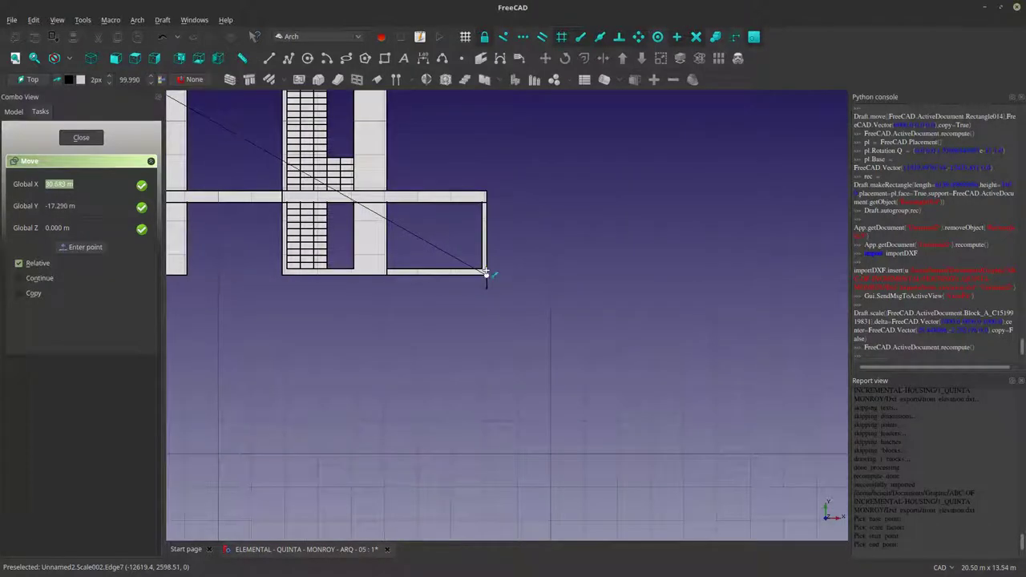
left_click(485, 273)
scroll(497, 271, "down", 4)
Zoom around the elevation and select Scale002 to confirm it overlays the windows and stairs.
scroll(453, 267, "up", 5)
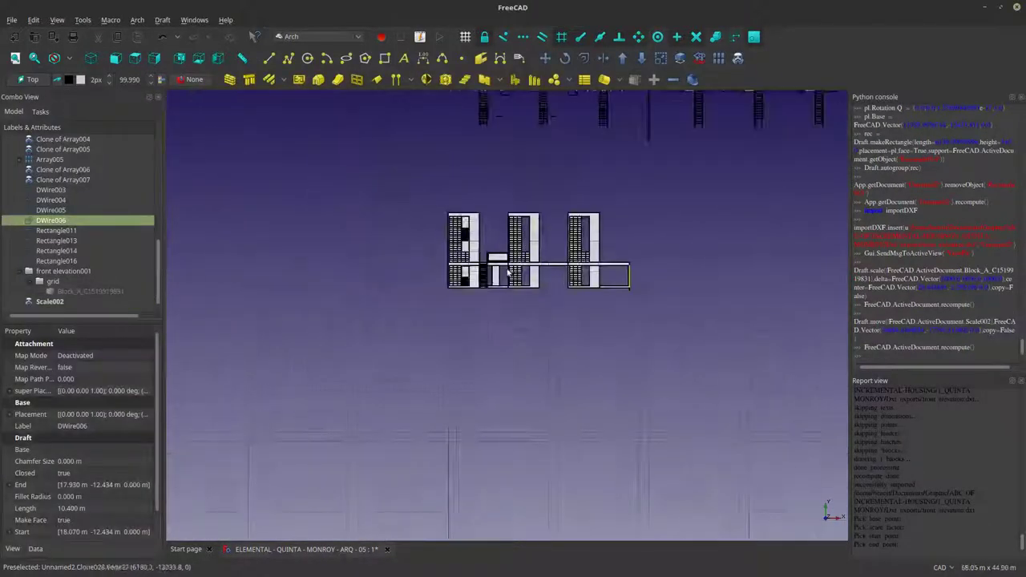
scroll(439, 267, "up", 5)
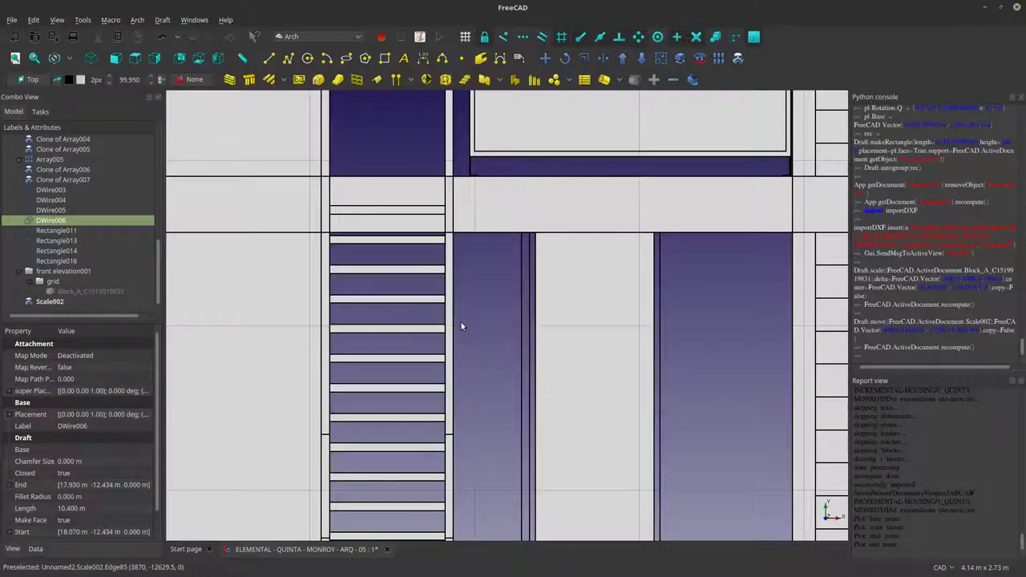
scroll(460, 320, "down", 5)
scroll(439, 312, "down", 3)
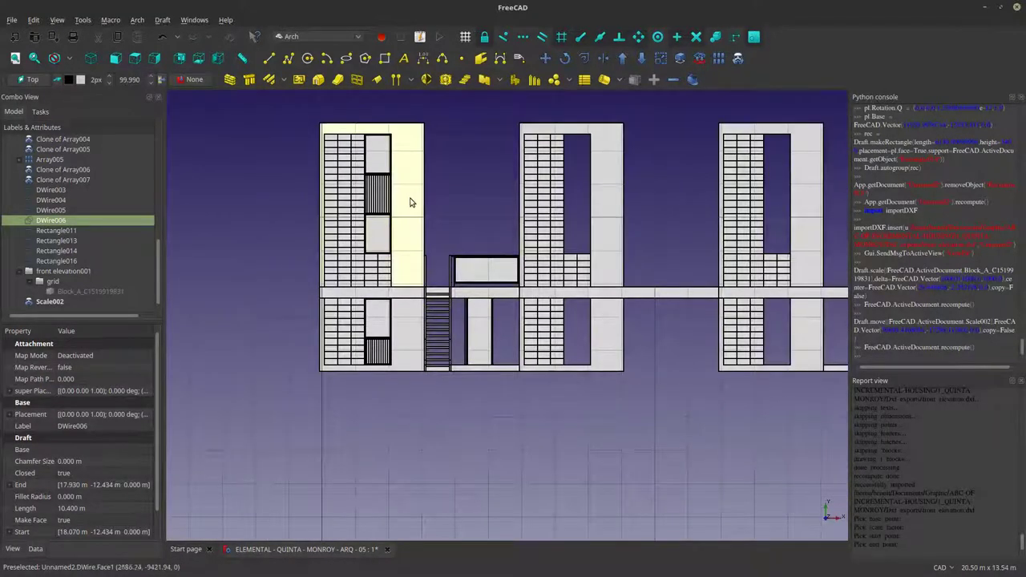
scroll(396, 201, "down", 3)
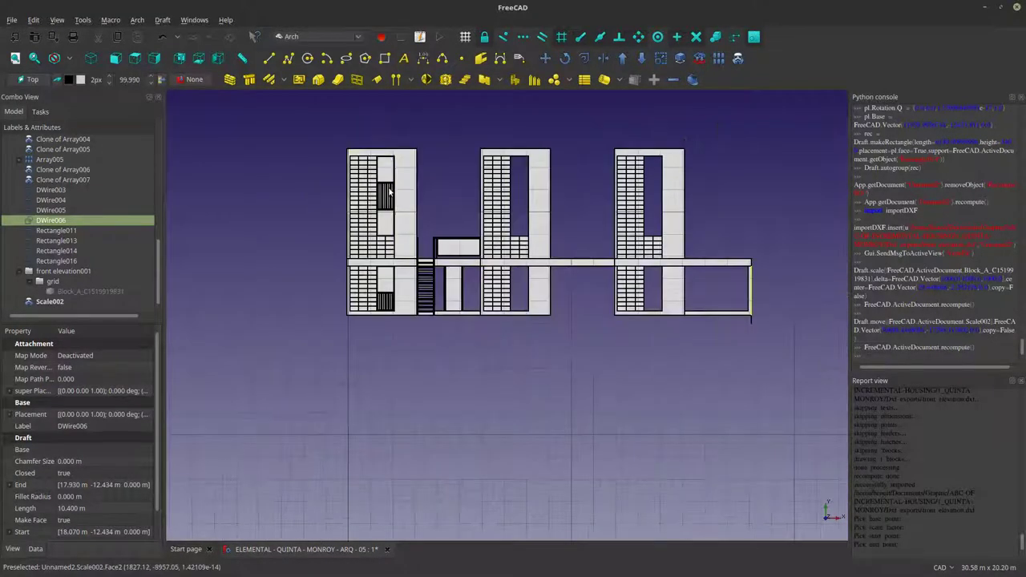
scroll(397, 226, "up", 3)
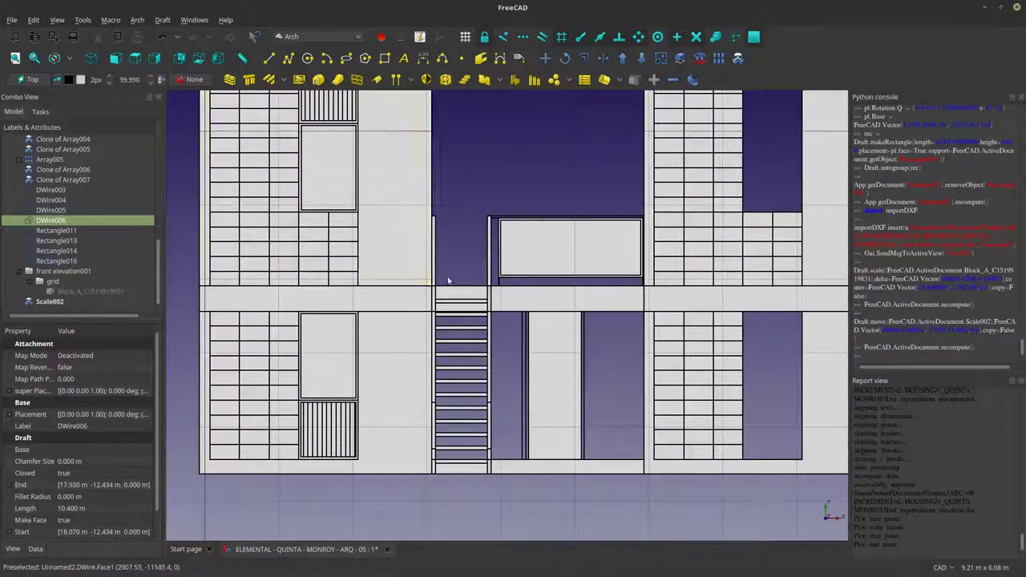
left_click(49, 302)
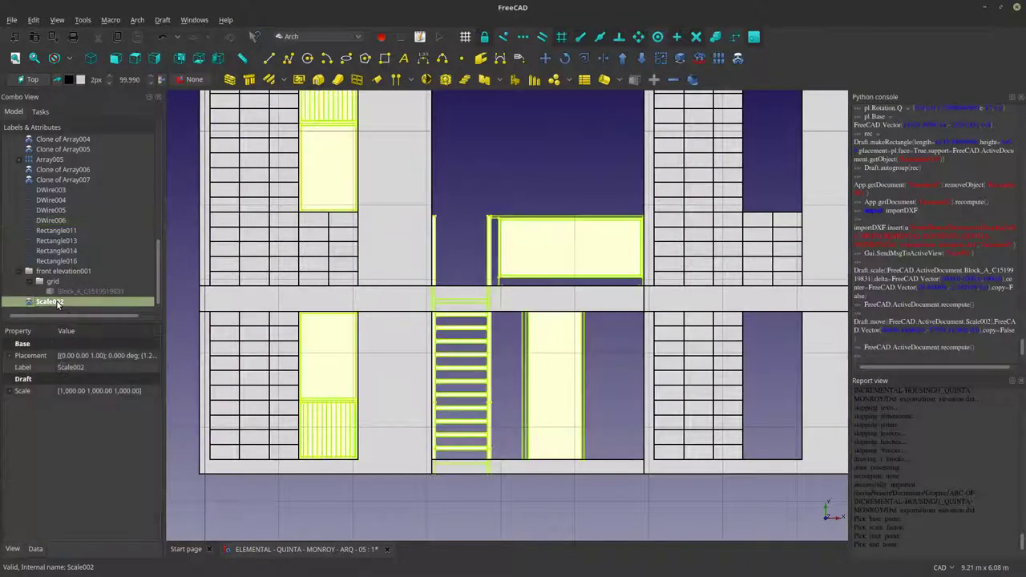
left_click(465, 230)
scroll(465, 230, "down", 4)
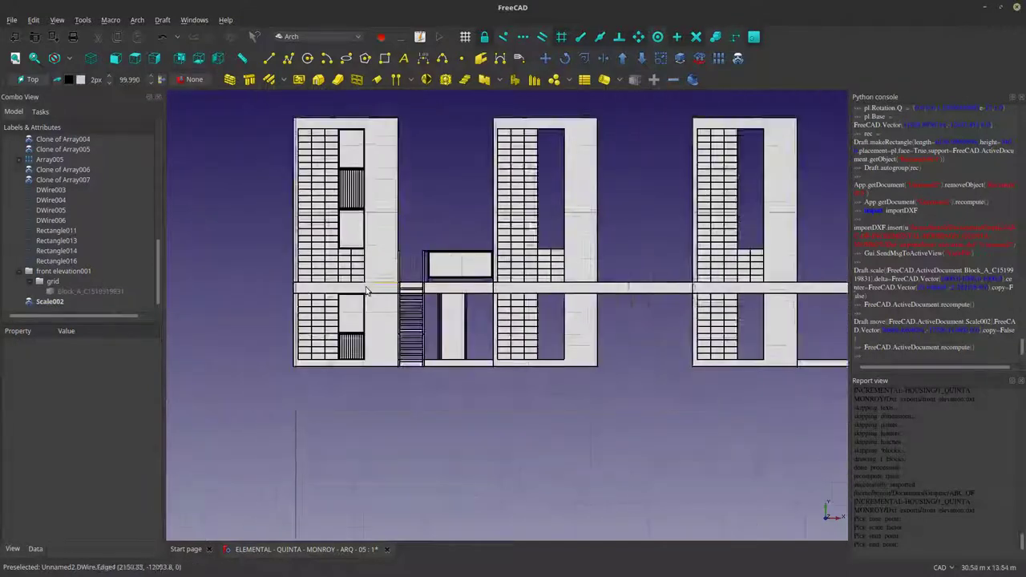
scroll(370, 222, "up", 7)
scroll(290, 274, "up", 10)
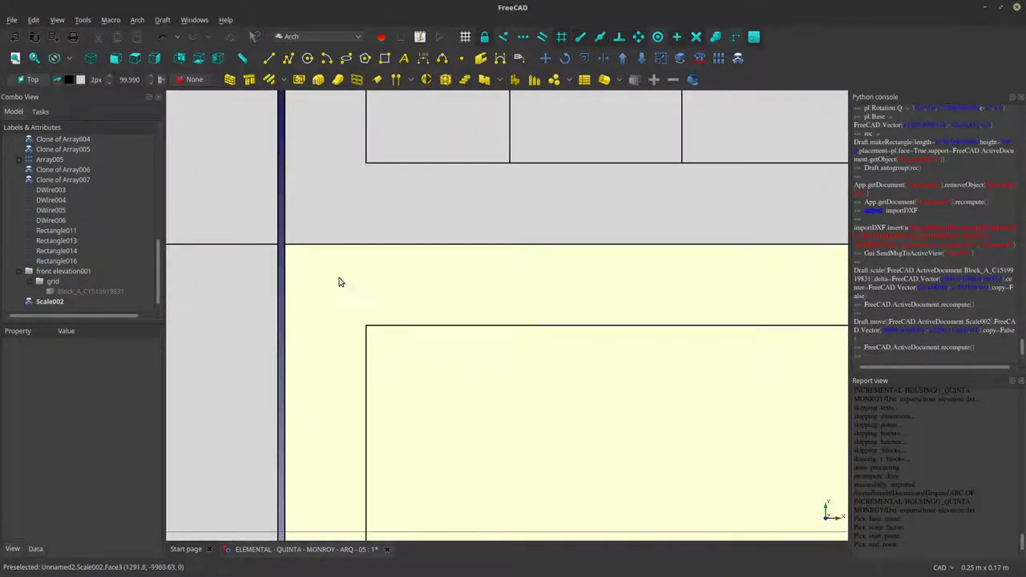
scroll(339, 282, "down", 12)
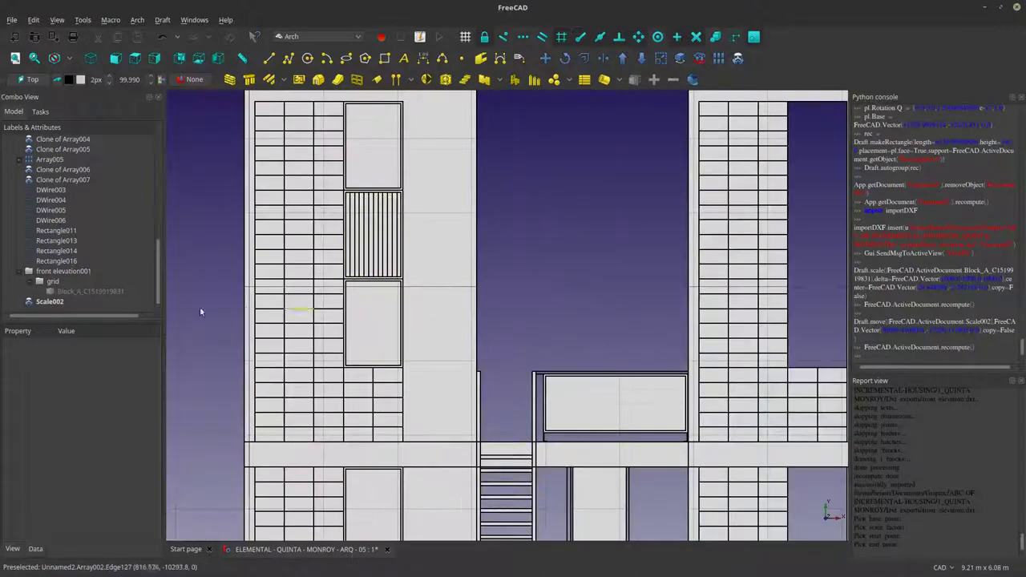
scroll(522, 313, "down", 4)
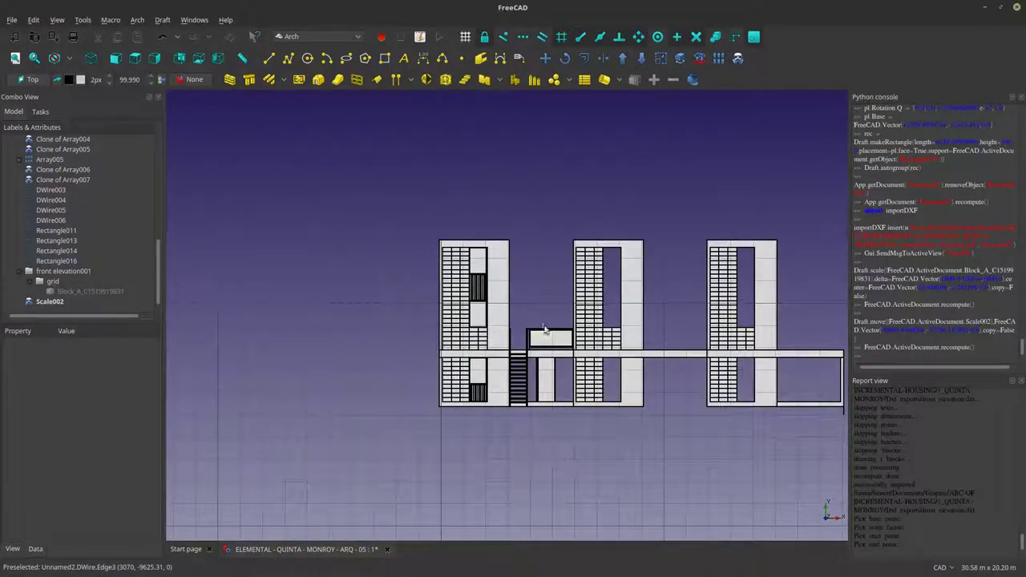
scroll(523, 317, "up", 7)
scroll(468, 326, "down", 7)
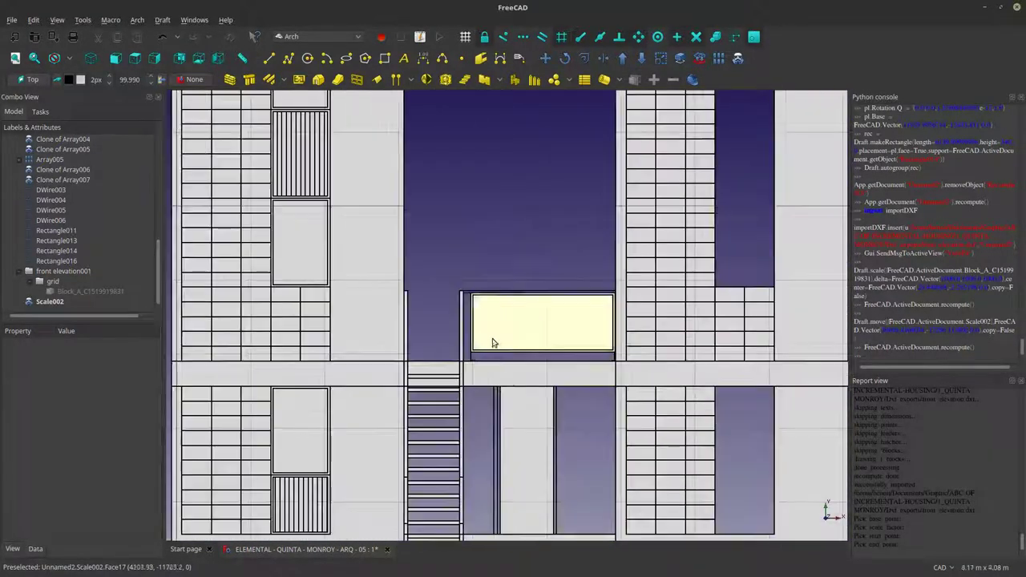
scroll(582, 472, "up", 1)
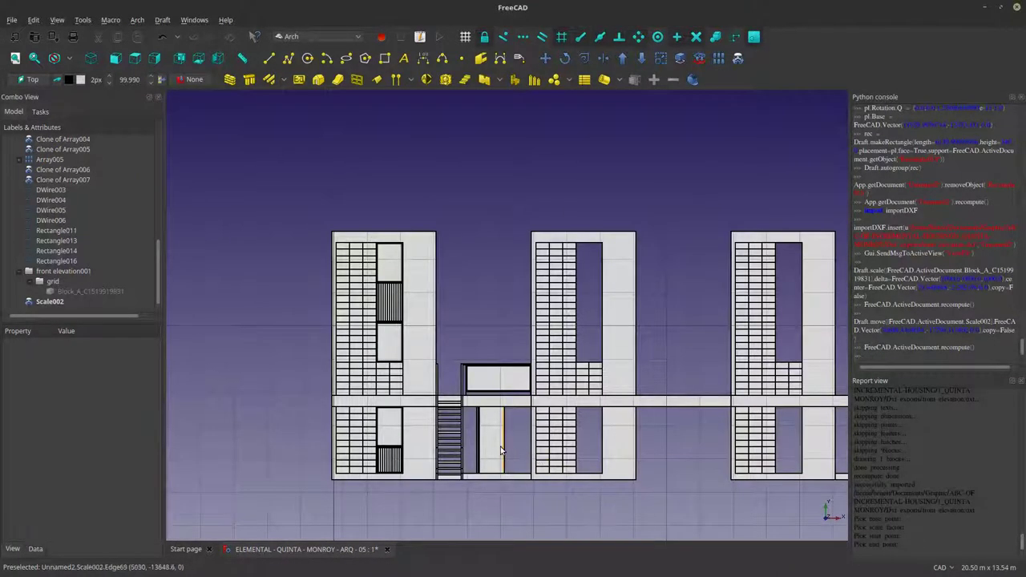
scroll(499, 447, "up", 2)
scroll(499, 447, "down", 3)
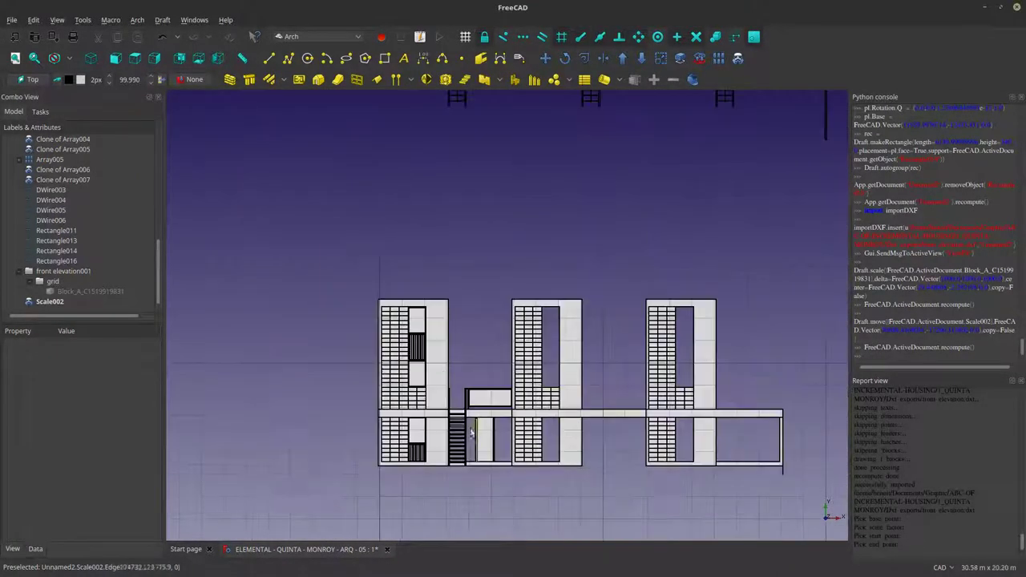
Save the FreeCAD document.
left_click(12, 20)
left_click(25, 102)
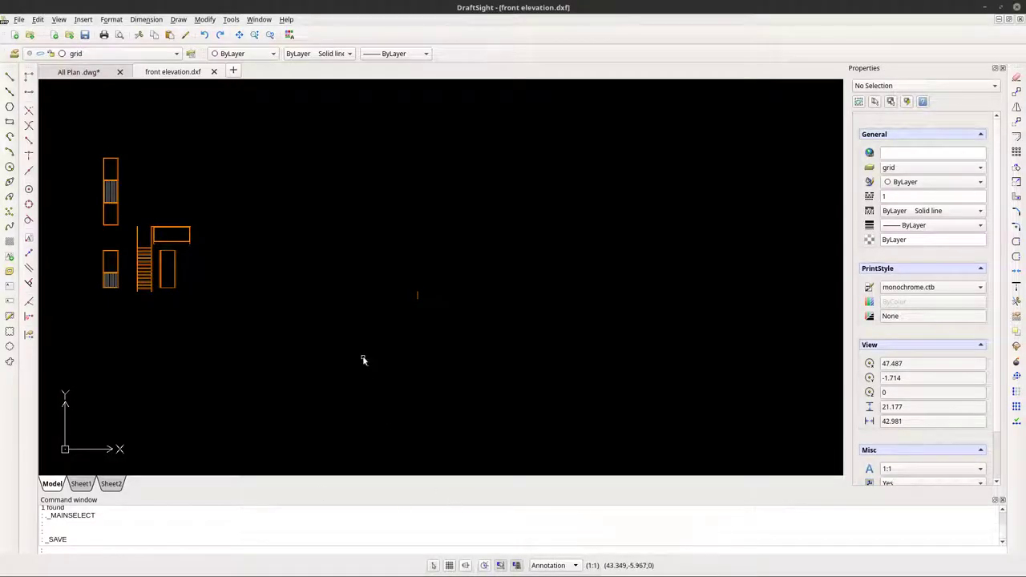
scroll(362, 359, "down", 2)
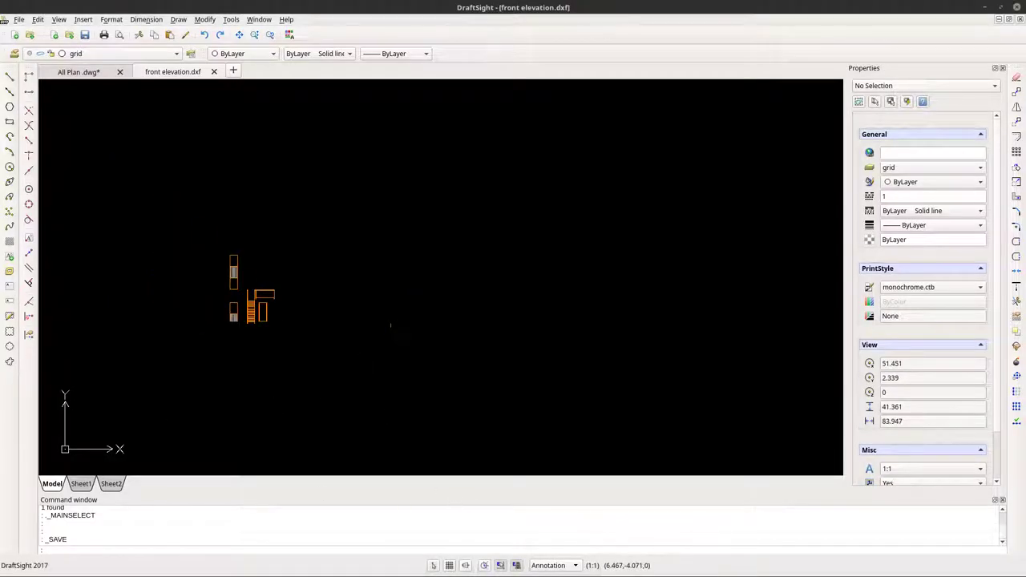
left_click(72, 73)
scroll(377, 337, "up", 5)
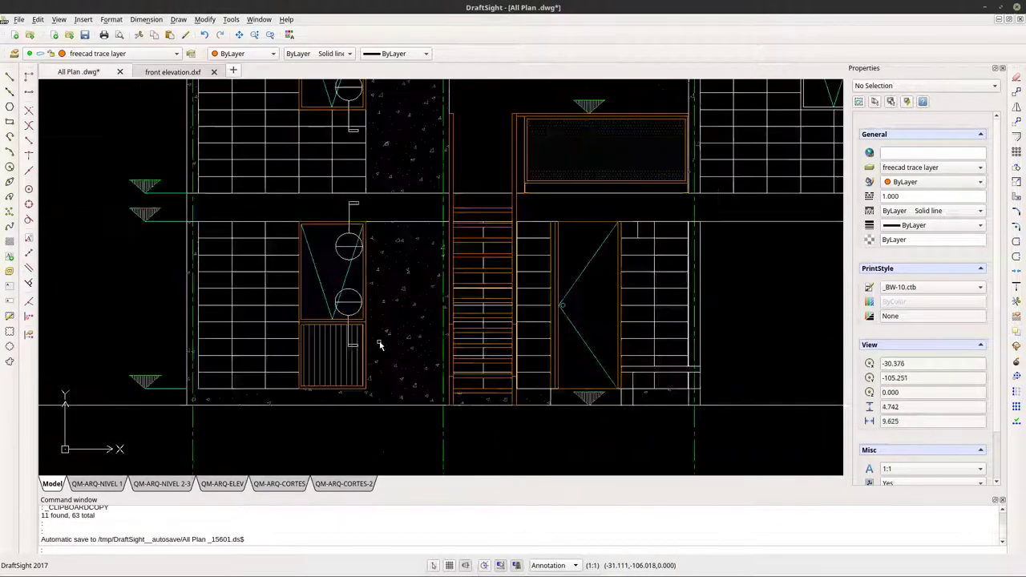
scroll(380, 345, "down", 3)
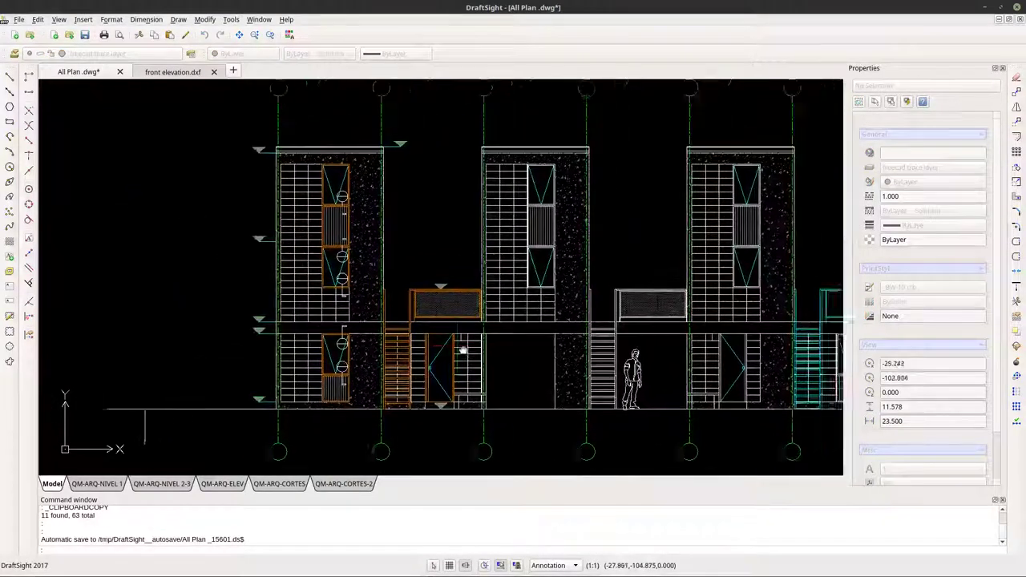
scroll(582, 383, "up", 6)
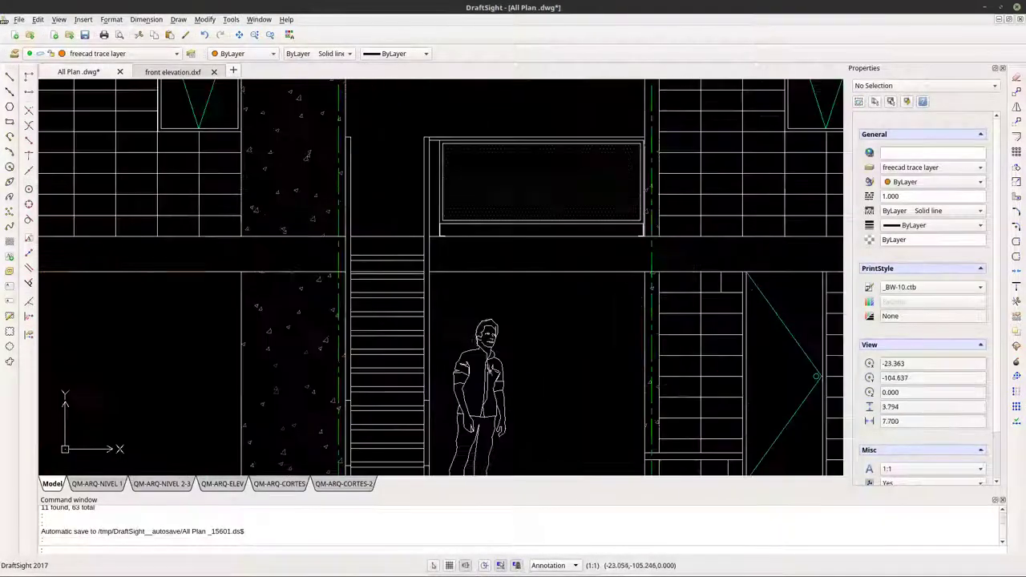
mouse_move(475, 344)
middle_mouse_down()
mouse_move(470, 361)
mouse_move(464, 355)
middle_mouse_up()
scroll(416, 292, "up", 1)
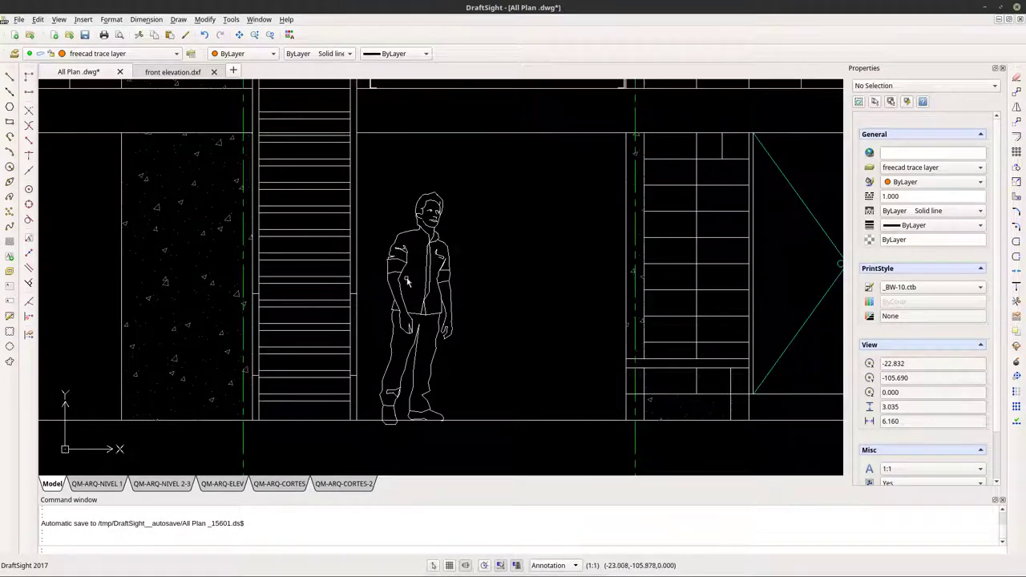
left_click(376, 175)
left_click(493, 446)
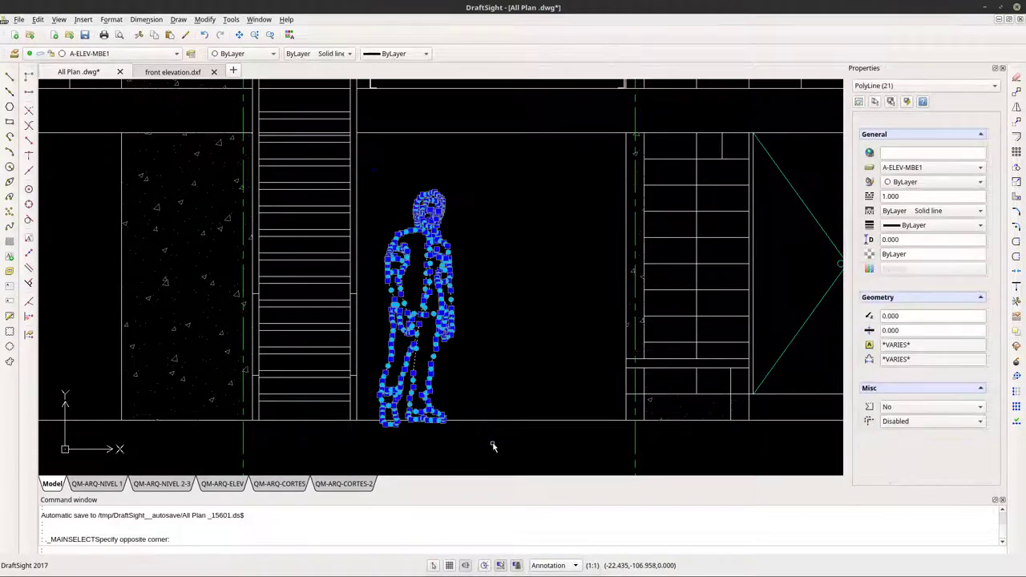
key("Escape")
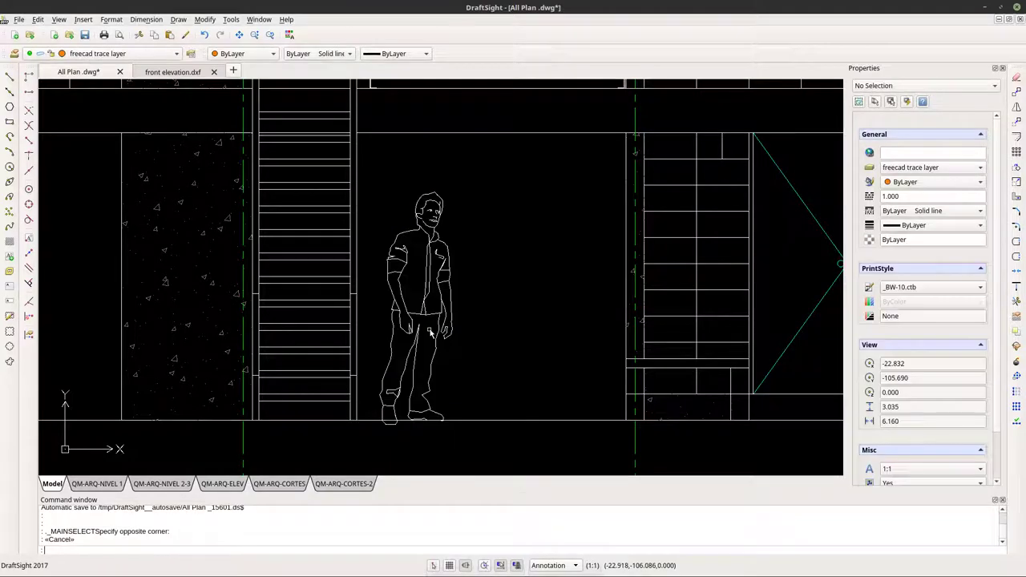
left_click(416, 378)
key("Escape")
scroll(415, 378, "down", 6)
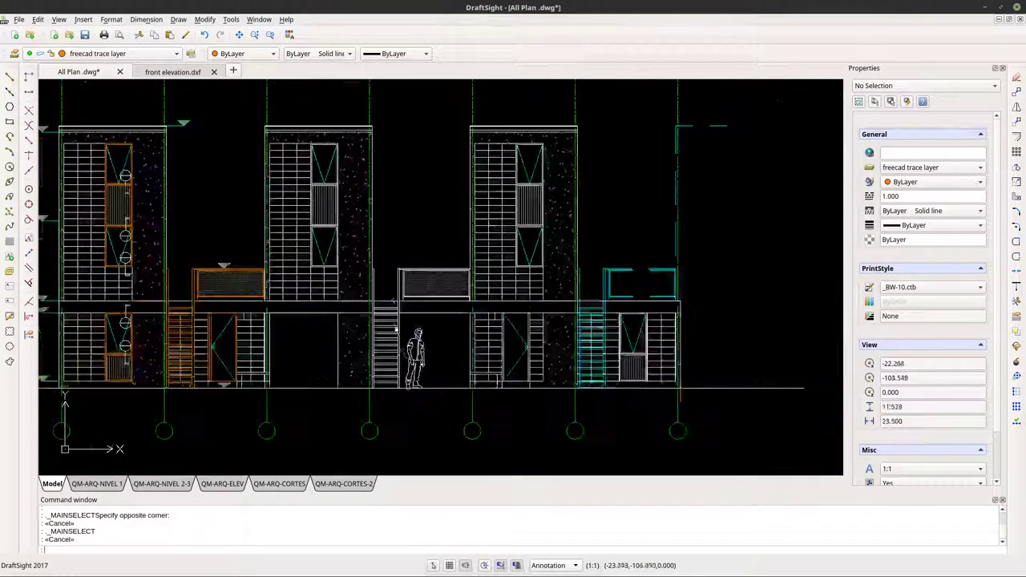
mouse_move(397, 330)
middle_mouse_down()
mouse_move(412, 344)
mouse_move(425, 336)
middle_mouse_up()
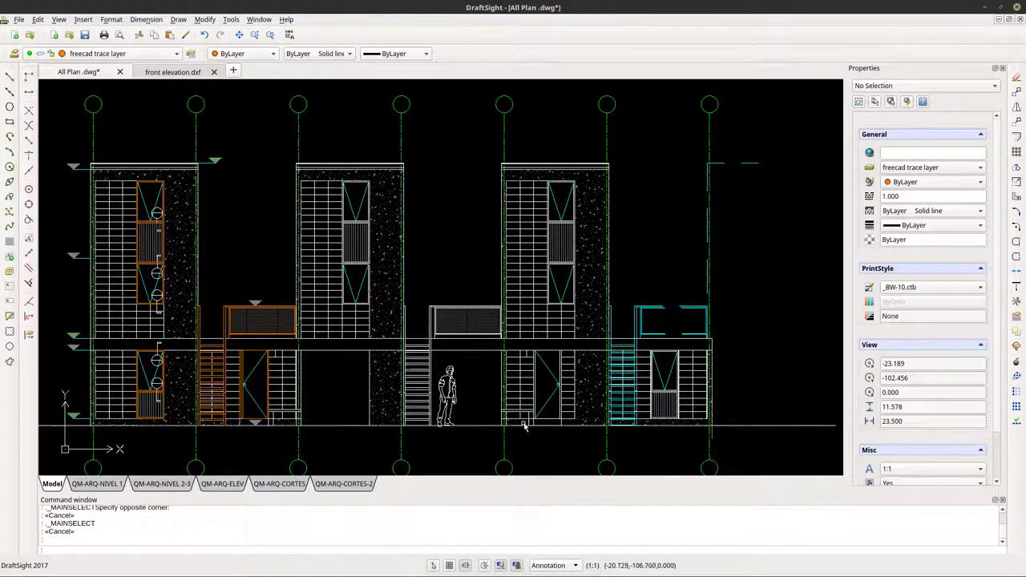
scroll(522, 418, "down", 4)
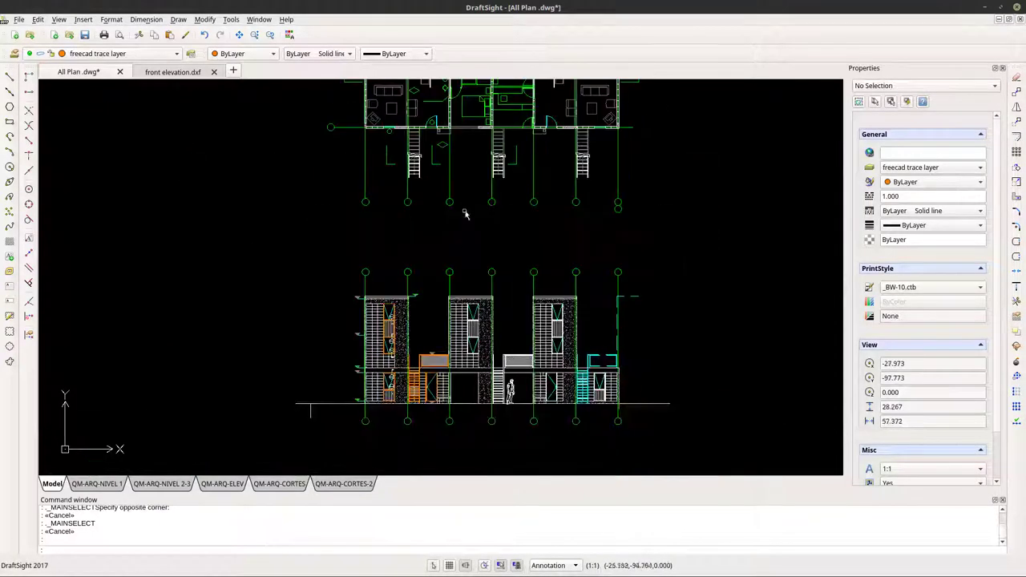
middle_click_drag(464, 214, 479, 368)
scroll(478, 369, "down", 4)
middle_click_drag(491, 263, 346, 359)
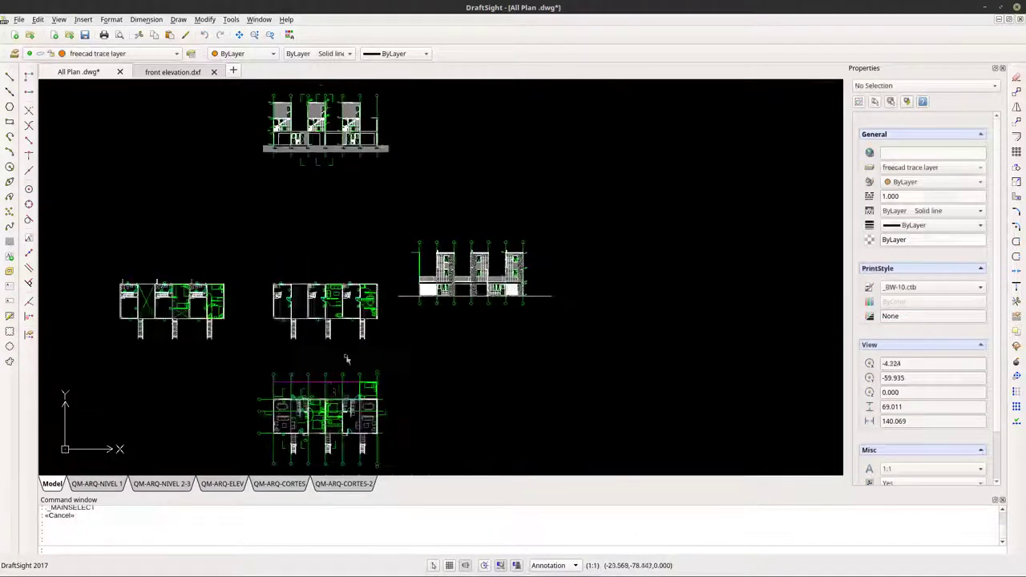
scroll(463, 253, "up", 9)
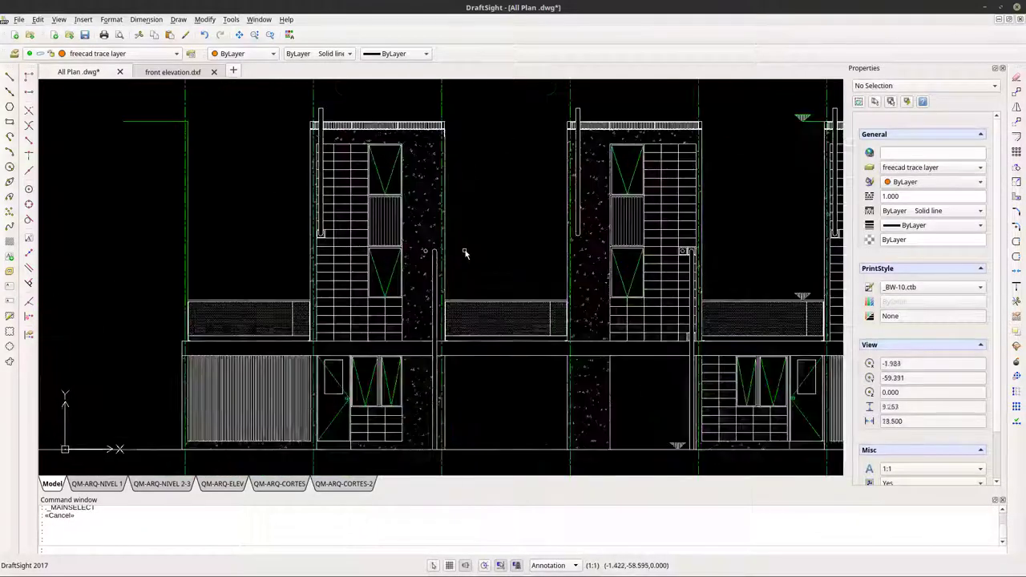
mouse_move(464, 251)
middle_mouse_down()
mouse_move(371, 327)
mouse_move(293, 327)
mouse_move(262, 269)
middle_mouse_up()
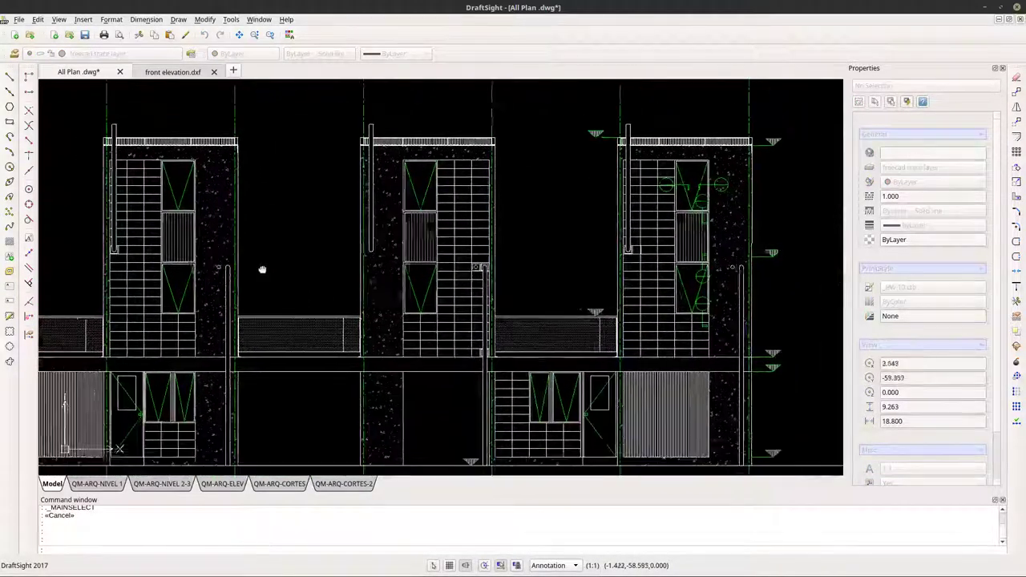
scroll(311, 287, "down", 2)
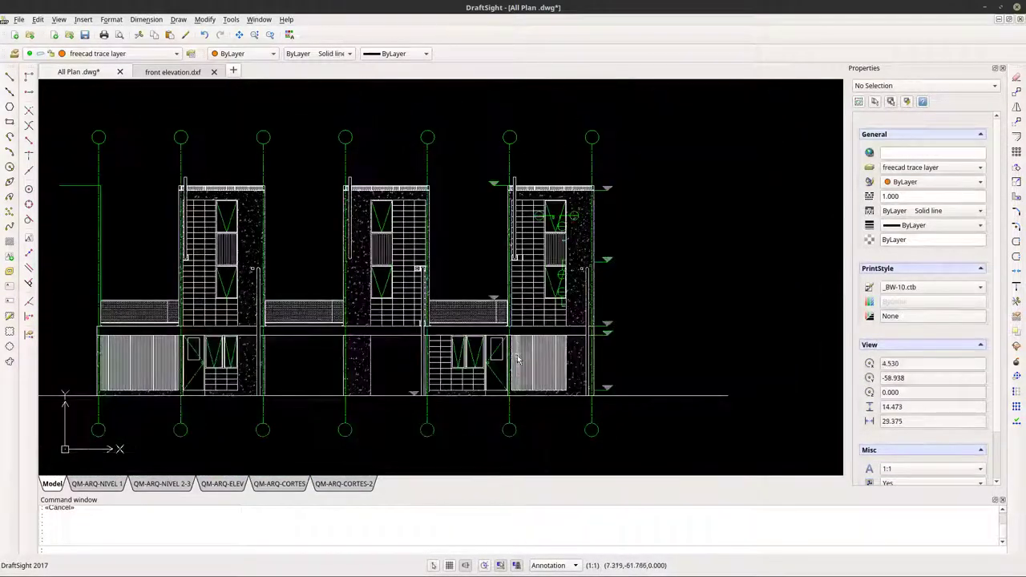
scroll(517, 360, "up", 2)
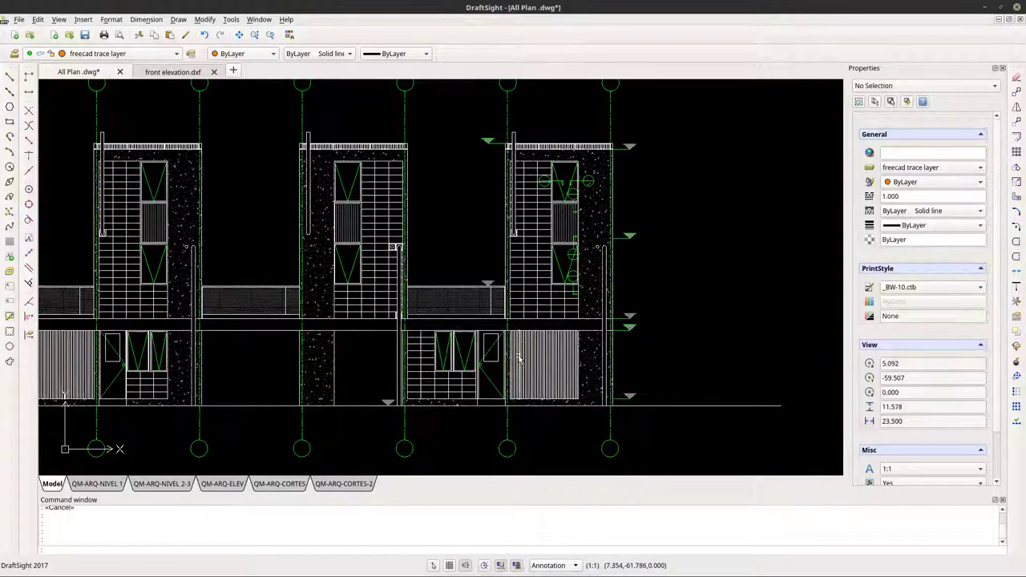
scroll(517, 359, "down", 5)
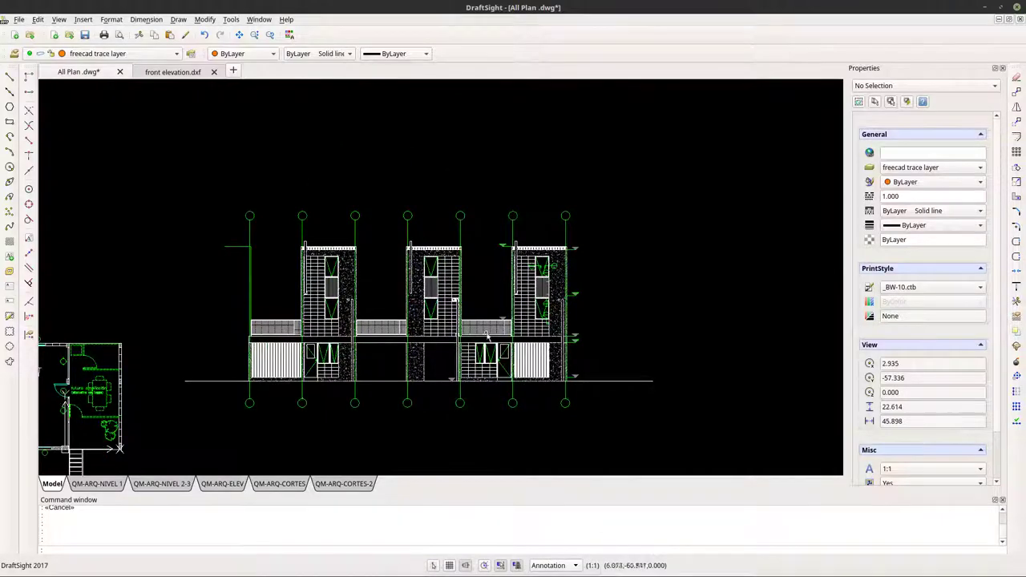
scroll(343, 332, "up", 10)
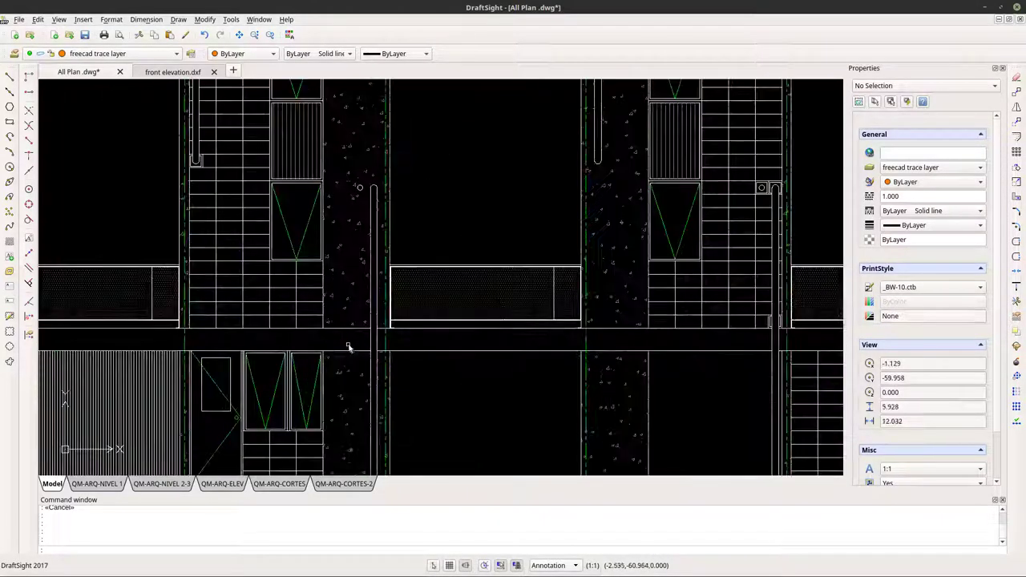
scroll(347, 346, "down", 7)
scroll(341, 350, "up", 12)
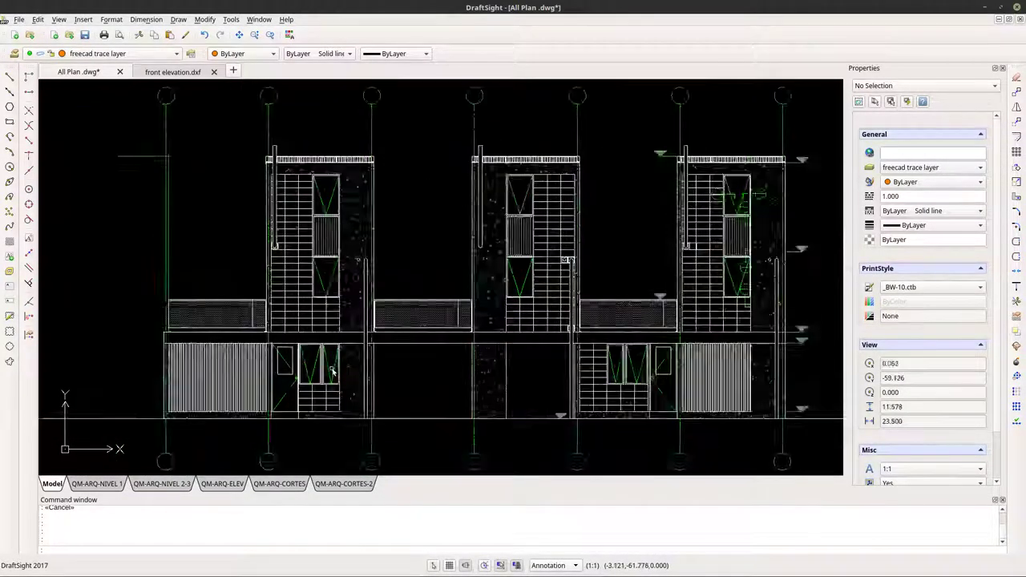
scroll(325, 401, "down", 18)
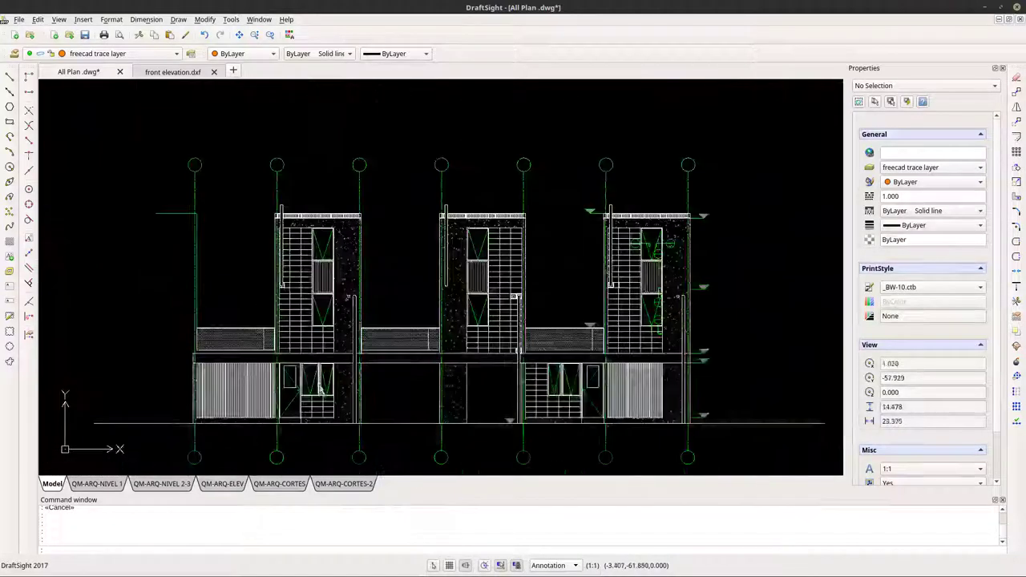
middle_click_drag(228, 327, 491, 470)
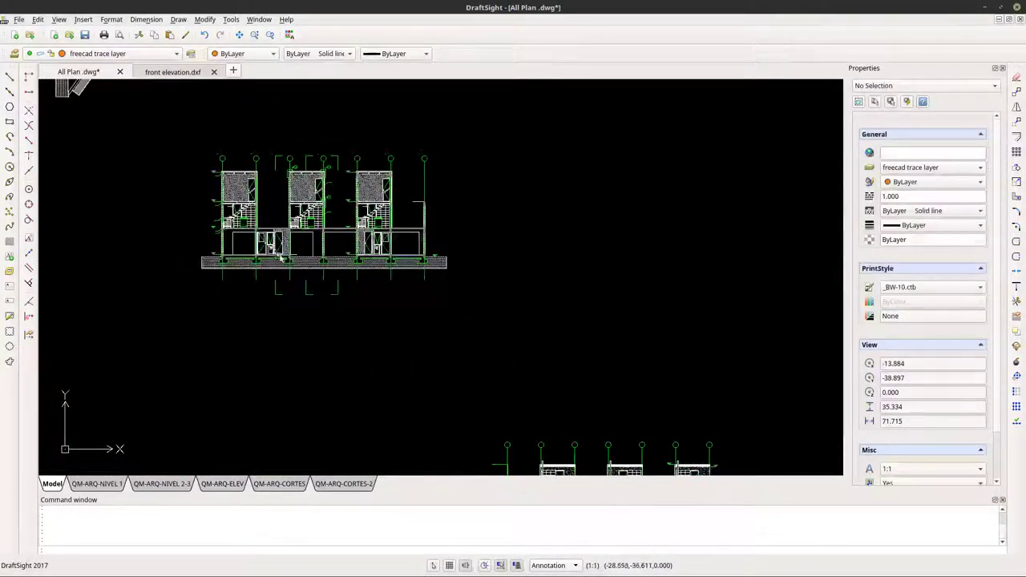
middle_click_drag(289, 248, 357, 351)
scroll(356, 355, "up", 9)
scroll(356, 355, "up", 5)
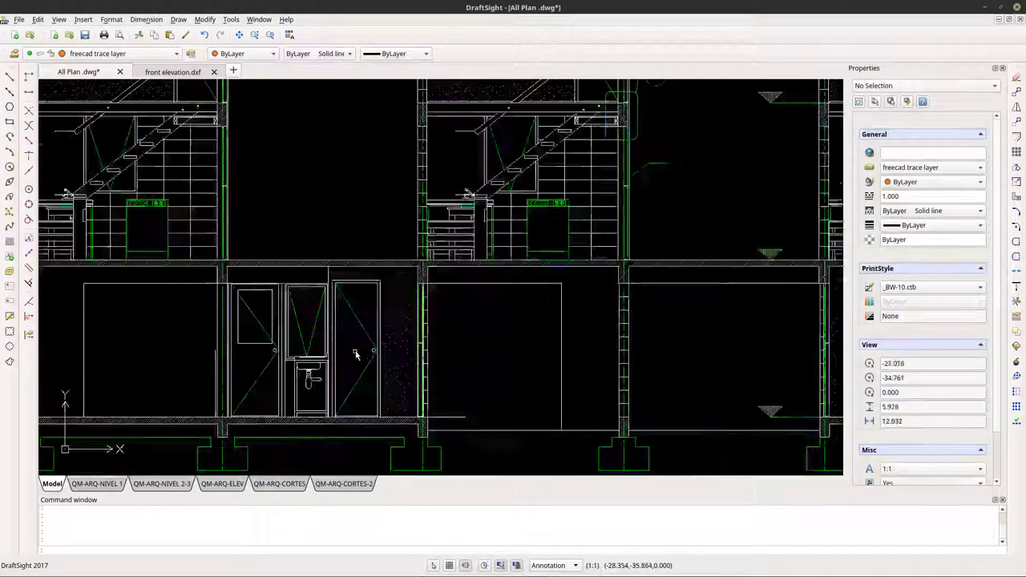
scroll(377, 369, "down", 11)
scroll(366, 374, "down", 3)
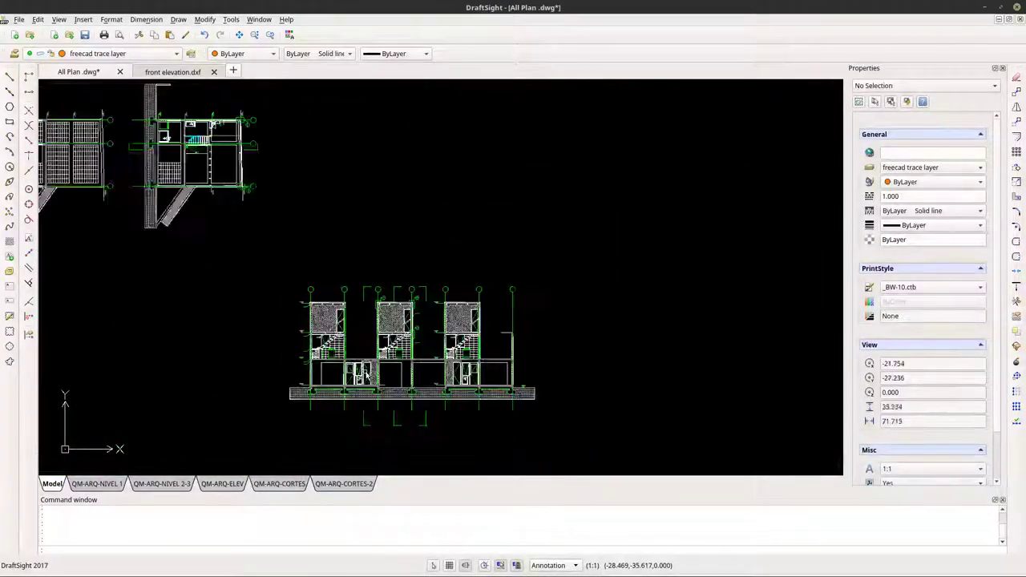
mouse_move(366, 373)
middle_mouse_down()
mouse_move(353, 368)
mouse_move(443, 393)
middle_mouse_up()
scroll(548, 296, "down", 1)
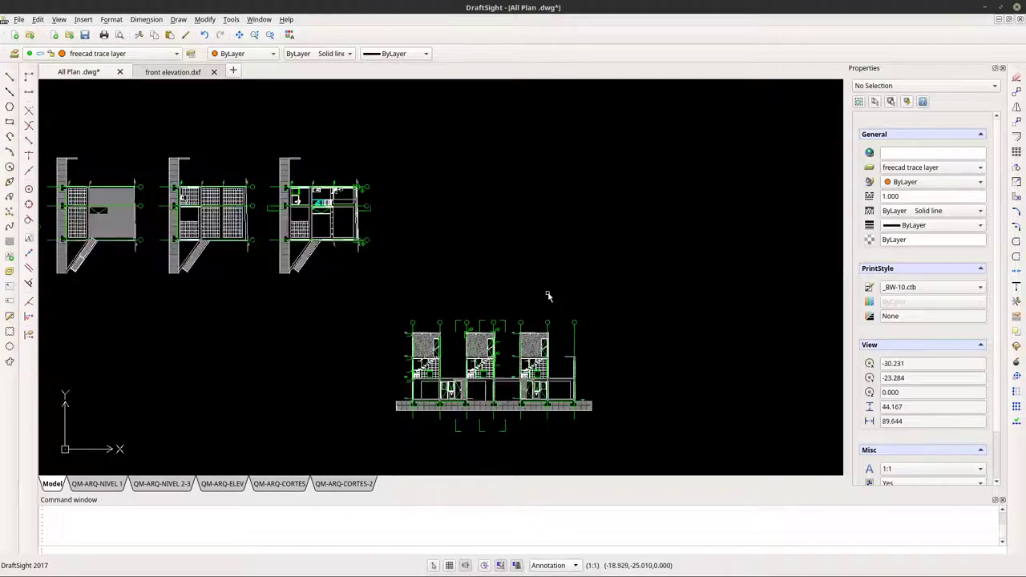
scroll(516, 318, "up", 9)
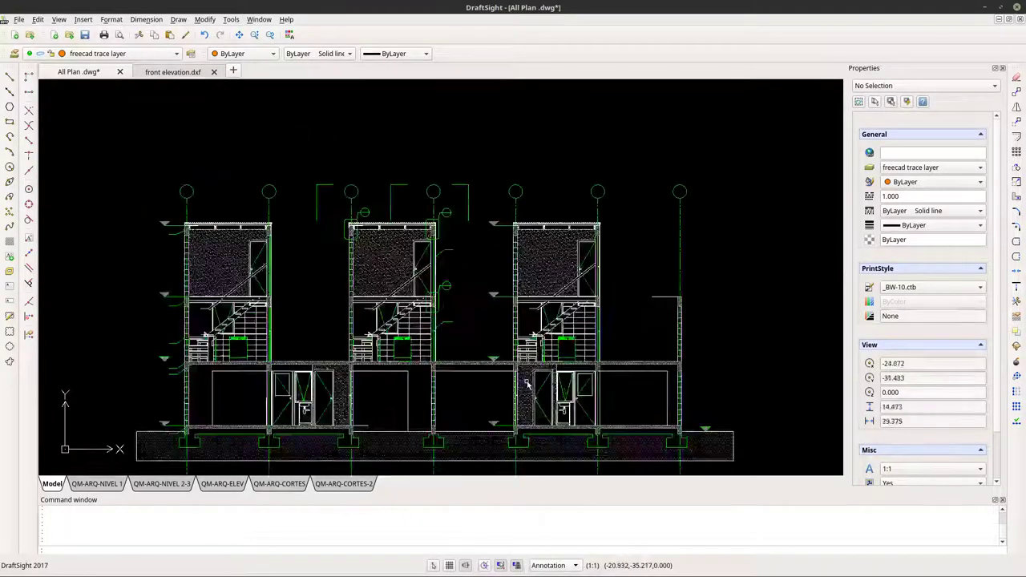
scroll(525, 383, "up", 2)
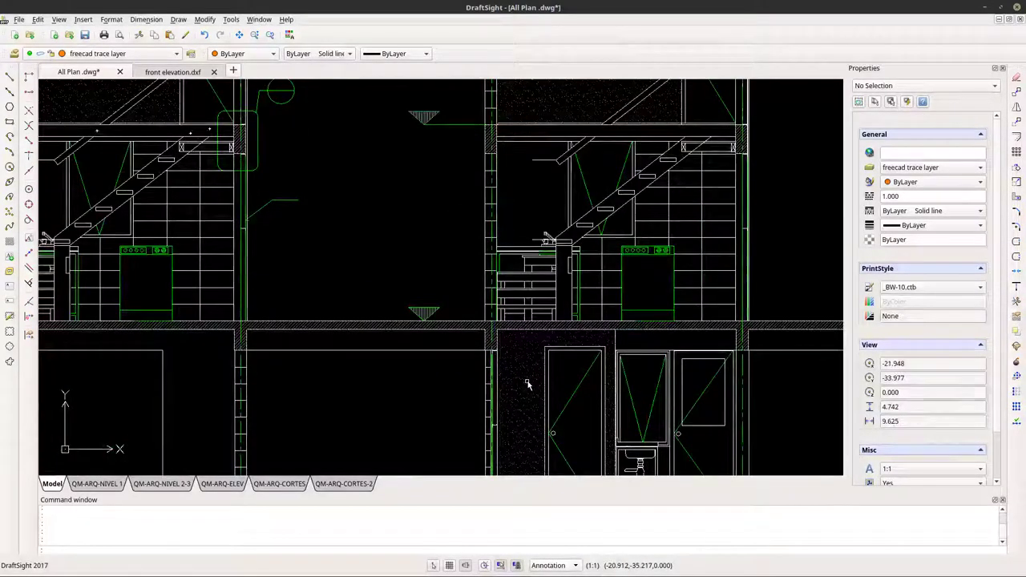
scroll(526, 383, "down", 5)
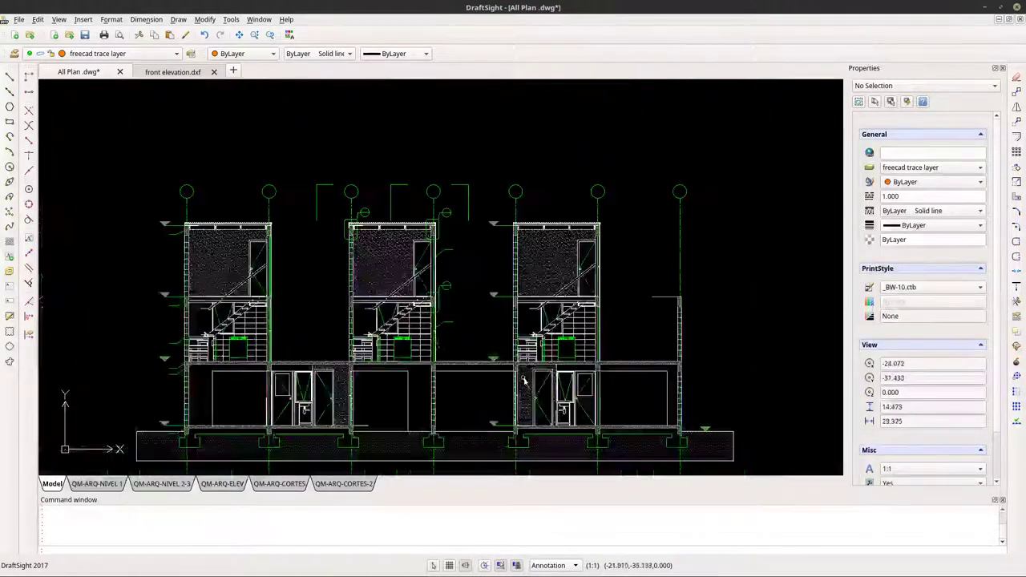
scroll(265, 352, "up", 1)
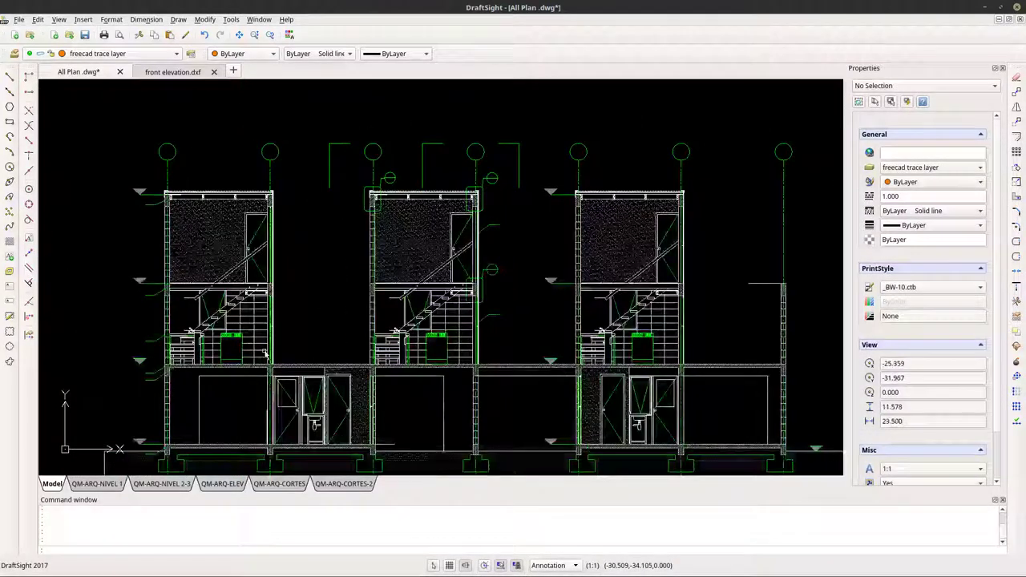
scroll(265, 352, "up", 1)
scroll(264, 353, "up", 3)
scroll(248, 332, "down", 4)
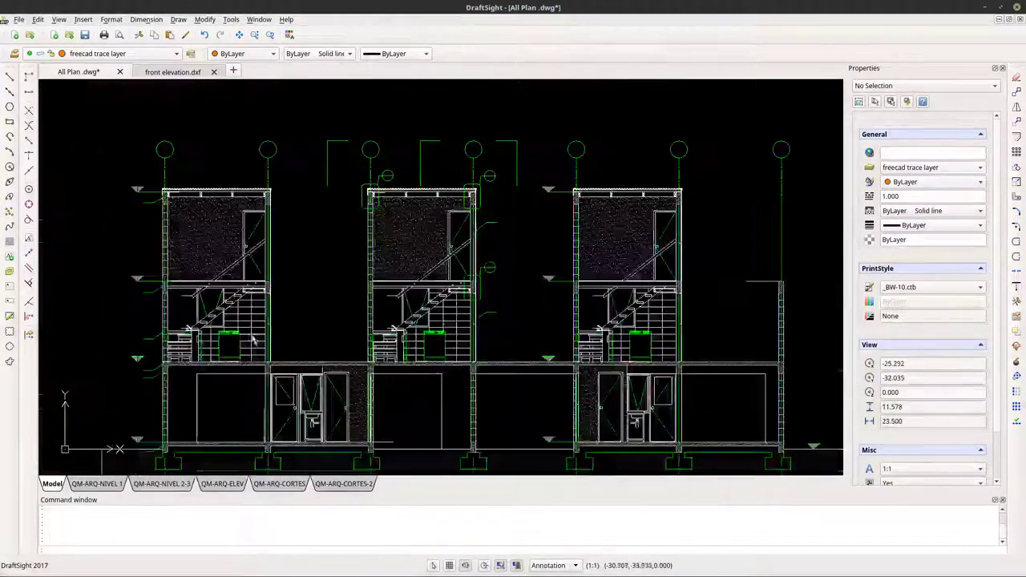
mouse_move(235, 362)
middle_mouse_down()
mouse_move(207, 258)
mouse_move(193, 251)
middle_mouse_up()
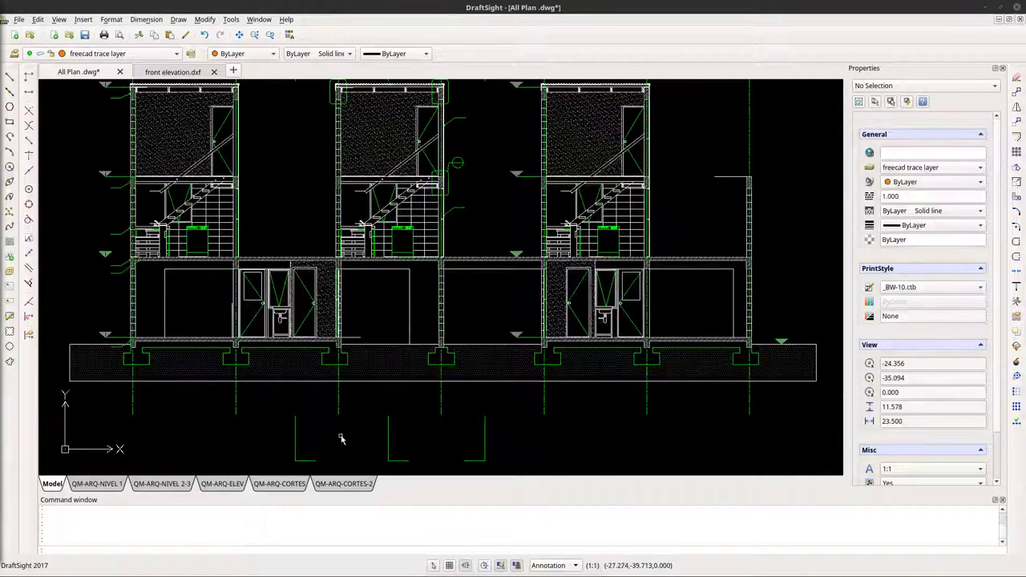
middle_click_drag(368, 342, 379, 395)
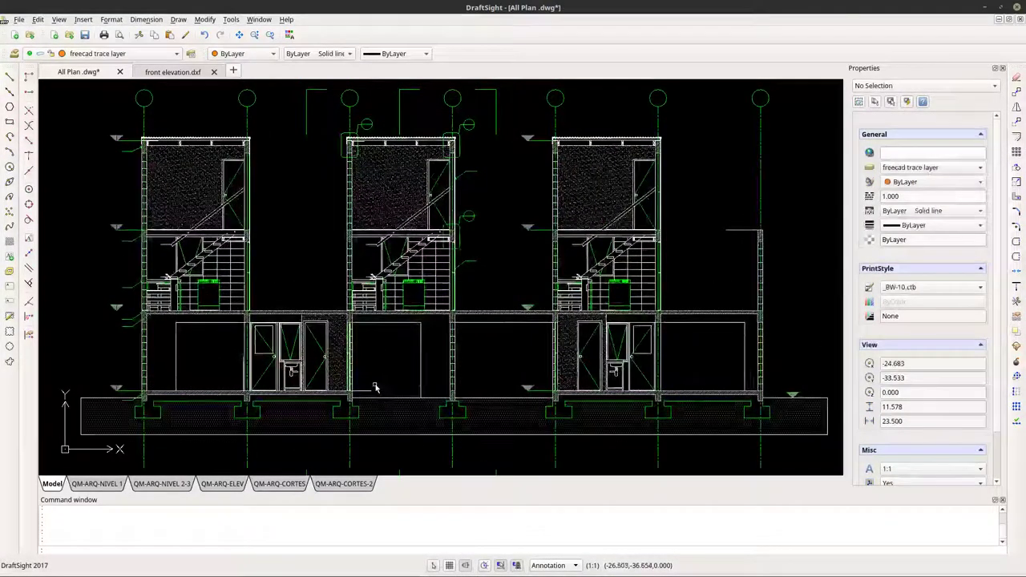